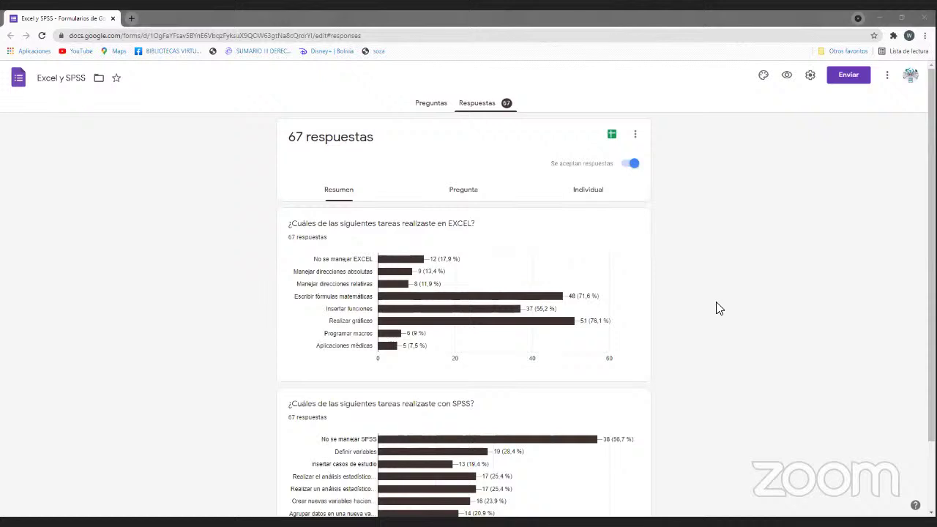
scroll(717, 308, down, 2)
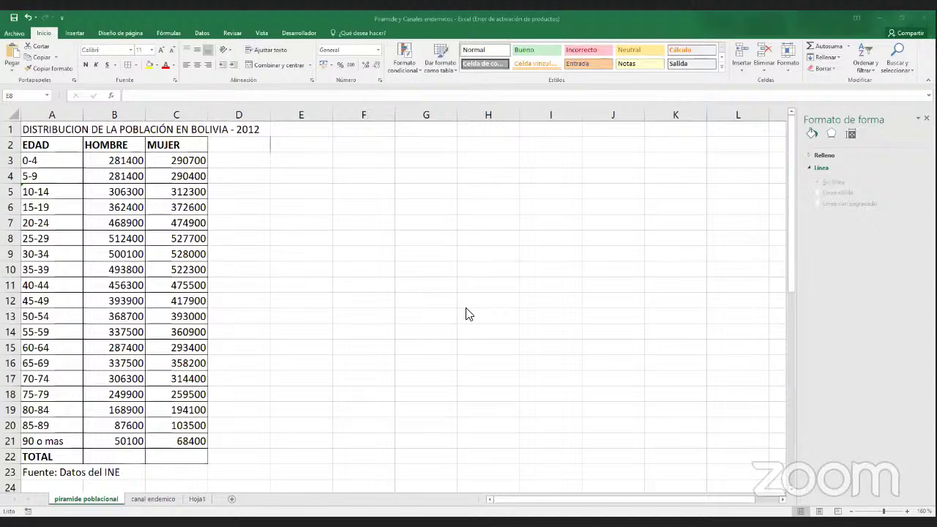
- Switch to the Excel workbook and examine the Bolivia 2012 population table's title, source note and age groups
click(78, 130)
drag(78, 130, 238, 129)
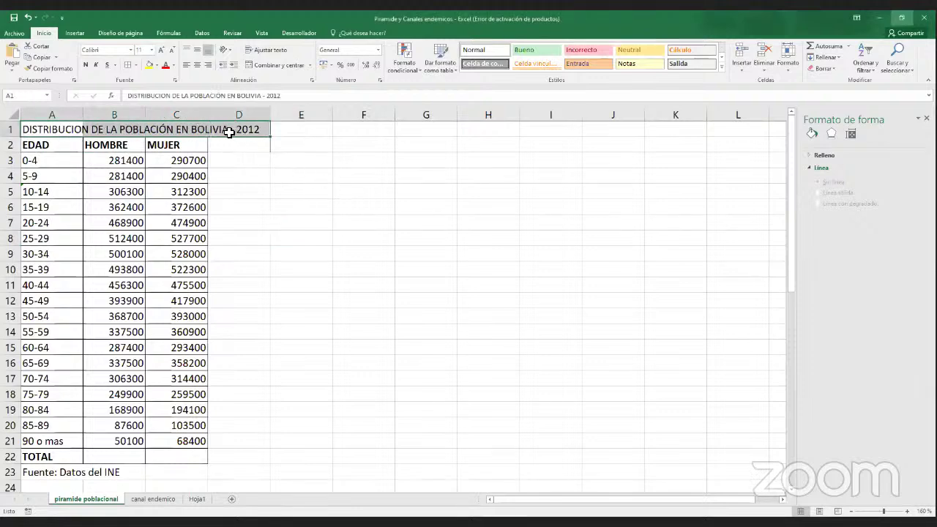
drag(30, 474, 148, 483)
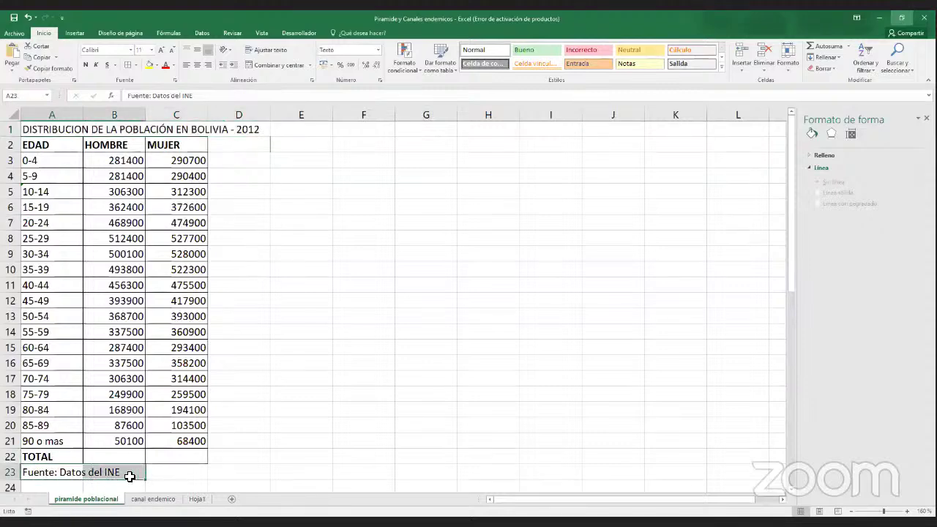
drag(157, 134, 221, 130)
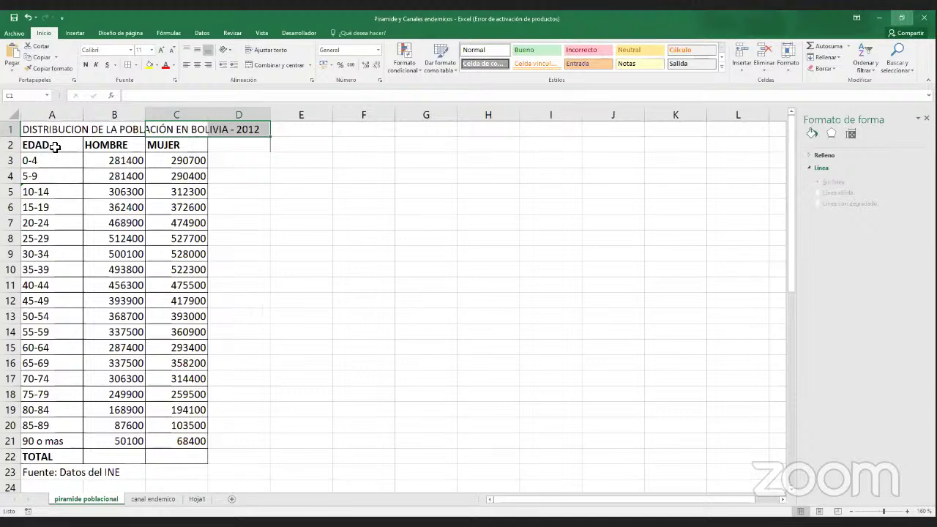
drag(54, 148, 44, 441)
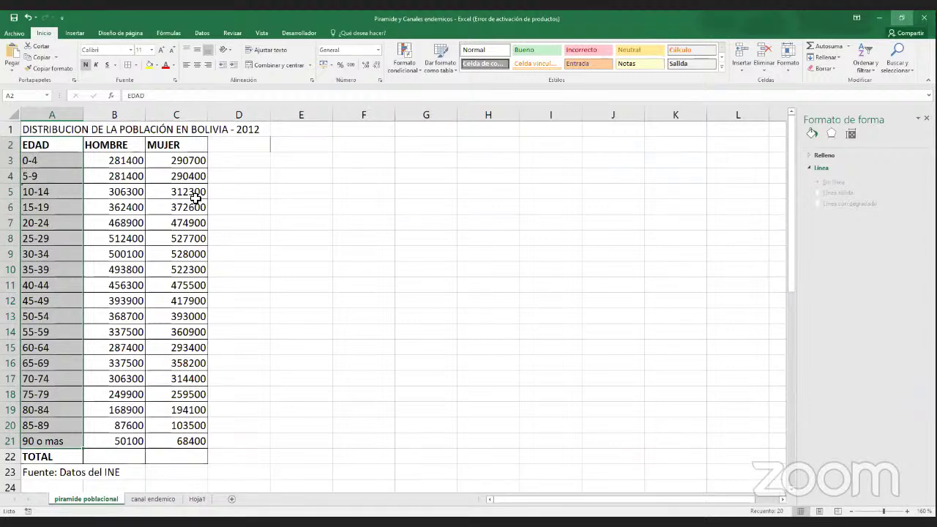
click(304, 195)
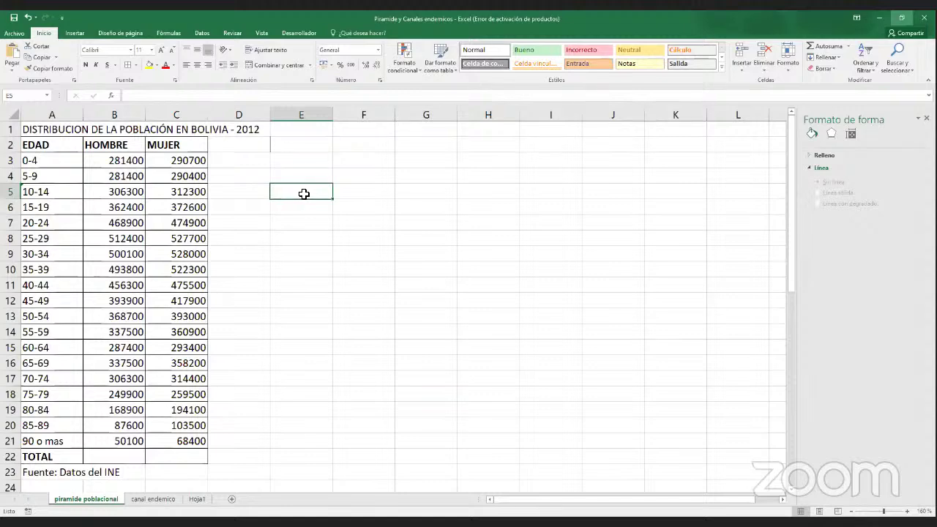
drag(63, 147, 59, 442)
click(46, 161)
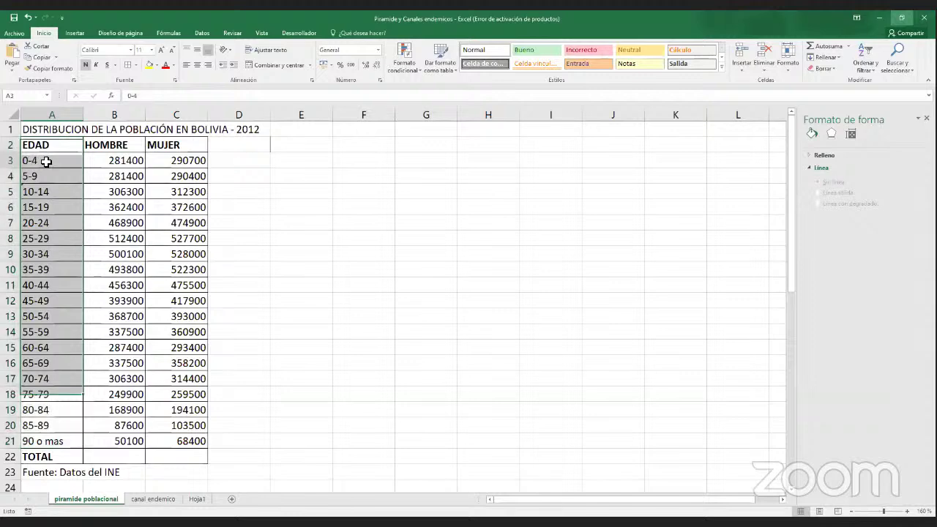
click(46, 176)
click(49, 189)
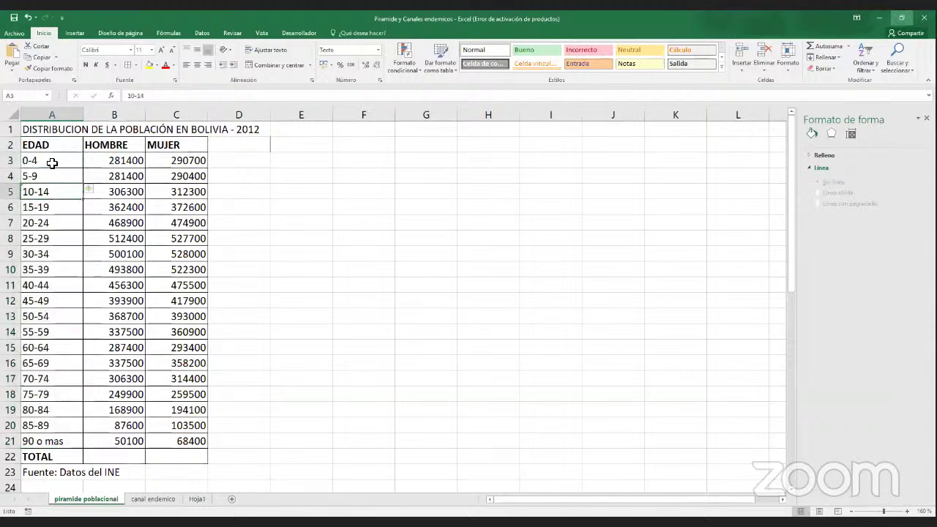
click(51, 176)
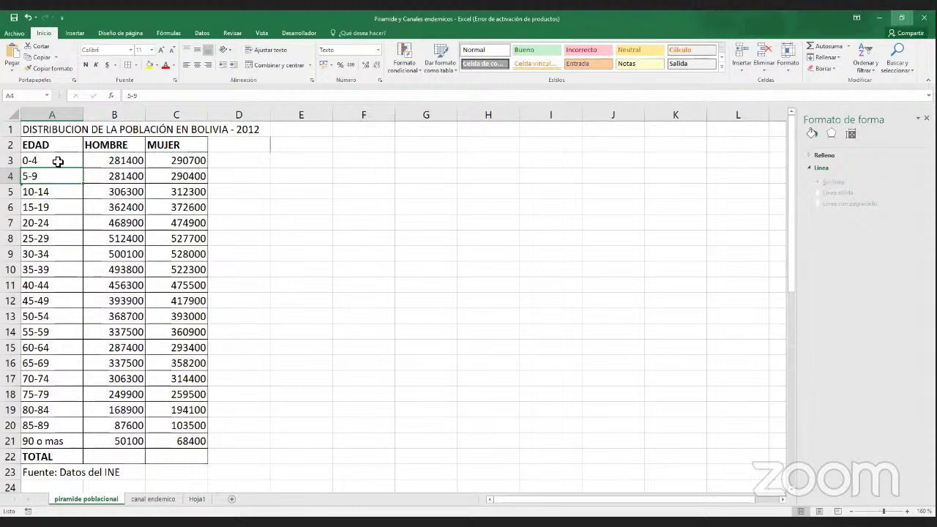
- Enter the sample age ranges 0-10 in D3 and 11-20 in D4, forcing the second to be stored as text
click(247, 163)
key(Escape)
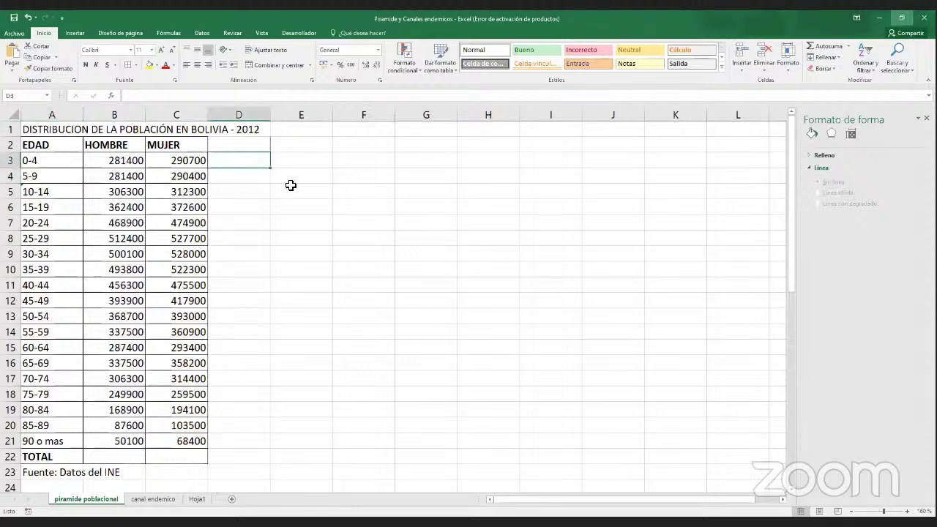
text(0-10)
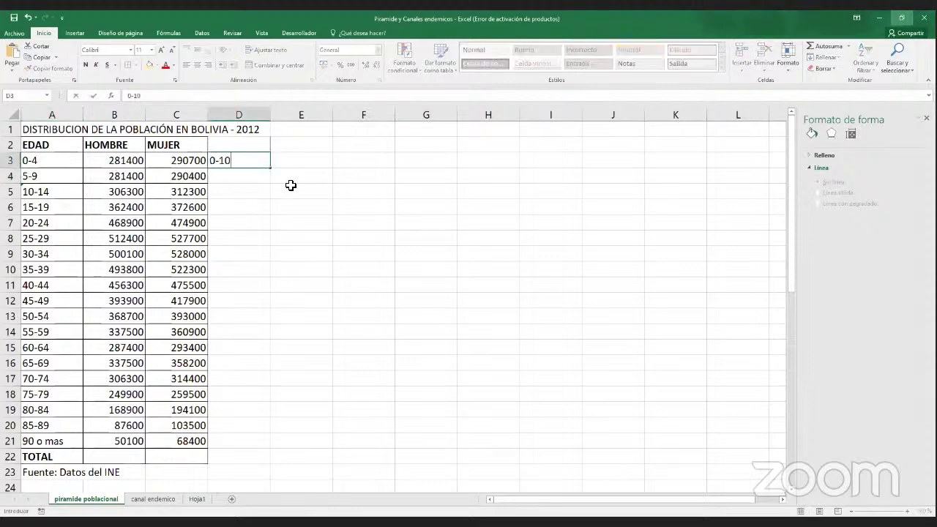
key(Return)
text(11-20)
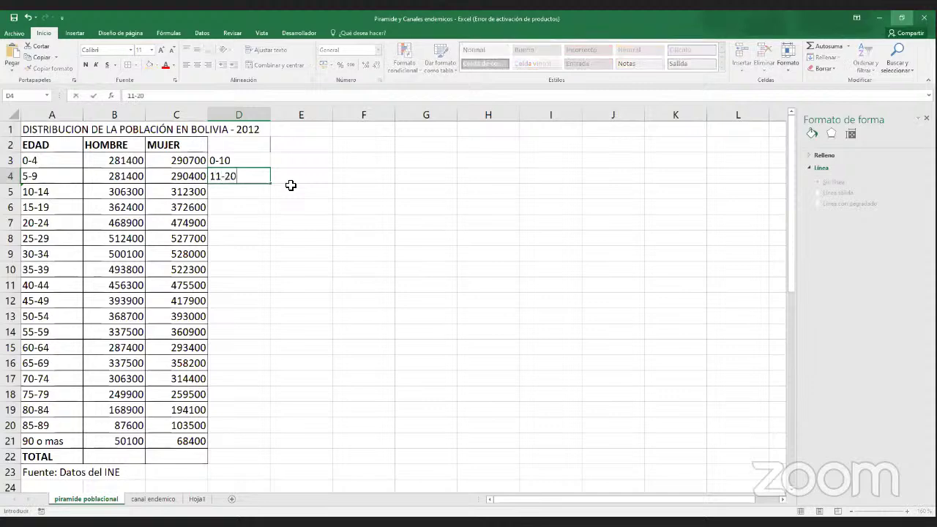
key(Return)
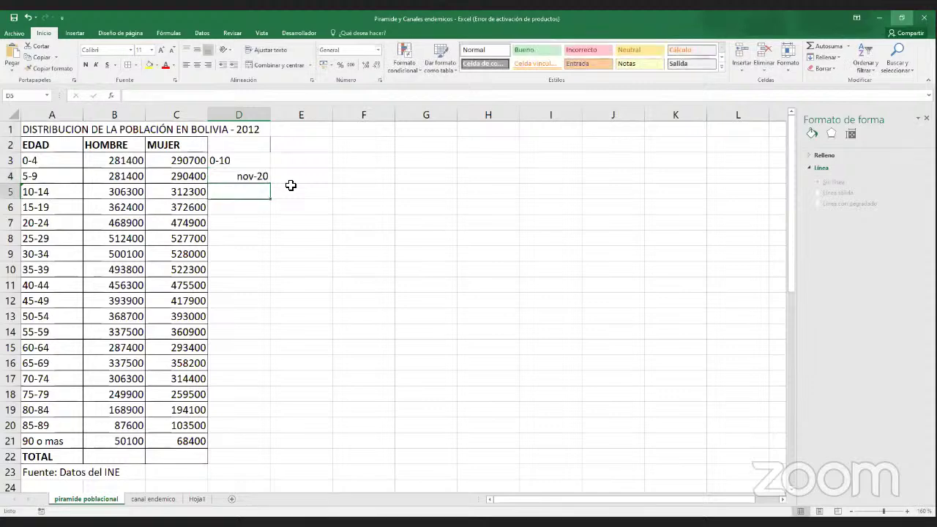
key(Up)
text('11-20)
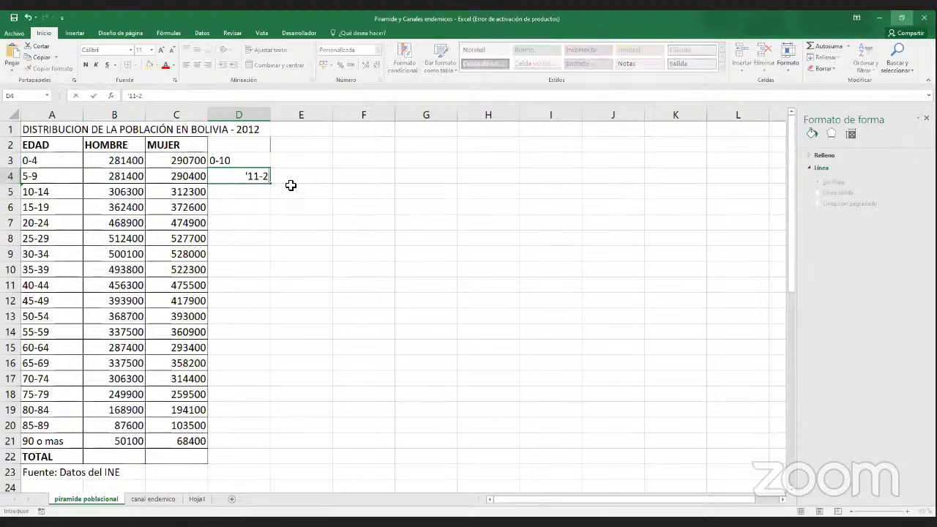
key(Return)
- Continue the sample age ranges with 21-31 in D5, 32-50 in D6 and 51- in D7
text(21-31)
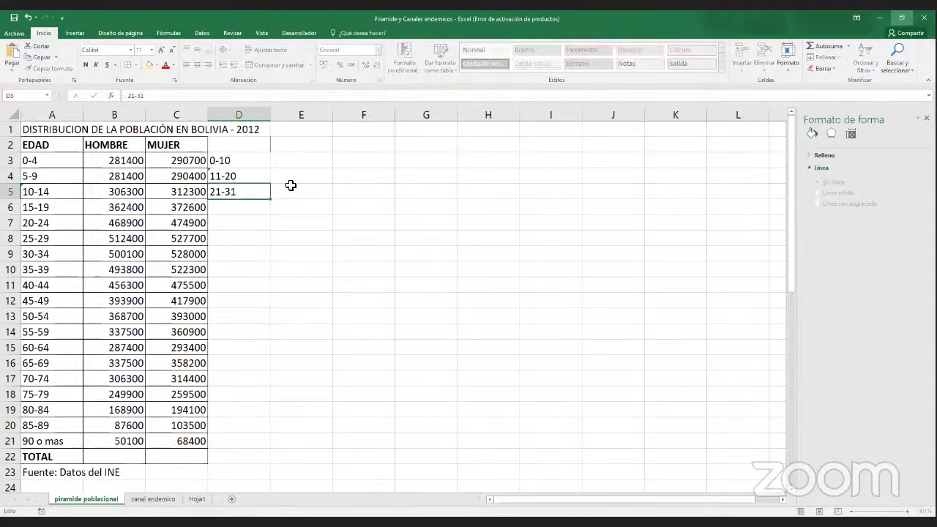
key(Return)
text(32-)
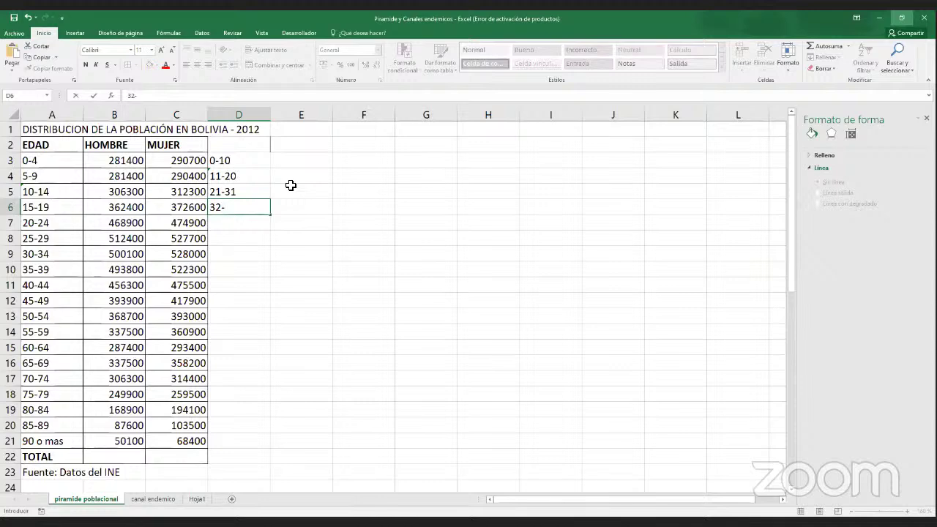
text(50)
key(Return)
text(51-)
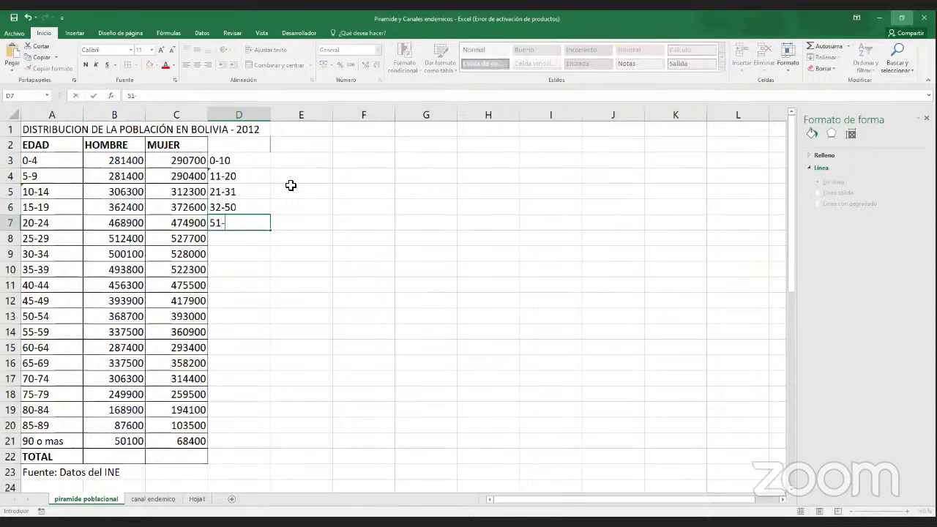
key(Return)
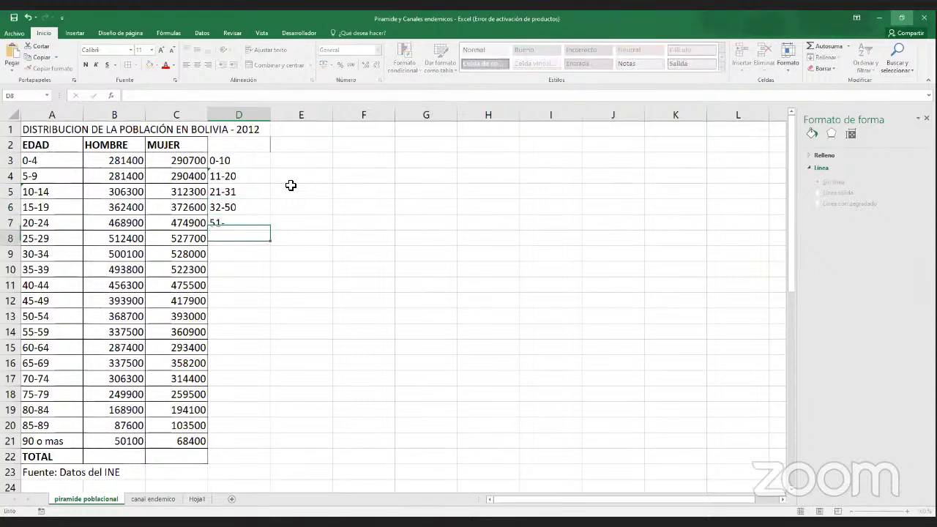
- Review the sample age ranges in D3:D7 by highlighting them together
key(Up)
key(Right)
key(Right)
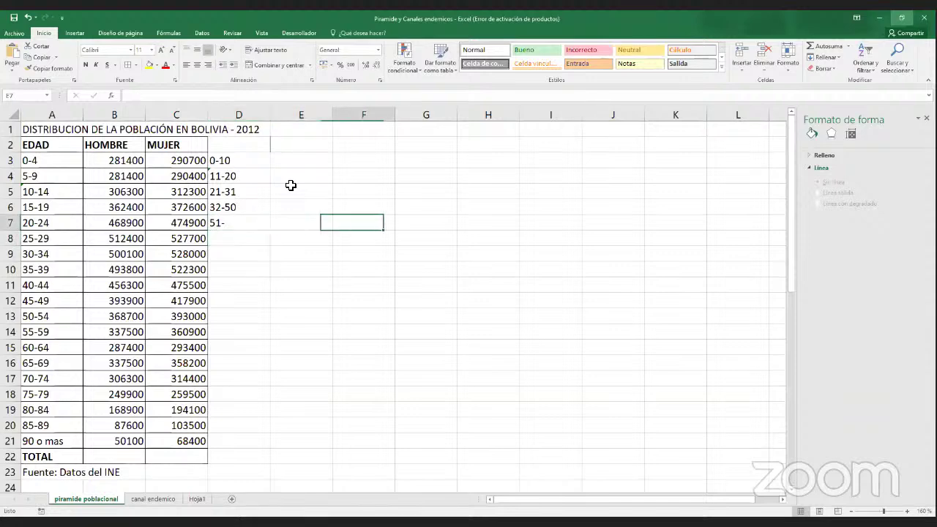
key(Right)
key(Left)
key(Left)
key(Left)
key(shift+Up)
key(shift+Up)
key(shift+Up)
key(shift+Up)
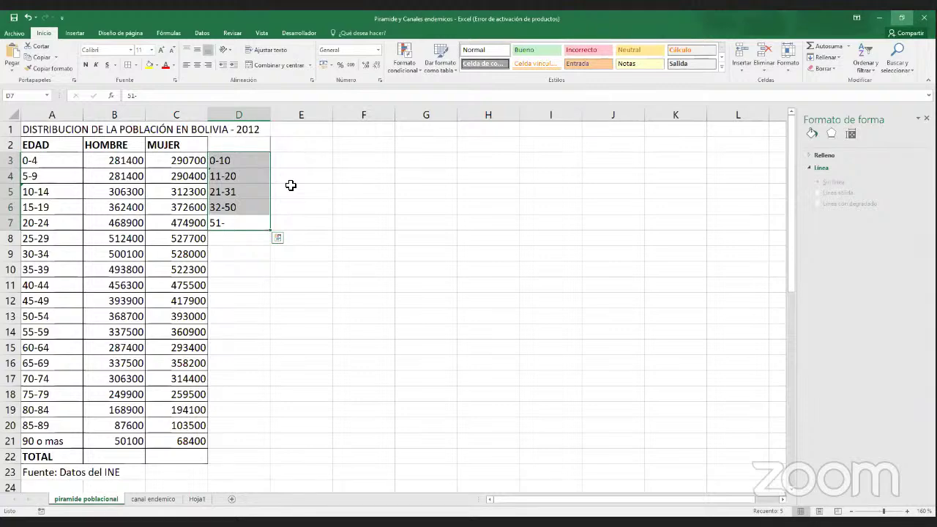
- Examine the five-year age groups in A3:A21 together with their male and female population figures
key(Left)
key(Left)
key(Left)
key(Up)
key(Up)
key(Up)
key(Up)
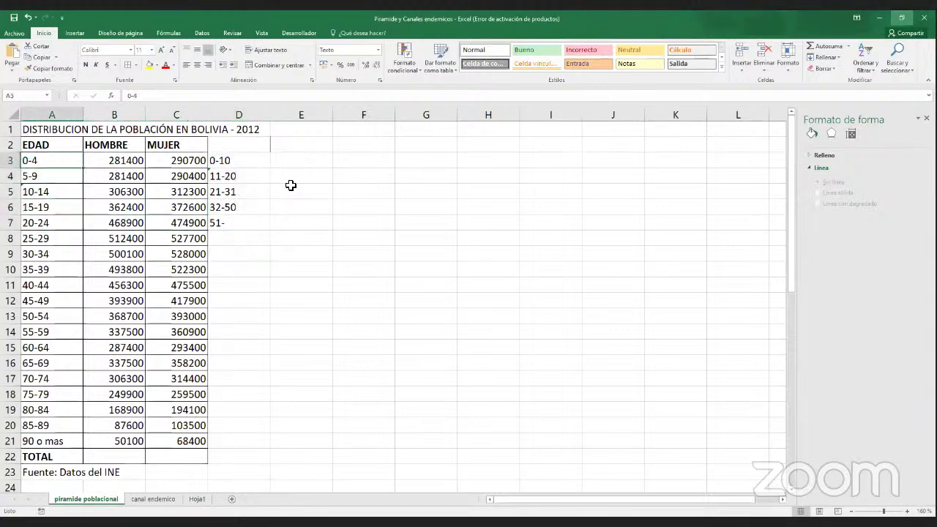
key(shift+Down)
key(shift+Down)
key(shift+Down)
key(shift+Down)
key(shift+Down)
key(shift+Down)
key(shift+Down)
key(shift+Down)
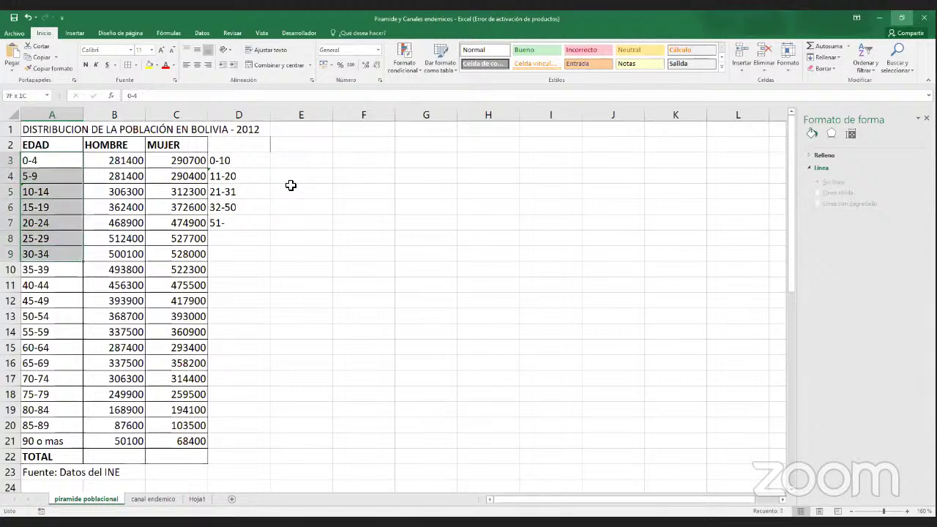
key(shift+Down)
key(shift+Down)
key(shift+Down)
key(shift+Down)
key(shift+Down)
key(shift+Down)
key(shift+Down)
key(shift+Down)
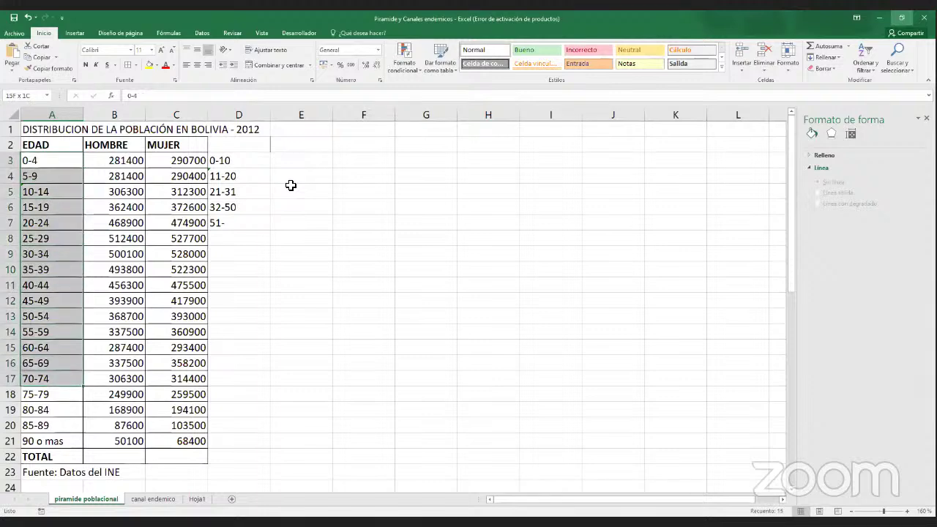
key(shift+Down)
key(shift+Down)
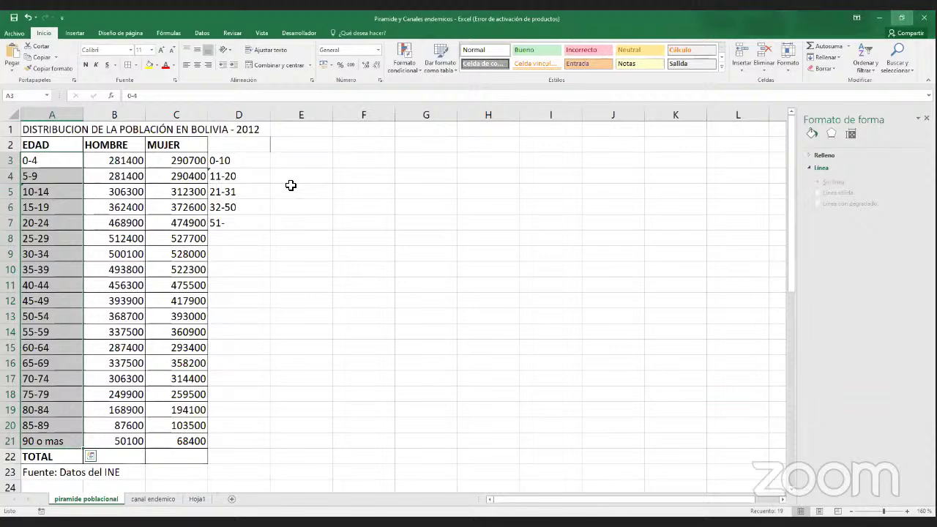
key(shift+Right)
key(shift+Right)
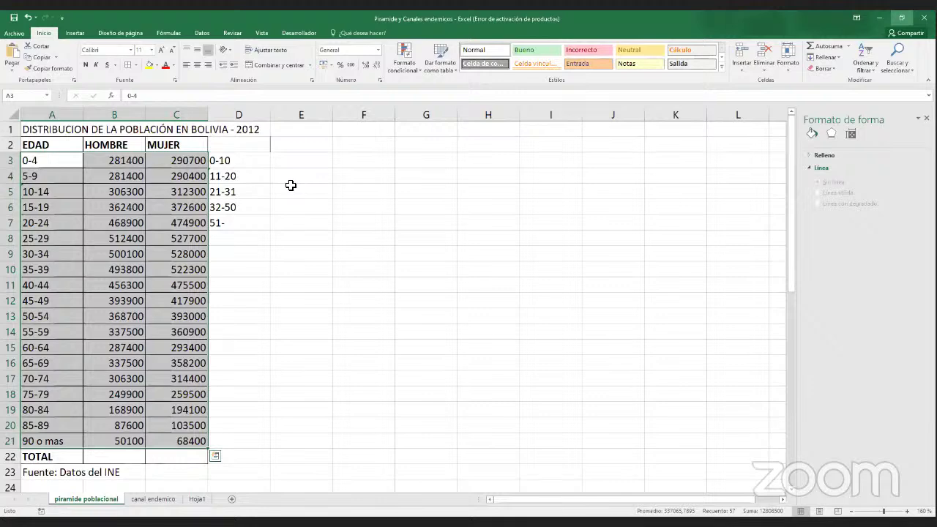
click(37, 177)
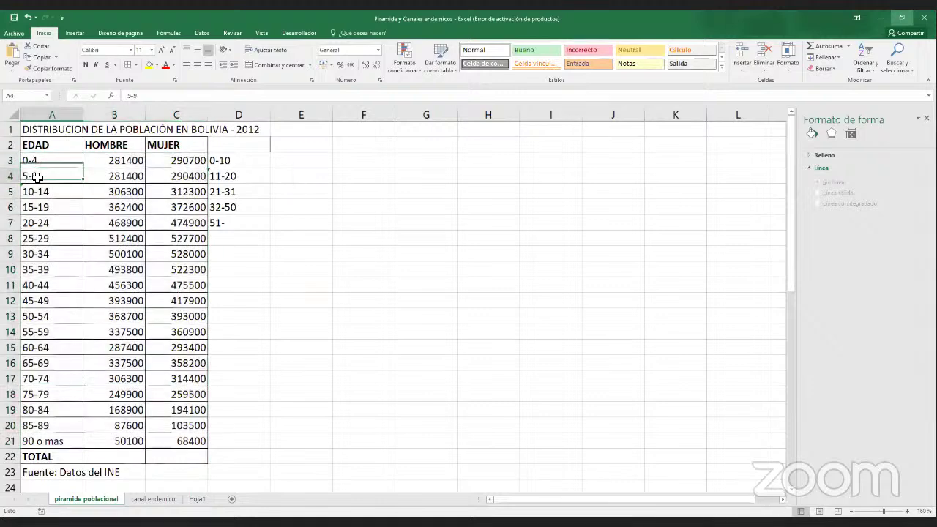
click(43, 194)
click(44, 210)
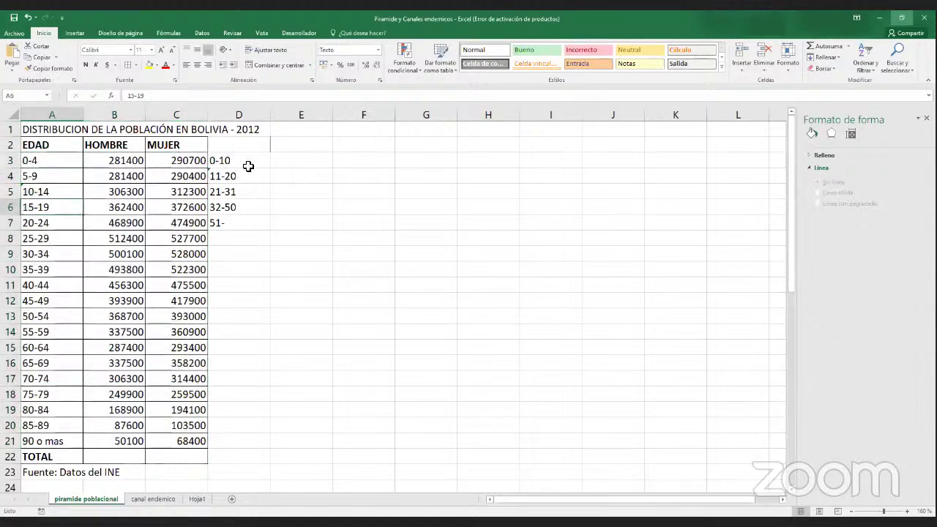
- Clear the sample age ranges from D3:D7
drag(248, 167, 261, 228)
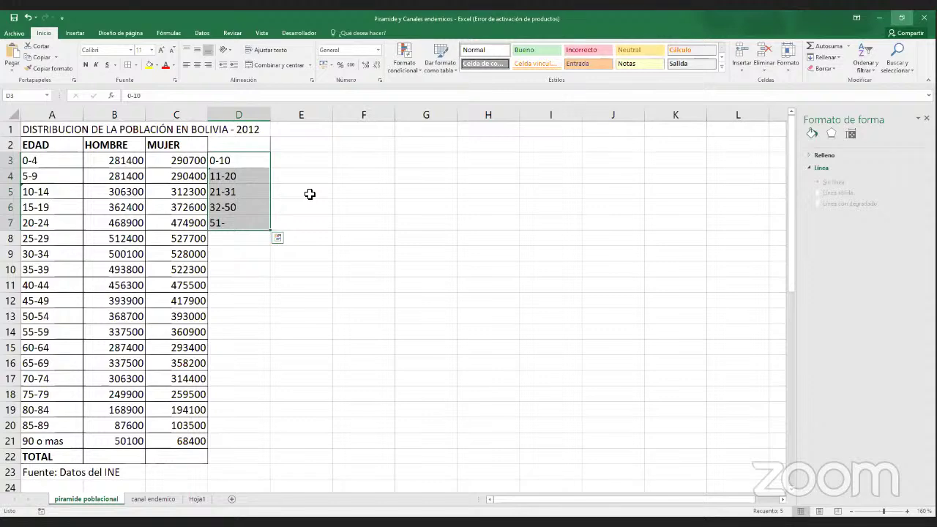
key(Delete)
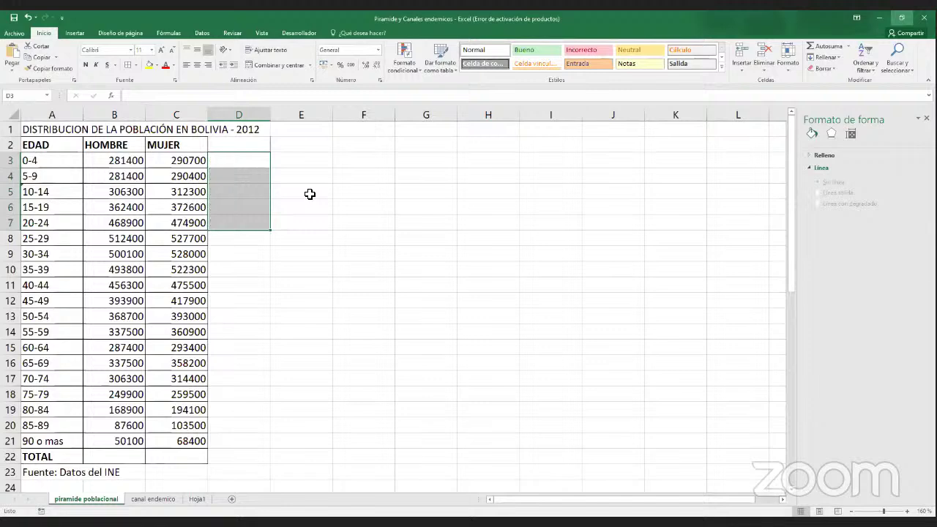
key(Down)
key(Down)
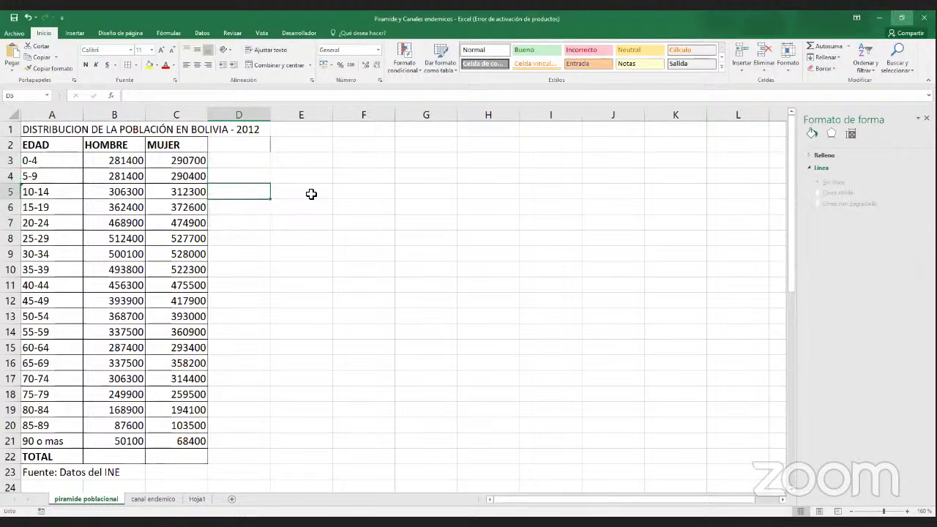
- Add the column heading TOTAL in D2, beside MUJER
click(311, 194)
click(253, 216)
click(249, 160)
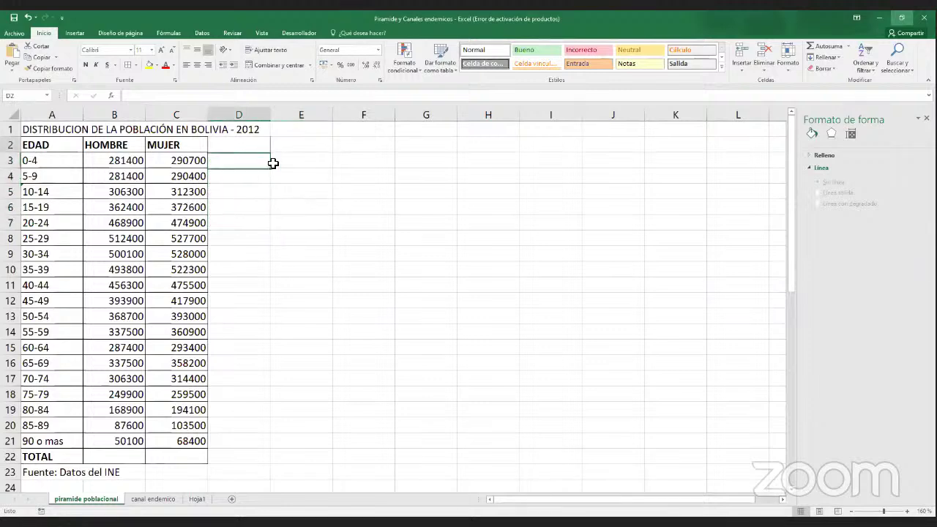
key(Up)
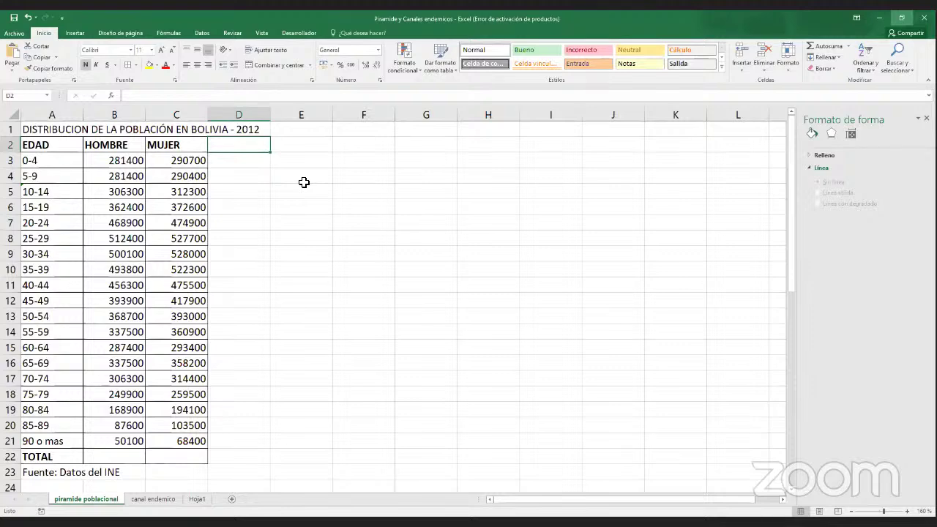
text(TOTAL)
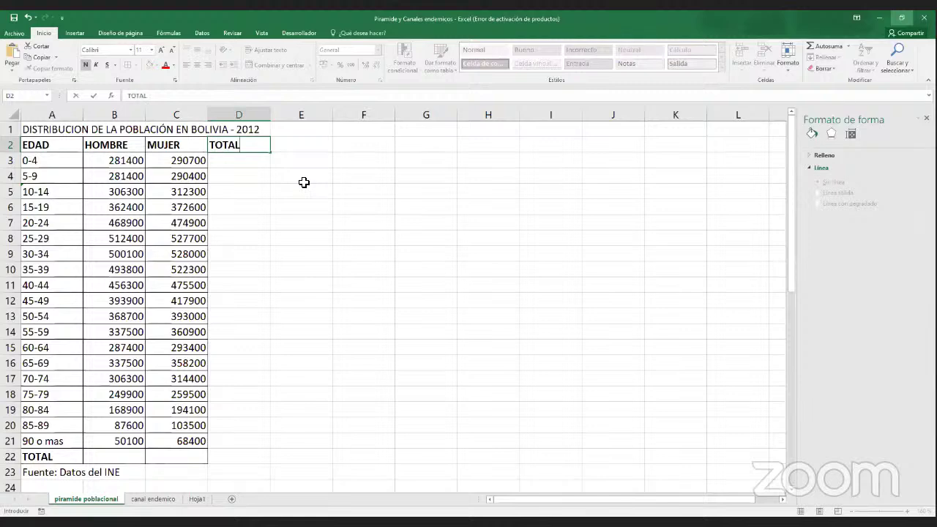
key(Return)
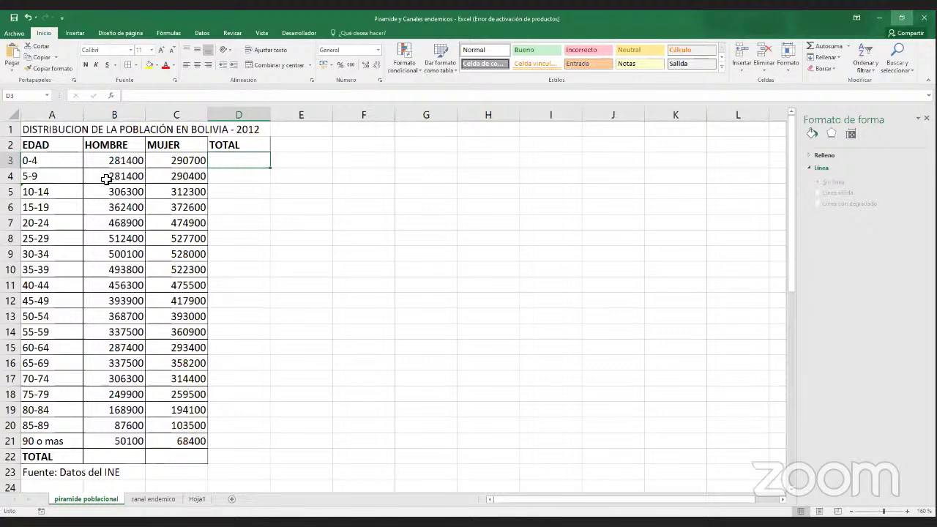
- Examine the male and female population figures of the 0-4 and 5-9 age groups in B3:C4
click(46, 161)
drag(116, 162, 192, 161)
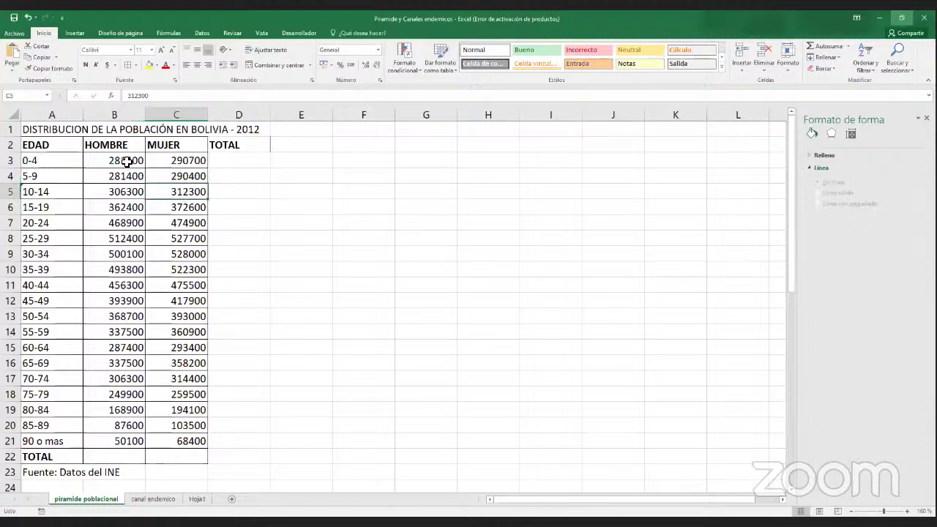
click(127, 160)
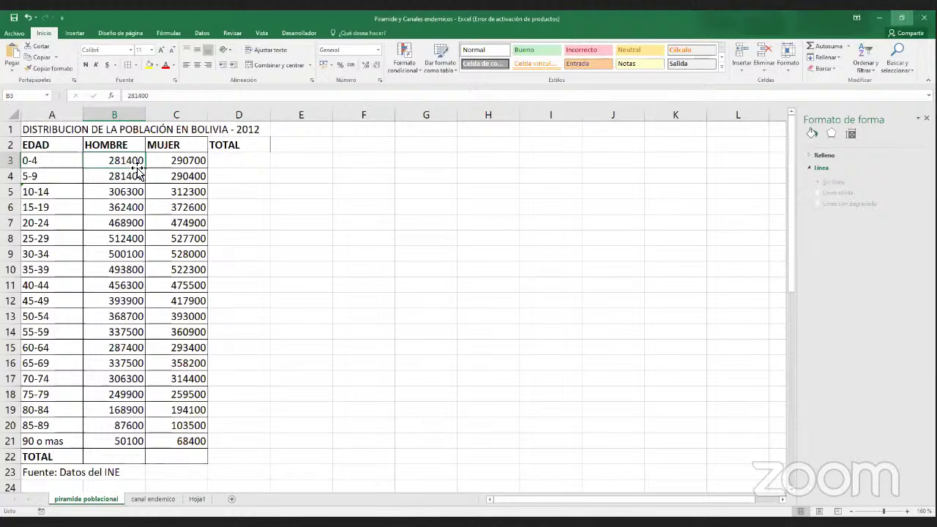
click(176, 160)
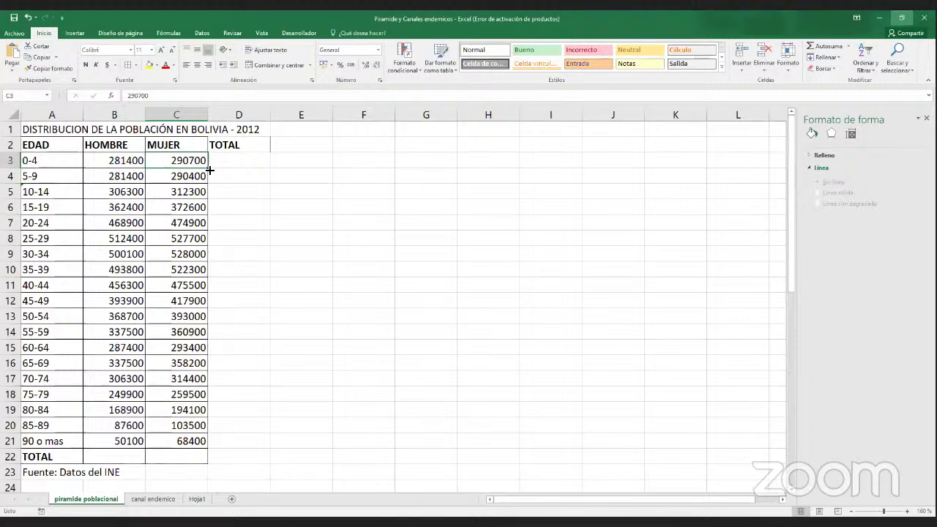
click(115, 159)
click(119, 176)
click(172, 183)
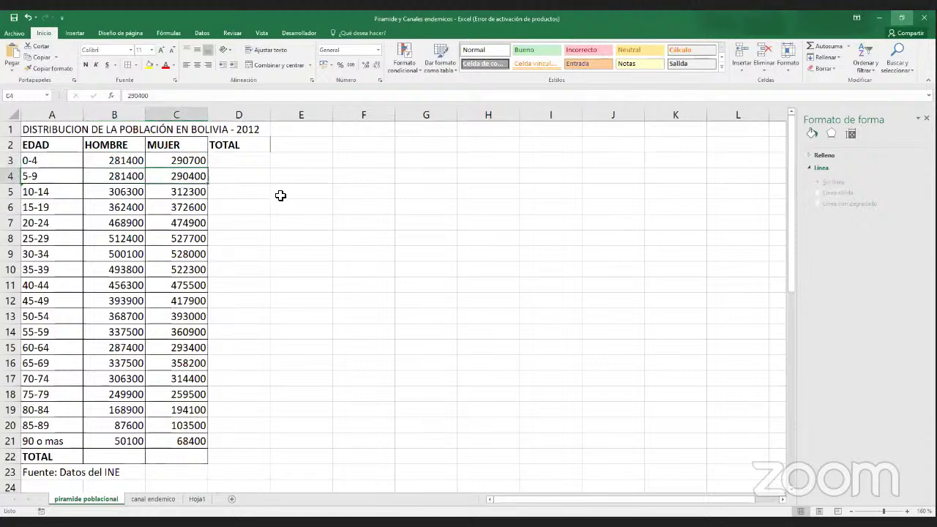
- Highlight column F and row 9 together to examine how they cross at cell F9
click(280, 196)
click(314, 226)
click(362, 238)
click(363, 253)
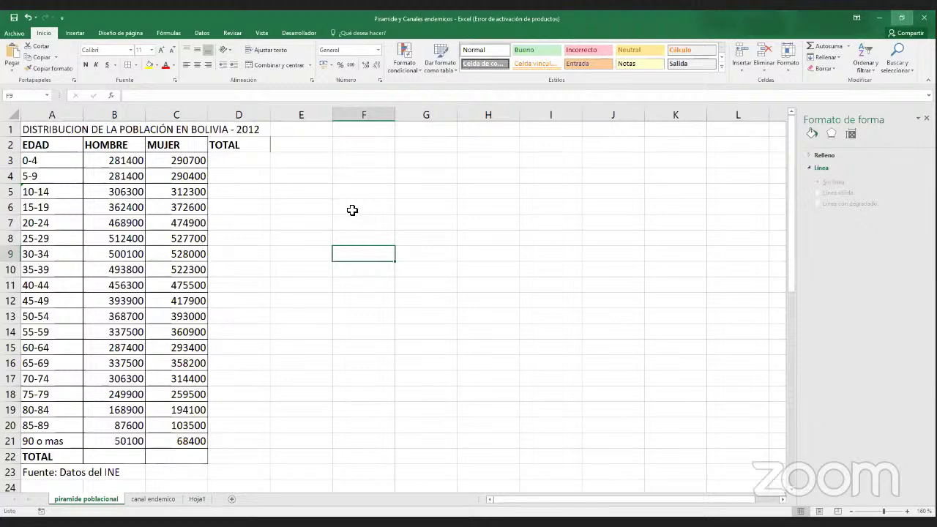
click(355, 115)
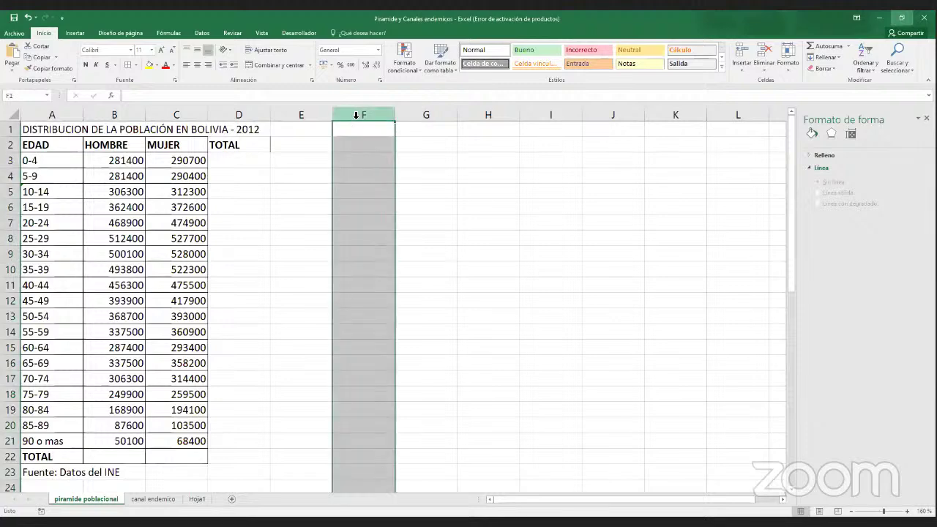
ctrl+click(11, 254)
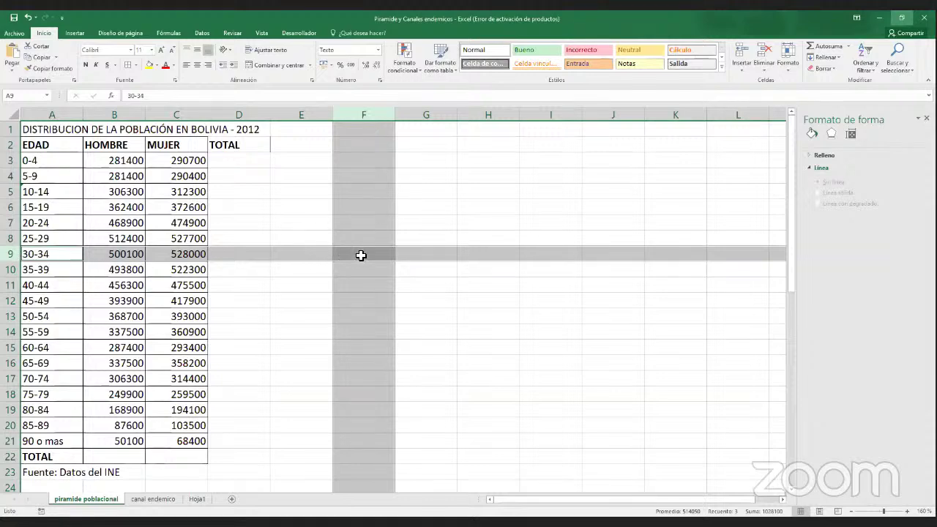
click(304, 192)
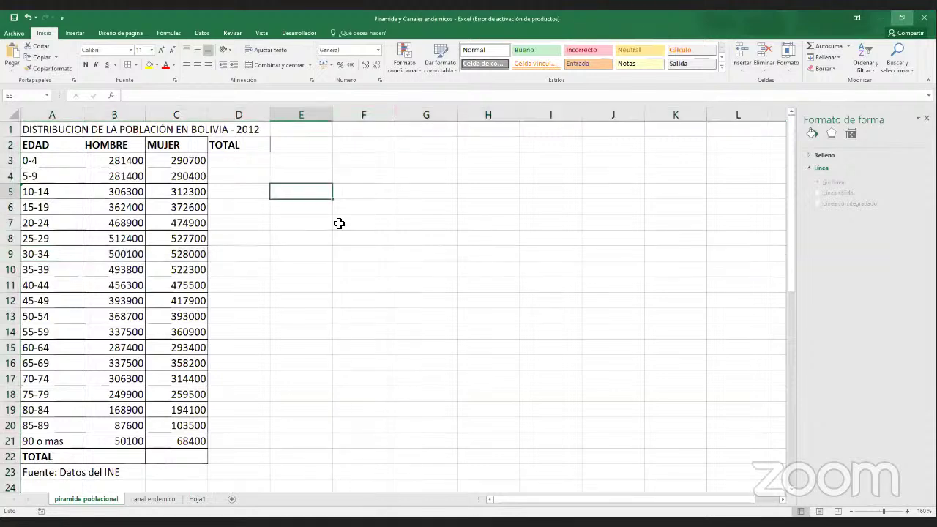
click(339, 224)
click(415, 275)
click(470, 318)
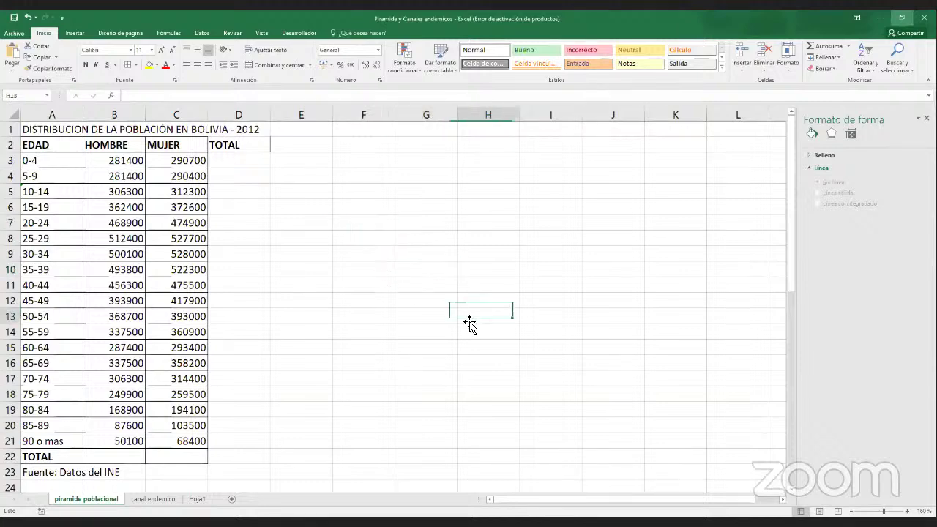
click(419, 346)
click(363, 351)
click(363, 379)
click(501, 342)
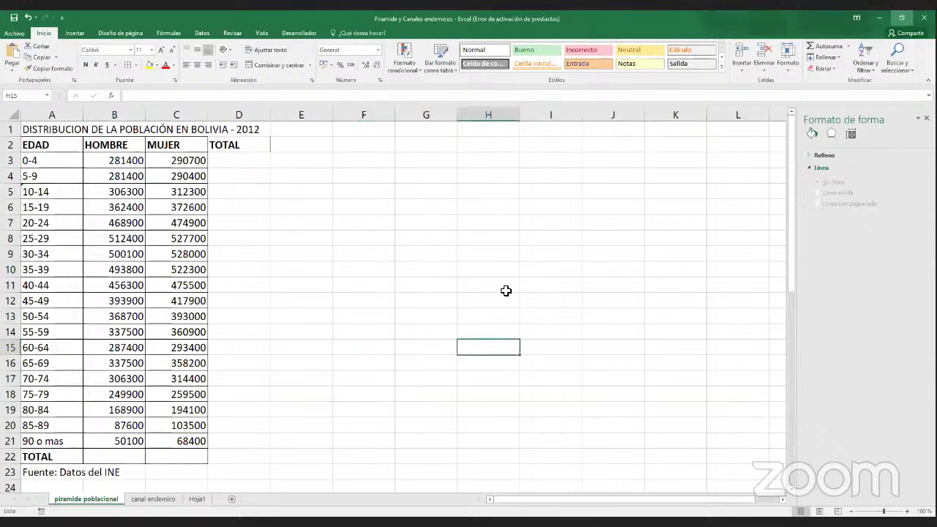
click(506, 288)
click(547, 266)
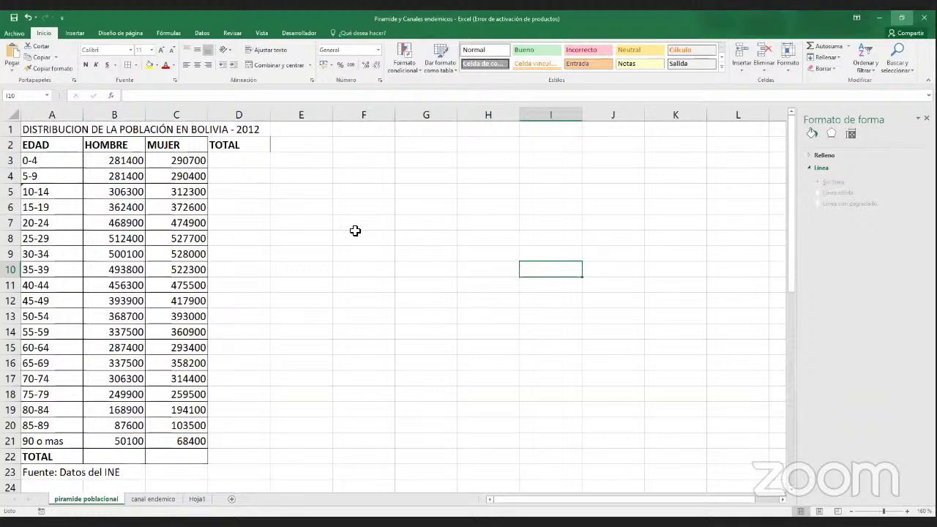
drag(257, 167, 253, 187)
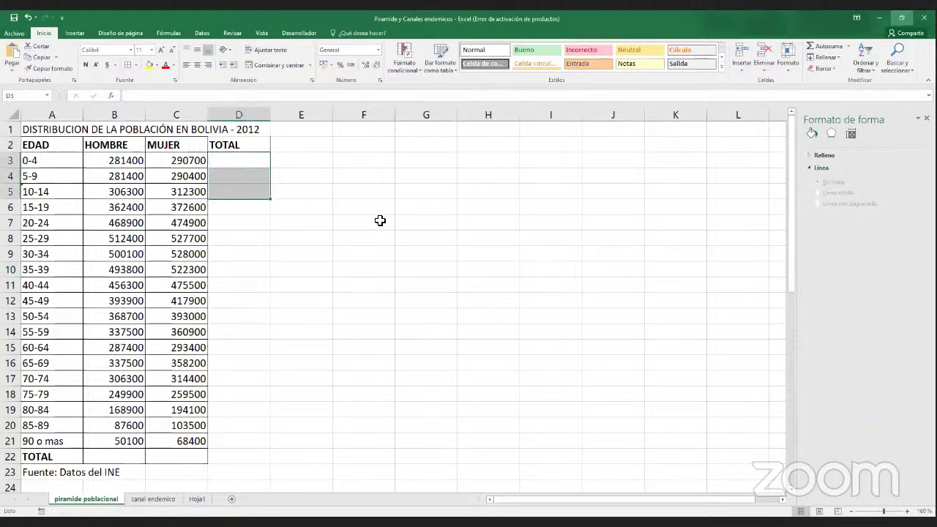
click(262, 223)
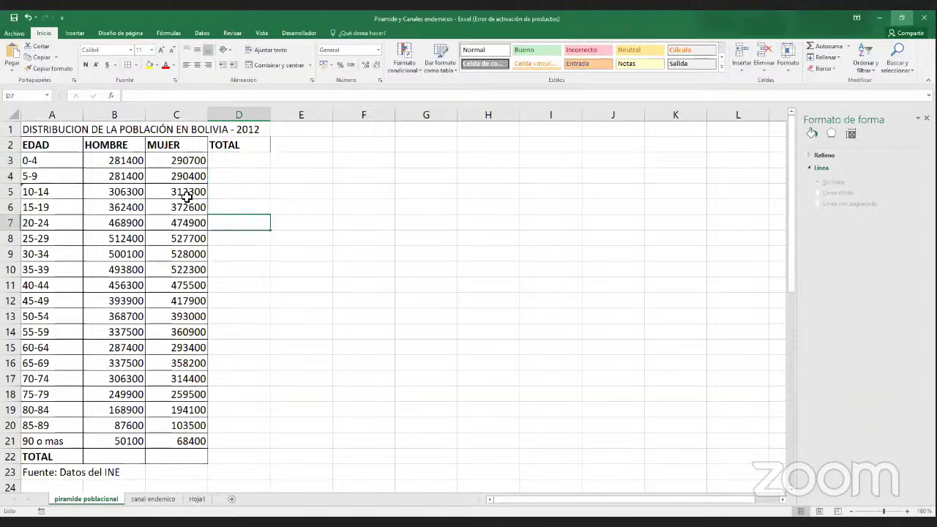
- Review the 0-4 group's male and female figures in B3:C3 and the empty total cell D3 beside them
click(127, 162)
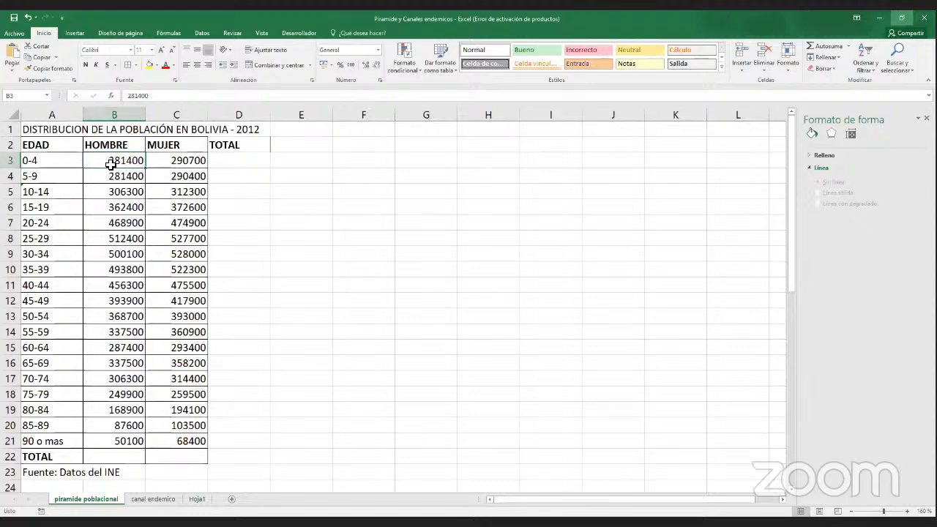
click(188, 160)
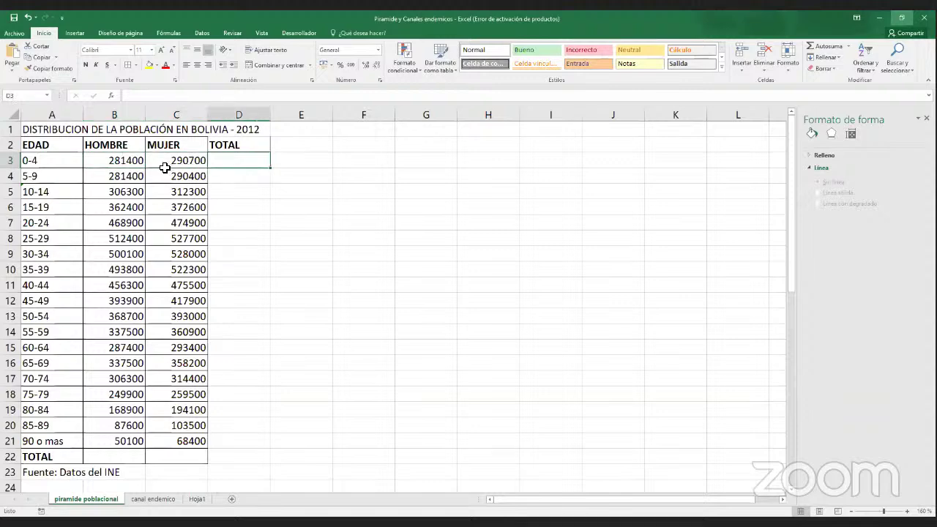
click(139, 160)
drag(140, 160, 159, 160)
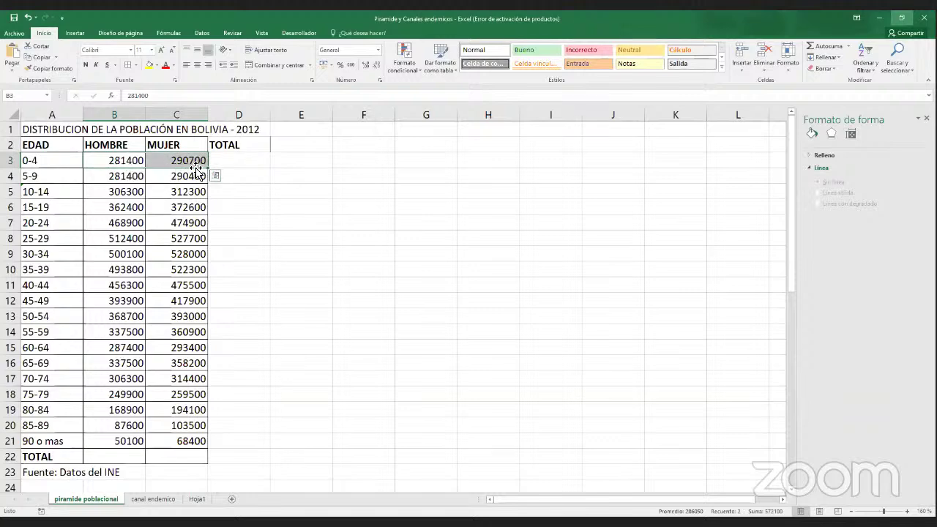
click(229, 165)
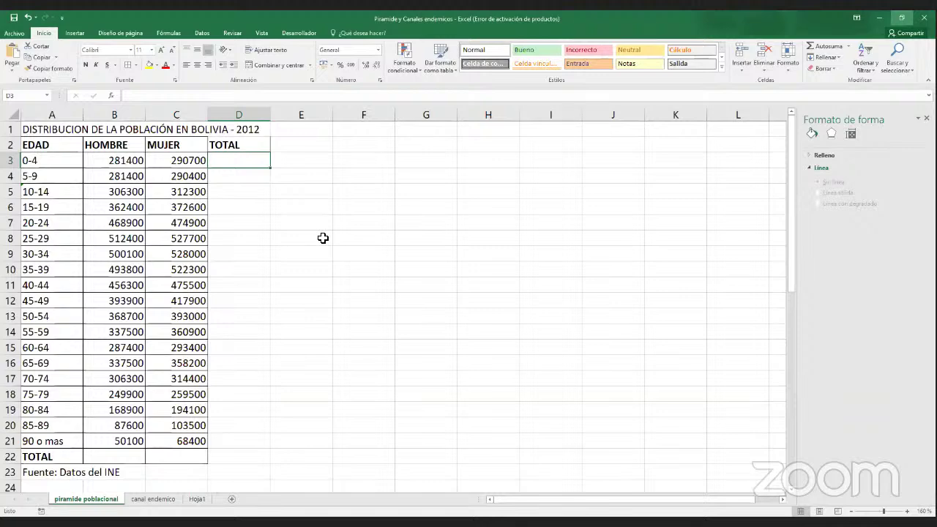
text(+)
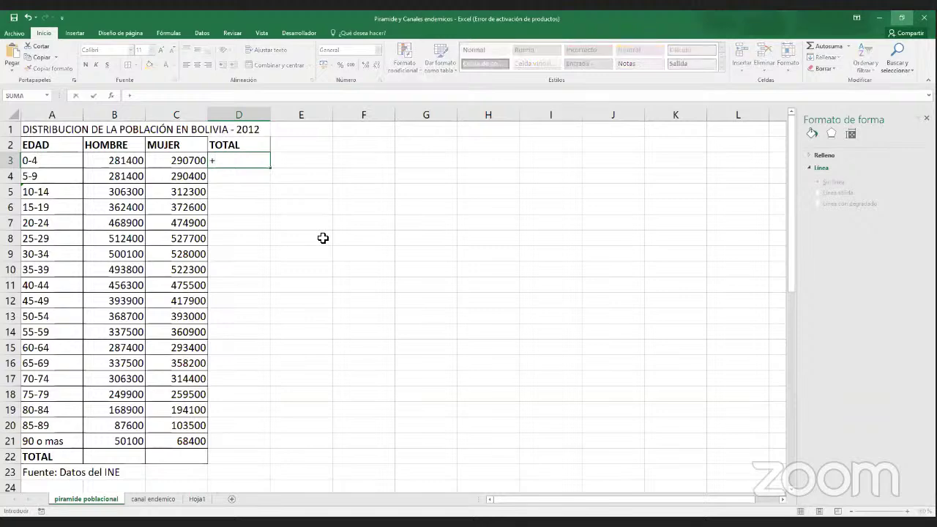
key(BackSpace)
text(=)
key(BackSpace)
text(+)
key(BackSpace)
- Total the men and women aged 0-4 in D3 with the formula =B3+C3
text(=)
click(125, 161)
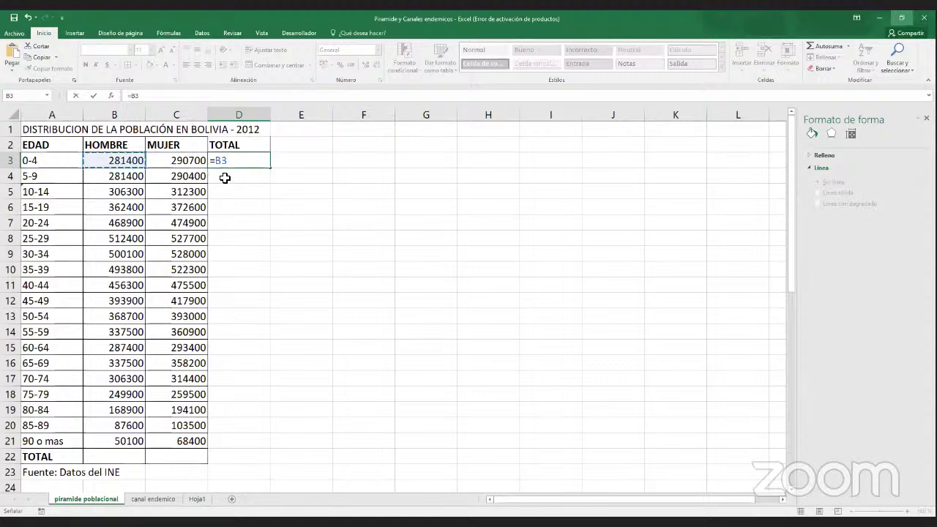
text(+)
click(191, 163)
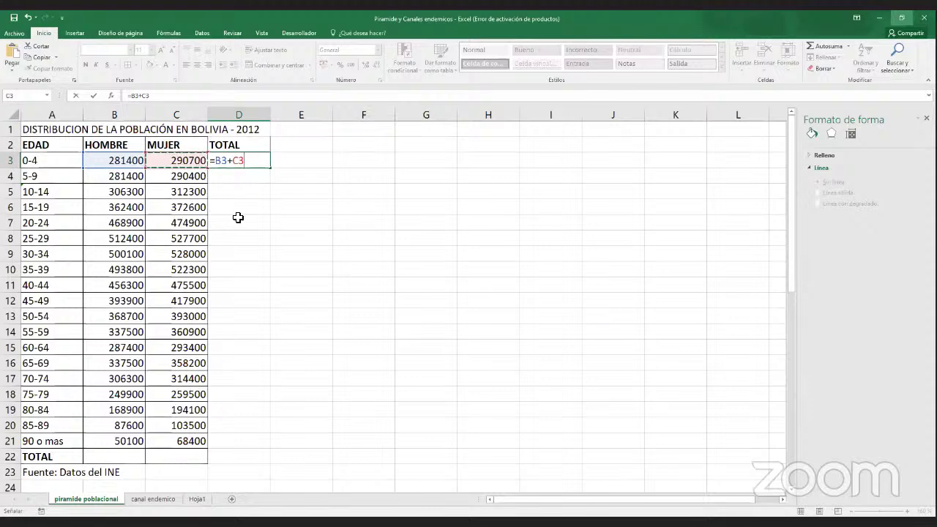
key(Return)
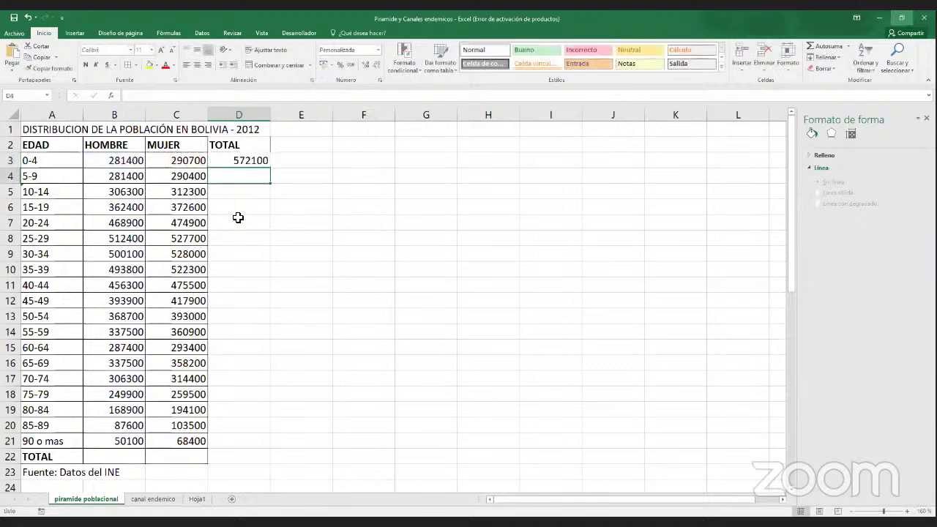
key(Up)
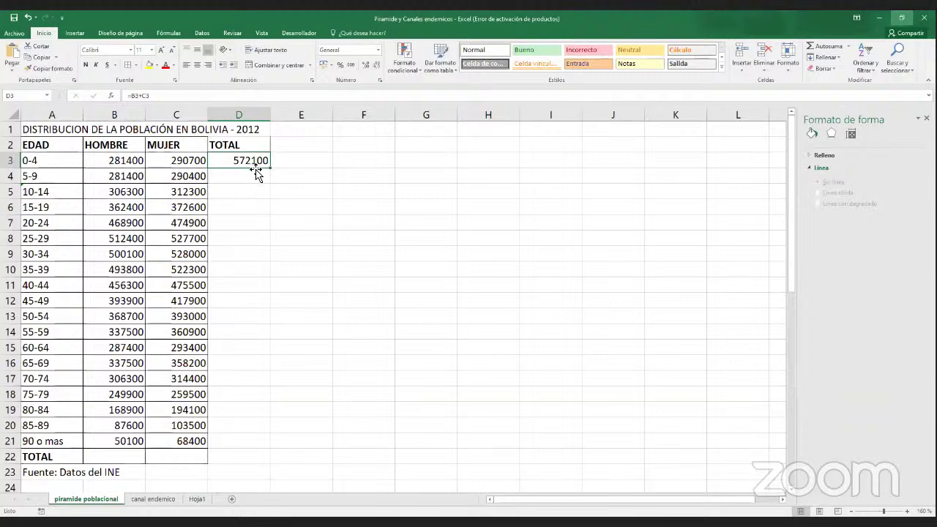
click(55, 161)
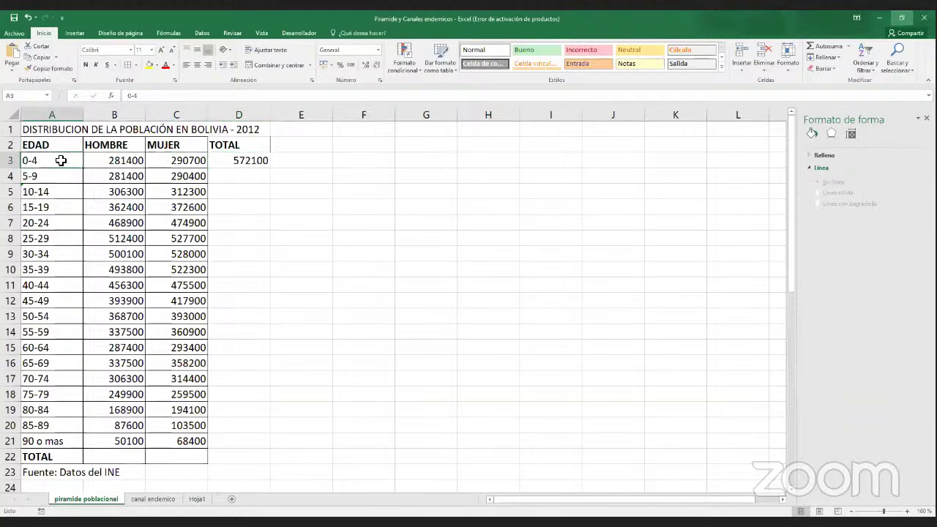
ctrl+click(229, 160)
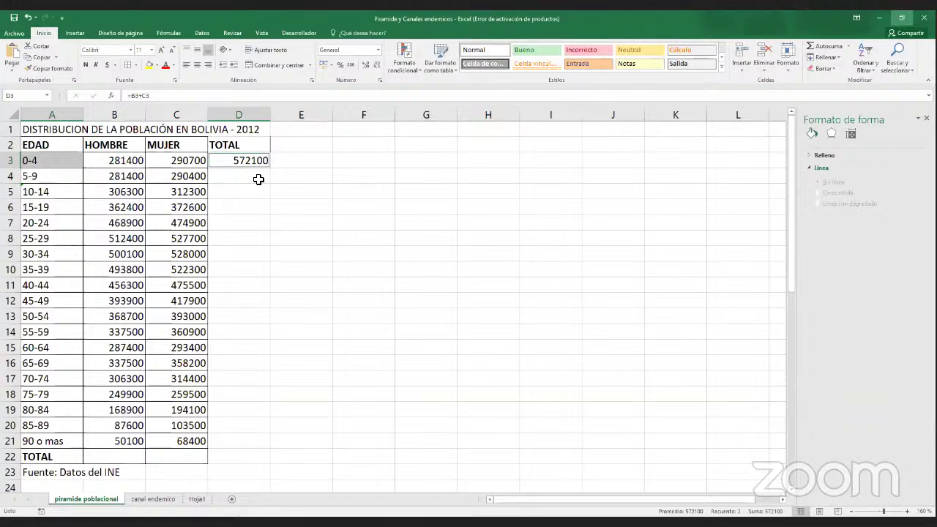
- Try to total the 5-9 age group in D4 with the formula +B4+C4, and clear the cell again
click(258, 179)
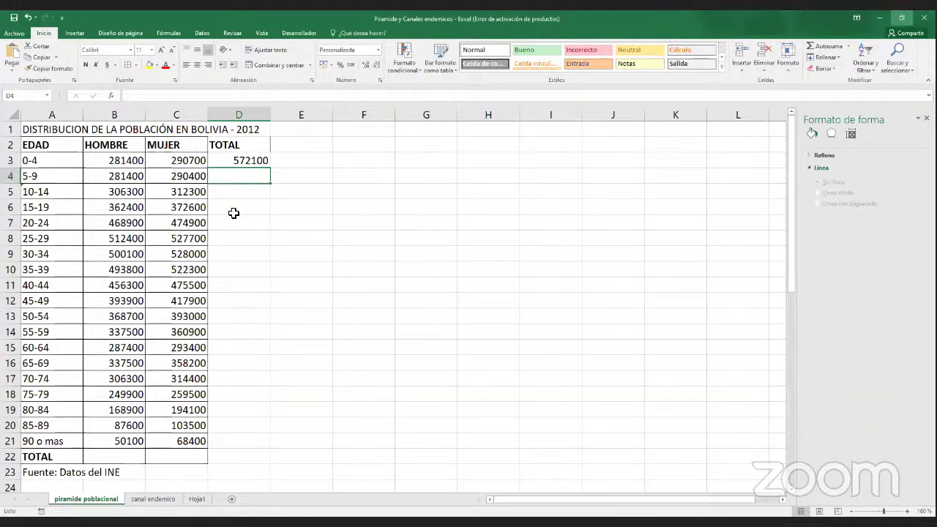
text(+)
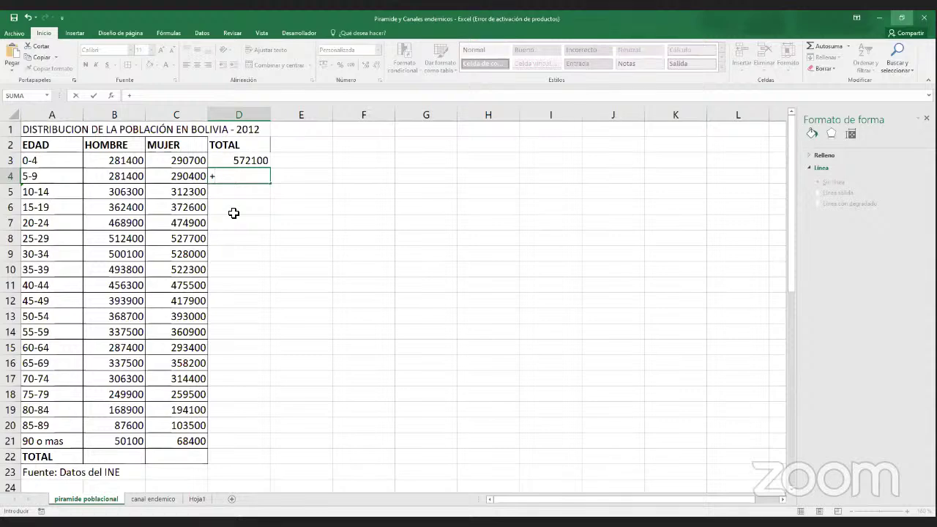
click(129, 179)
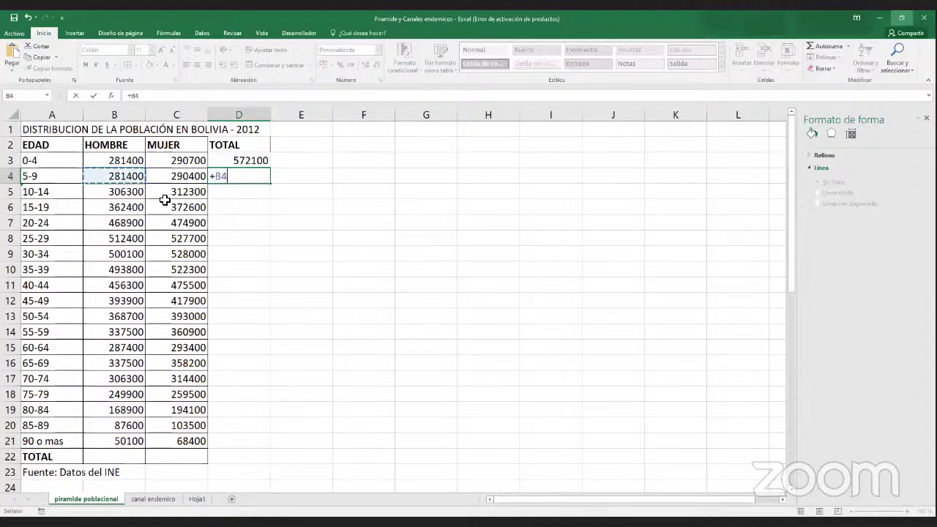
text(+)
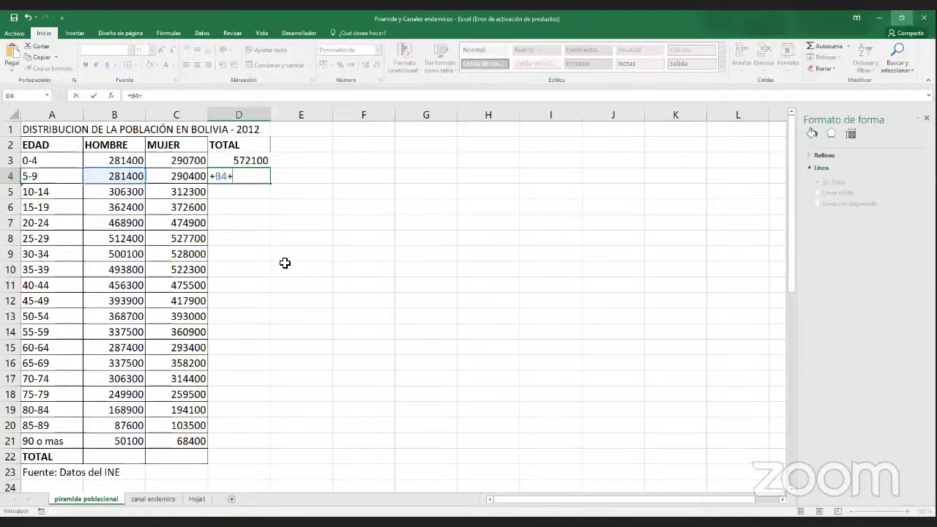
click(183, 178)
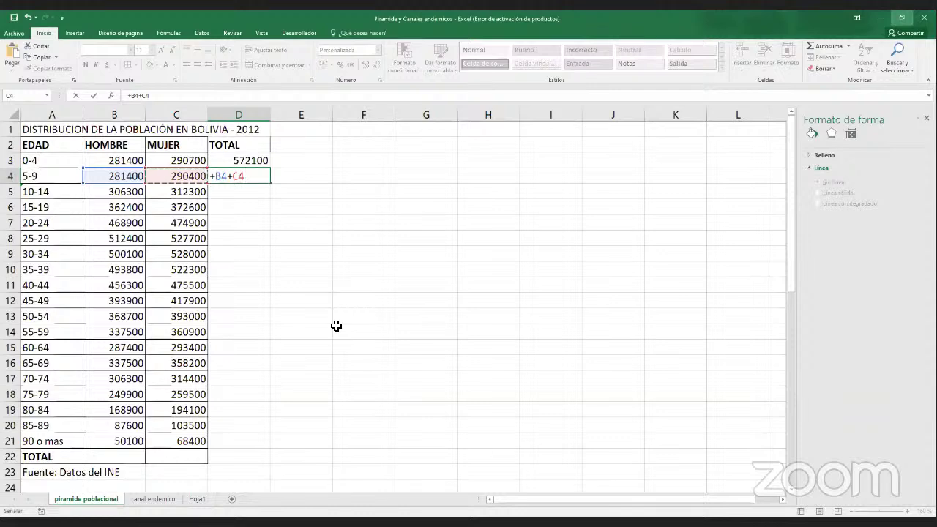
key(Return)
key(Up)
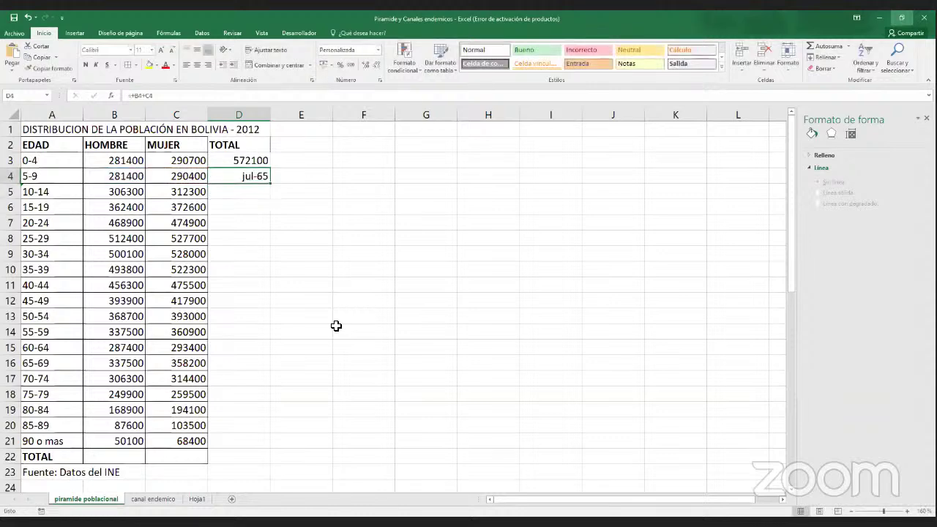
key(Delete)
- Format the total cells D4:D22 with the Número category
key(shift+Down)
key(shift+Down)
key(shift+Down)
key(shift+Down)
key(shift+Down)
key(shift+Down)
key(shift+Down)
key(shift+Down)
key(shift+Down)
key(shift+Down)
key(shift+Down)
key(shift+Down)
key(shift+Down)
key(shift+Down)
key(shift+Down)
key(shift+Down)
key(shift+Down)
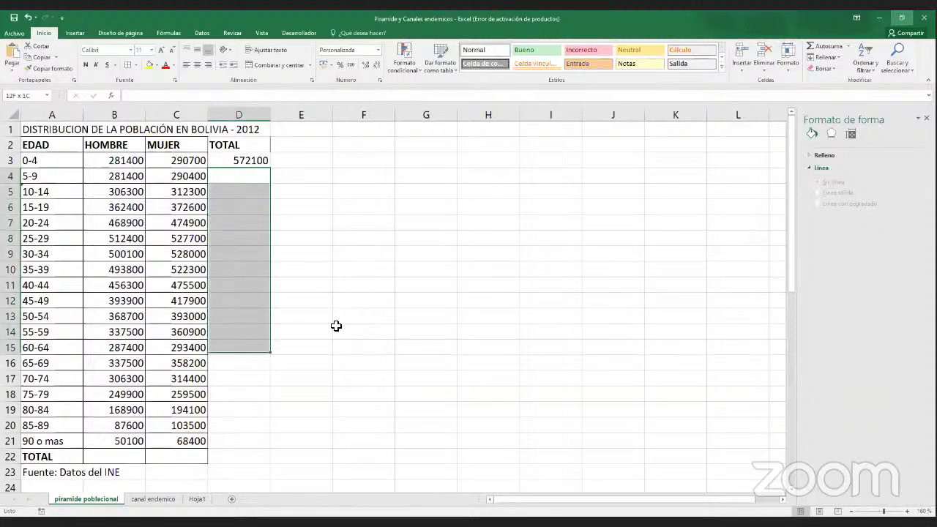
key(shift+Down)
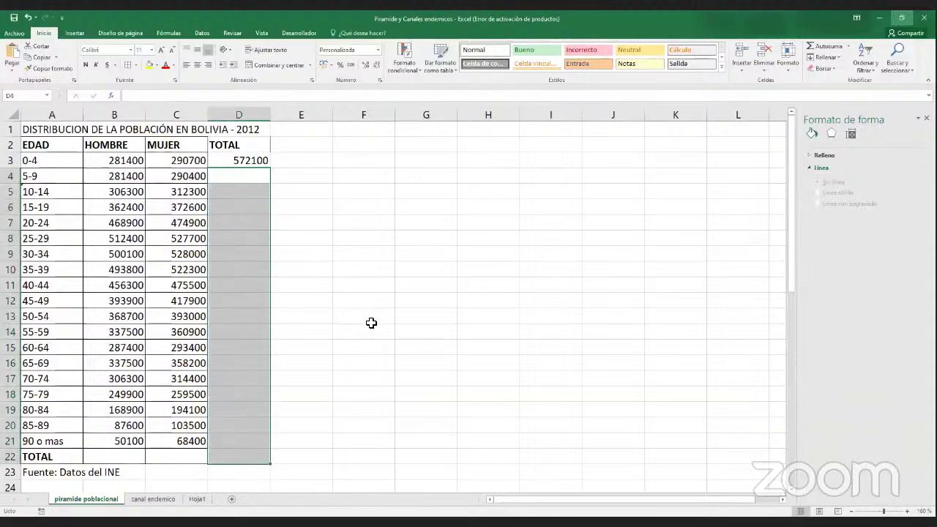
right_click(249, 192)
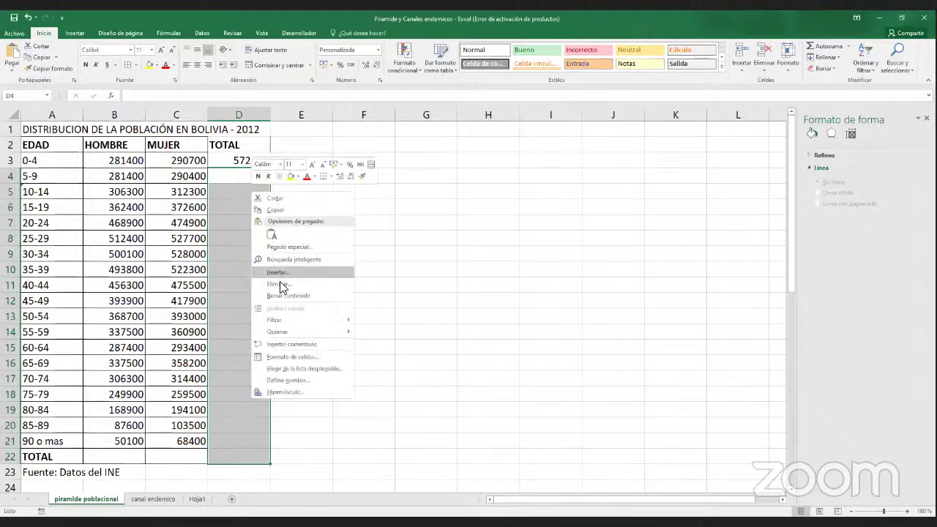
click(300, 357)
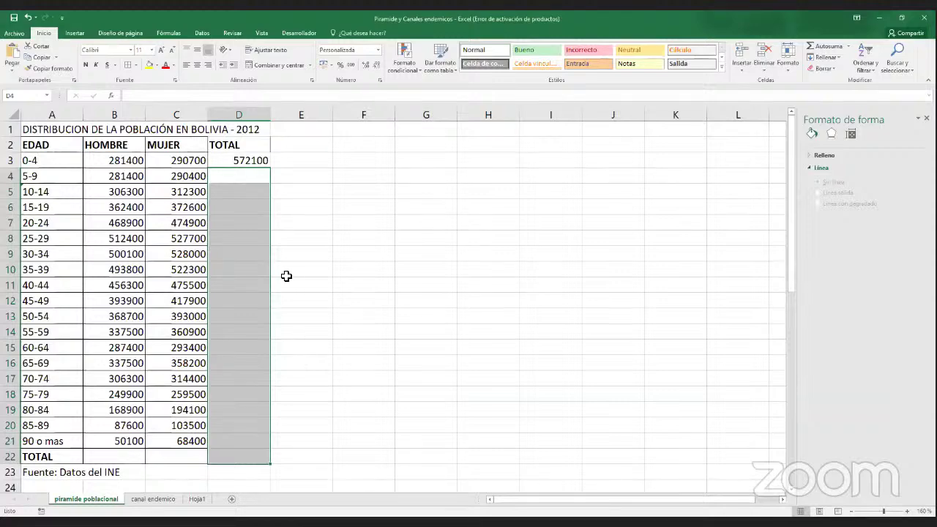
click(184, 289)
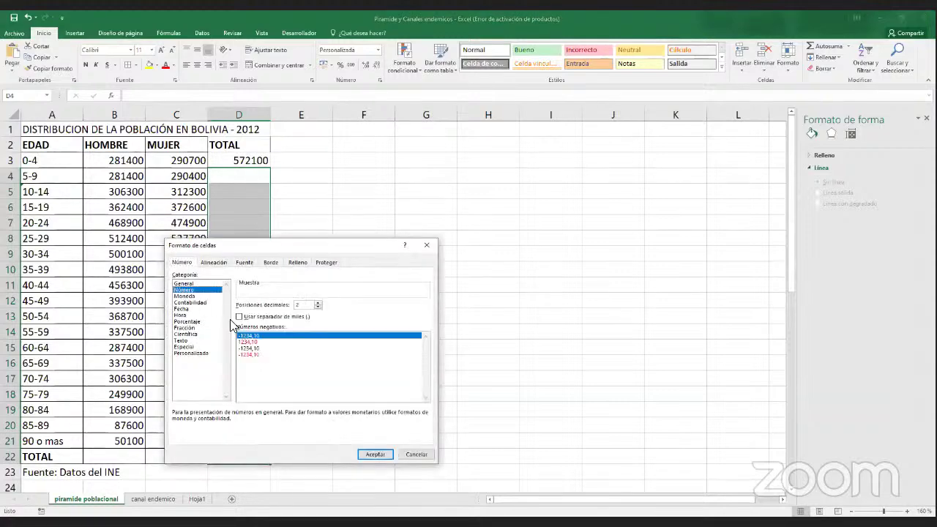
click(379, 453)
- Total the men and women aged 5-9 in D4 with the formula +B4+C4
click(249, 177)
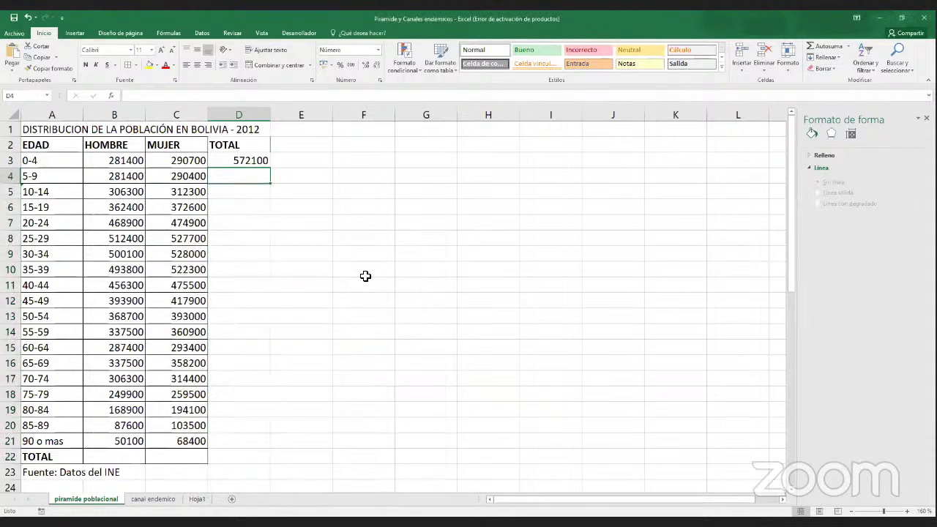
text(+)
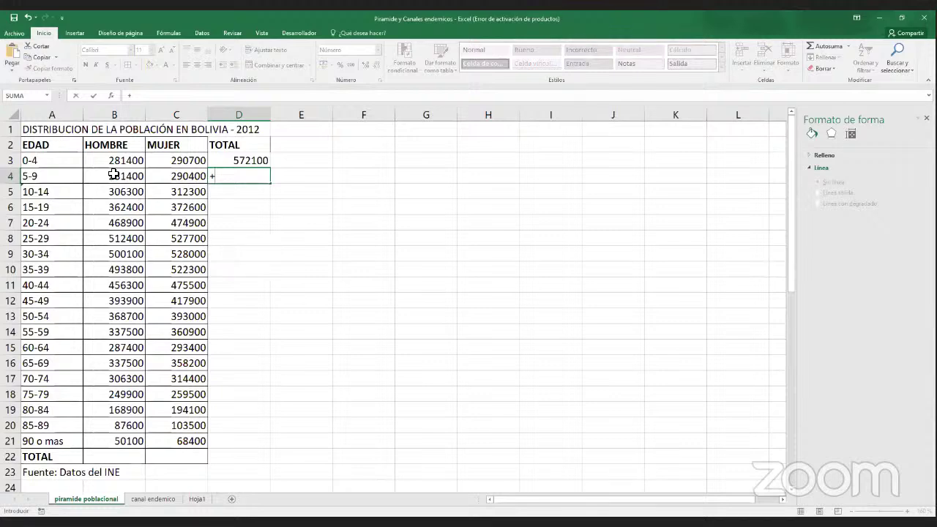
click(115, 175)
text(+)
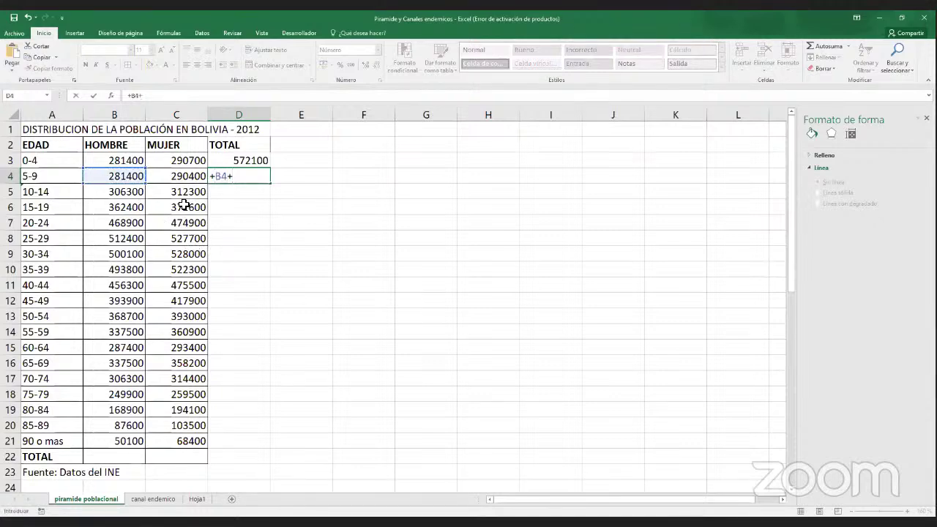
click(178, 179)
key(Return)
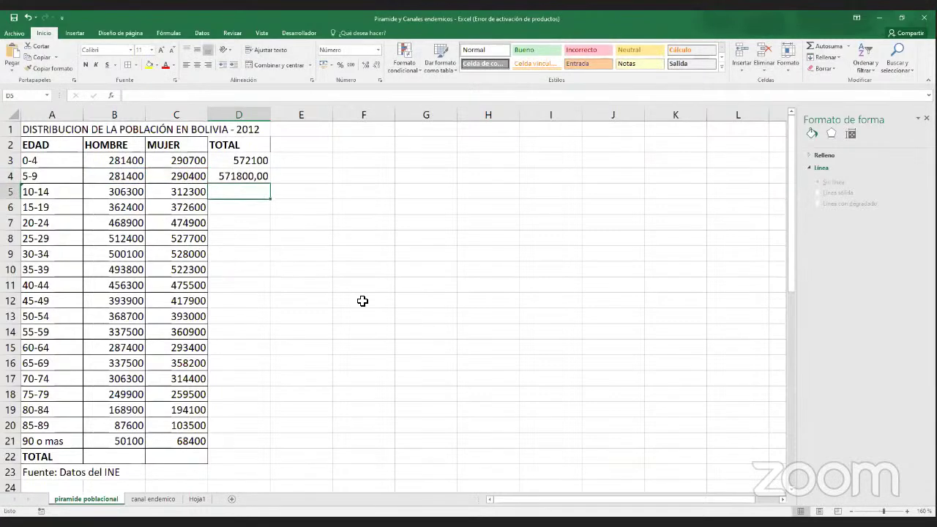
key(Up)
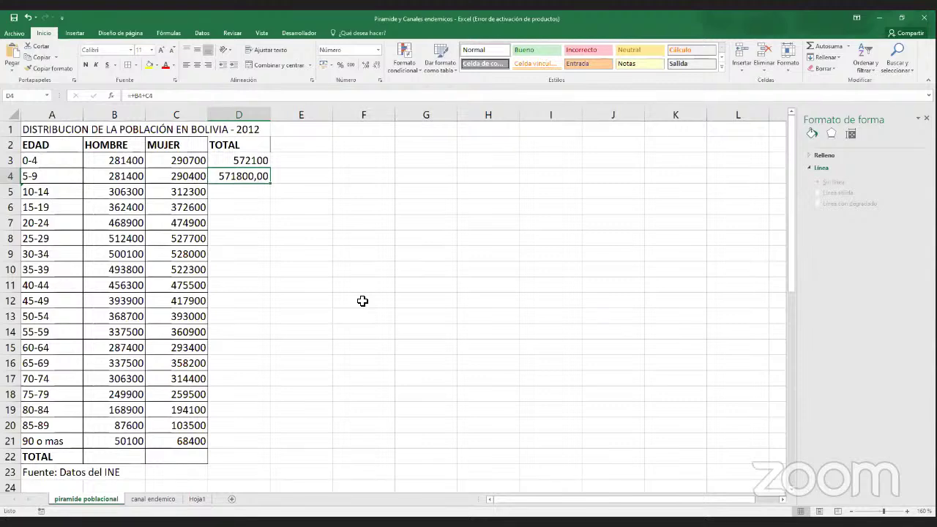
- Highlight the empty total cells from D5 down to D17 to examine which age groups still lack a total
key(Down)
key(shift+Down)
key(shift+Down)
key(shift+Down)
key(shift+Down)
key(shift+Down)
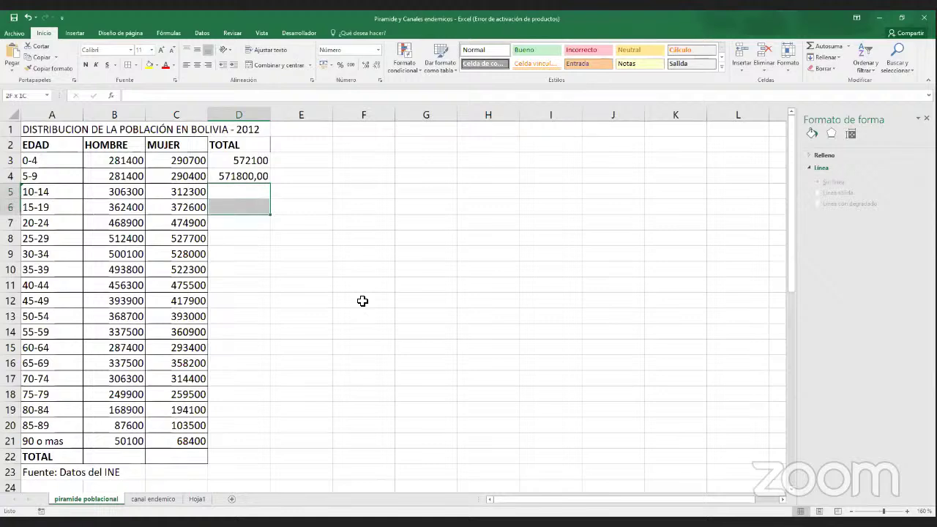
key(shift+Down)
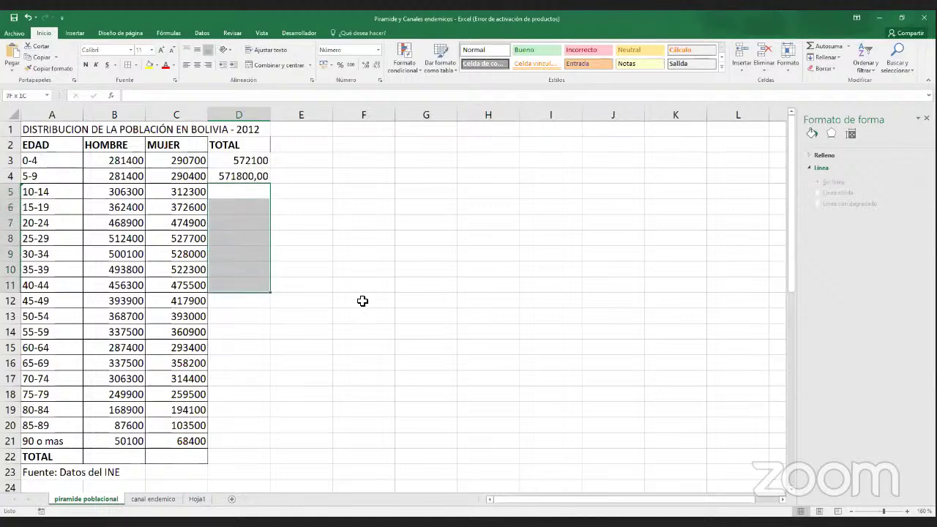
key(shift+Down)
key(shift+Down)
key(shift+Down)
key(shift+Down)
key(shift+Down)
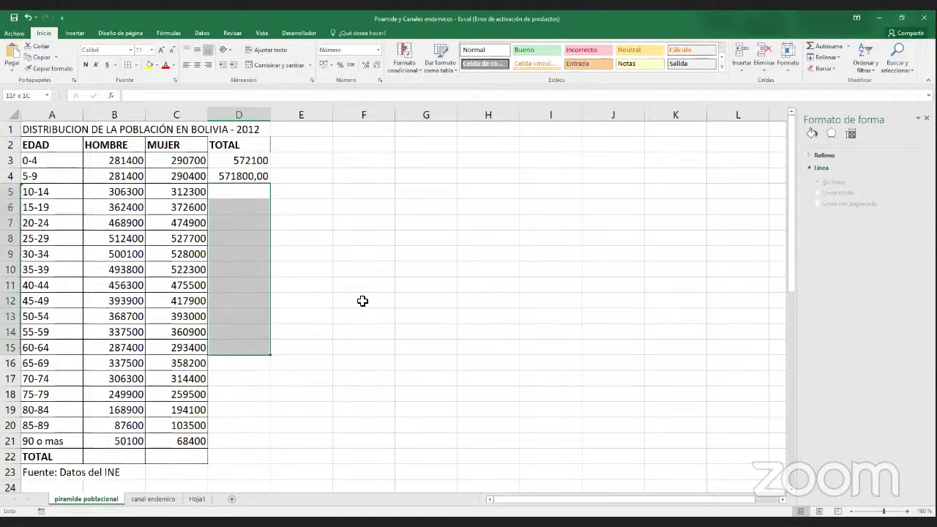
key(shift+Down)
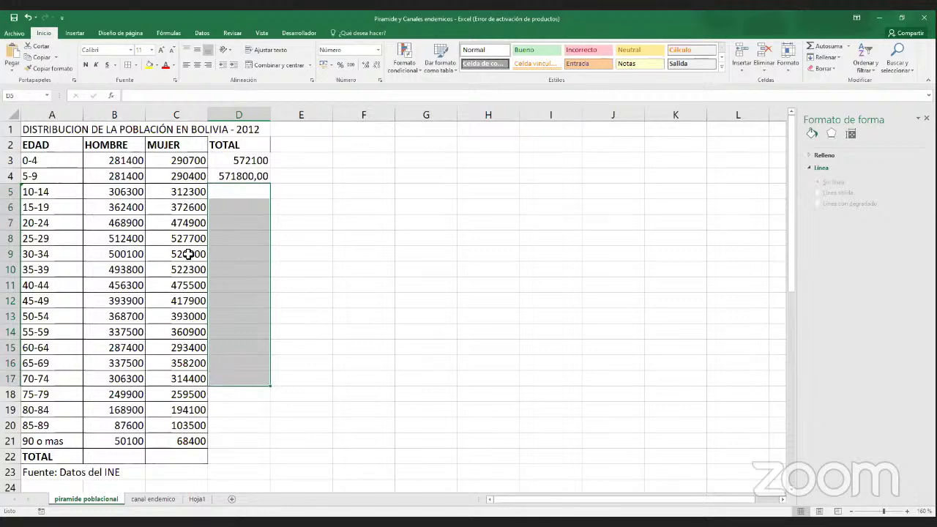
- Review the male and female figures of the remaining age groups row by row, from 10-14 to 60-64
drag(136, 193, 52, 334)
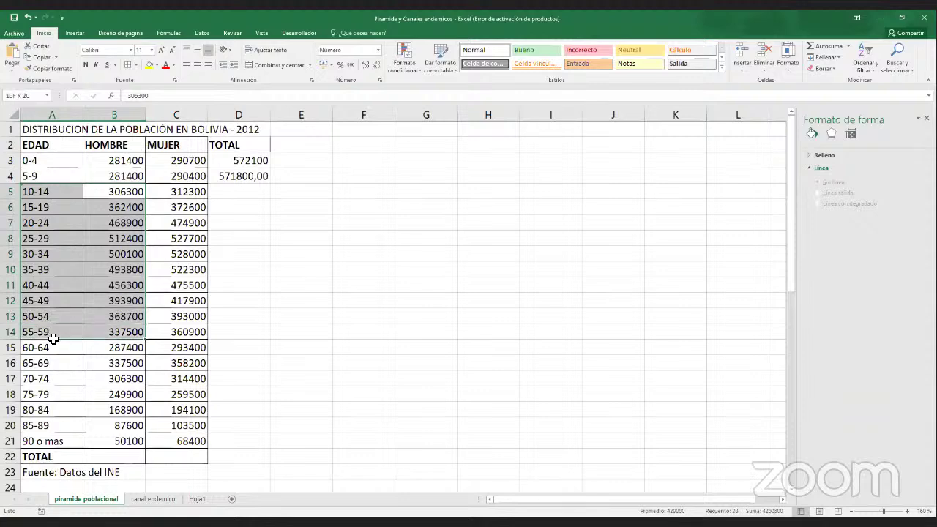
click(227, 342)
click(256, 192)
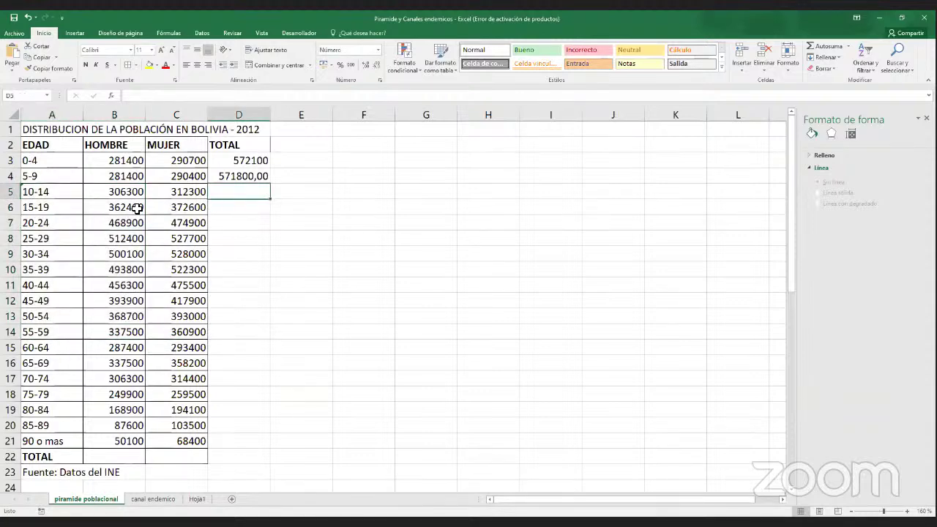
drag(127, 193, 134, 238)
drag(183, 194, 117, 284)
drag(178, 254, 184, 286)
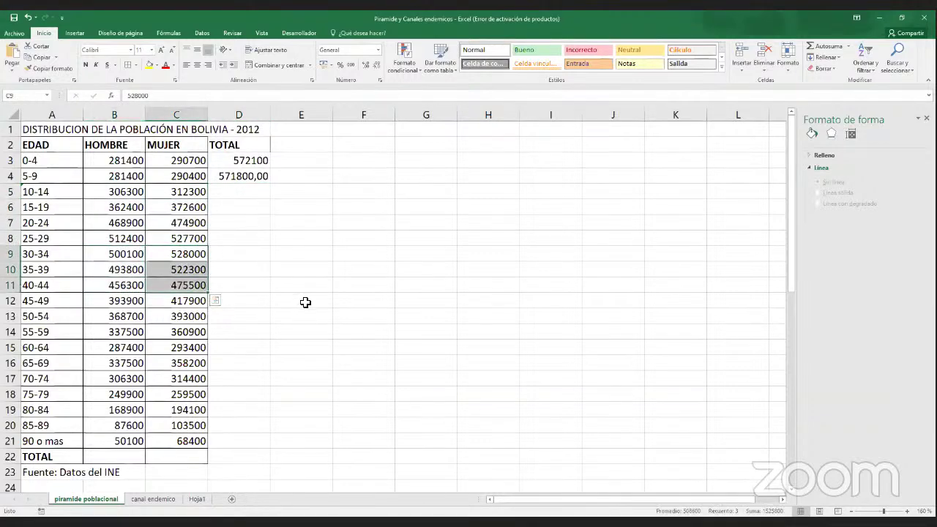
click(125, 254)
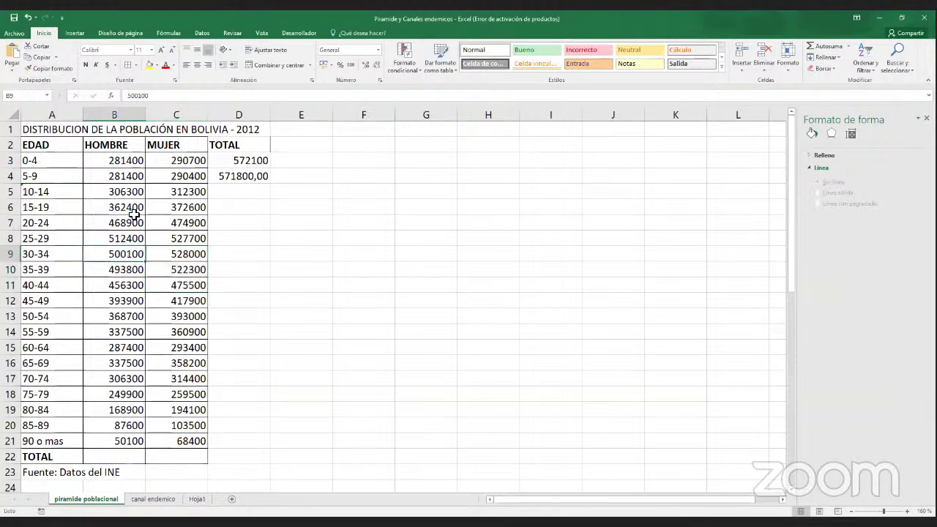
click(183, 254)
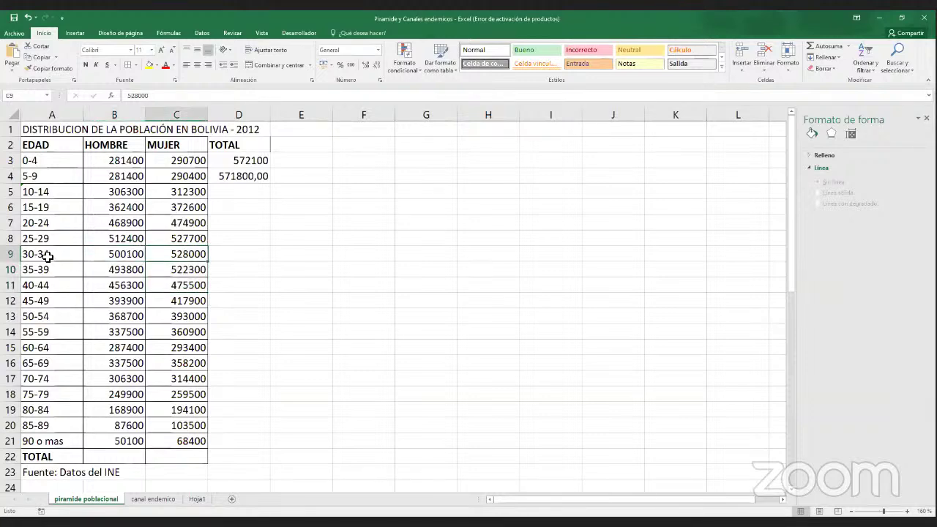
click(15, 254)
click(16, 271)
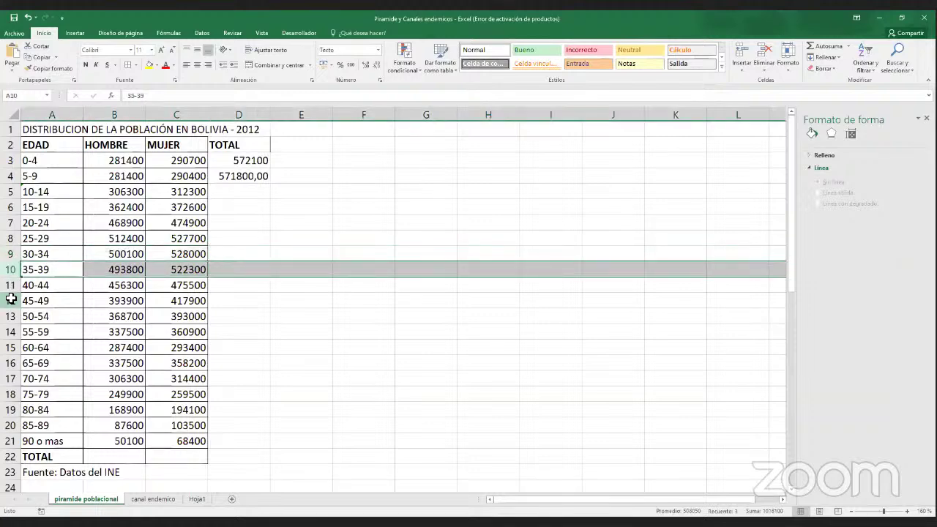
click(13, 301)
click(14, 316)
click(13, 332)
click(14, 349)
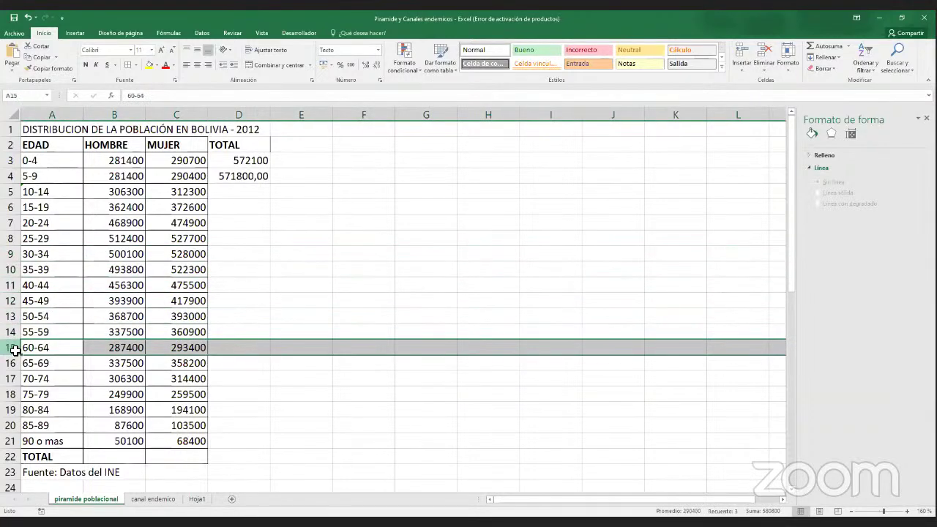
- Examine the formula in D4 and the cells B4 and C4 it refers to
click(259, 176)
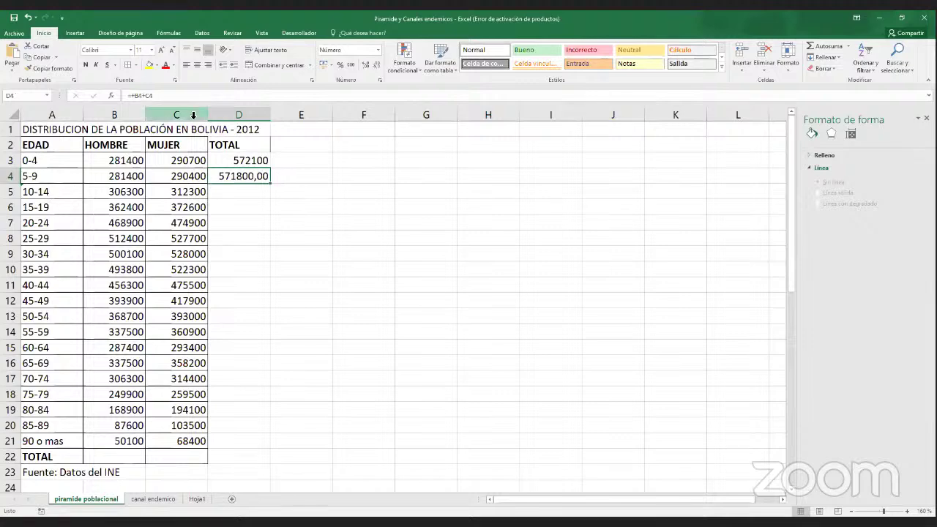
click(177, 99)
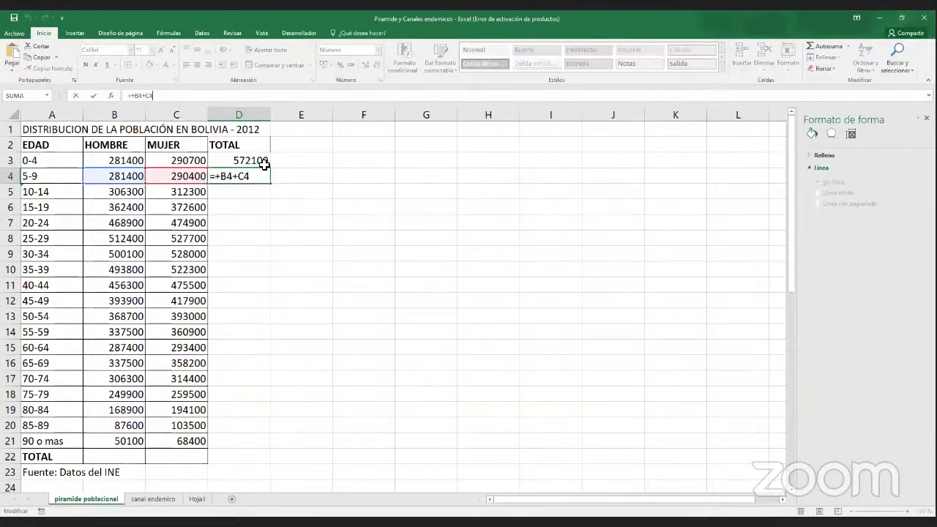
drag(262, 178, 210, 177)
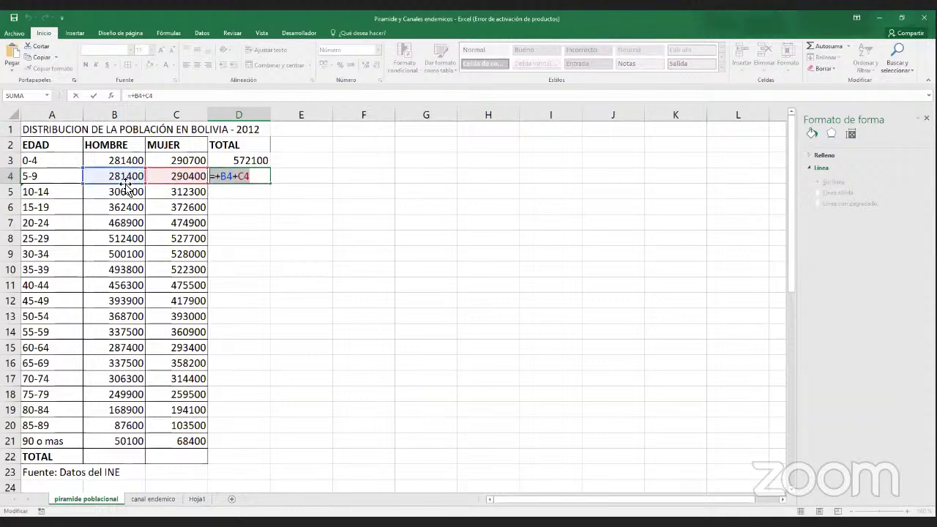
click(249, 179)
double_click(250, 181)
text(=)
click(249, 194)
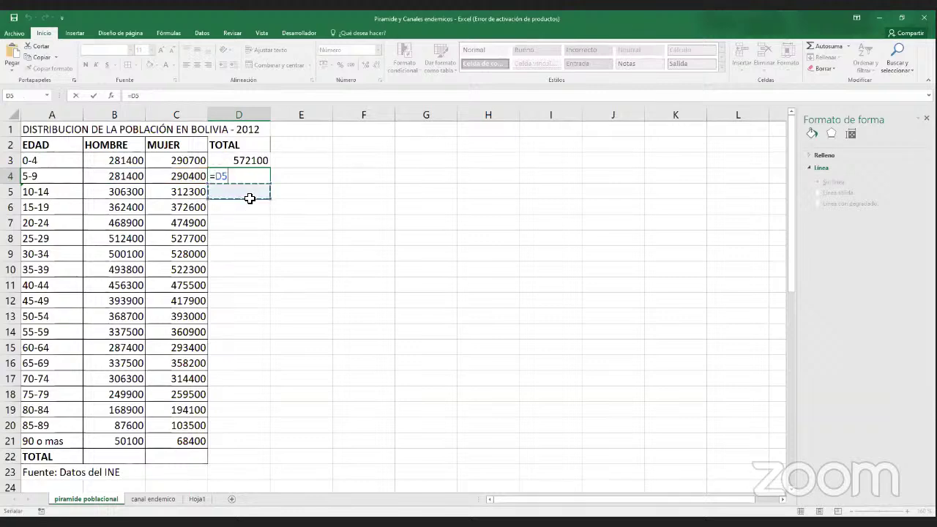
drag(250, 199, 250, 234)
key(Escape)
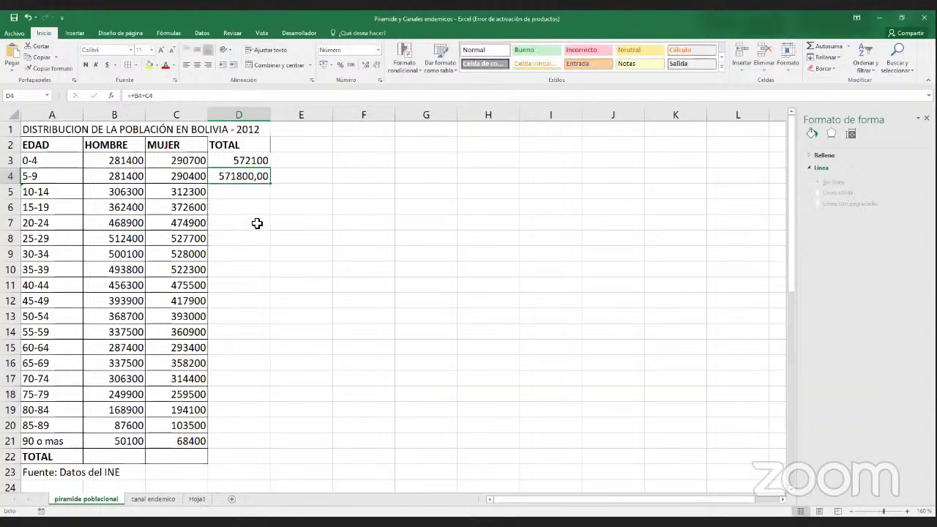
- Review which male and female cells in rows 5 to 7 feed the totals of the 10-14, 15-19 and 20-24 groups
click(229, 197)
click(237, 207)
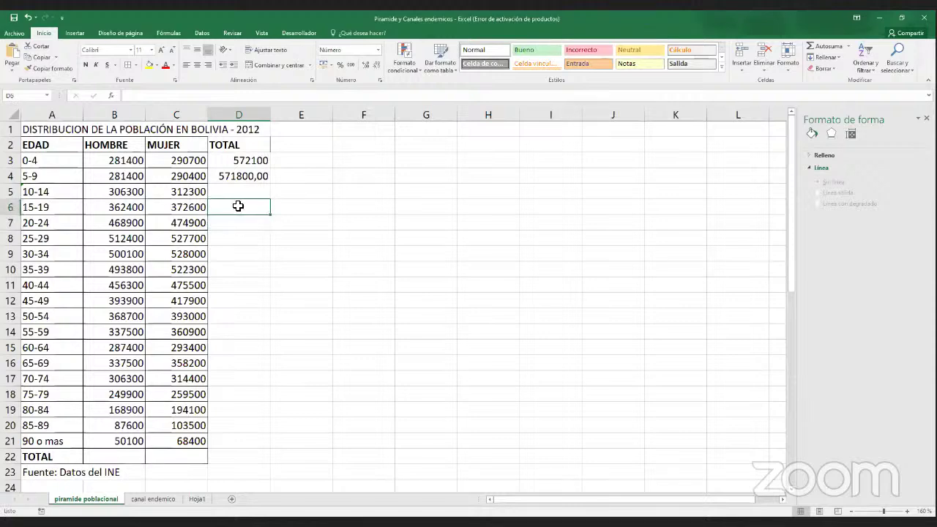
click(237, 194)
click(131, 194)
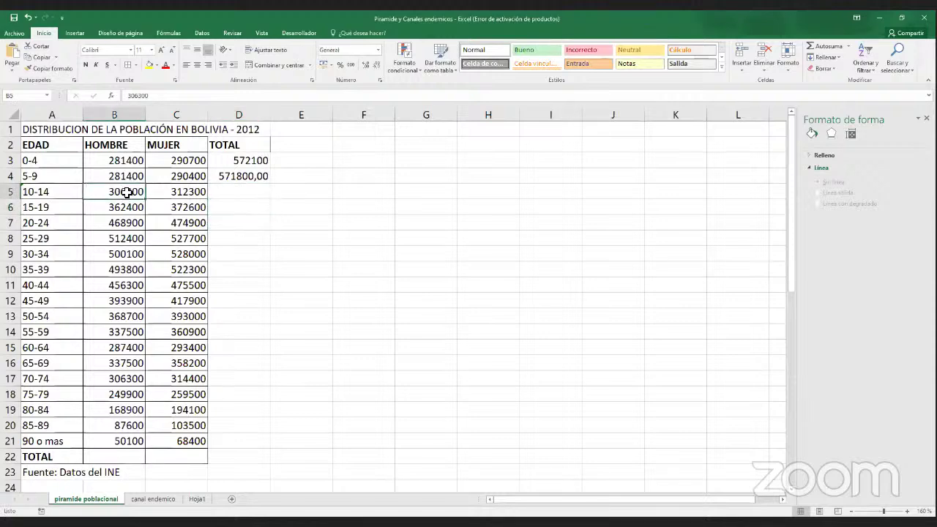
click(166, 195)
click(135, 208)
click(202, 208)
click(145, 224)
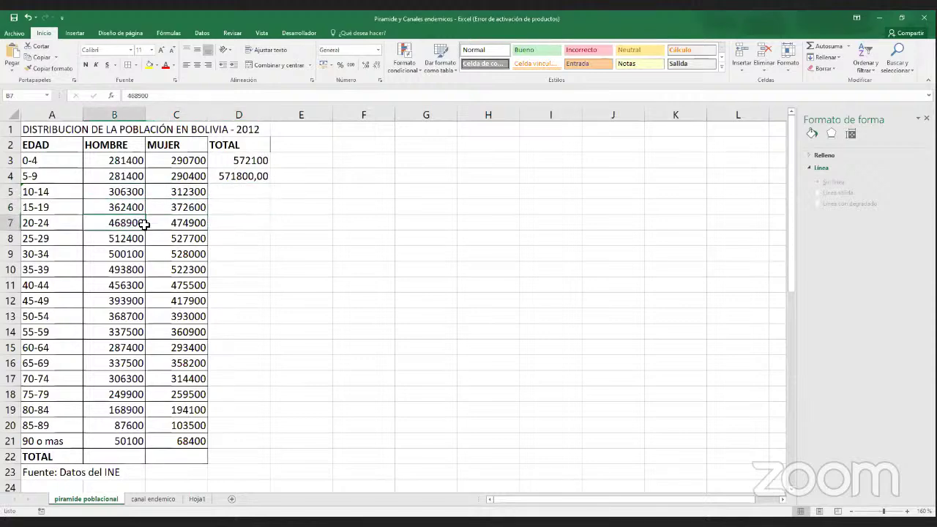
click(180, 224)
- Try to copy the total formula from D4 into D5:D7
click(247, 176)
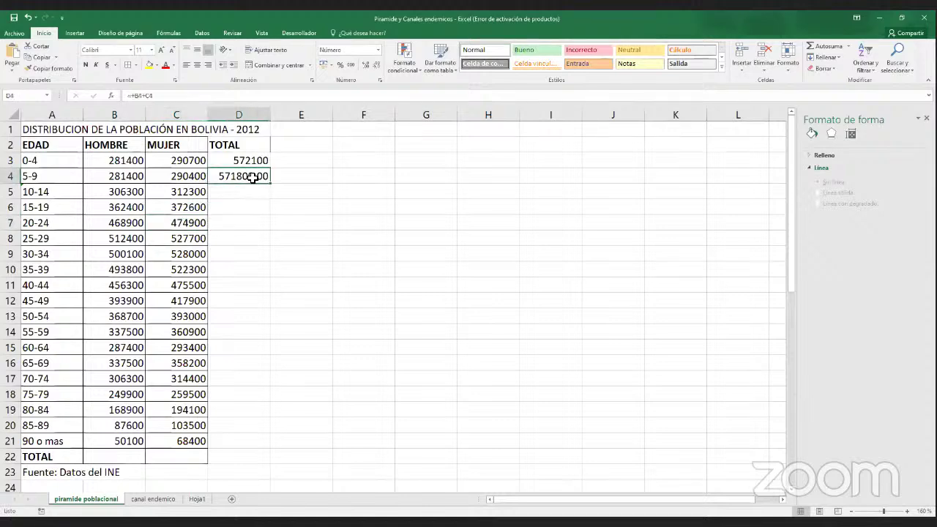
right_click(251, 178)
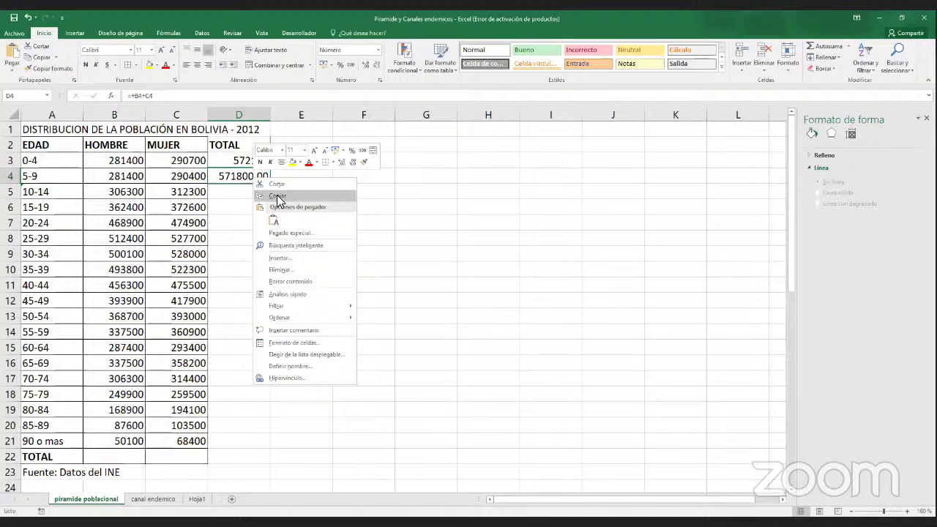
click(276, 196)
drag(241, 188, 243, 222)
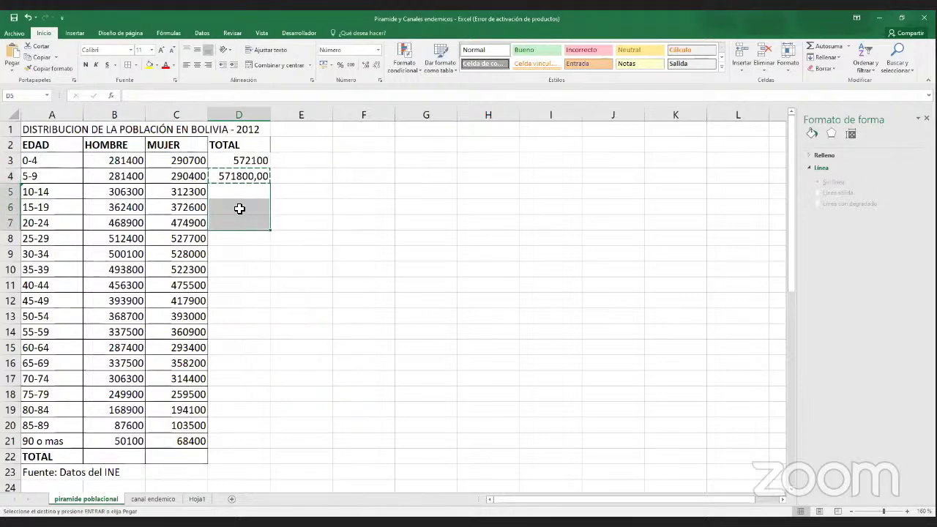
right_click(239, 209)
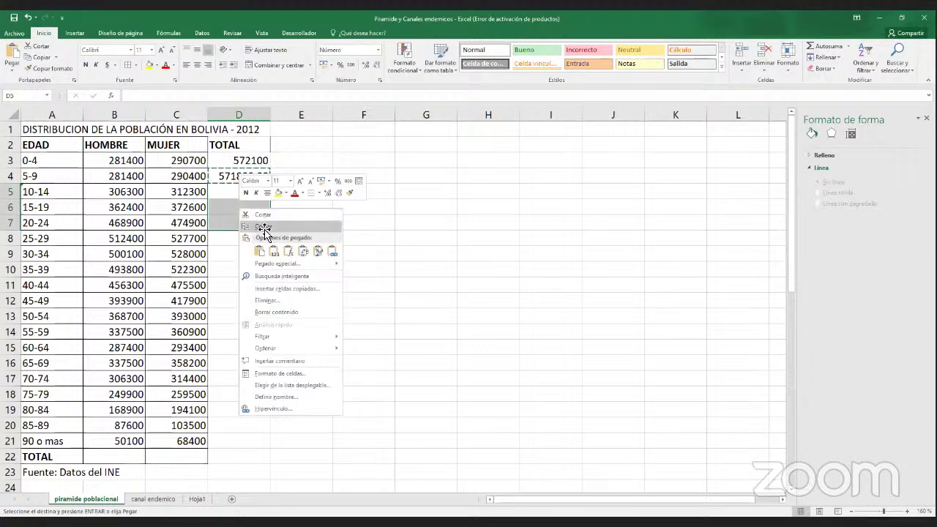
click(263, 231)
- Copy the total formula from D4 and paste it with its formula into D5:D7
click(251, 177)
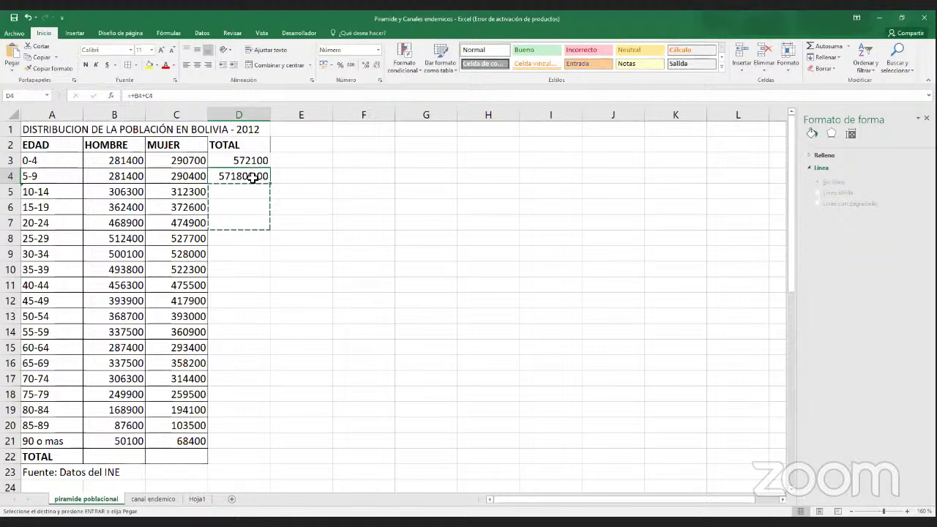
right_click(252, 177)
click(275, 194)
drag(247, 192, 247, 209)
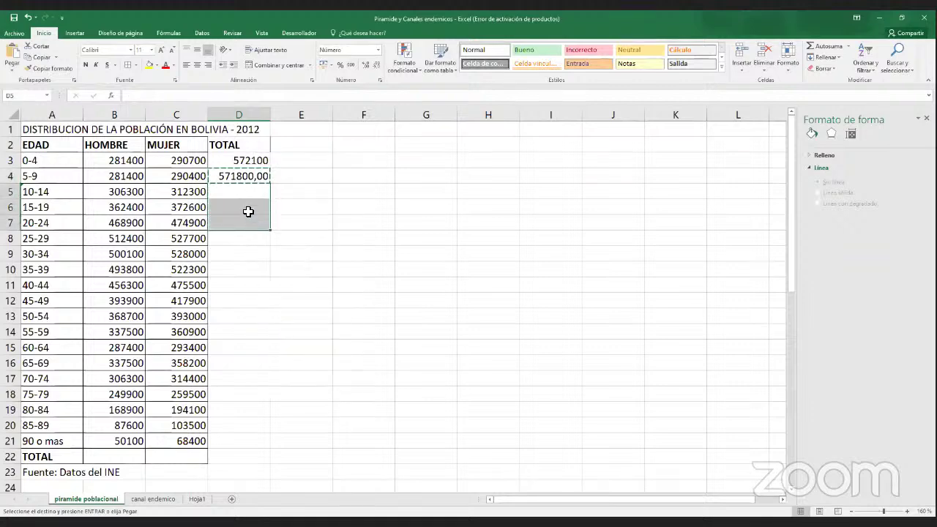
right_click(248, 208)
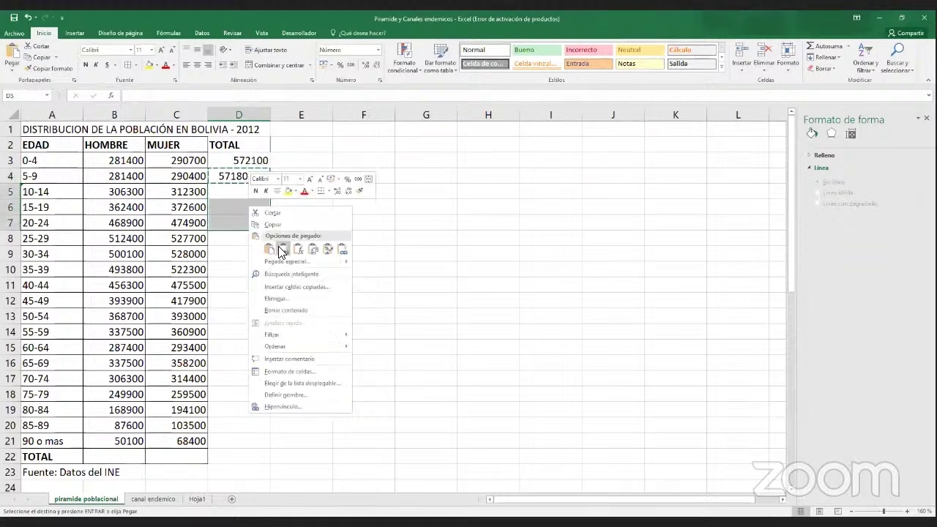
click(281, 250)
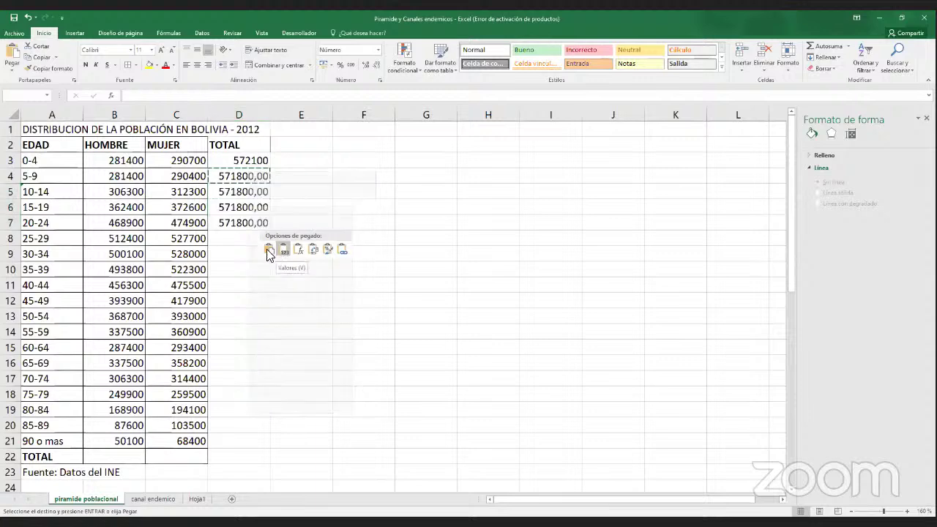
click(269, 250)
- Compare the male and female figures of the 10-14 and 15-19 groups with their totals and review the formula in D4
click(241, 193)
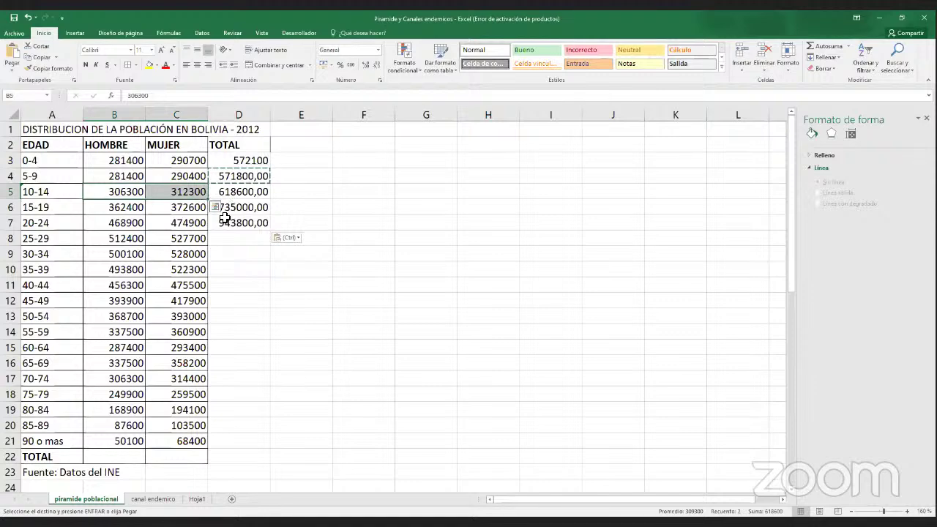
drag(141, 211, 202, 218)
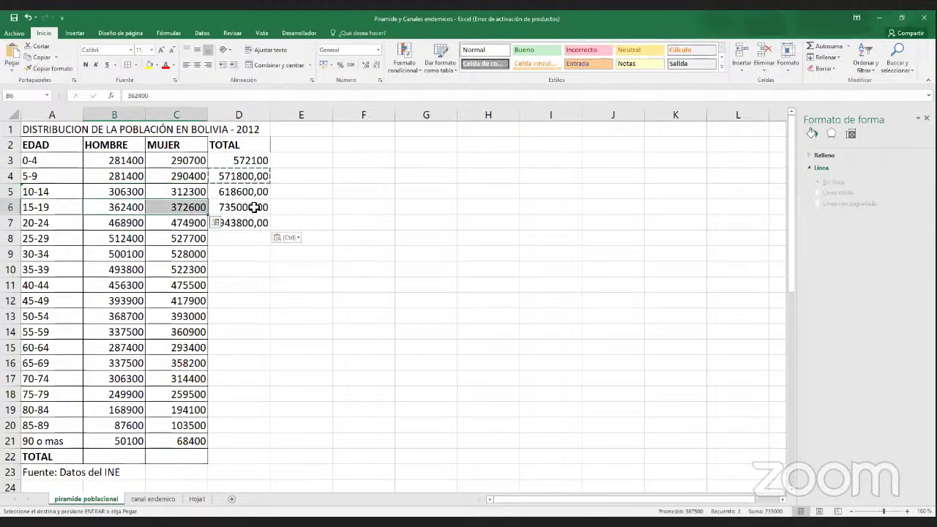
click(256, 181)
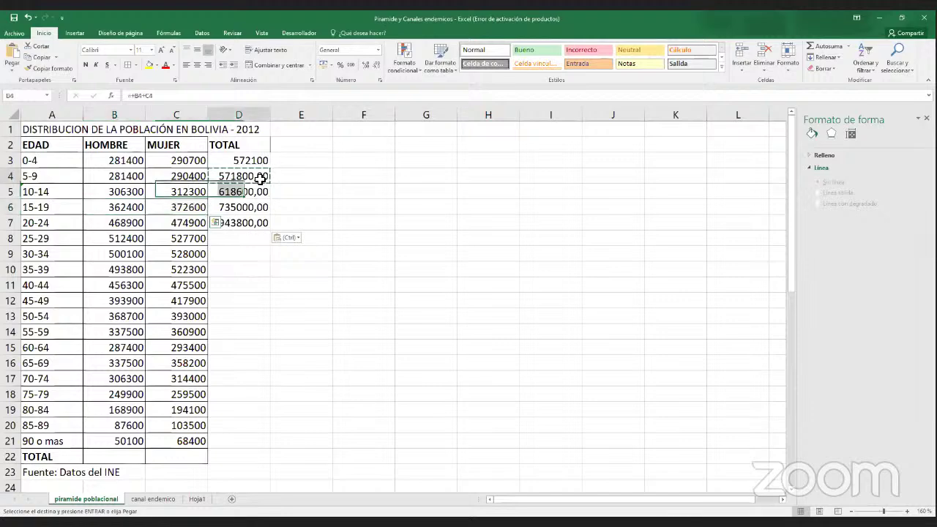
click(198, 96)
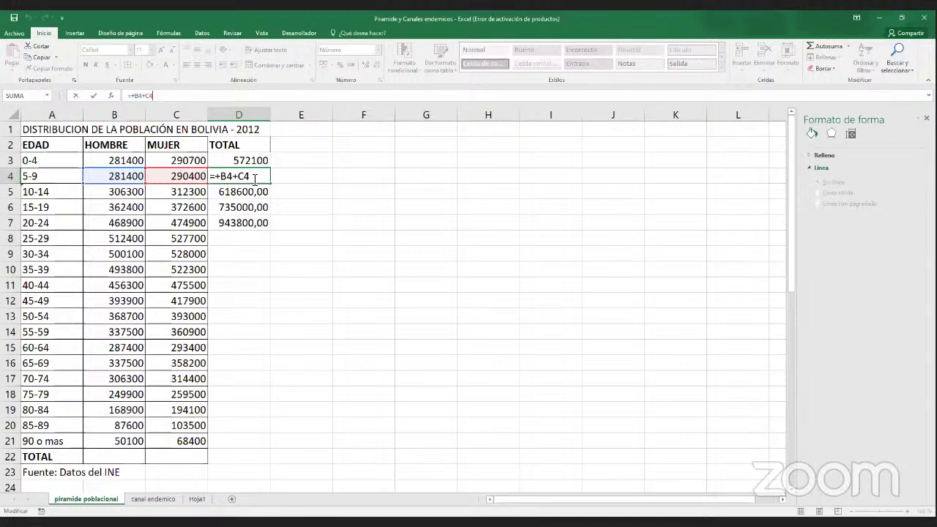
click(255, 180)
- Examine which cells the copied total formula in D5 refers to
click(255, 190)
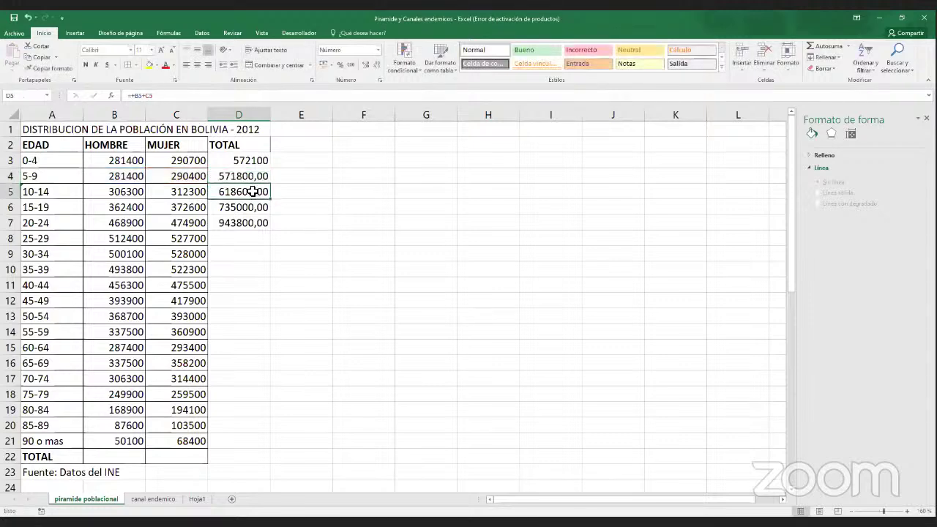
click(208, 102)
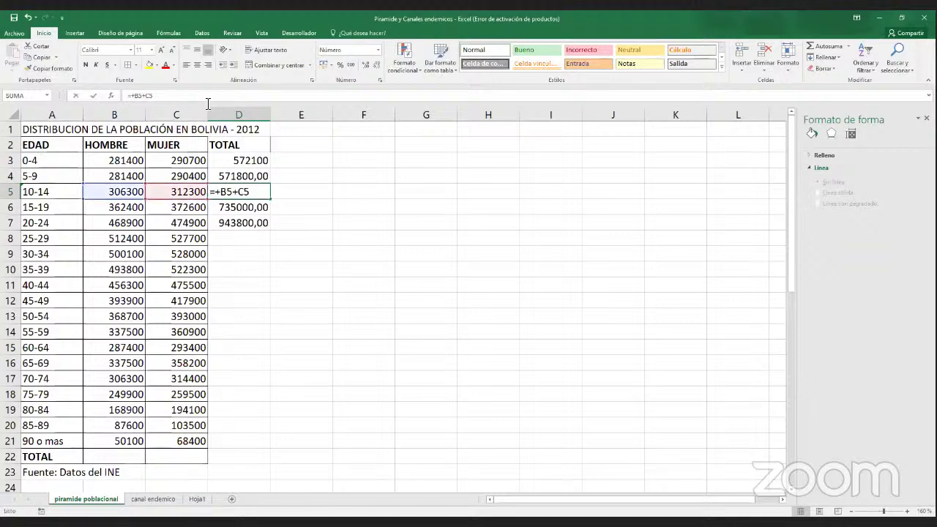
double_click(227, 192)
double_click(244, 192)
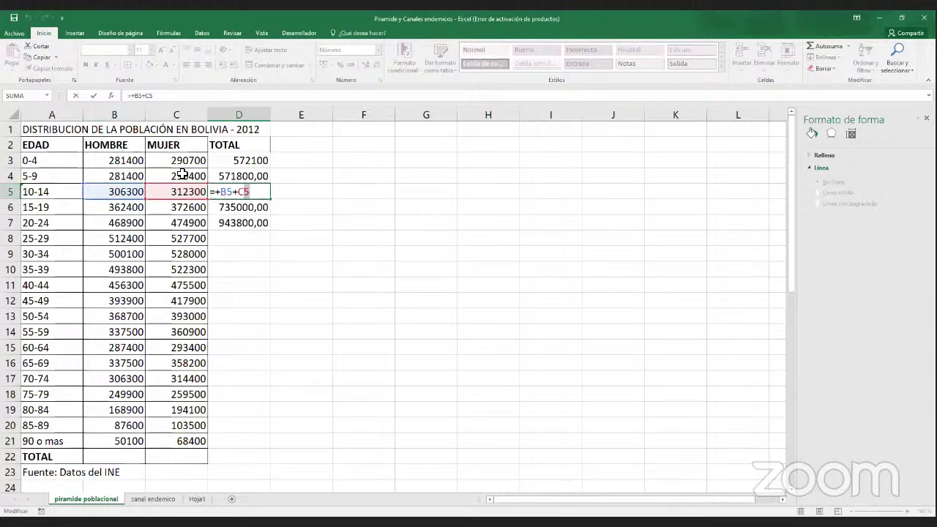
key(ctrl+Return)
- Examine the cell references in the copied total formulas in D6 and D7
click(246, 208)
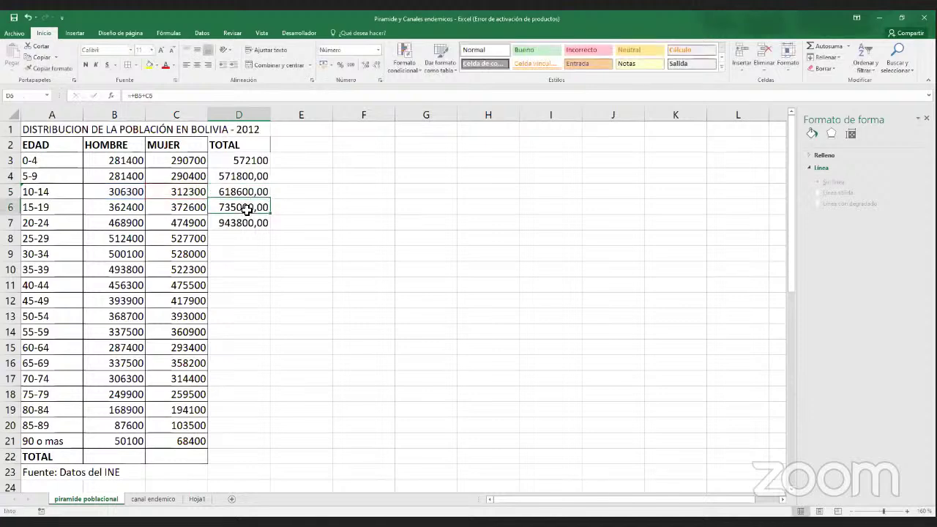
click(185, 99)
click(255, 207)
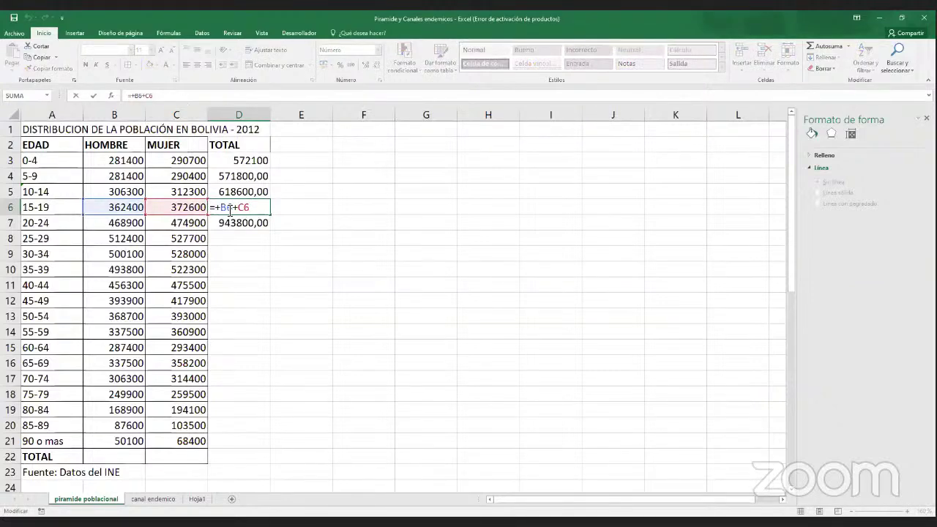
drag(222, 210, 250, 210)
key(Return)
click(167, 96)
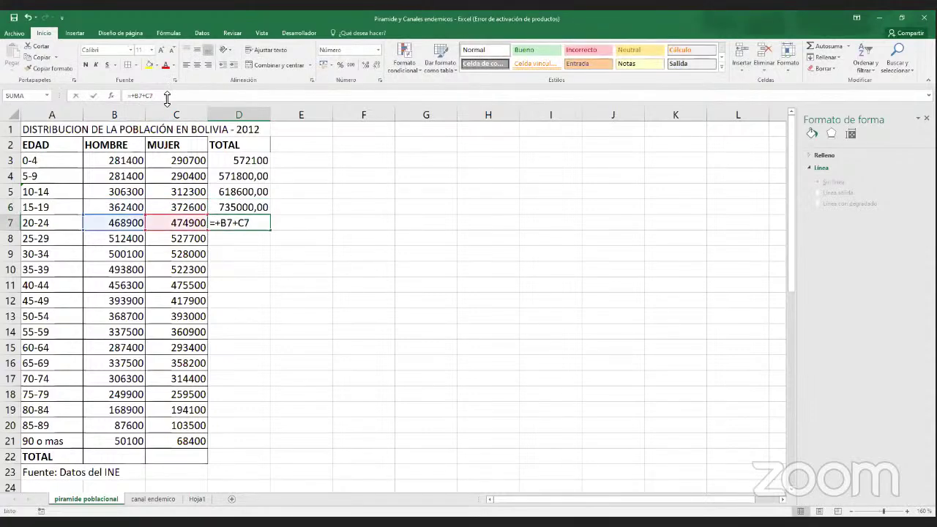
double_click(250, 225)
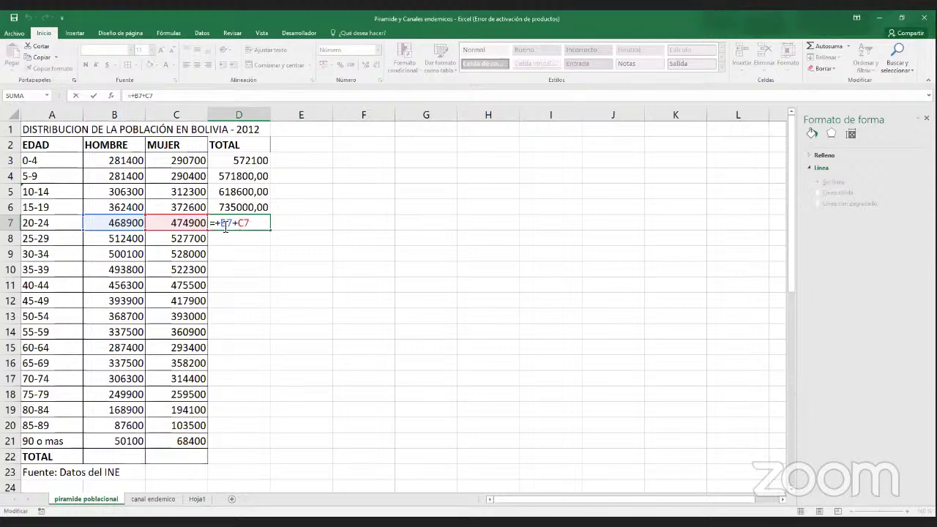
drag(221, 224, 233, 228)
drag(238, 223, 247, 224)
key(Return)
- Mark the empty total cells D8:D21 together with the rows of the 30-34, 45-49 and 65-69 age groups
drag(222, 239, 224, 442)
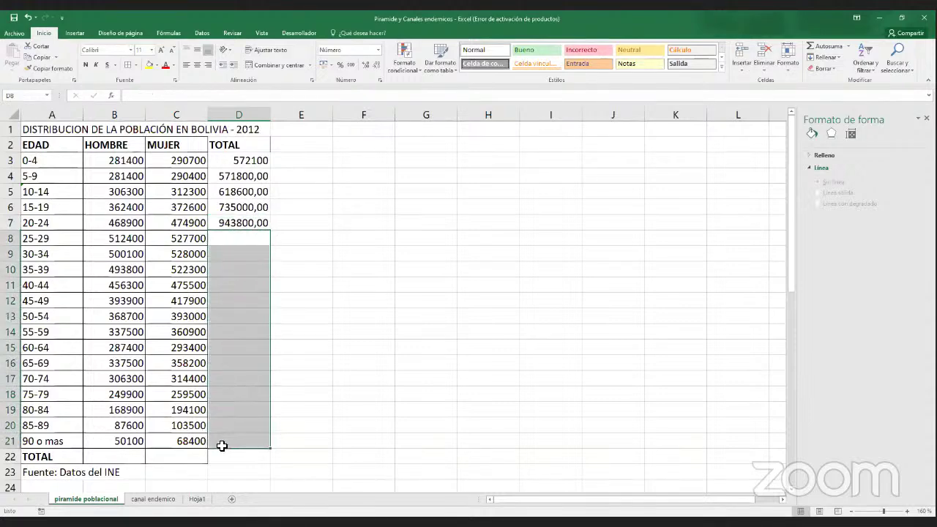
ctrl+click(10, 254)
ctrl+click(10, 300)
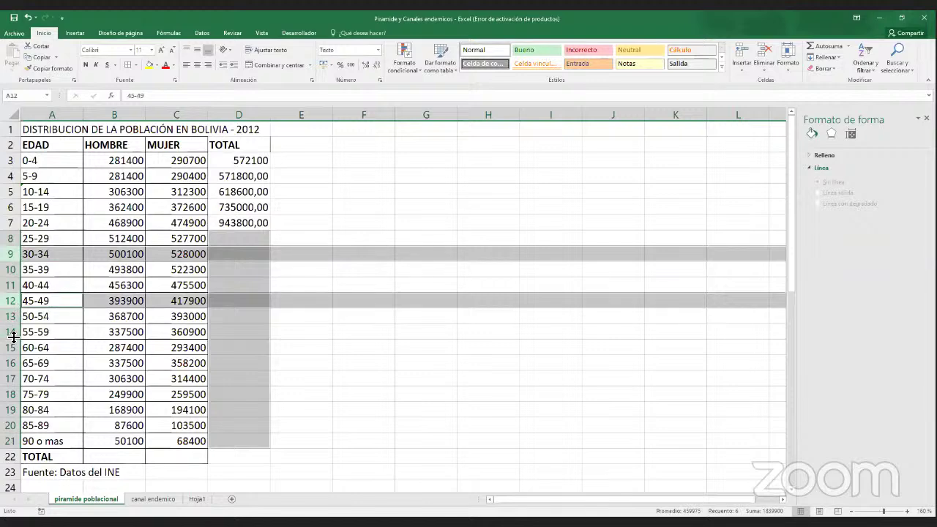
ctrl+click(12, 363)
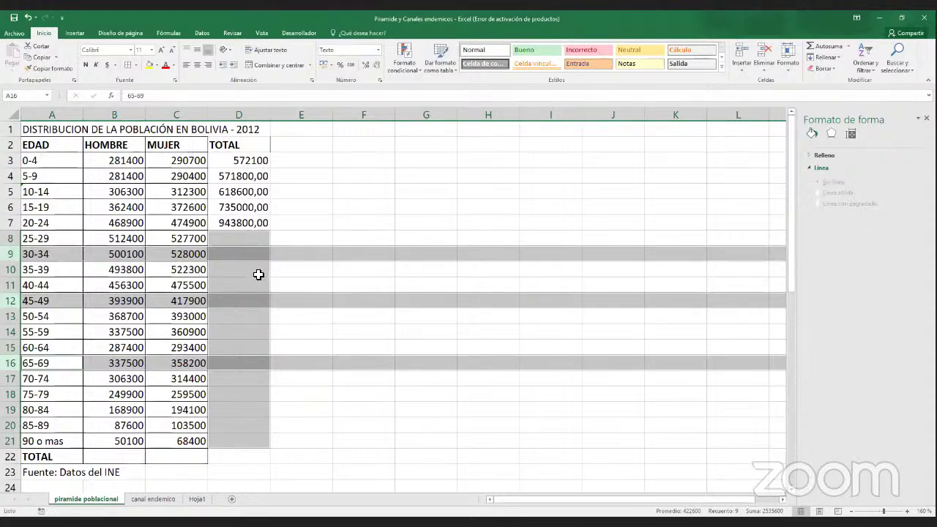
- Recheck the row references in the 20-24 group's total formula and leave it unedited
click(245, 223)
click(185, 96)
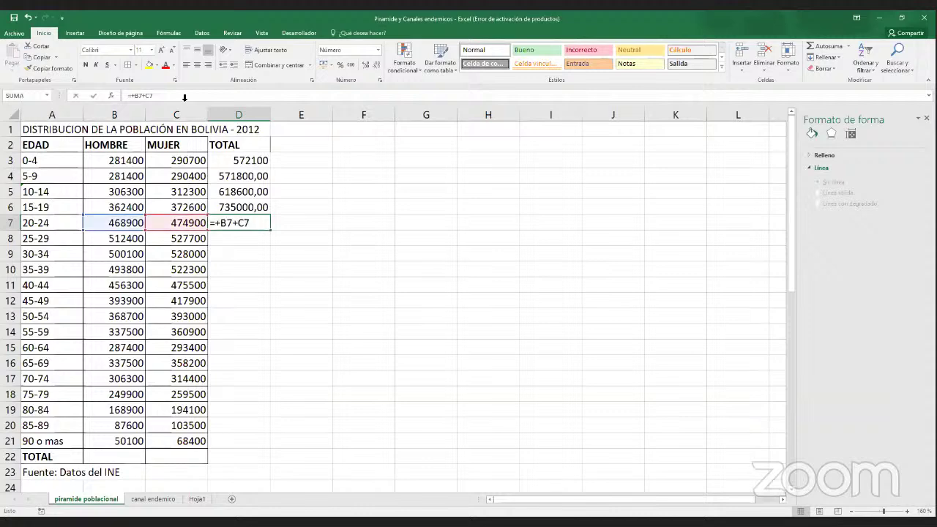
double_click(244, 223)
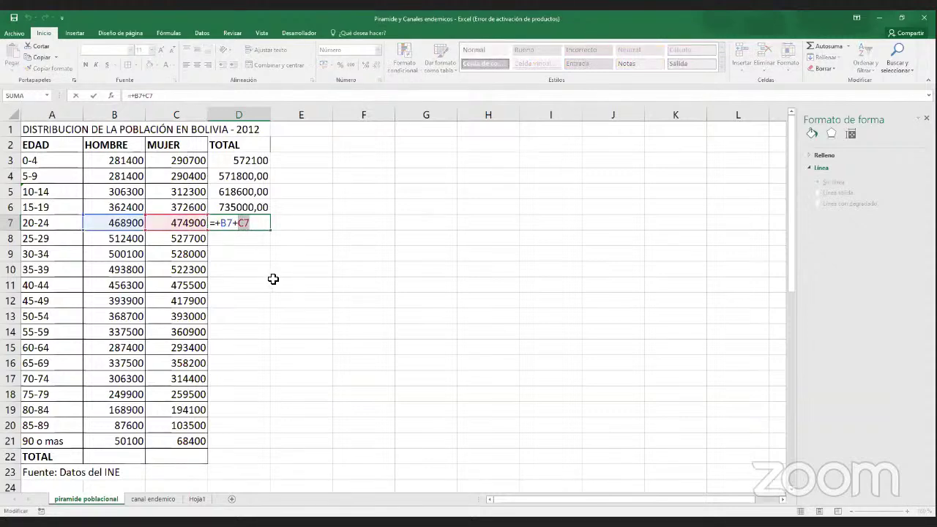
key(Escape)
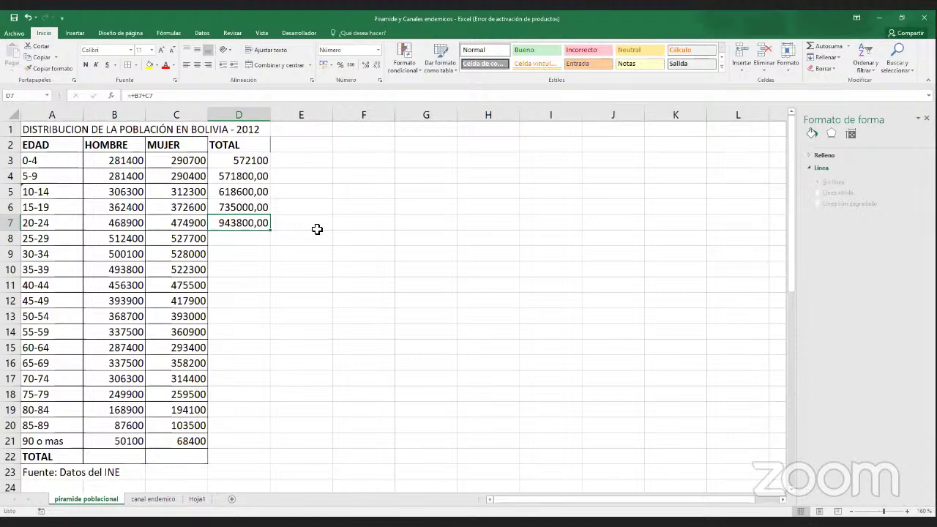
- Review the 5-9 group's figures in B4:C4 and the empty cells beside the totals in E4:E14
click(324, 179)
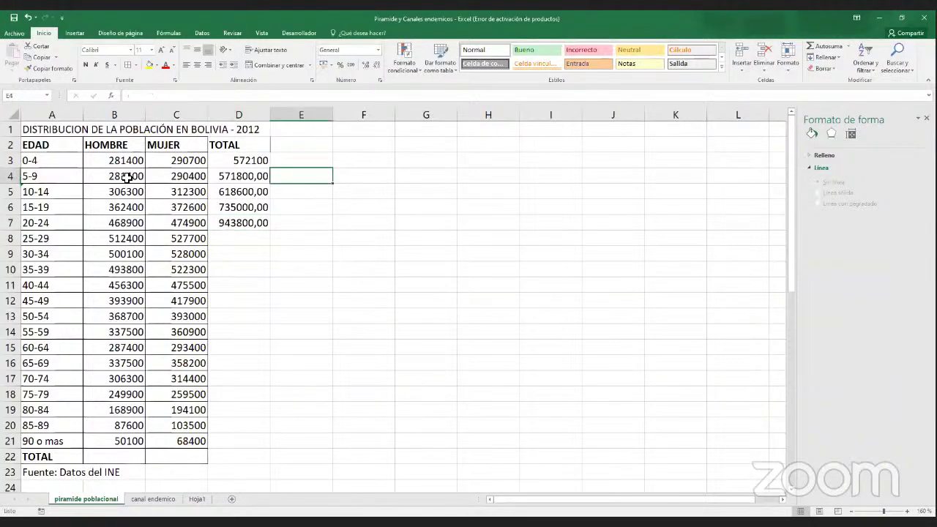
drag(127, 177, 171, 176)
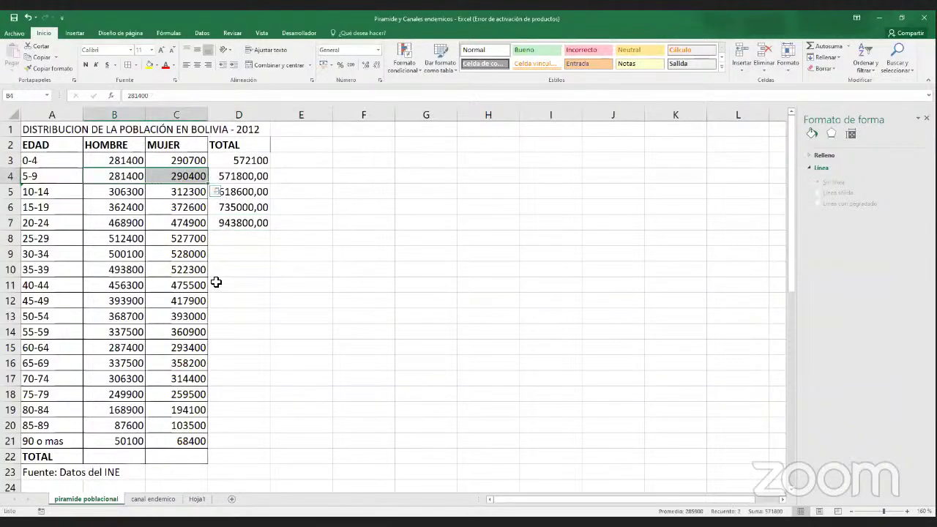
drag(320, 192, 324, 334)
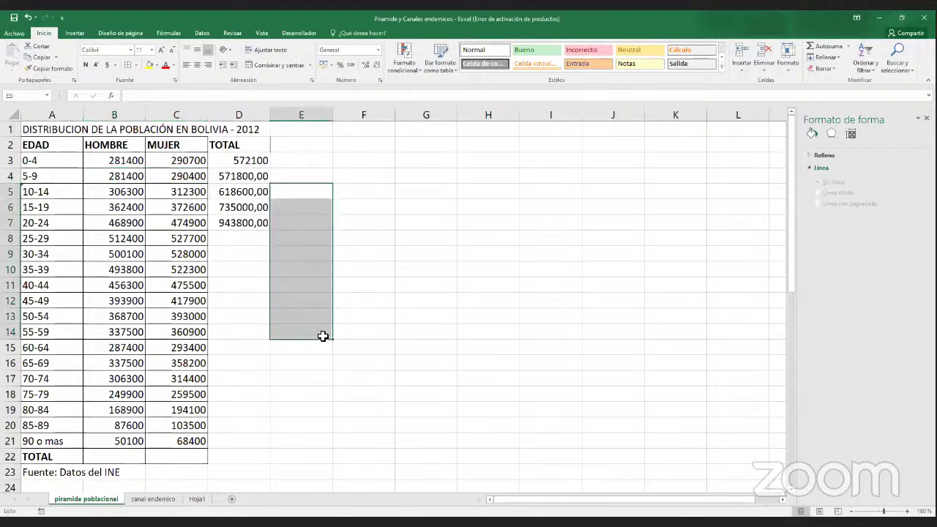
click(295, 176)
drag(295, 188, 297, 334)
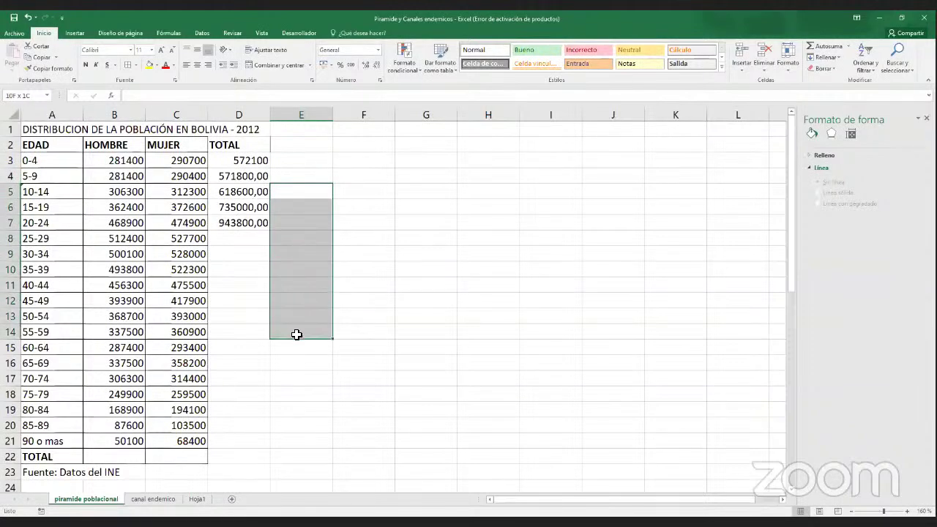
drag(305, 180, 305, 223)
- Enter the formula +B4+C4 in E4 to add the 5-9 group's male and female figures
click(305, 179)
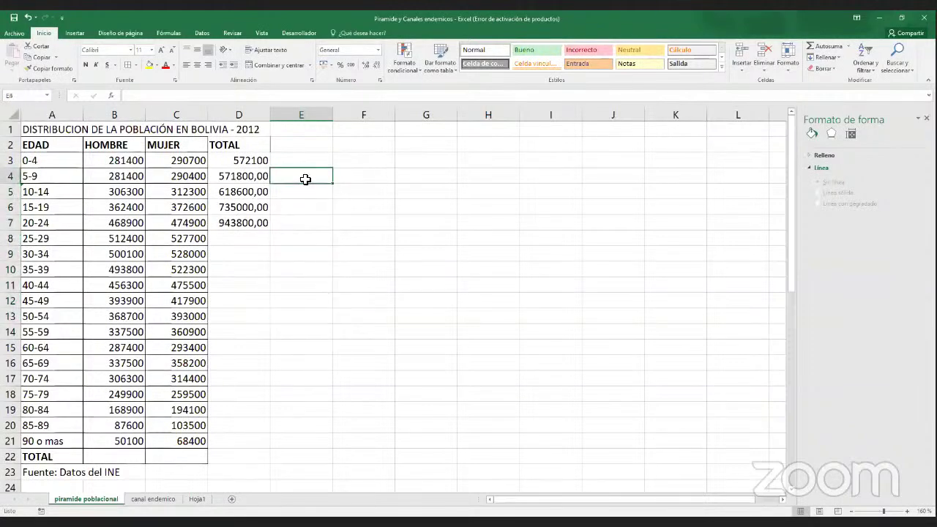
text(+)
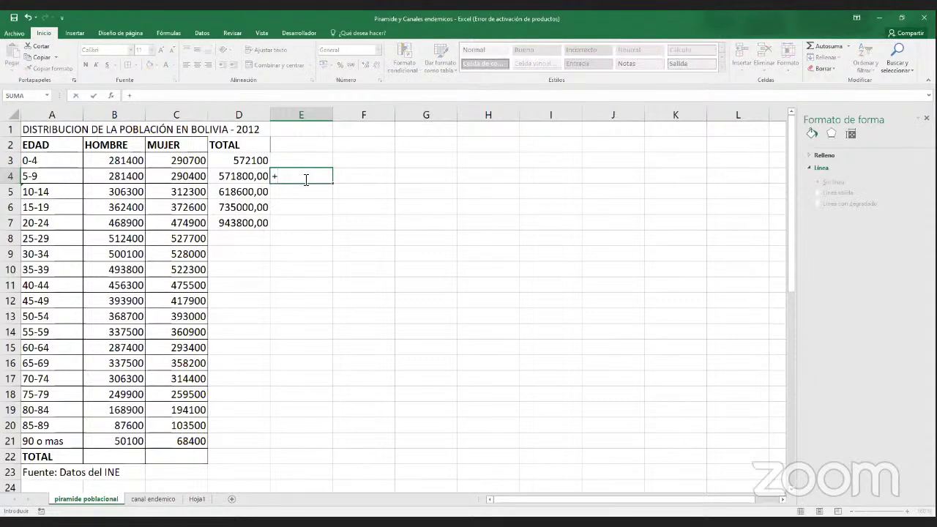
click(132, 176)
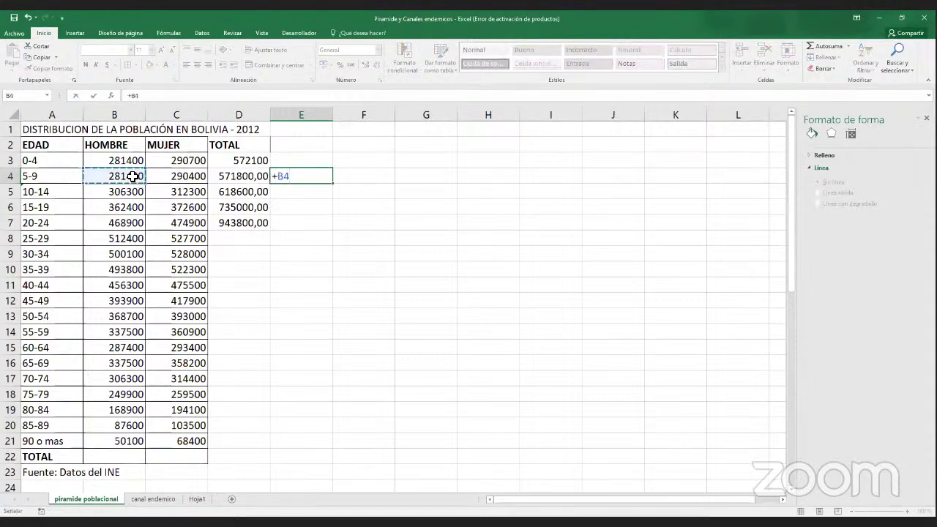
text(+)
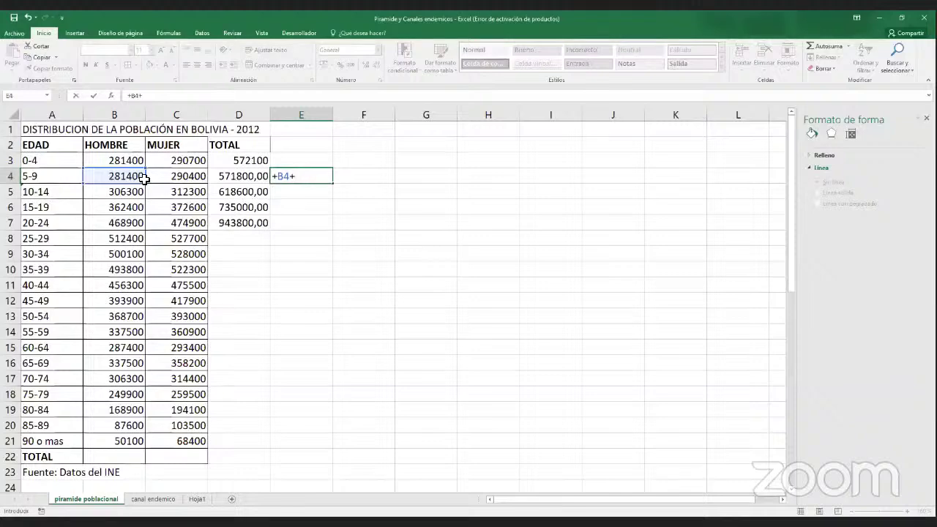
click(188, 178)
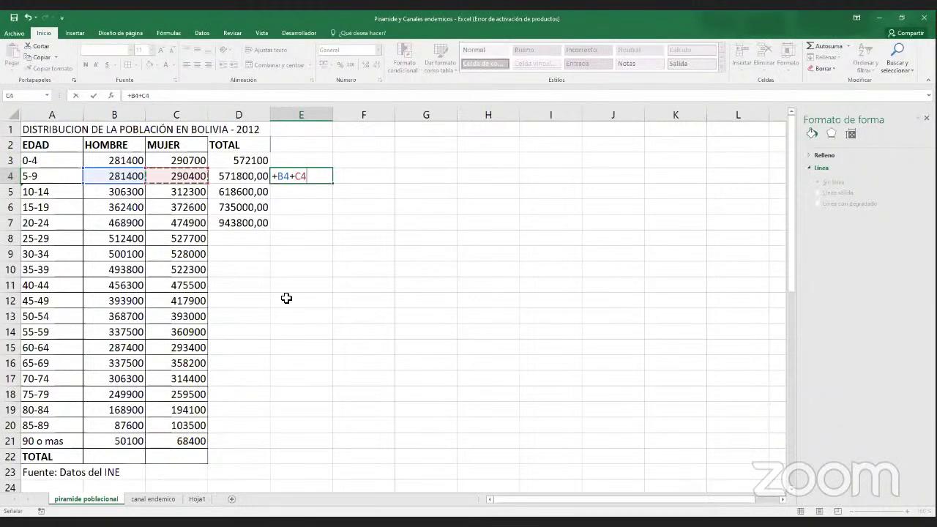
key(Return)
- Compare the 5-9 group's total in D4 with the finished formula beside it in E4
click(268, 179)
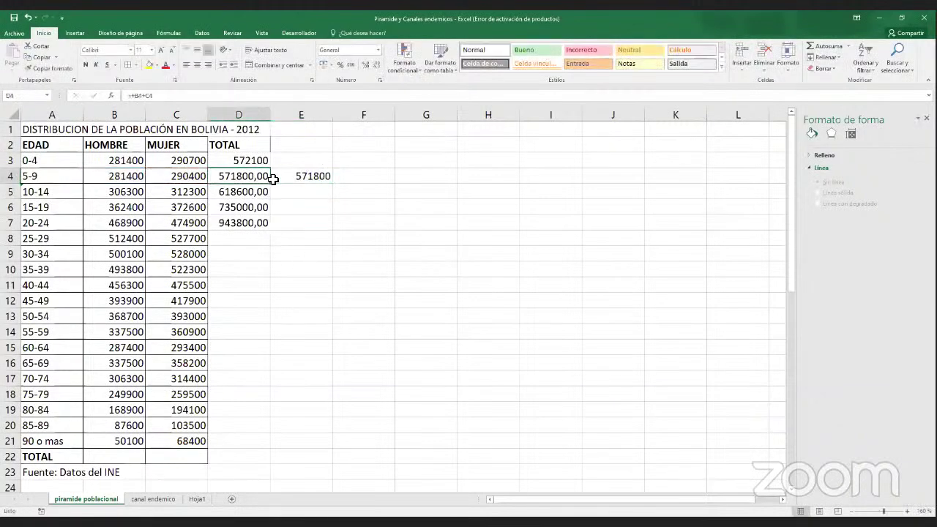
drag(272, 179, 315, 179)
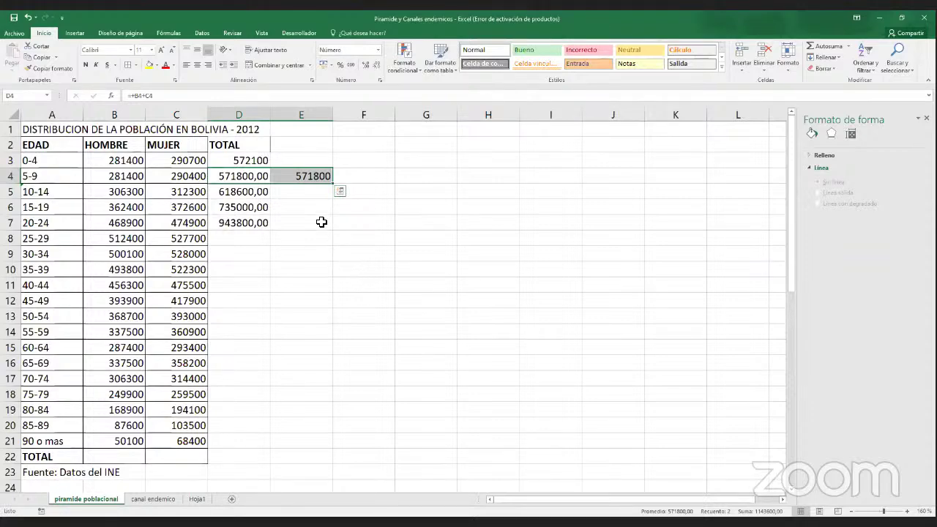
click(325, 180)
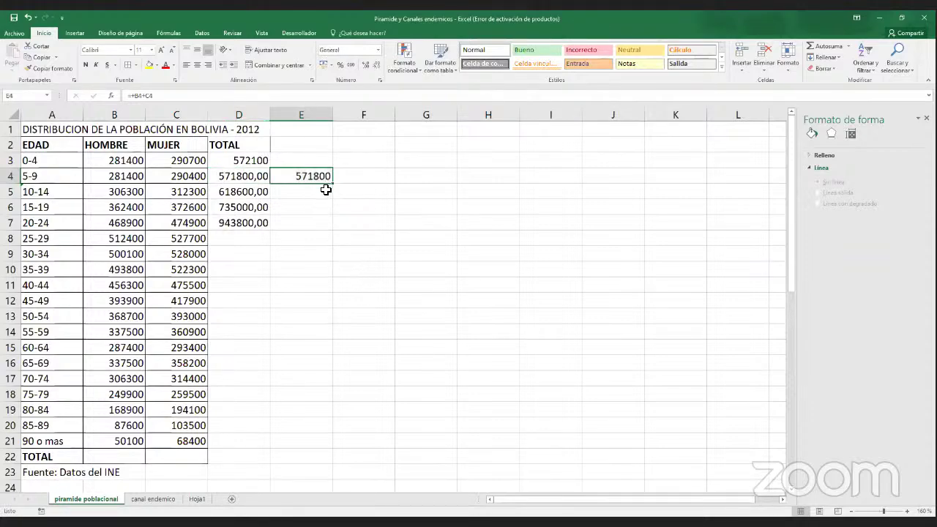
- Make both references in the E4 formula absolute so it becomes =+$B$4+$C$4
double_click(304, 178)
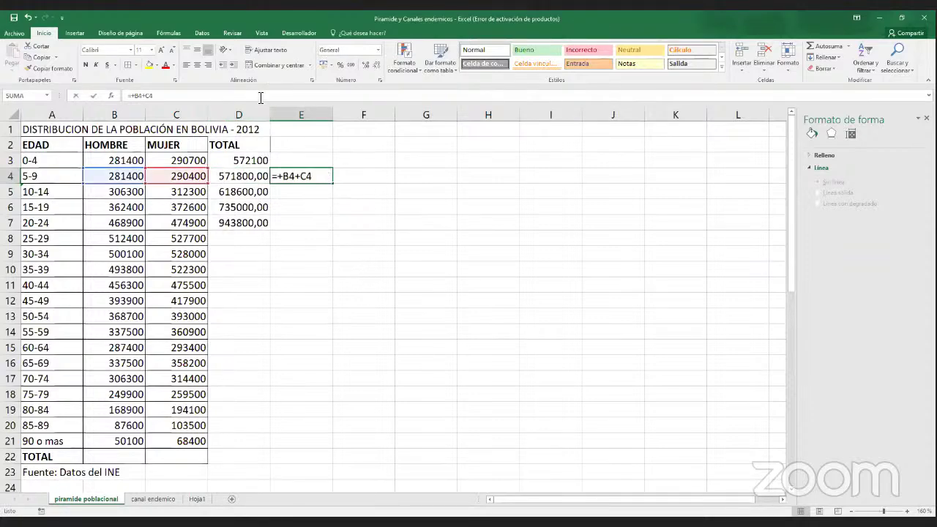
double_click(306, 176)
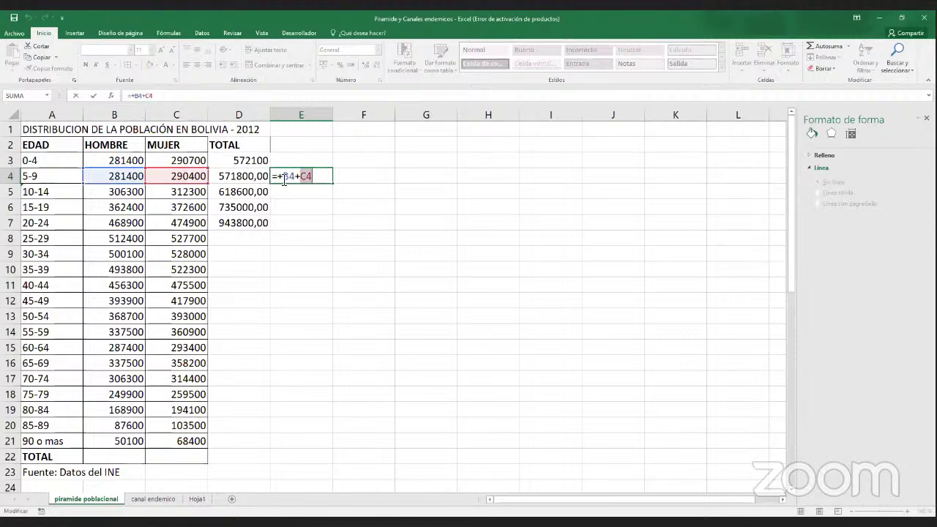
drag(284, 180, 296, 178)
click(295, 178)
text($)
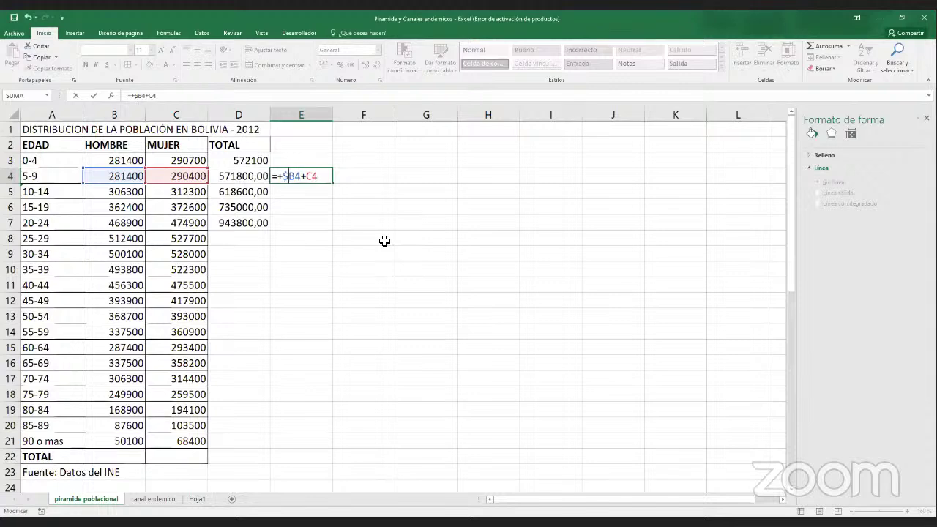
key(Right)
text($)
key(Right)
key(Right)
text($)
key(Right)
text($)
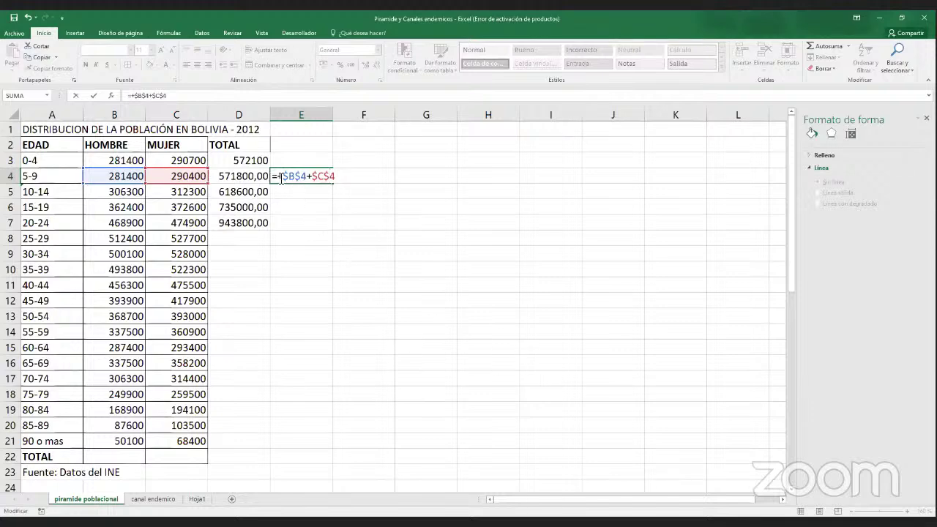
drag(286, 176, 305, 179)
drag(313, 181, 325, 180)
key(Return)
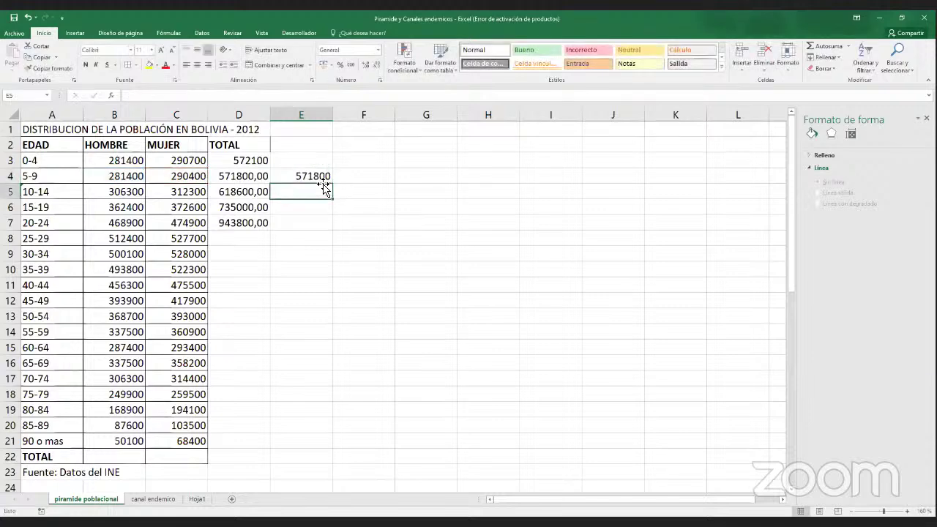
- Copy the absolute-reference formula from E4 and paste it into E5:E7
click(325, 177)
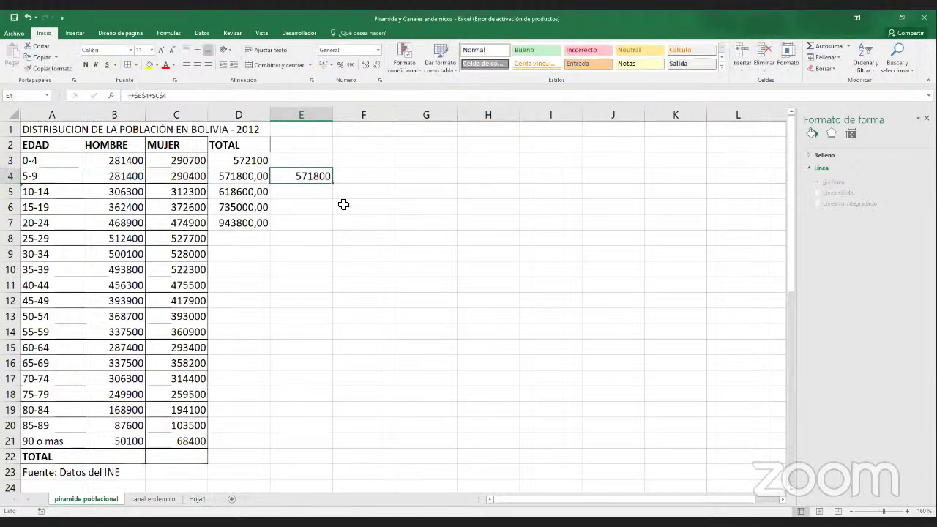
key(ctrl+c)
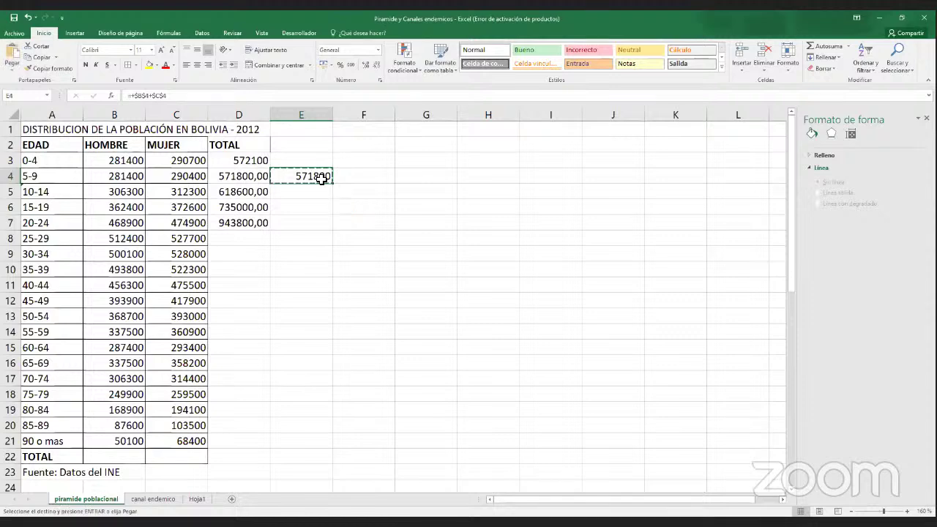
right_click(323, 177)
click(332, 198)
drag(314, 194, 309, 220)
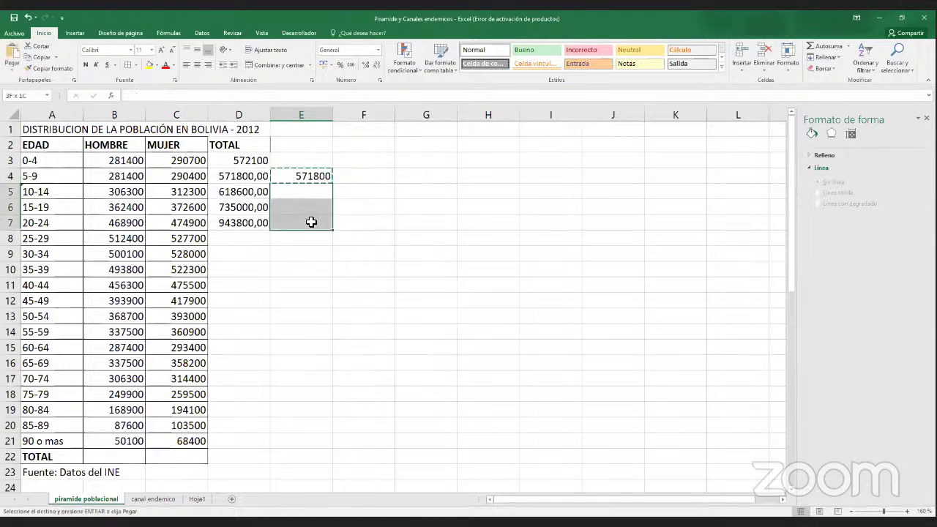
right_click(288, 195)
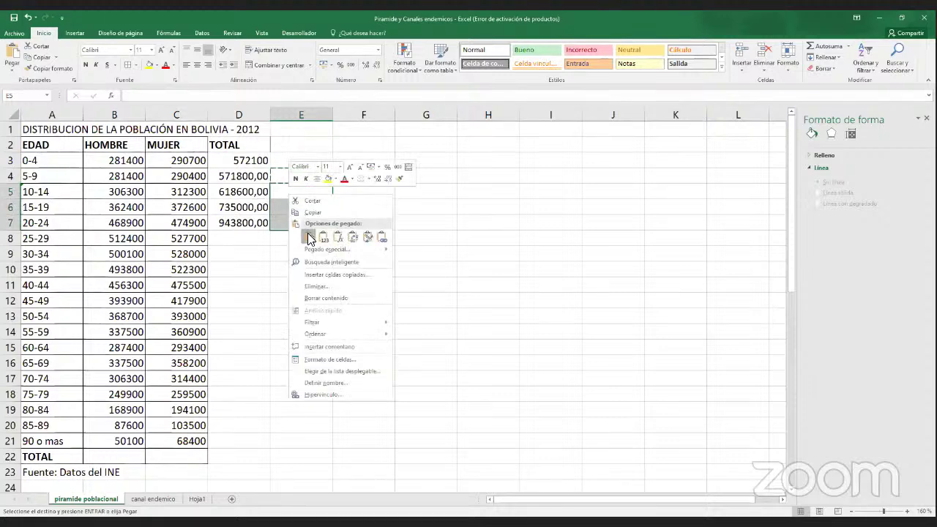
click(308, 237)
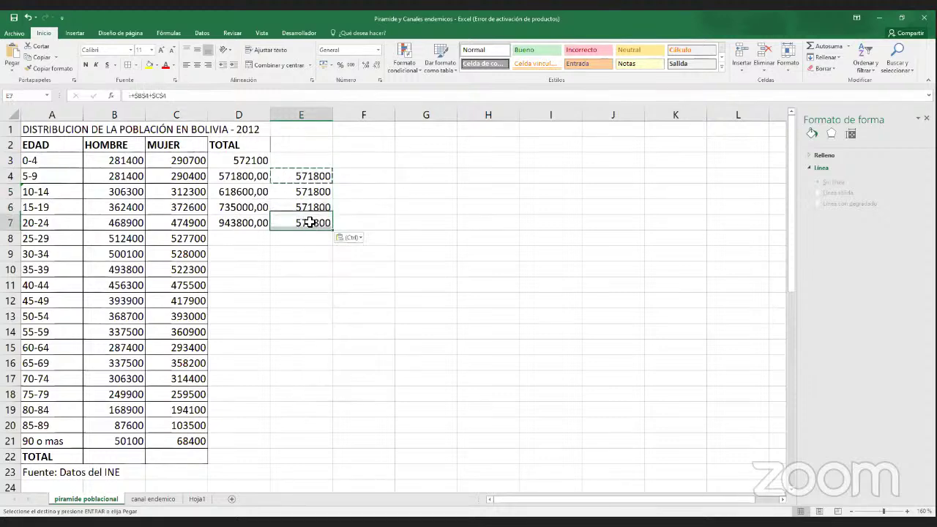
- Compare the totals in D5:D7 with the pasted ones in E5:E7, and inspect the fixed references in E4 without editing them
click(260, 193)
drag(257, 208, 258, 223)
drag(303, 193, 300, 224)
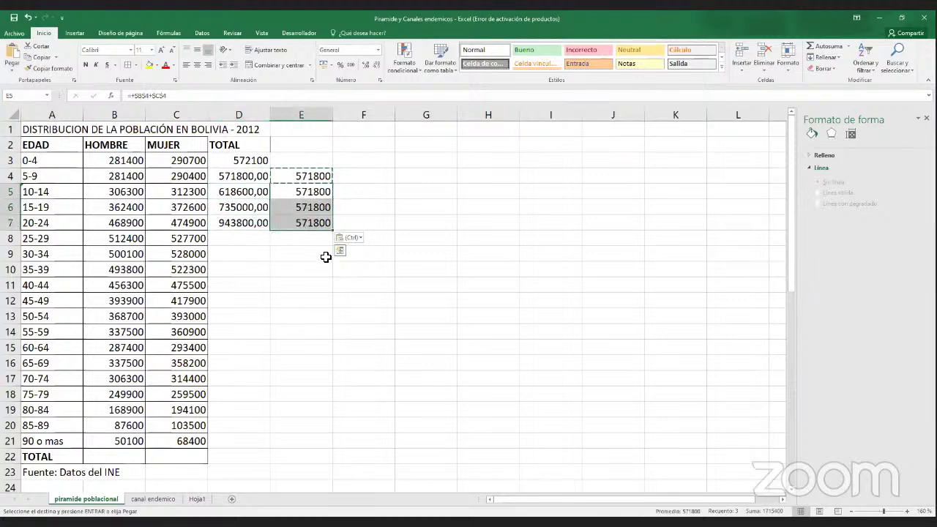
click(309, 210)
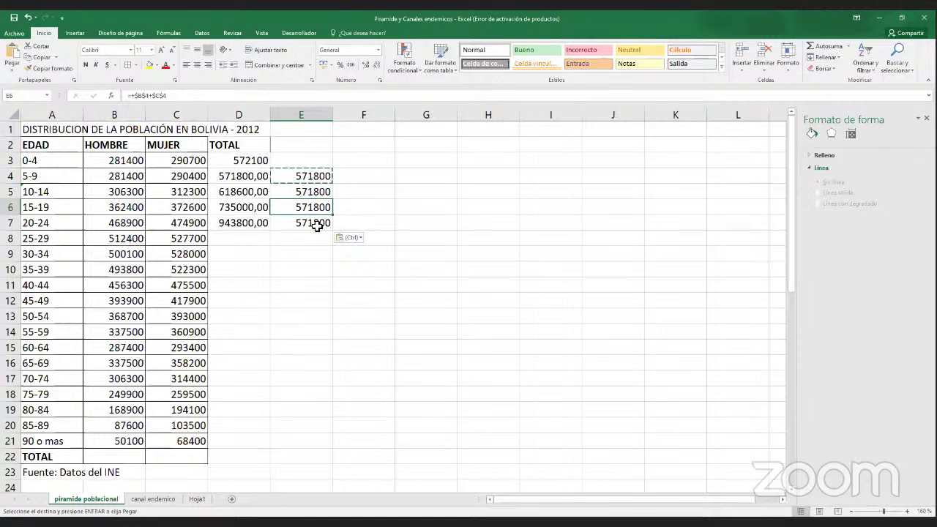
click(322, 178)
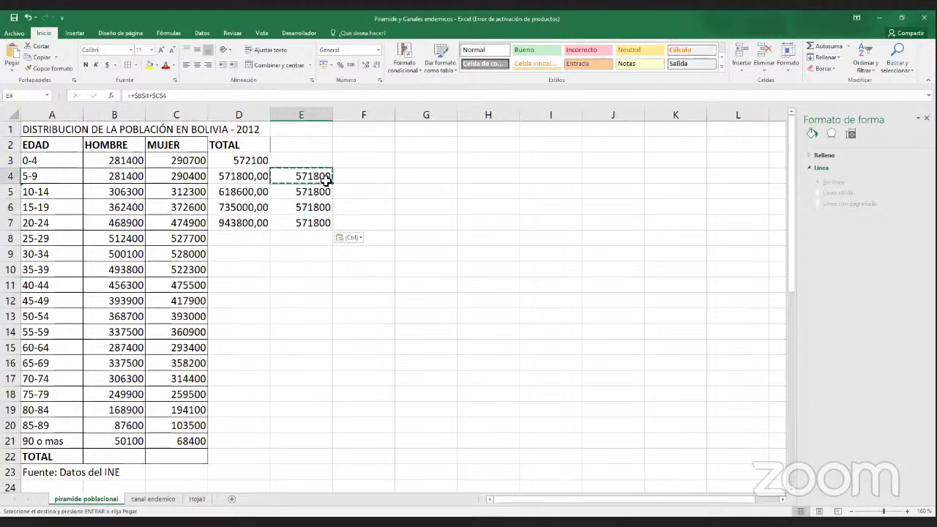
double_click(324, 179)
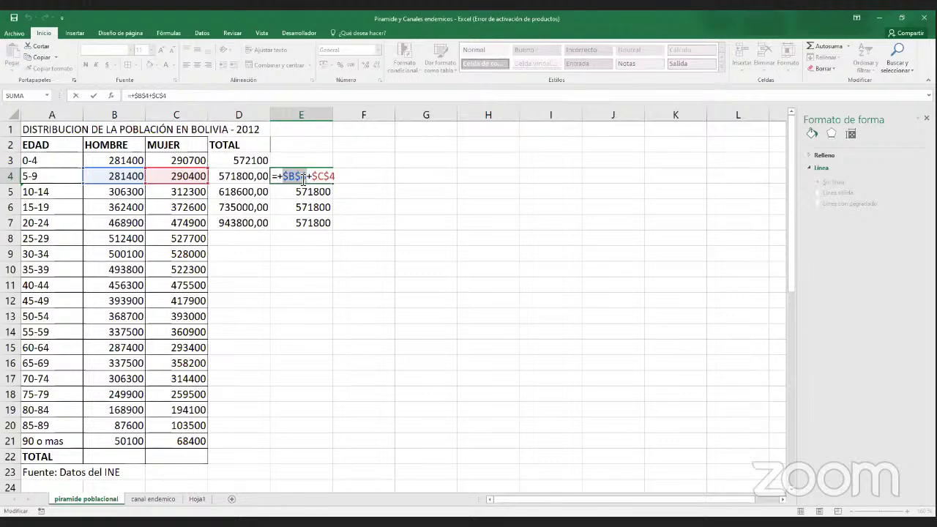
key(Escape)
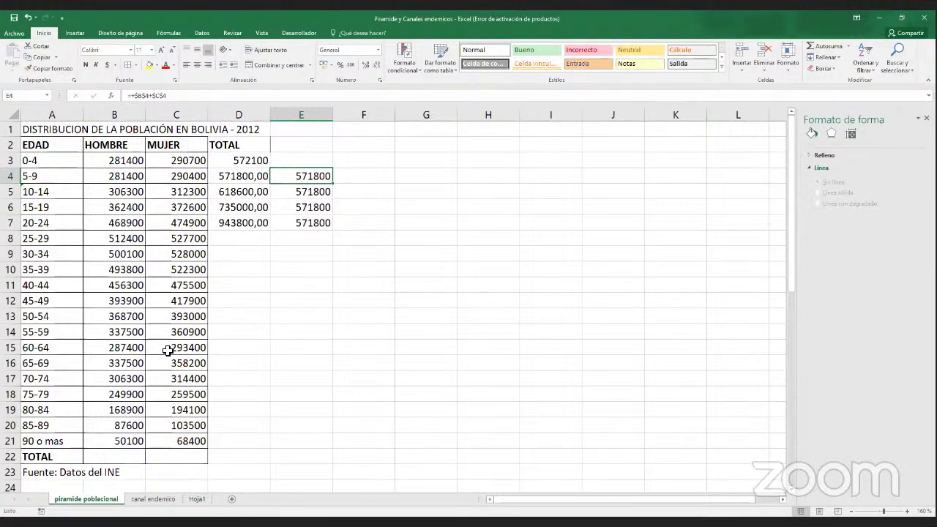
- Review the copies in E4:E7 and compare the 15-19 group's absolute formula in E6 with the relative one in D6
drag(312, 176, 311, 223)
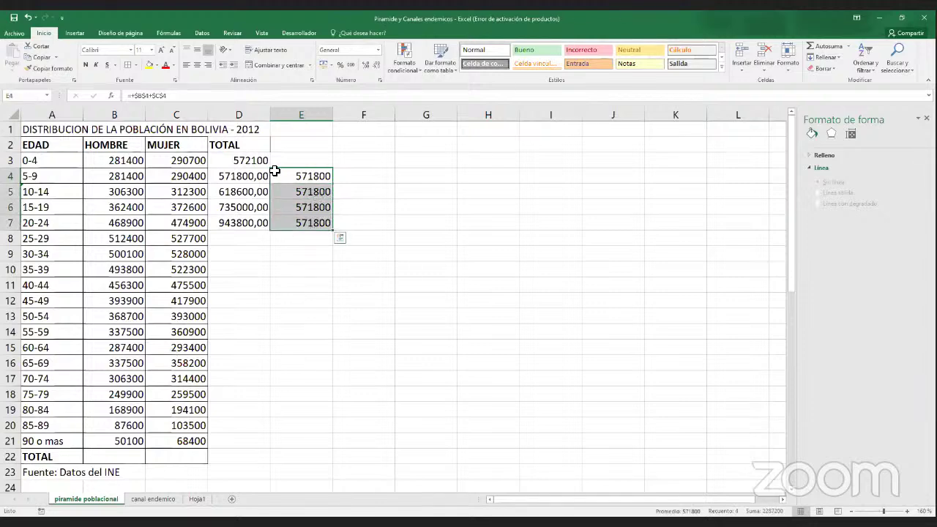
click(323, 209)
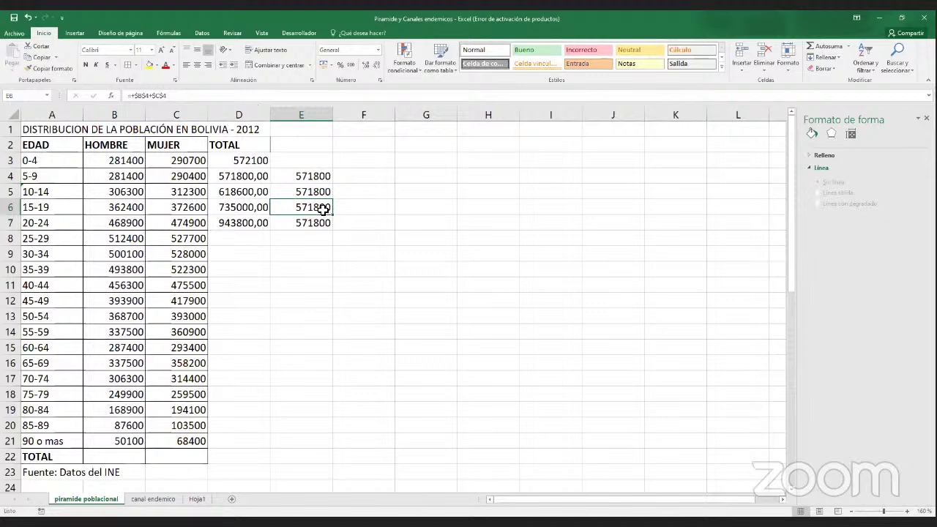
click(199, 98)
key(Escape)
click(245, 210)
click(212, 98)
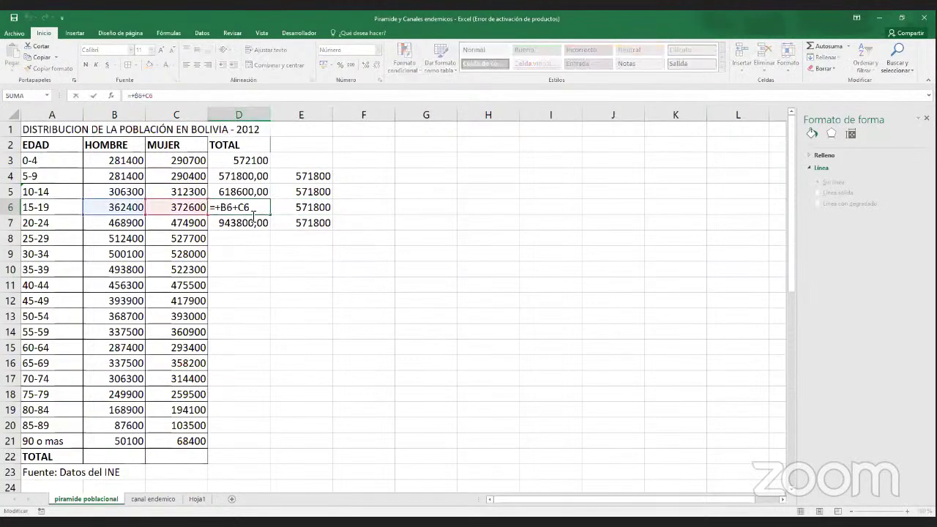
key(Return)
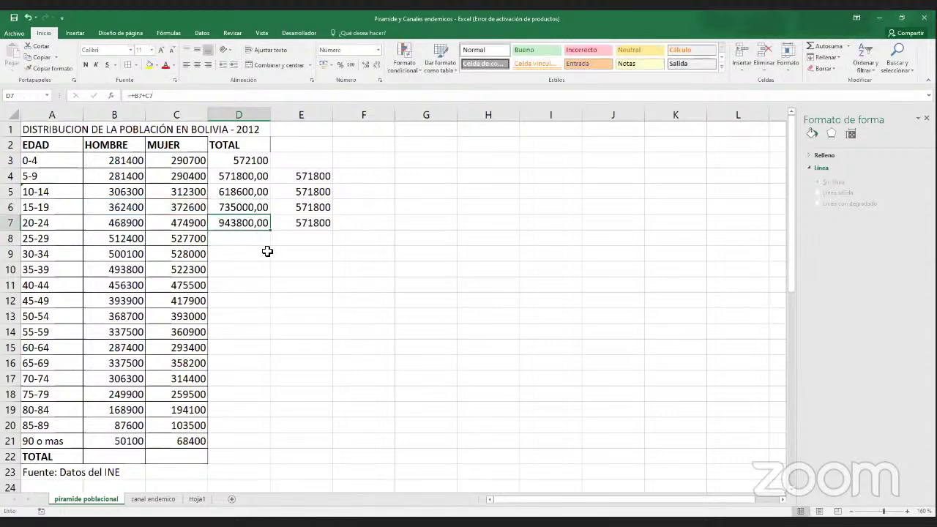
- Fill the total formula from D7 down to D21 for the remaining age groups and check the filled column
drag(270, 232, 257, 450)
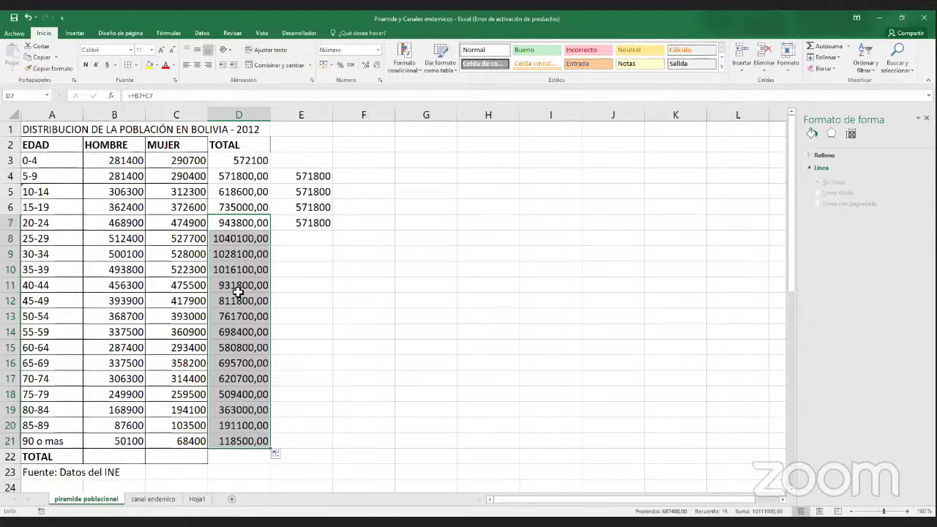
click(243, 256)
drag(247, 162, 248, 424)
click(249, 349)
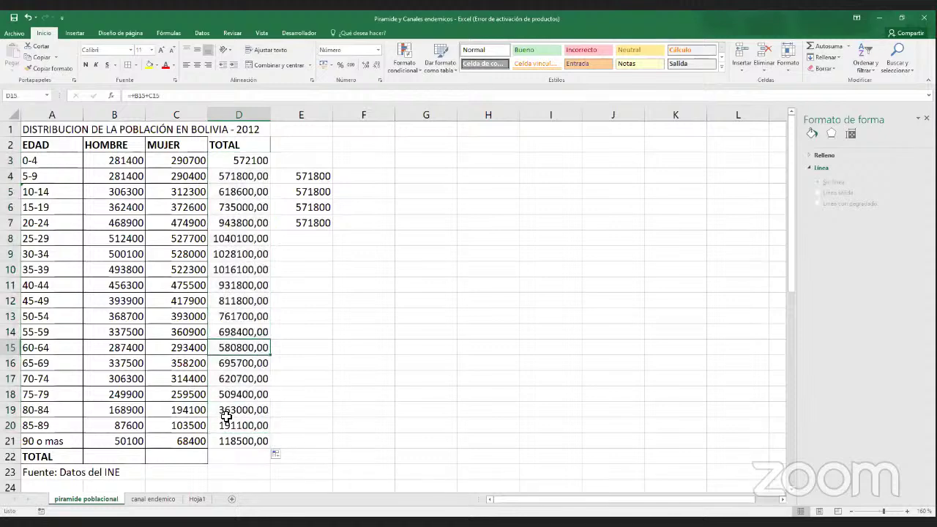
- Enter the SUMA formula over B3:B21 in B22 to total the male population
click(130, 458)
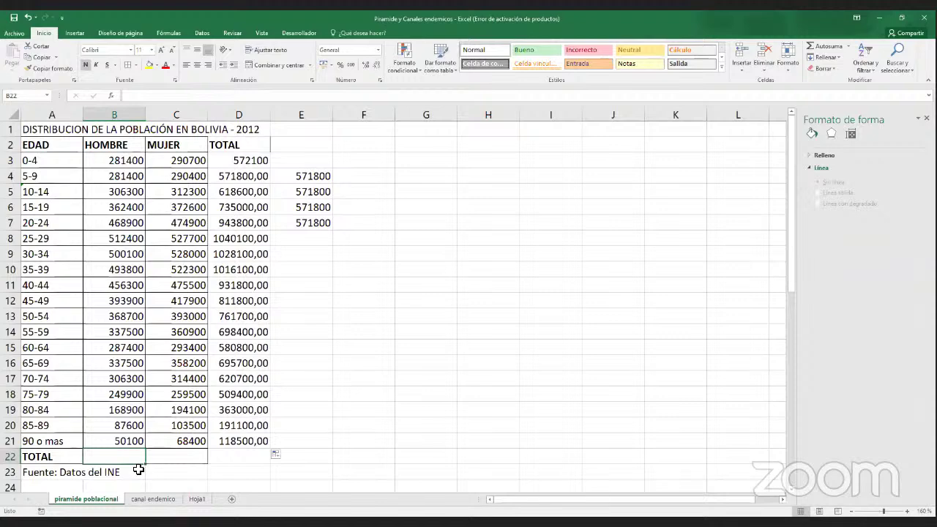
text(+)
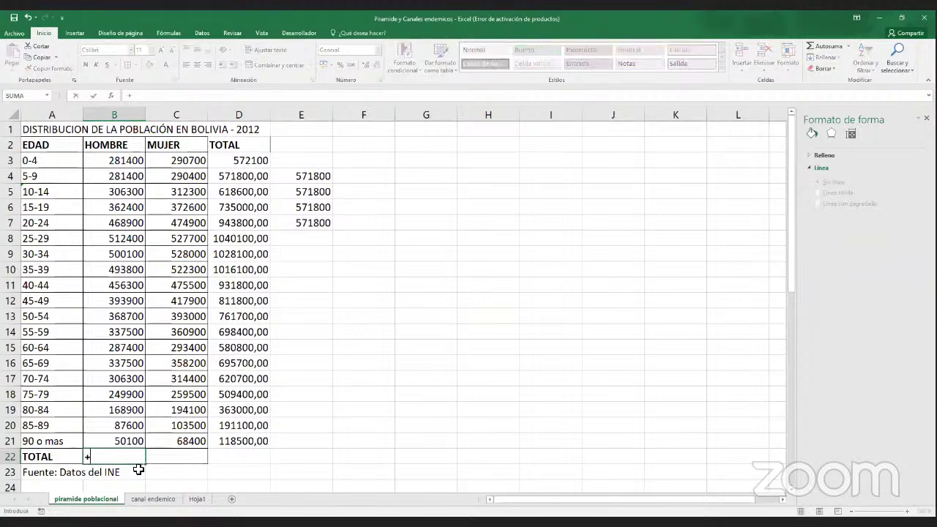
text(SUMA()
key(Up)
key(shift+Up)
key(shift+Up)
key(shift+Up)
key(shift+Up)
key(shift+Up)
key(shift+Up)
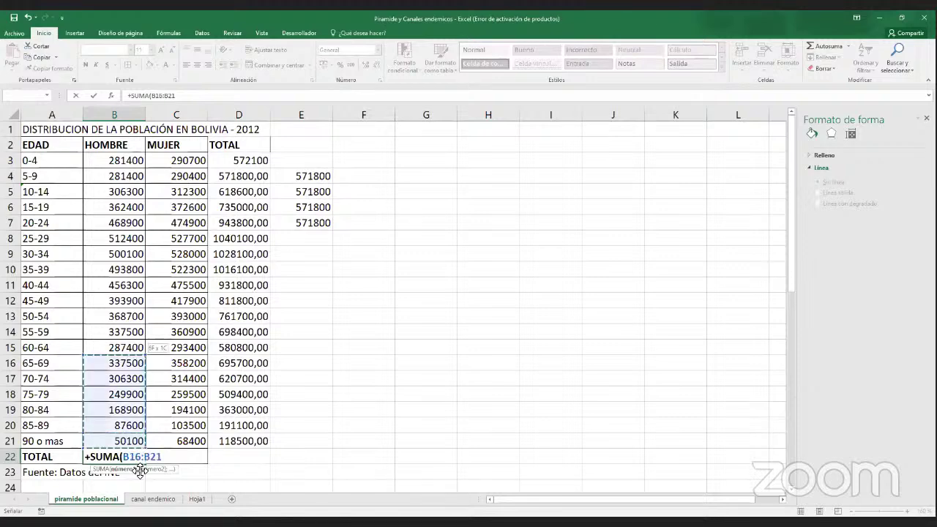
drag(121, 160, 121, 174)
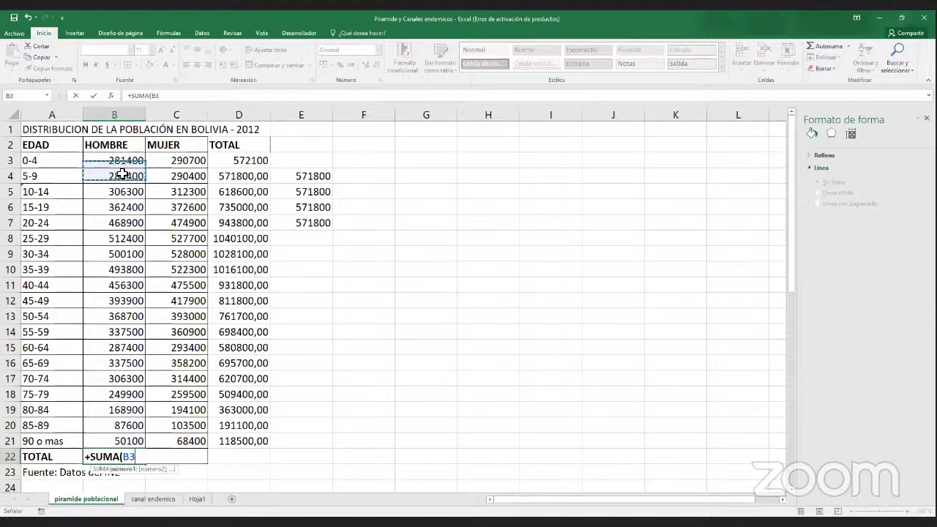
drag(121, 173, 122, 441)
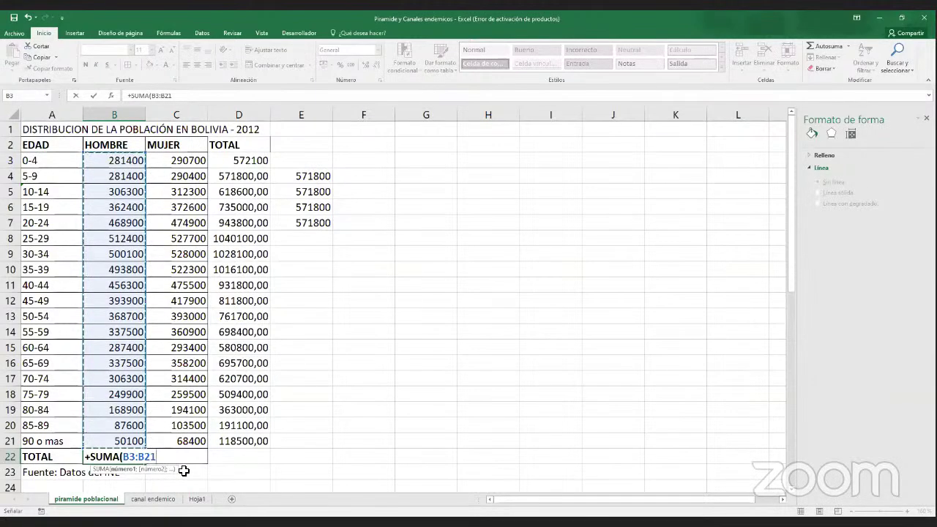
key(Return)
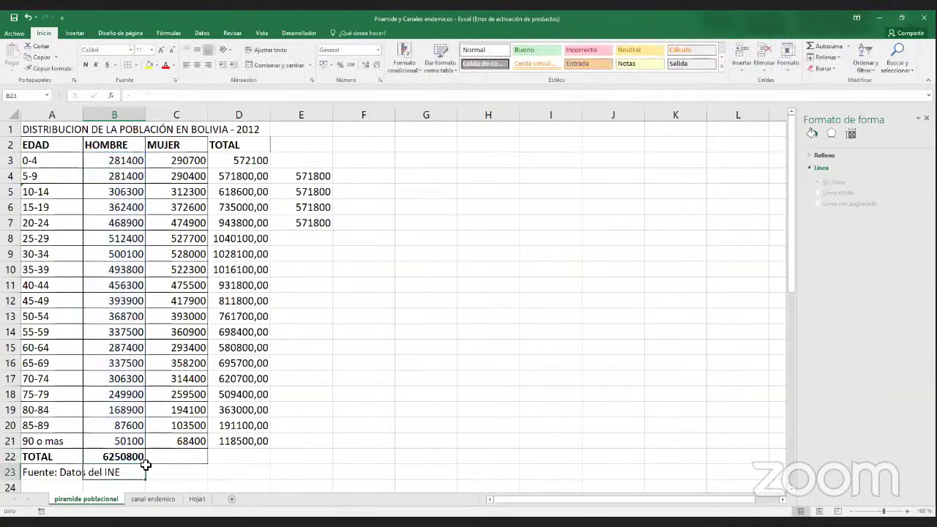
- Copy the male total formula from B22 into C22 to total the female population
drag(136, 457, 134, 152)
click(174, 456)
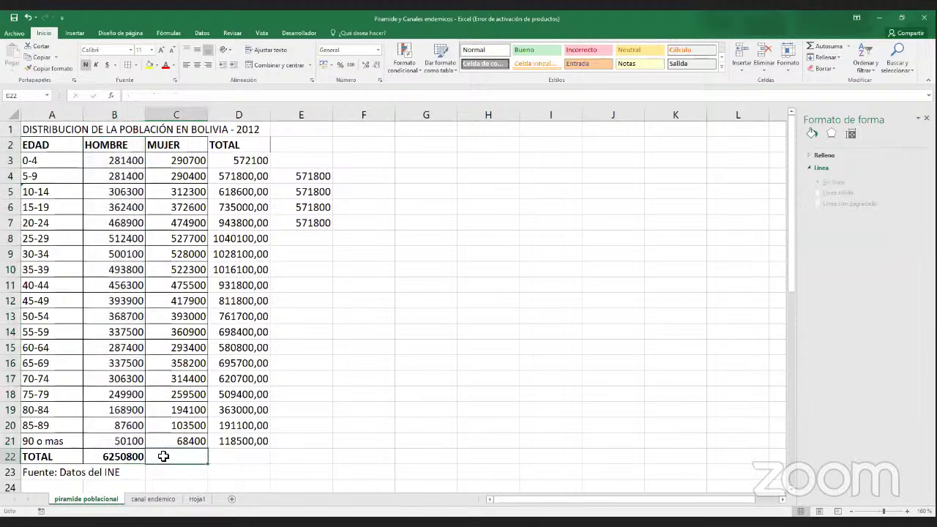
click(128, 458)
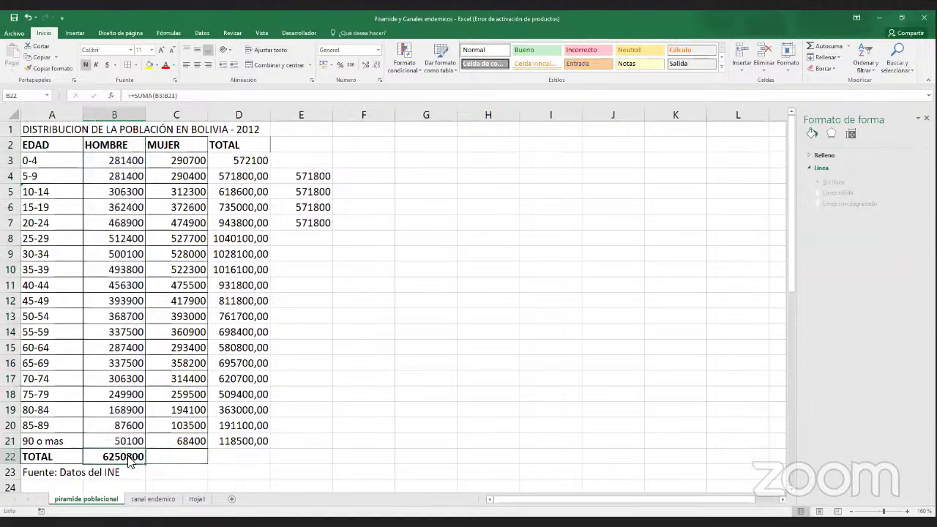
right_click(128, 457)
click(154, 270)
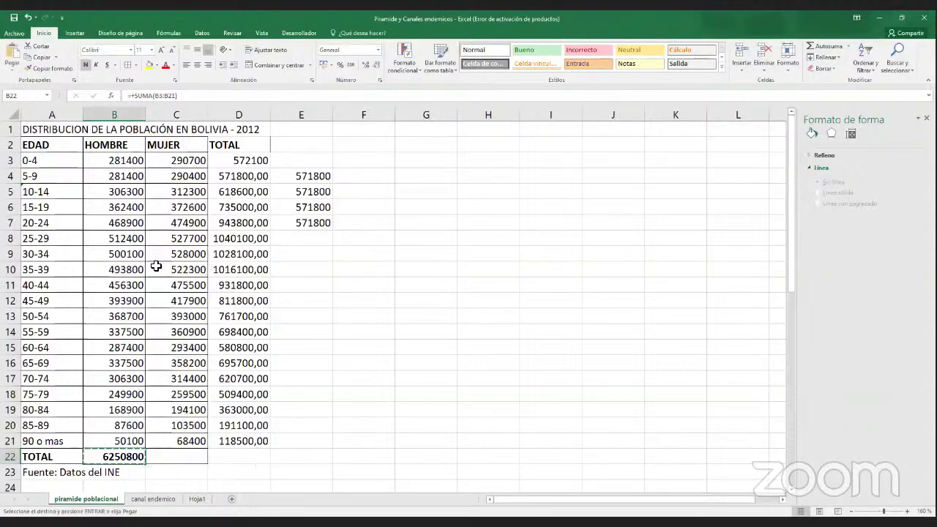
key(Right)
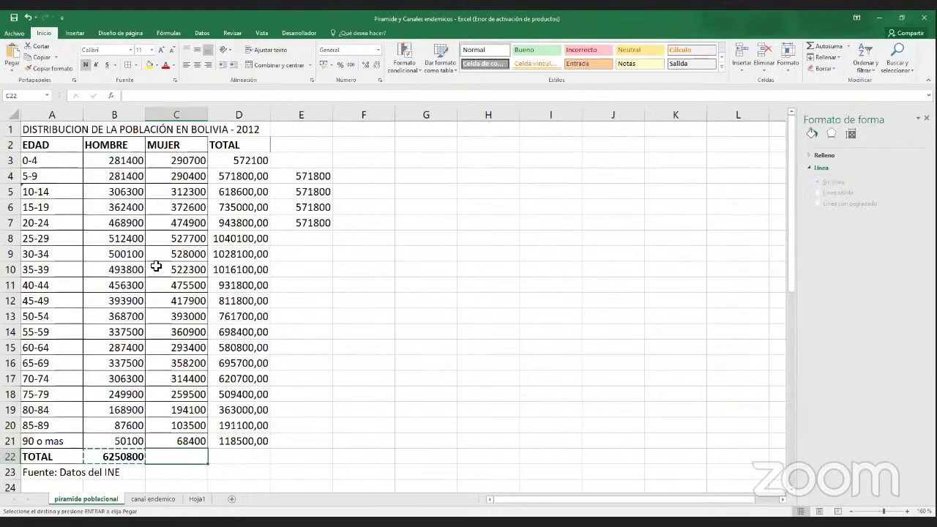
key(shift+F10)
click(199, 286)
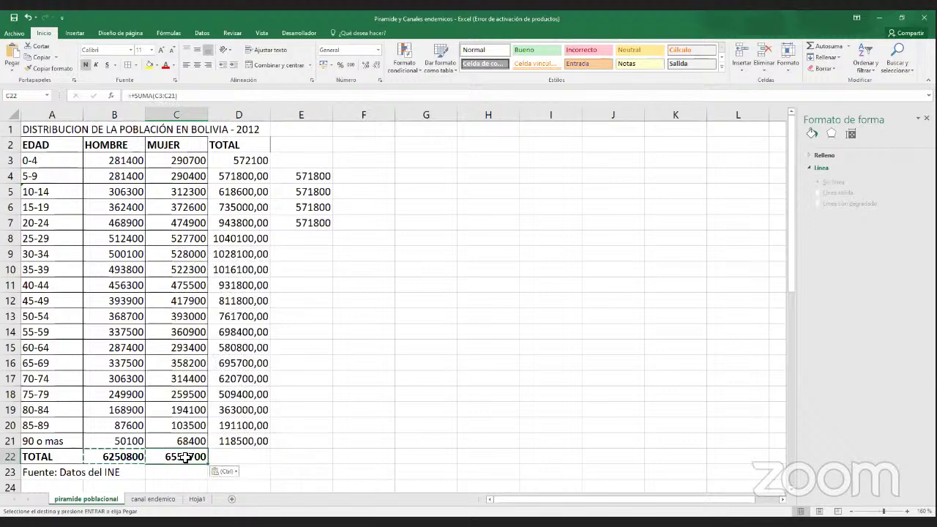
- Examine the female total's SUMA formula in C22 and compare its relative references with the 15-19 group's total formula in D6
click(186, 95)
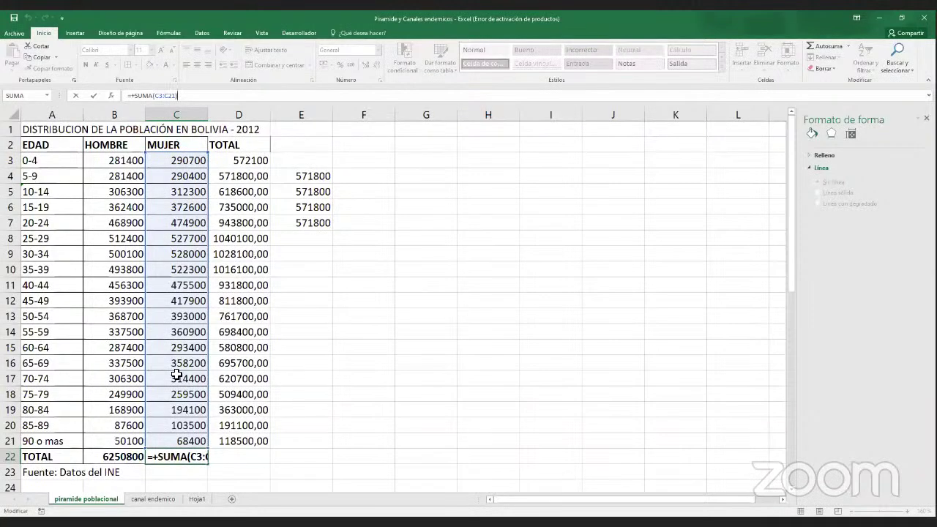
key(Return)
click(224, 461)
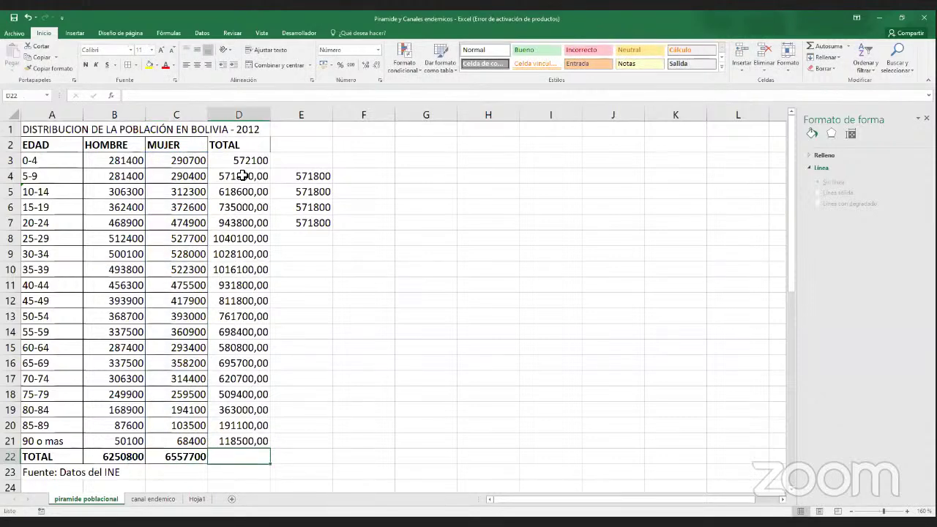
drag(244, 177, 243, 225)
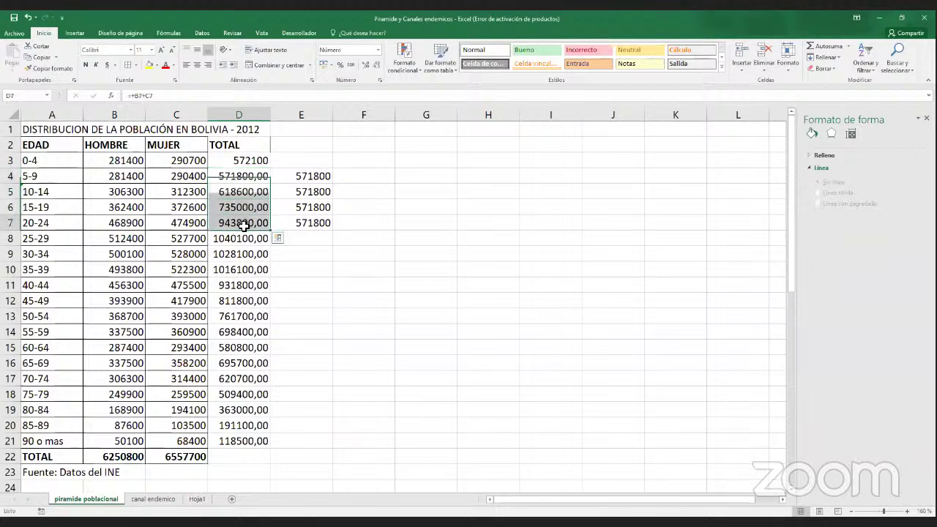
click(244, 207)
click(211, 96)
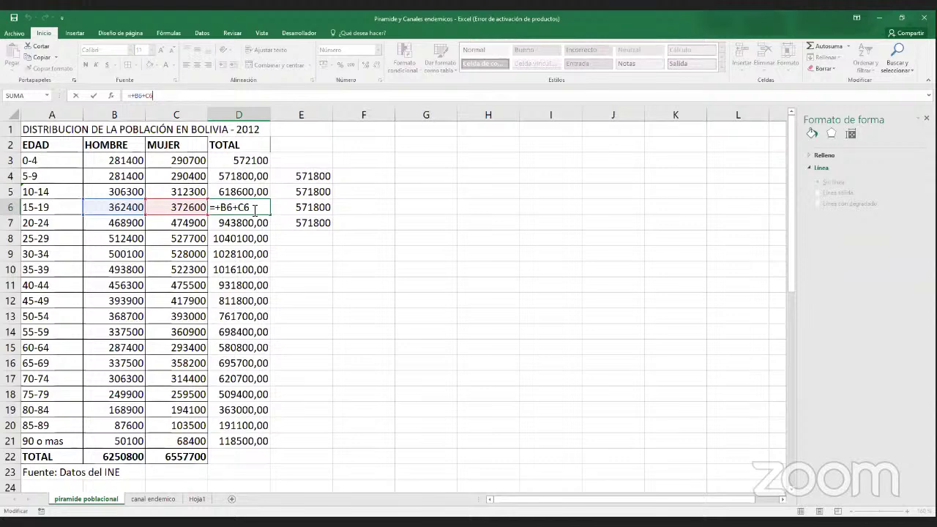
key(Escape)
click(183, 456)
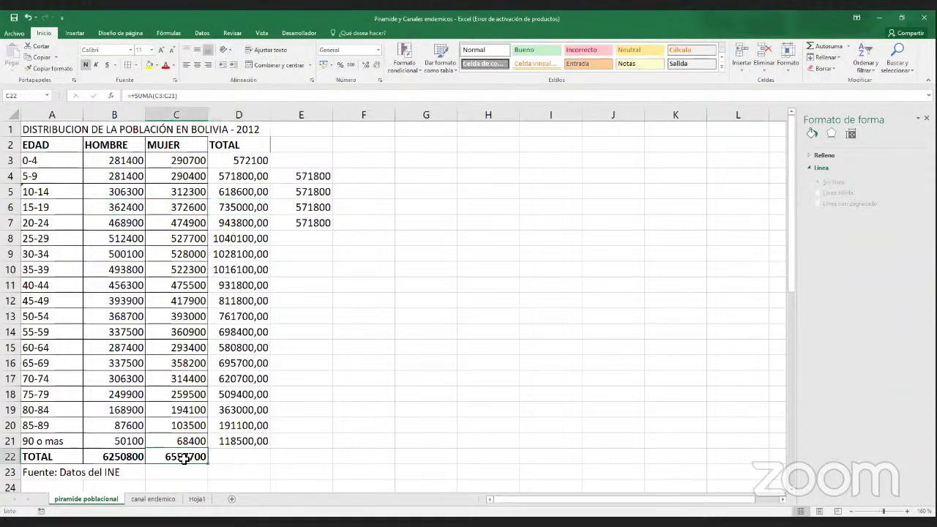
click(184, 97)
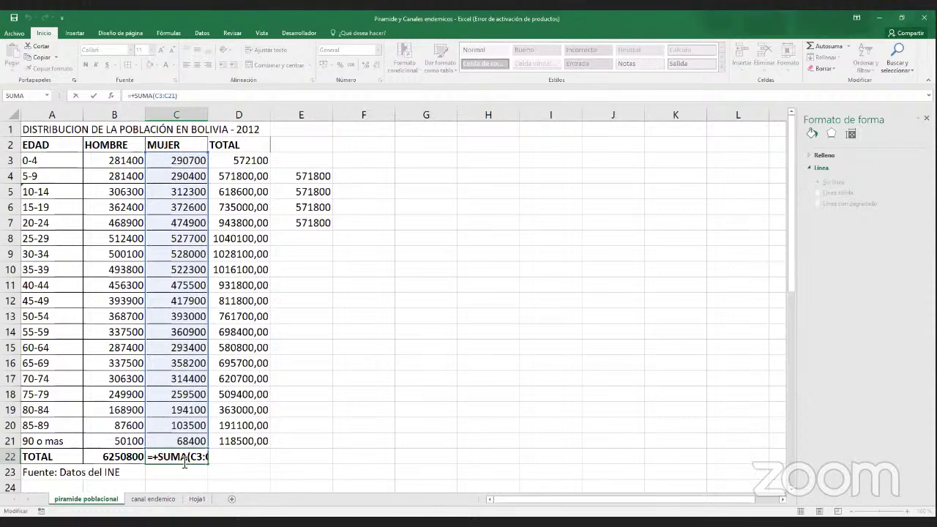
click(153, 458)
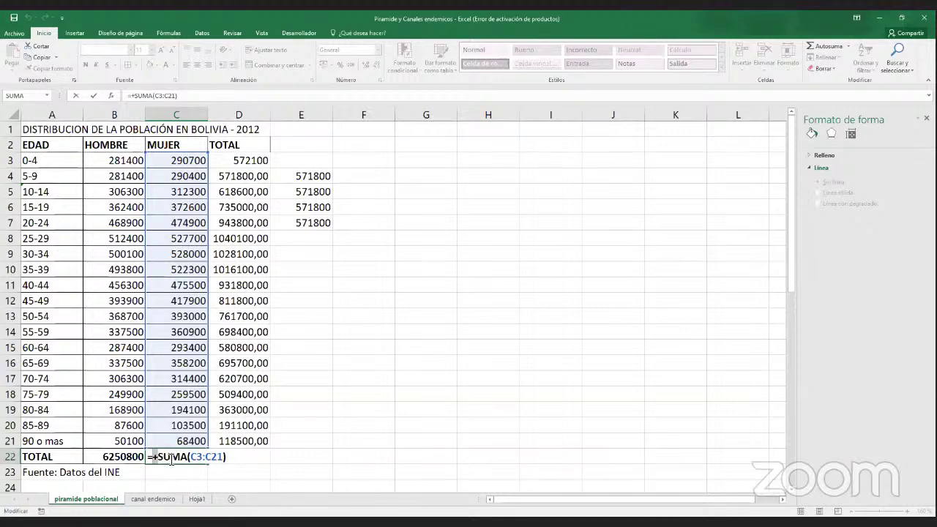
key(Return)
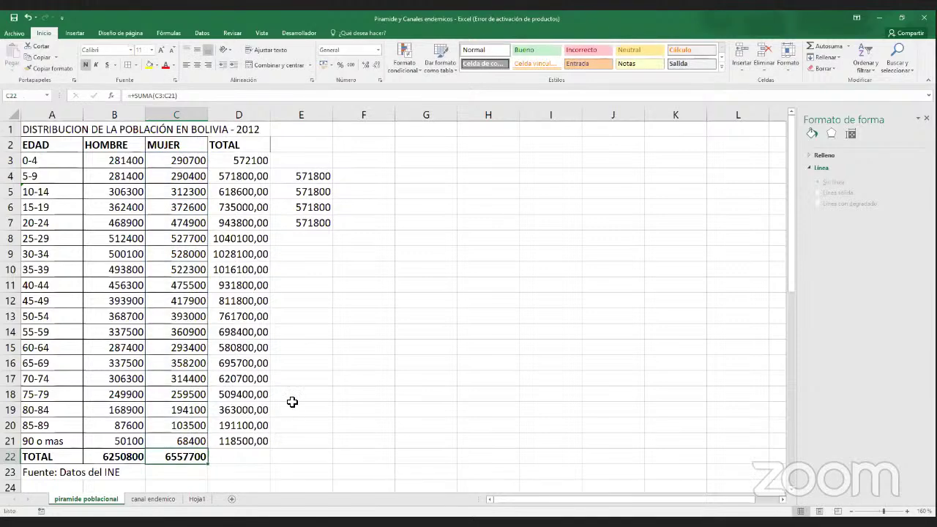
- Delete the absolute-reference copies in E4:E7
drag(303, 176, 319, 227)
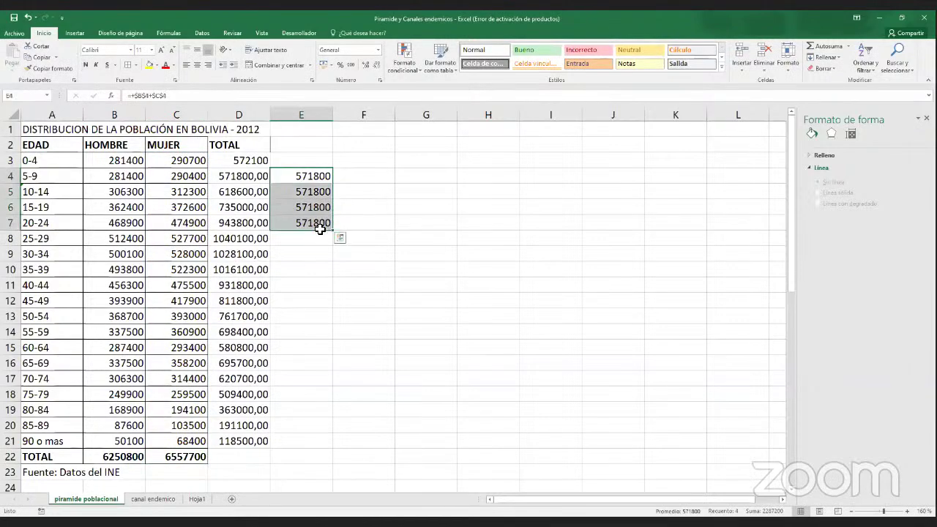
key(Delete)
click(327, 269)
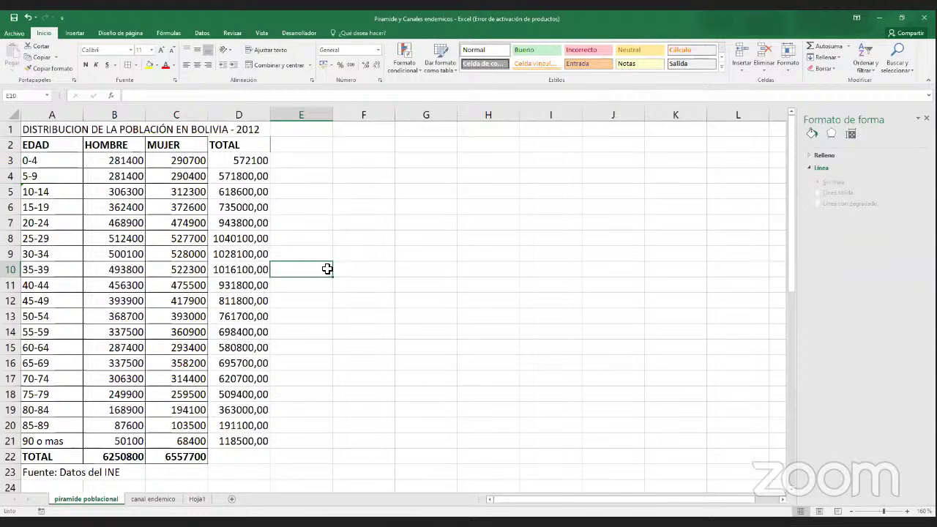
click(344, 147)
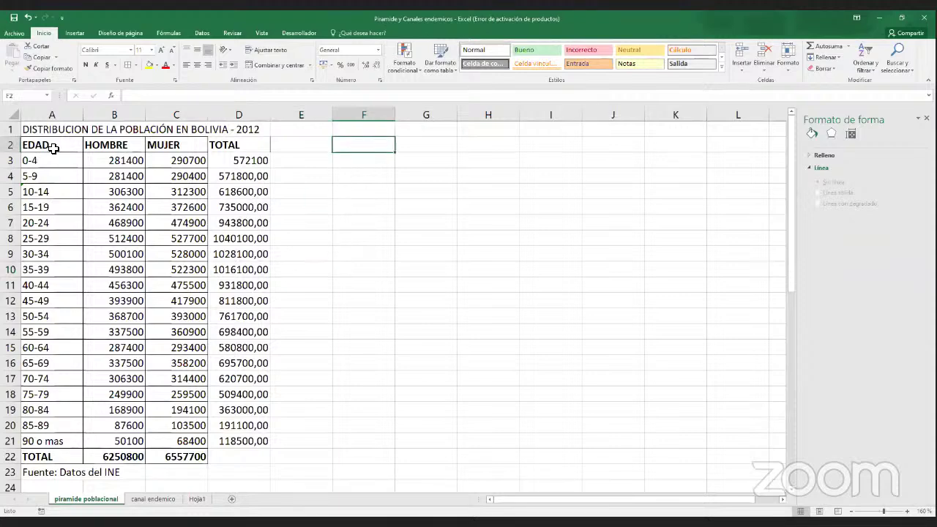
- Review the age, male and female columns that supply the data for the population pyramid
drag(49, 146, 37, 439)
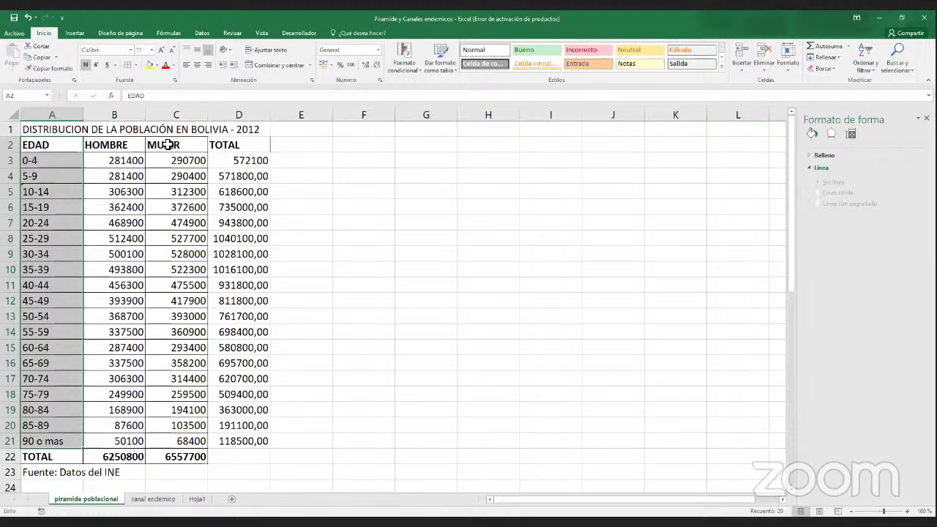
drag(167, 144, 184, 440)
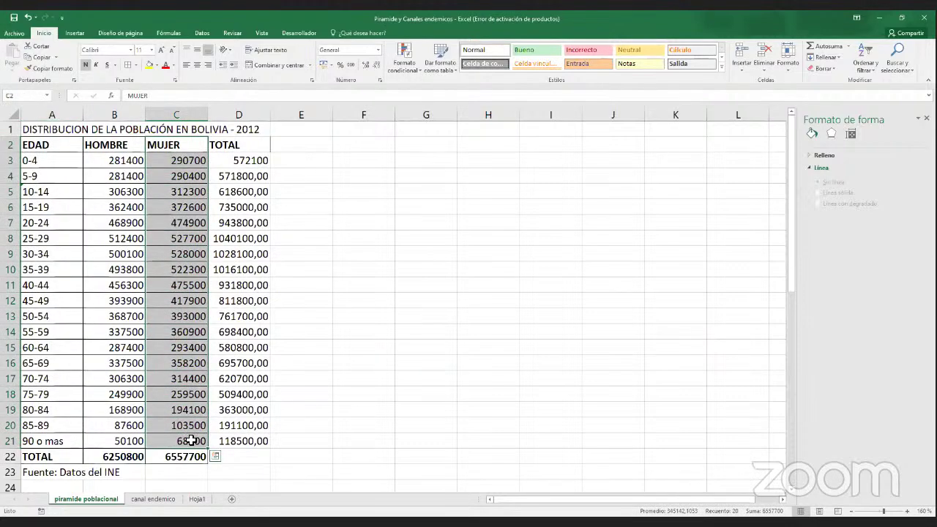
drag(125, 145, 117, 444)
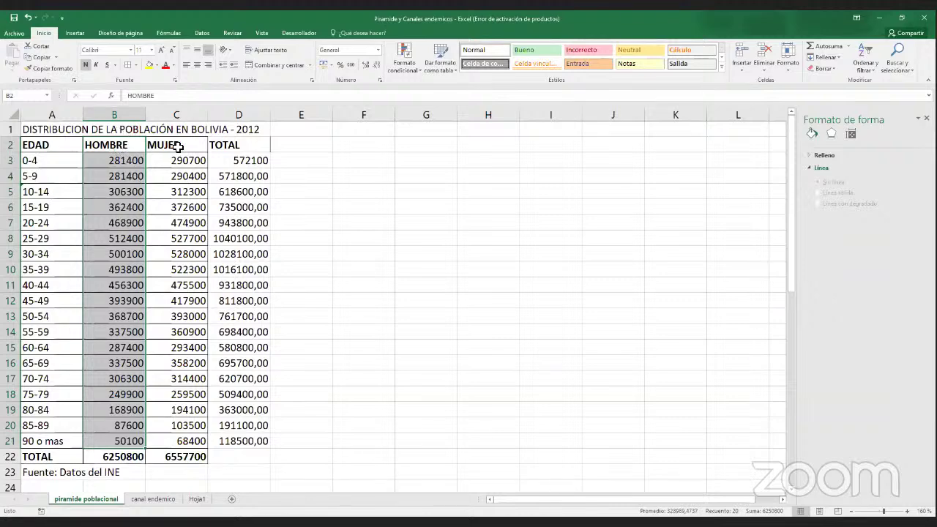
drag(177, 147, 190, 442)
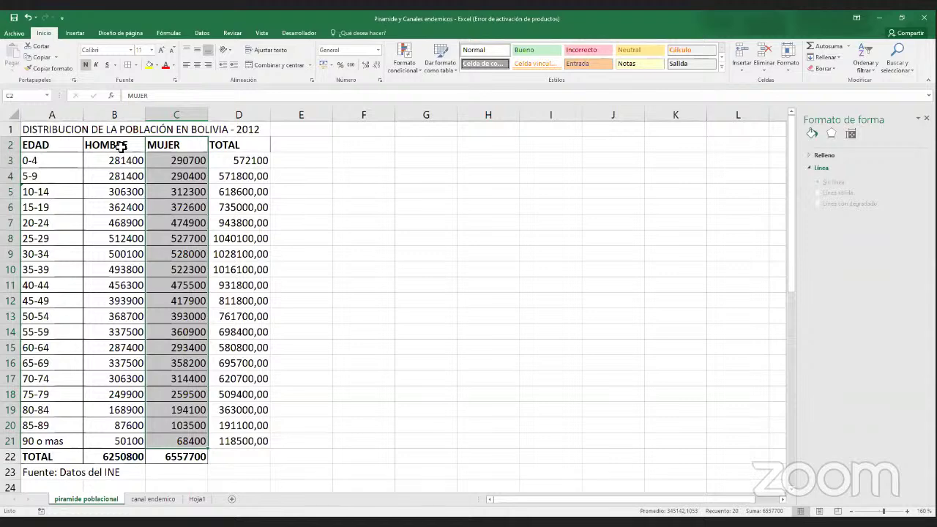
drag(121, 146, 128, 279)
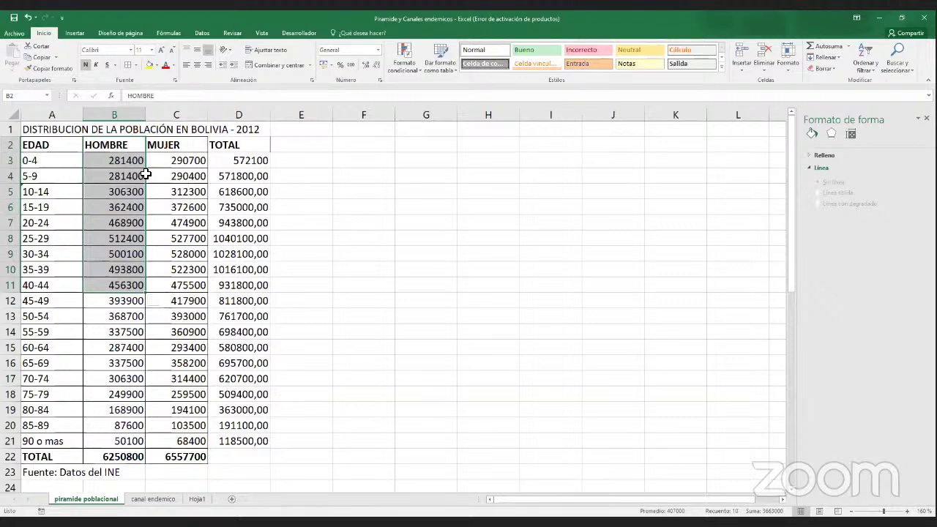
- Enter the header Hombre in E2, beside the TOTAL column
click(338, 144)
click(323, 154)
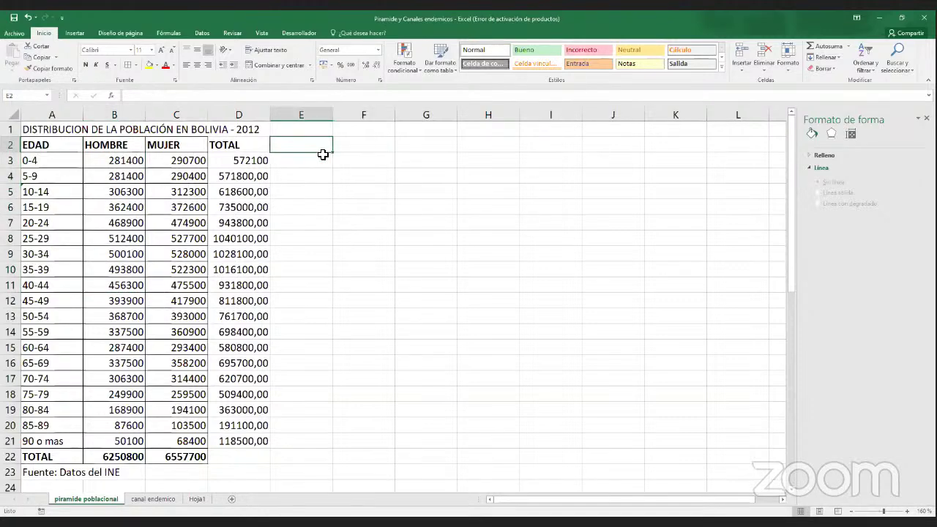
text(Homb er)
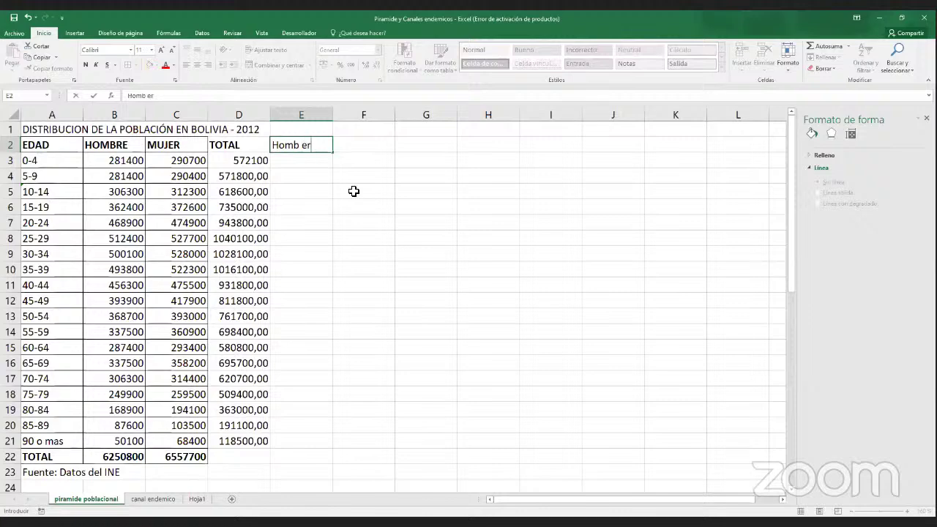
key(BackSpace)
key(BackSpace)
text(re)
key(Return)
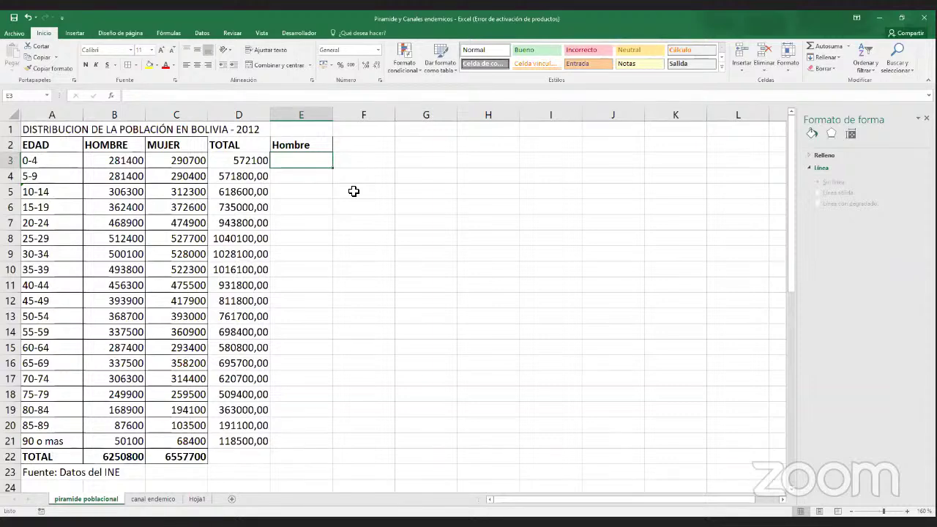
- Enter a formula in E3 that multiplies the 0-4 group's male population in B3 by -1
drag(132, 176, 141, 300)
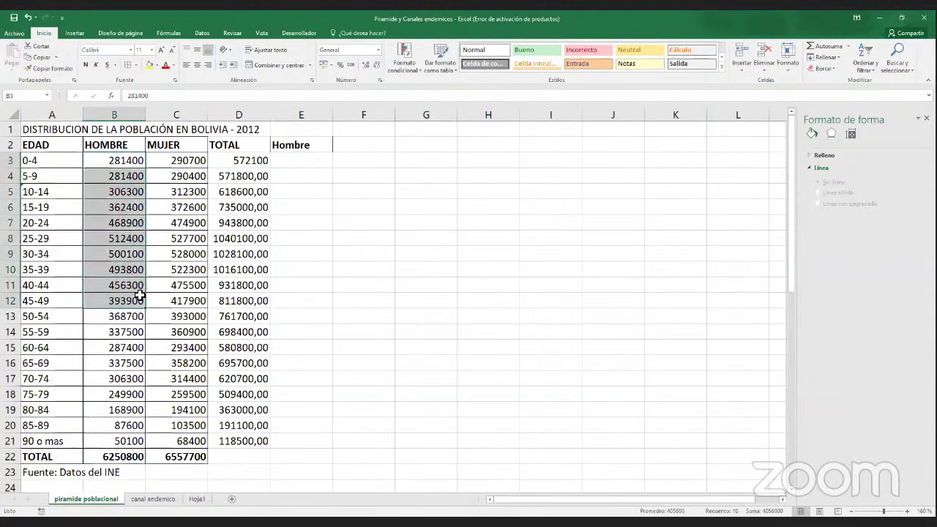
click(297, 162)
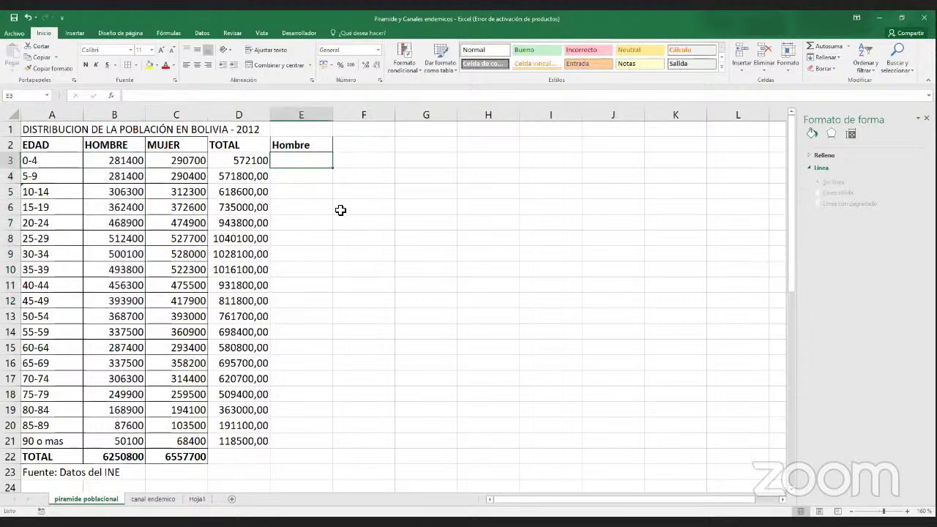
text(+)
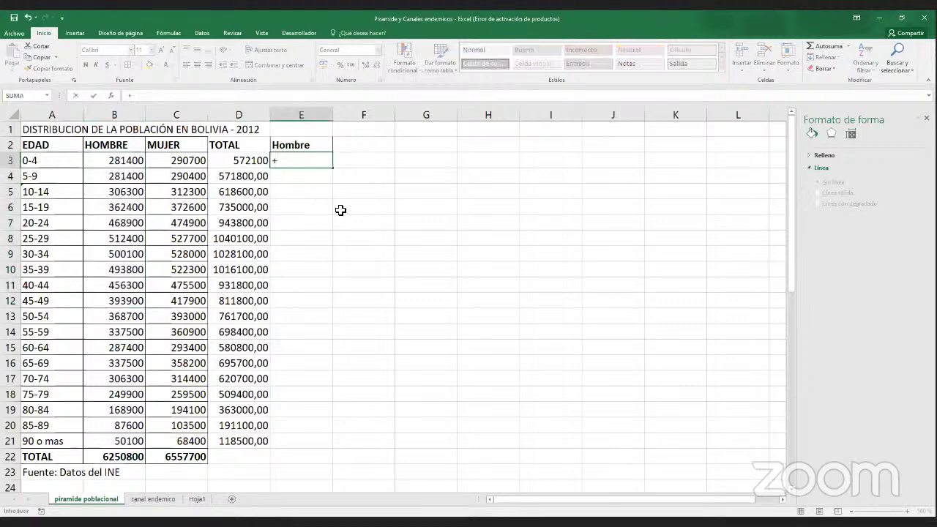
click(120, 160)
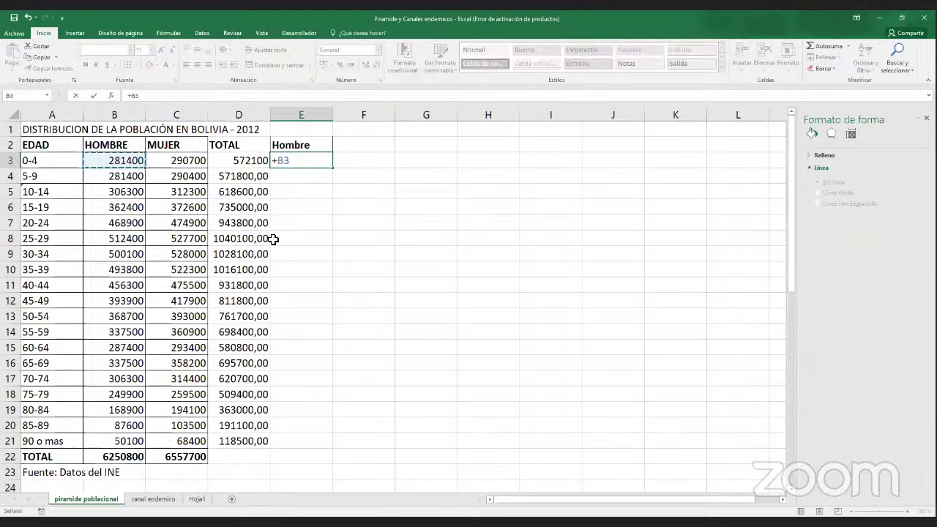
text(*)
key(Return)
key(Up)
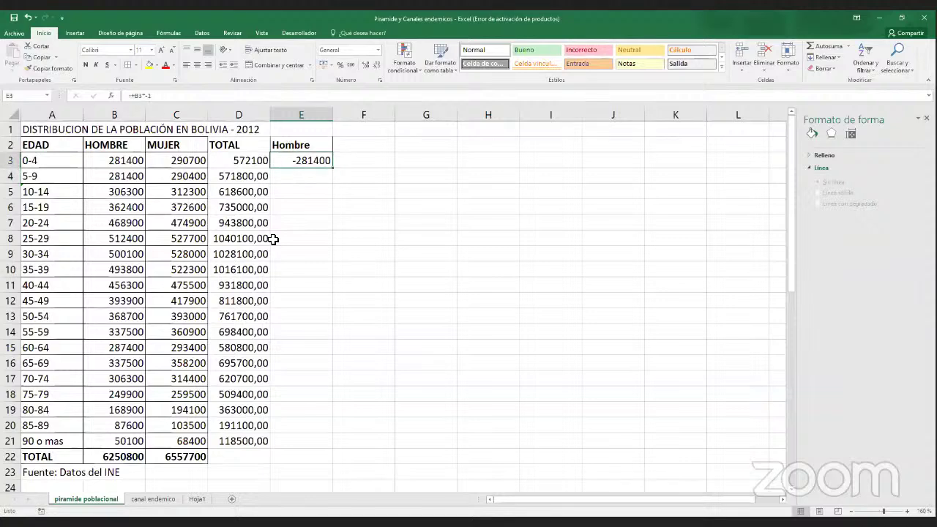
- Copy the negated male formula from E3 into E4:E21 and check the copy in E5
right_click(303, 162)
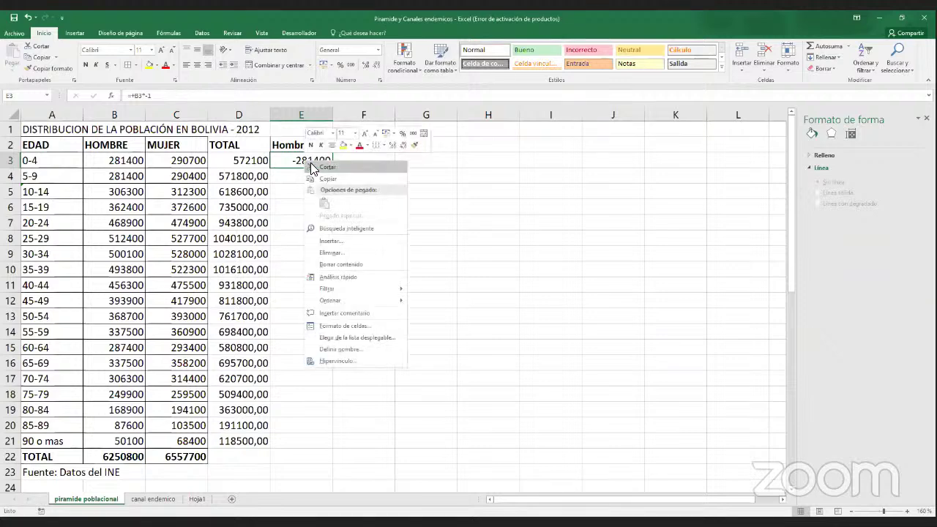
click(326, 179)
drag(301, 176, 310, 444)
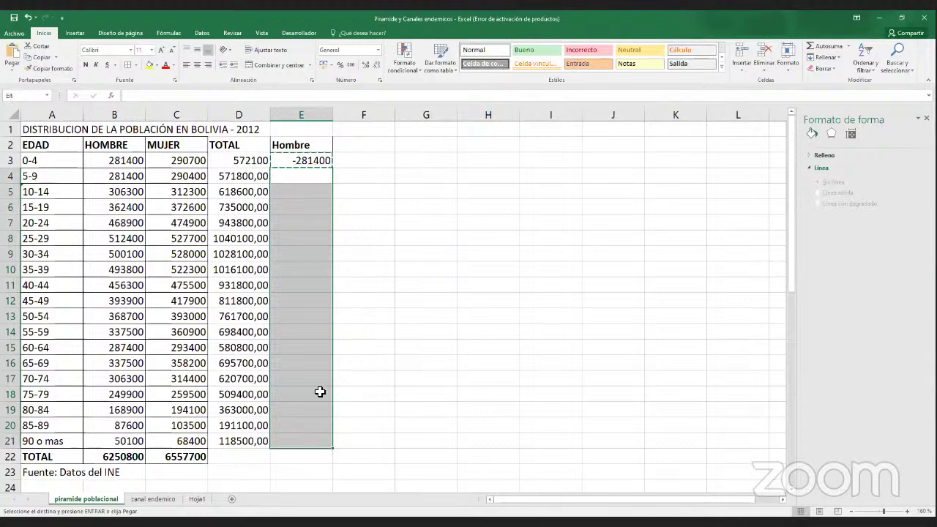
right_click(312, 324)
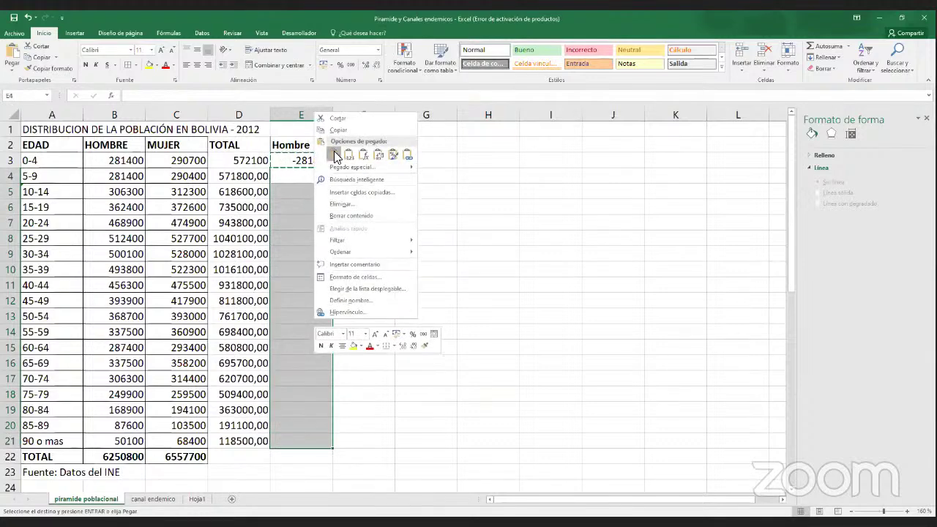
click(335, 156)
click(301, 192)
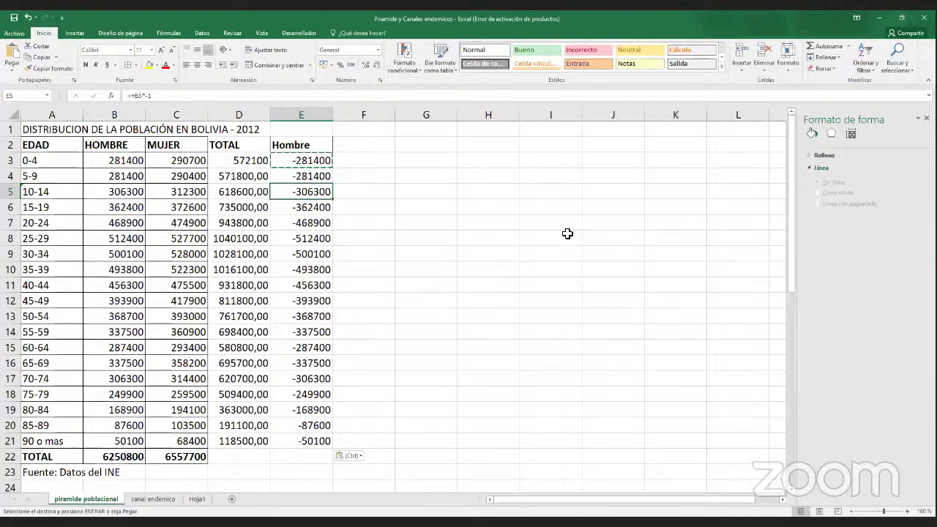
- Add a bold label constante in G2 and enter the value 5 beside it in H2
click(438, 211)
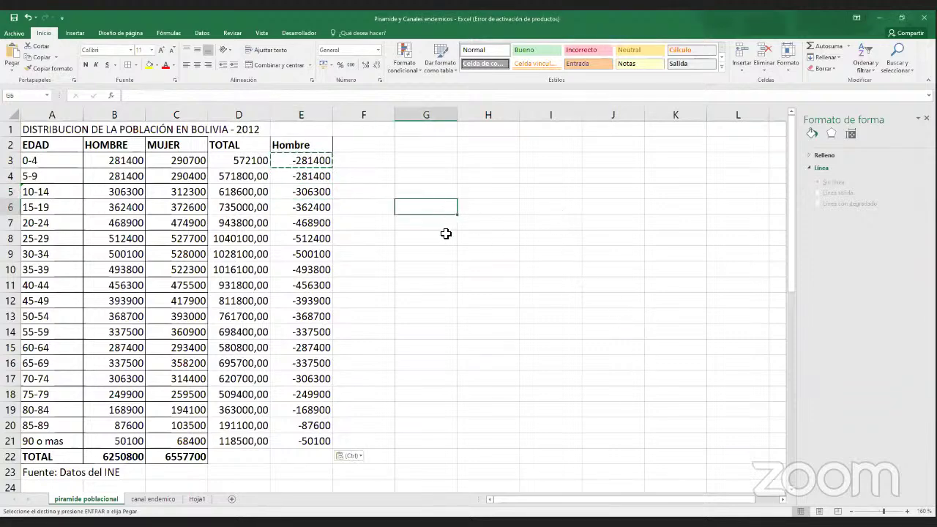
click(422, 145)
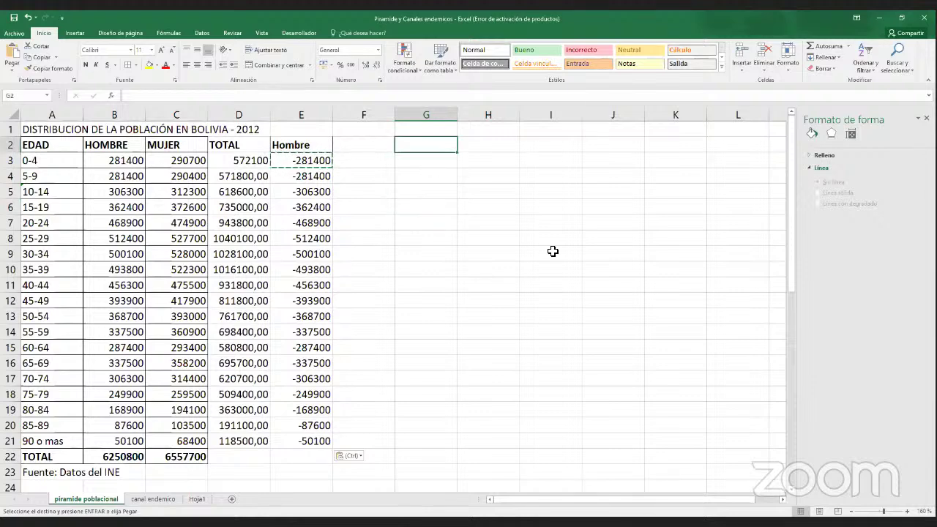
text(constante)
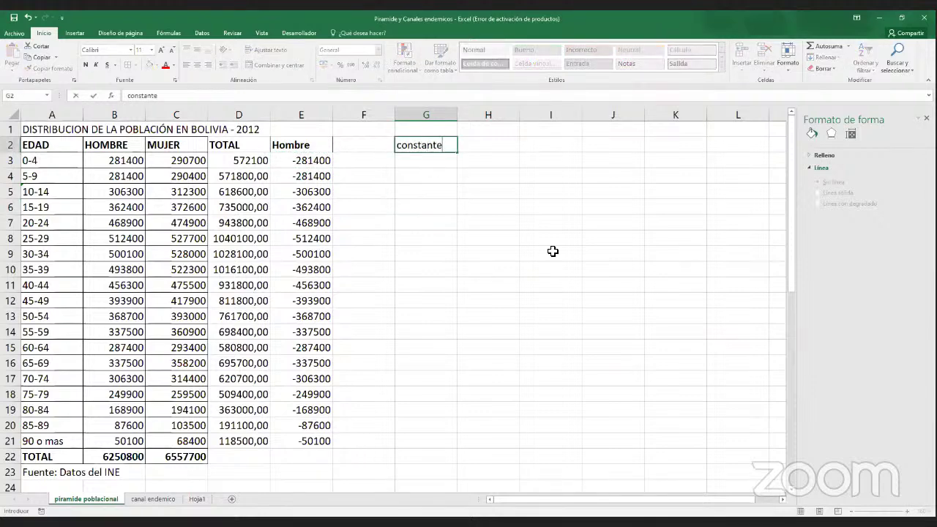
key(Tab)
key(Left)
key(ctrl+b)
key(Right)
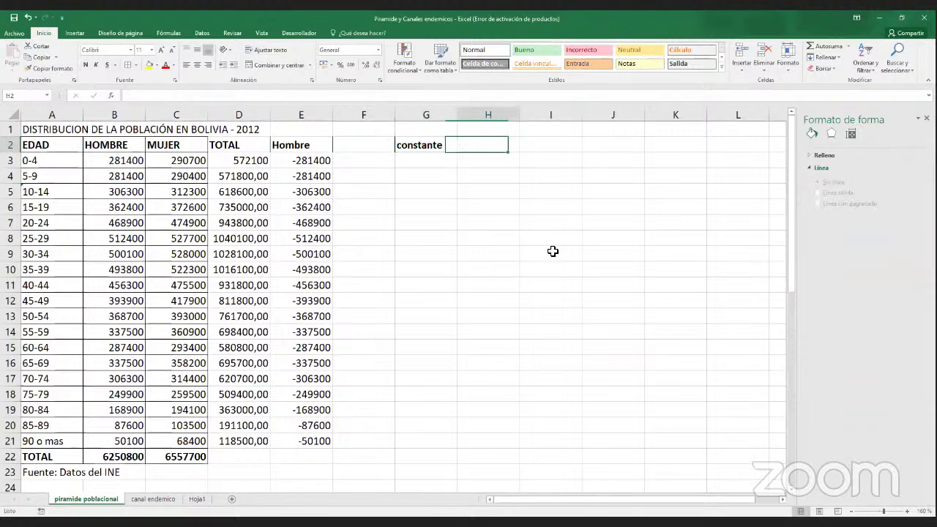
text(5)
key(Return)
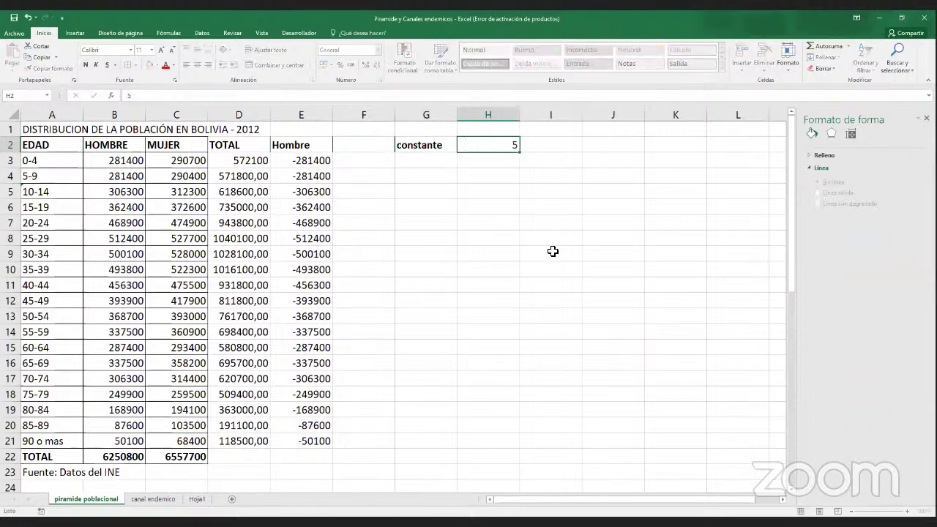
- Highlight the TOTAL values in D3:D21 to review the figures that the constant applies to
key(Up)
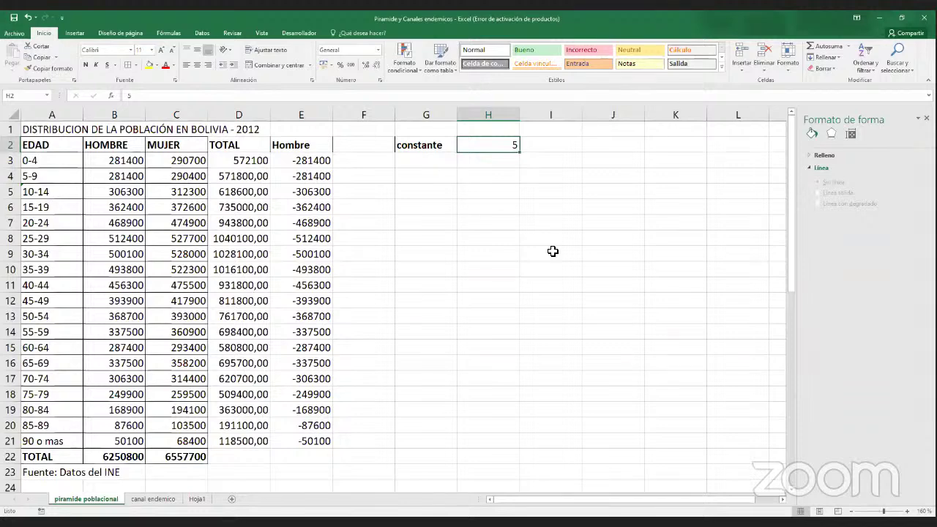
key(Left)
key(Left)
key(Down)
key(Left)
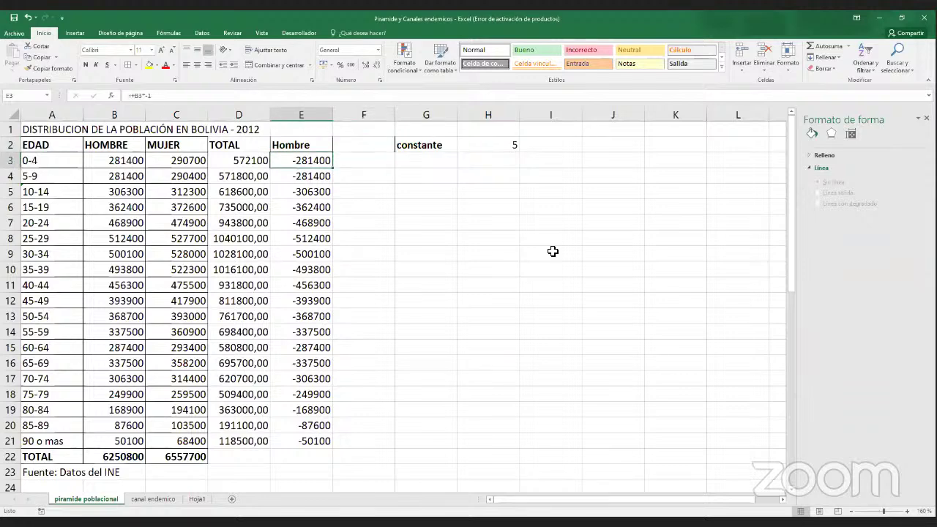
key(Left)
key(shift+Down)
key(shift+Down)
key(shift+Down)
key(shift+Down)
key(shift+Down)
key(shift+Down)
key(shift+Down)
key(shift+Down)
key(shift+Down)
key(shift+Down)
key(shift+Down)
key(shift+Down)
key(shift+Down)
key(shift+Down)
key(shift+Down)
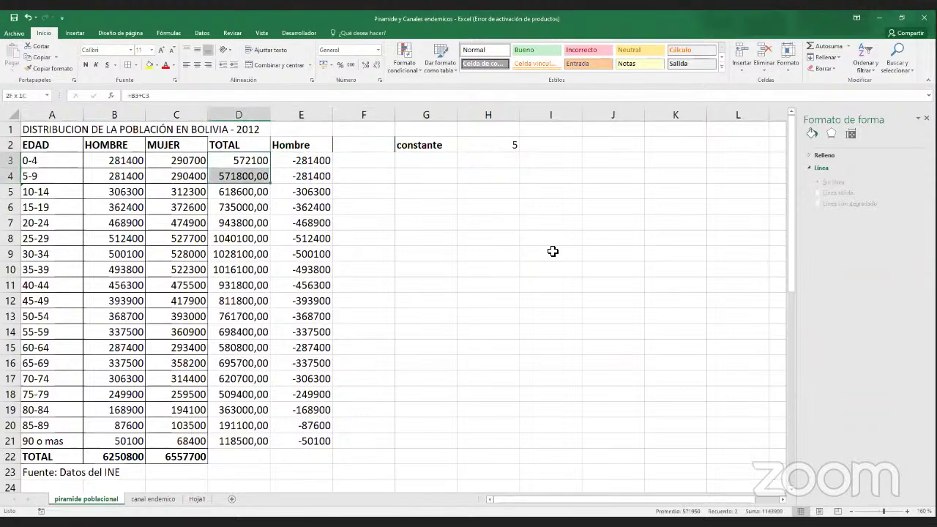
key(shift+Down)
key(shift+Down)
key(shift+Down)
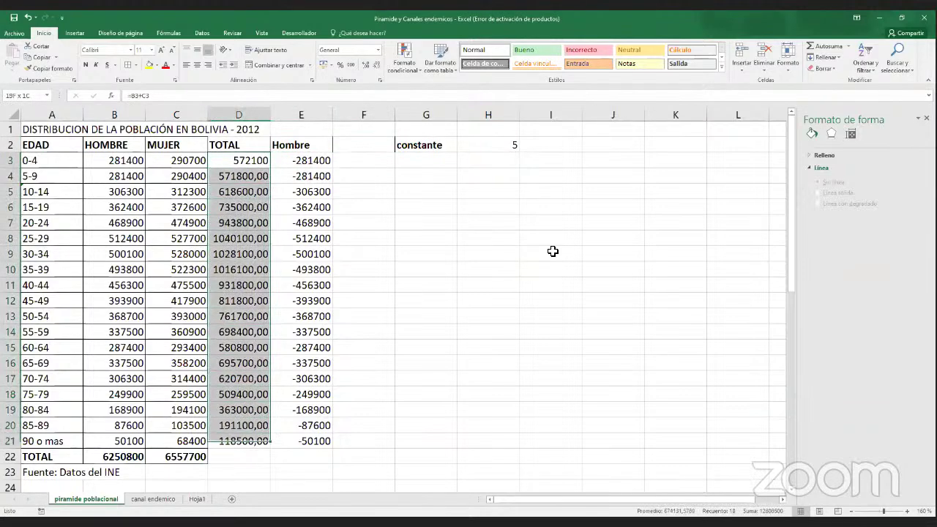
- Build a formula in G3 that adds the 0-4 group's total in D3 to the constant in H2
click(433, 163)
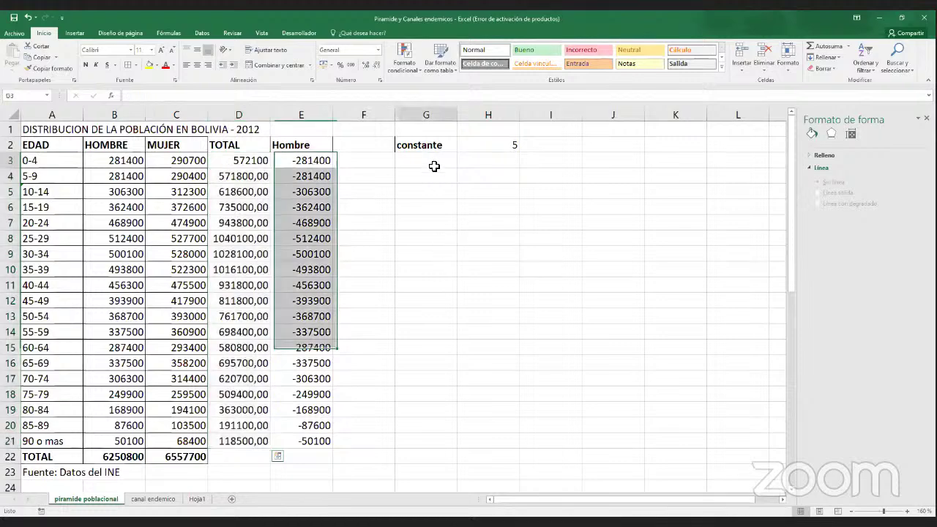
text(+)
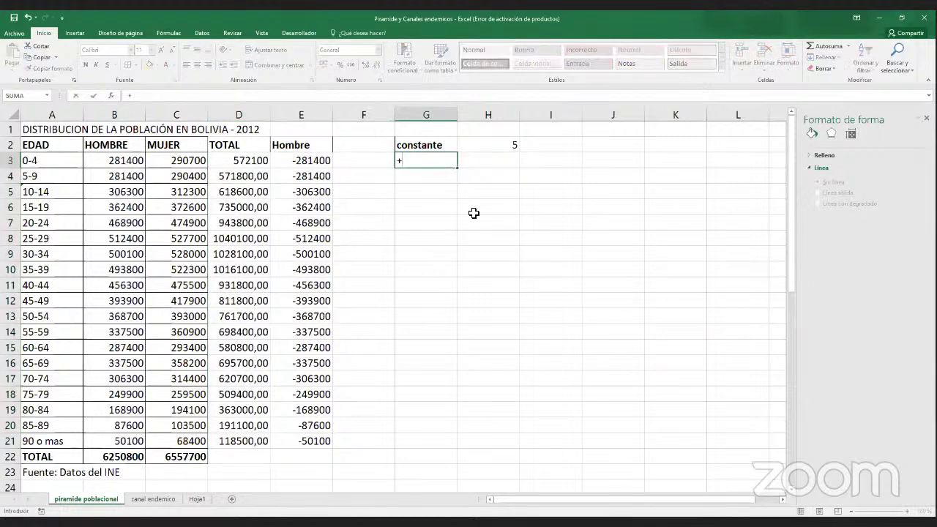
click(259, 161)
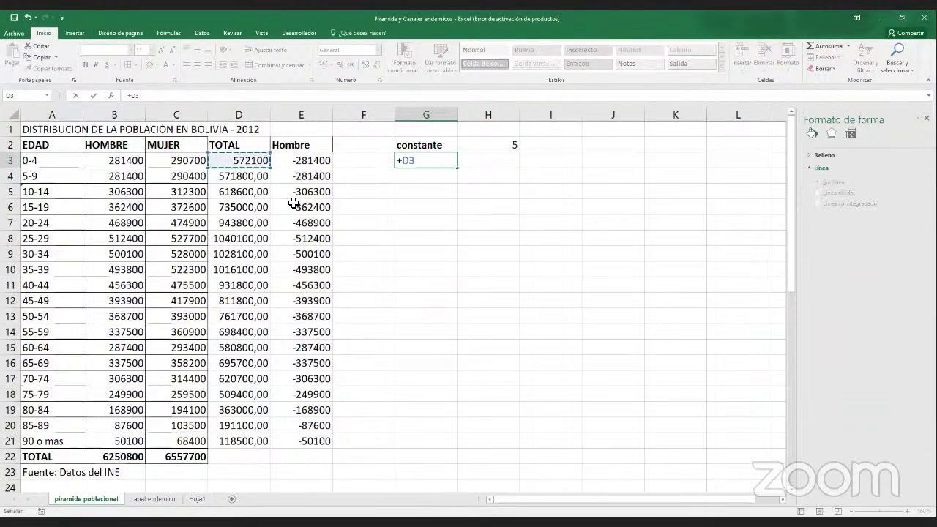
text(+)
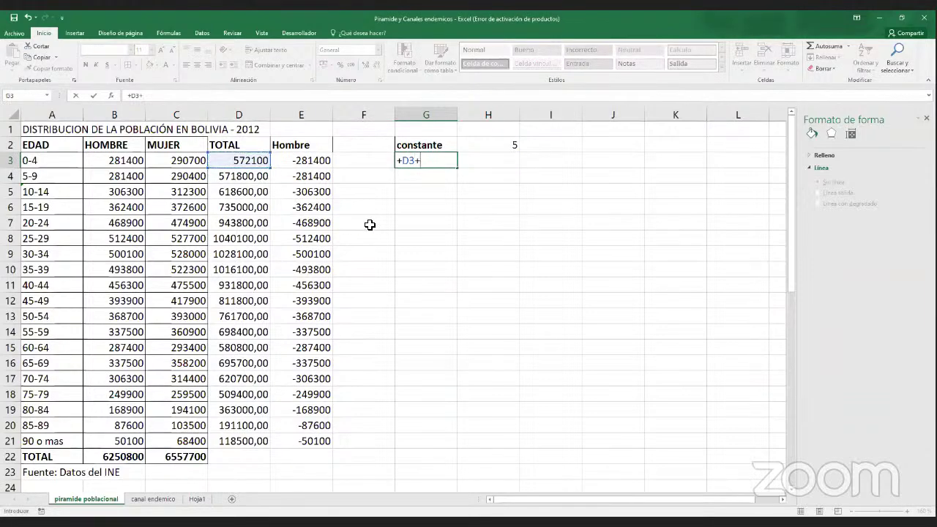
click(482, 145)
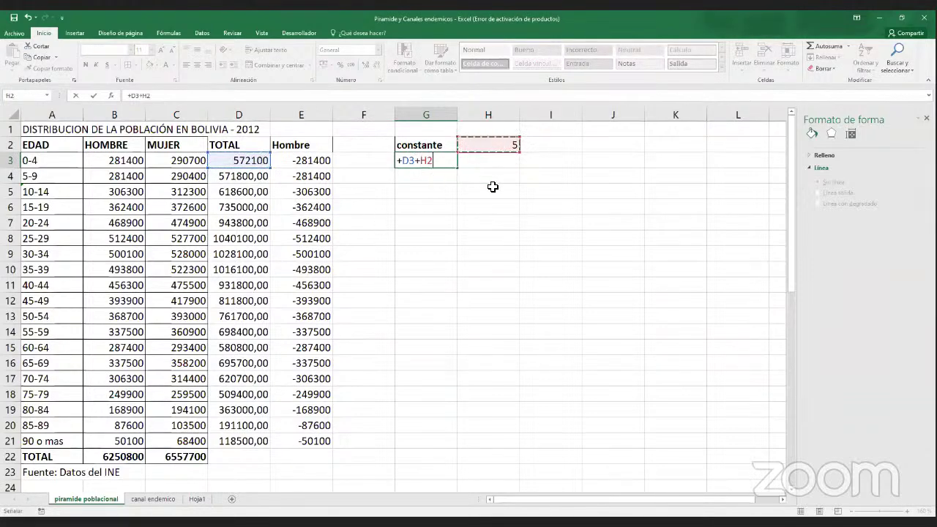
- Make the constant's reference in the G3 formula absolute as $H$2, keep D3 relative, and enter the formula
click(428, 161)
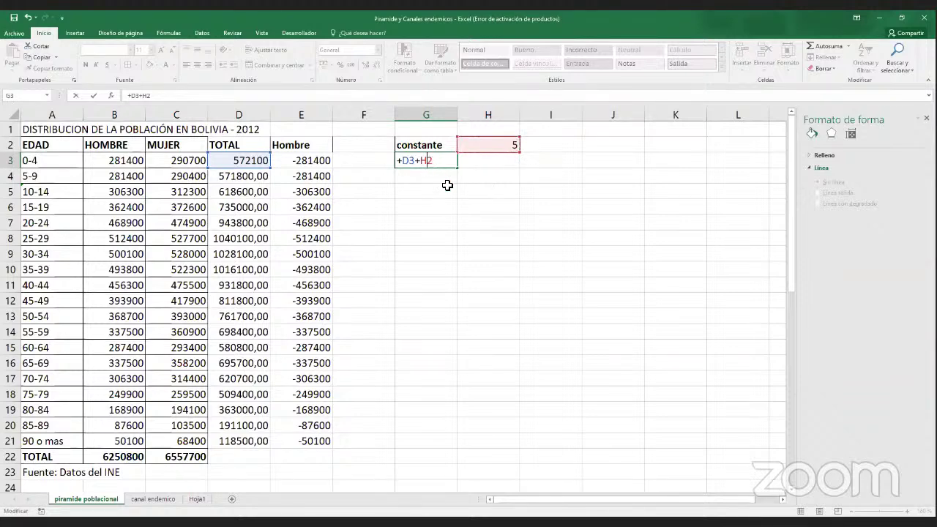
text($)
key(Left)
key(Left)
text($)
double_click(407, 162)
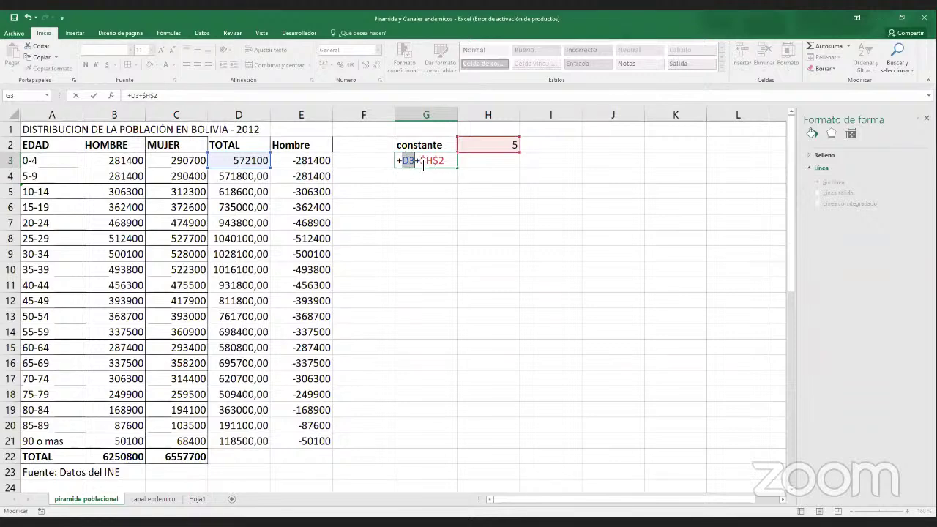
drag(420, 166, 434, 166)
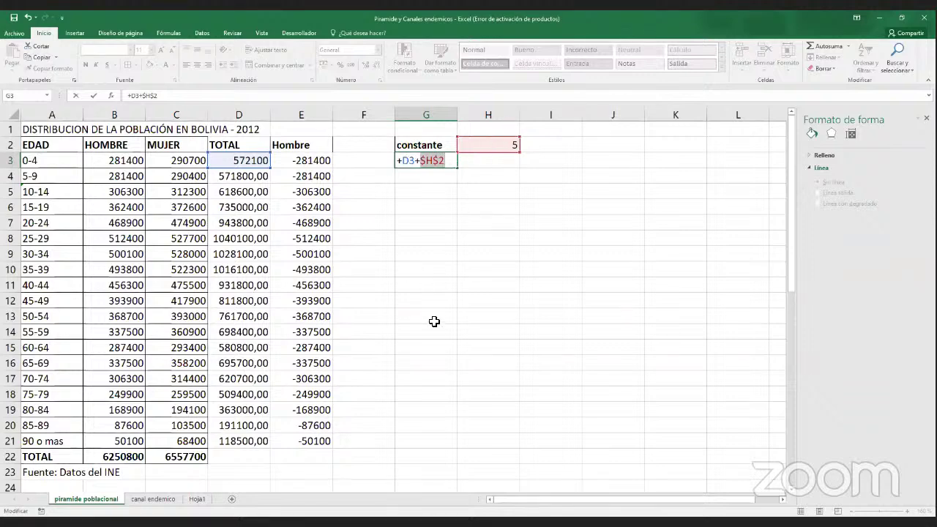
key(Return)
key(Up)
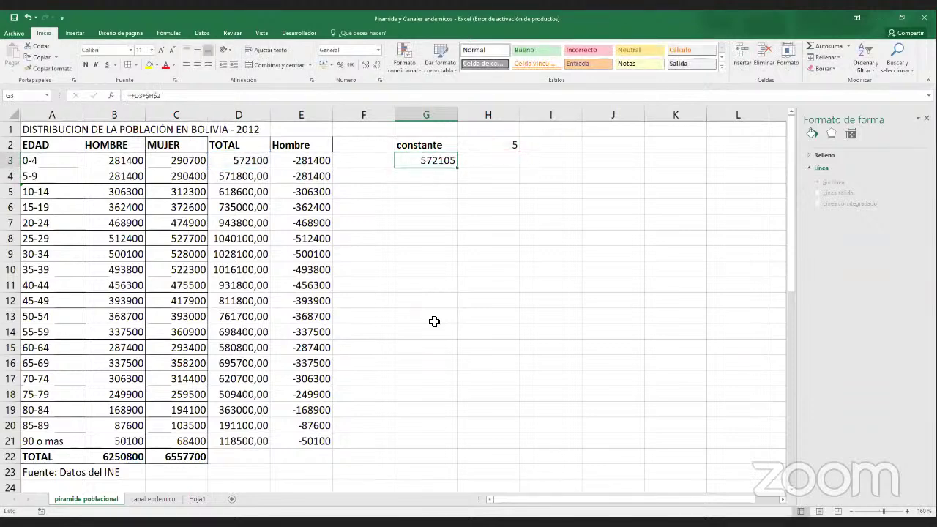
- Copy the G3 formula into G4:G21 for the remaining age groups
right_click(429, 163)
click(437, 182)
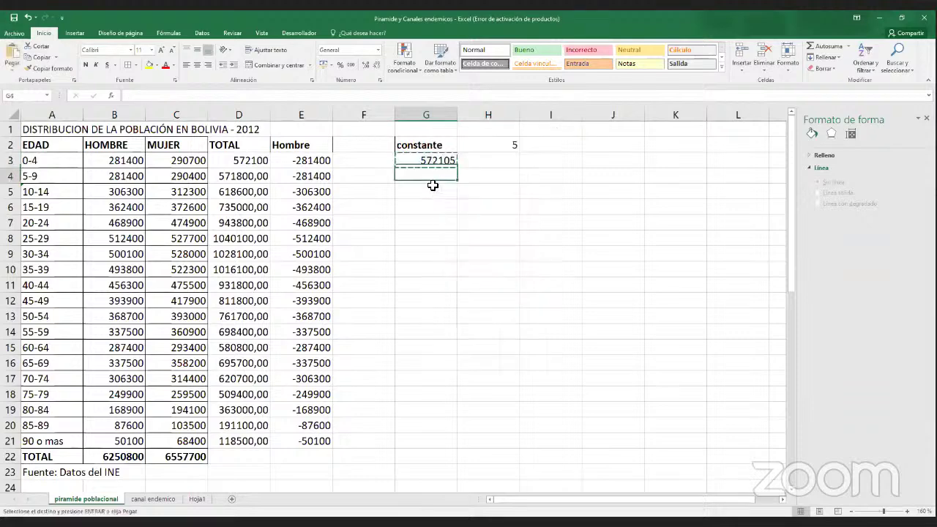
drag(432, 182, 433, 242)
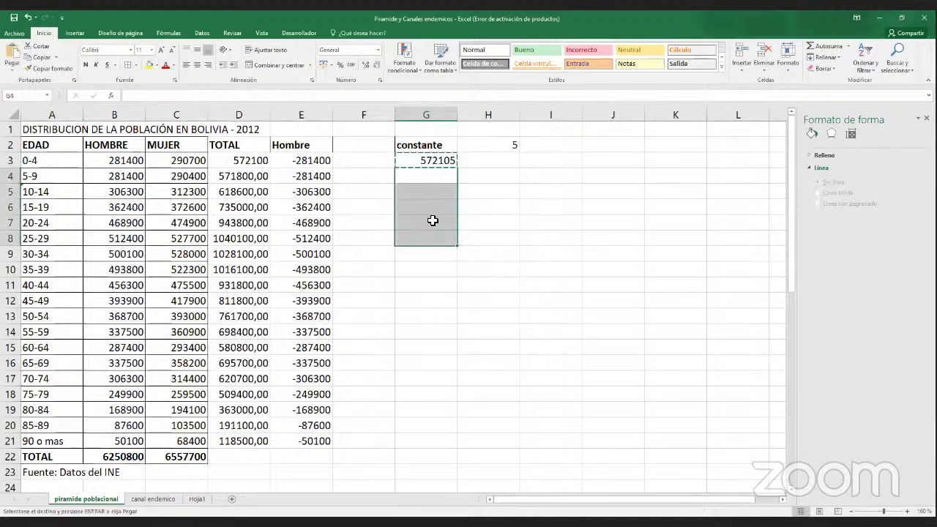
drag(255, 175, 256, 207)
drag(433, 177, 434, 437)
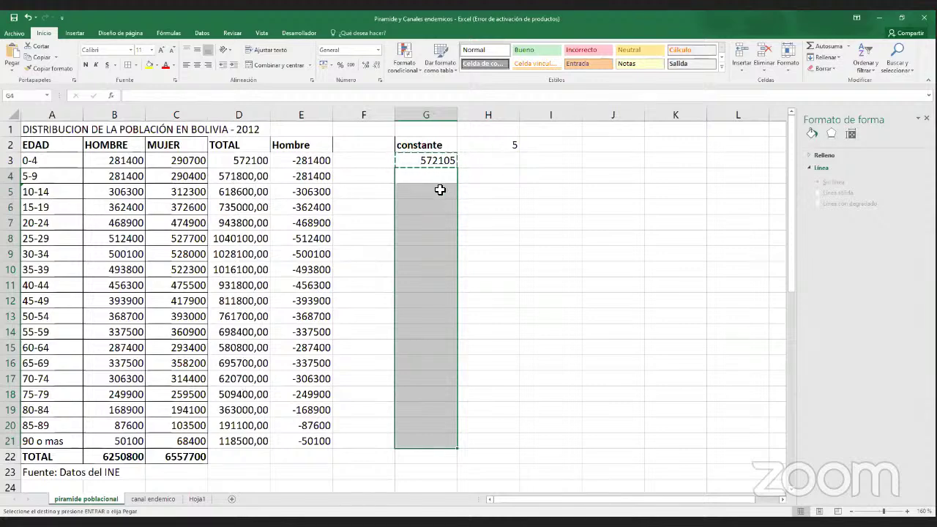
right_click(434, 192)
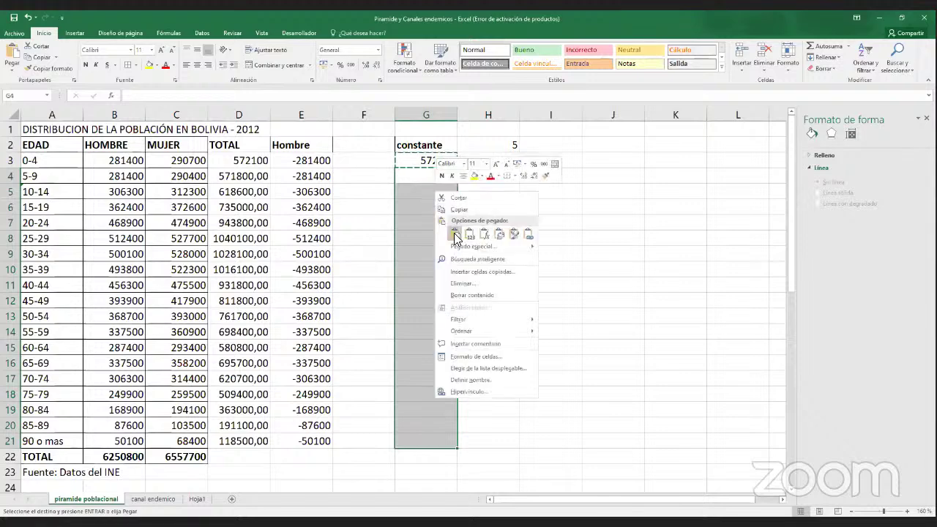
click(453, 233)
- Inspect the copied formula in G6, comparing its relative column D reference with the absolute constant reference
click(443, 223)
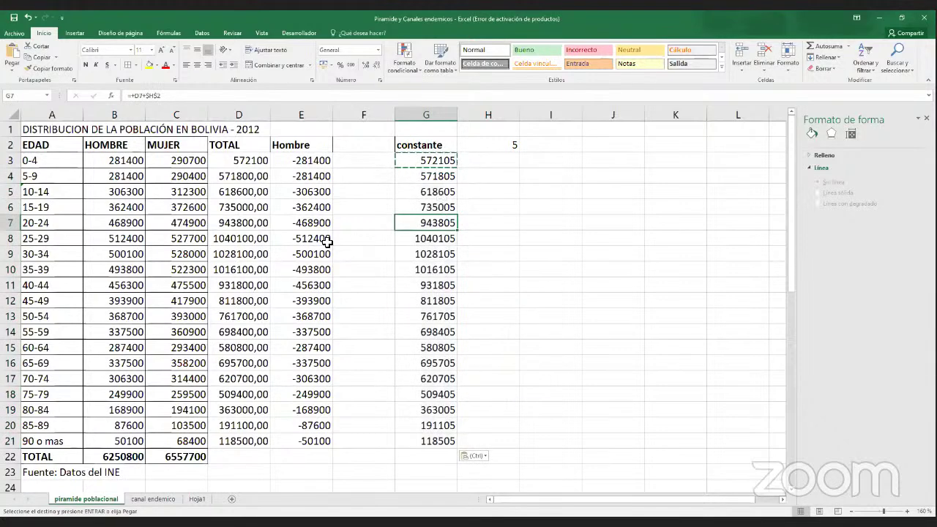
click(10, 207)
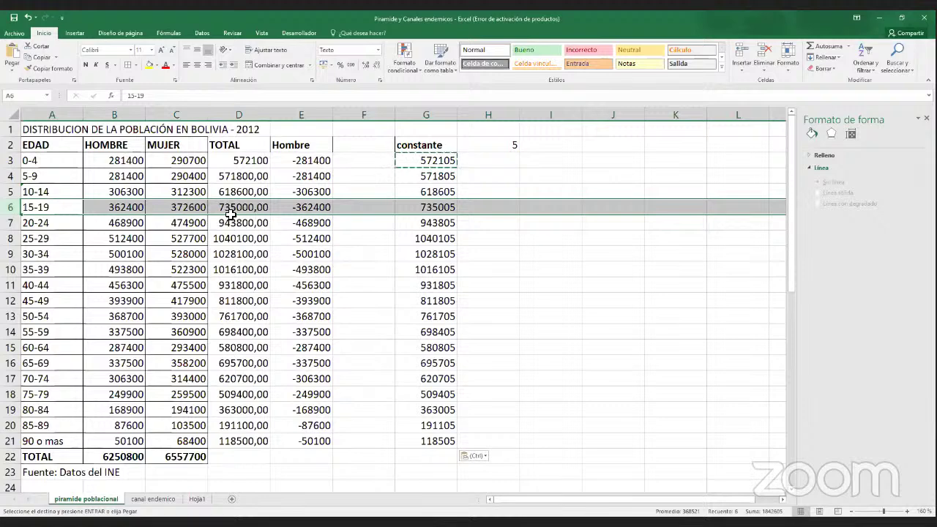
click(443, 210)
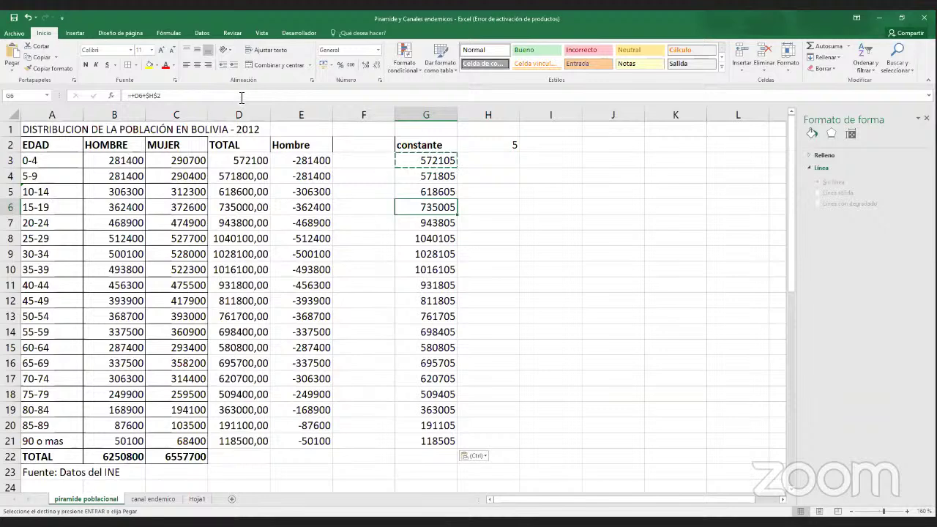
key(F2)
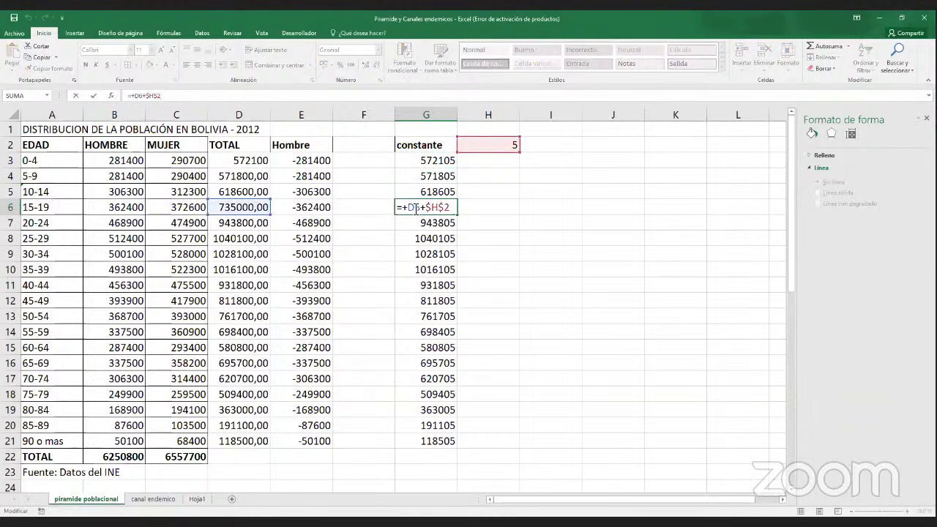
drag(421, 208, 410, 208)
drag(427, 207, 454, 199)
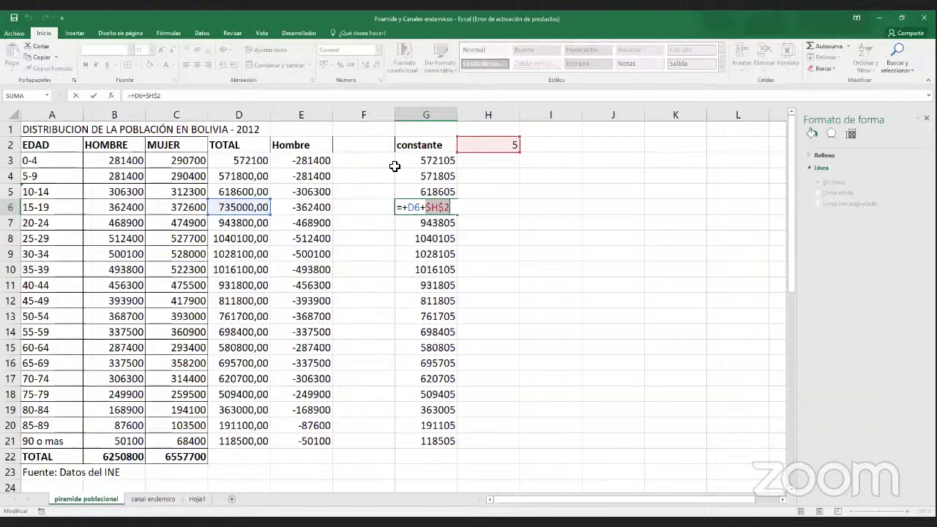
key(ctrl+Return)
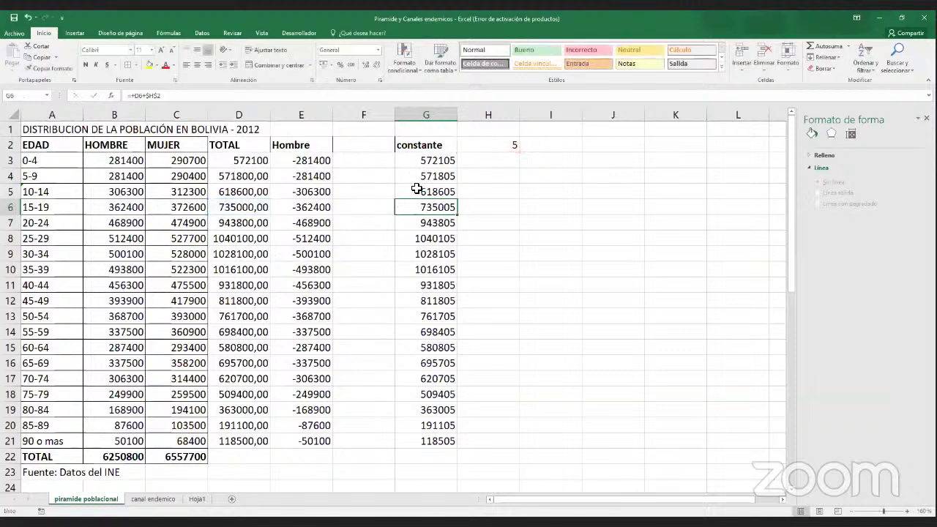
- Examine the relative and absolute references in the G17 formula and leave it without editing
click(425, 378)
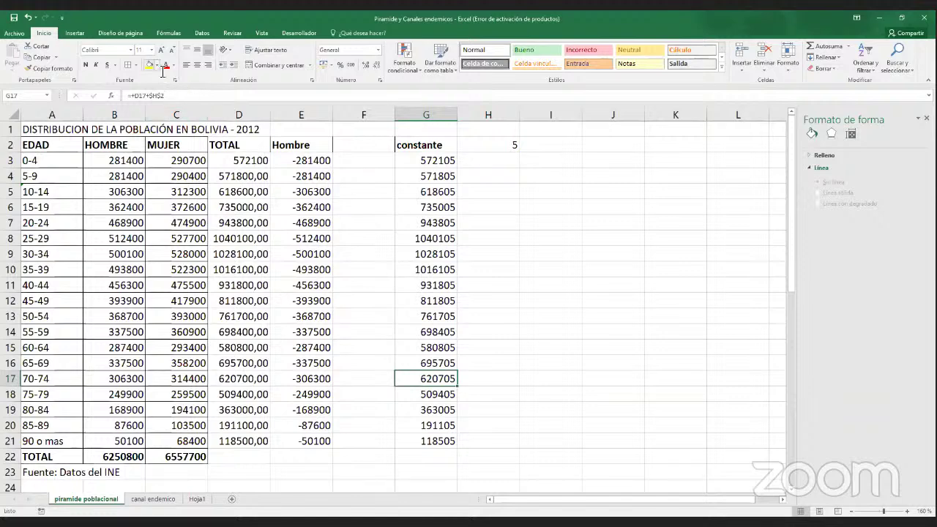
key(F2)
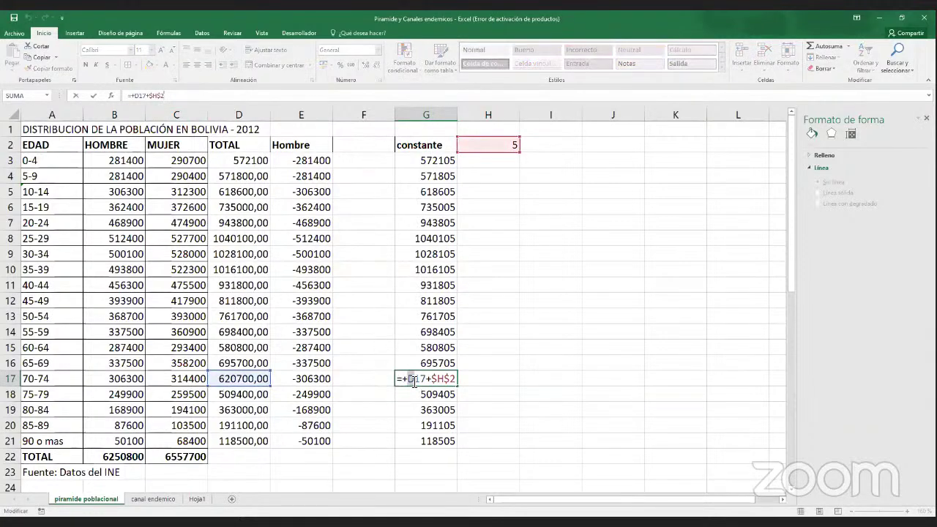
double_click(414, 380)
drag(434, 378, 457, 379)
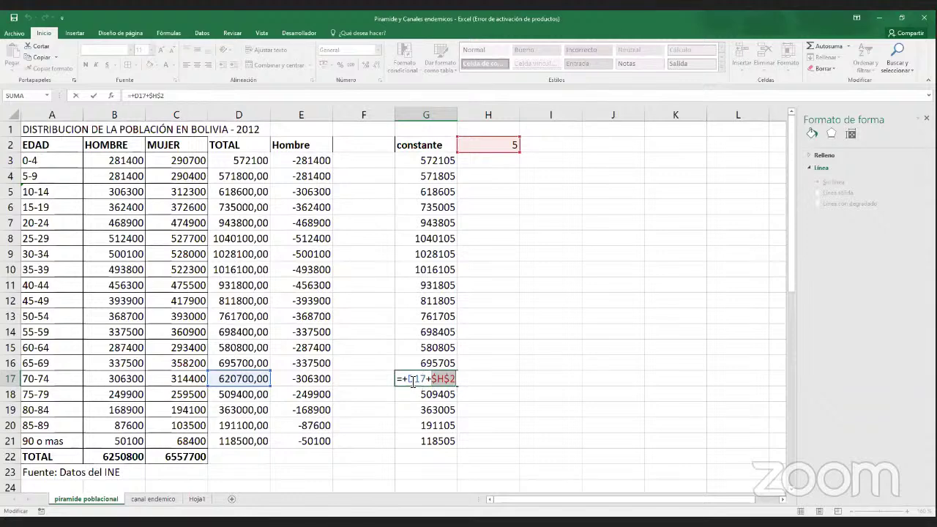
drag(410, 381, 427, 380)
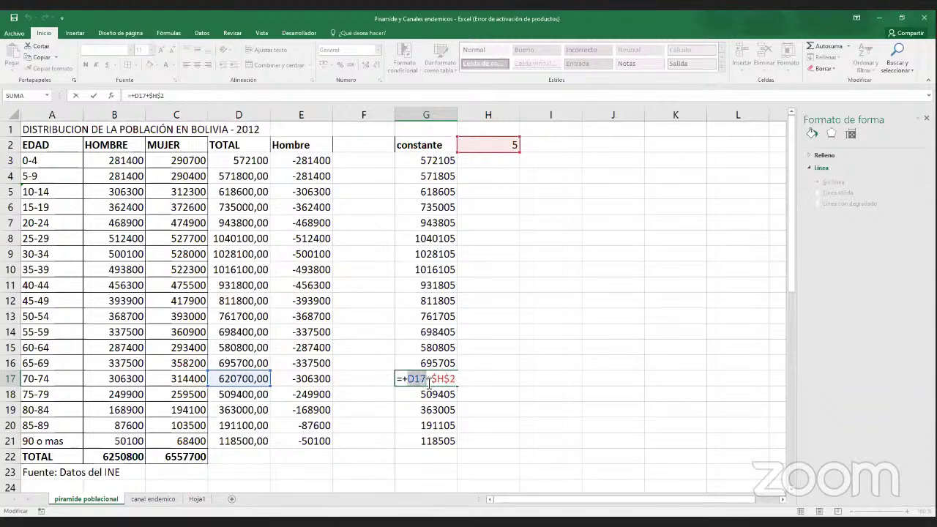
drag(433, 380, 456, 381)
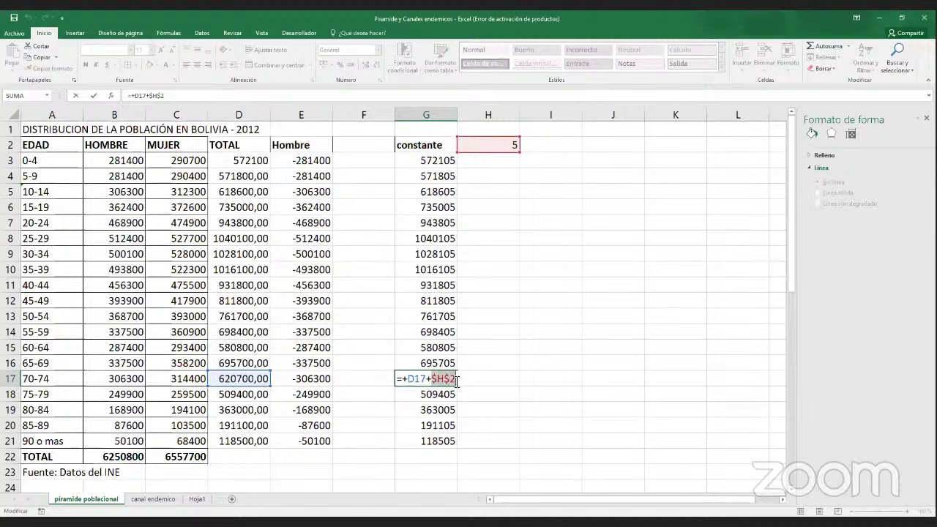
key(Escape)
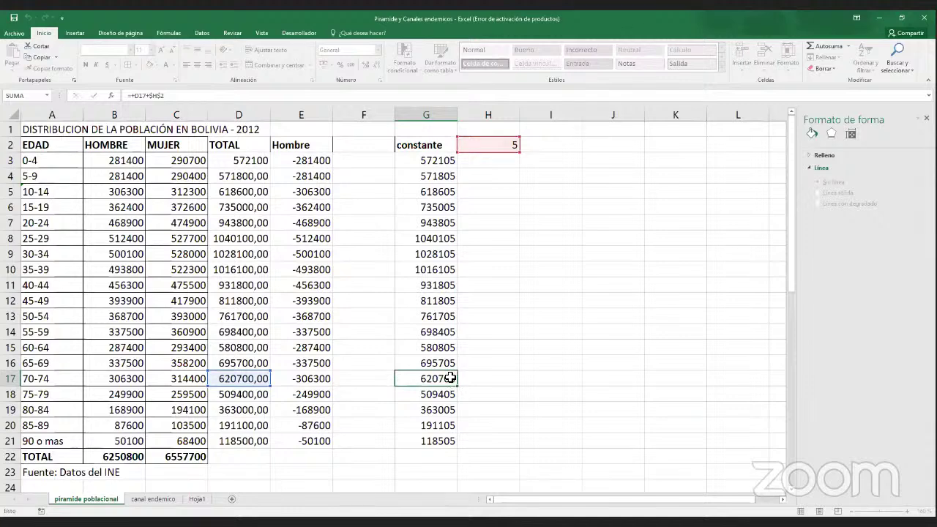
click(505, 301)
- Start an example formula in cell I9 that adds H2 and G3 with relative references
click(535, 257)
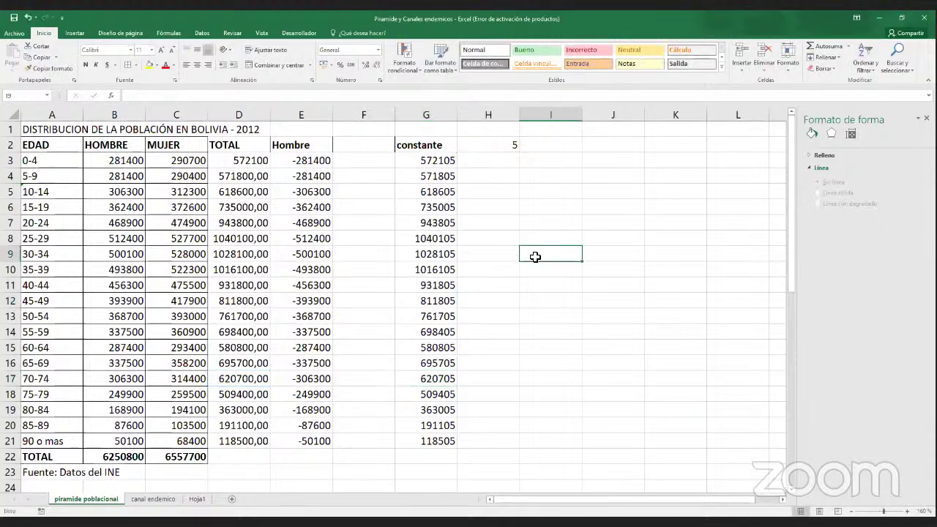
text(+)
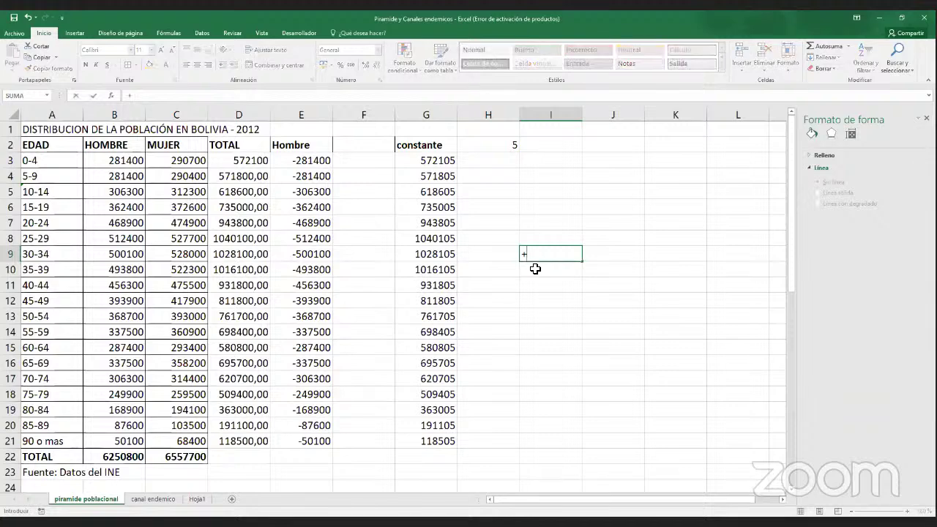
key(Left)
key(Left)
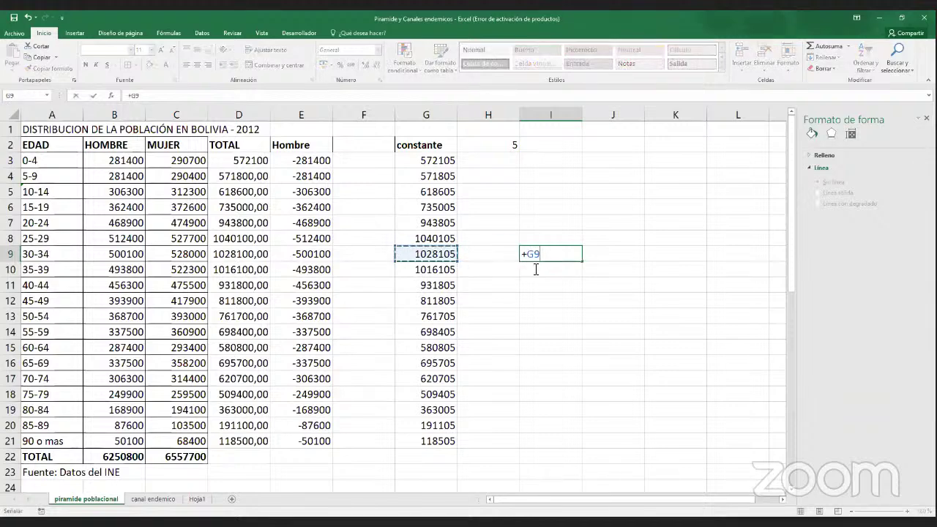
click(510, 146)
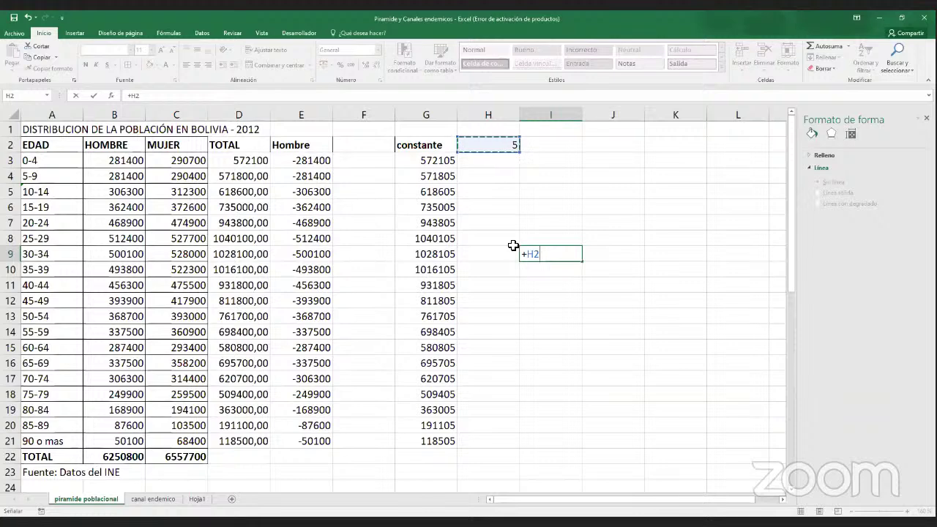
text(+)
click(440, 163)
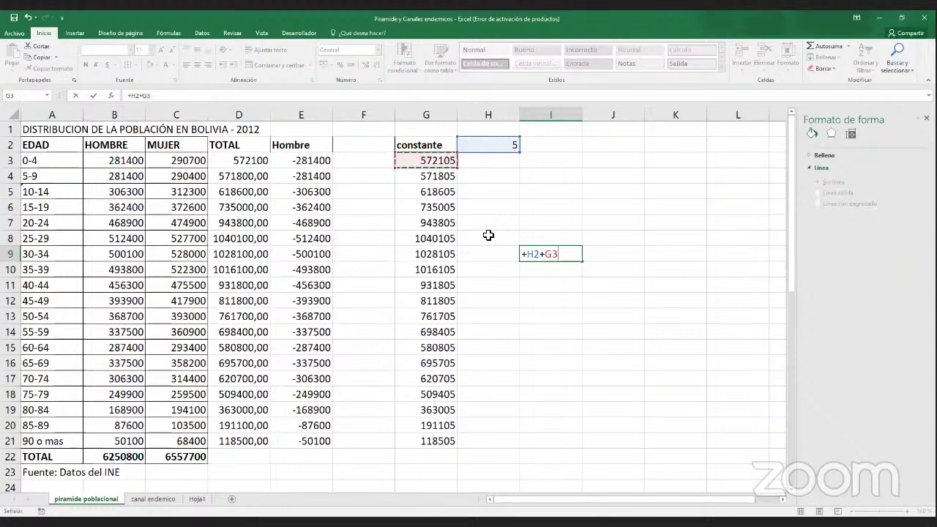
- Fix only the row of the second reference in the I9 formula as G$3 and highlight its parts
click(553, 254)
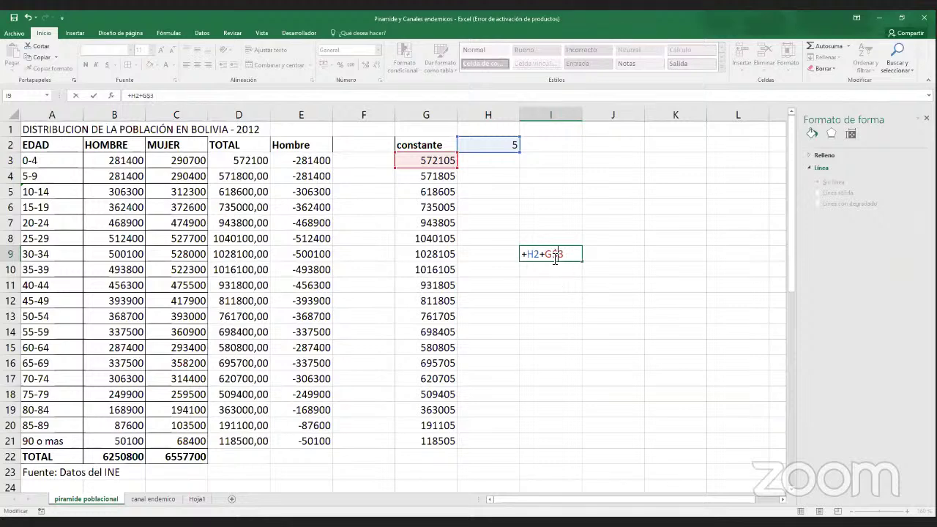
drag(564, 254, 544, 257)
click(548, 258)
double_click(557, 258)
drag(557, 258, 561, 256)
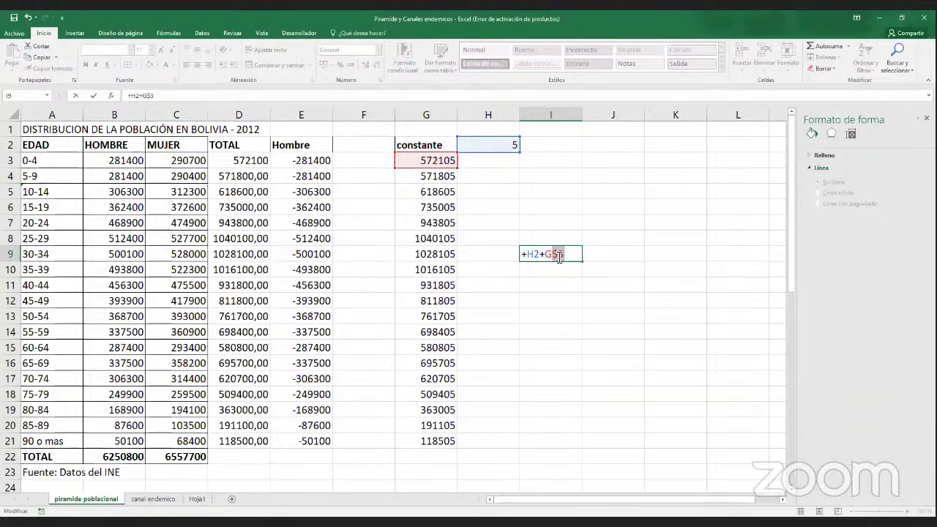
click(558, 255)
key(shift+Left)
- Change the I9 example formula to column-fixed mixed references, reading +$H2+$G3
click(545, 254)
text($)
key(Right)
key(Delete)
text($H)
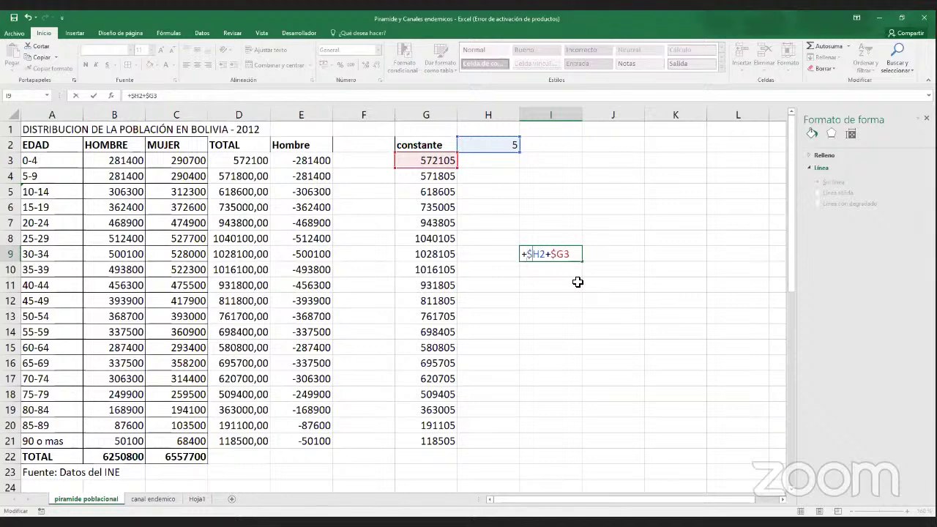
- Rework the I9 example to +$H2+G$3 and highlight the fixed column and fixed row parts
text($2+$)
key(BackSpace)
key(BackSpace)
double_click(539, 254)
drag(542, 254, 546, 256)
drag(551, 255, 557, 255)
drag(559, 255, 569, 265)
key(Right)
key(shift+Left)
double_click(571, 255)
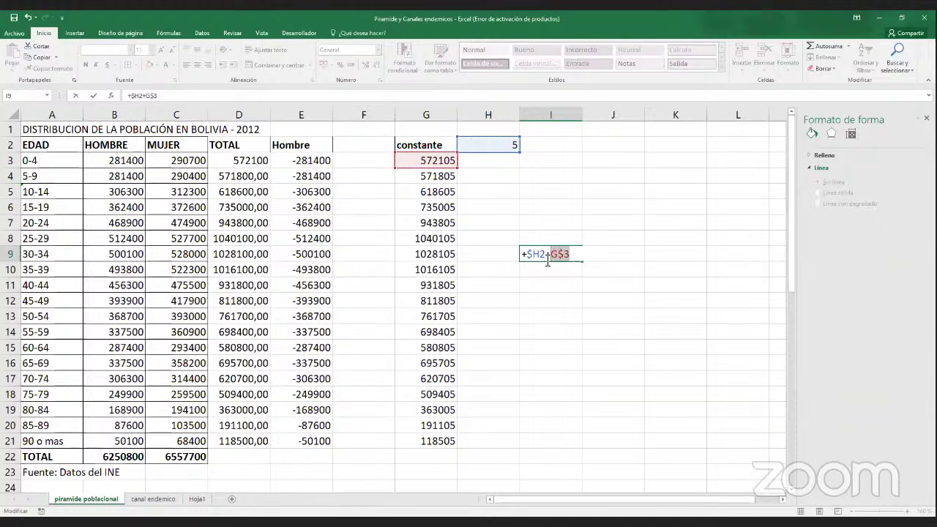
- Make the H2 reference fully absolute as $H$2 beside the mixed G$3, and discard the I9 example formula
drag(546, 256, 530, 256)
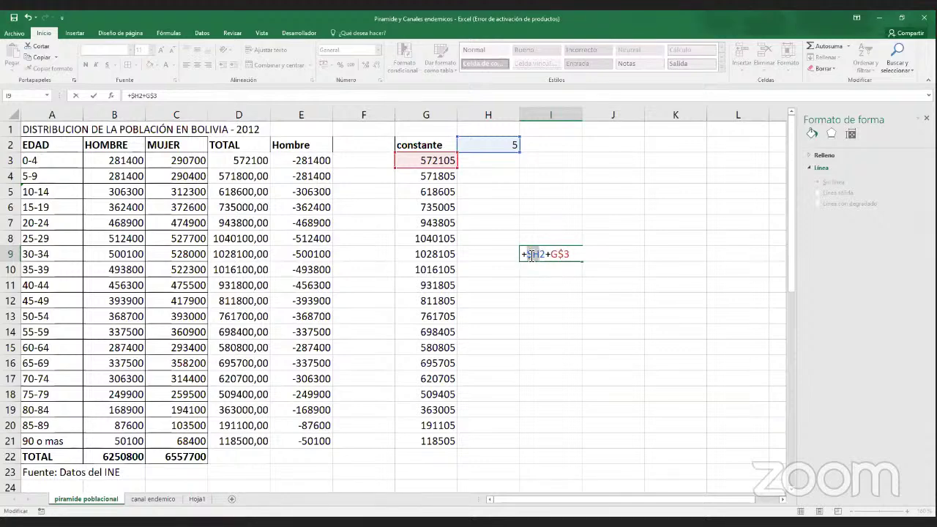
drag(559, 256, 570, 256)
key(Left)
key(Left)
key(Left)
text($)
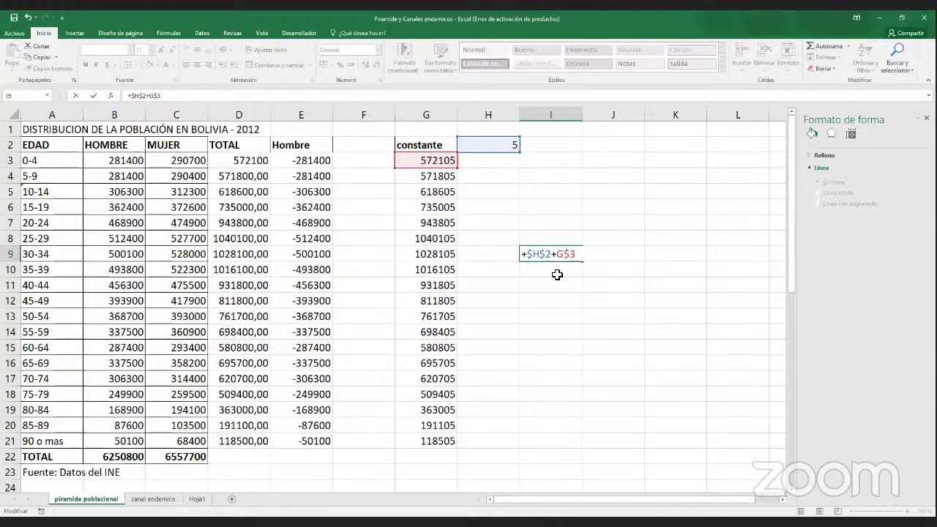
key(Escape)
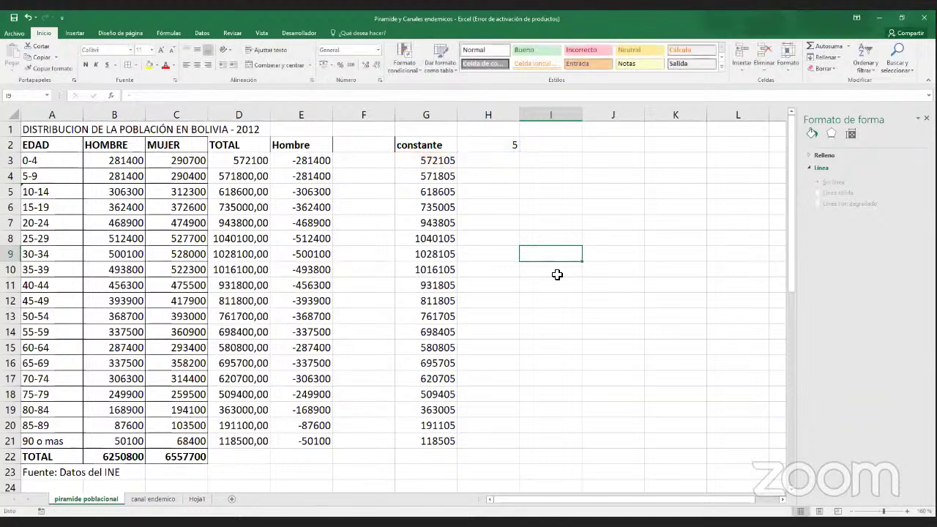
- Clear the constant example from G2:H21, including its heading, value and calculated results
click(527, 225)
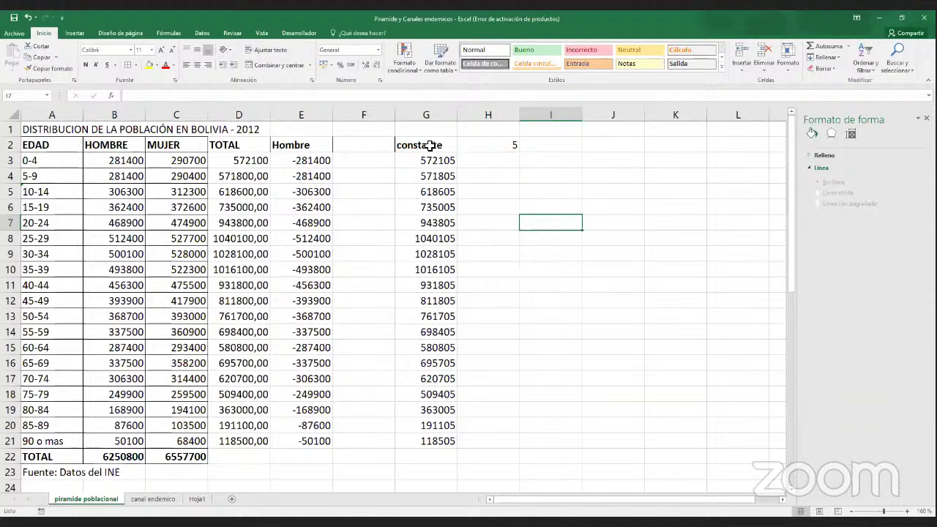
drag(448, 147, 493, 446)
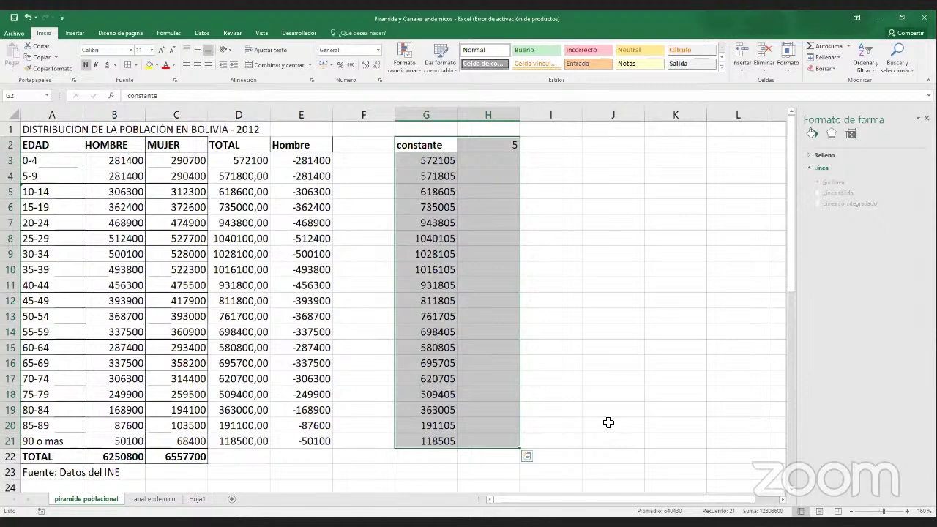
key(Delete)
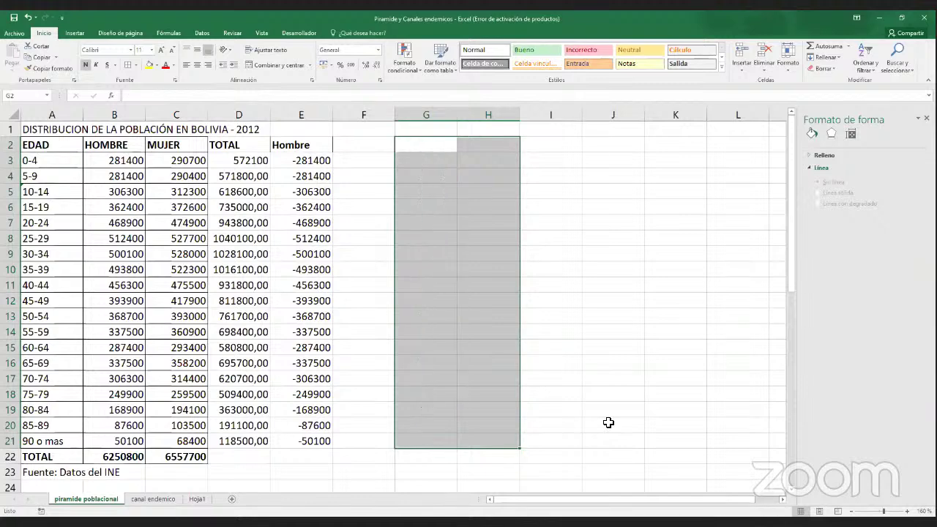
click(608, 422)
click(415, 209)
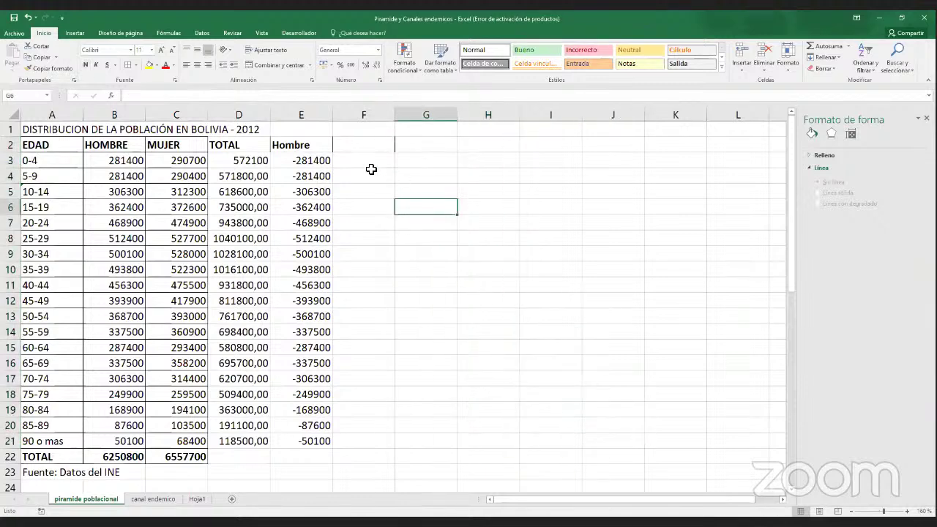
- Hide the TOTAL and negated Hombre columns, D and E
click(255, 116)
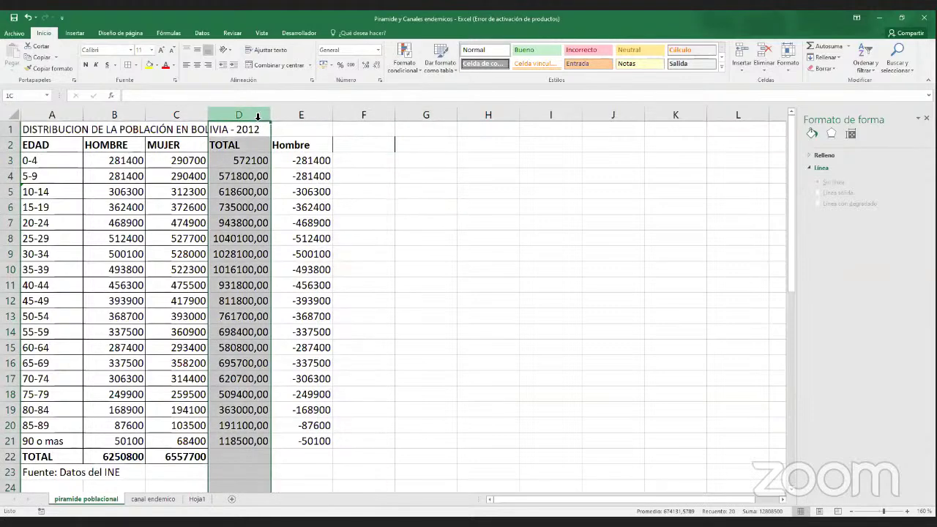
shift+click(300, 116)
right_click(300, 116)
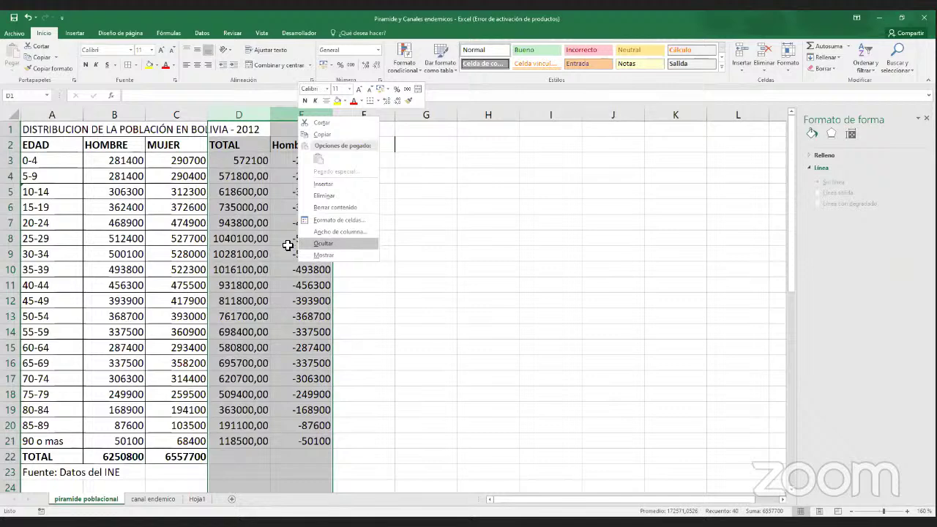
click(323, 243)
click(287, 241)
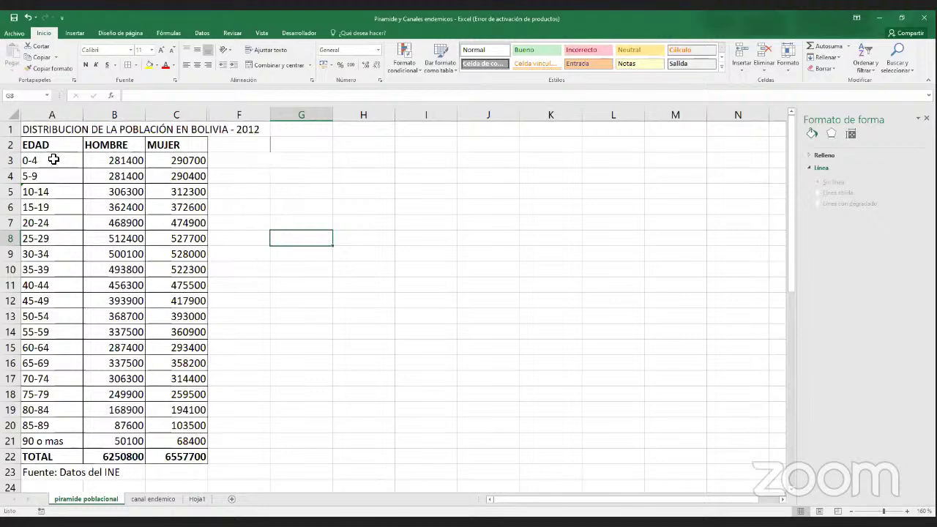
- Highlight the original age, male and female data, and unhide columns D and E between C and F
drag(59, 148, 74, 443)
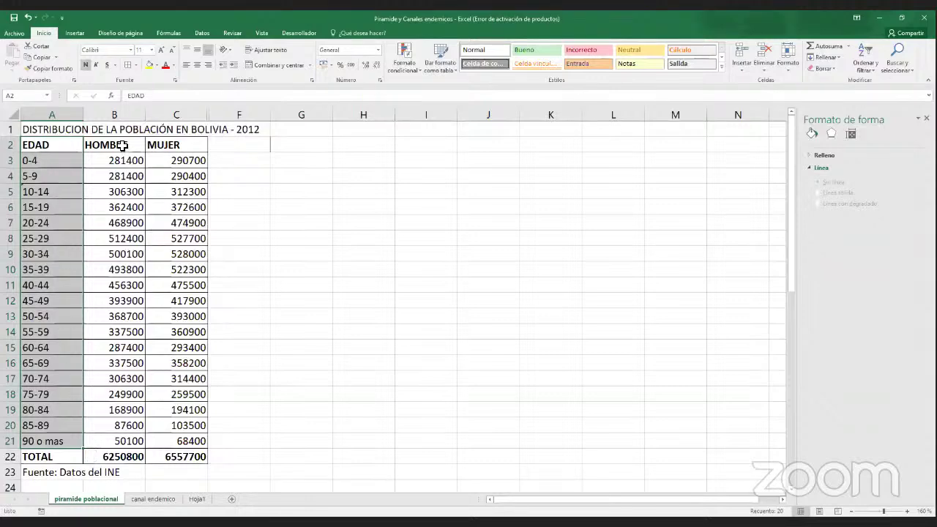
drag(123, 148, 134, 210)
drag(151, 275, 188, 440)
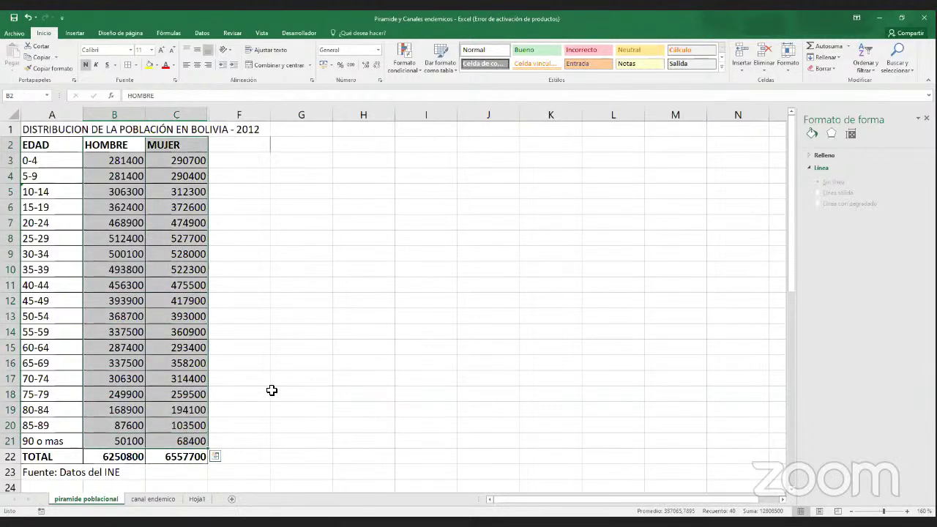
click(122, 117)
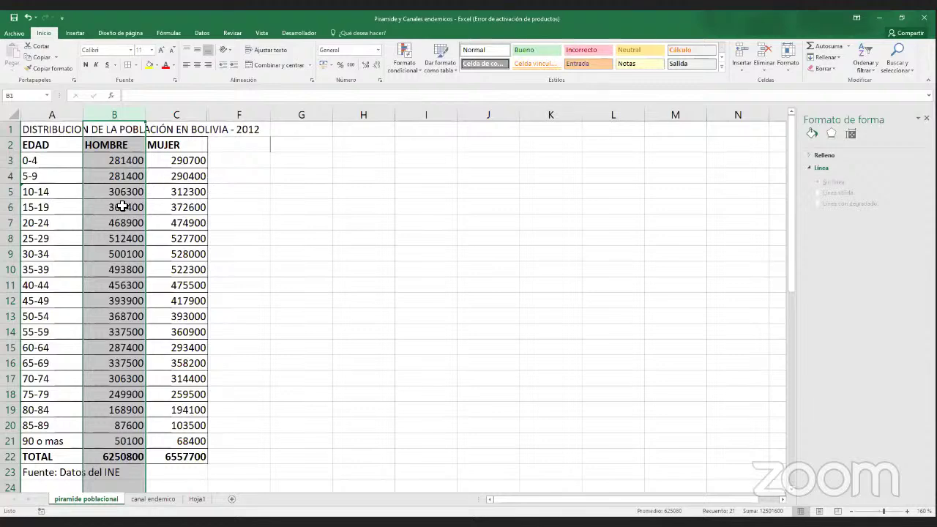
drag(202, 116, 227, 117)
right_click(227, 116)
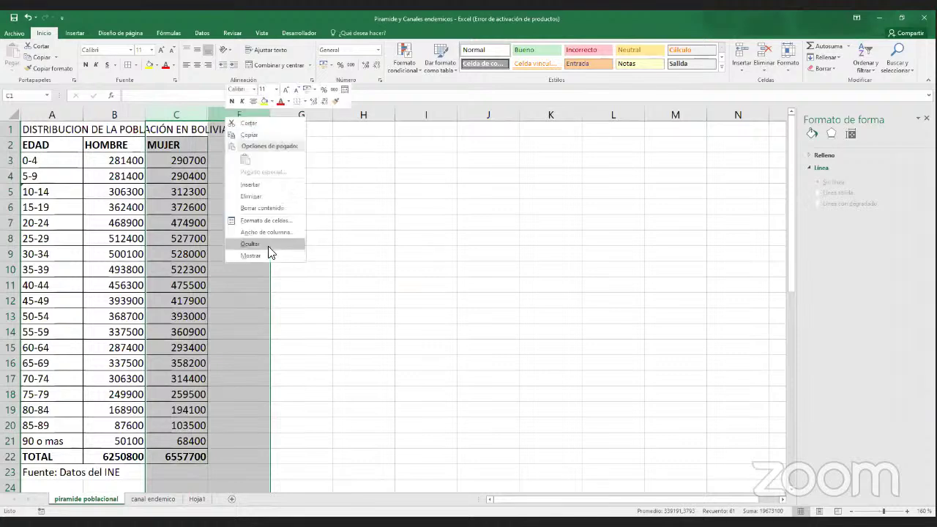
click(266, 256)
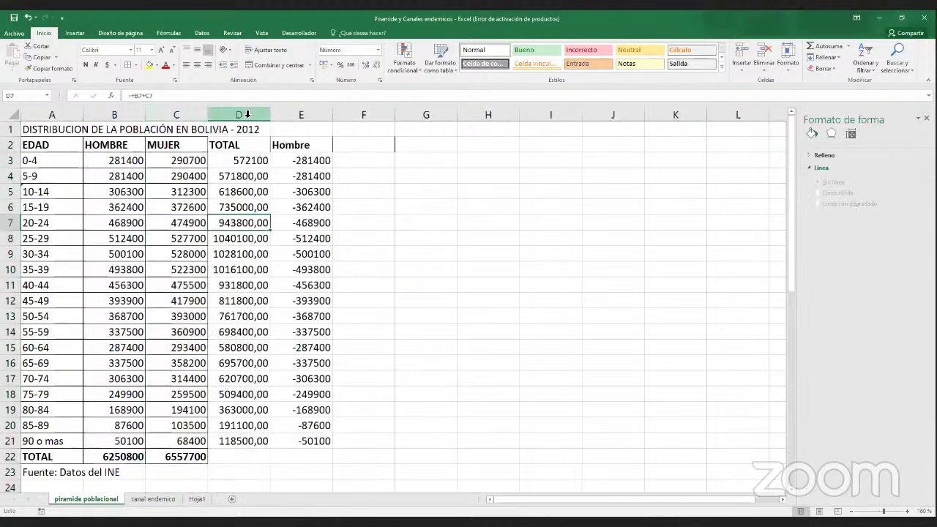
- Review the row totals in column D and the HOMBRE and MUJER sum formulas in row 22
click(238, 115)
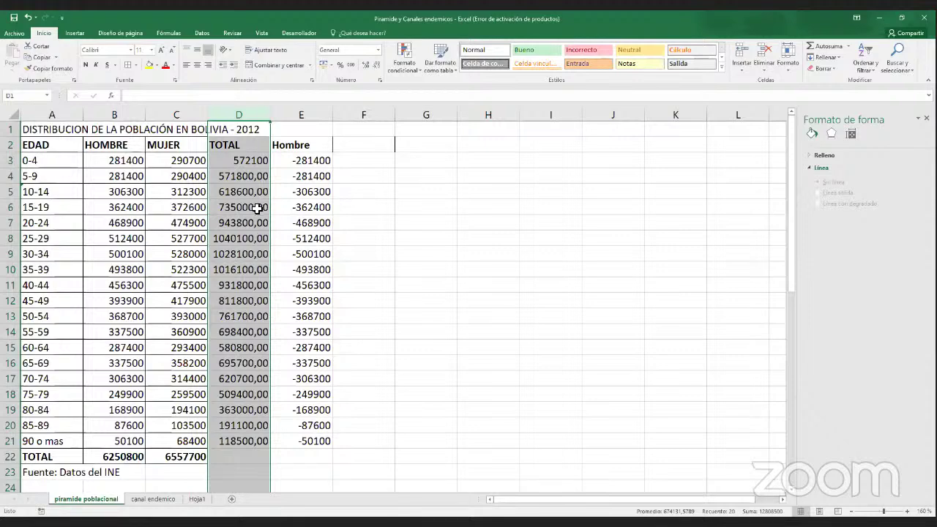
click(253, 163)
click(253, 179)
click(254, 195)
click(253, 210)
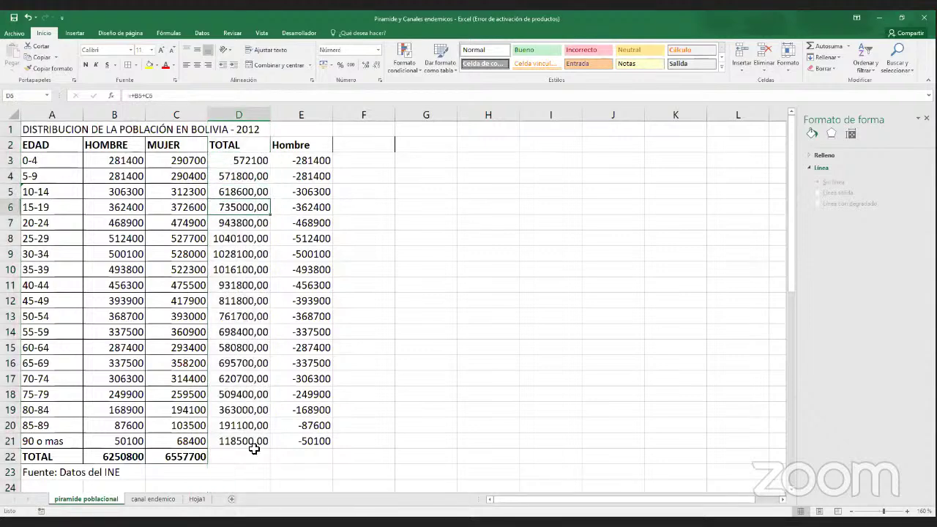
click(109, 458)
click(166, 459)
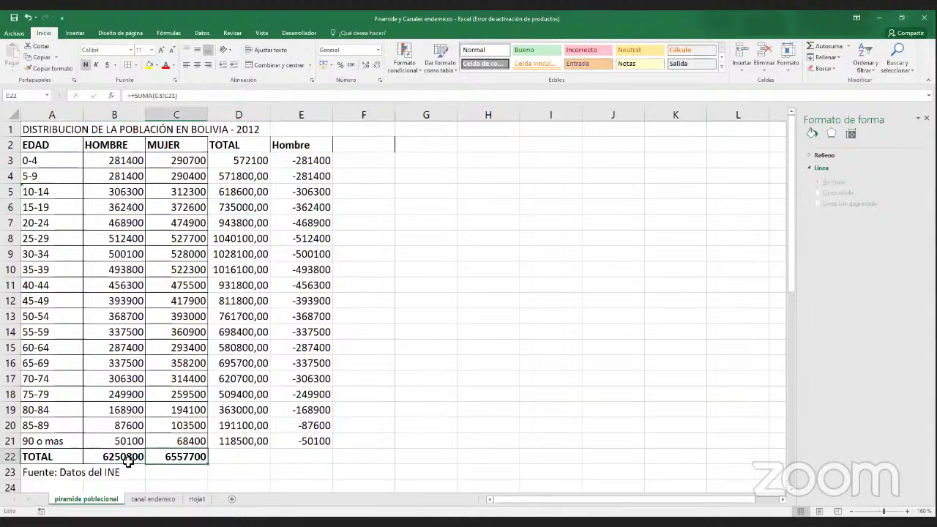
click(127, 458)
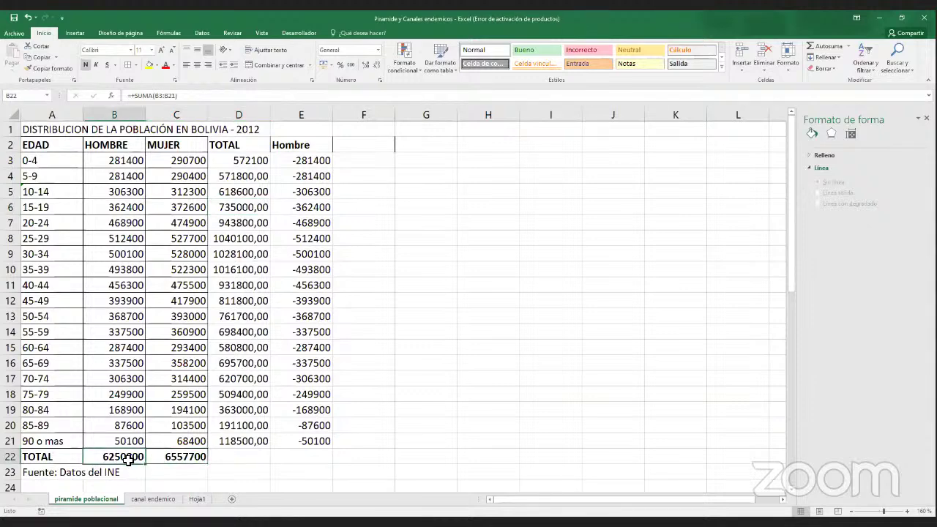
click(19, 458)
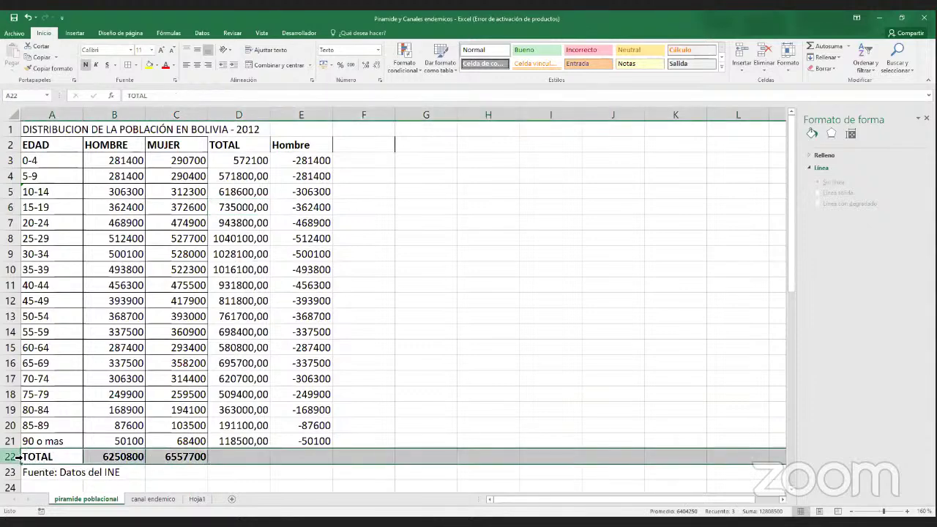
click(253, 116)
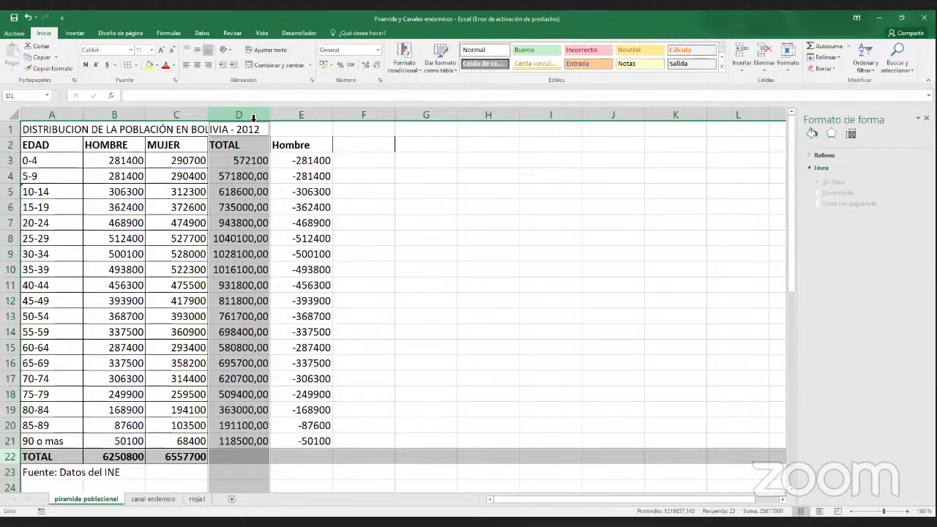
- Review the pyramid's source data by highlighting the EDAD, MUJER and negated Hombre ranges from row 2 to 21
drag(63, 149, 55, 442)
drag(180, 150, 191, 440)
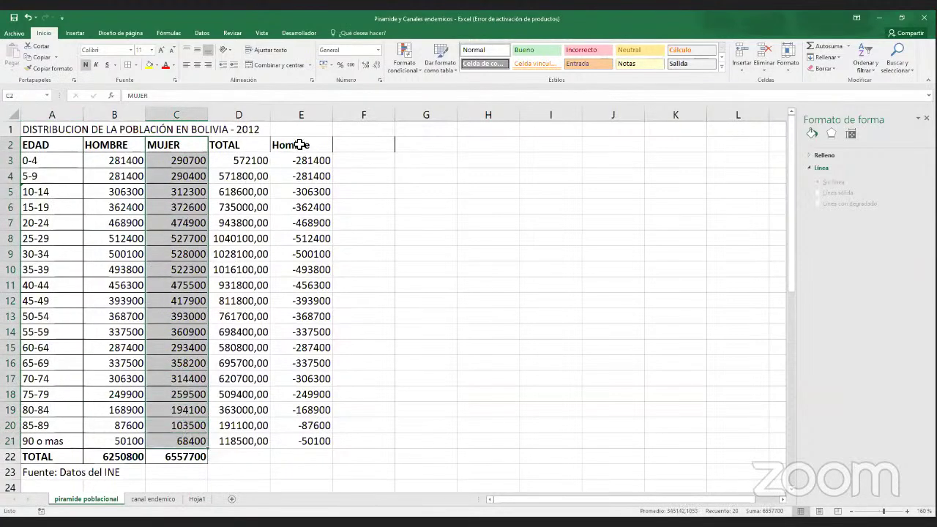
drag(299, 144, 318, 440)
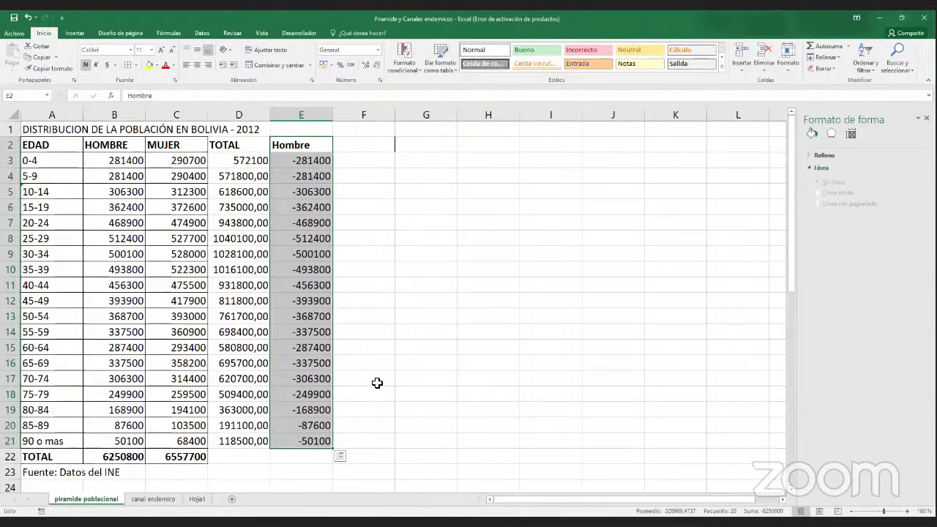
drag(375, 328, 372, 280)
click(373, 222)
click(372, 192)
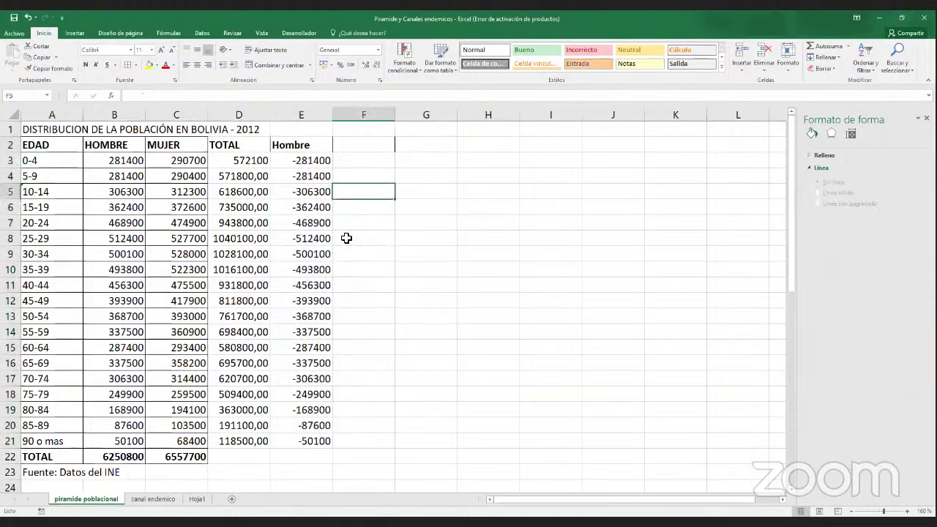
click(63, 116)
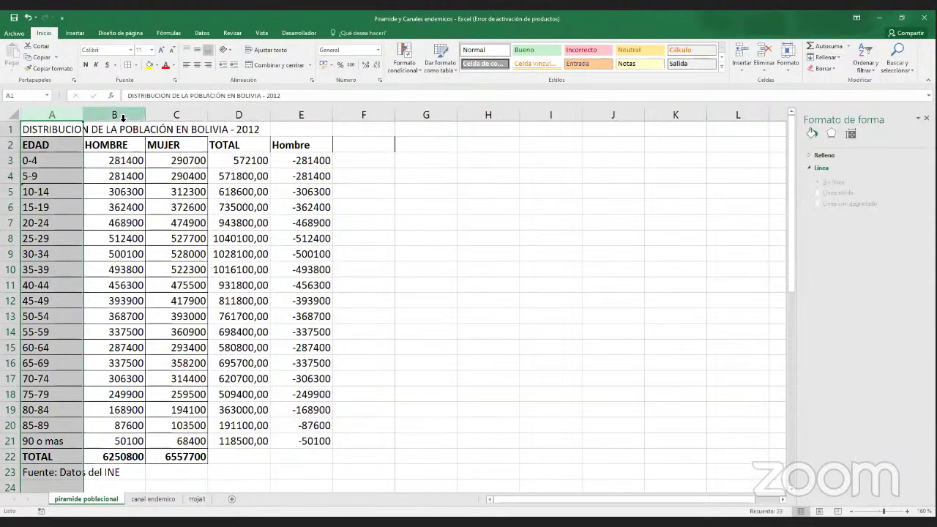
click(175, 115)
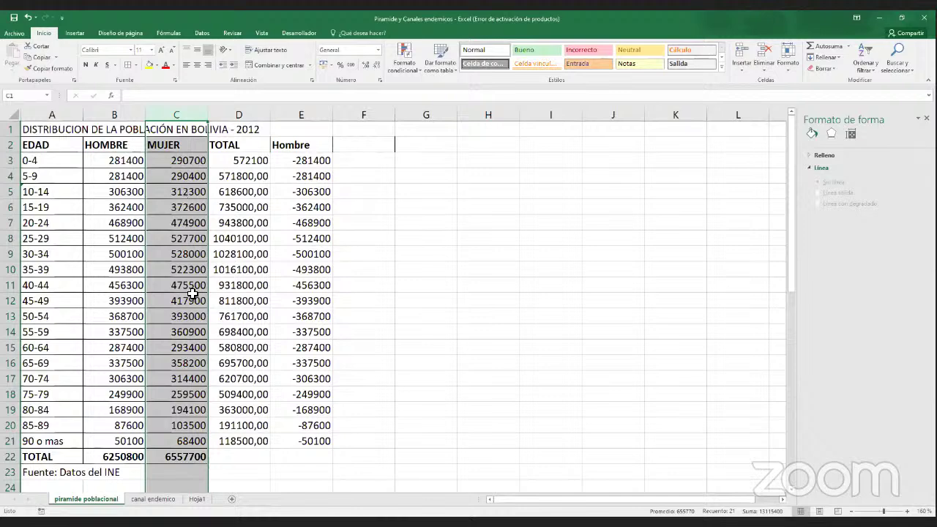
- Compare the whole table block A2:E21 with the separate EDAD, MUJER and negated Hombre columns needed for the pyramid
click(302, 115)
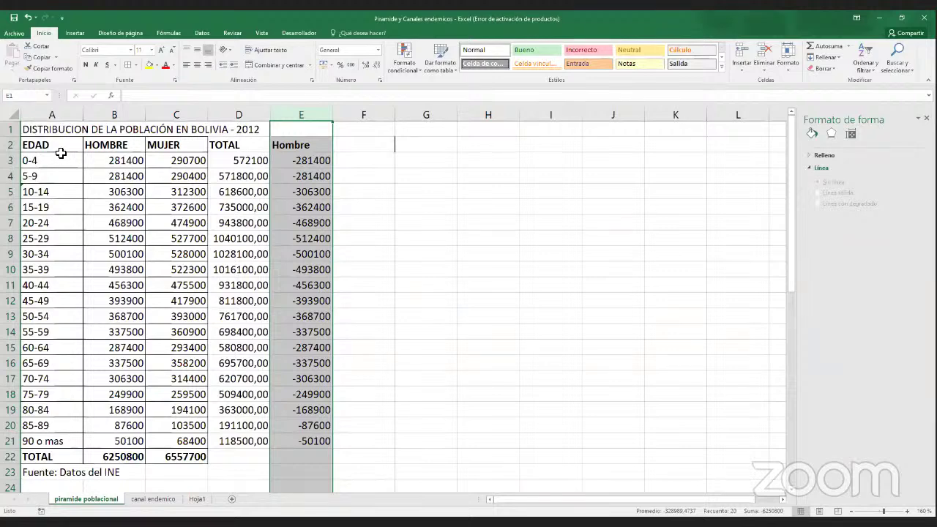
drag(59, 150, 310, 439)
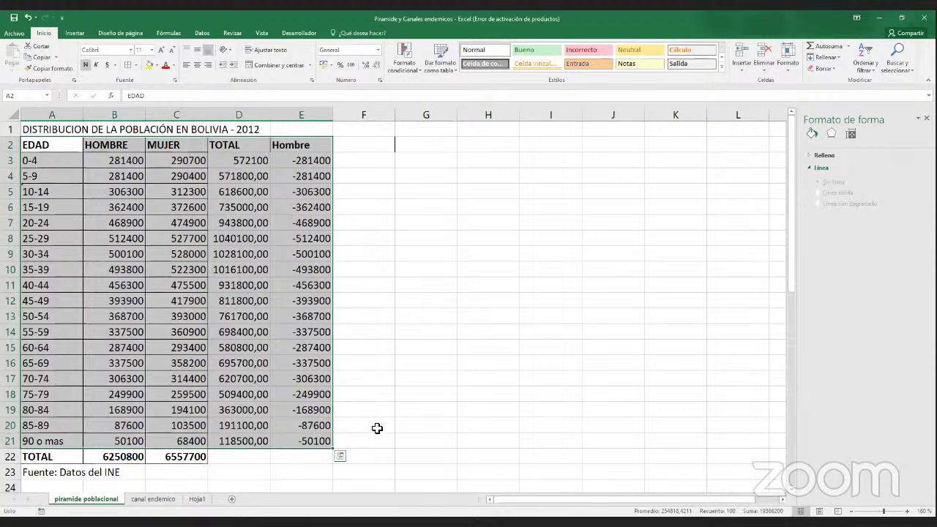
click(387, 352)
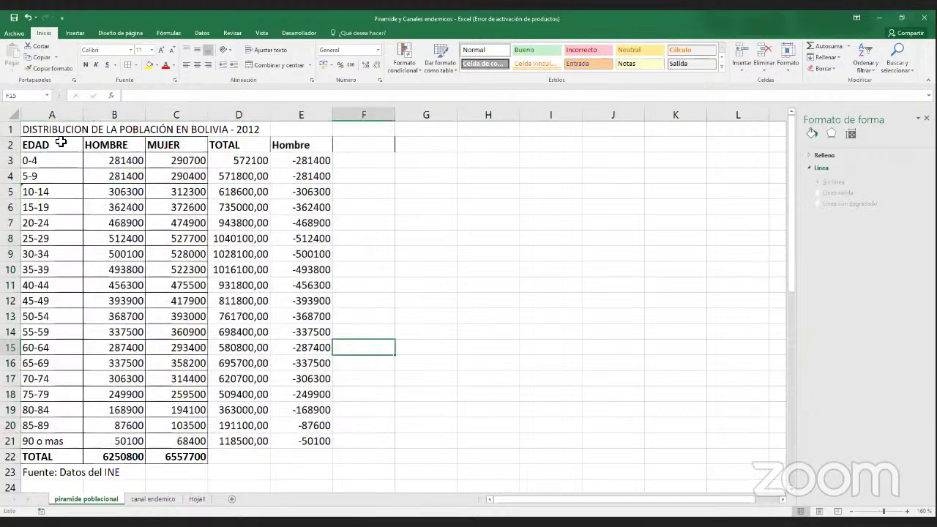
drag(58, 144, 64, 224)
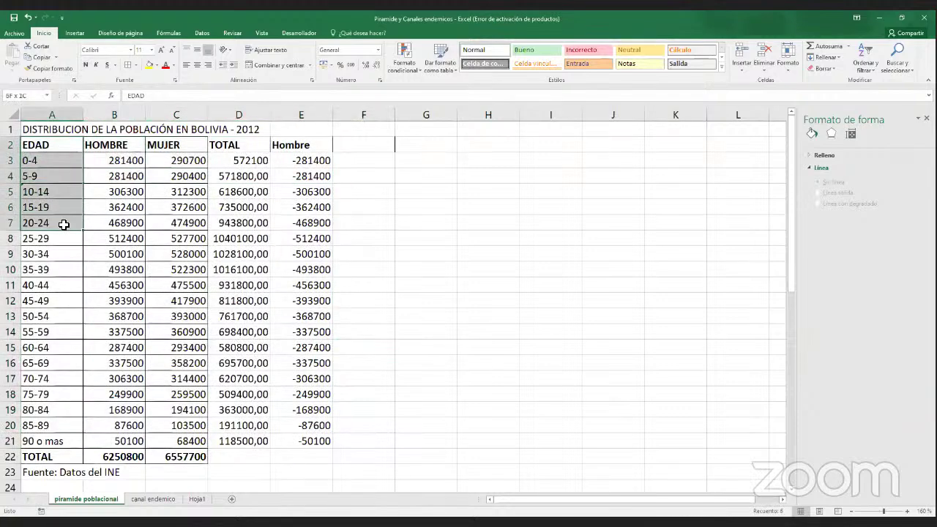
drag(168, 150, 189, 300)
drag(68, 146, 63, 368)
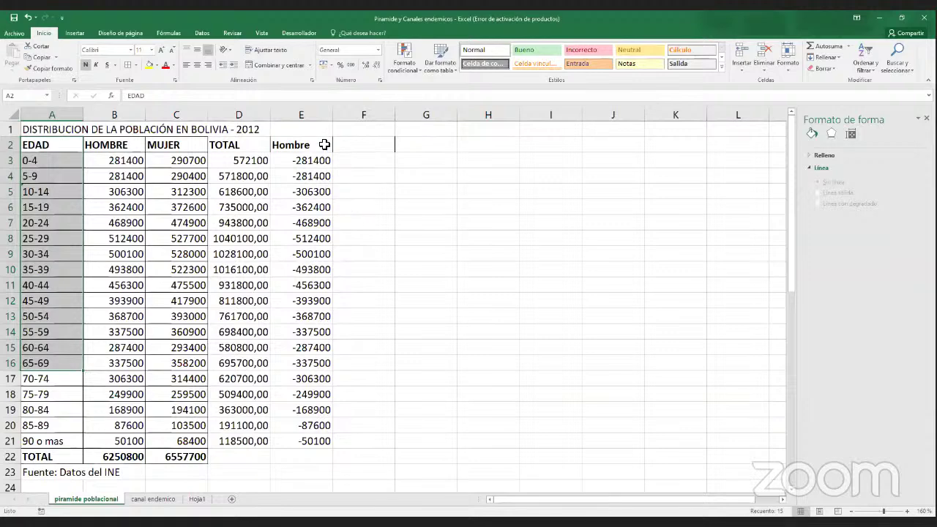
drag(320, 142, 297, 365)
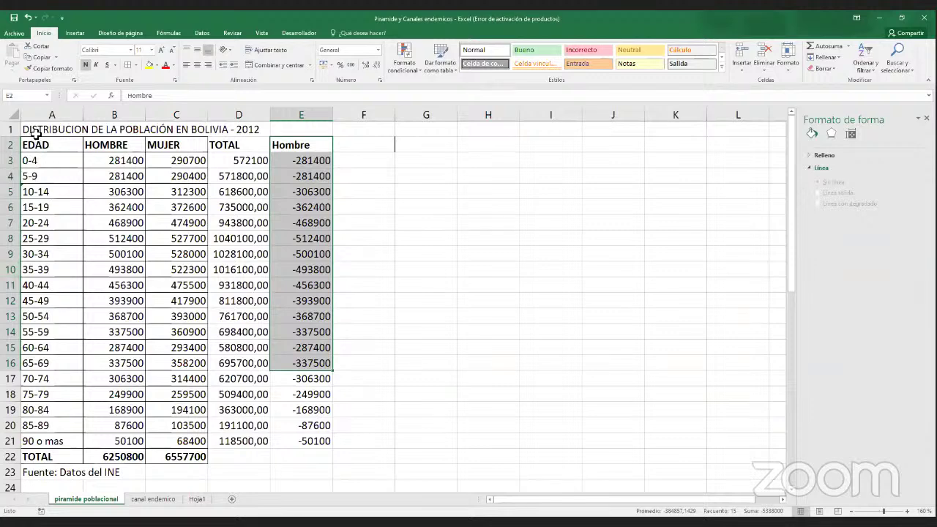
- Try a clustered bar chart of the whole table range A2:E21 and delete it again
drag(40, 145, 300, 441)
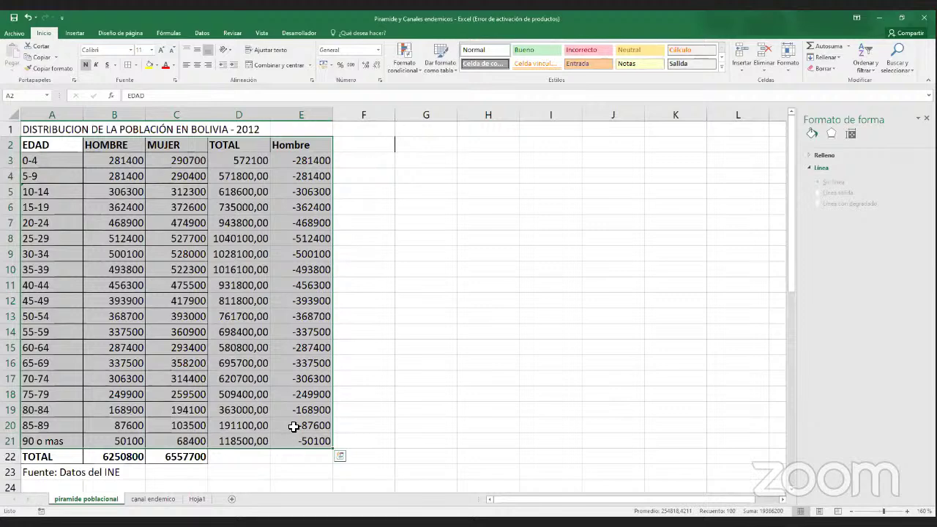
click(74, 33)
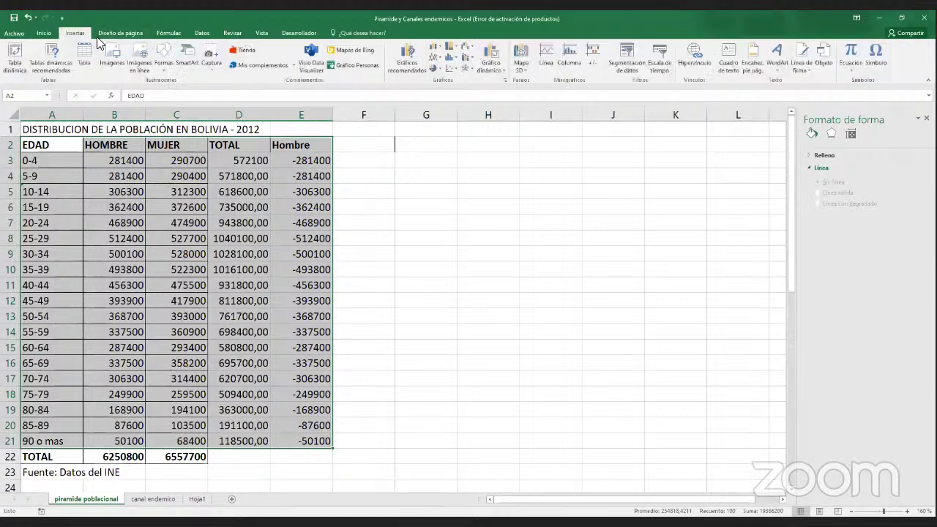
click(504, 80)
click(408, 140)
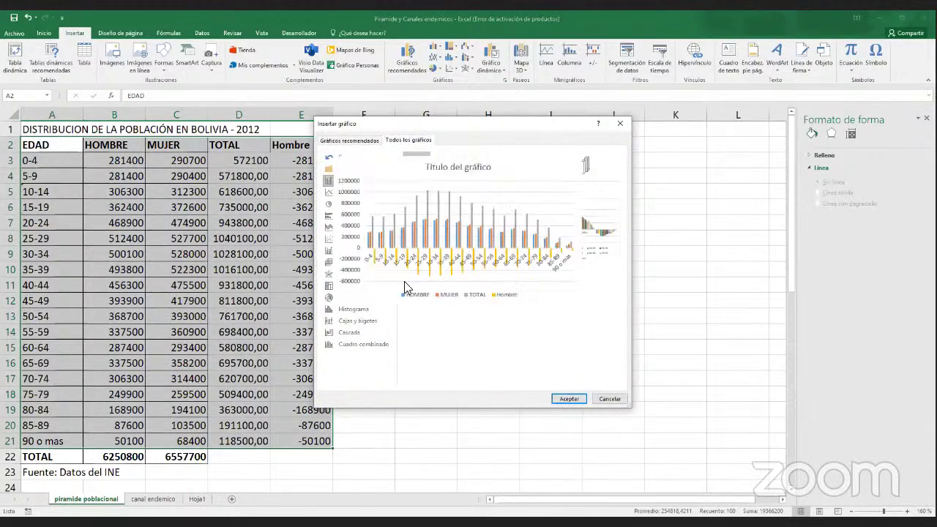
click(345, 215)
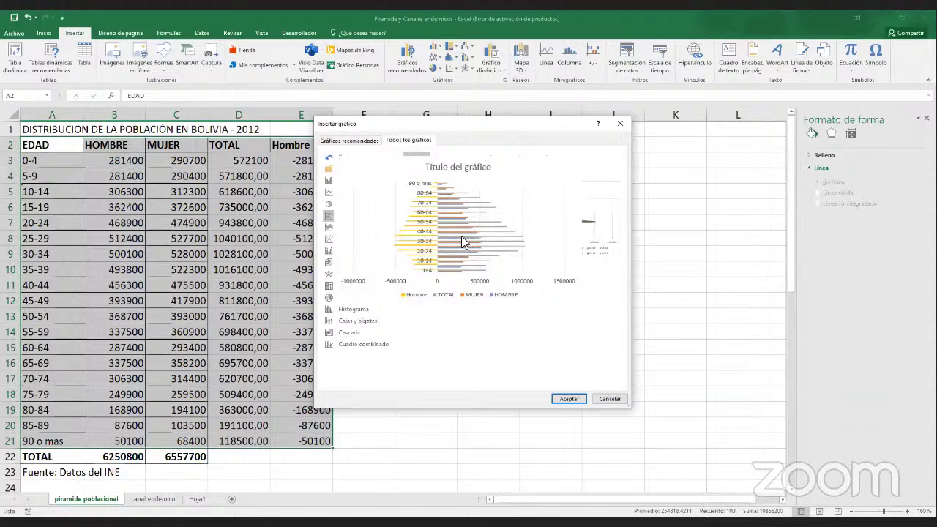
click(568, 399)
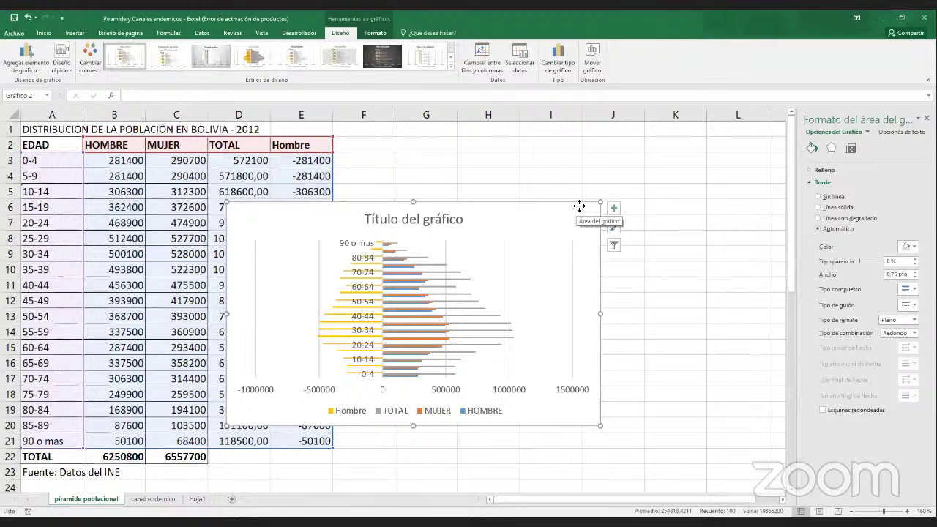
key(Delete)
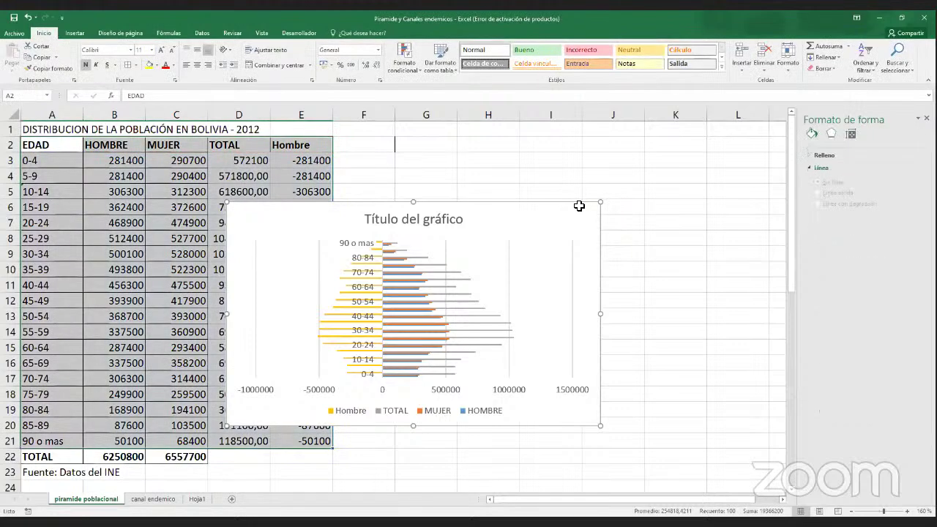
click(434, 216)
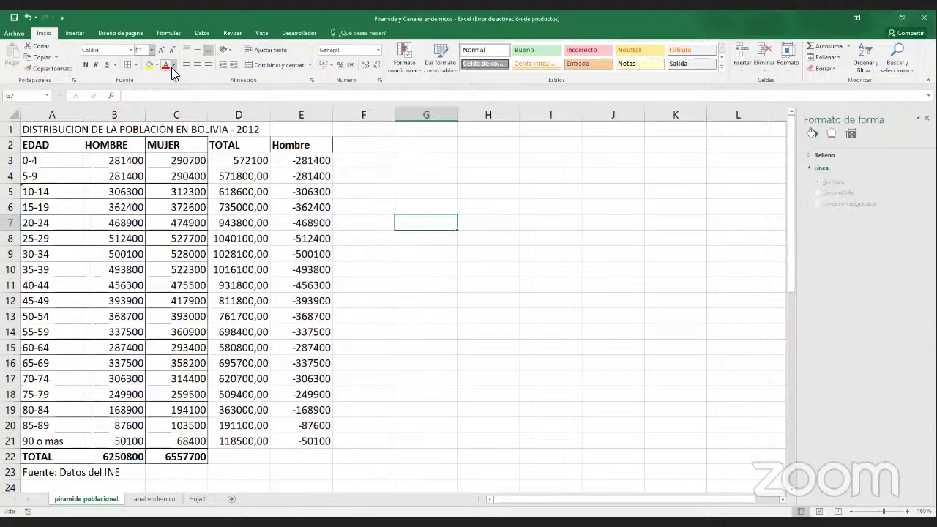
text(30)
key(Return)
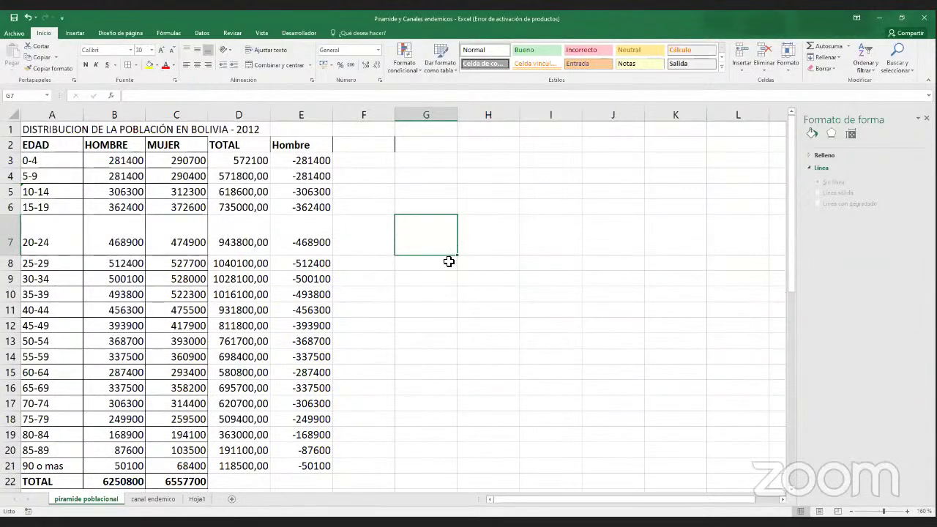
key(ctrl+z)
- Enter the label "control" in cell G1 with font size 30
key(Up)
key(Up)
key(Up)
key(Up)
key(Up)
key(Up)
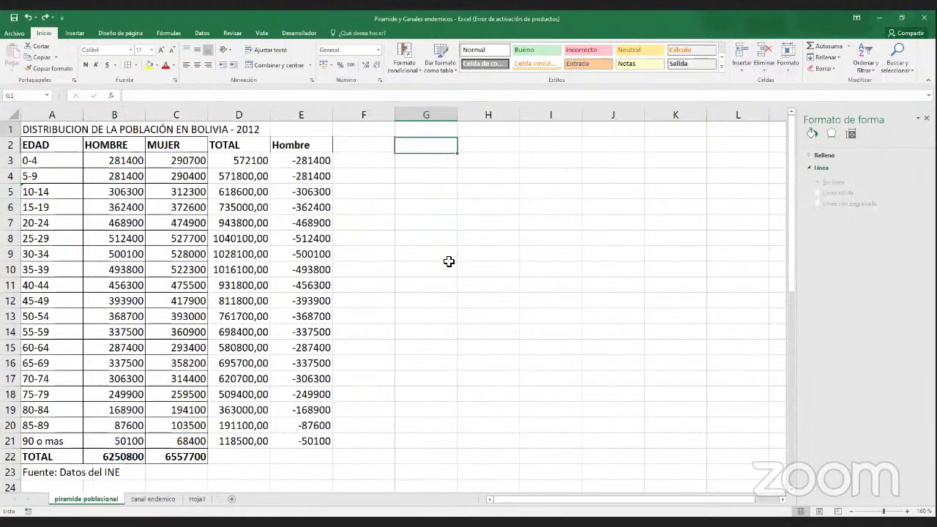
click(150, 50)
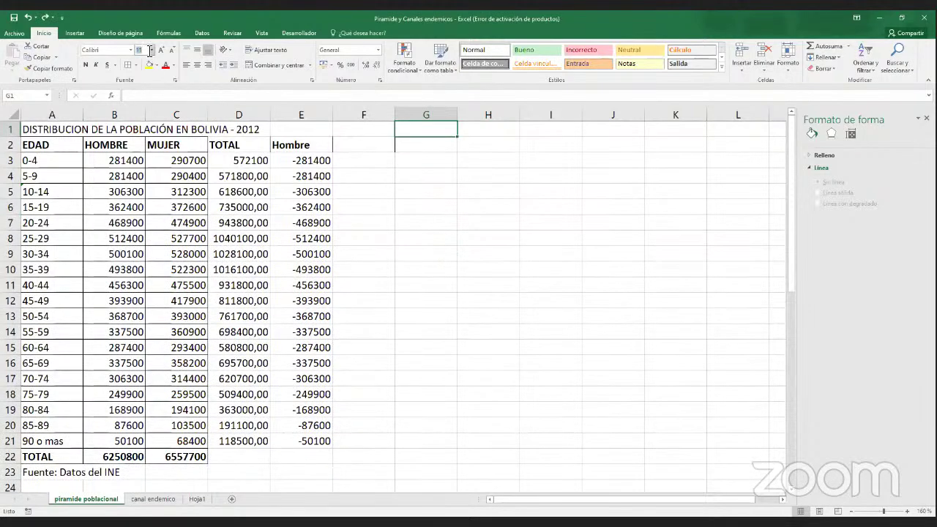
text(30)
key(Return)
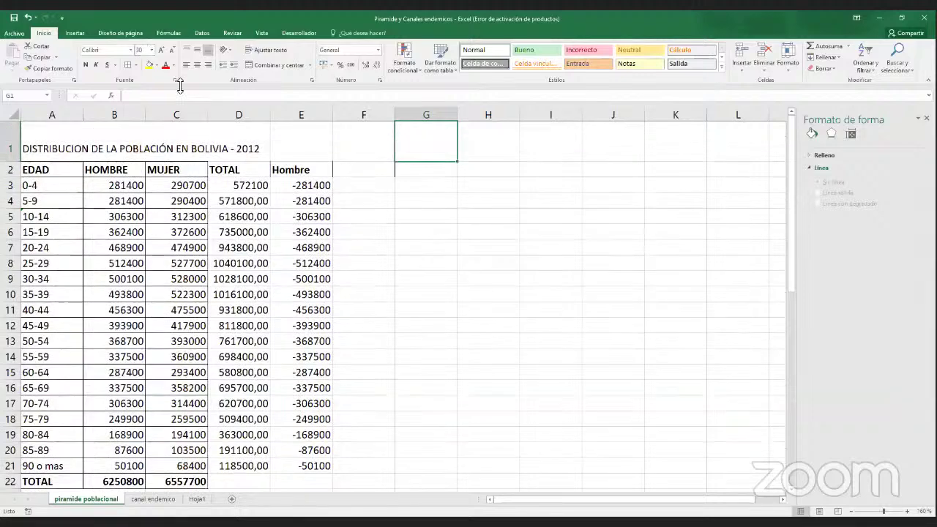
text(contro)
key(BackSpace)
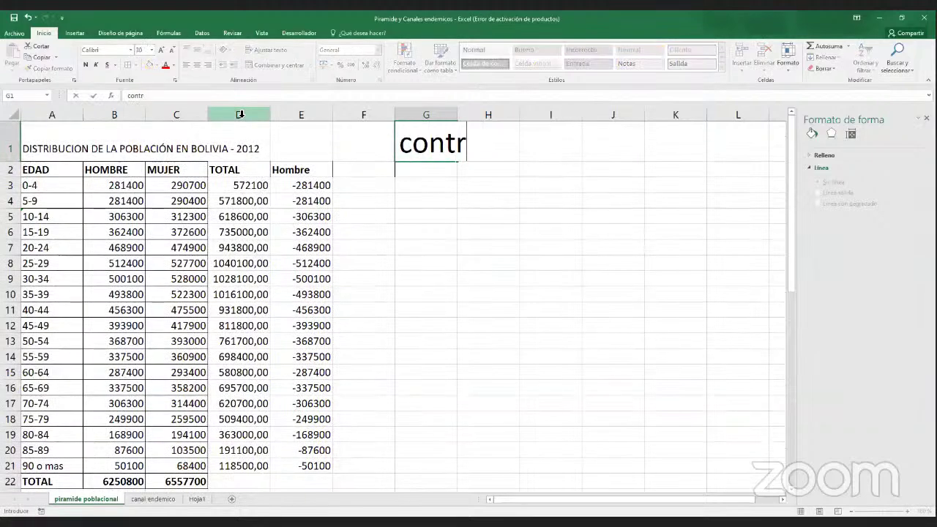
text(ol)
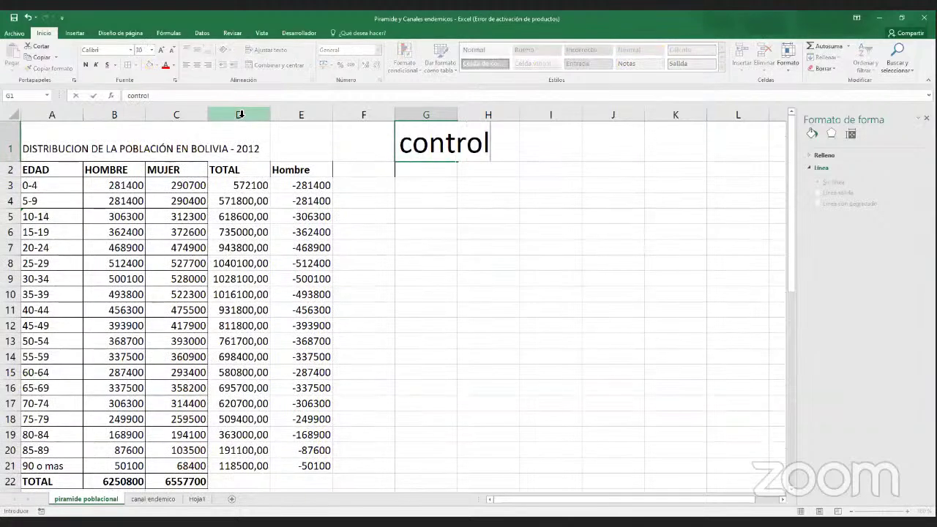
- Enter the label "Ctrl" in cell I1 and set its font size to 30
key(Right)
key(Right)
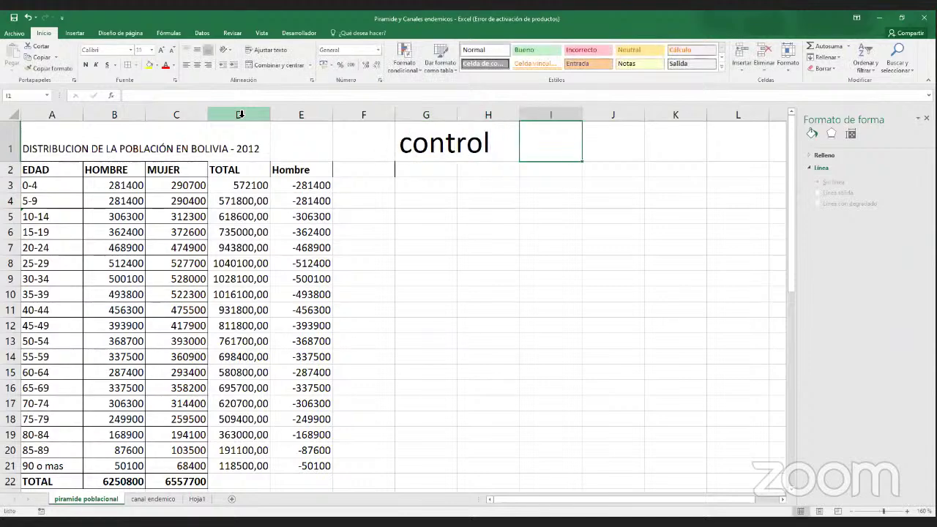
text(Ct)
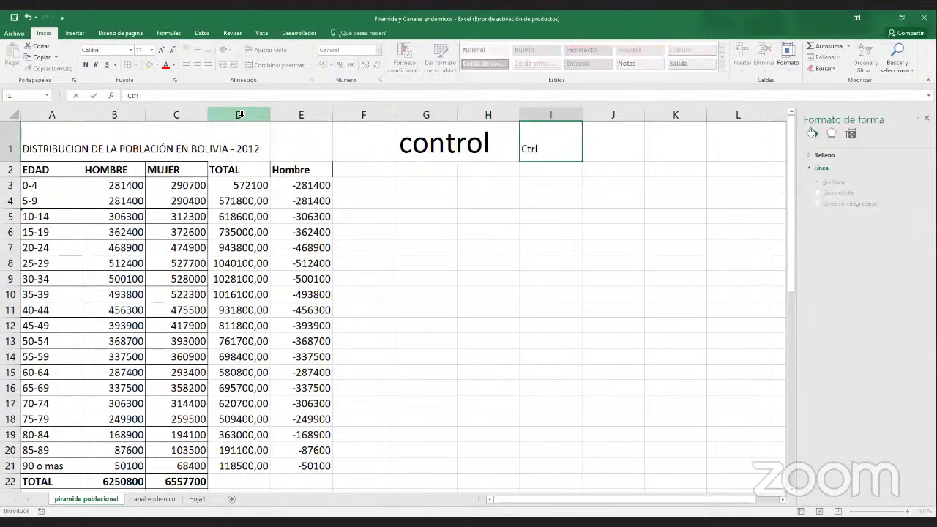
text(rl)
key(Left)
key(Right)
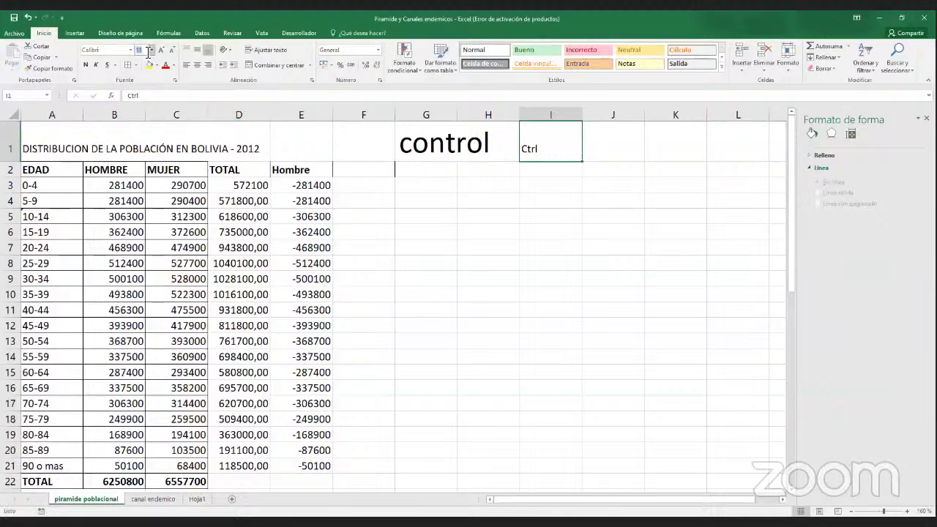
text(30)
key(Return)
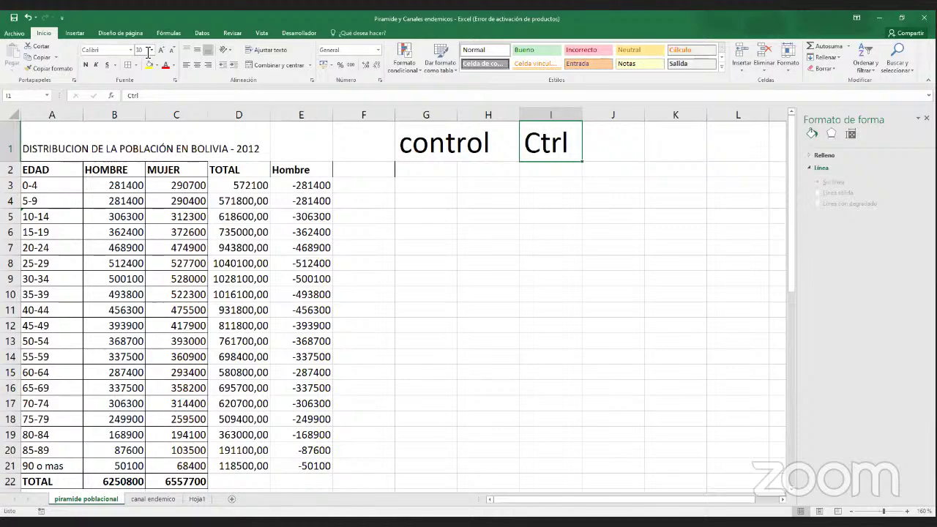
- Point out the control and Ctrl labels, and highlight parts of EDAD, MUJER and negated Hombre one at a time
click(560, 114)
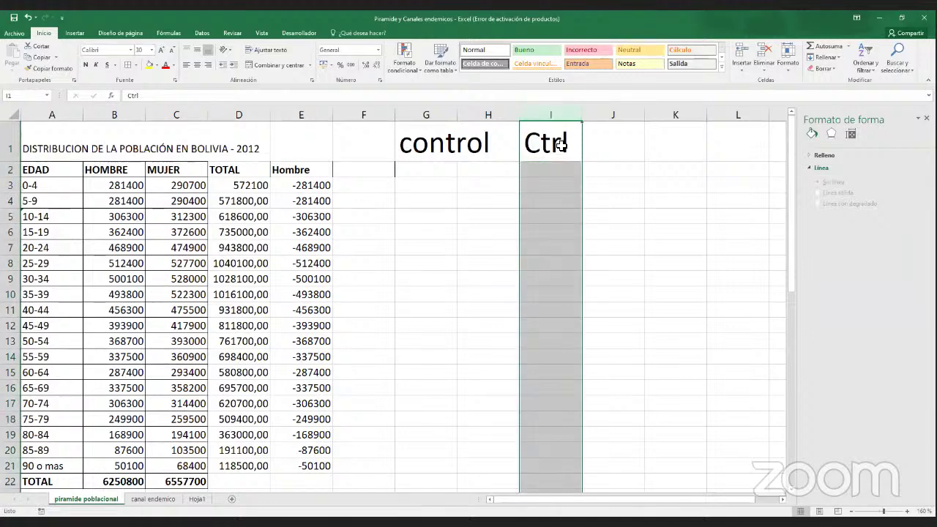
click(433, 115)
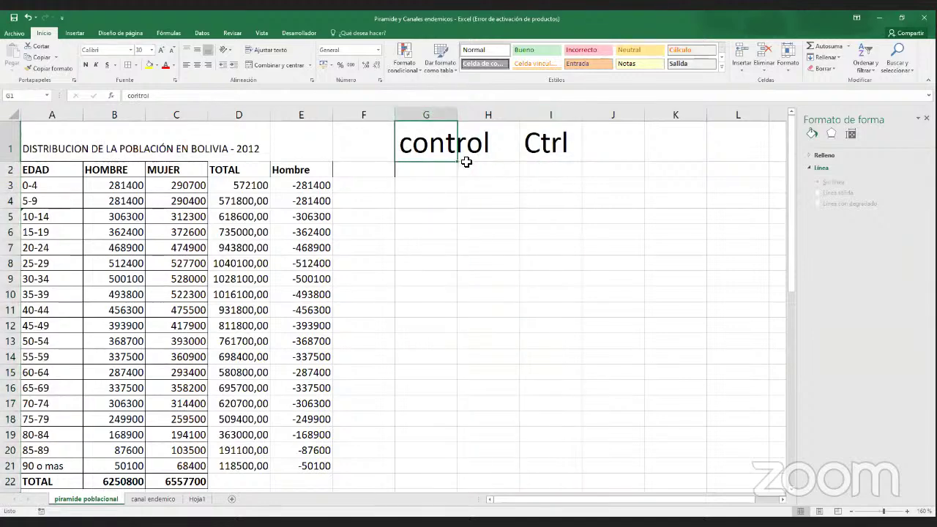
click(462, 155)
drag(52, 183, 89, 322)
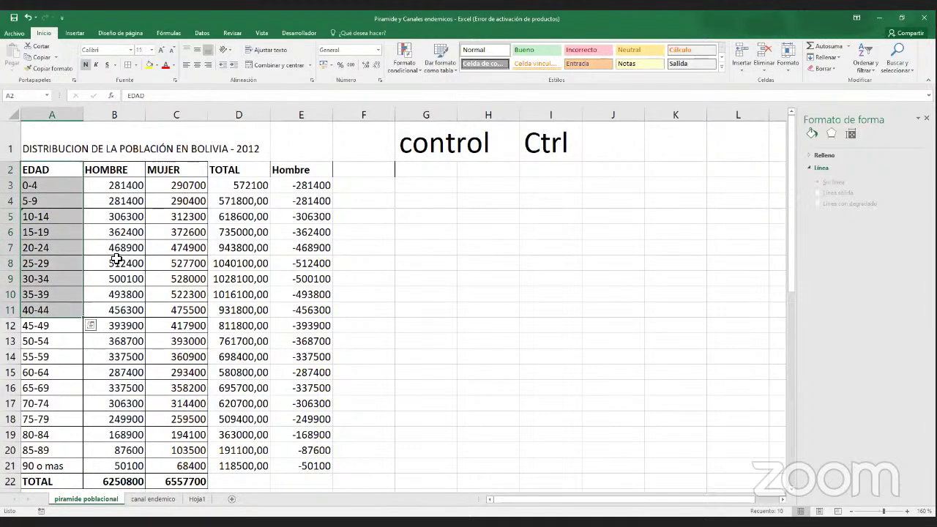
drag(171, 176, 183, 311)
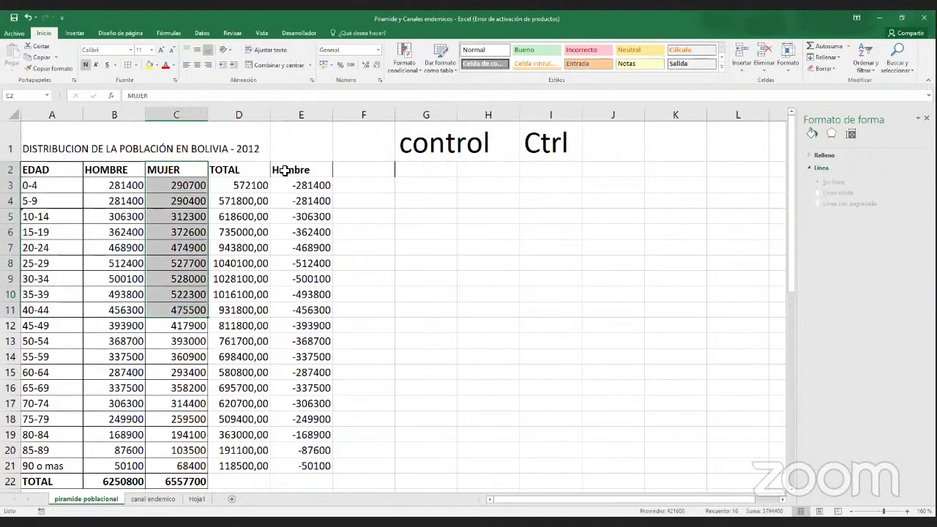
drag(287, 170, 288, 360)
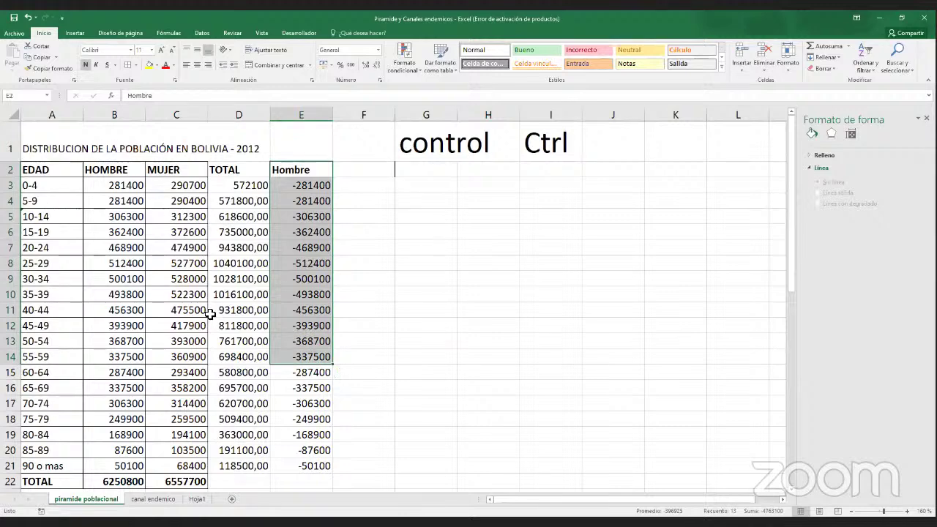
click(191, 290)
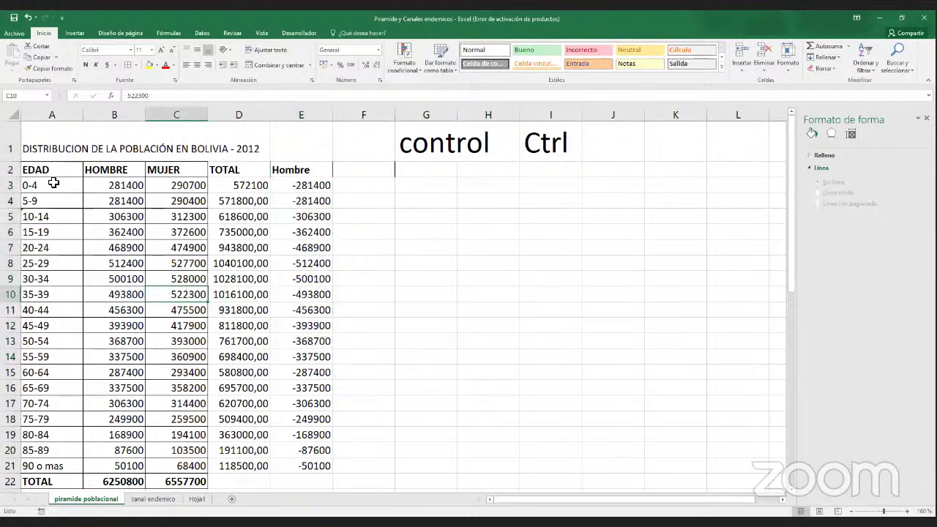
- Select the non-adjacent ranges A2:A21, C2:C21 and E2:E21 together as one multiple selection
drag(53, 169, 42, 469)
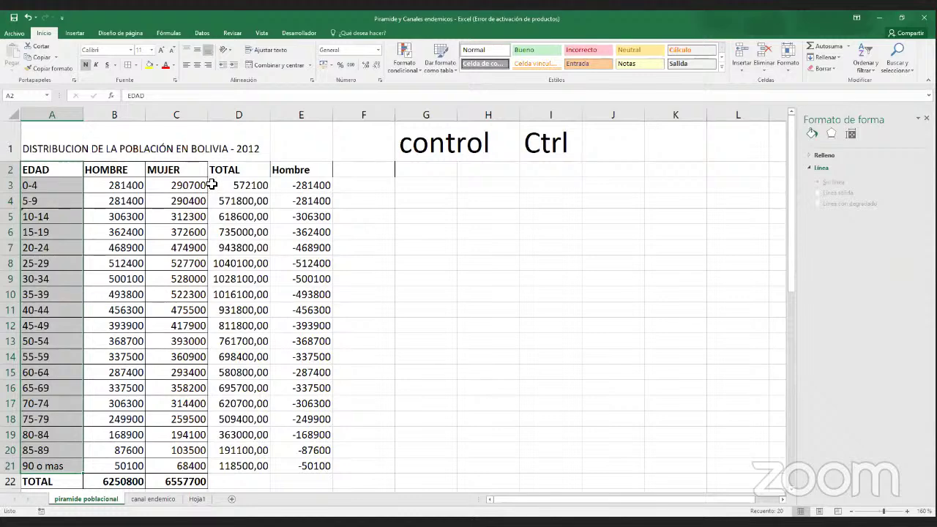
drag(196, 174, 188, 461)
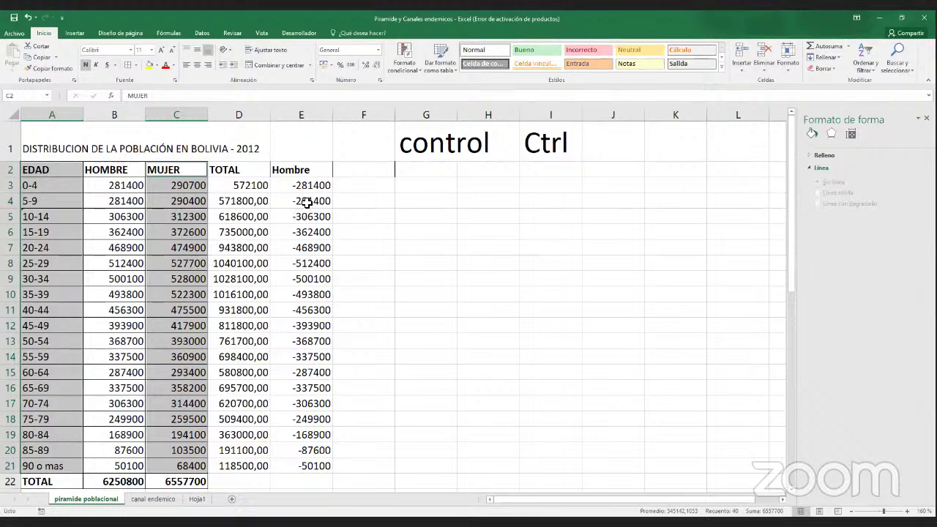
drag(310, 173, 302, 462)
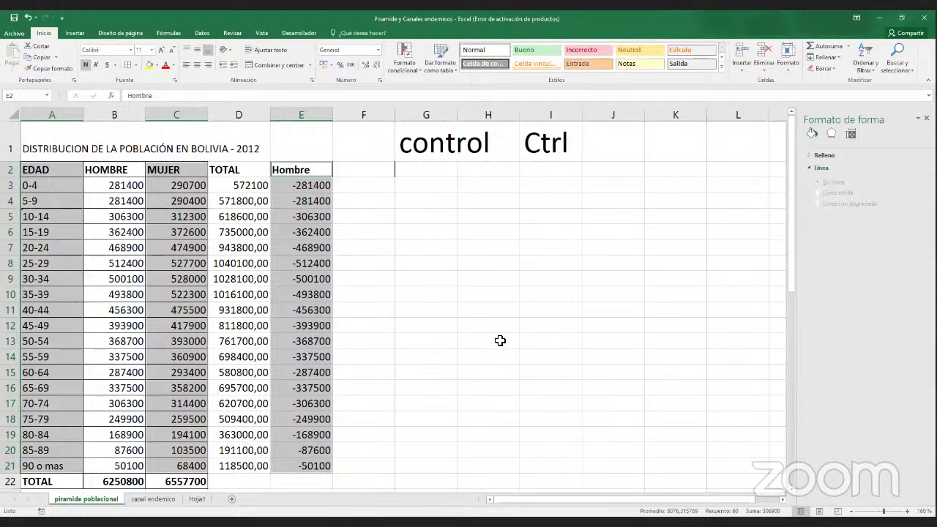
- Demonstrate a scattered multiple selection of H10, F2:G4, J5:K8, K13:K17, G14:H16, D9:F9 and B6:B11
click(487, 294)
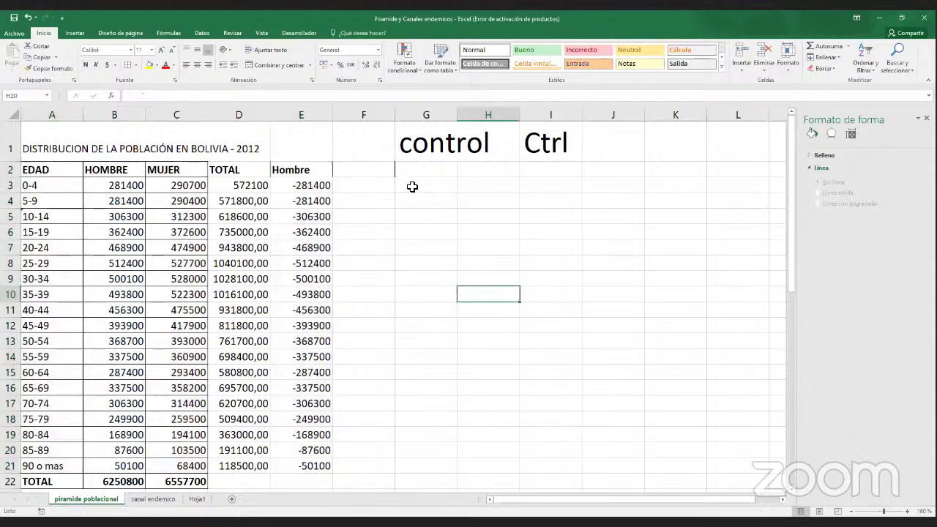
drag(374, 169, 428, 201)
drag(603, 212, 662, 264)
drag(655, 342, 685, 403)
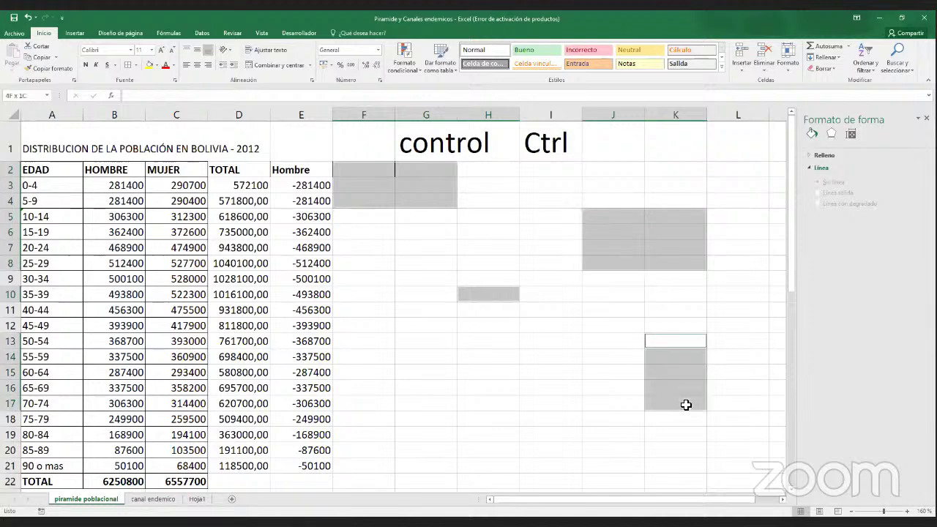
drag(492, 357, 437, 391)
drag(335, 282, 242, 277)
drag(114, 232, 114, 309)
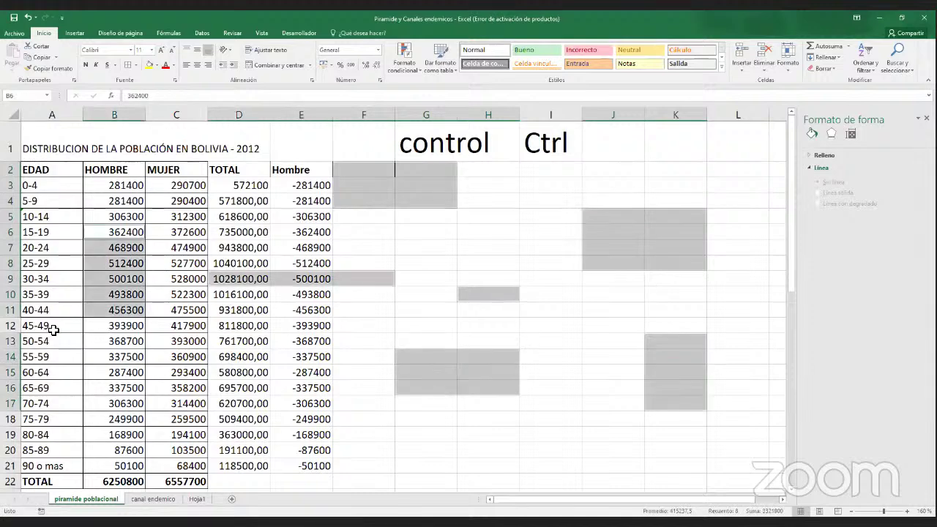
- Add the ranges A12:B17 and D14:E17 to the existing scattered multiple selection
drag(46, 327, 113, 403)
drag(240, 357, 307, 404)
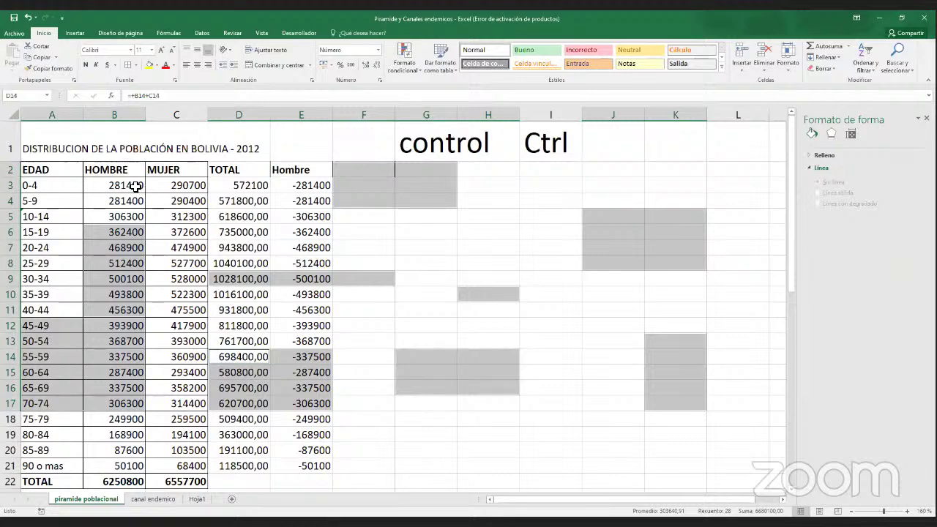
- Demonstrate ordinary single-range selection by highlighting separate blocks one at a time, including A2:C8, G10:K16, A2:D10, H13:I17, D14:E17 and the control and Ctrl labels
drag(36, 171, 183, 267)
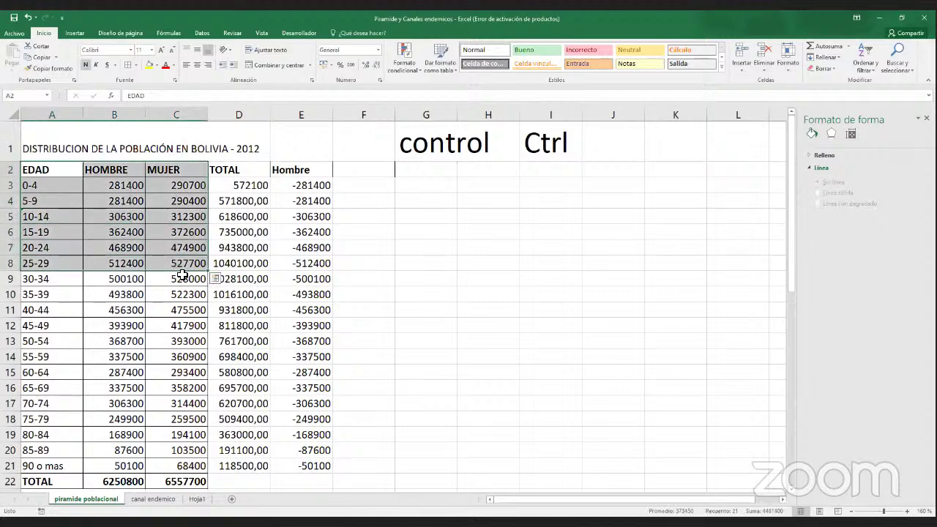
drag(403, 289, 649, 384)
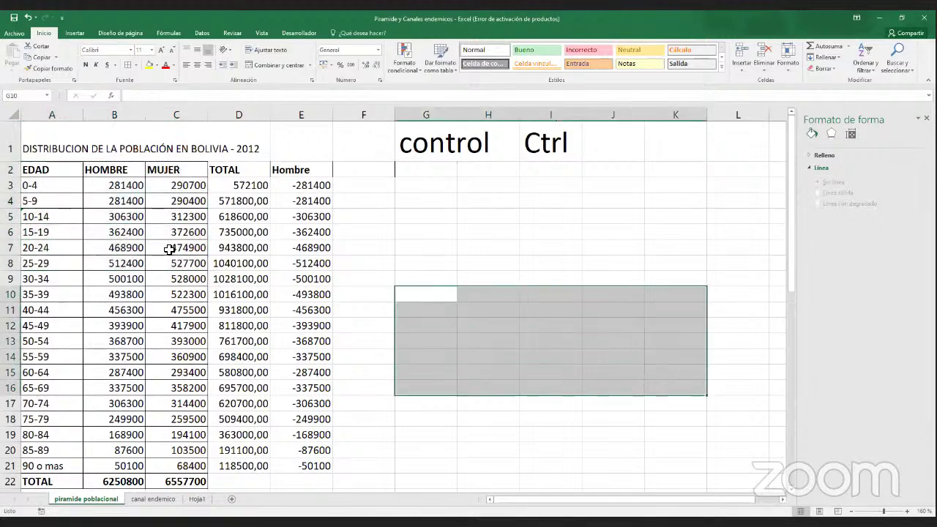
drag(38, 174, 224, 294)
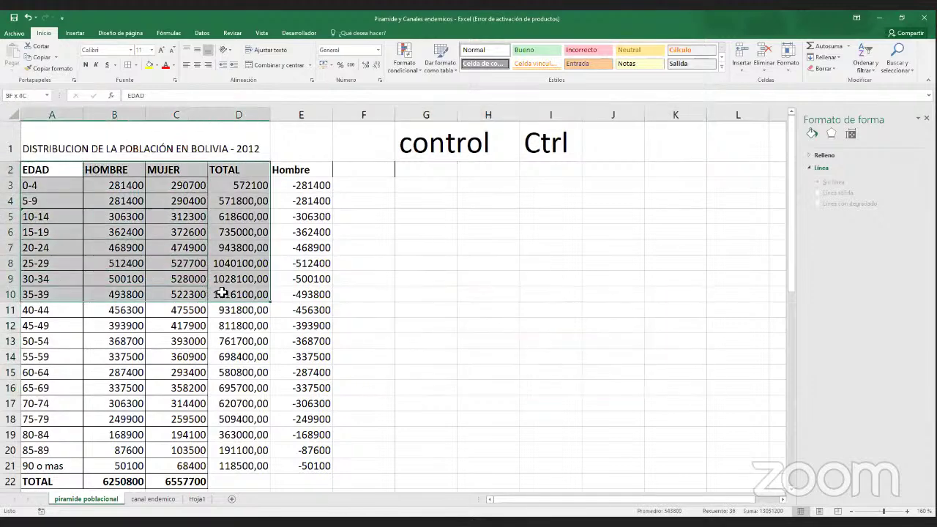
drag(468, 338, 550, 404)
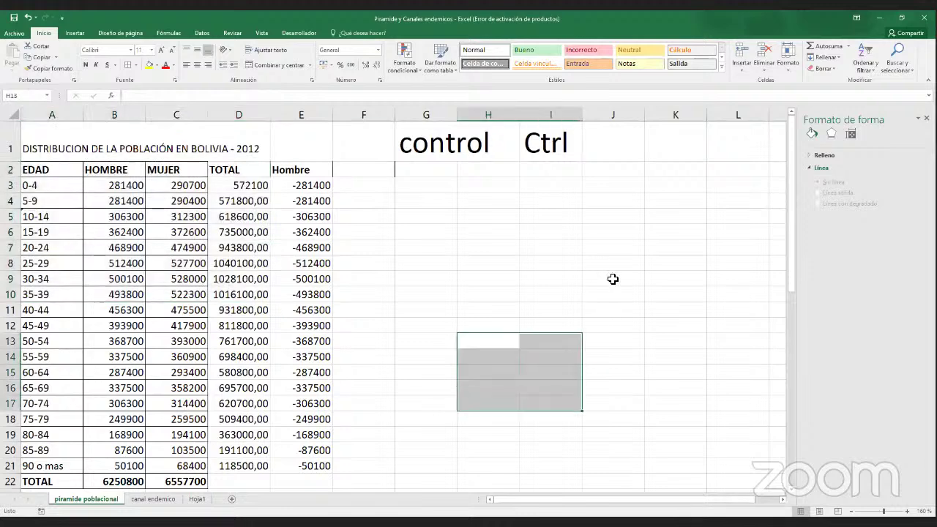
drag(585, 214, 720, 287)
drag(219, 216, 322, 294)
drag(175, 217, 30, 305)
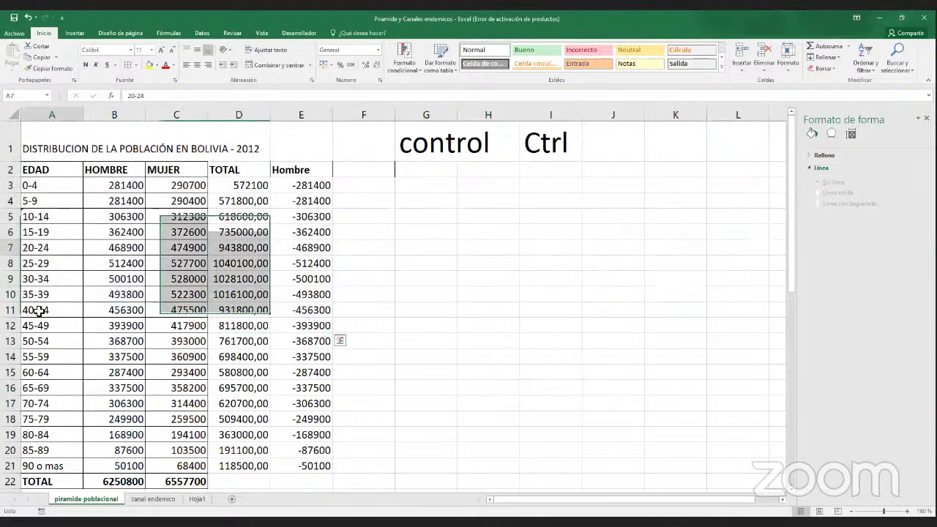
drag(95, 247, 44, 372)
drag(224, 356, 340, 414)
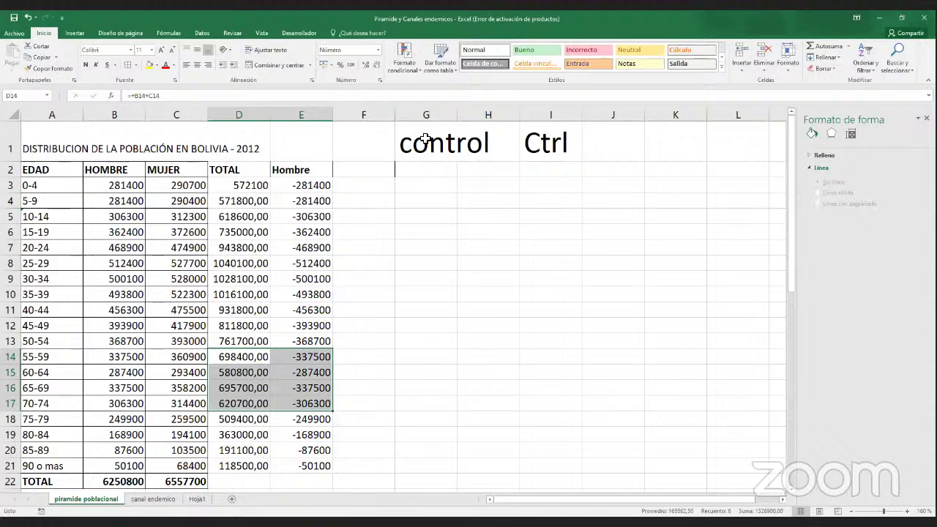
drag(425, 142, 525, 150)
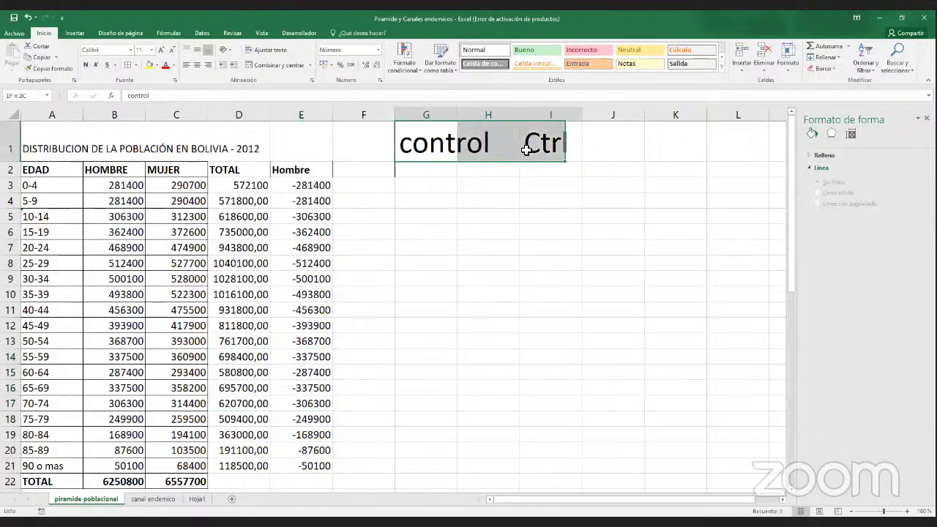
click(483, 180)
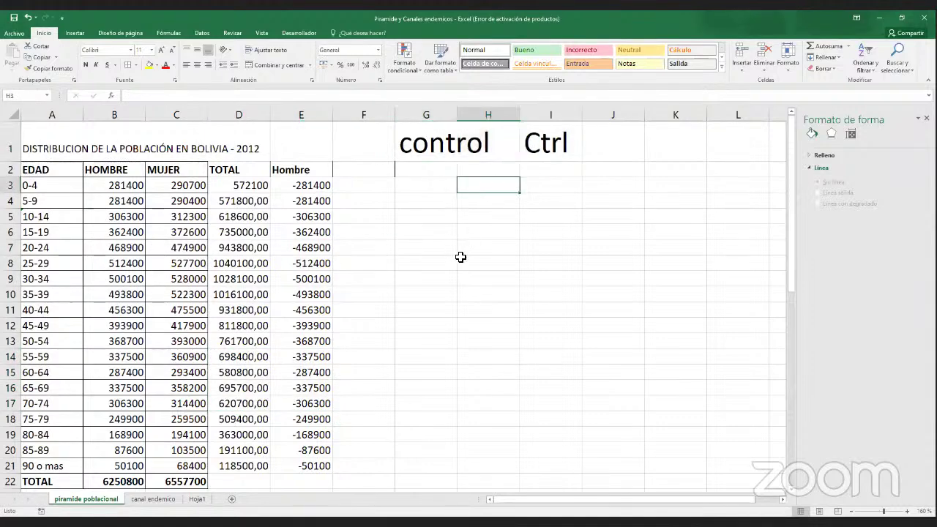
- Select the EDAD, MUJER and negated Hombre ranges A2:A21, C2:C21 and E2:E21 together as one multiple selection
click(64, 170)
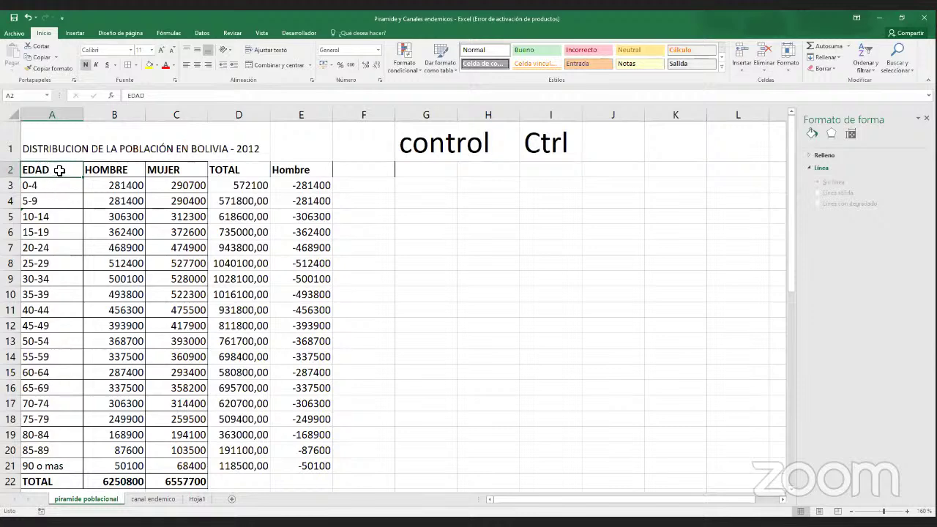
drag(58, 171, 44, 467)
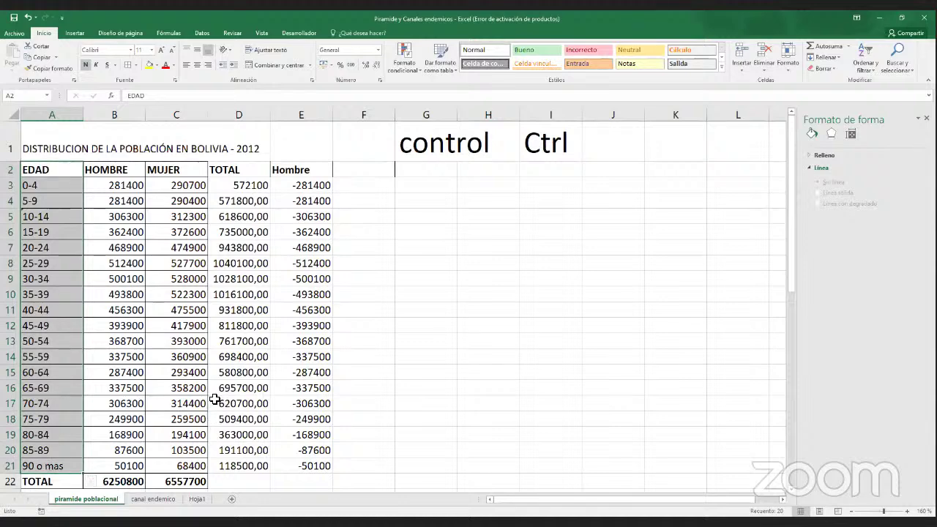
drag(196, 173, 199, 467)
drag(311, 171, 311, 464)
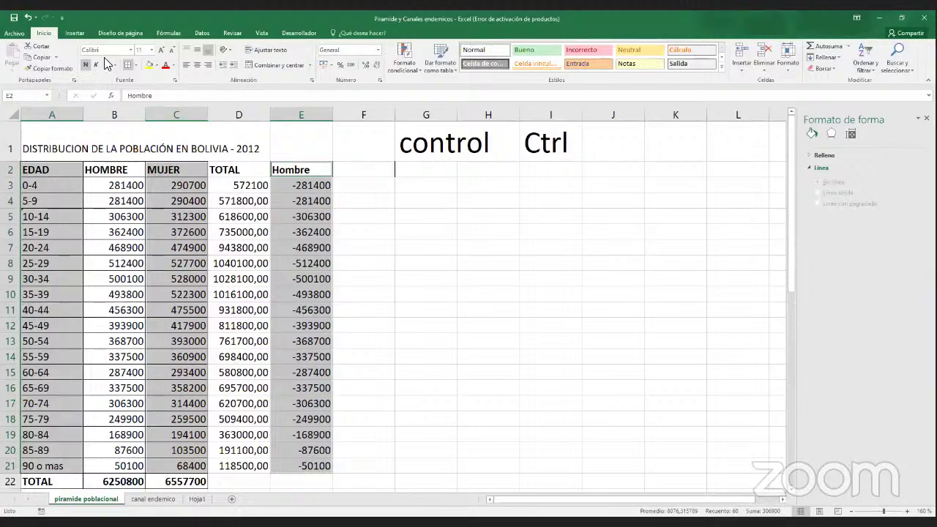
- Insert a clustered bar chart (Barra agrupada) from the selected columns, using the variant with Hombre and MUJER as opposing series
click(75, 33)
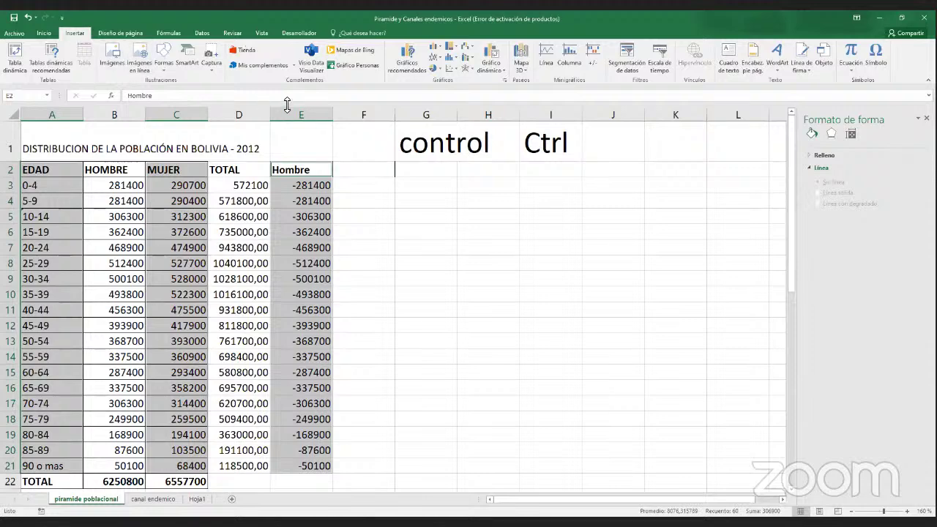
click(504, 80)
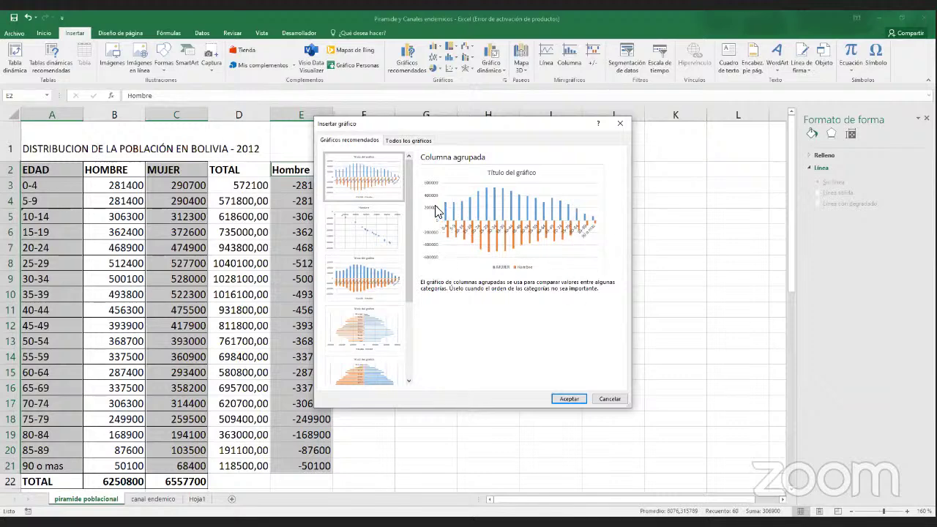
click(424, 141)
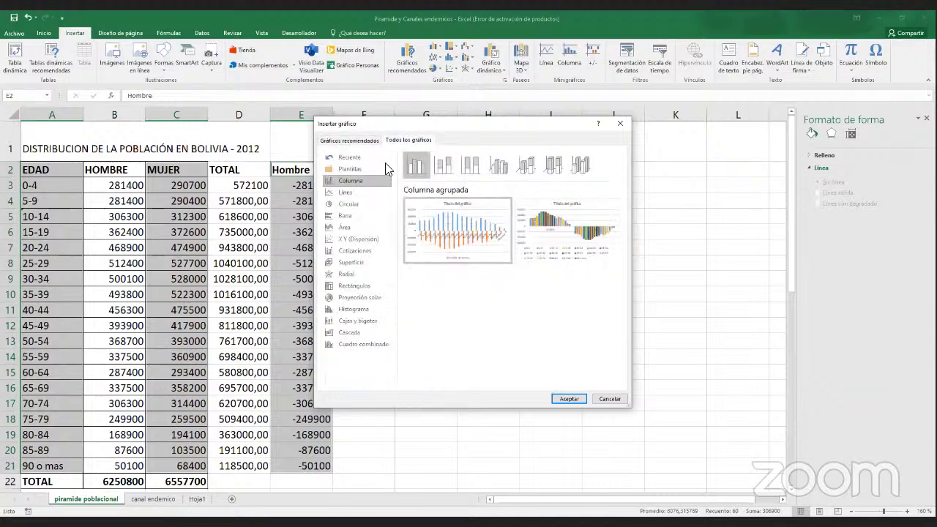
click(345, 217)
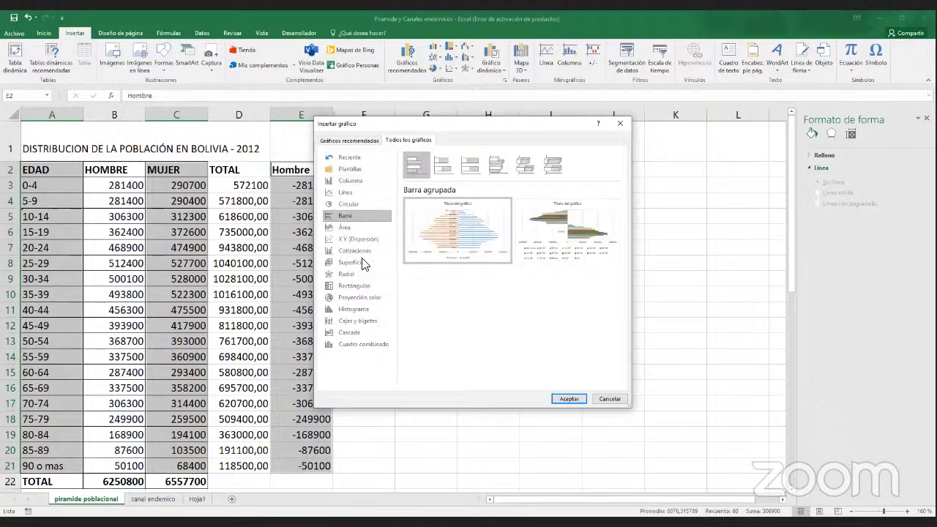
mouse_move(475, 222)
mouse_move(460, 251)
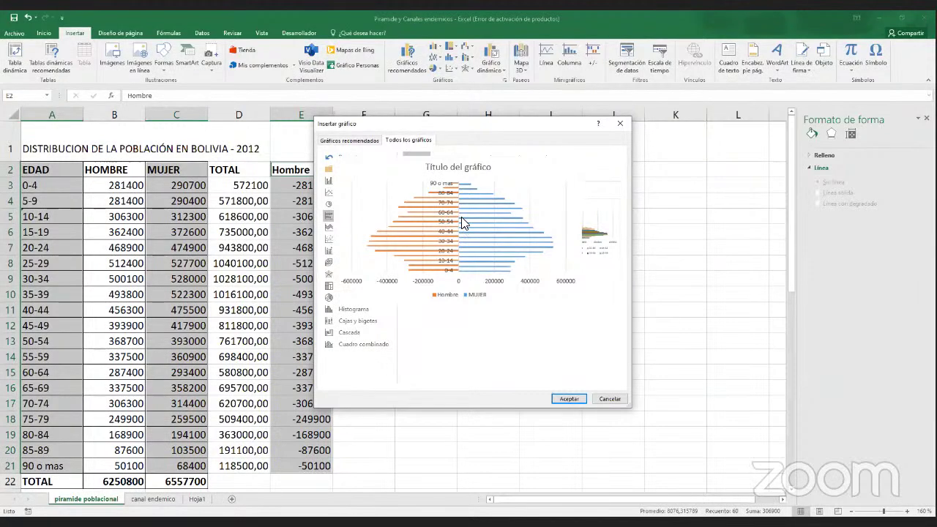
click(568, 399)
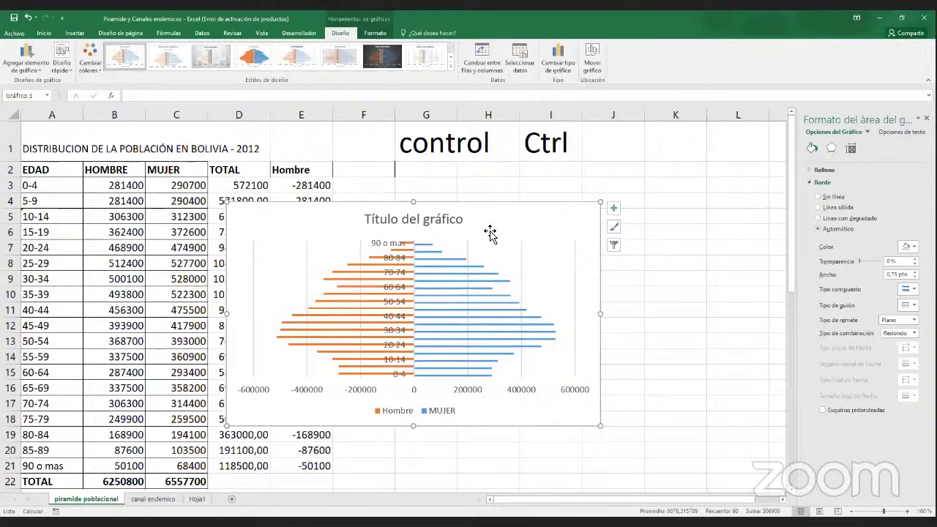
- Examine the chart's MUJER and Hombre bars, show how to close and reopen the series formatting options, and deselect the chart
mouse_move(508, 358)
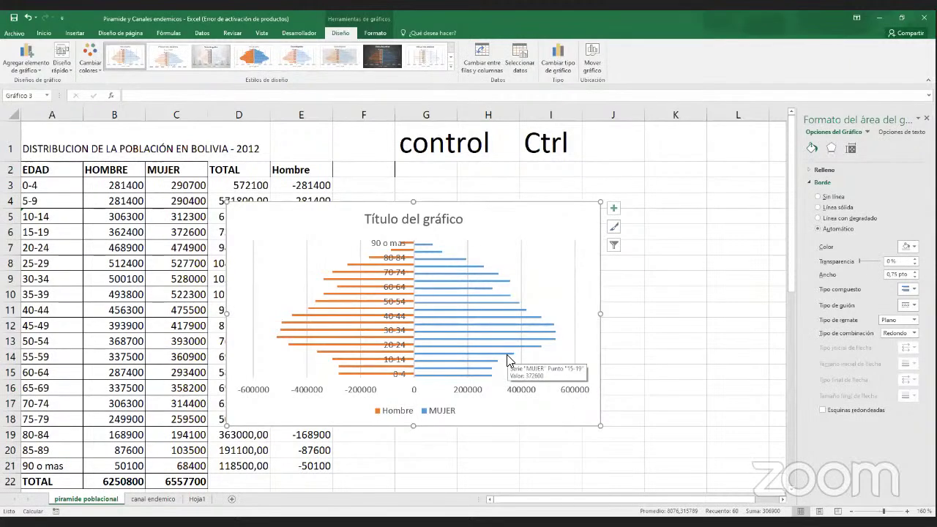
mouse_move(452, 349)
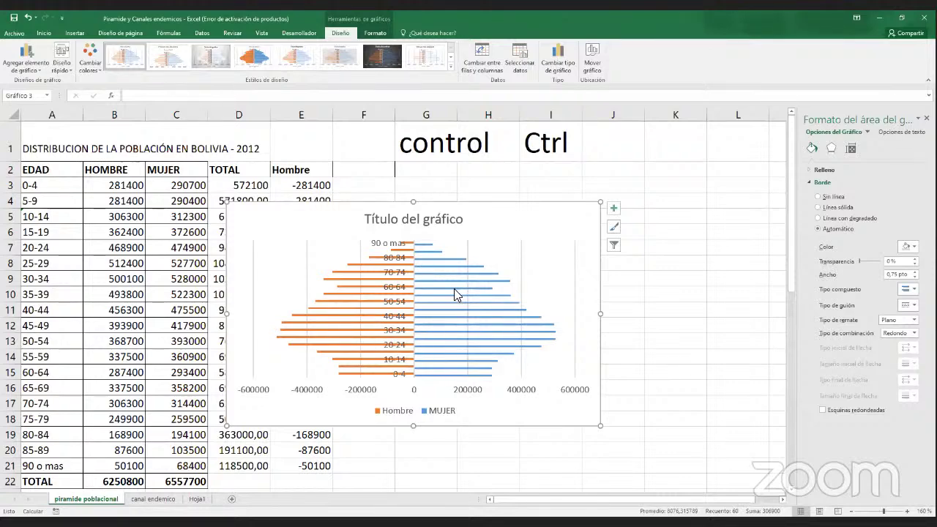
mouse_move(455, 293)
click(463, 288)
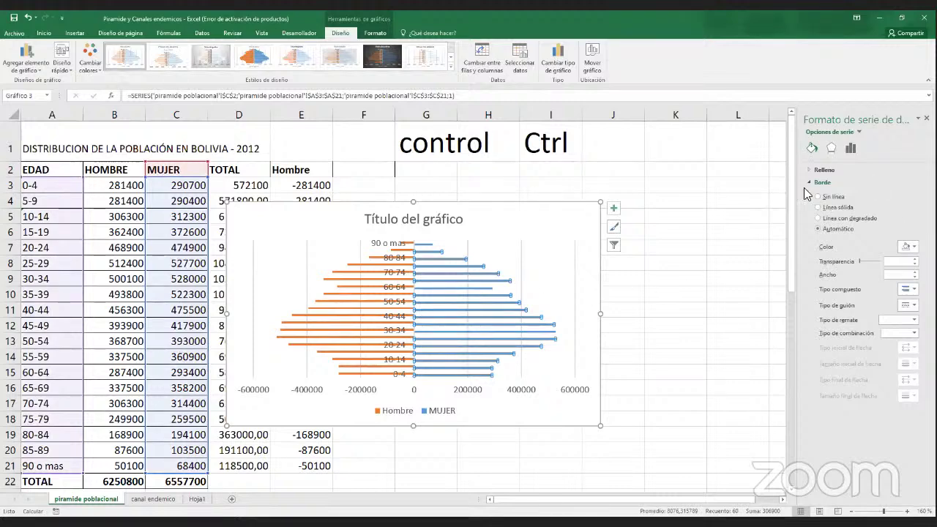
click(925, 118)
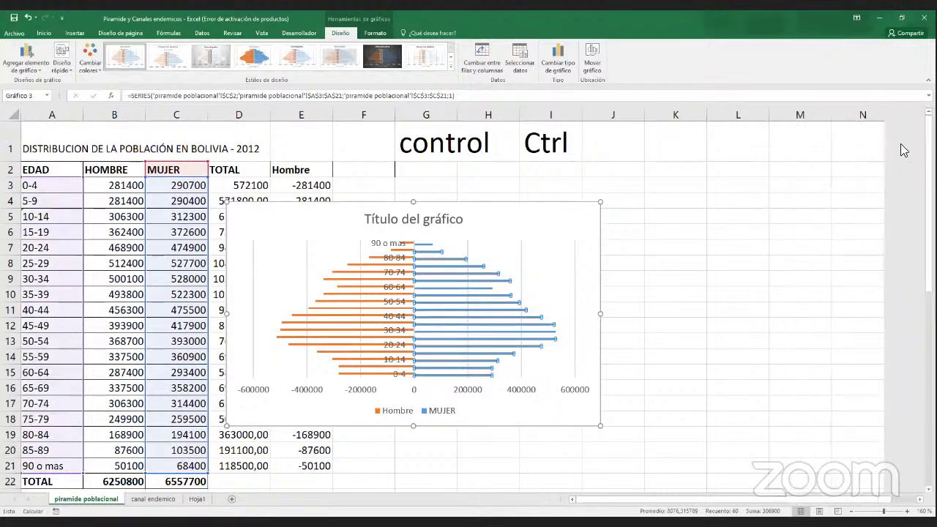
double_click(449, 301)
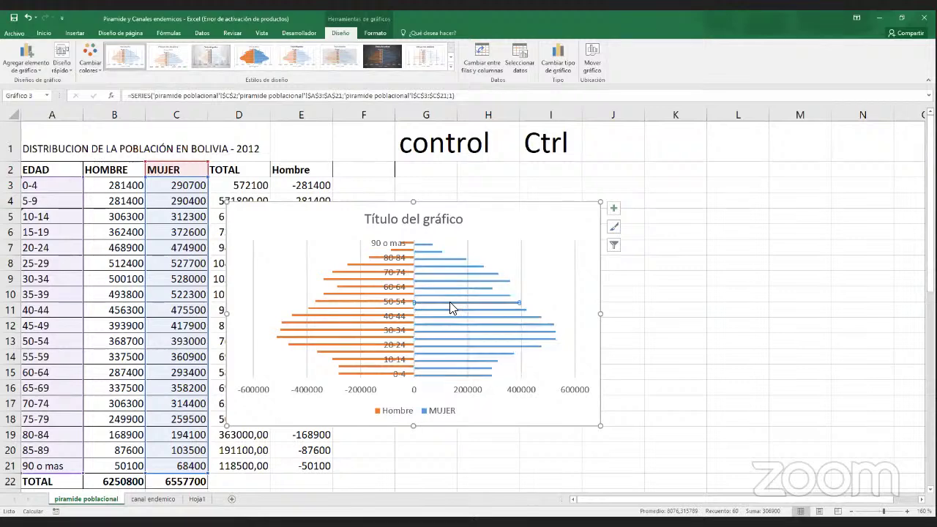
click(379, 305)
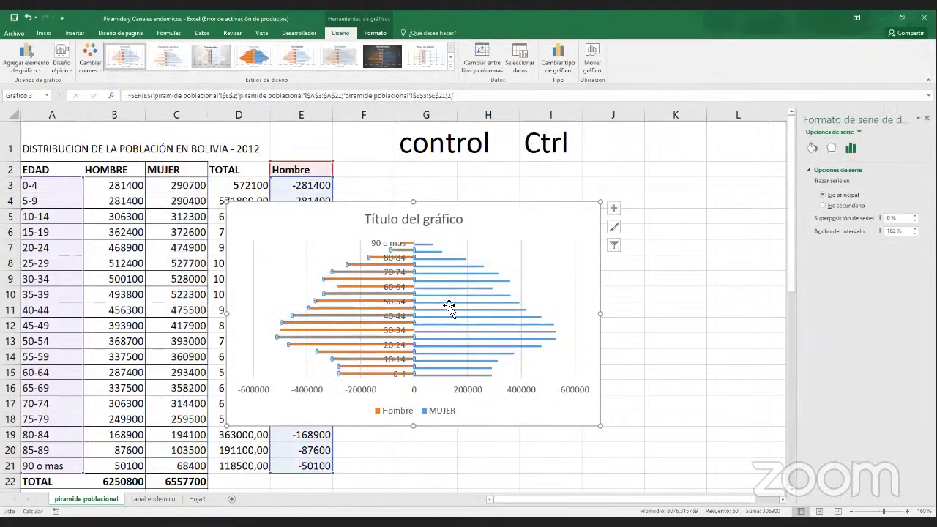
click(647, 307)
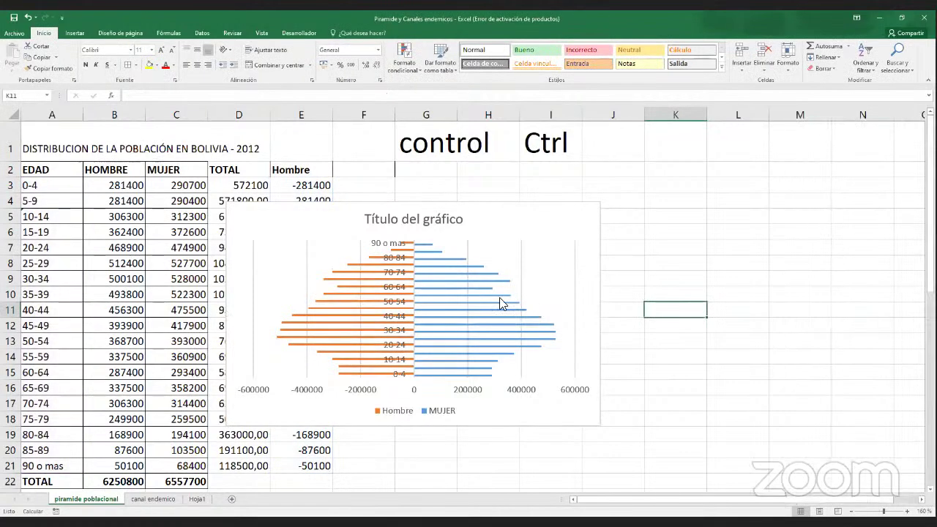
- Open the MUJER series' formatting options and set the series overlap to 100 % and the gap width to 0 %
click(470, 270)
double_click(468, 265)
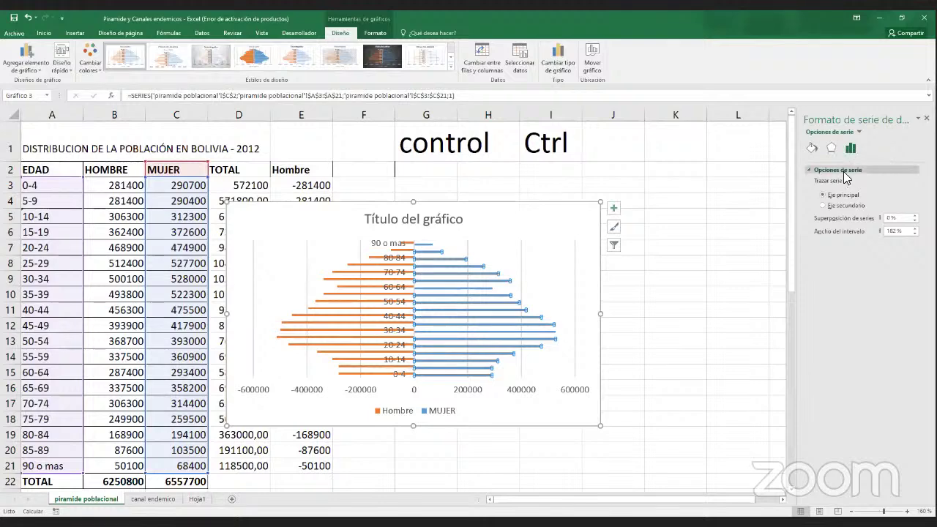
click(880, 220)
text(100)
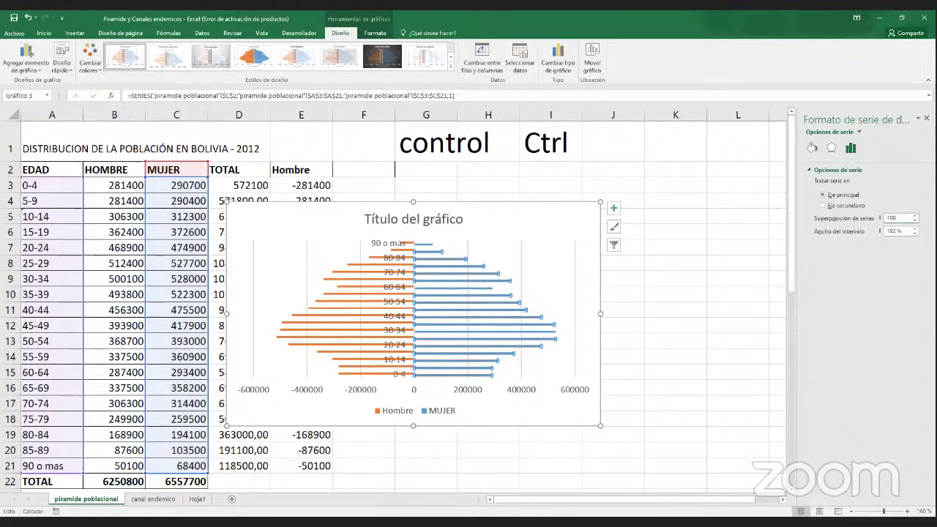
click(889, 231)
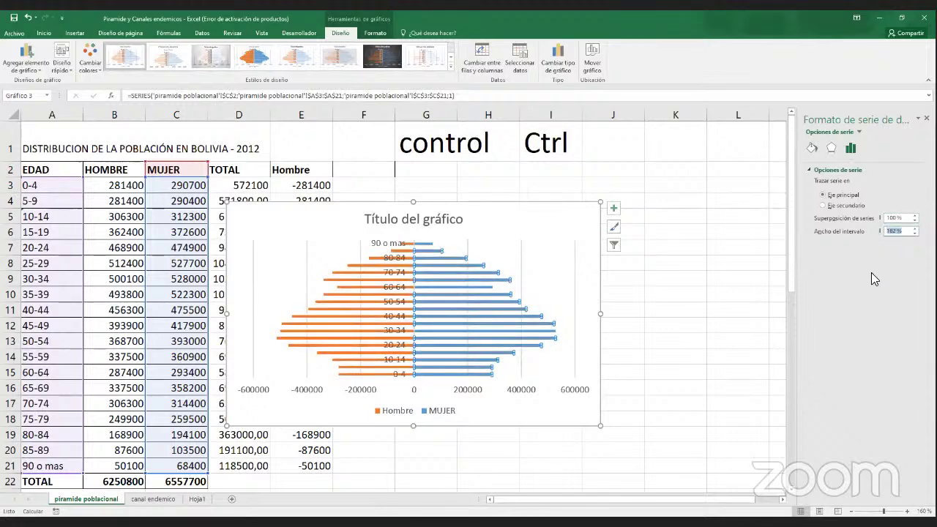
text(0)
click(909, 220)
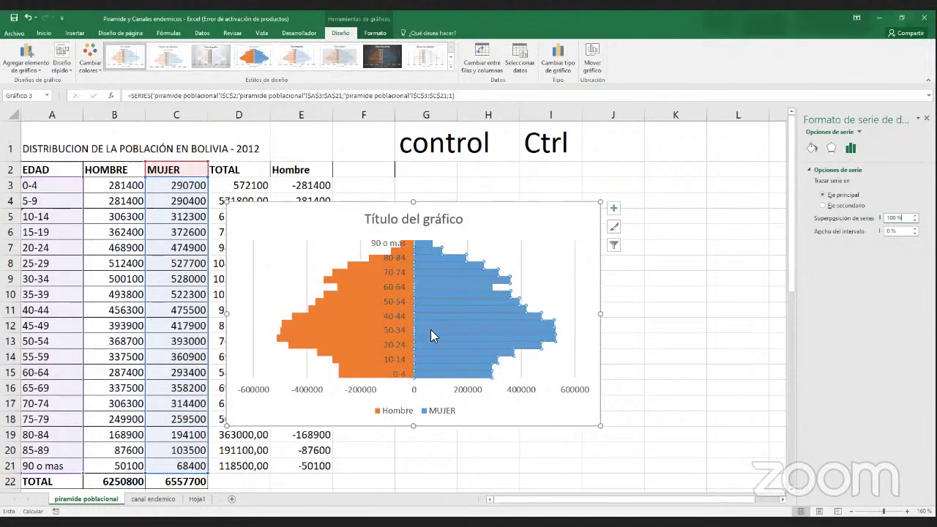
- Undo the gap width change, set it to 0 % again, and check the Hombre and MUJER series by selecting each
click(399, 278)
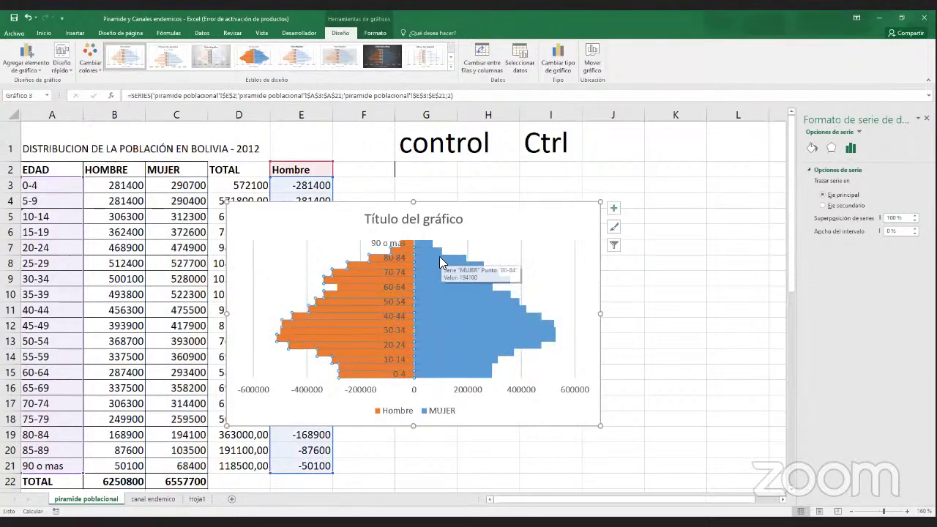
mouse_move(465, 359)
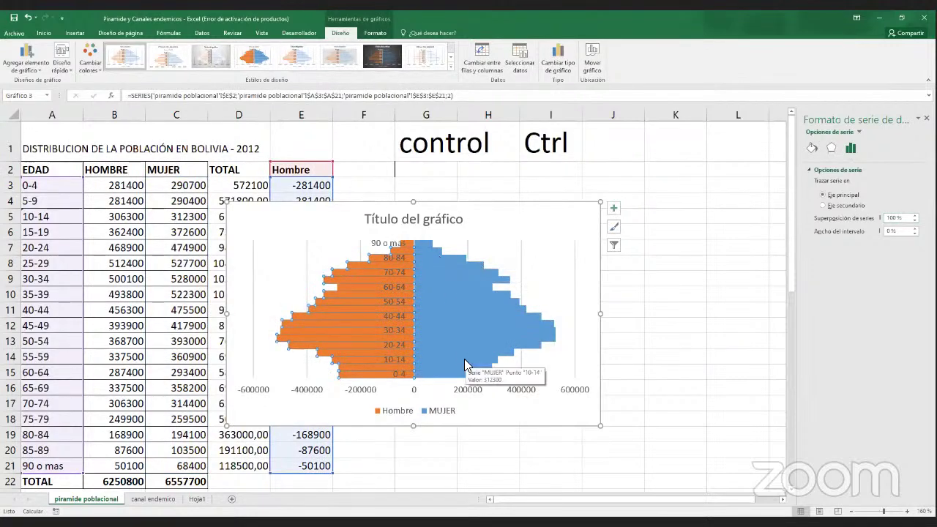
click(464, 364)
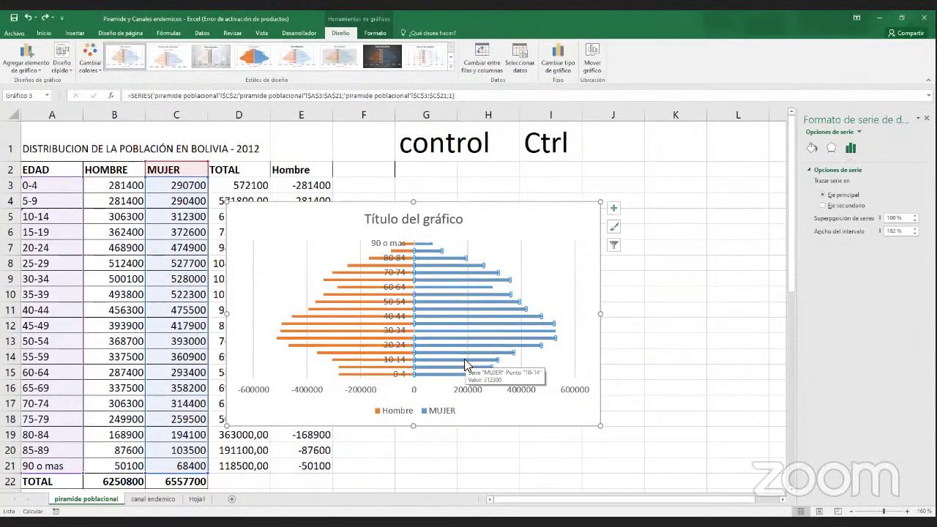
text(0)
key(Return)
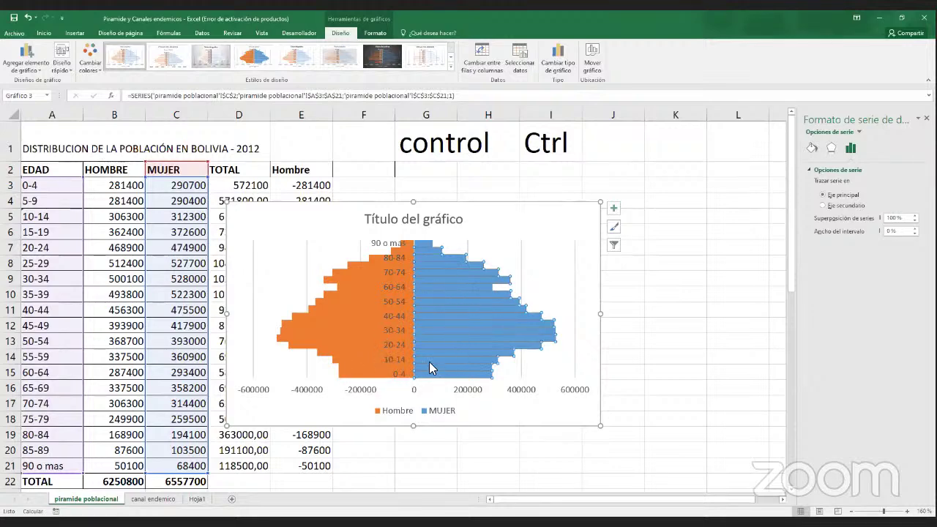
click(345, 320)
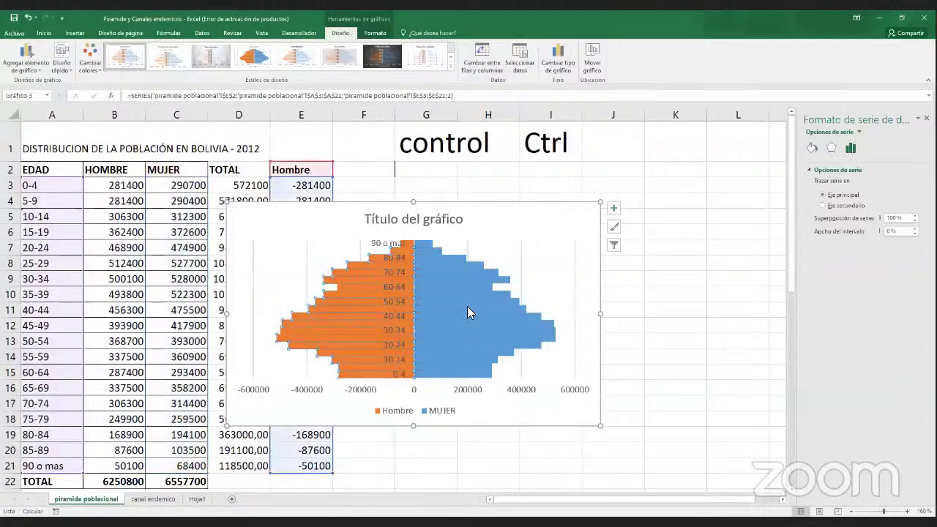
click(489, 340)
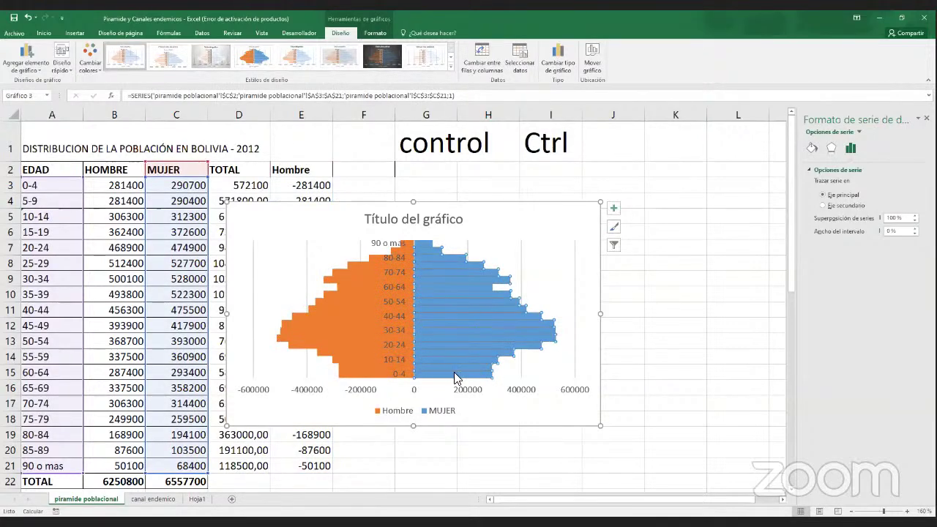
- Give the MUJER series bars a solid line border (Línea sólida) in black
mouse_move(439, 270)
click(812, 149)
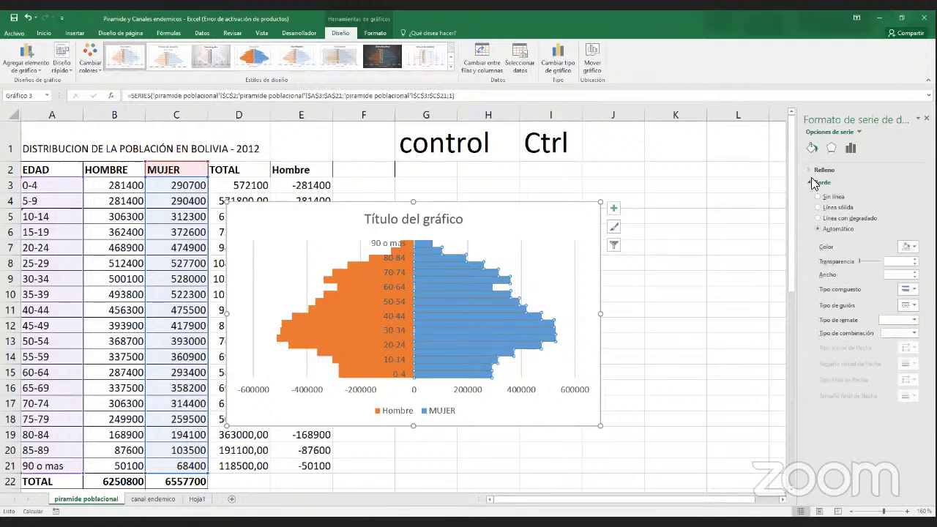
click(810, 184)
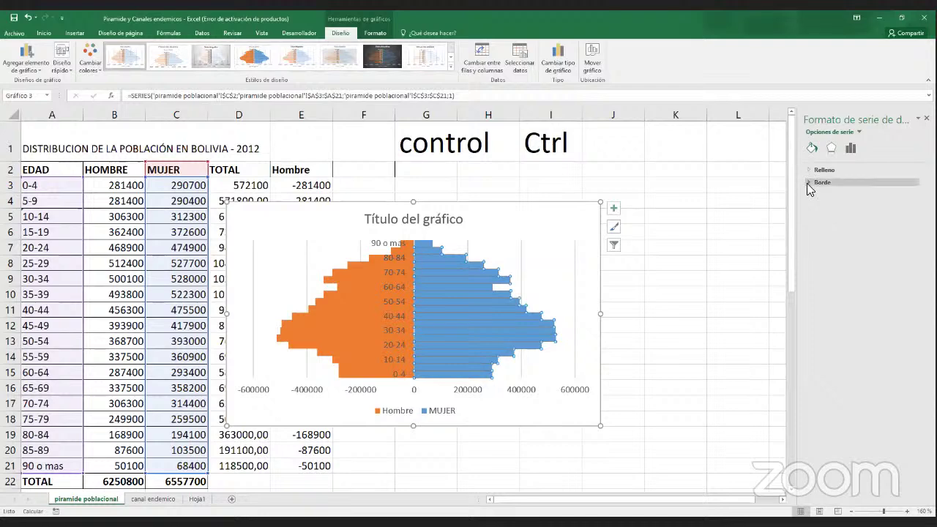
click(808, 183)
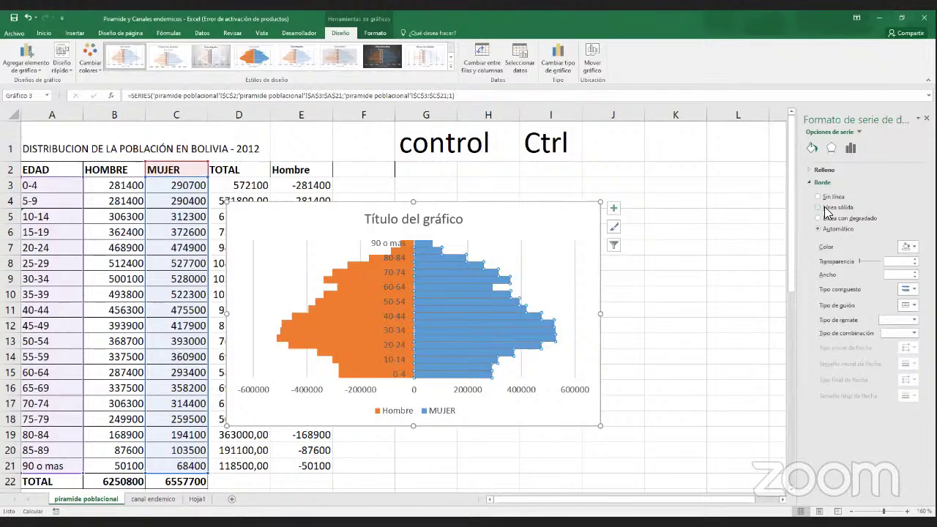
click(825, 209)
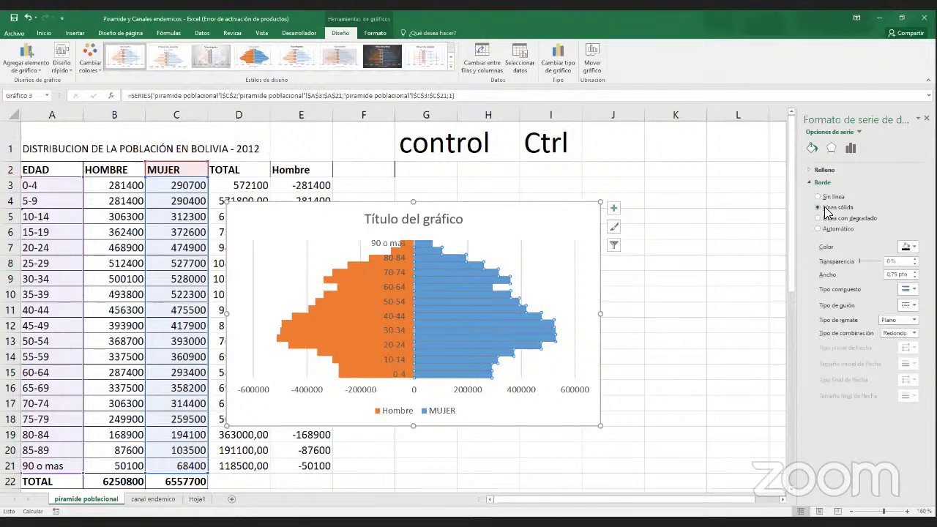
click(907, 247)
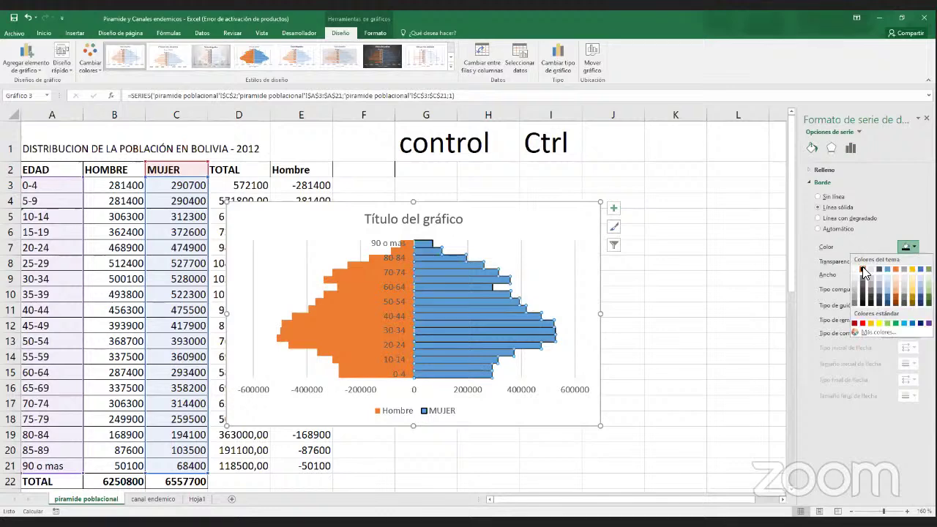
click(894, 251)
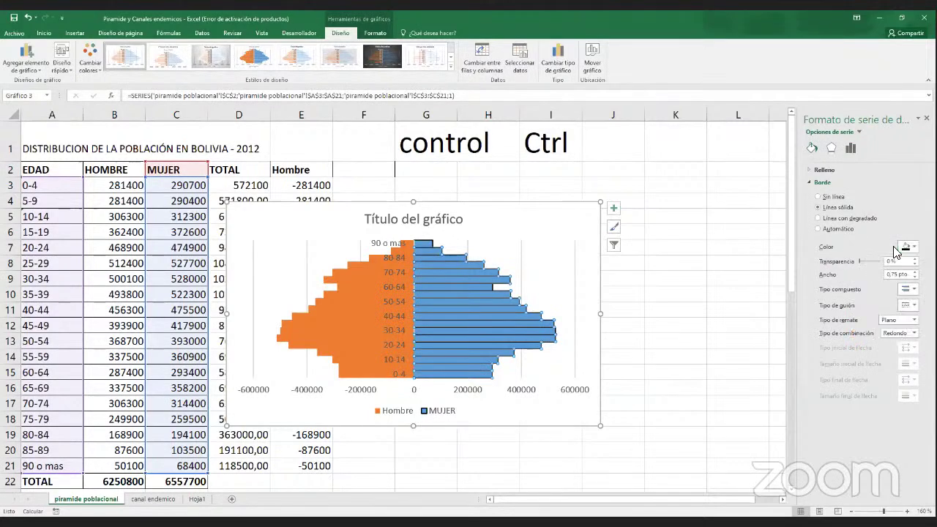
- Give the Hombre bars of the pyramid chart a solid black border
click(375, 303)
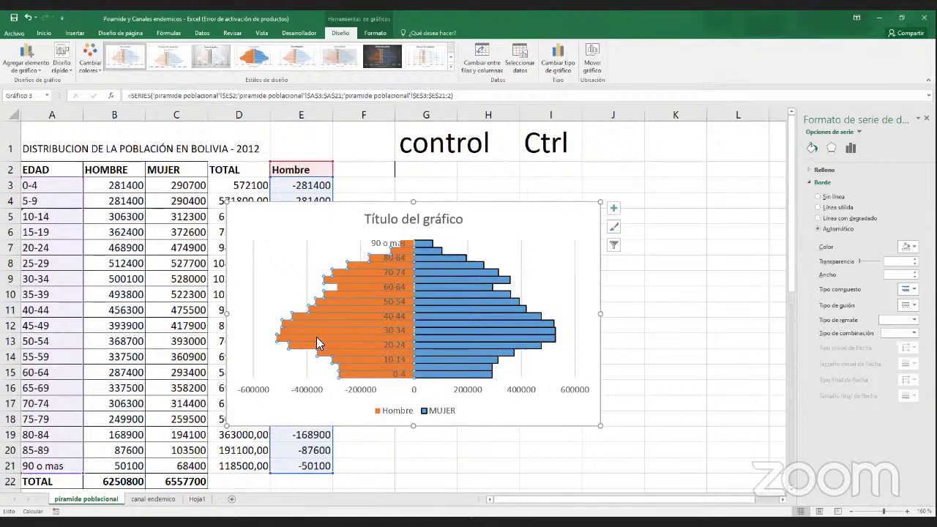
click(834, 209)
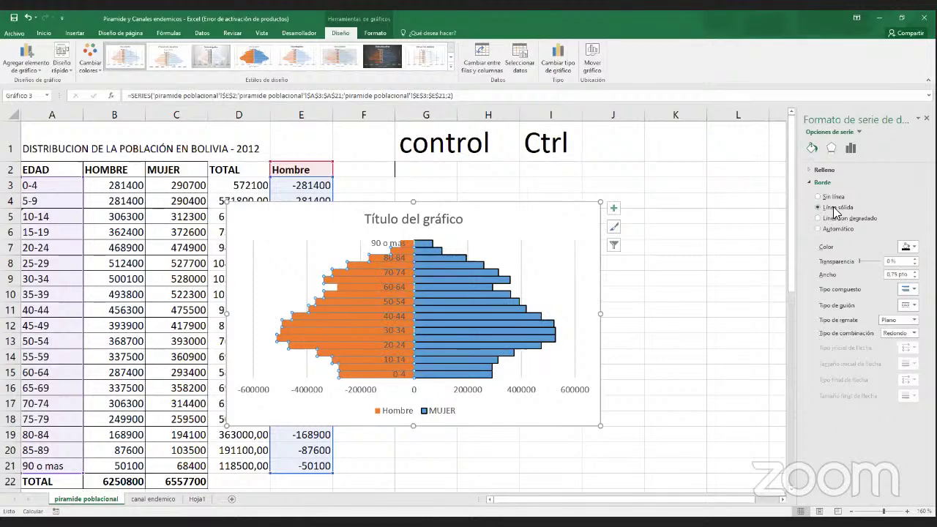
click(906, 247)
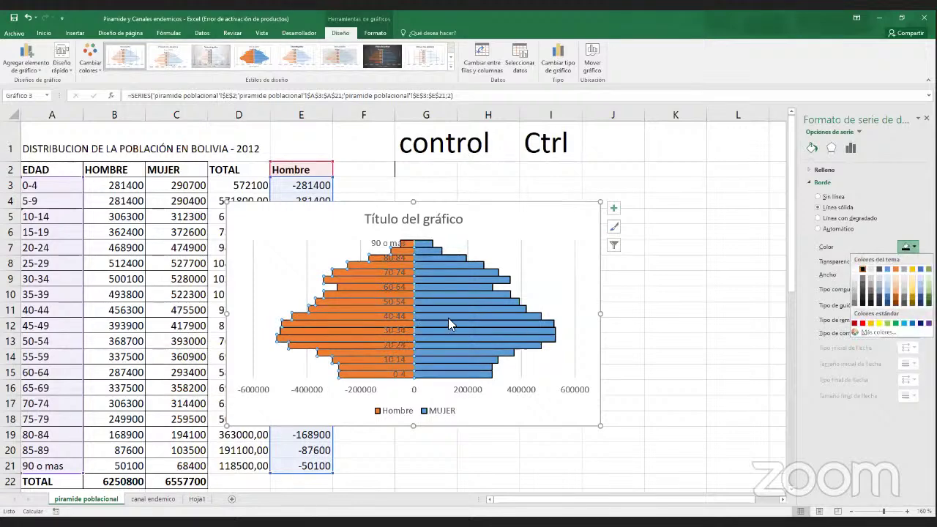
click(567, 247)
click(567, 248)
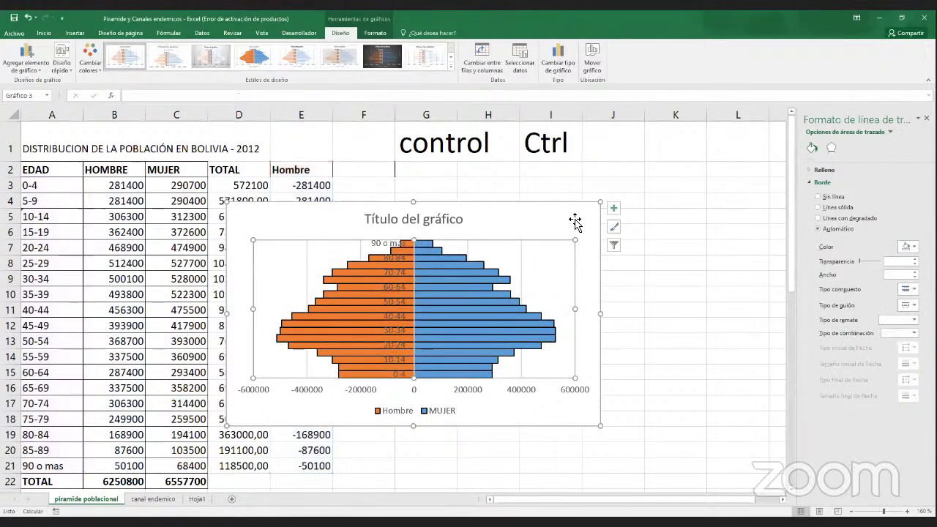
click(575, 223)
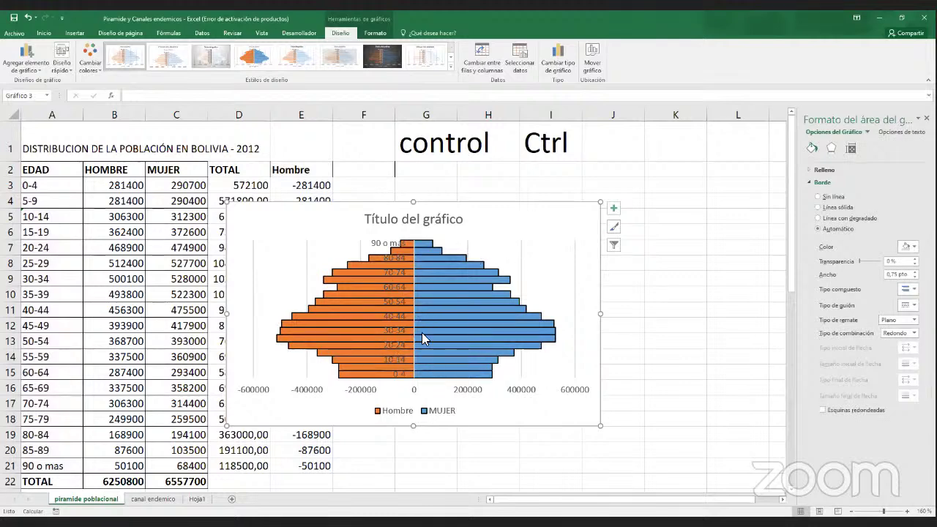
- Set the label position of the chart's vertical age-group axis to Bajo
mouse_move(476, 349)
mouse_move(472, 325)
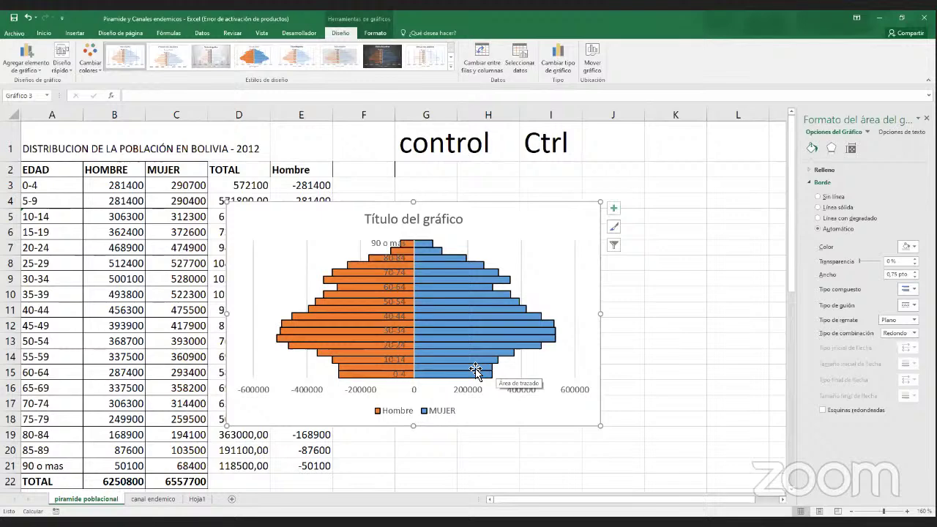
click(378, 249)
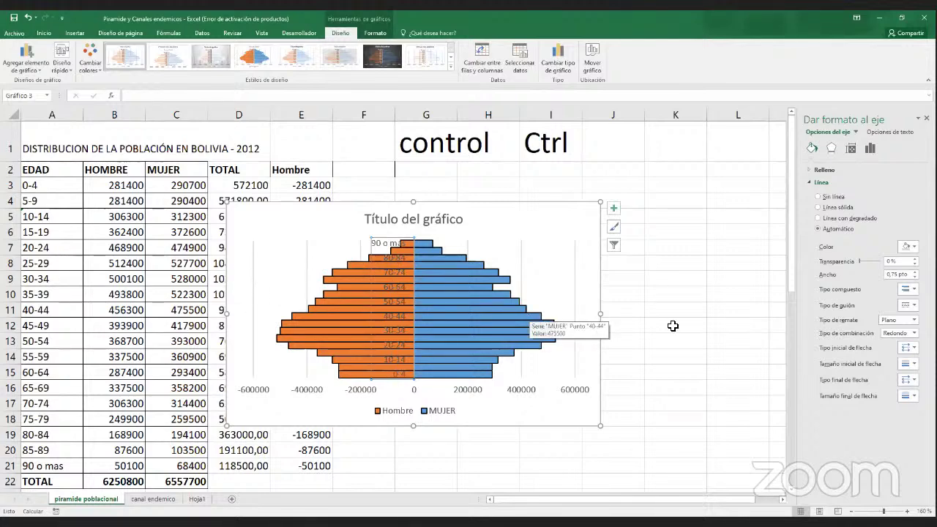
click(870, 149)
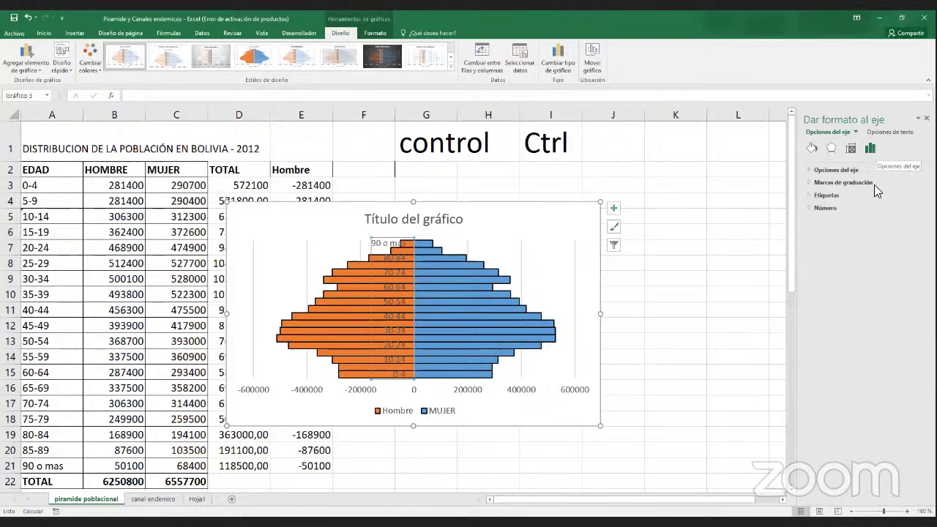
click(808, 195)
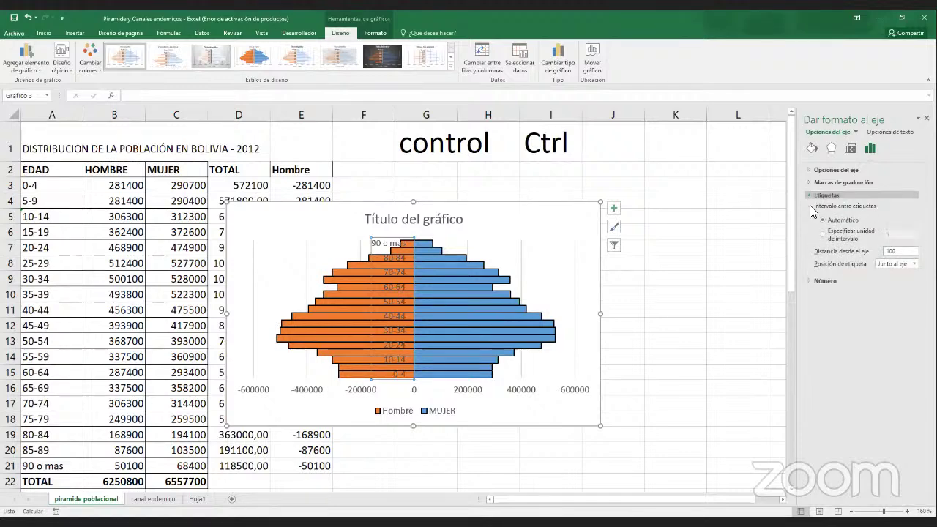
click(914, 265)
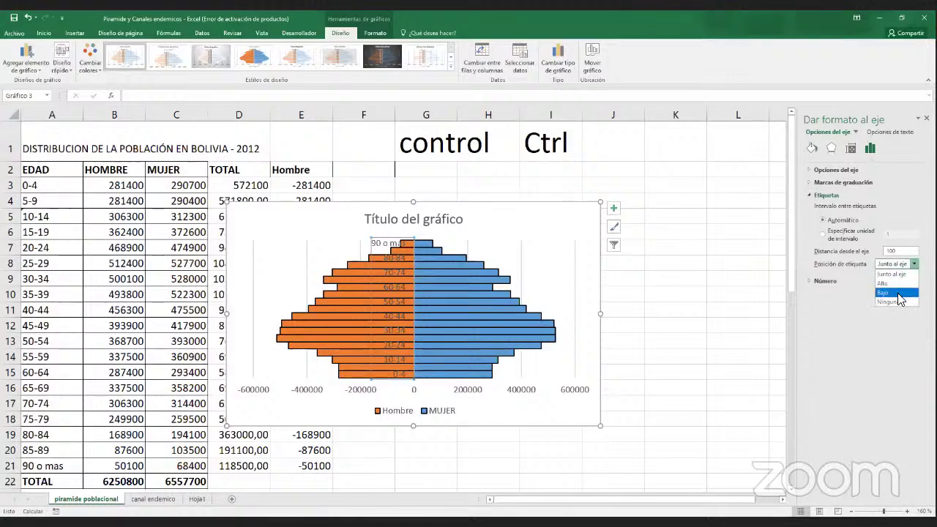
click(897, 293)
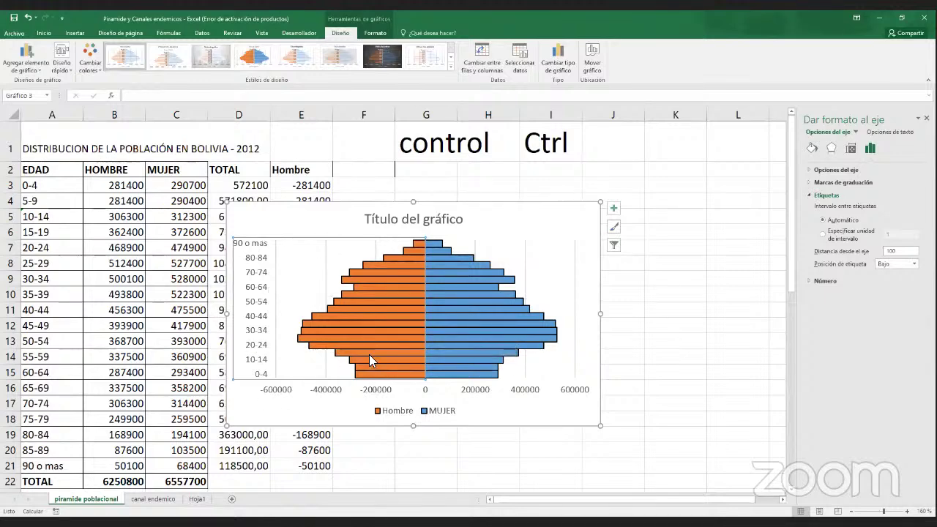
mouse_move(444, 335)
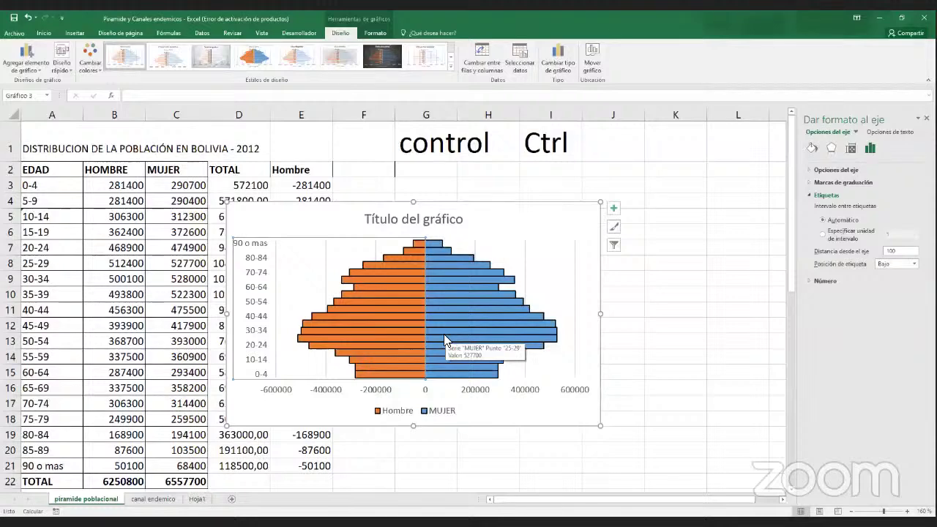
click(444, 333)
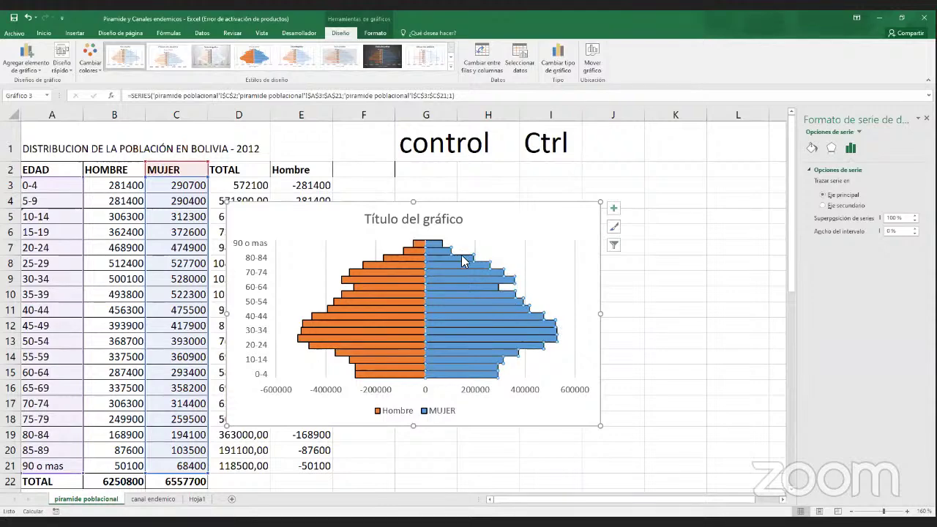
click(489, 283)
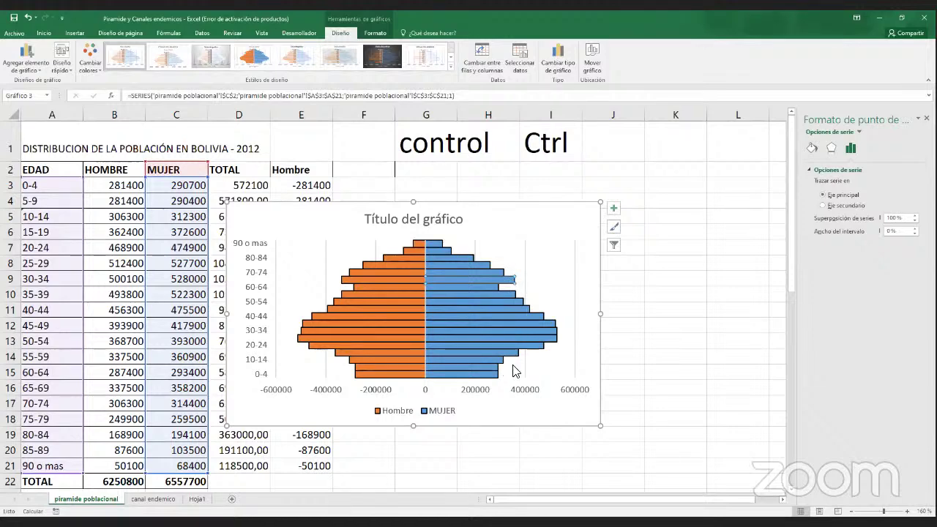
click(437, 245)
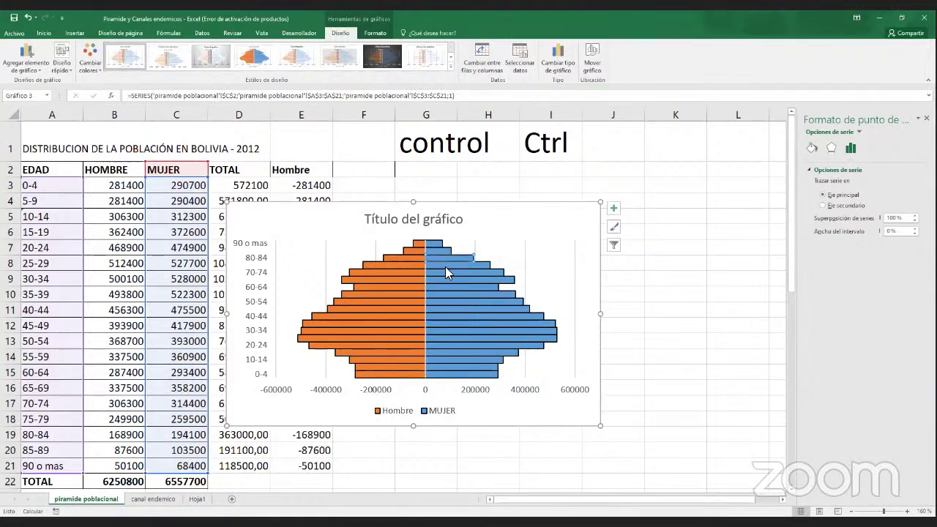
click(473, 308)
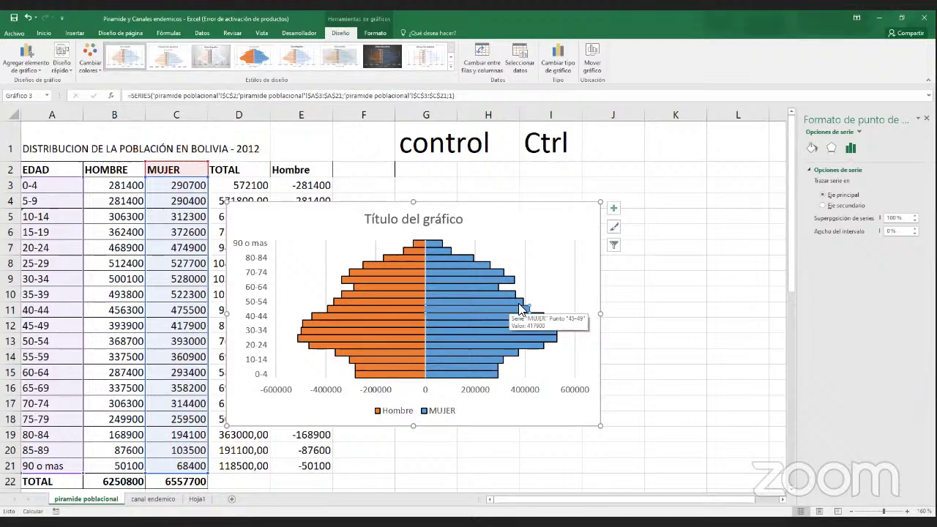
- Add data labels to both the Hombre and MUJER series of the chart
right_click(366, 300)
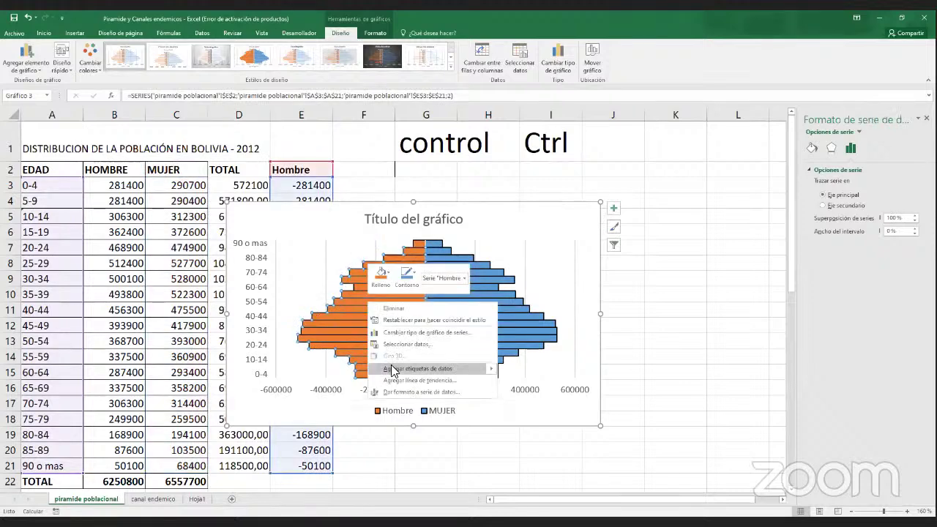
mouse_move(402, 369)
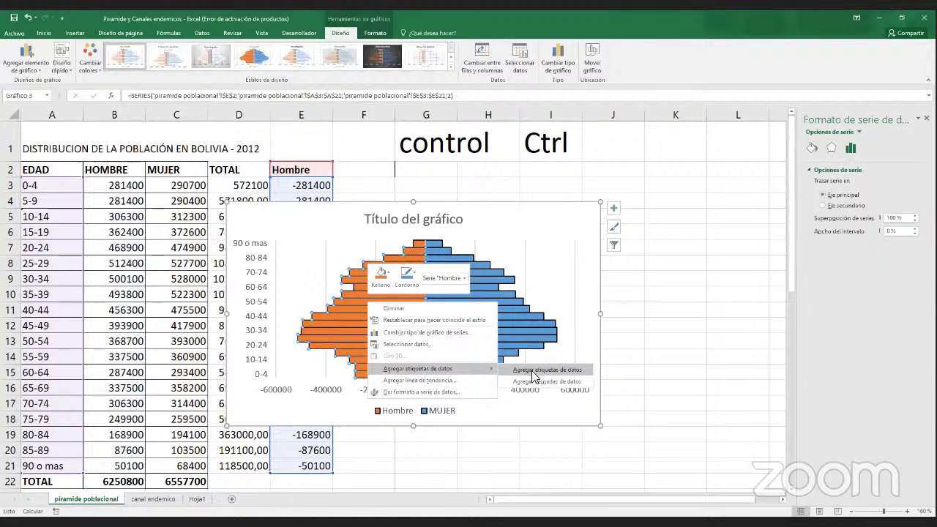
click(533, 371)
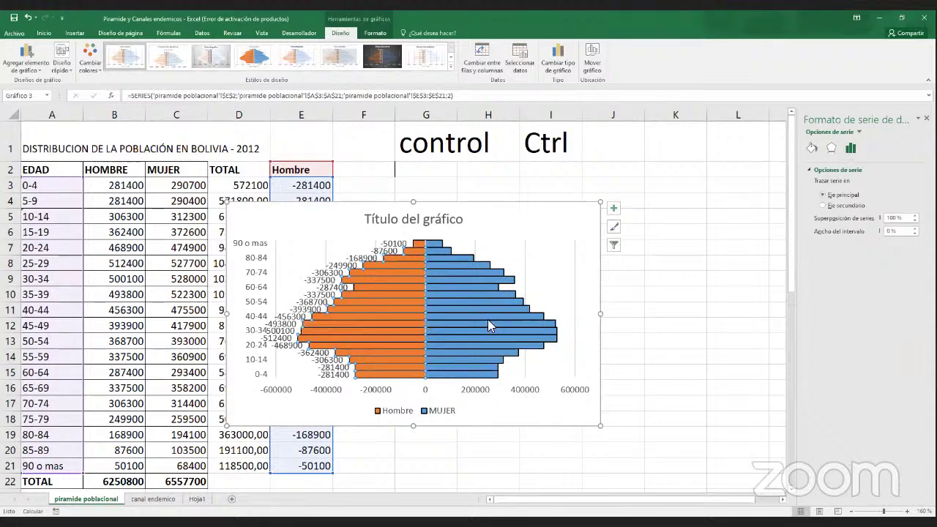
mouse_move(488, 327)
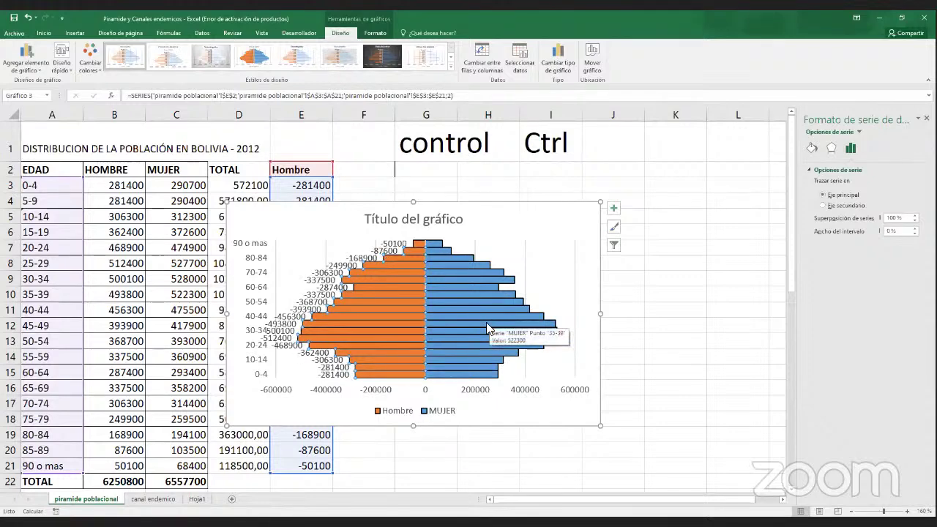
right_click(469, 272)
mouse_move(548, 342)
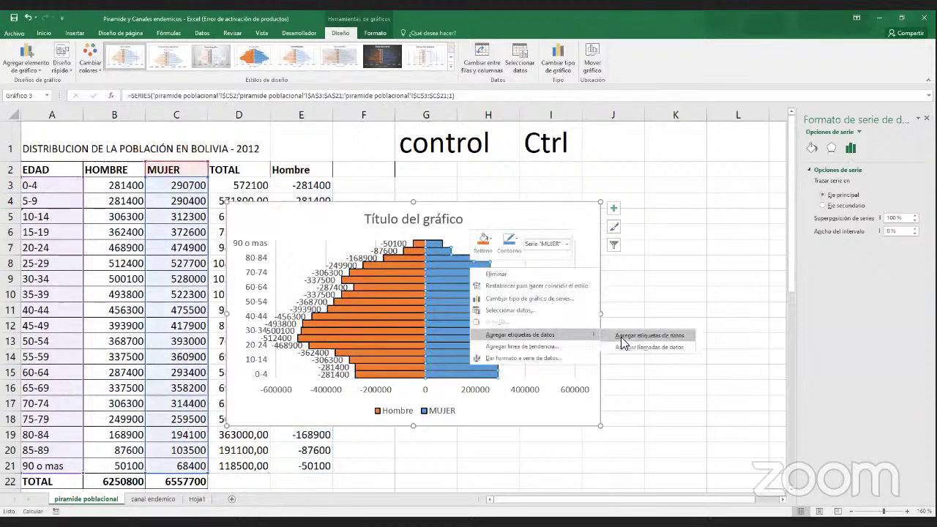
click(623, 338)
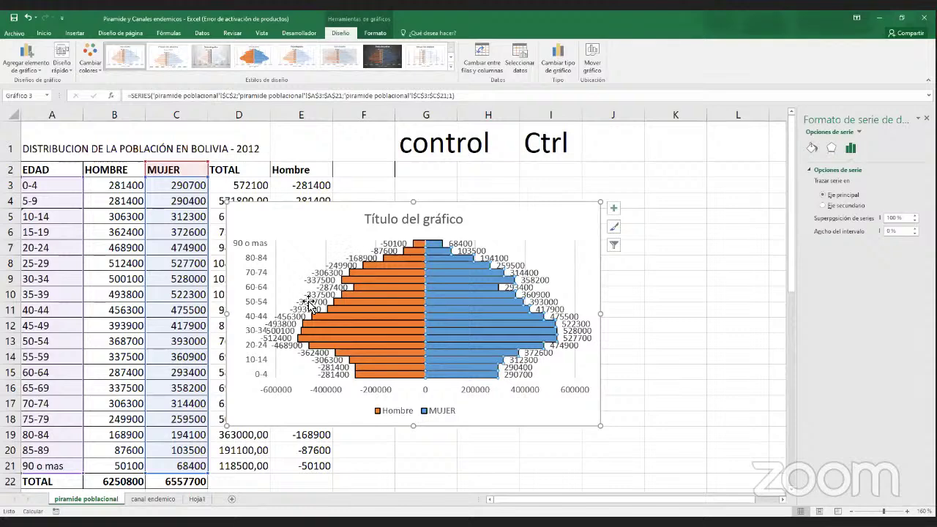
- Apply the custom number format #,##0;#,##0 to the Hombre data labels so they carry no minus sign
click(401, 247)
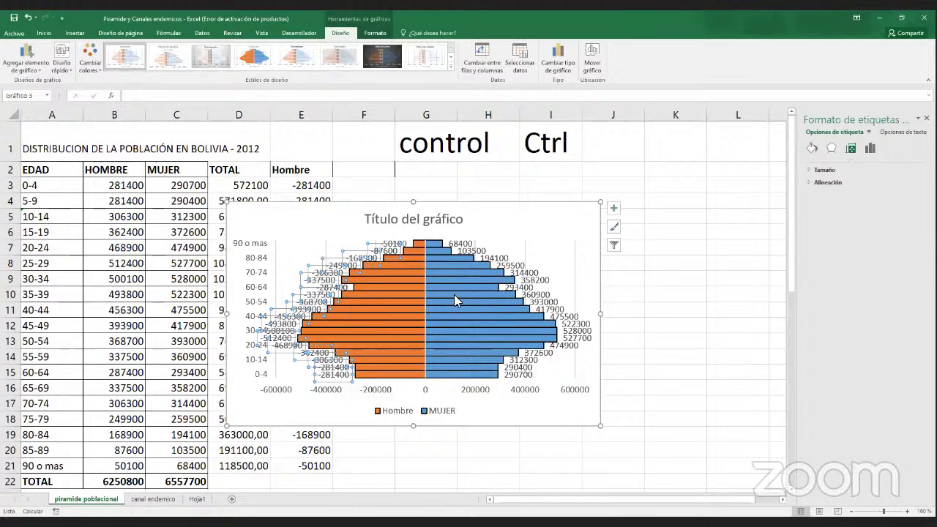
click(868, 151)
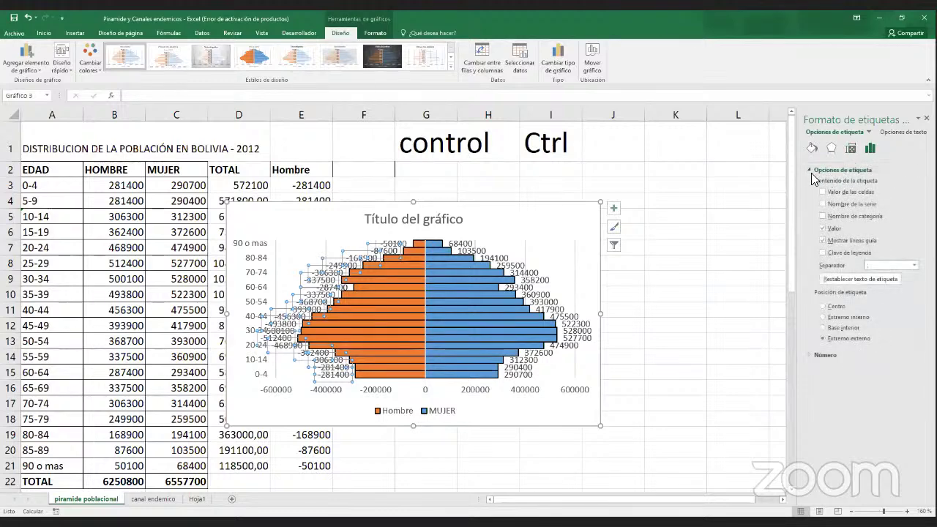
click(824, 172)
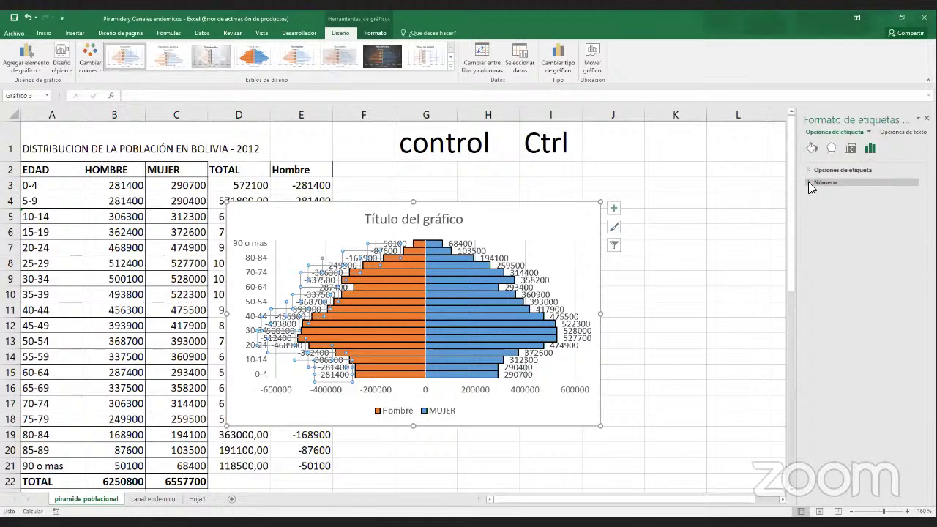
click(809, 182)
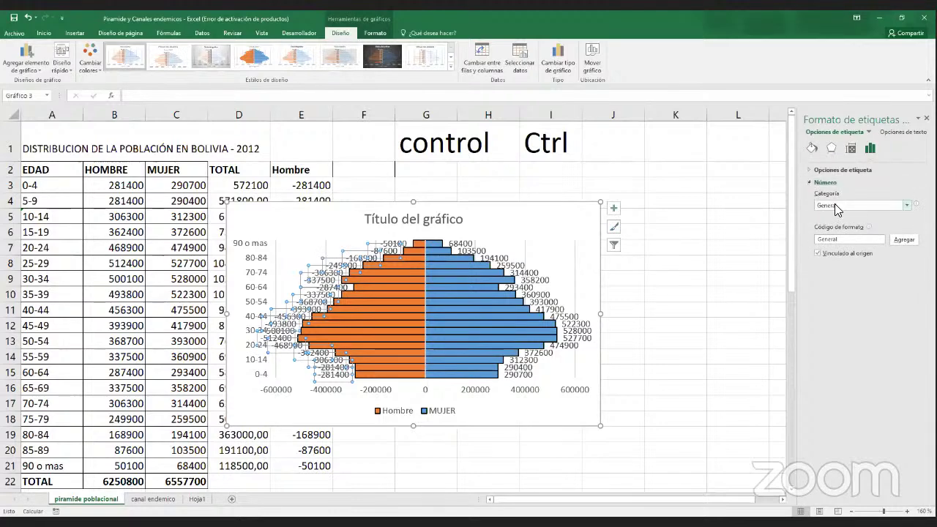
click(907, 206)
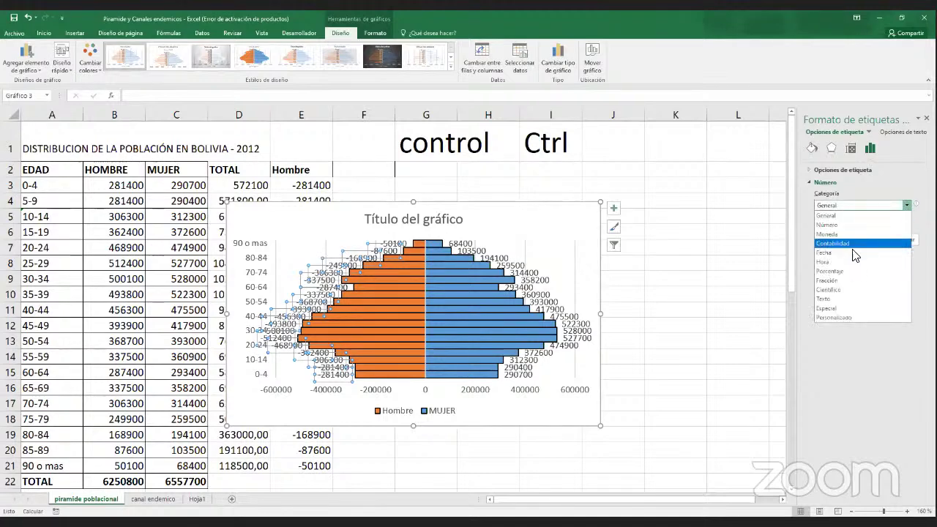
click(836, 317)
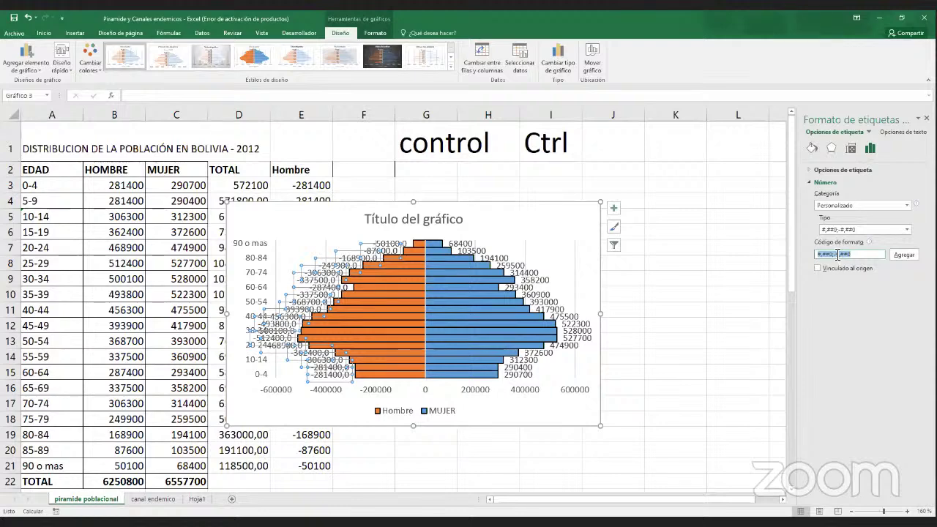
click(837, 254)
click(862, 253)
click(902, 257)
click(902, 256)
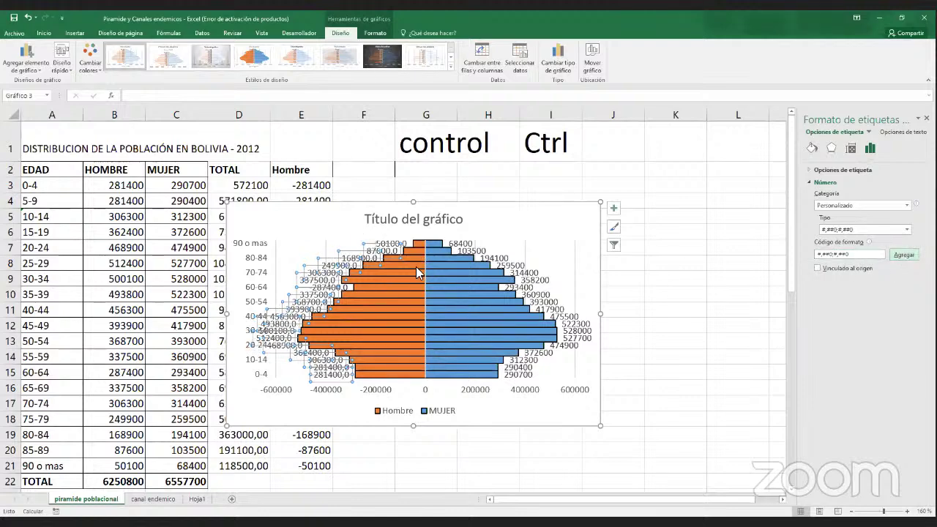
click(472, 250)
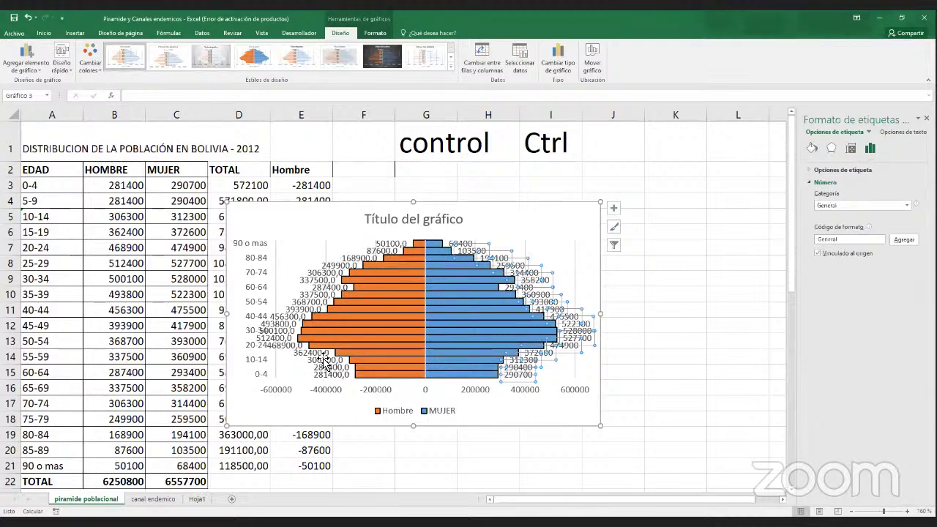
- Apply the custom number format #,##0;#,##0 to the chart's horizontal value axis so it carries no minus signs
click(322, 396)
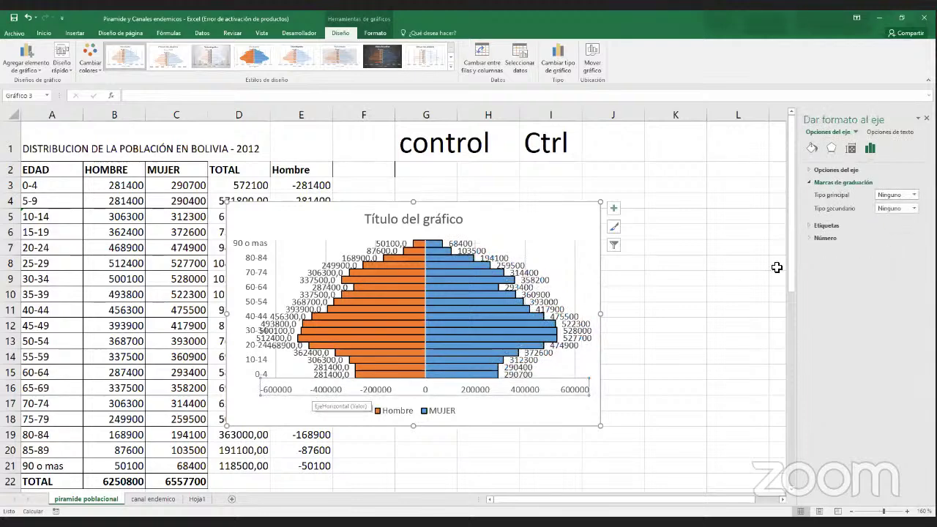
click(807, 237)
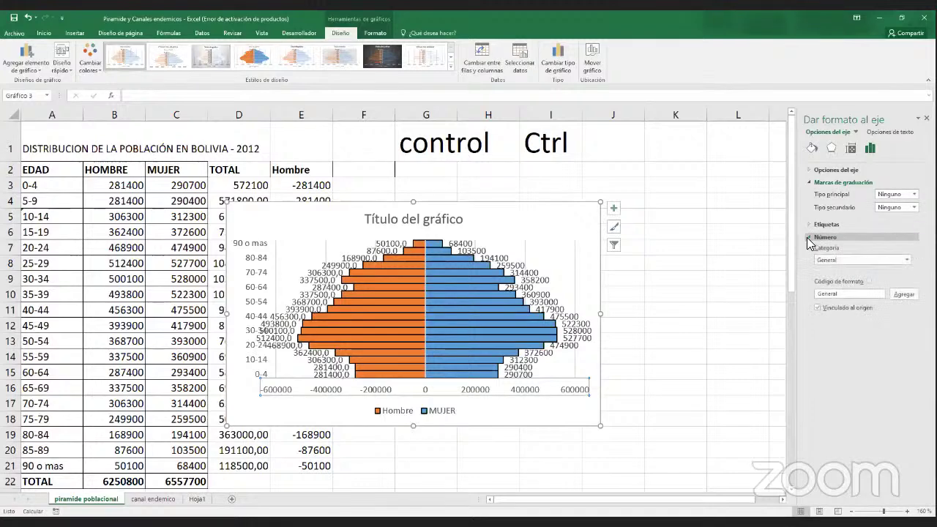
click(858, 259)
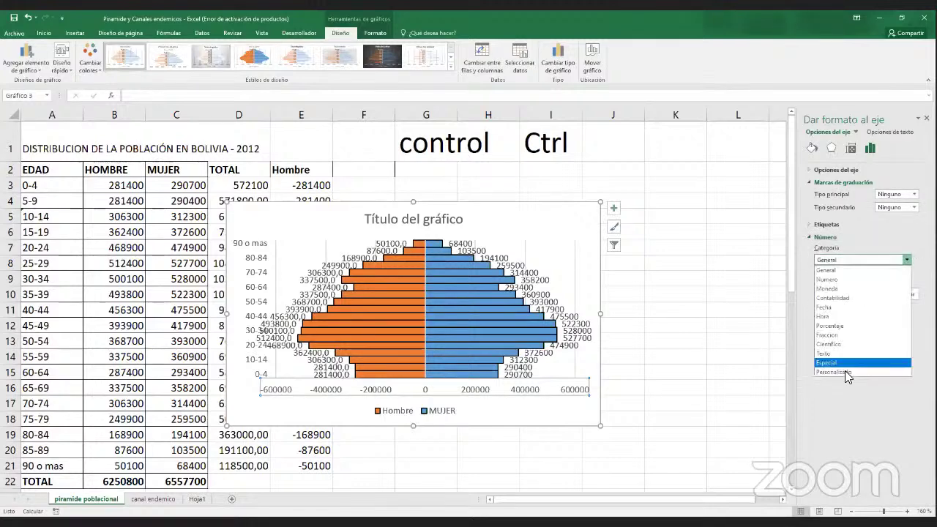
click(844, 370)
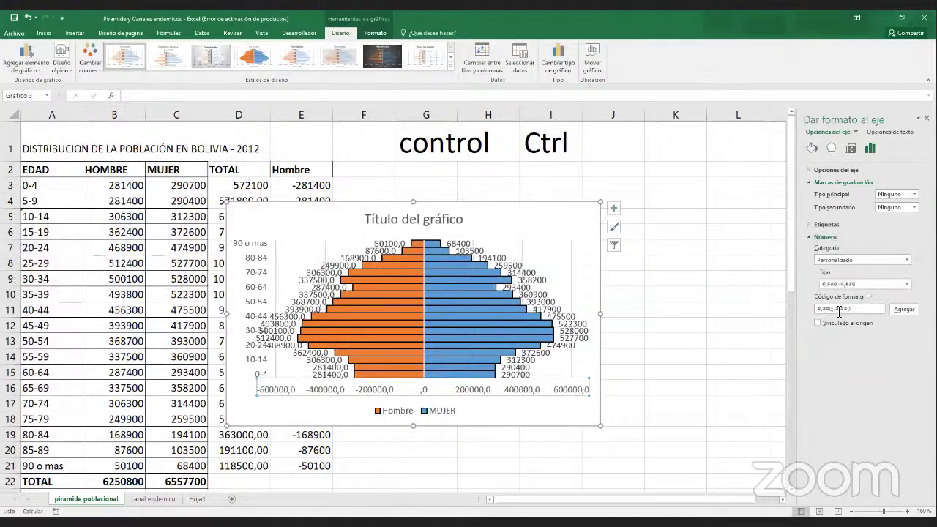
click(839, 311)
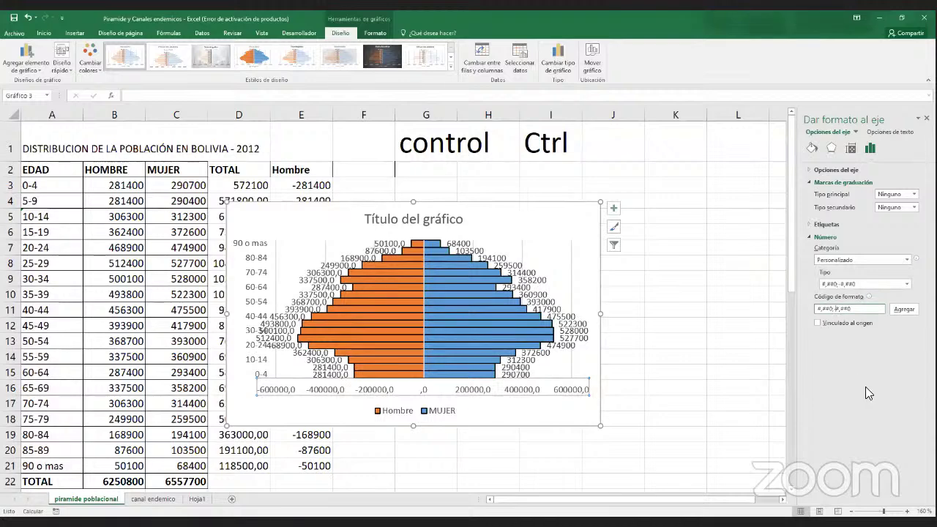
key(BackSpace)
click(903, 308)
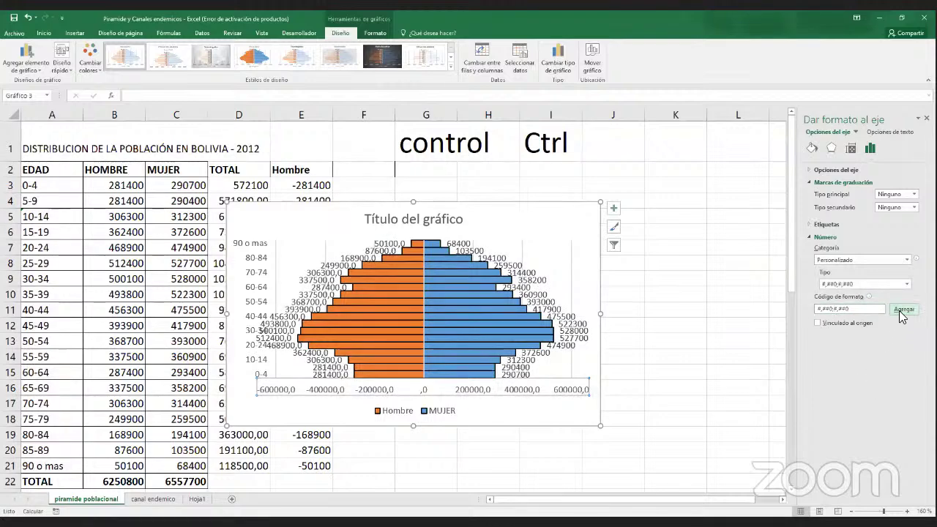
click(597, 256)
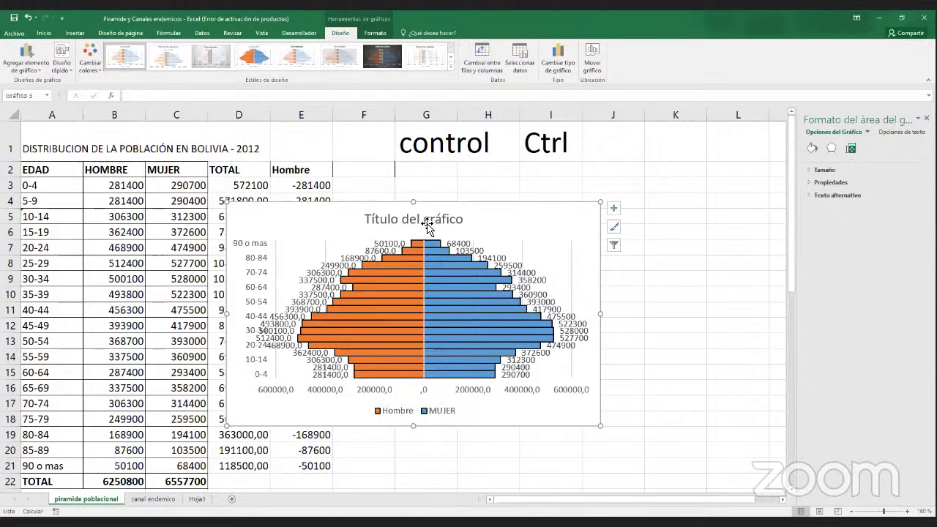
- Copy the heading text DISTRIBUCION DE LA POBLACIÓN EN BOLIVIA - 2012 from cell A1
click(223, 155)
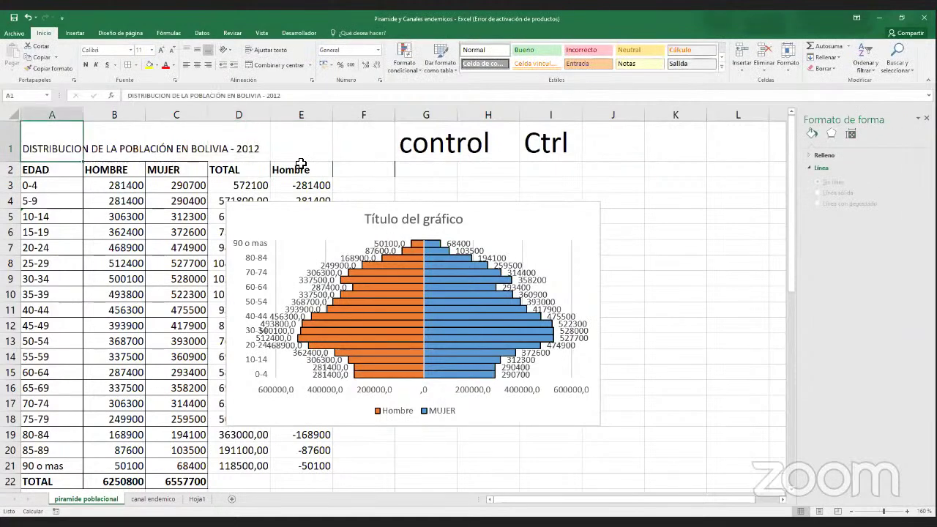
key(F2)
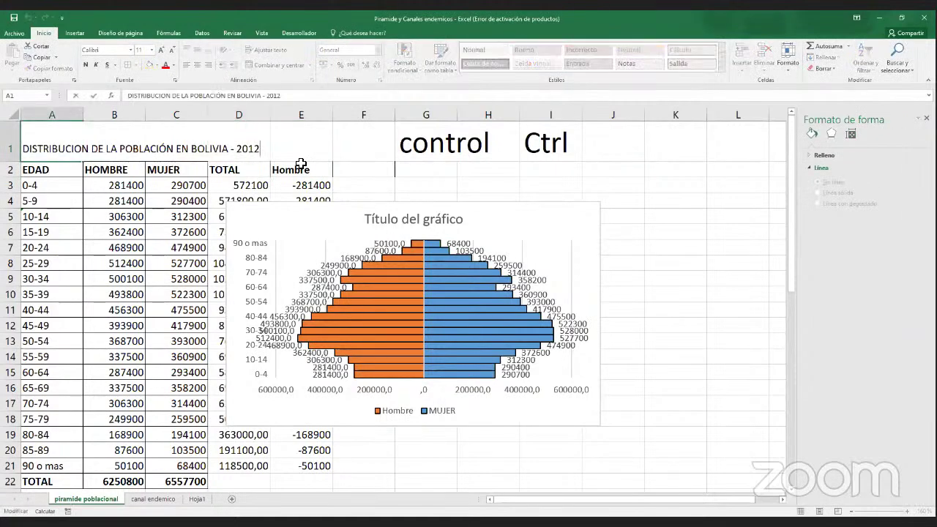
key(shift+Left)
key(shift+Left)
key(shift+Left)
key(shift+Left)
key(shift+Left)
key(shift+Left)
key(shift+Left)
key(shift+Left)
key(shift+Left)
key(shift+Left)
key(shift+Left)
key(shift+Left)
key(shift+Left)
key(shift+Left)
key(shift+Left)
key(shift+Left)
key(shift+Left)
key(shift+Left)
key(shift+Left)
key(shift+Left)
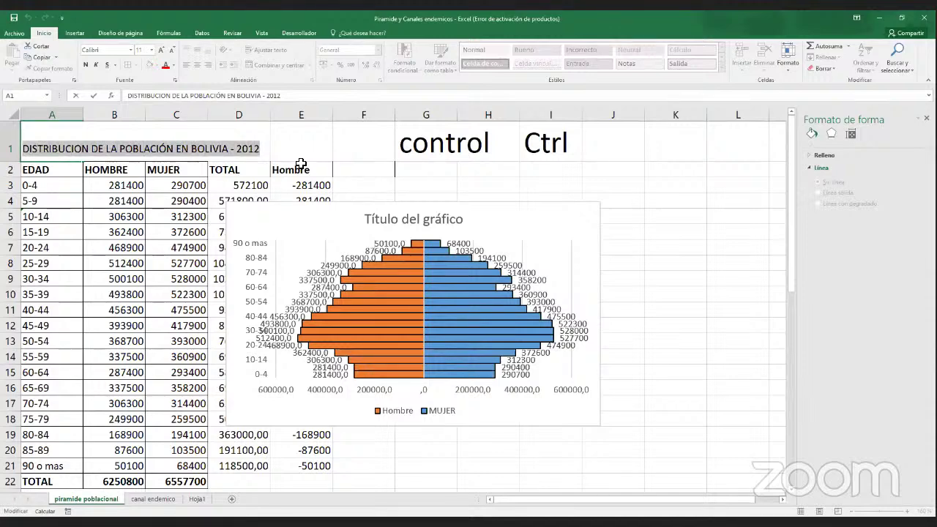
key(ctrl+c)
- Replace the chart's placeholder title with the copied heading text
click(418, 226)
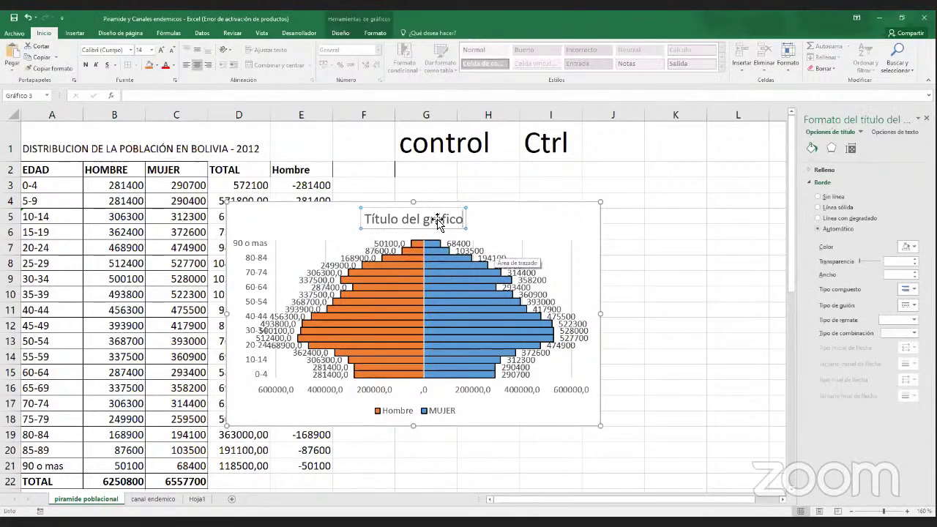
triple_click(437, 222)
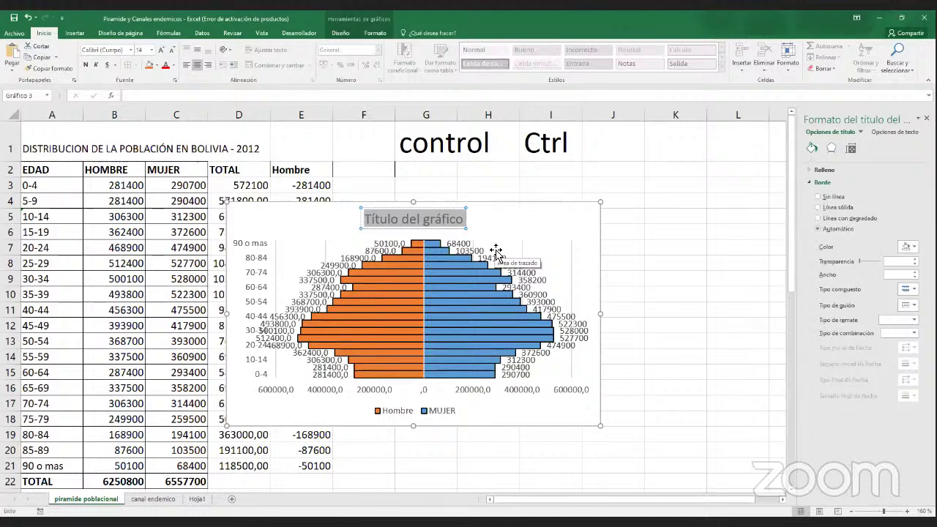
key(ctrl+v)
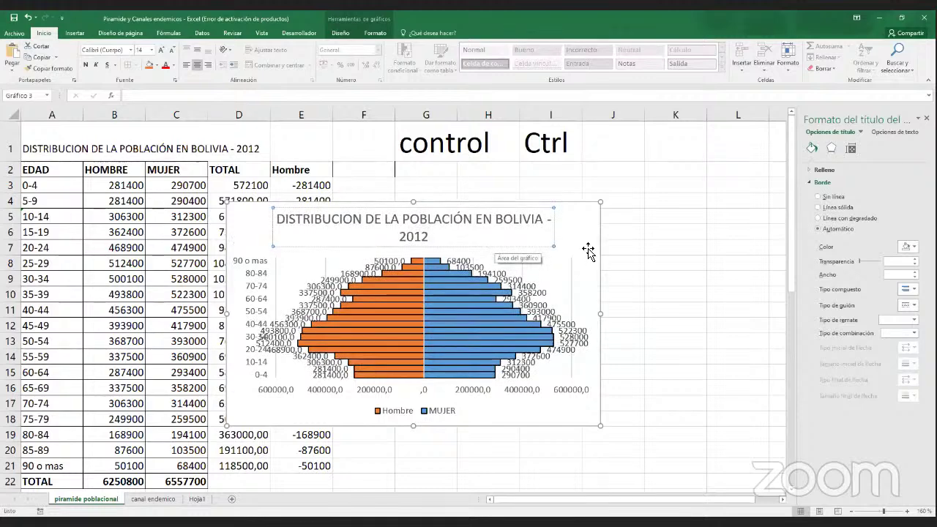
click(588, 251)
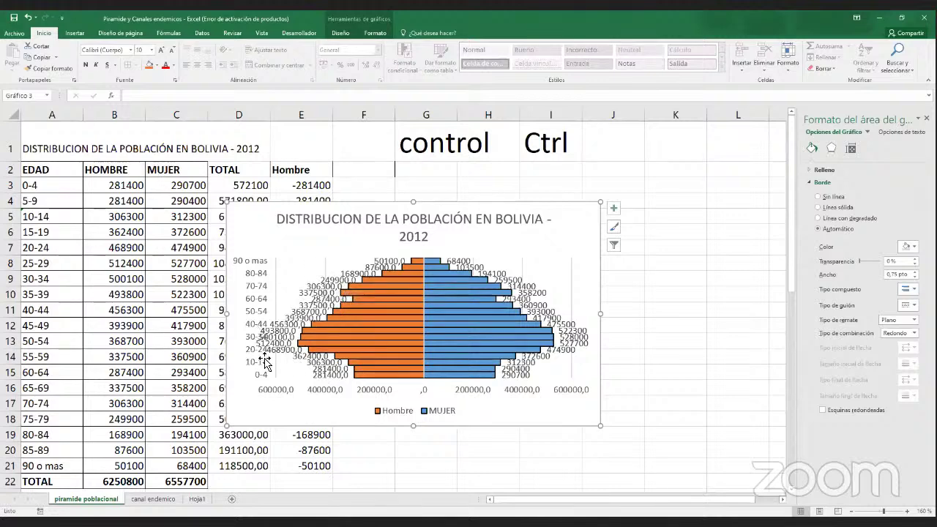
- Enlarge the pyramid chart on all four sides to span roughly columns A to L and rows 1 to 22
click(265, 285)
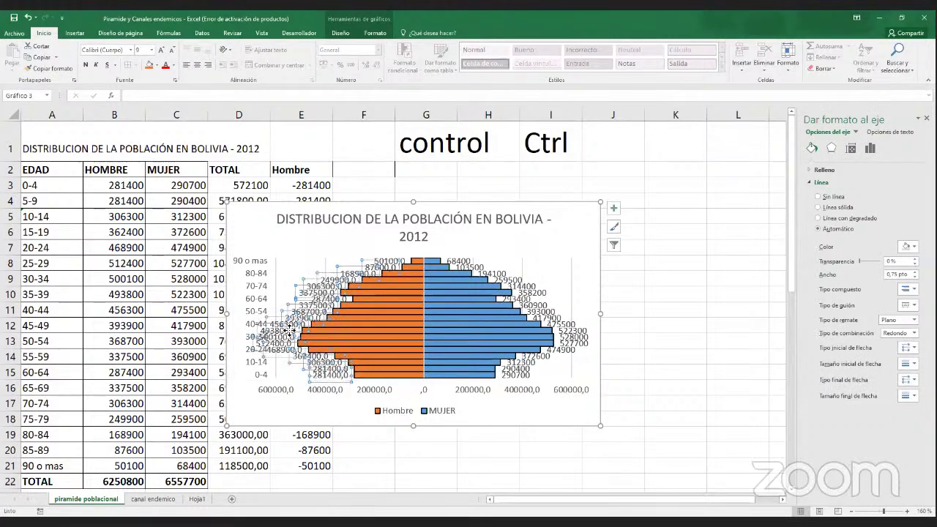
click(291, 336)
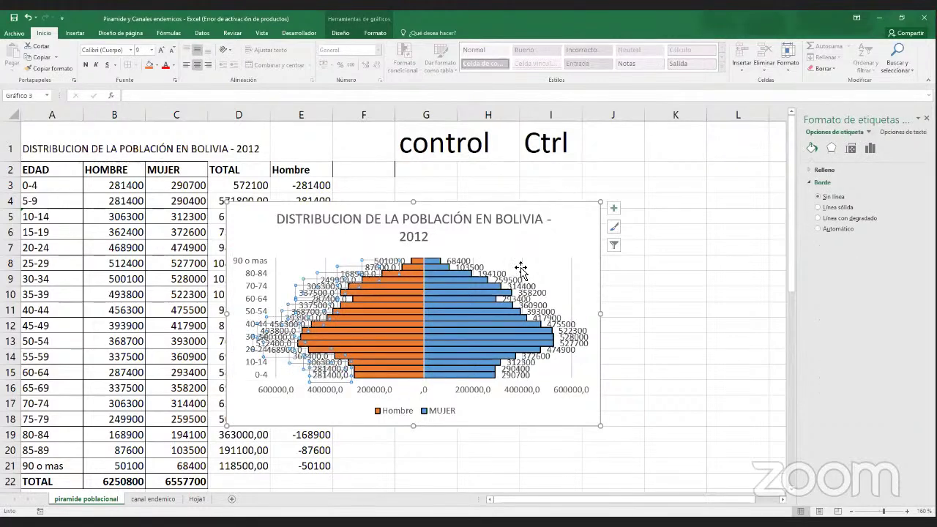
click(578, 249)
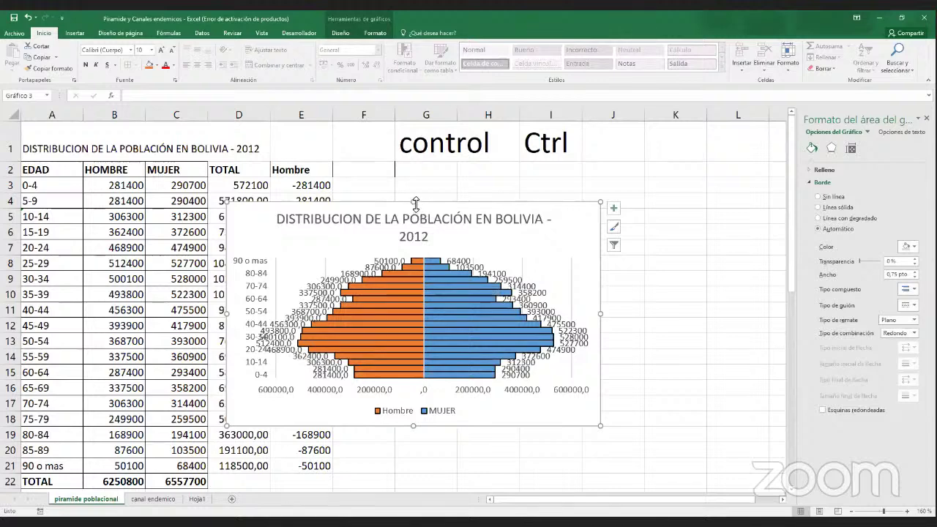
drag(416, 202, 418, 127)
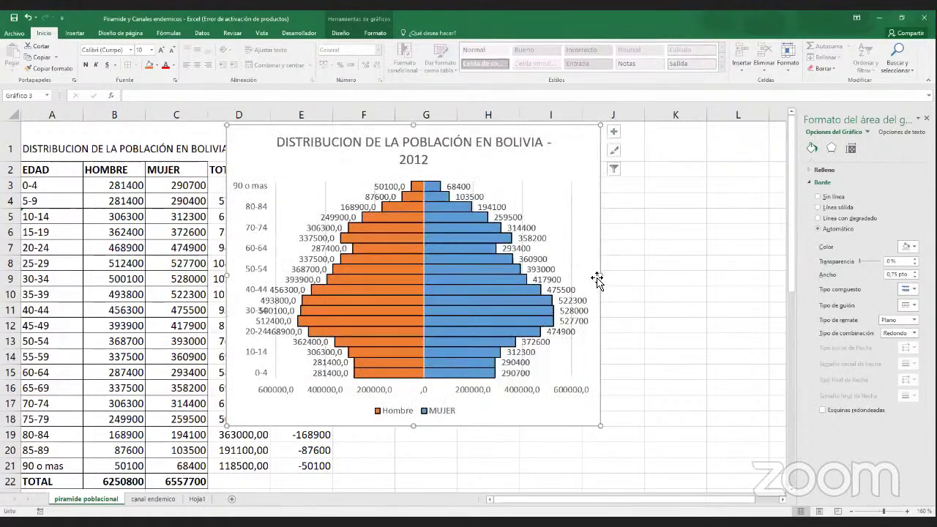
drag(600, 275, 775, 278)
drag(500, 425, 500, 483)
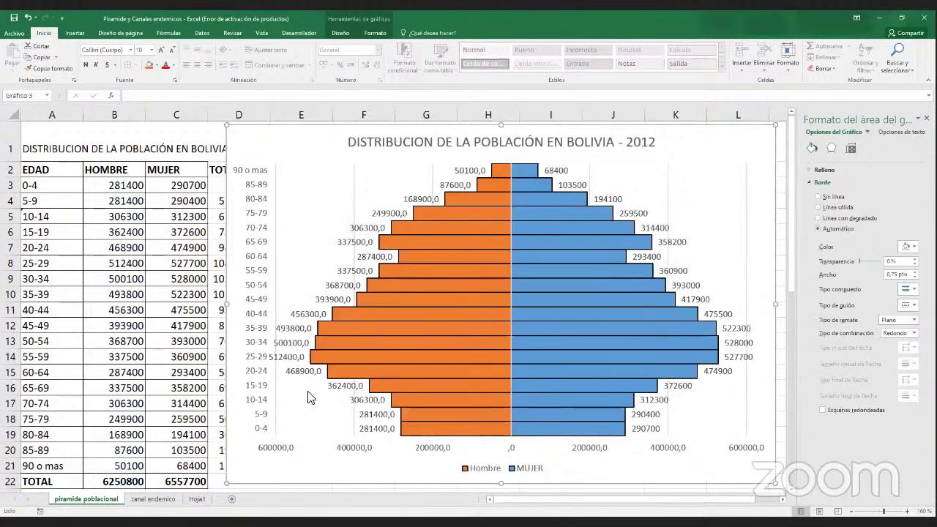
drag(227, 303, 36, 310)
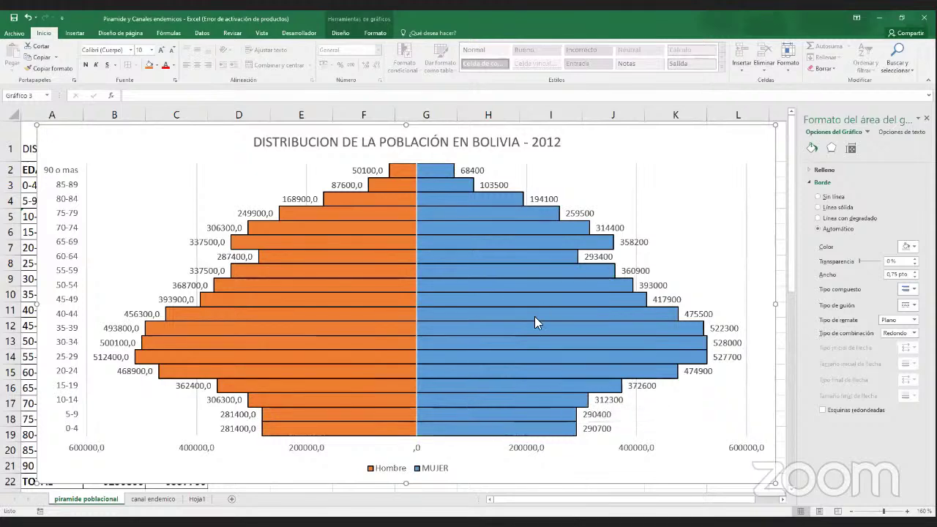
- Examine the chart's Hombre data labels, age-group axis, population axis, legend and both bar series
click(307, 199)
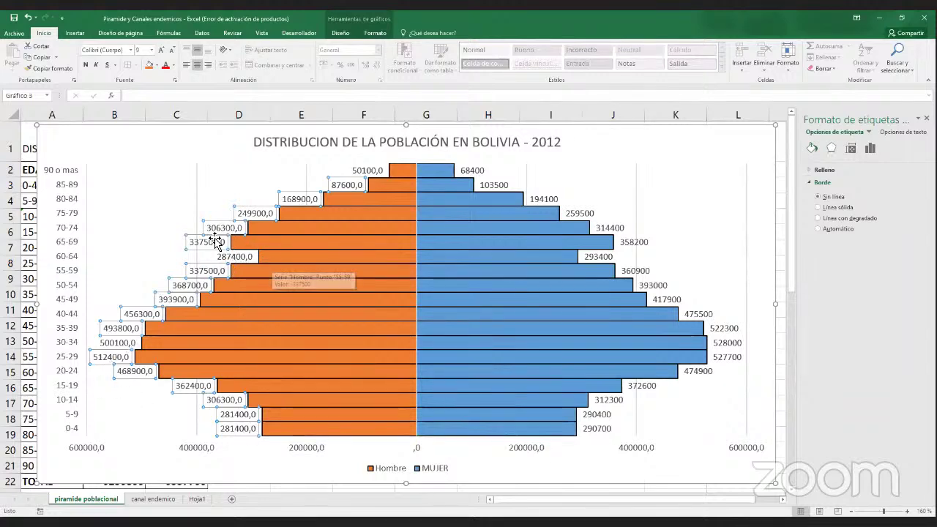
click(73, 324)
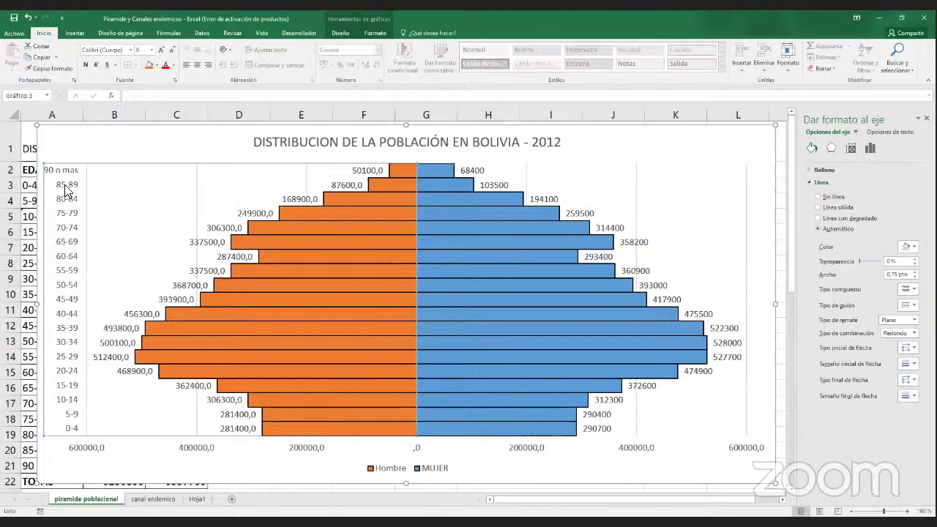
click(325, 454)
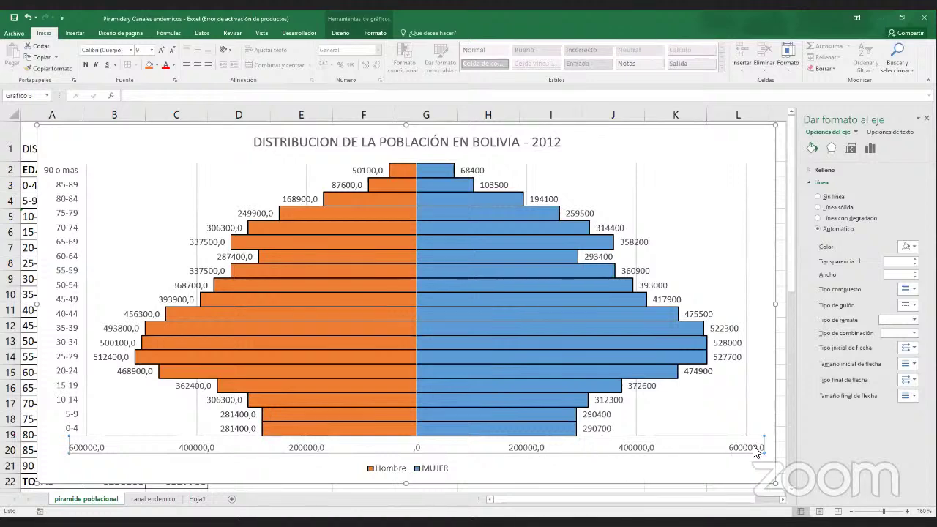
click(434, 474)
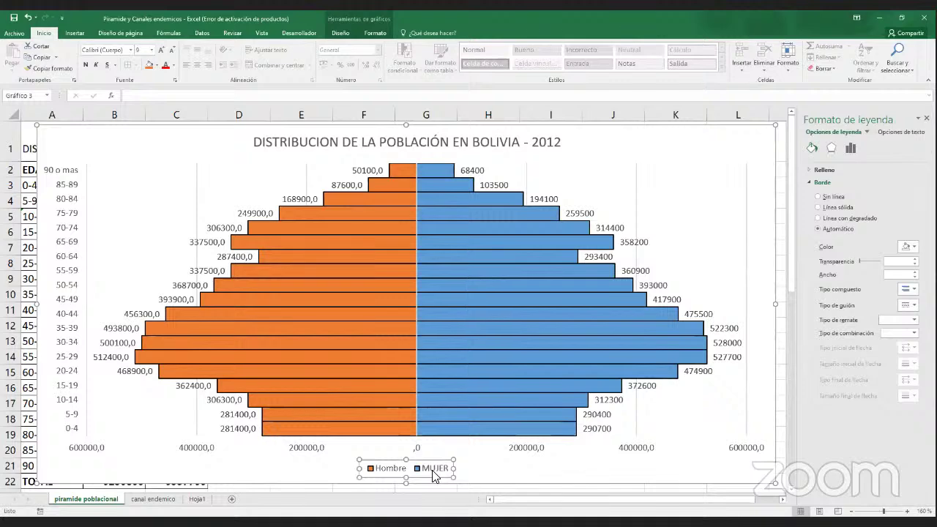
click(475, 275)
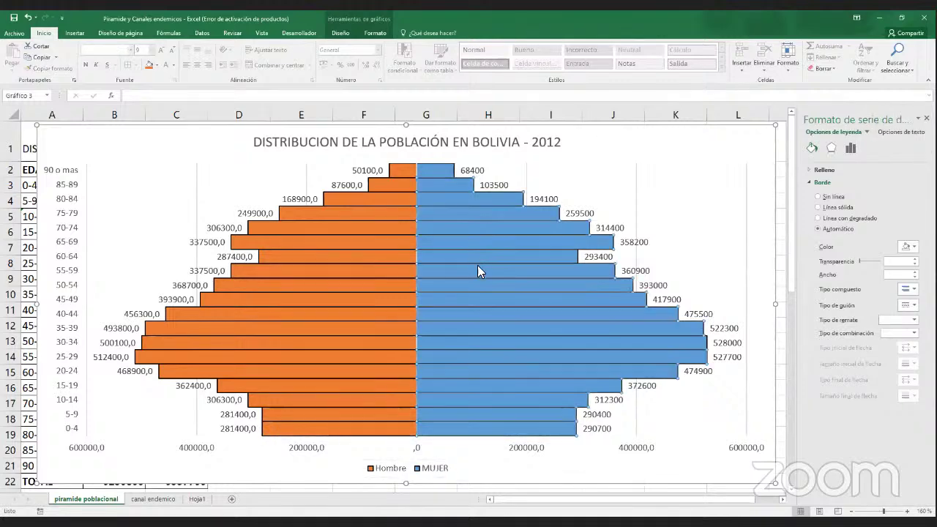
click(402, 477)
click(346, 388)
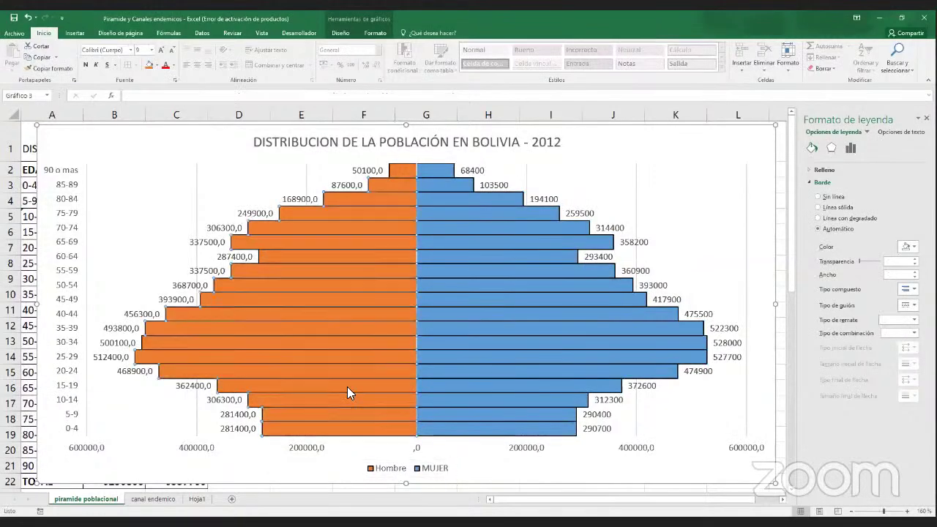
click(753, 150)
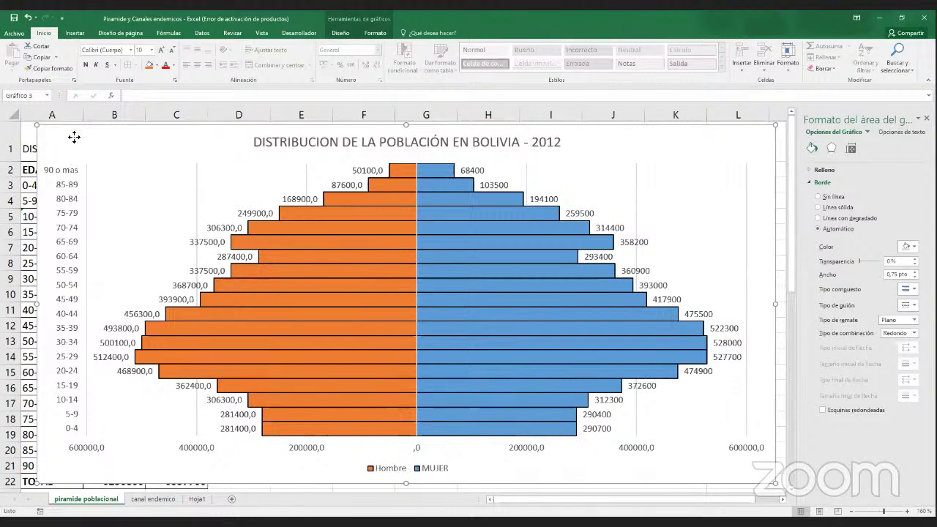
- Move the chart off the data table and review the original EDAD, HOMBRE and MUJER columns in A2:C21
drag(74, 136, 574, 282)
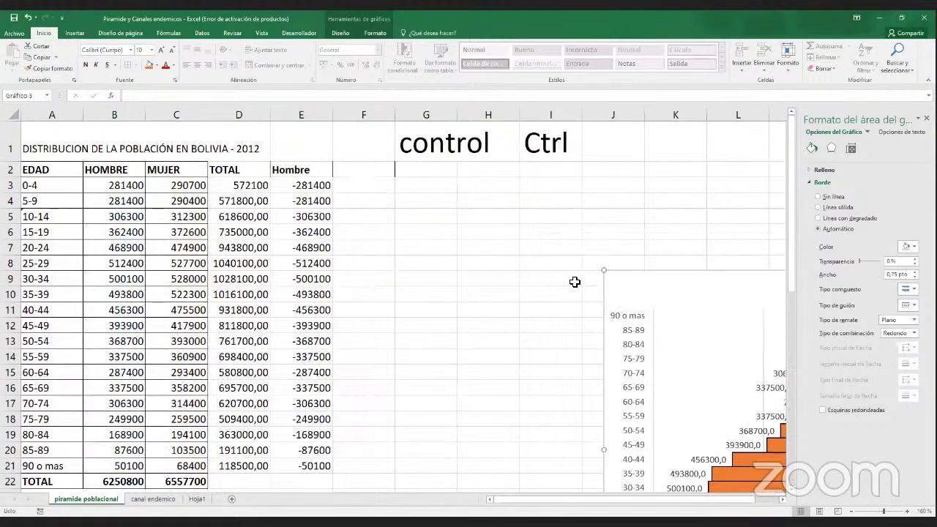
click(569, 273)
click(551, 247)
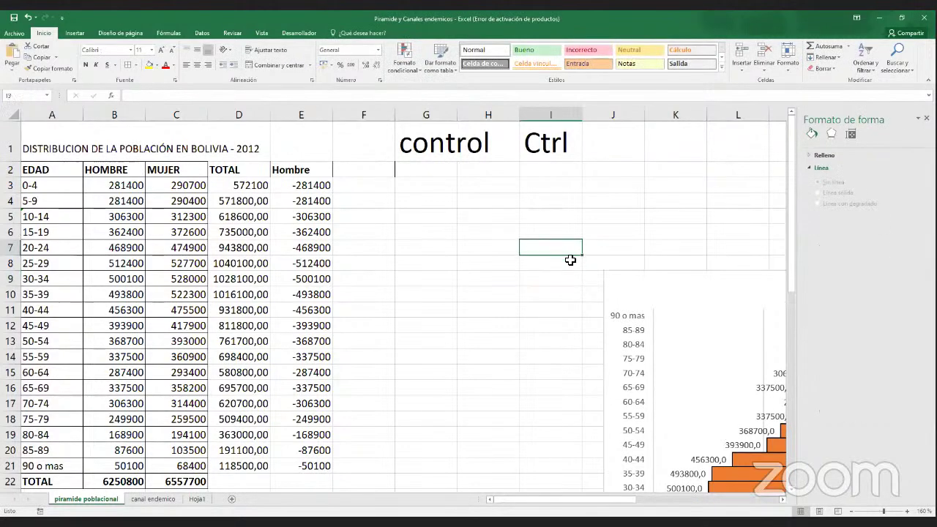
drag(44, 169, 170, 467)
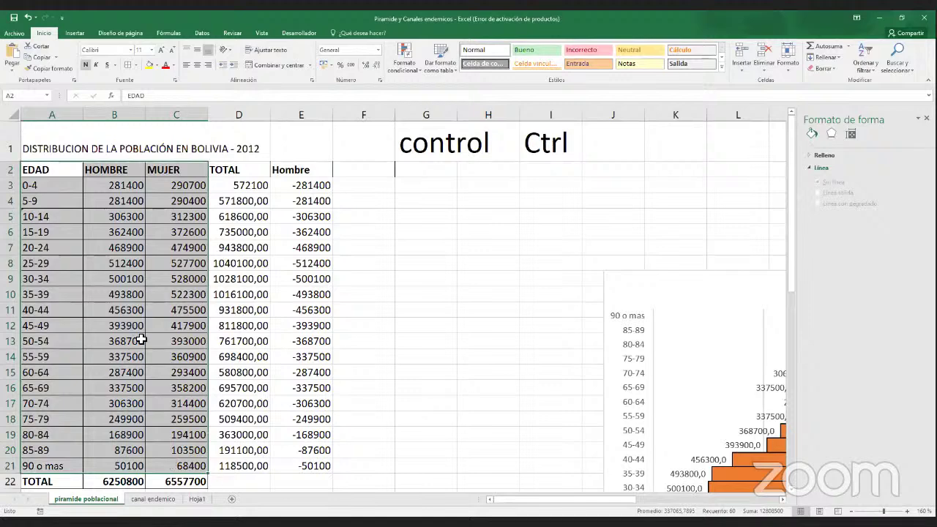
click(105, 245)
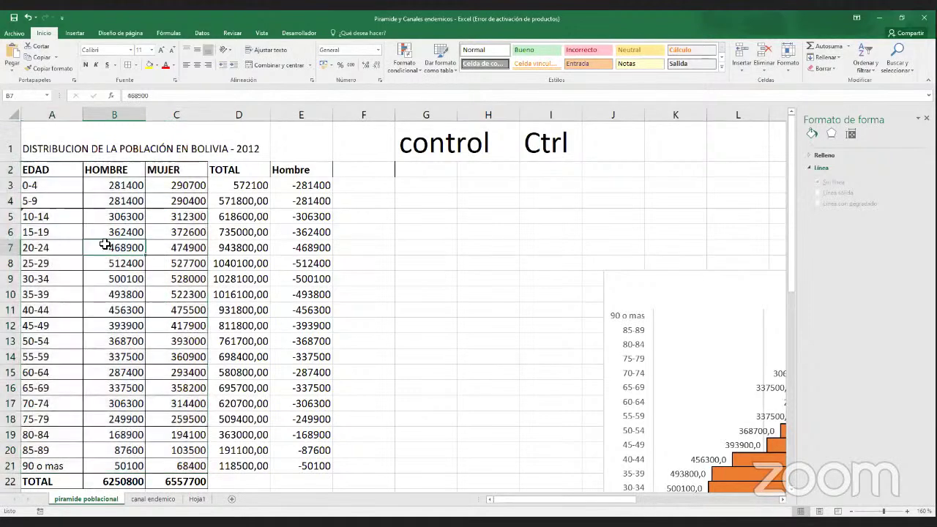
- Review the negative Hombre column and select the chart's source ranges A2:A21, C2:C21 and E2:E21 together
drag(280, 169, 303, 475)
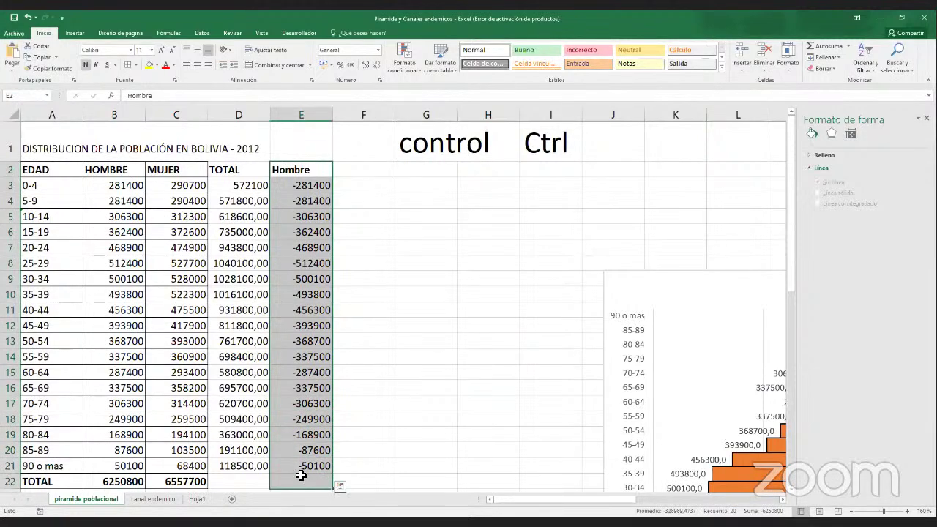
drag(40, 169, 69, 469)
drag(184, 169, 192, 465)
drag(327, 172, 329, 468)
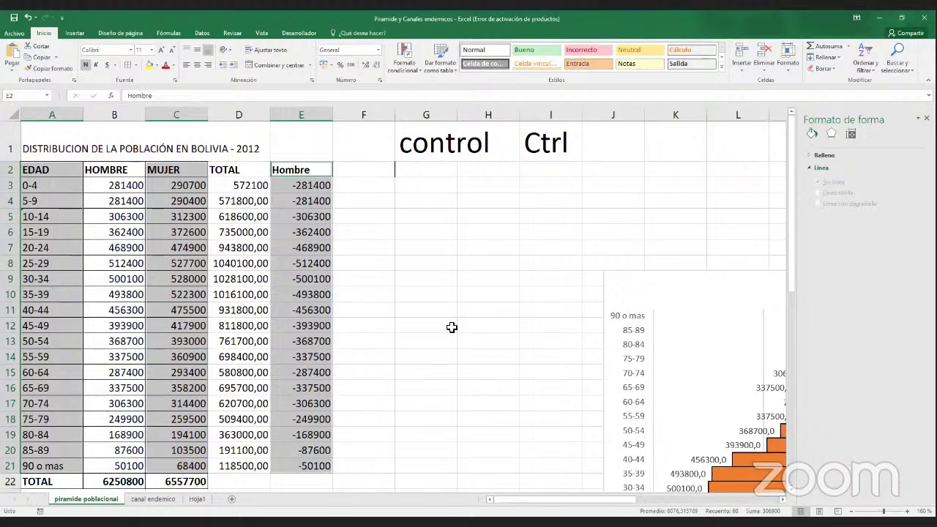
- Move the pyramid chart back over the data table near cell A1 and close the formatting pane
click(608, 278)
drag(608, 279, 25, 129)
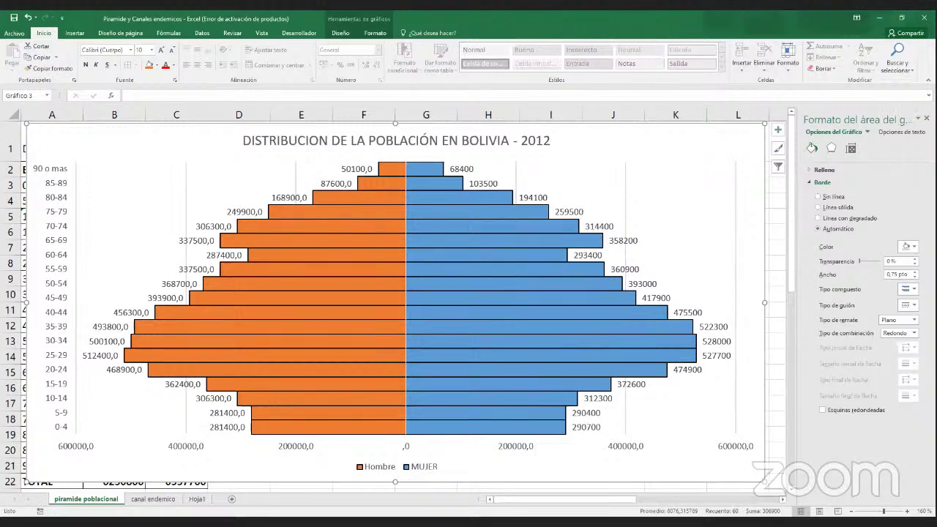
click(926, 118)
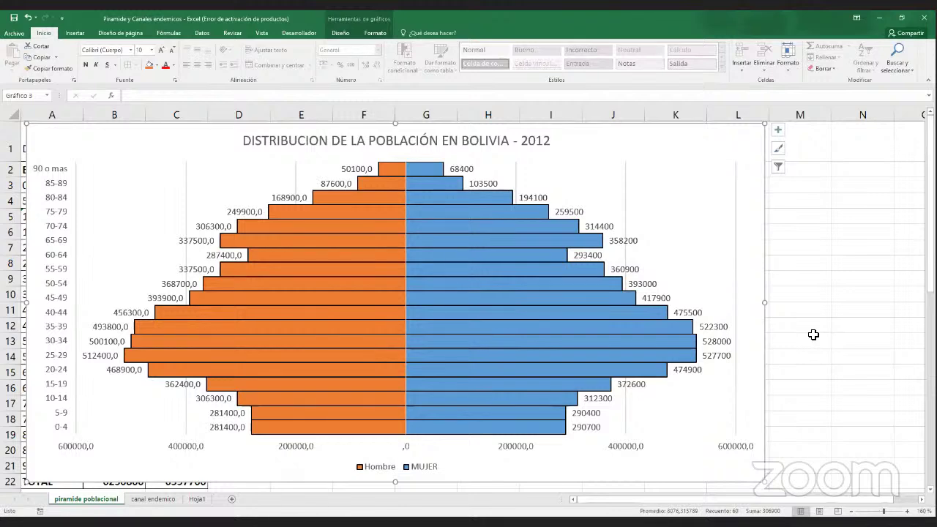
- Review the MUJER and Hombre bar series in the finished population pyramid
click(432, 274)
click(347, 272)
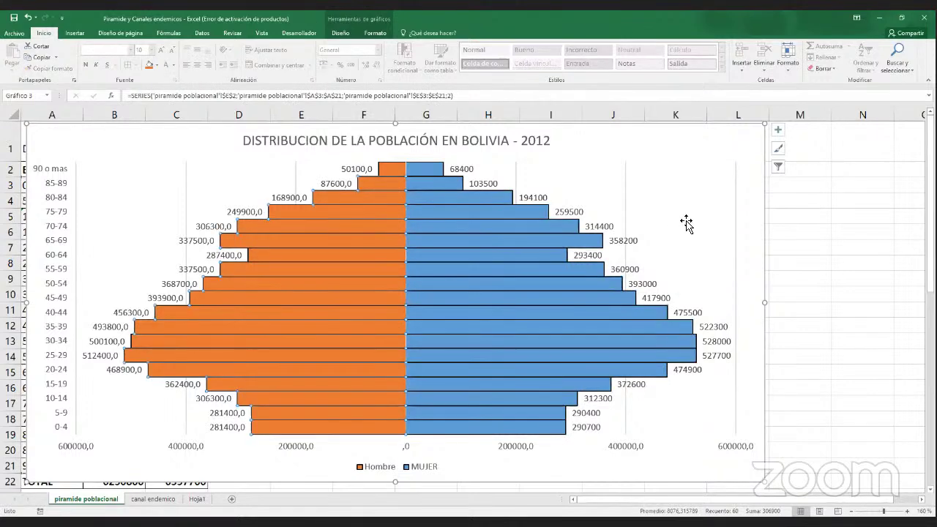
mouse_move(634, 318)
mouse_move(525, 393)
mouse_move(604, 244)
key(Escape)
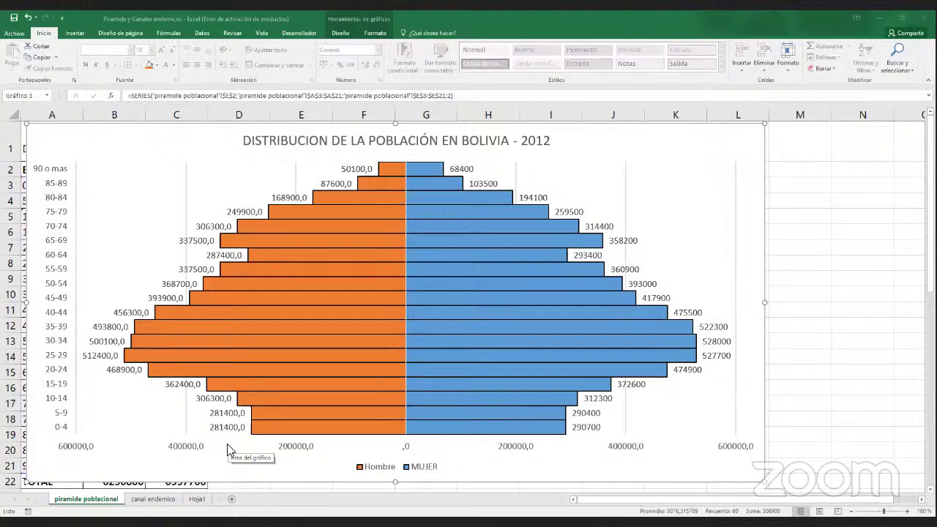
- Switch to the canal endemico sheet and review the MÉTODO DE LOS CUARTILES heading in K1
click(153, 499)
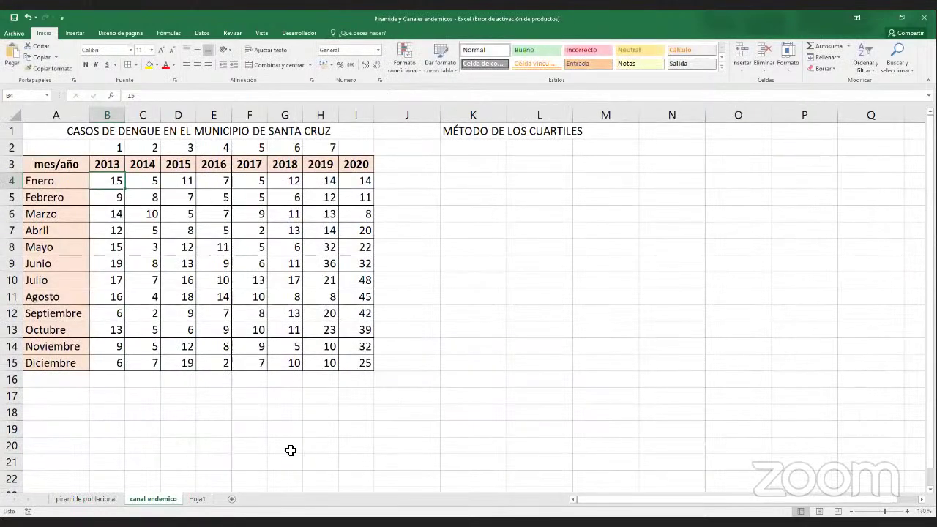
click(464, 134)
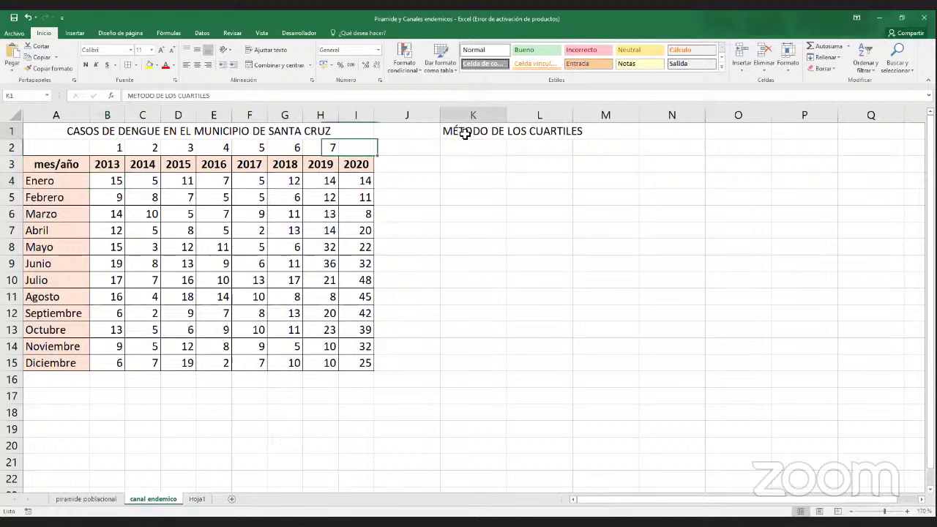
drag(465, 134, 533, 132)
click(560, 212)
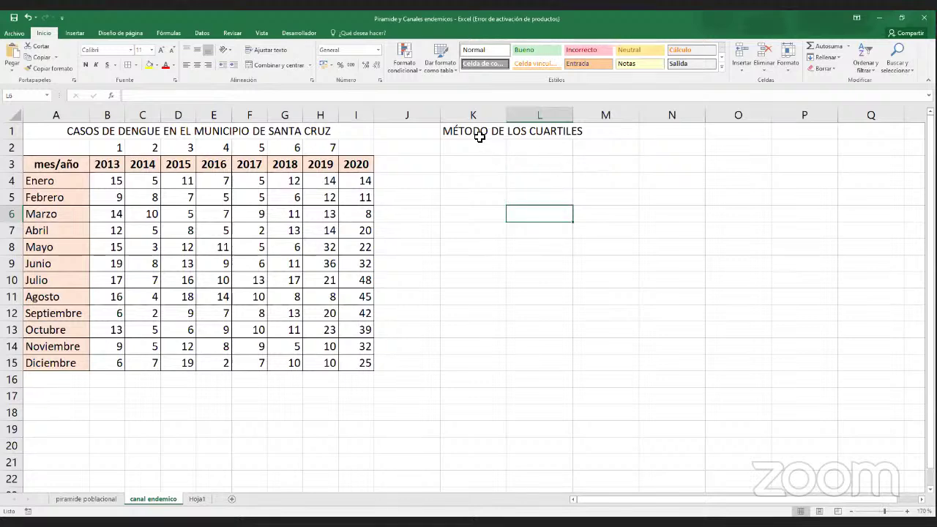
drag(478, 134, 600, 131)
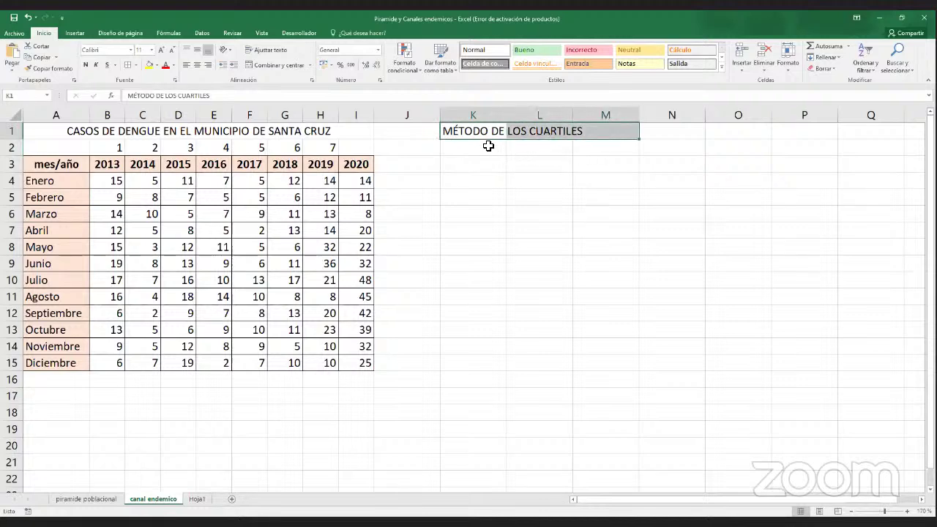
click(538, 153)
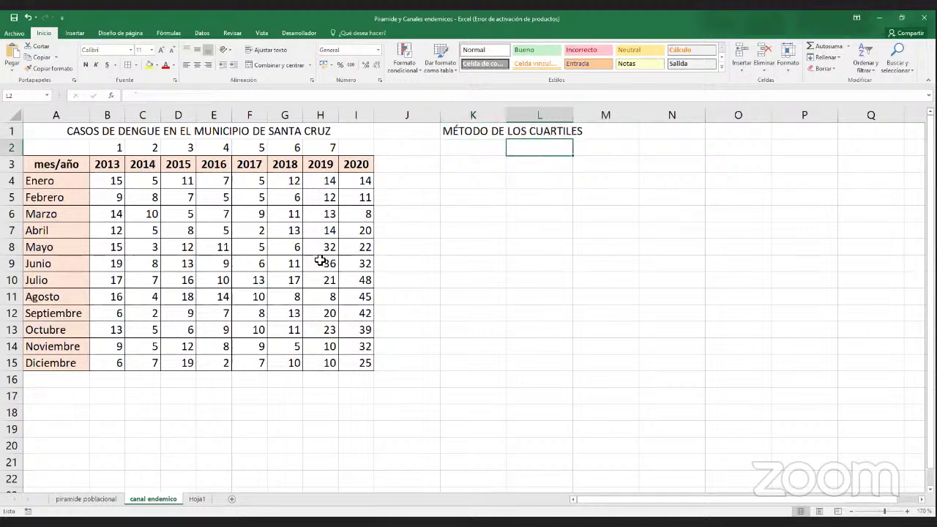
- Review the mes/año month list in A3:A15, the quartile method heading and the dengue table's title
click(66, 165)
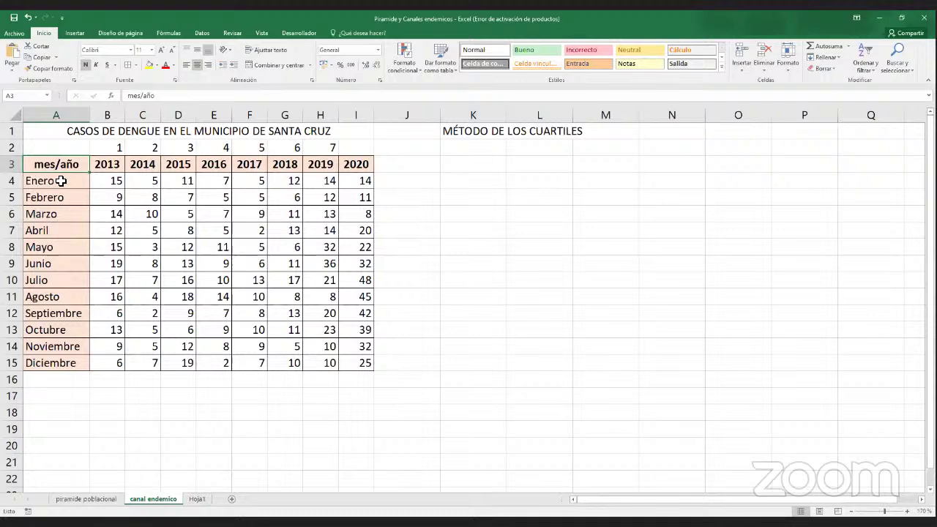
drag(61, 181, 73, 360)
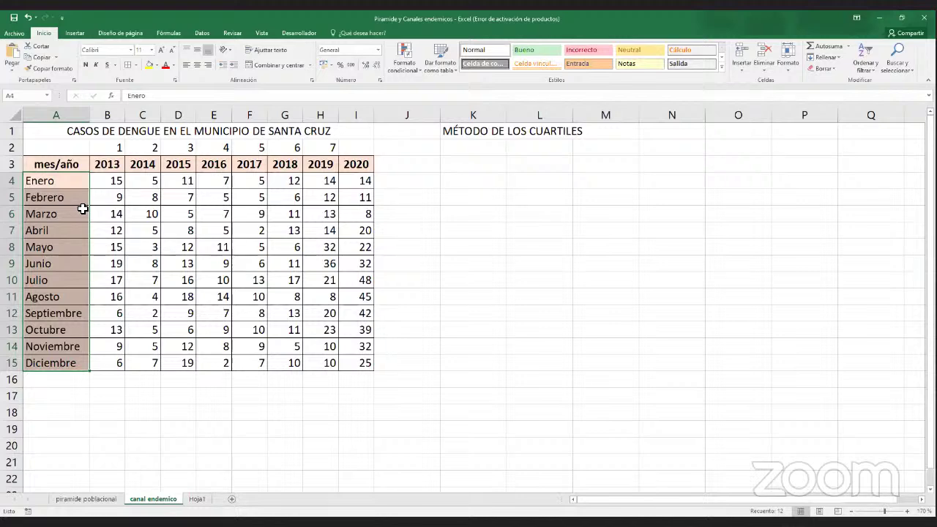
click(82, 386)
drag(64, 183, 74, 464)
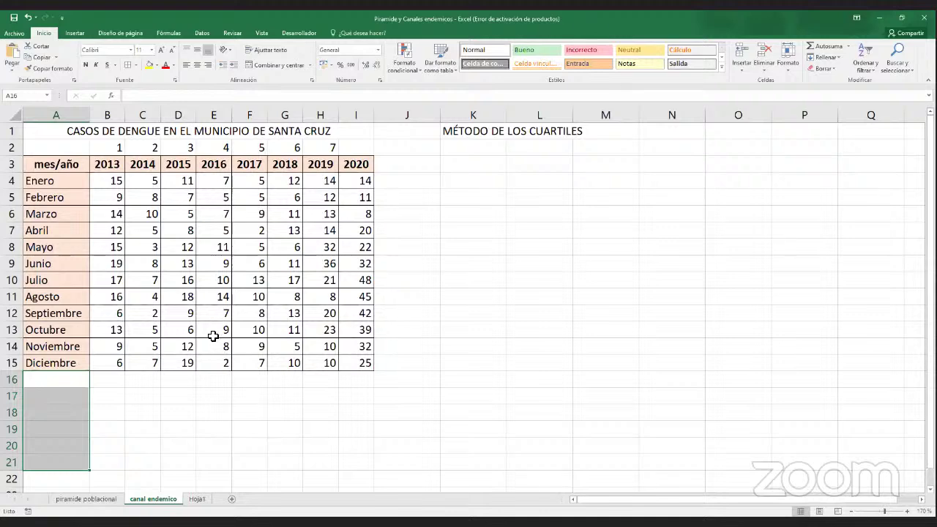
drag(445, 130, 552, 131)
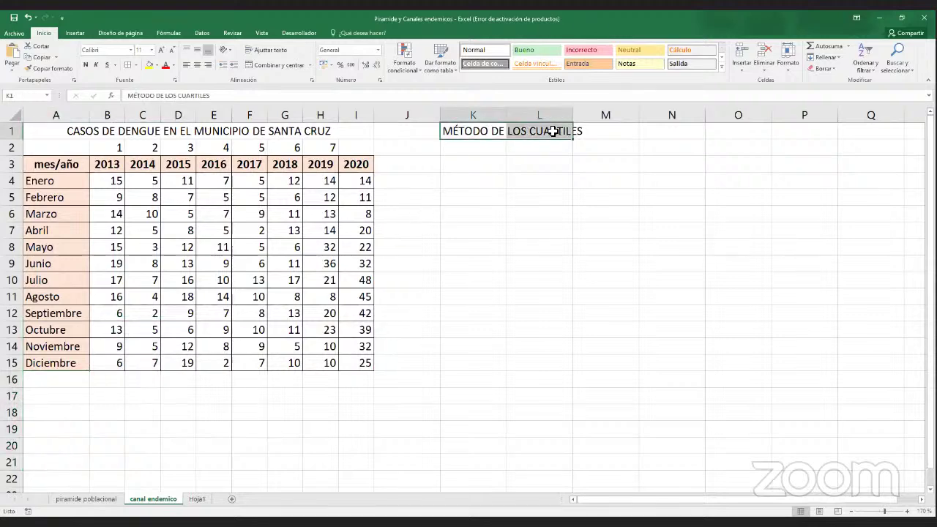
drag(67, 164, 54, 362)
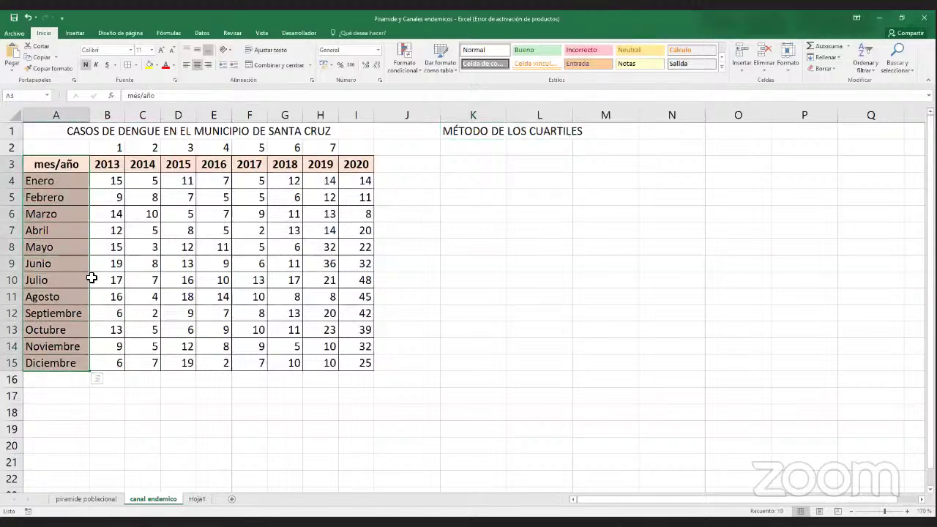
click(78, 130)
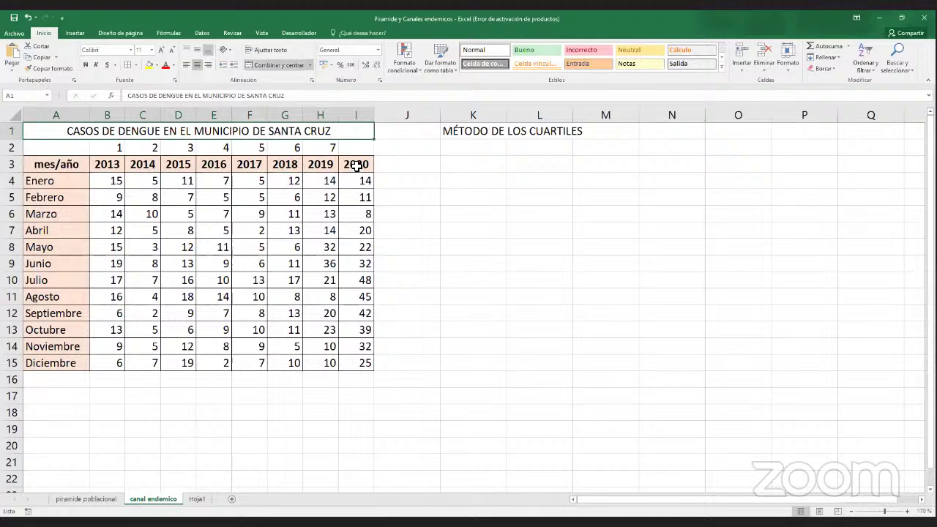
- Examine the 2020 dengue cases in column I, comparing them with the Enero and Agosto rows
drag(356, 165, 355, 363)
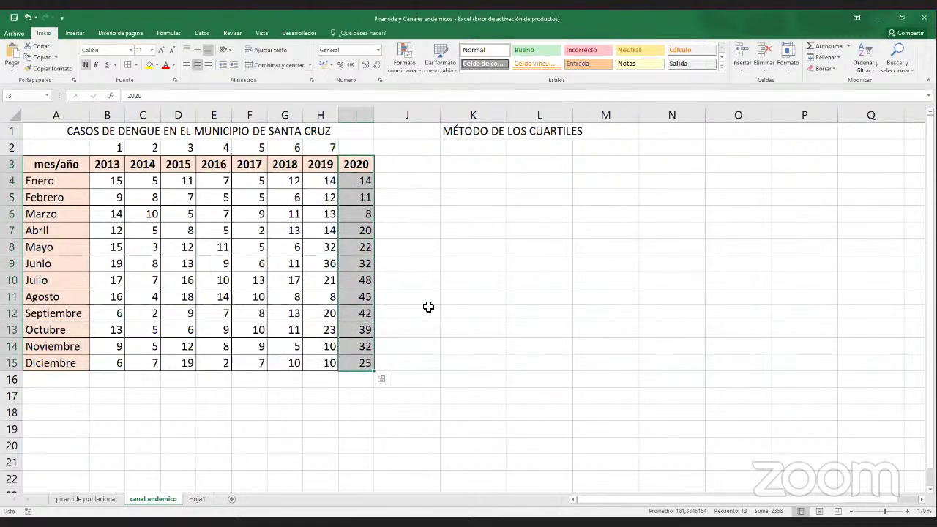
click(366, 183)
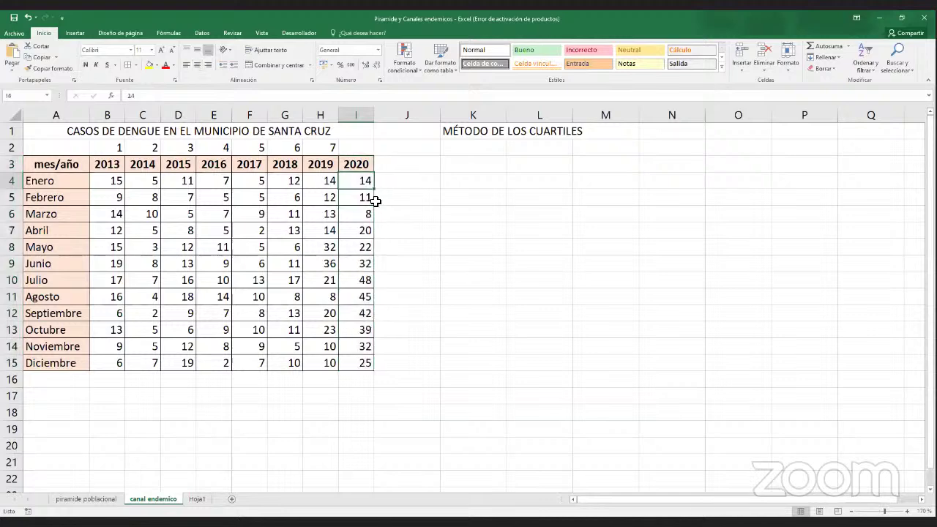
click(358, 115)
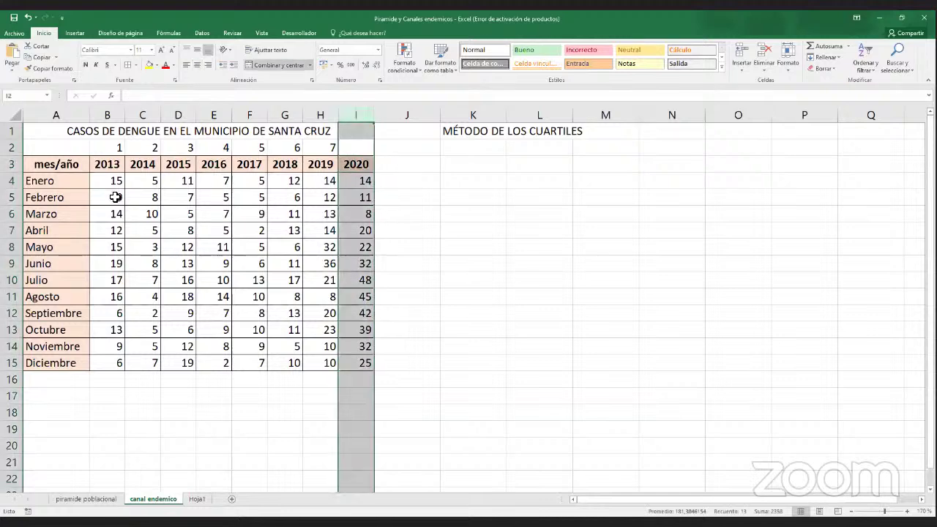
ctrl+click(13, 182)
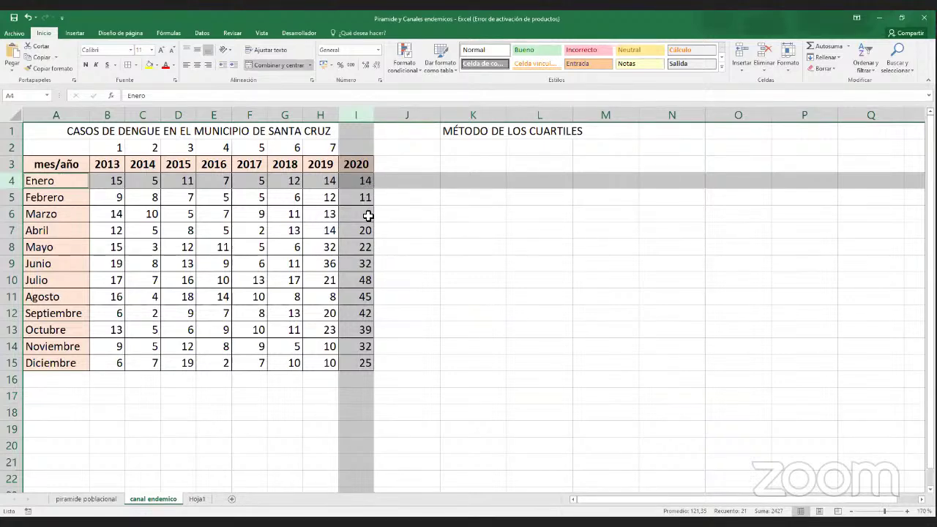
ctrl+click(16, 298)
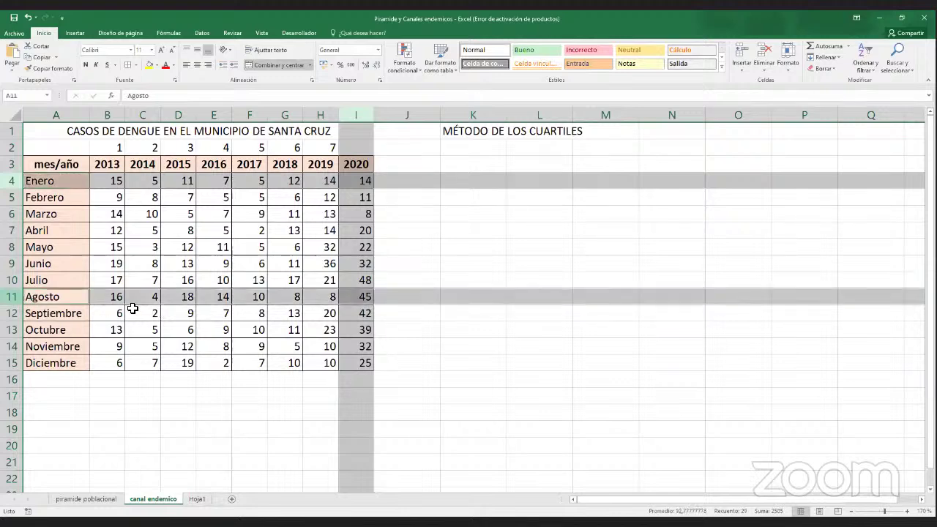
click(363, 296)
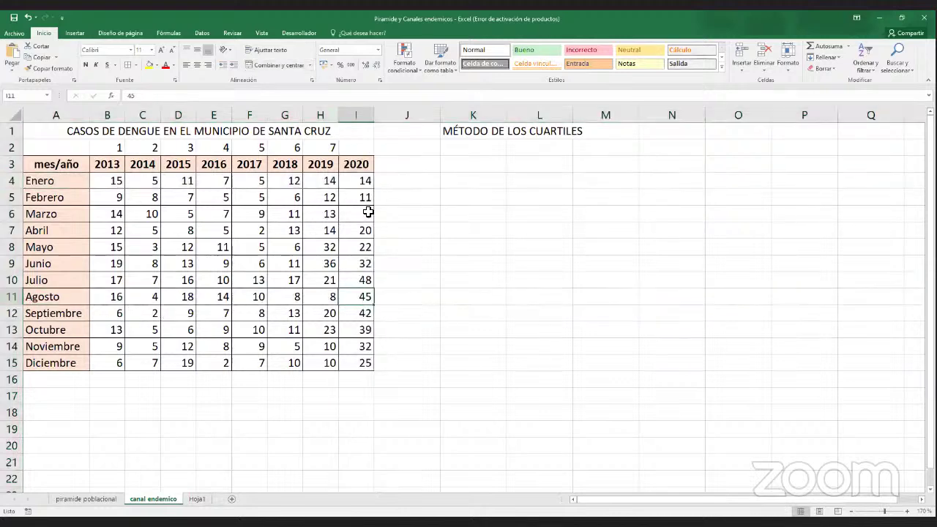
drag(363, 170, 354, 355)
click(82, 136)
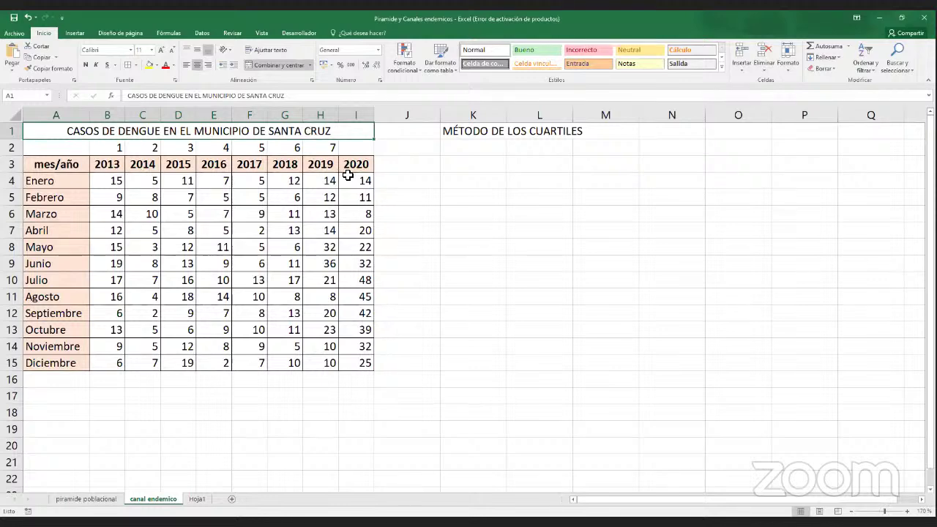
drag(360, 164, 357, 285)
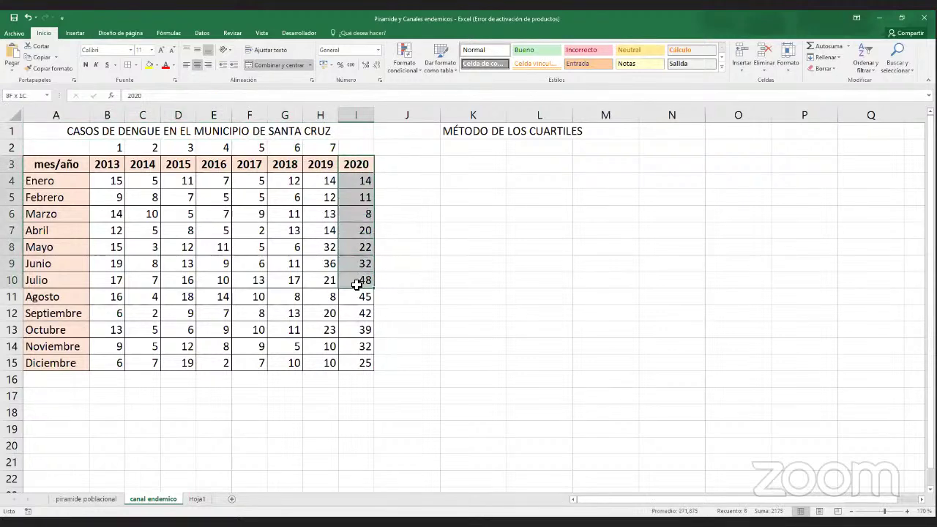
click(387, 211)
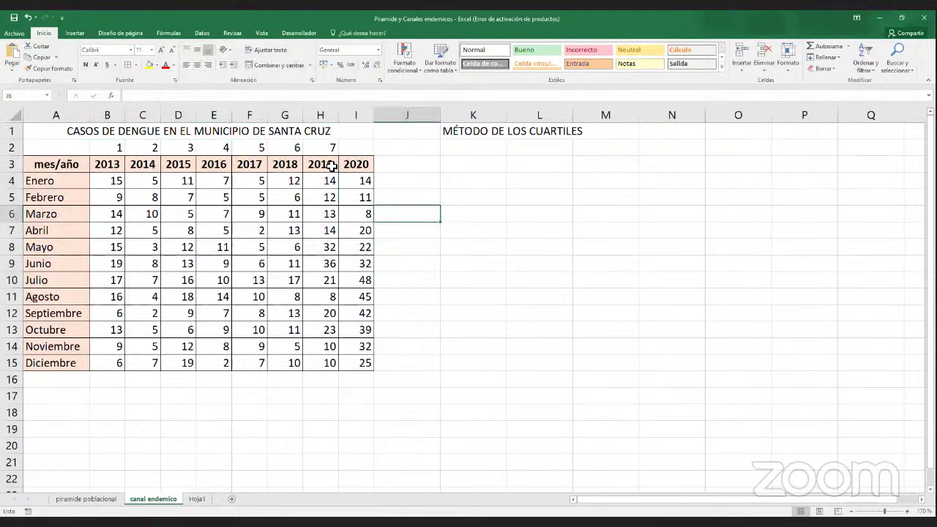
- Review the numbered years 2013 to 2019 in B2:H3 and compare them with the 2020 column
drag(331, 164, 120, 153)
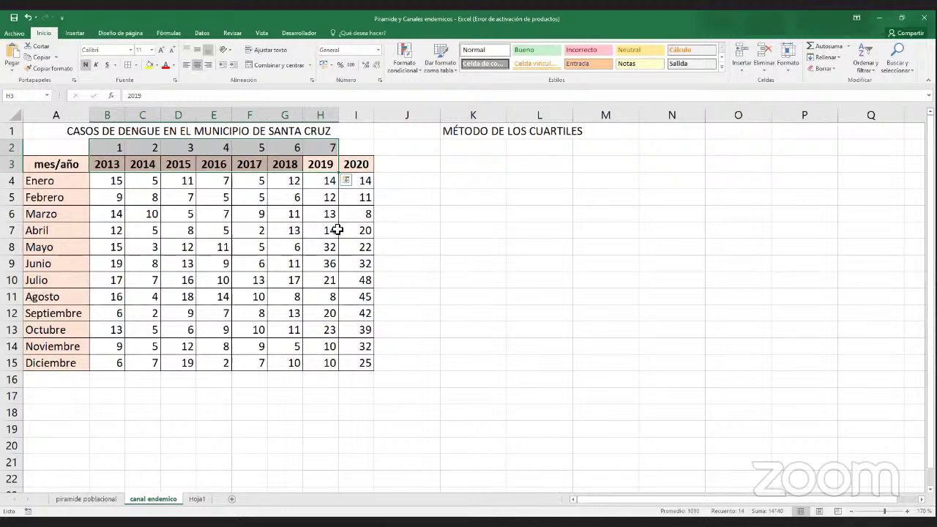
drag(331, 147, 191, 168)
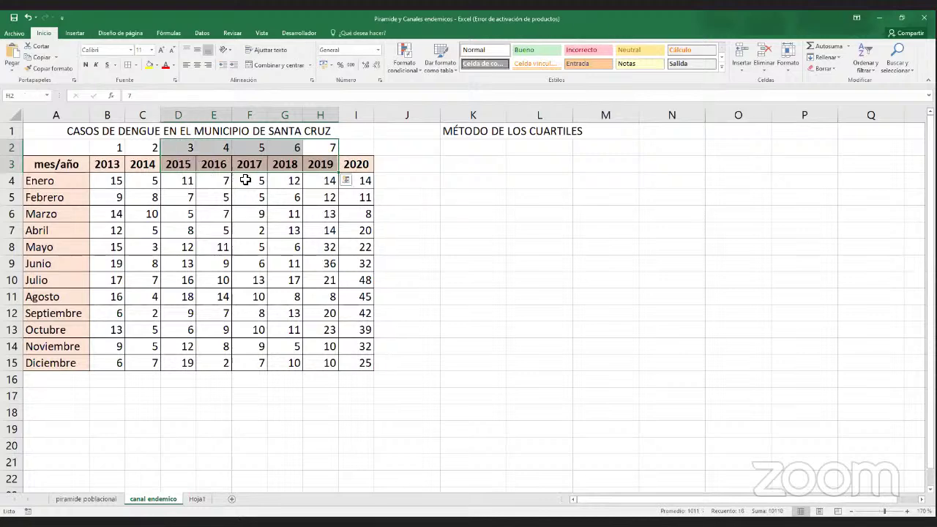
drag(333, 150, 319, 169)
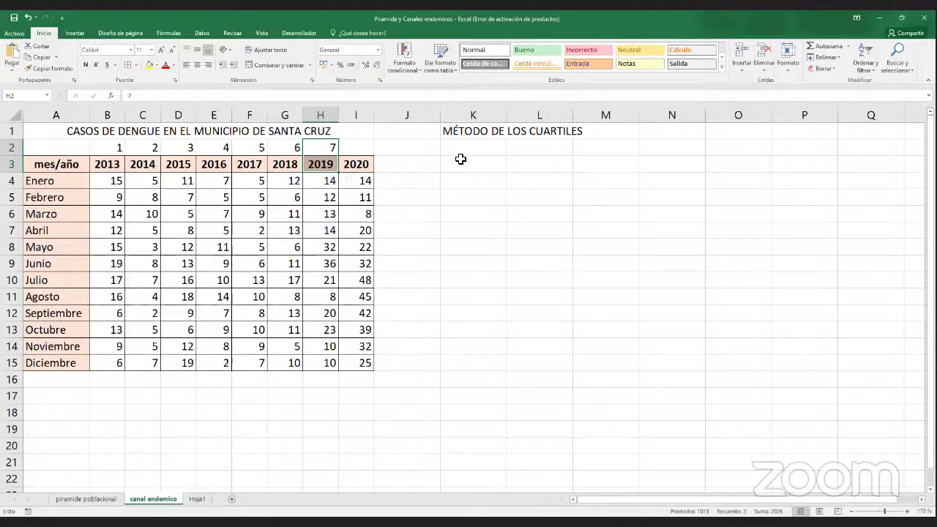
click(432, 199)
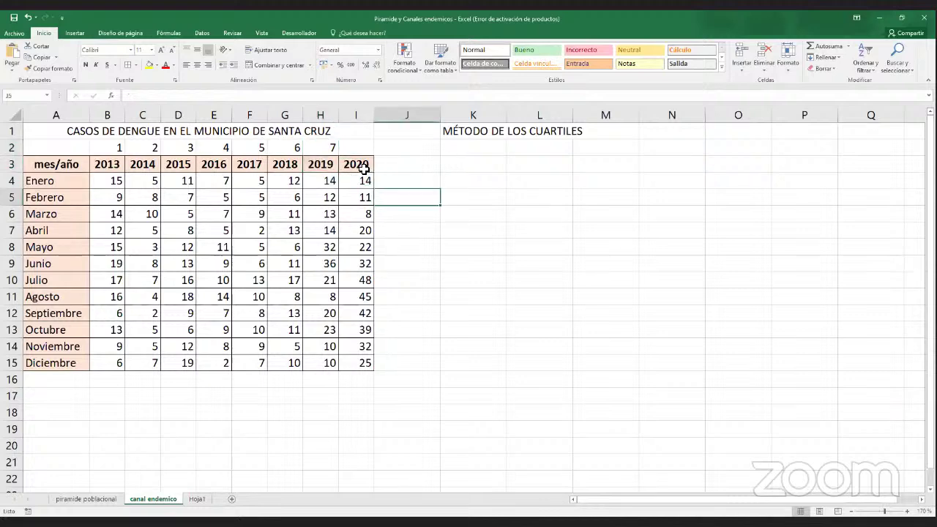
drag(323, 150, 18, 174)
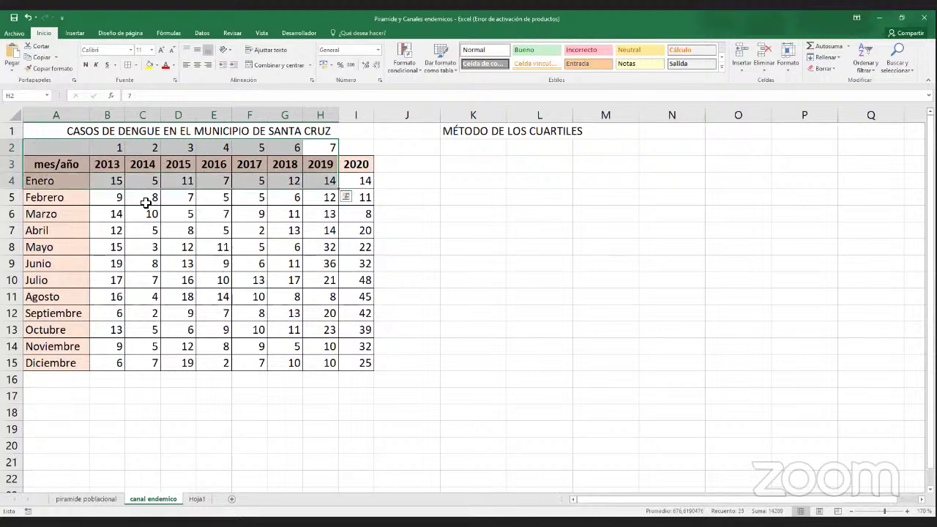
drag(115, 149, 254, 170)
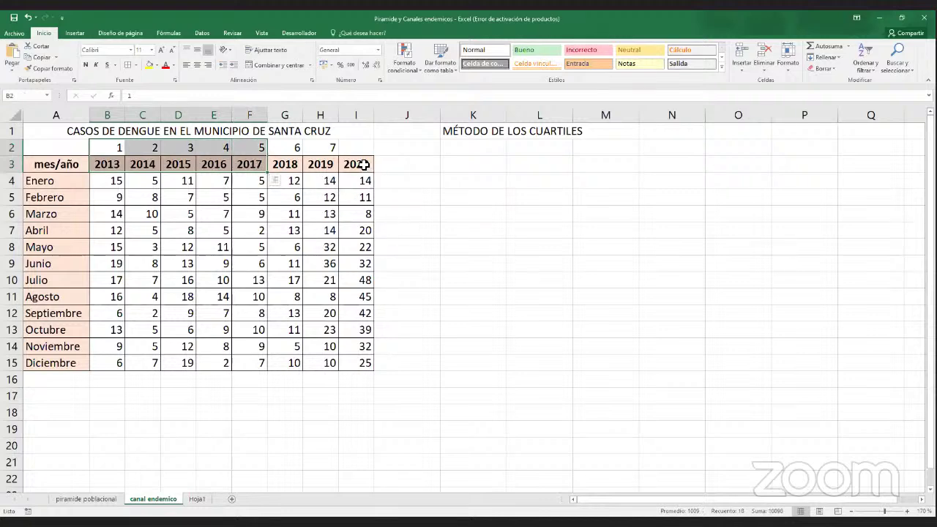
drag(362, 162, 364, 249)
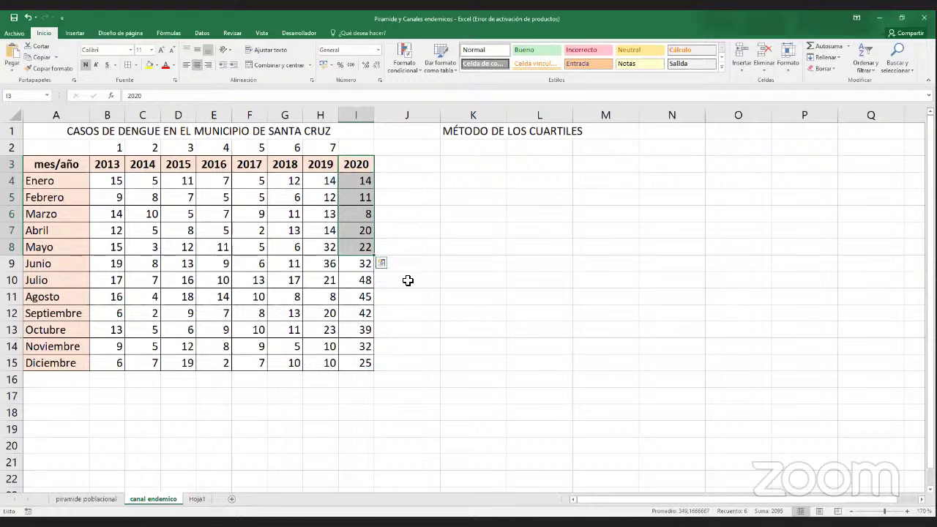
- Review the quartile method heading in K1 and the full dengue case table in A2:I15
click(476, 133)
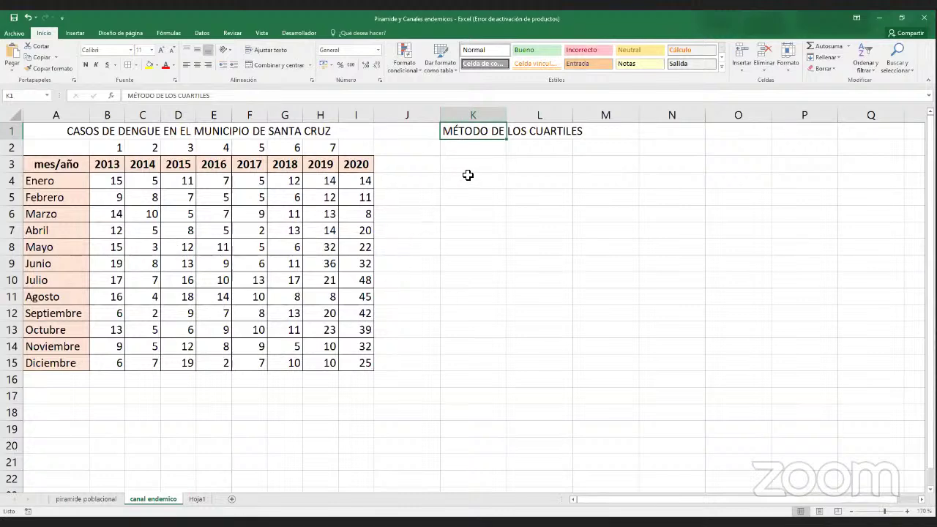
drag(73, 149, 355, 364)
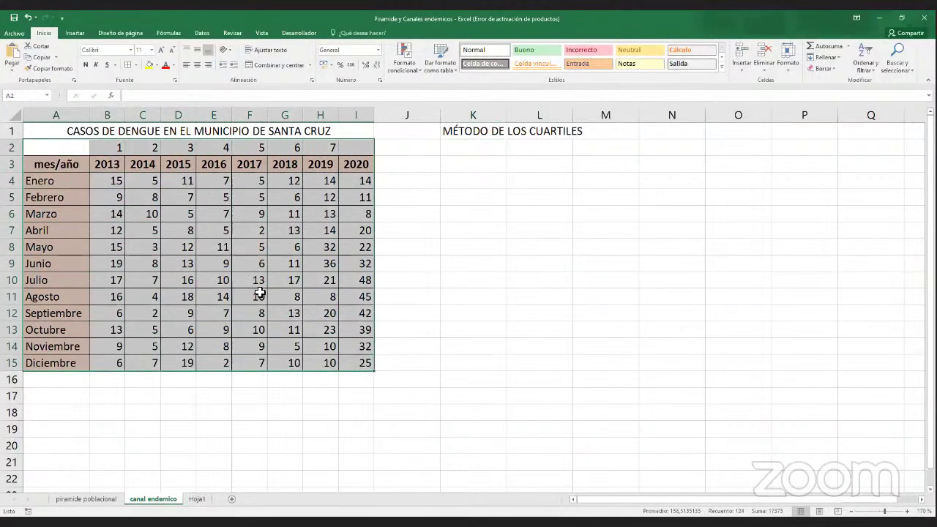
click(311, 273)
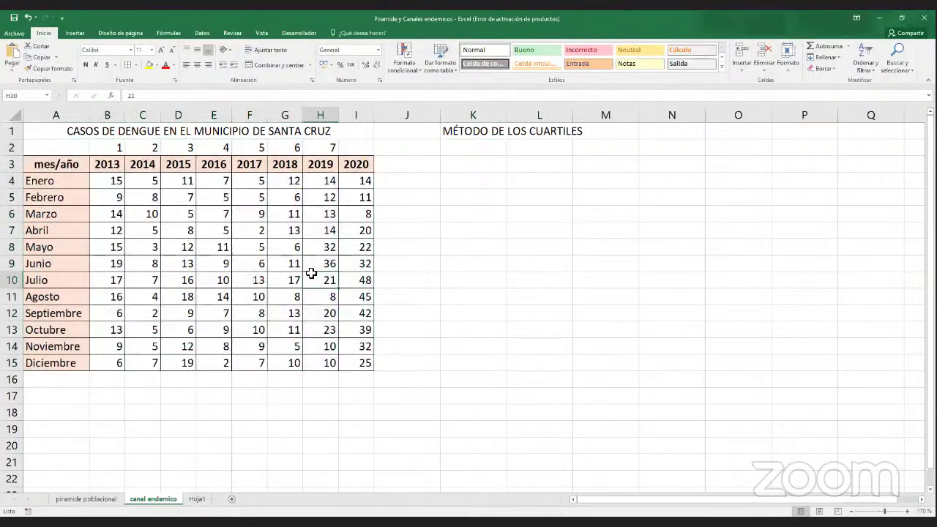
- Copy the mes/año month list in A3:A15 and paste it at K3 under the quartile method heading
click(63, 163)
drag(63, 163, 62, 364)
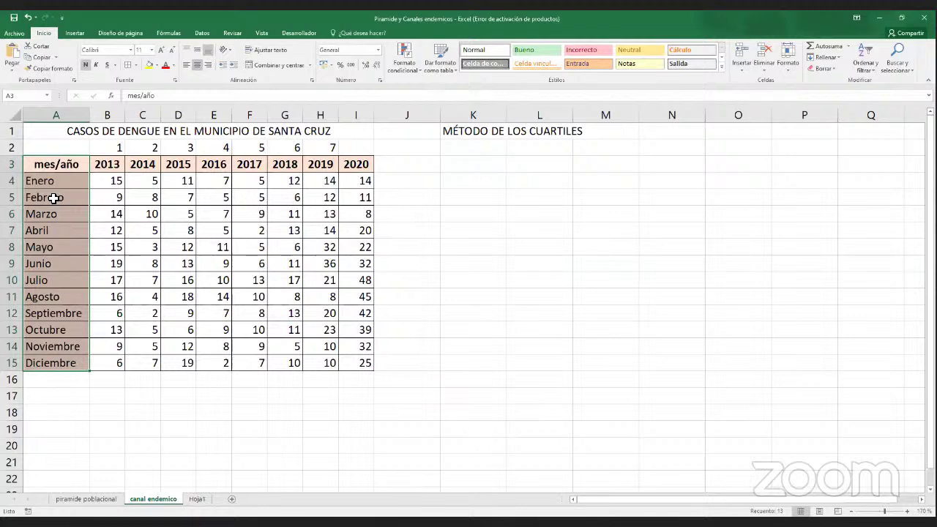
right_click(54, 197)
click(78, 215)
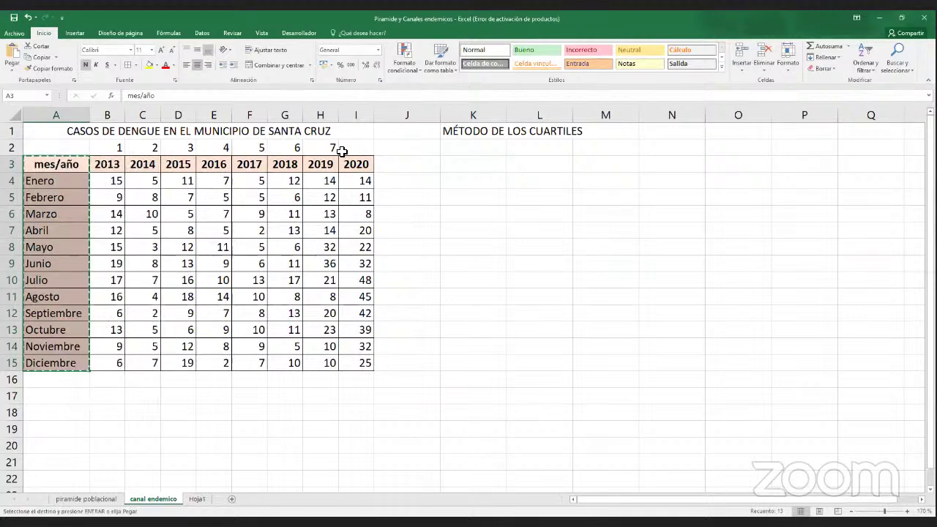
click(452, 163)
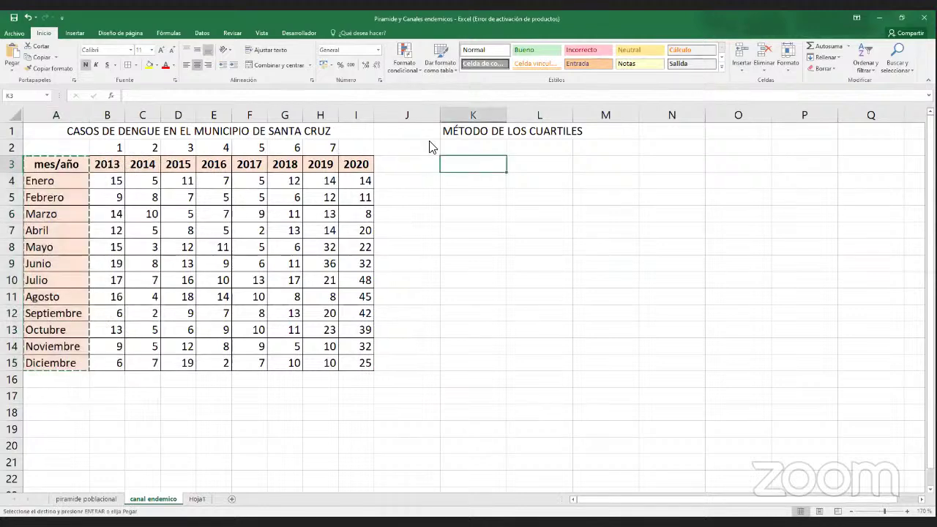
right_click(432, 150)
click(407, 115)
click(457, 168)
right_click(462, 167)
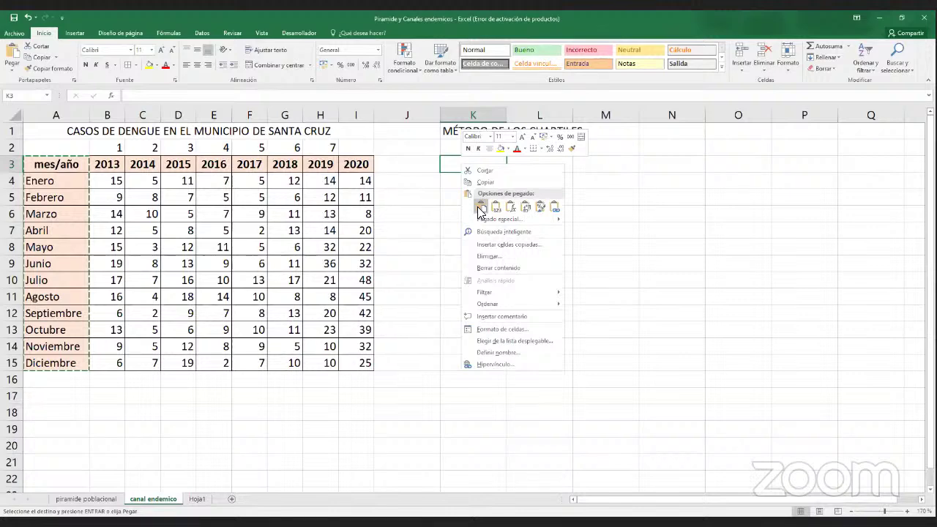
click(480, 209)
click(479, 204)
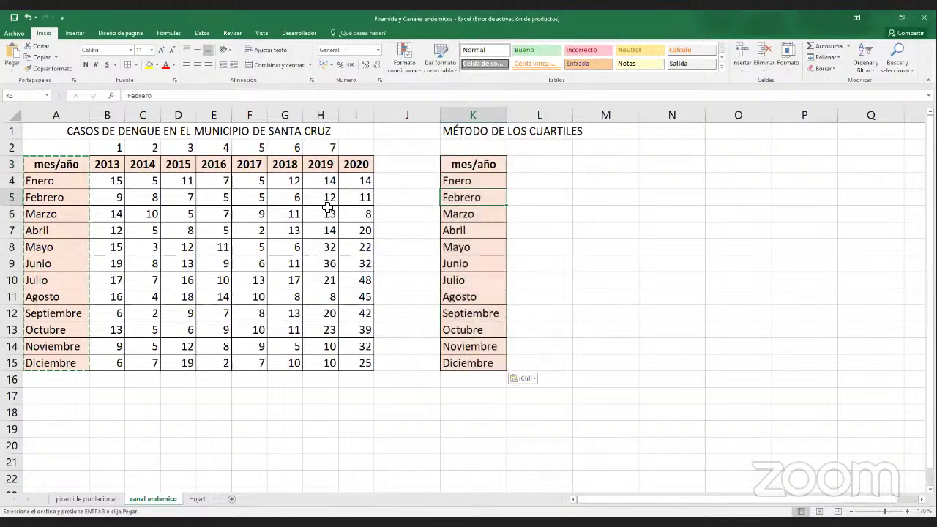
click(15, 167)
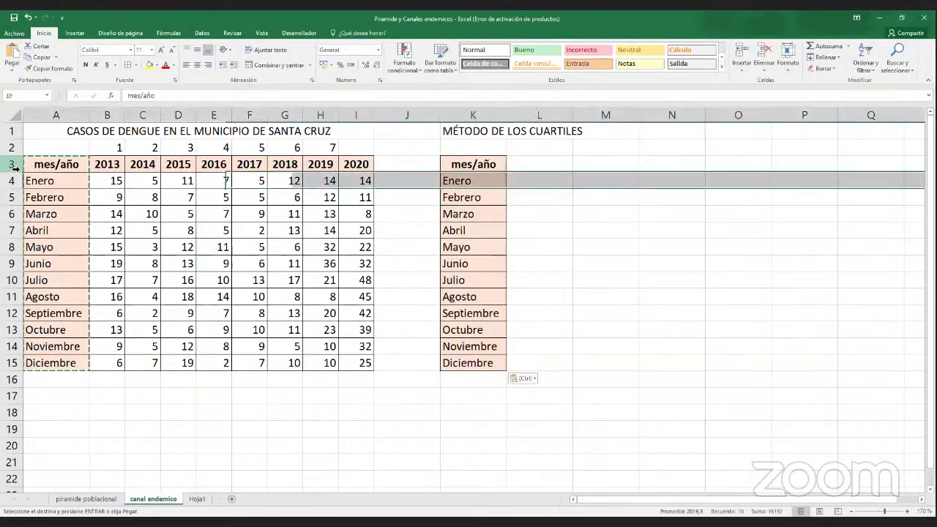
click(11, 181)
click(12, 197)
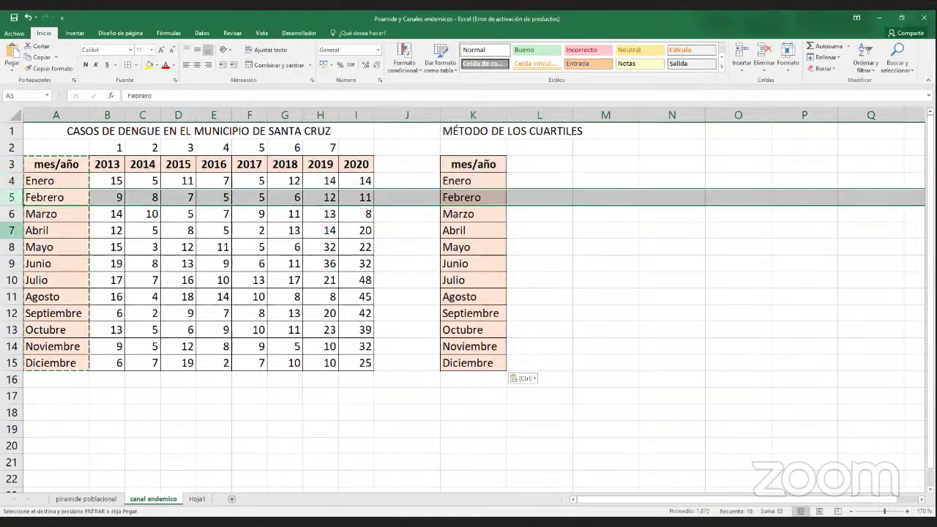
click(12, 229)
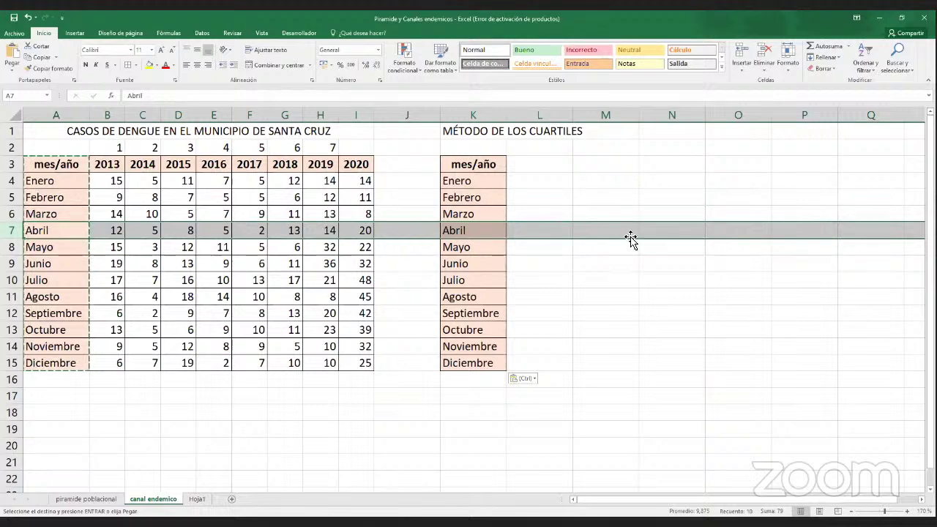
click(460, 229)
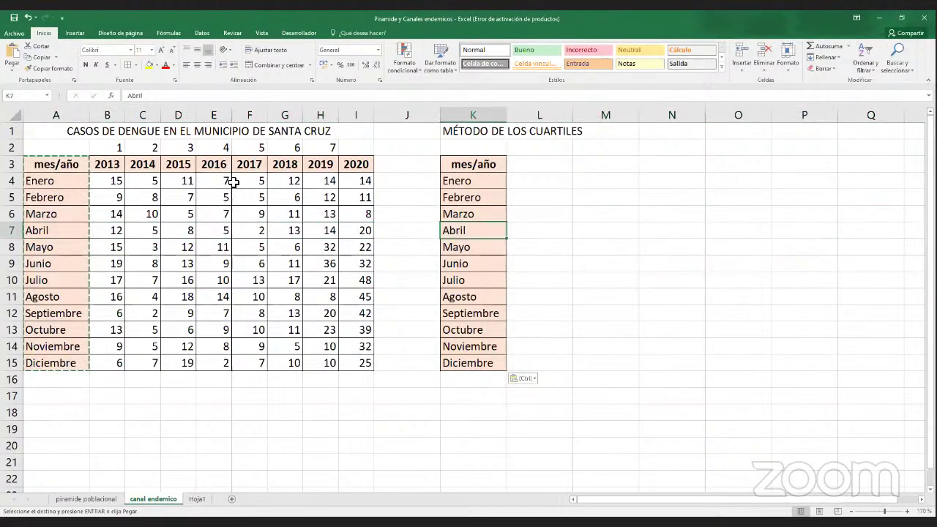
- Enter the headings cuartil 1, cuartil 2 and cuartil 3 in cells L3 to N3
click(541, 166)
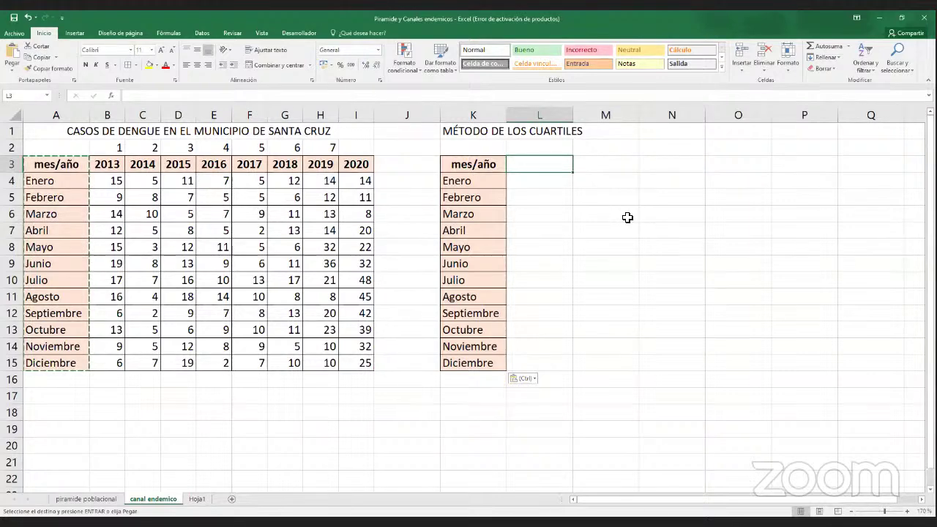
text(cuartil)
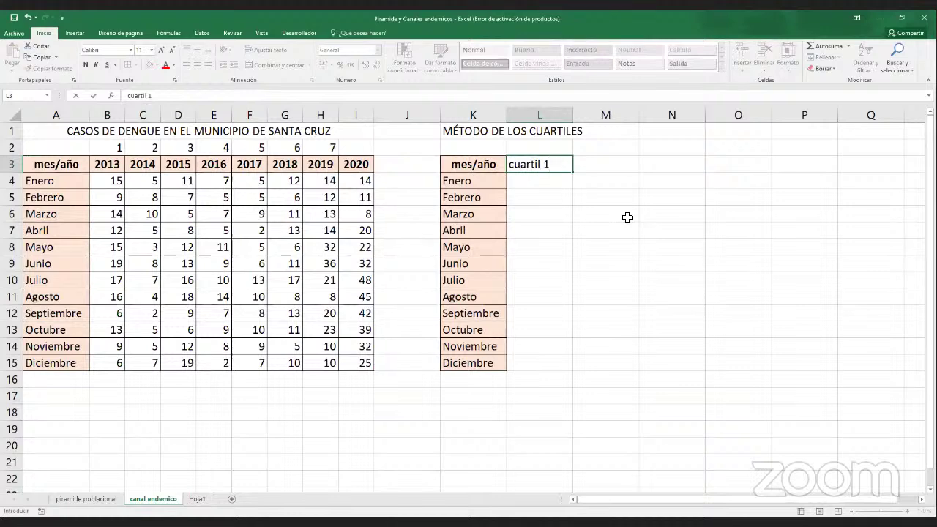
text( 1)
key(Tab)
text(cua)
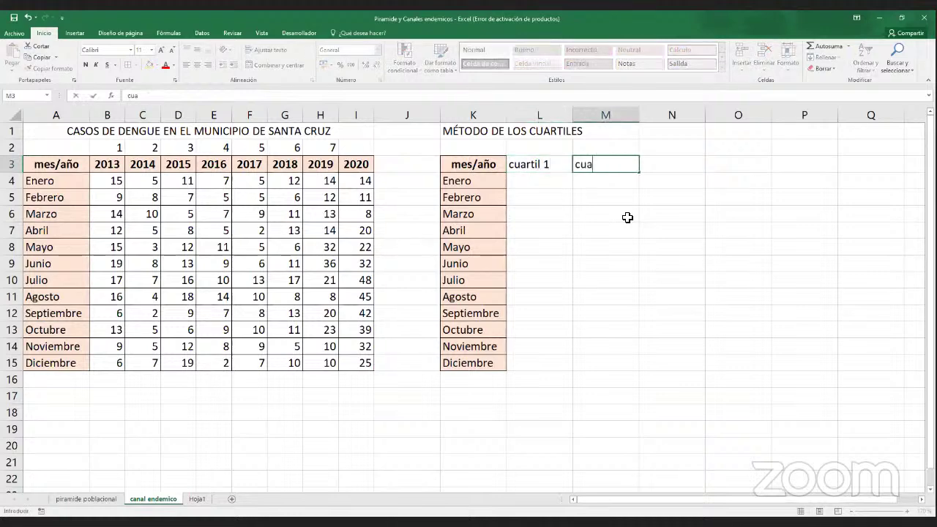
text(rtil 2)
key(Tab)
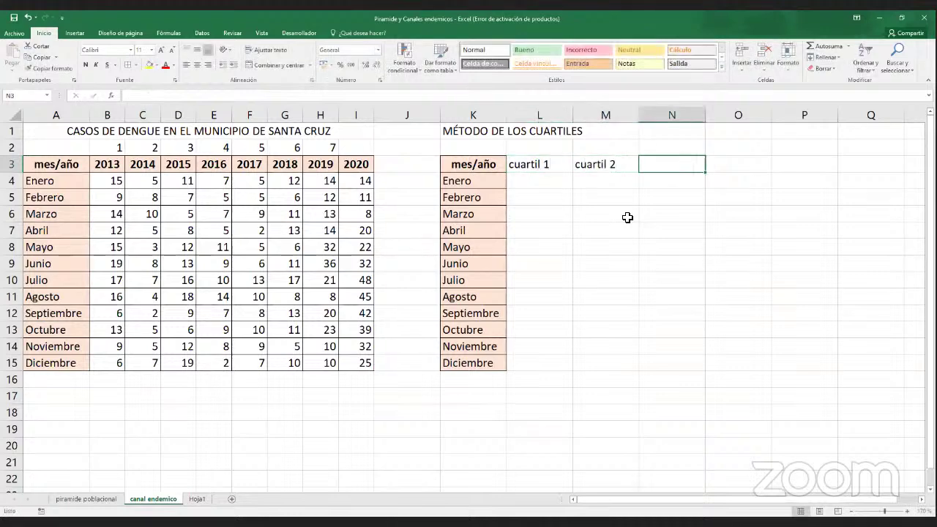
text(cuartil)
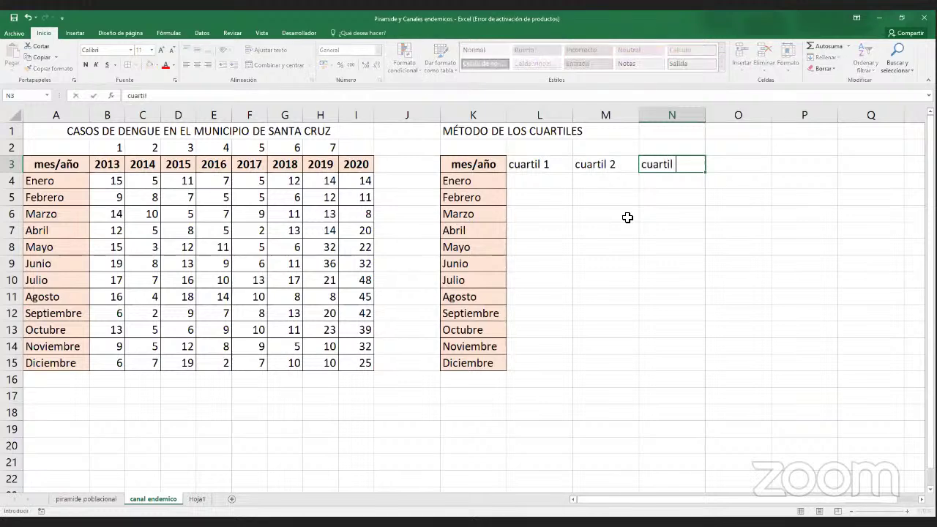
text( 3)
key(Return)
key(Up)
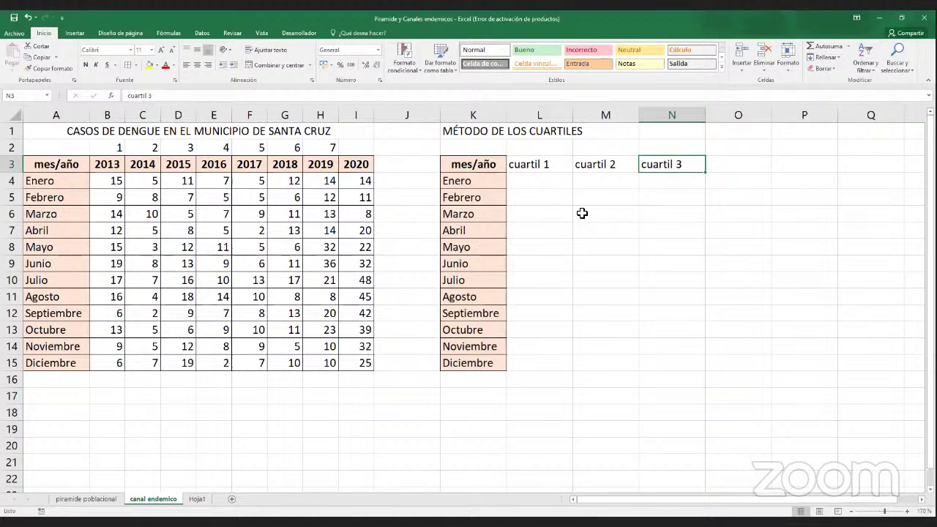
- Copy the 2020 dengue cases with their header from I3:I15 and paste them at O3
click(556, 181)
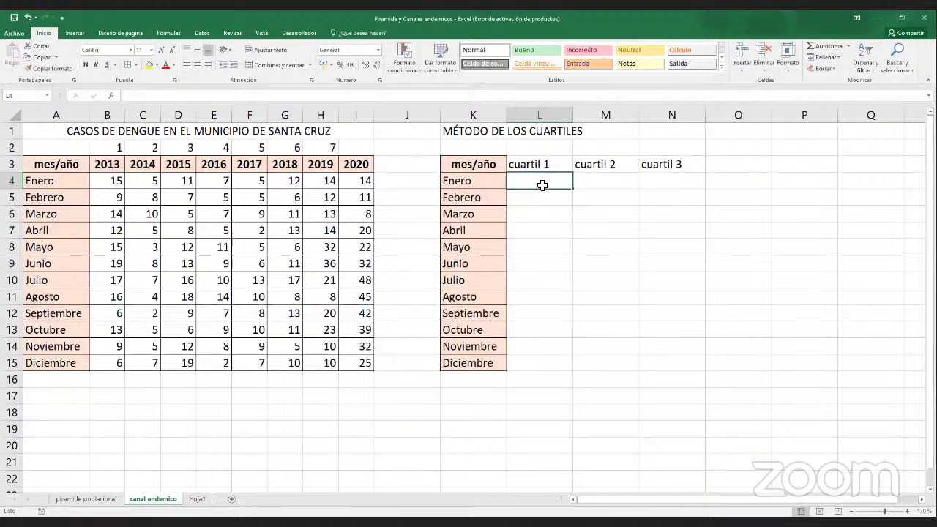
click(673, 180)
drag(727, 163, 741, 373)
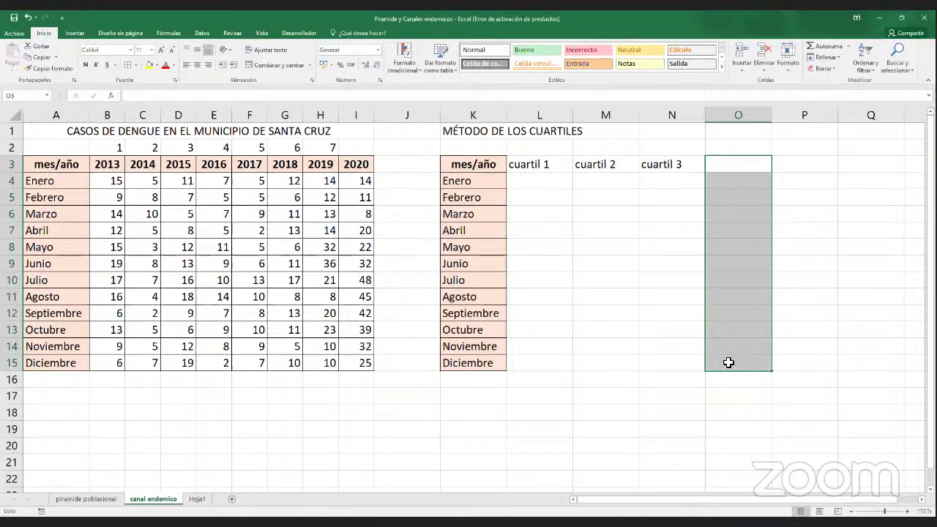
click(358, 164)
drag(359, 164, 366, 361)
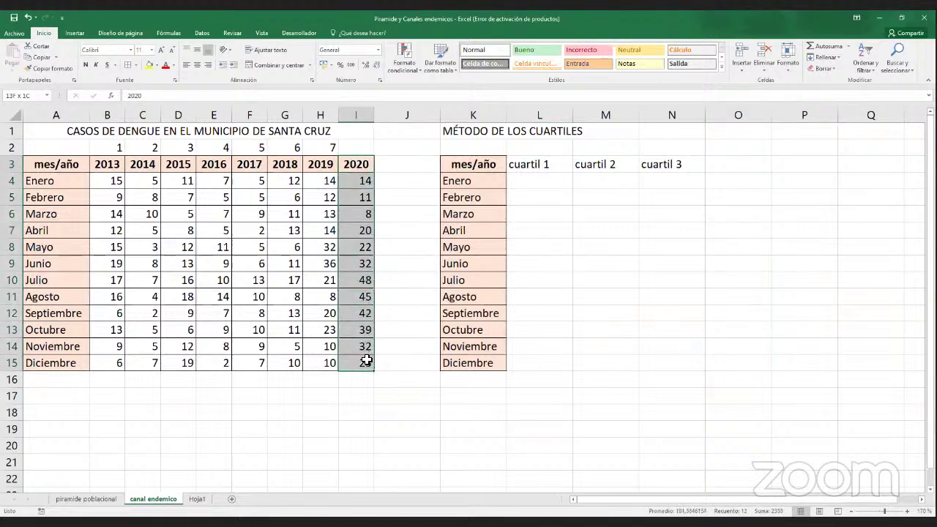
right_click(364, 187)
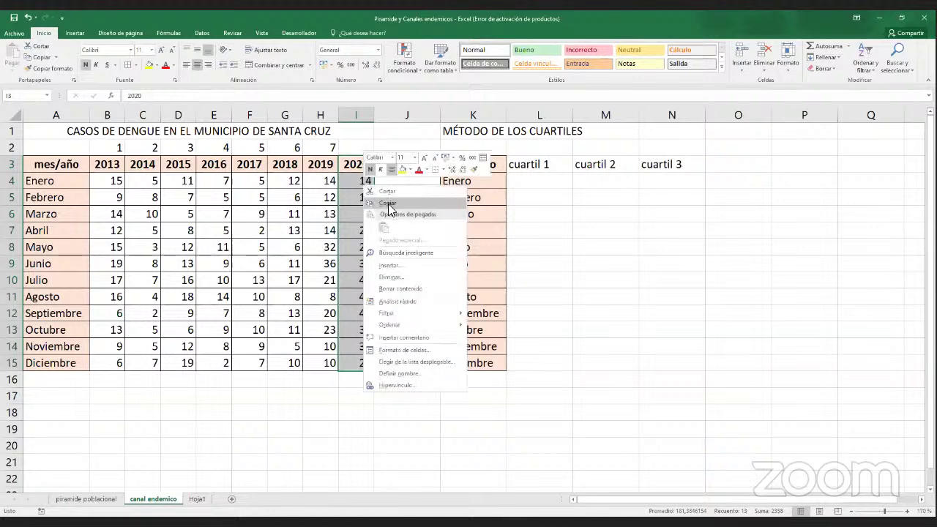
click(388, 204)
click(728, 165)
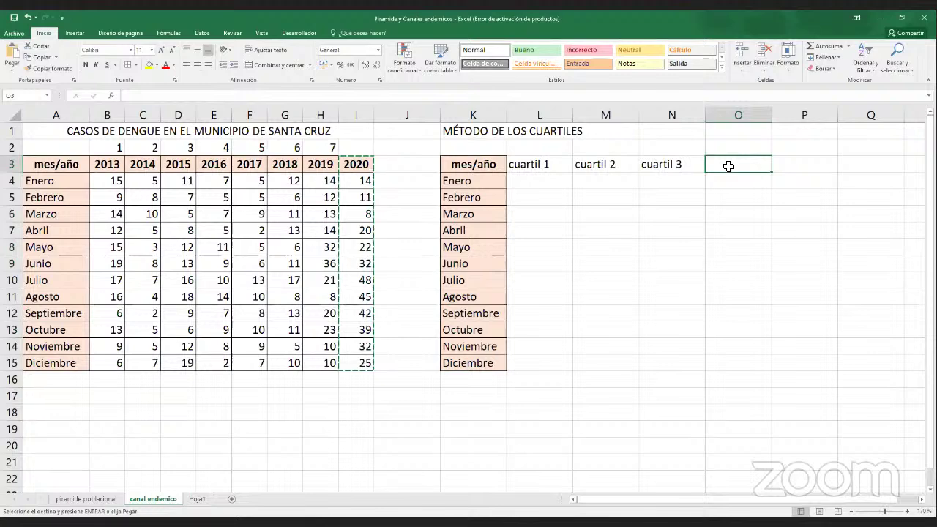
right_click(728, 166)
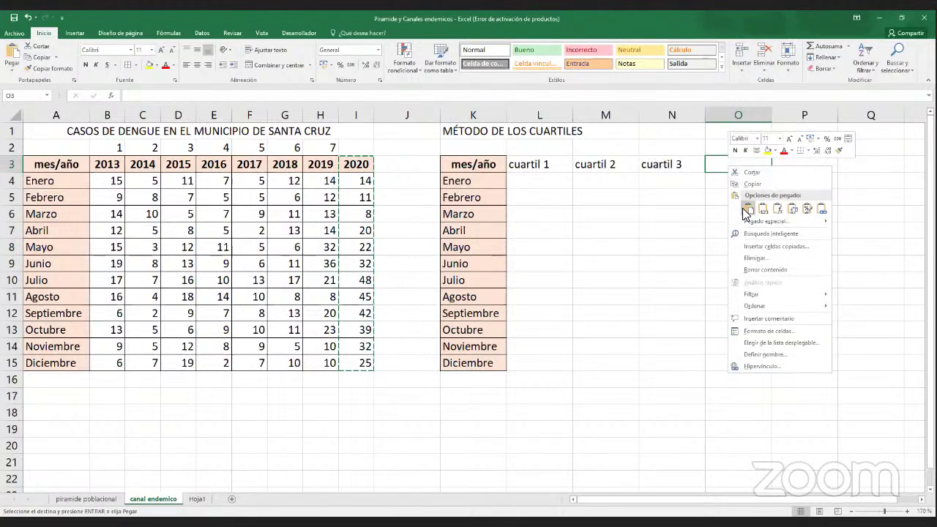
click(746, 210)
click(738, 198)
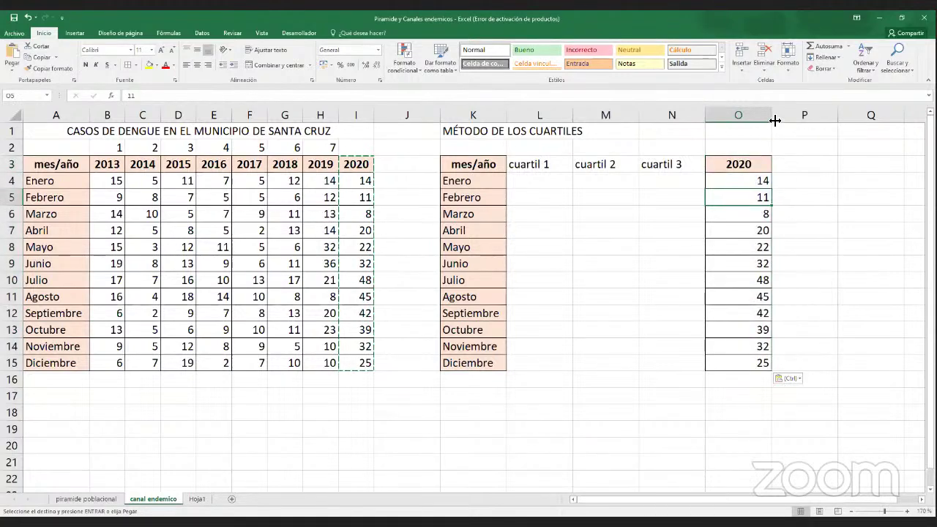
- Fit the widths of the three cuartil columns and the pasted 2020 column, L to O, to their contents
double_click(772, 118)
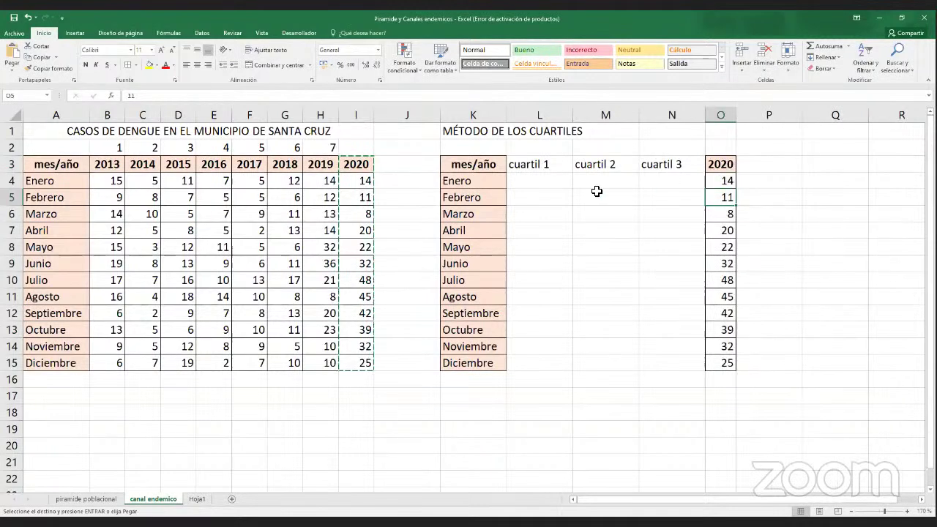
drag(682, 119, 637, 121)
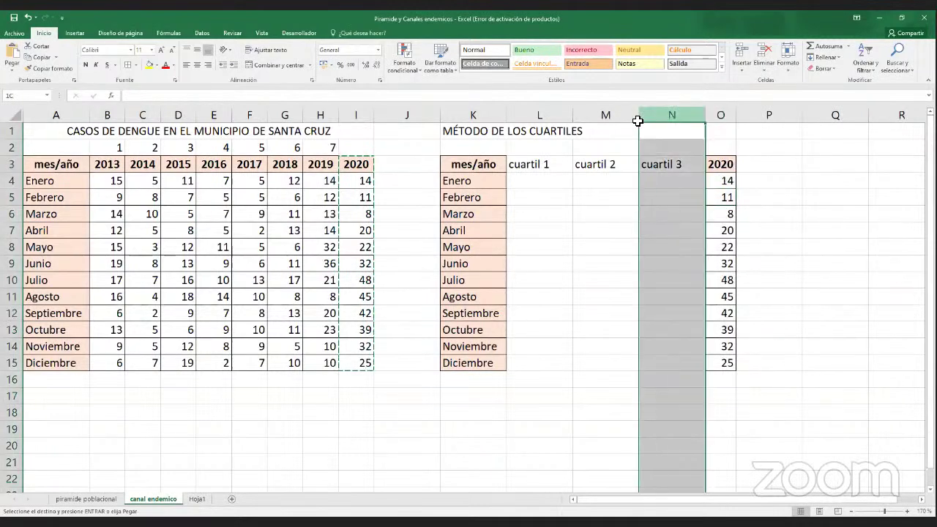
click(578, 183)
drag(481, 169, 650, 363)
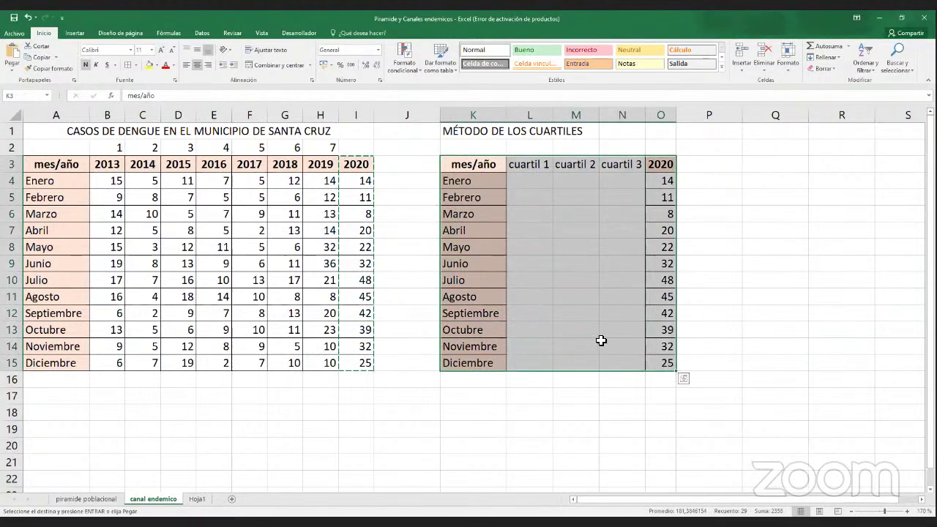
click(600, 340)
click(541, 181)
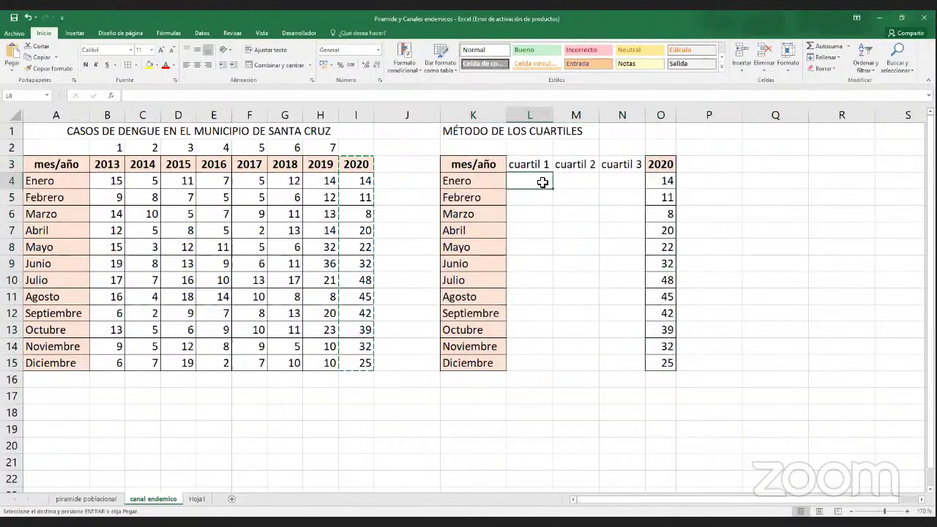
mouse_move(542, 182)
mouse_down()
mouse_move(610, 182)
mouse_move(531, 185)
mouse_up()
click(619, 196)
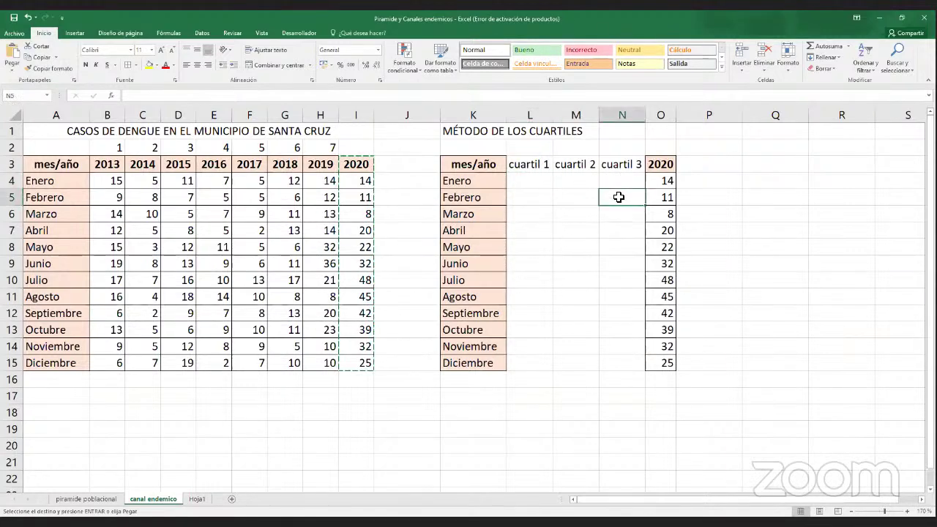
- Calculate January's first quartile in L4 with the CUARTIL function over the 2013–2019 cases, +CUARTIL(B4:H4;1)
click(540, 185)
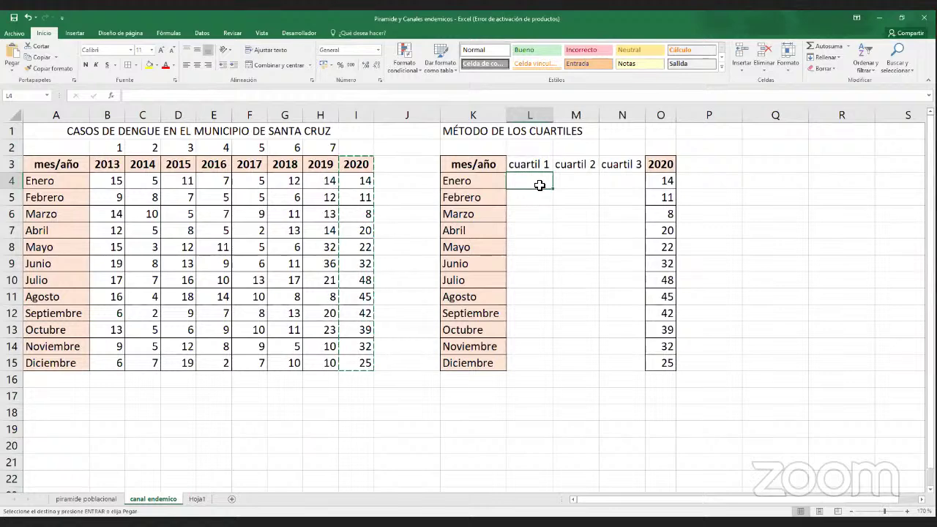
text(+)
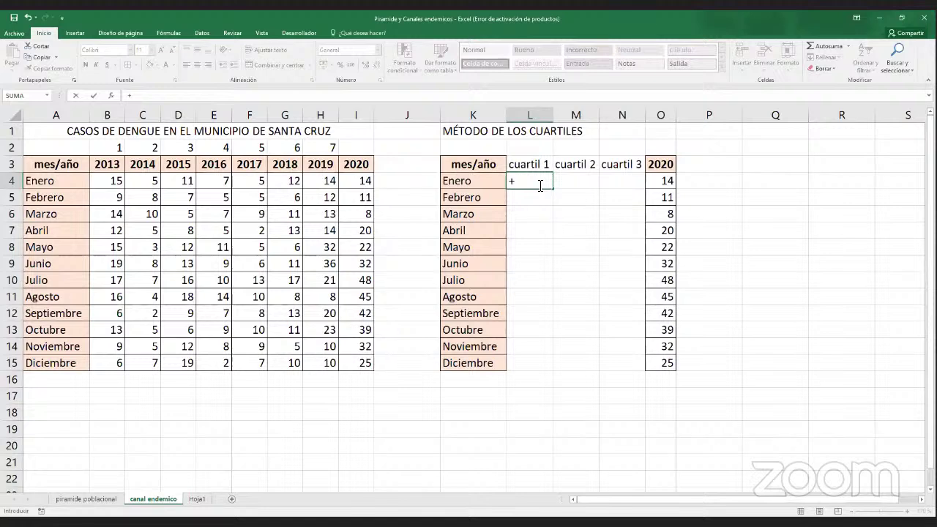
text(cuartil)
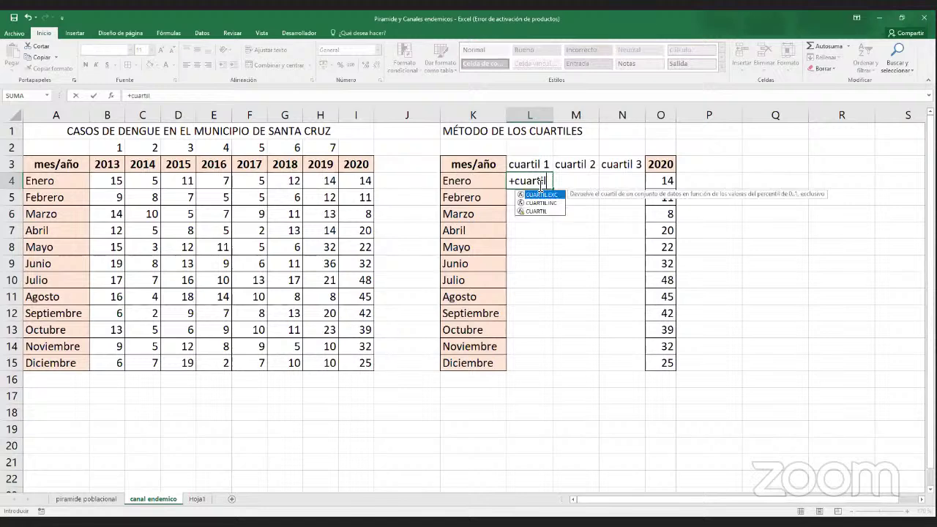
double_click(547, 212)
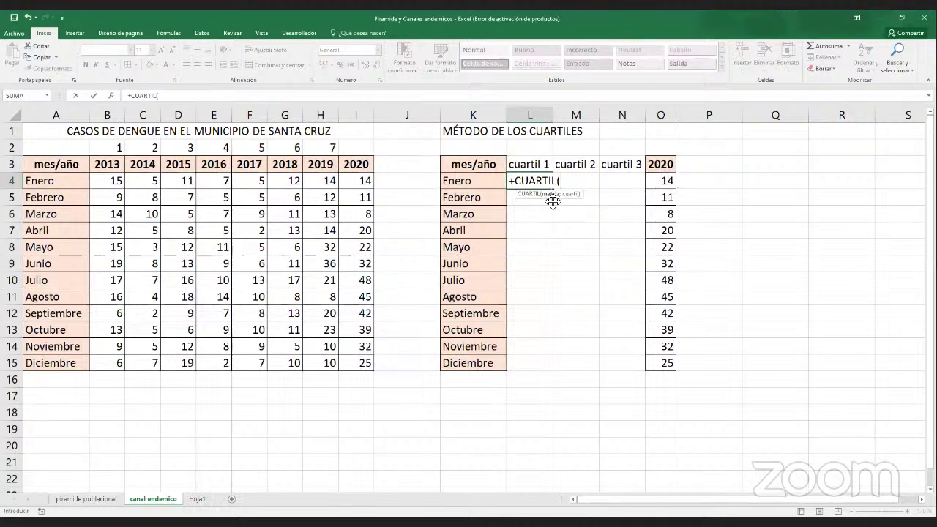
click(121, 183)
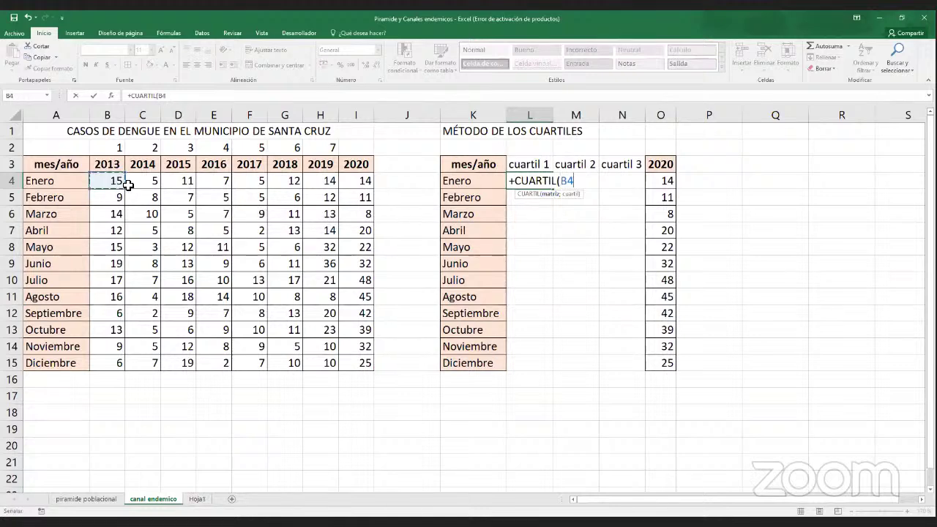
key(shift+Right)
key(shift+Right)
key(shift+Right)
key(shift+Right)
key(shift+Right)
key(shift+Right)
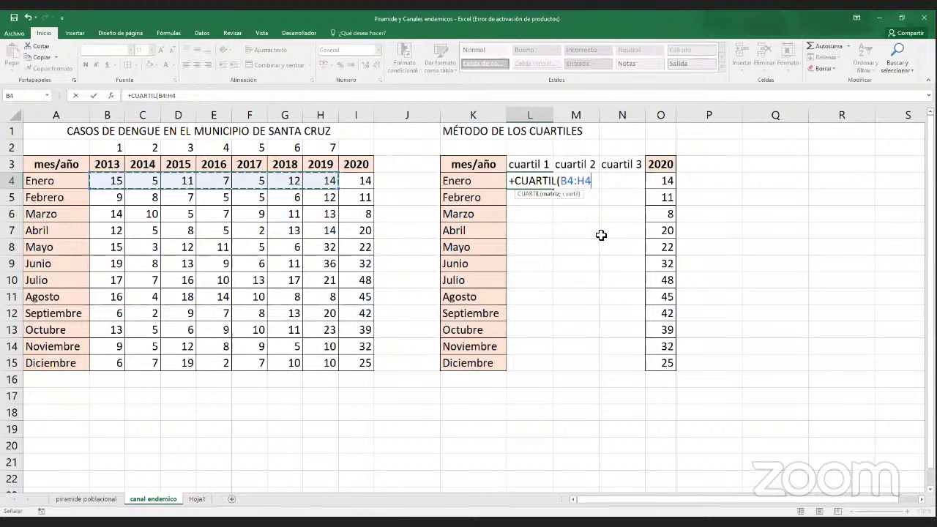
text(;)
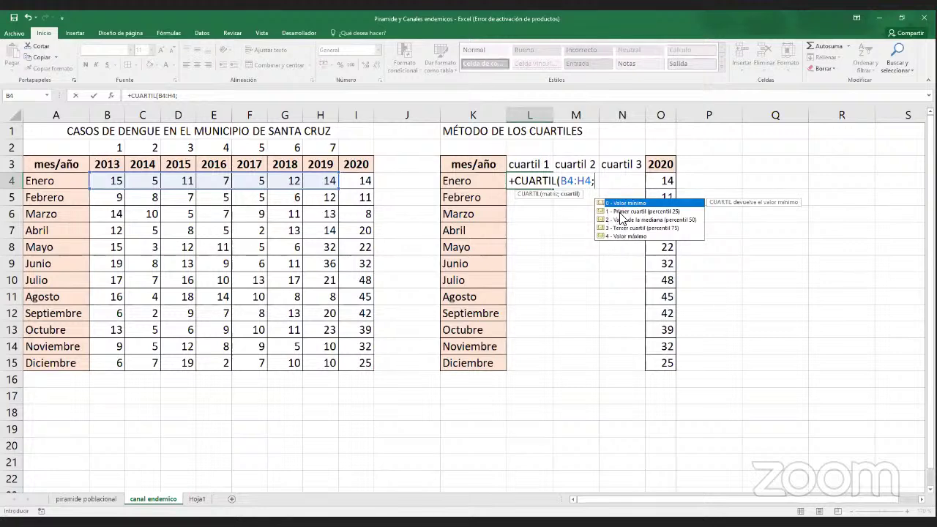
click(622, 213)
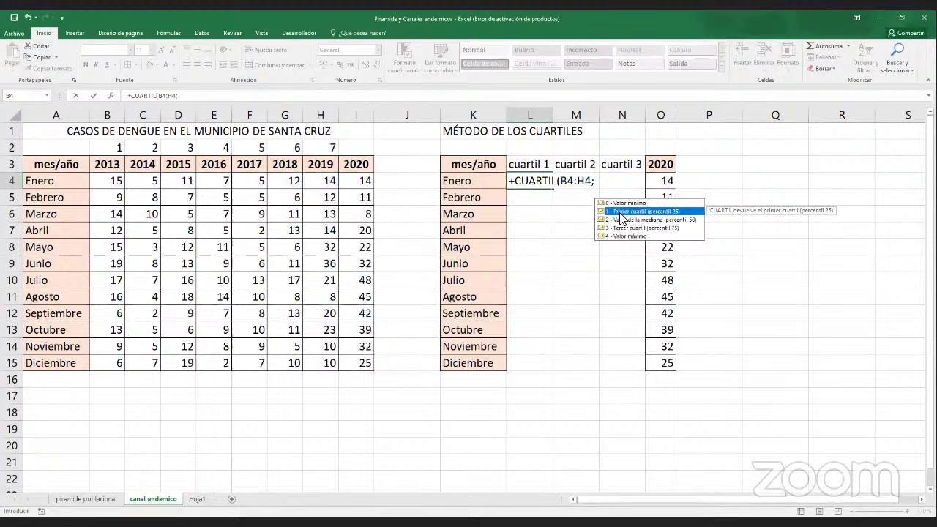
double_click(620, 213)
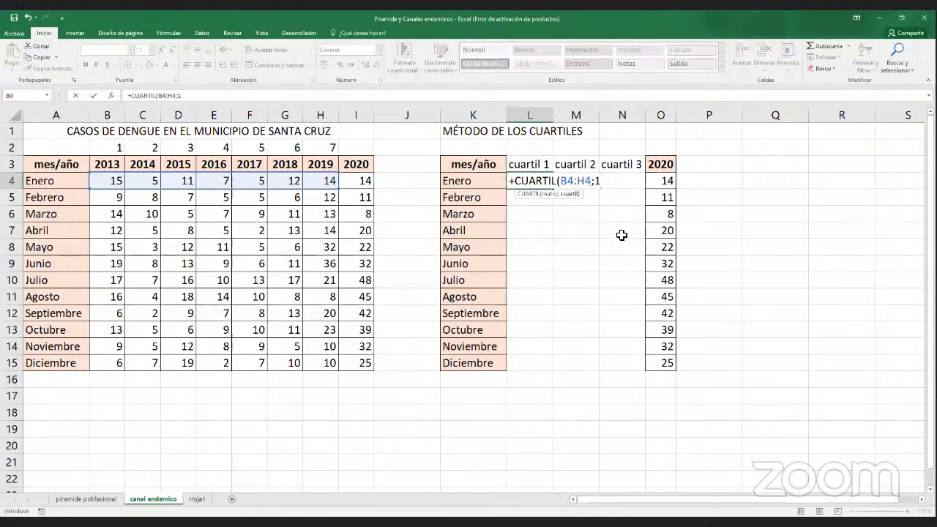
text())
key(Return)
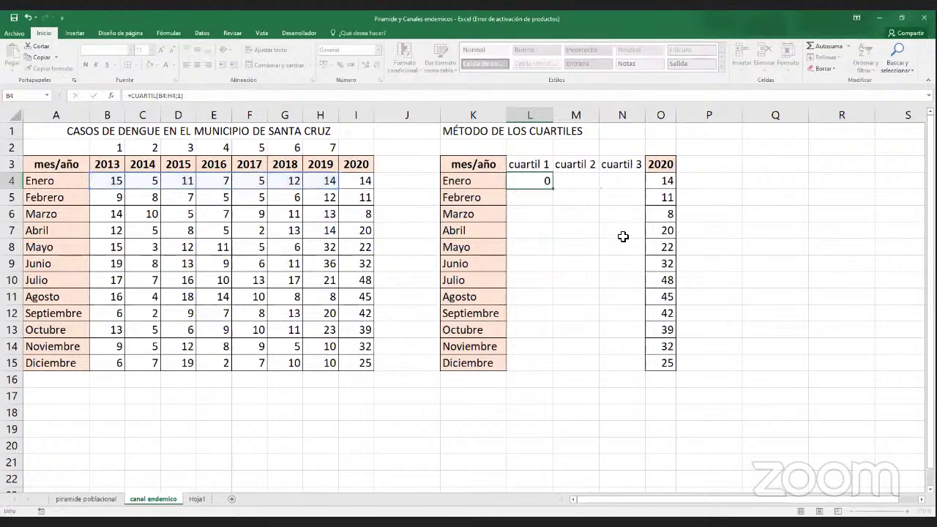
click(544, 182)
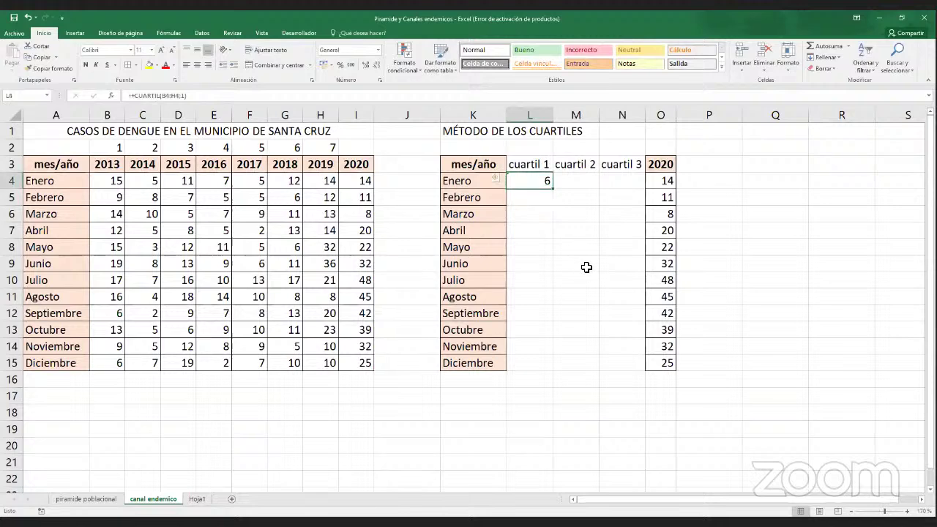
- Calculate January's second quartile in M4 with the formula +cuartil(B4:H4;2)
click(586, 184)
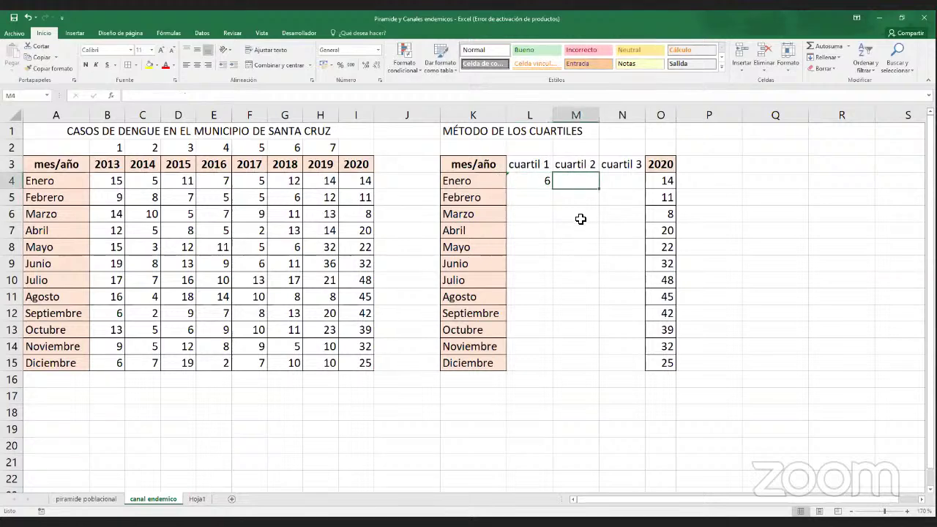
text(+)
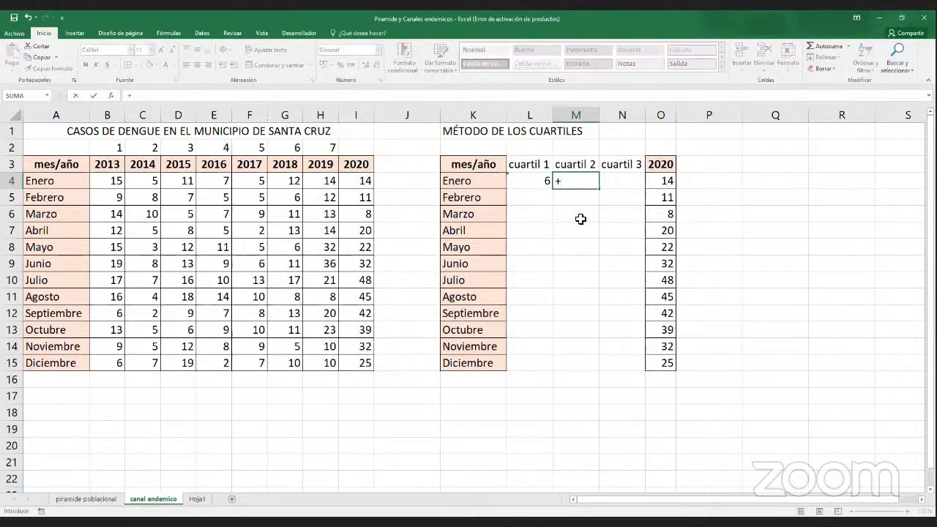
text(cuartil)
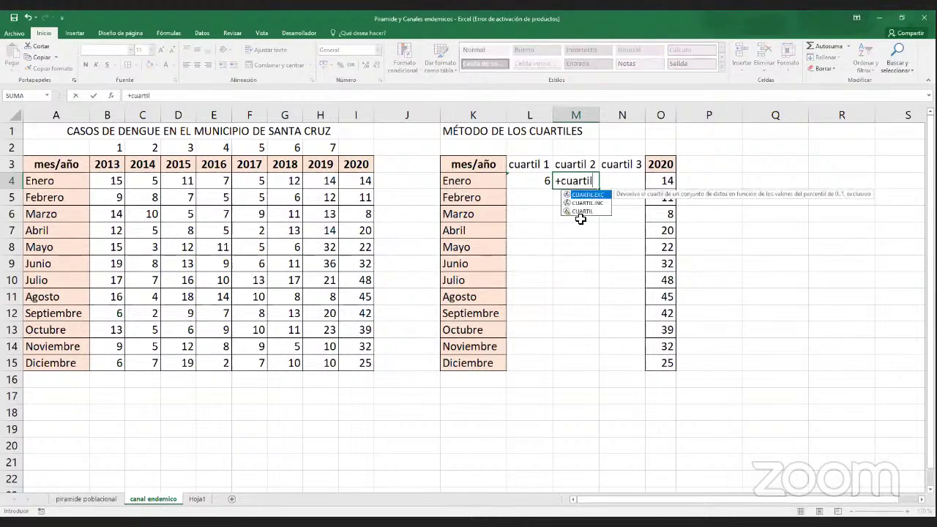
text(()
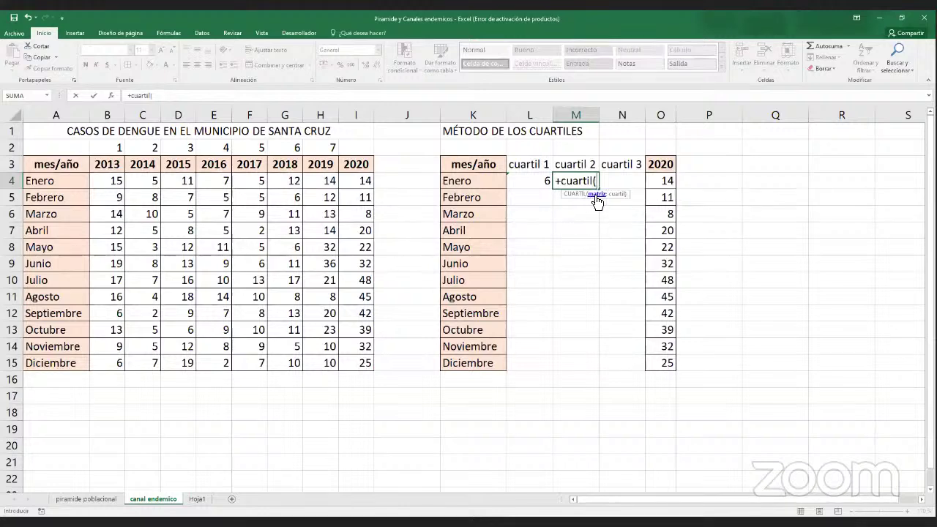
click(122, 182)
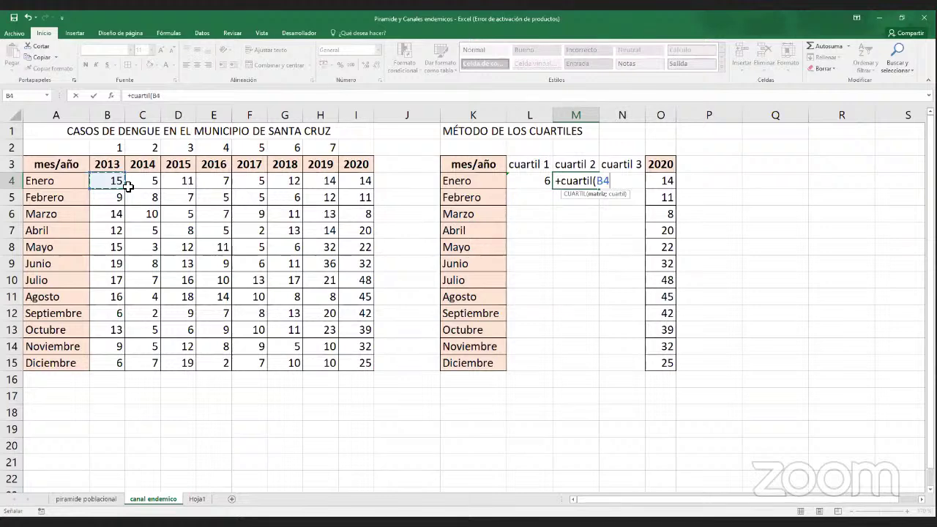
drag(124, 184, 322, 184)
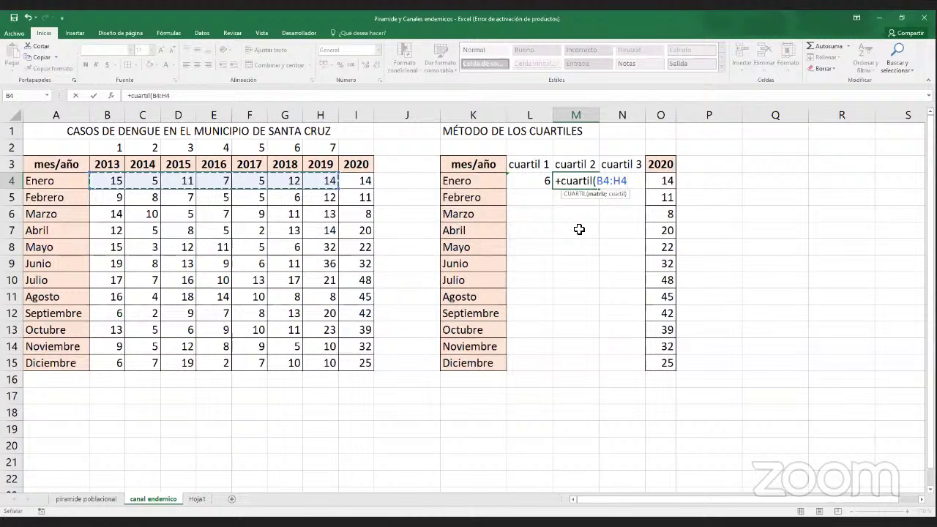
text(;2)
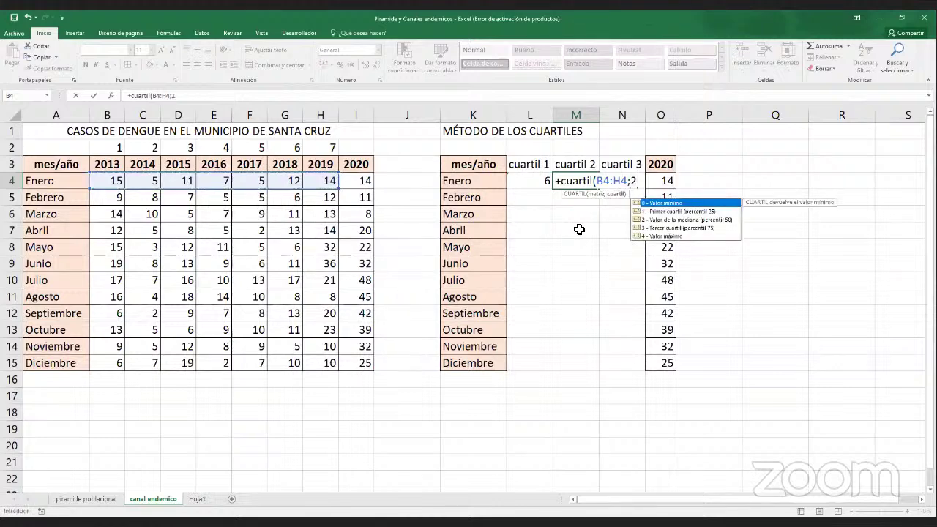
text())
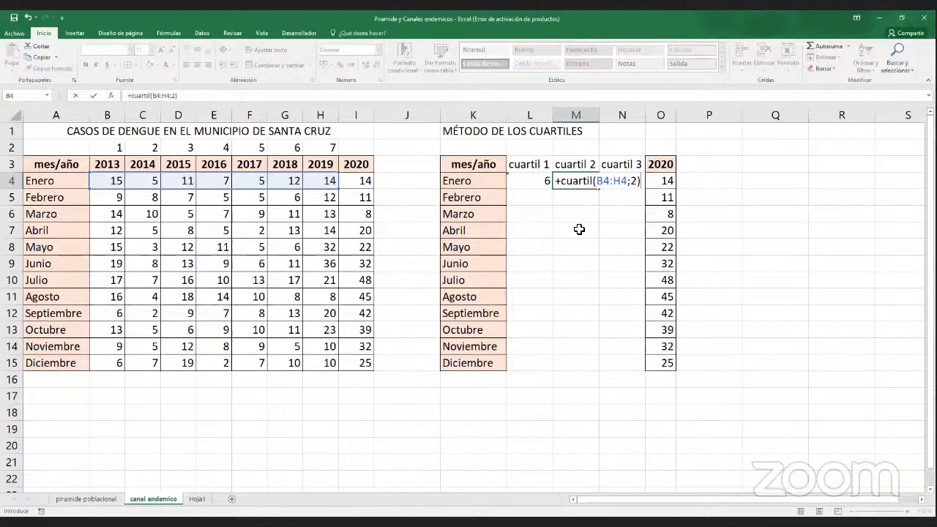
key(Return)
key(Up)
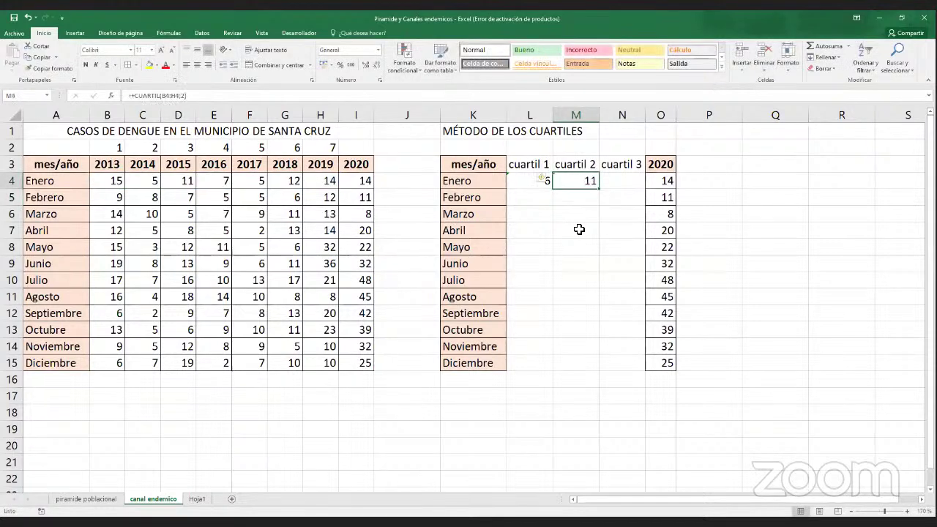
- Calculate January's third quartile in N4 with the formula +cuartil(B4:H4;3)
key(Right)
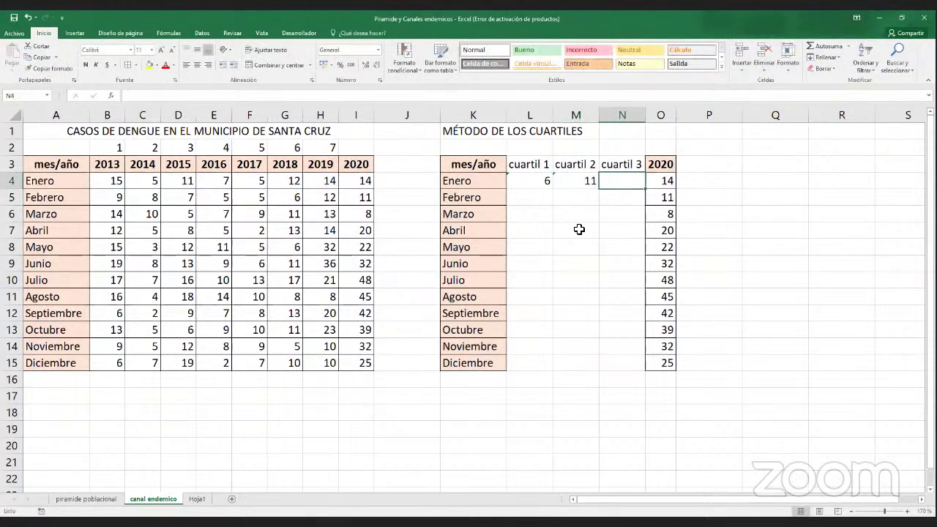
text(+)
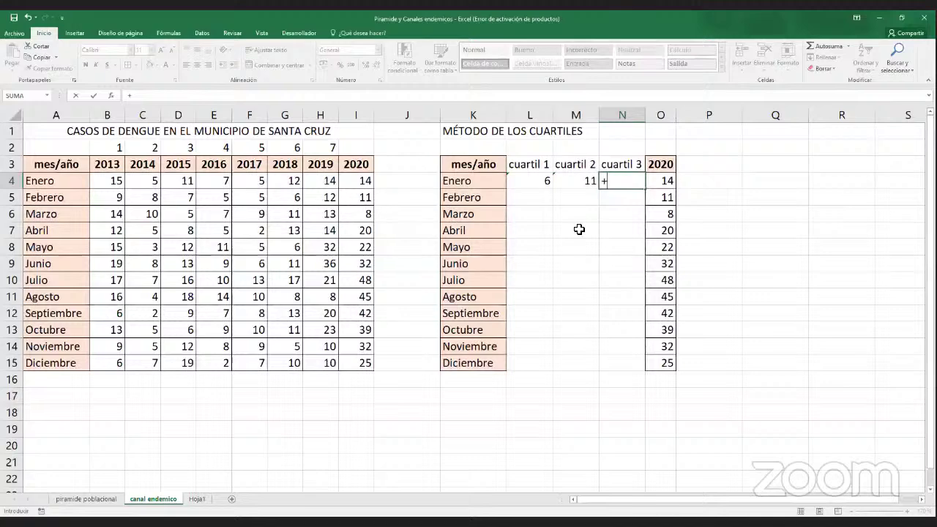
text(cuartil)
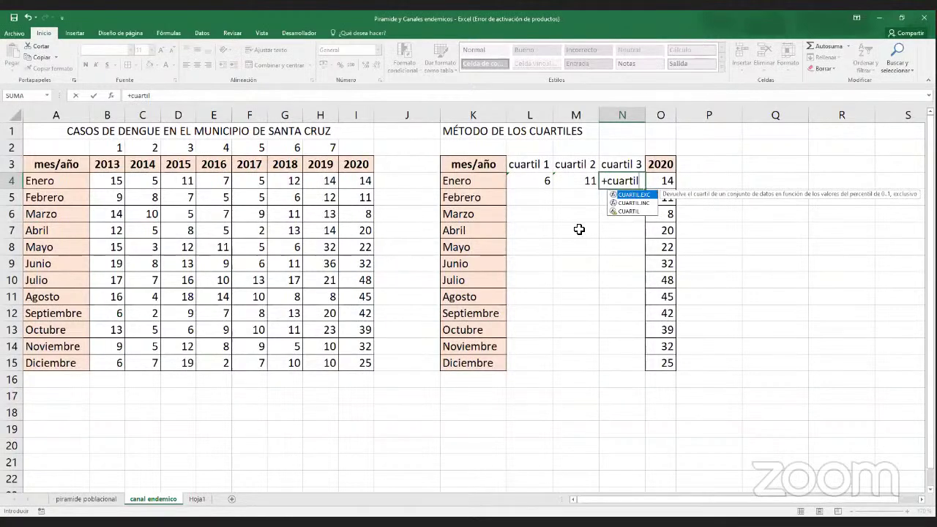
text(()
click(103, 180)
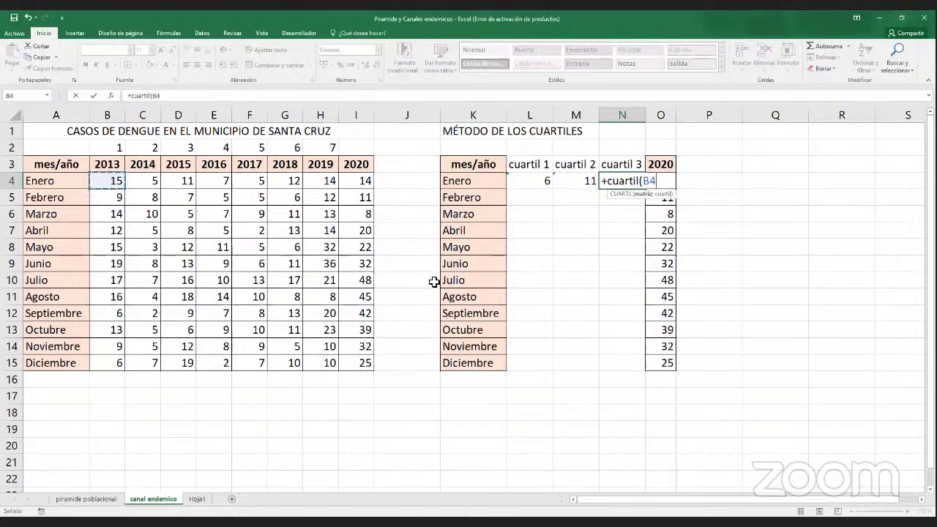
key(shift+Right)
key(shift+Right)
key(shift+Right)
key(shift+Right)
key(shift+Right)
key(shift+Right)
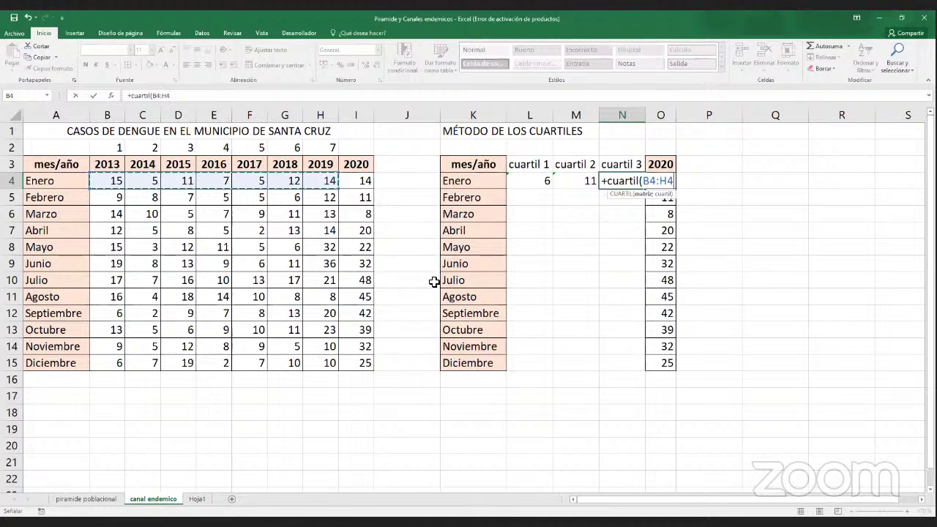
text(;3)
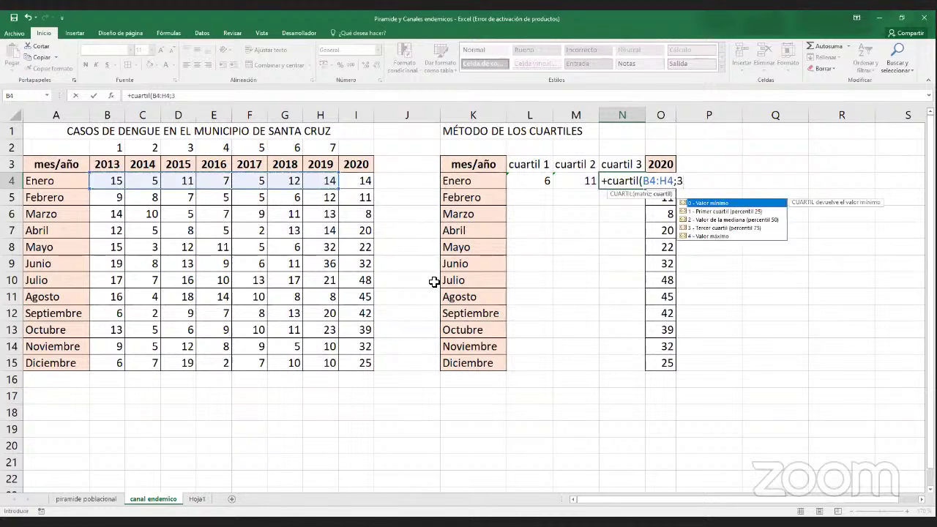
text())
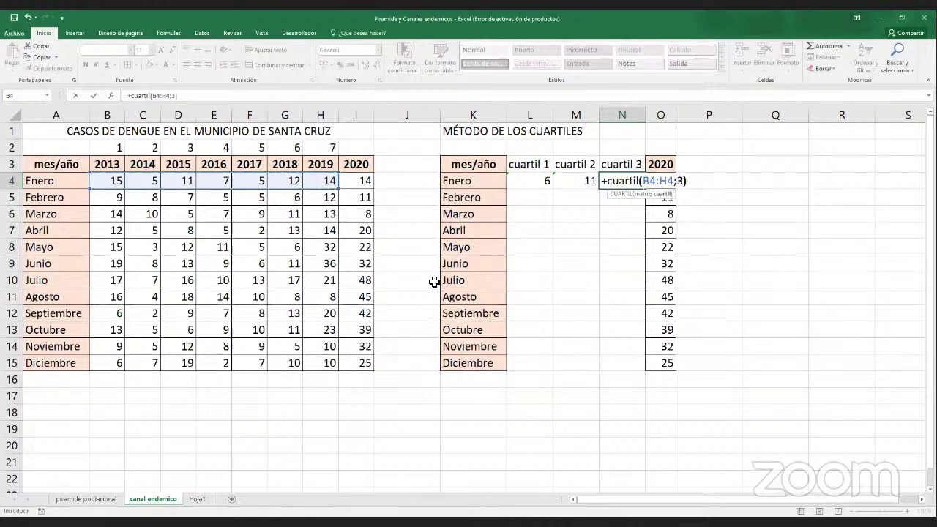
key(Return)
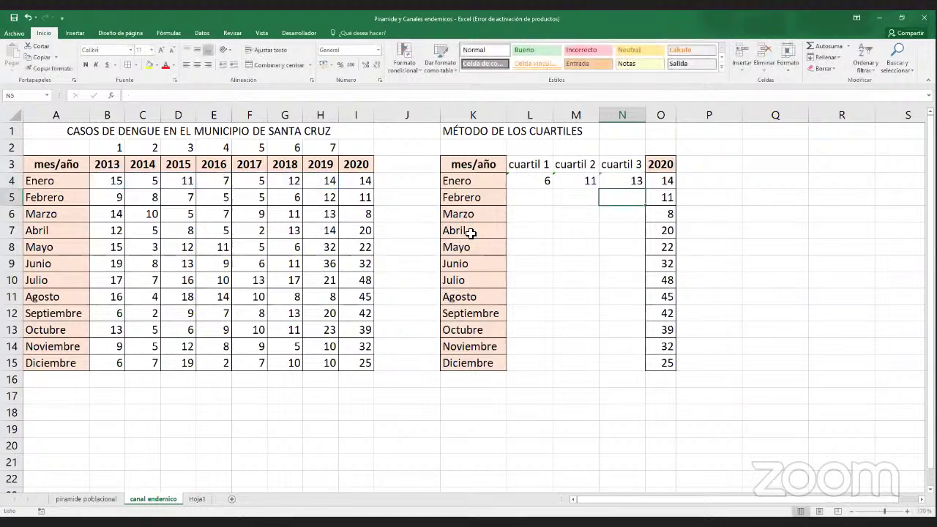
click(539, 183)
drag(540, 182, 621, 184)
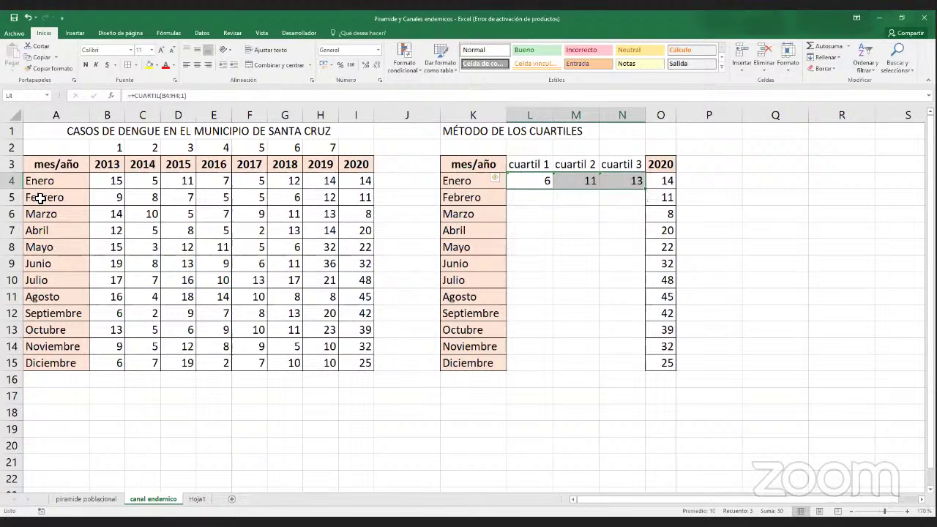
click(12, 181)
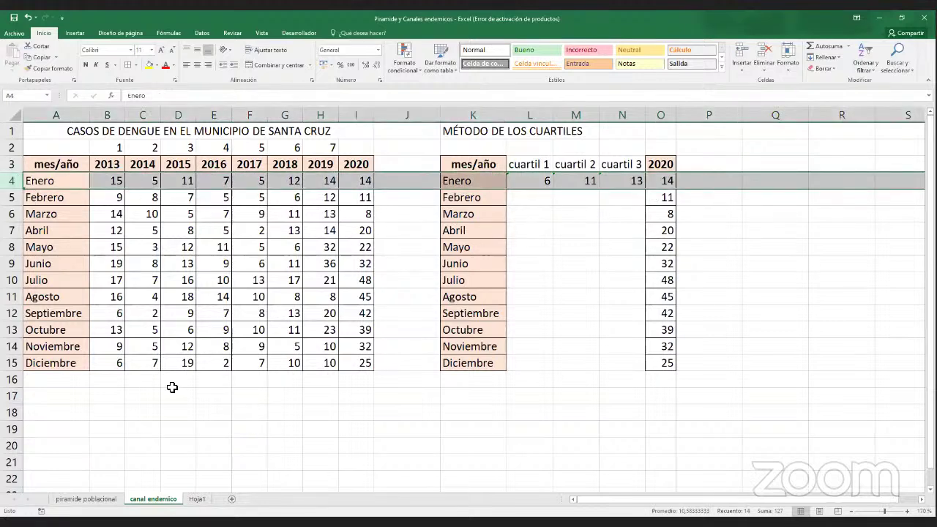
drag(528, 199, 629, 200)
click(545, 219)
drag(567, 217, 630, 217)
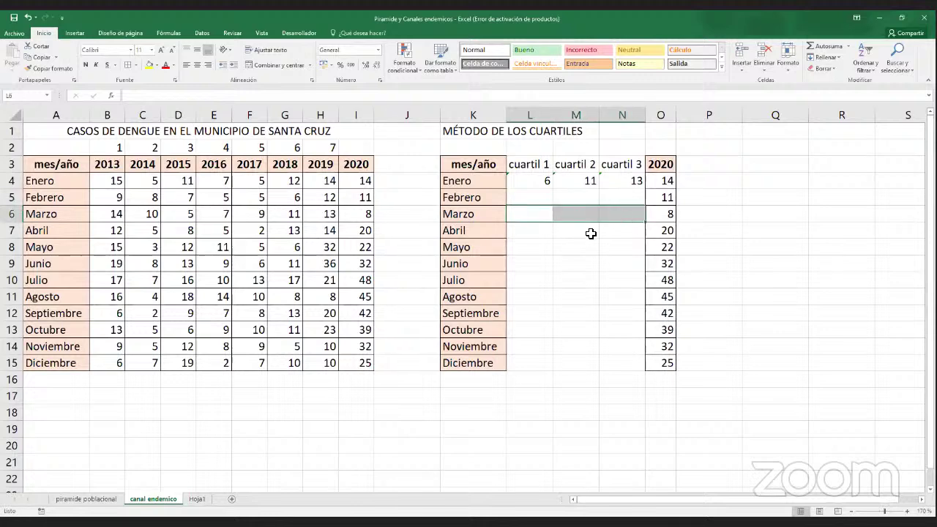
drag(539, 233, 613, 234)
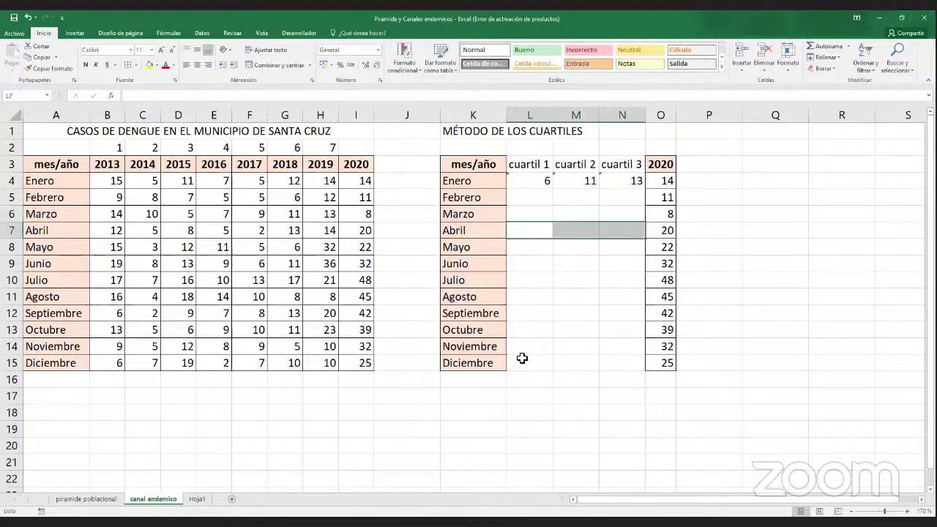
drag(521, 362, 609, 365)
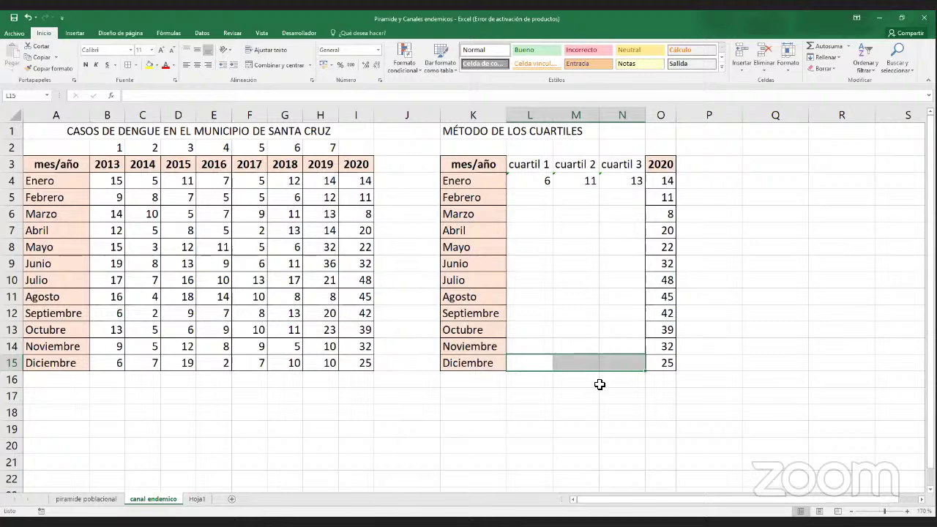
- Calculate February's first quartile in L5 over the 2013–2019 cases with the formula +cuartil(B5:H5;1)
click(537, 200)
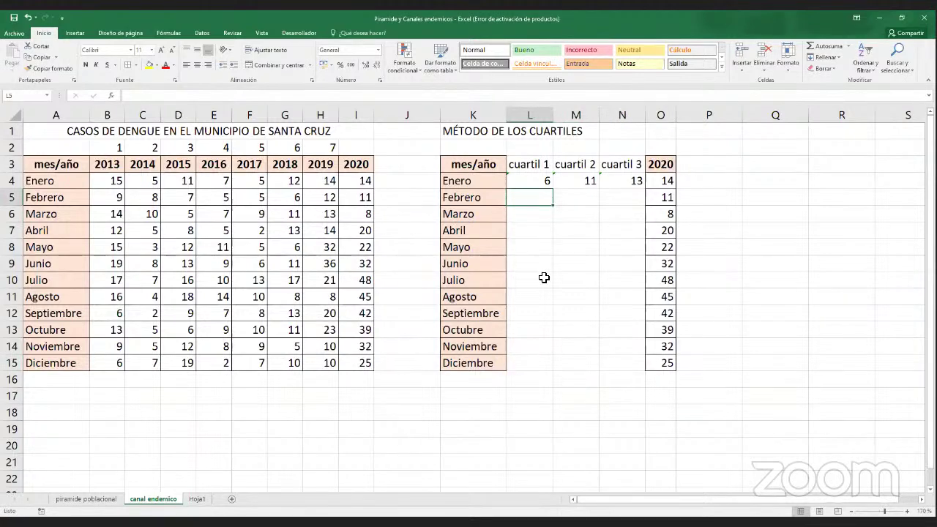
text(+)
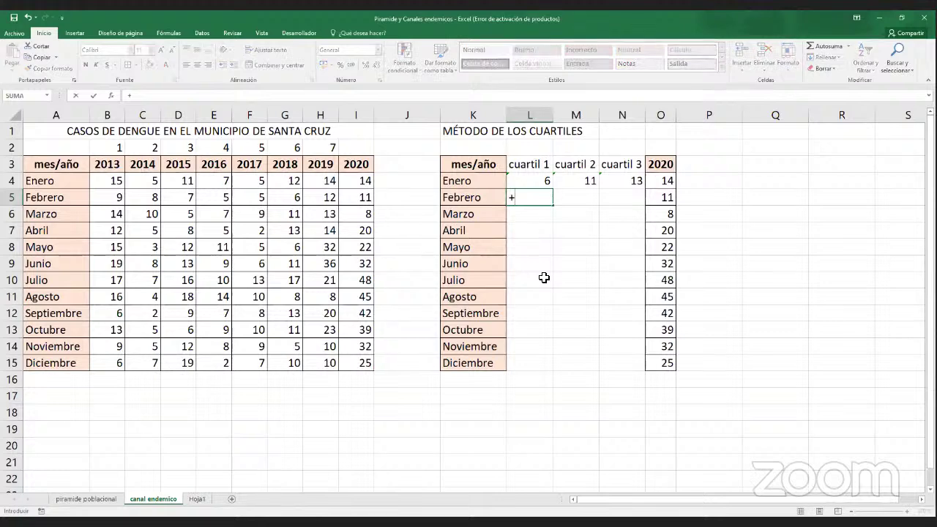
text(cuartil)
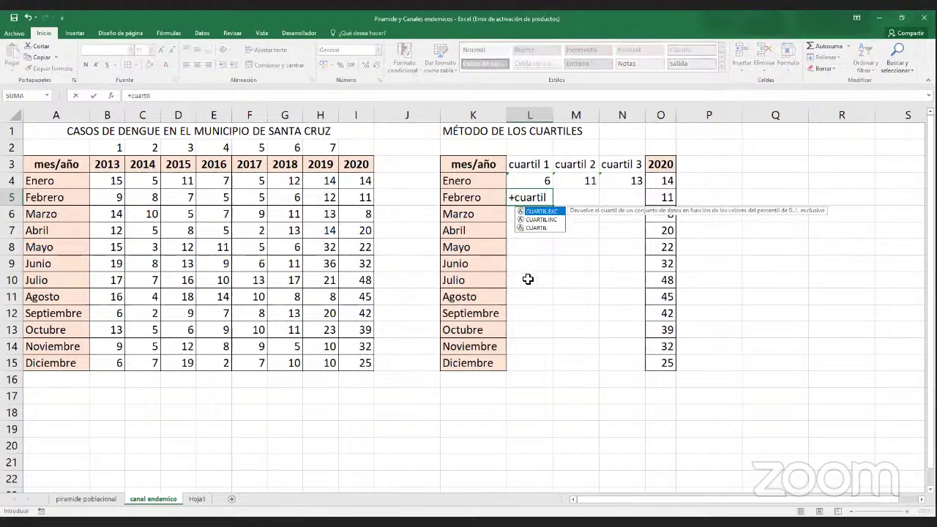
text(()
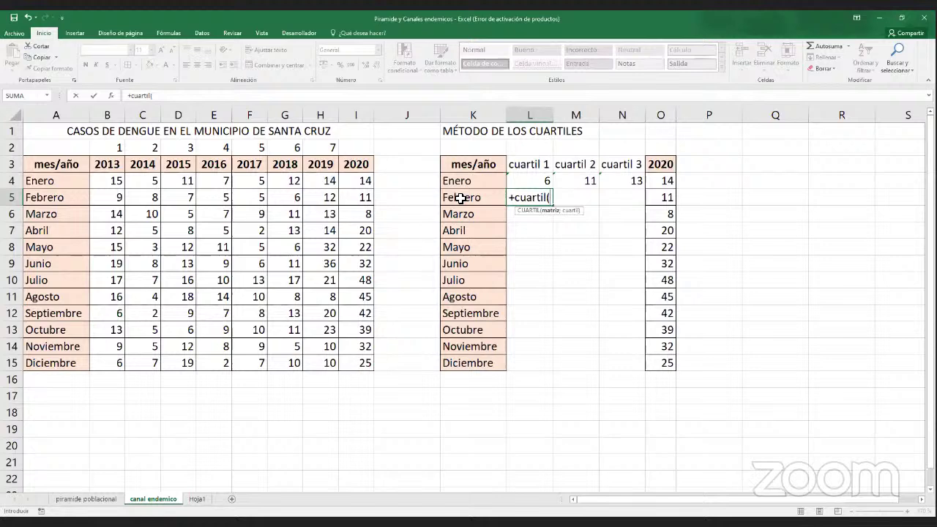
click(121, 199)
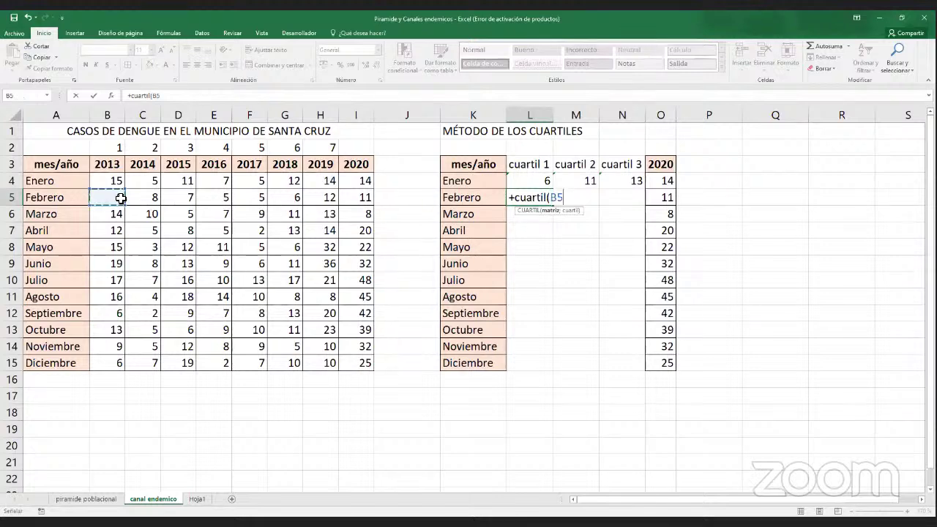
drag(120, 198, 311, 200)
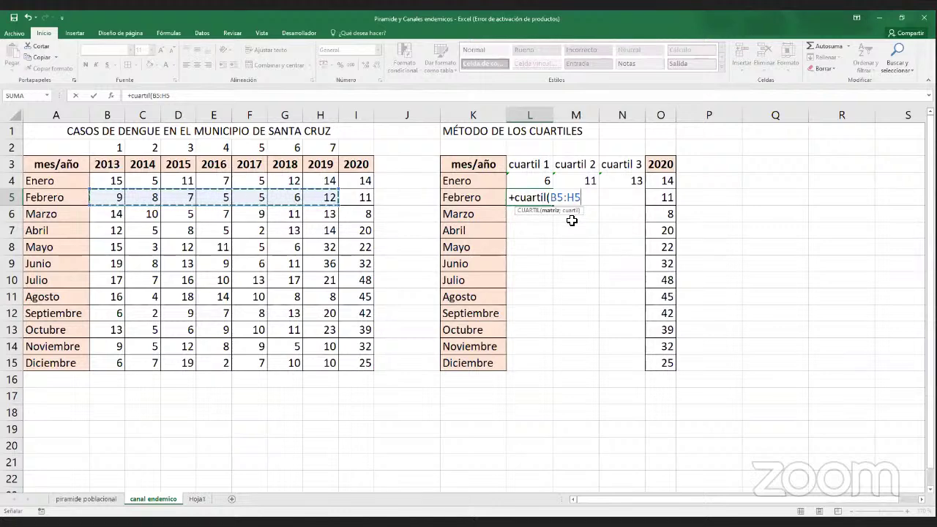
text(;1))
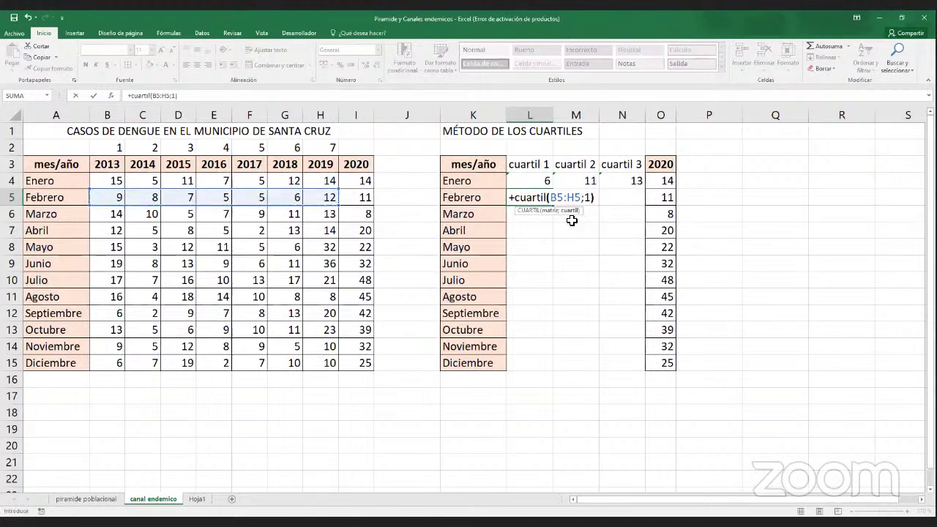
key(Return)
key(Up)
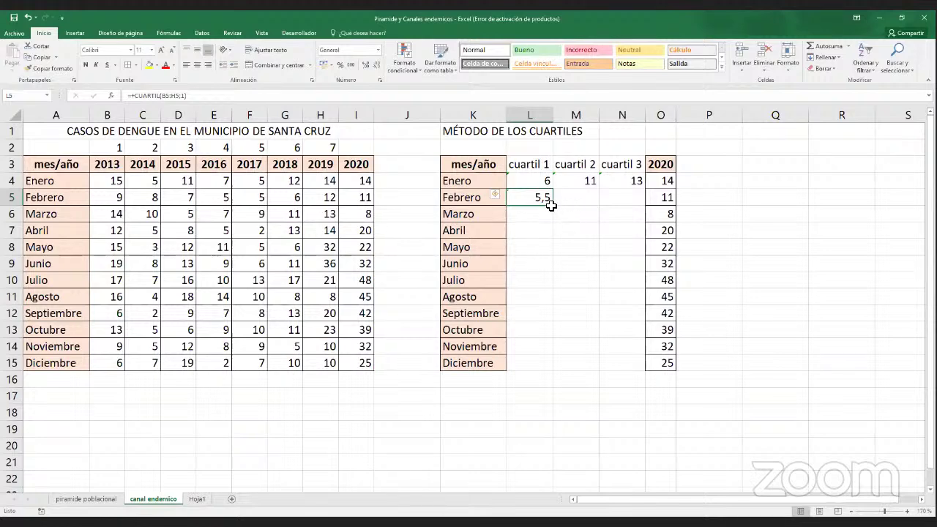
click(309, 96)
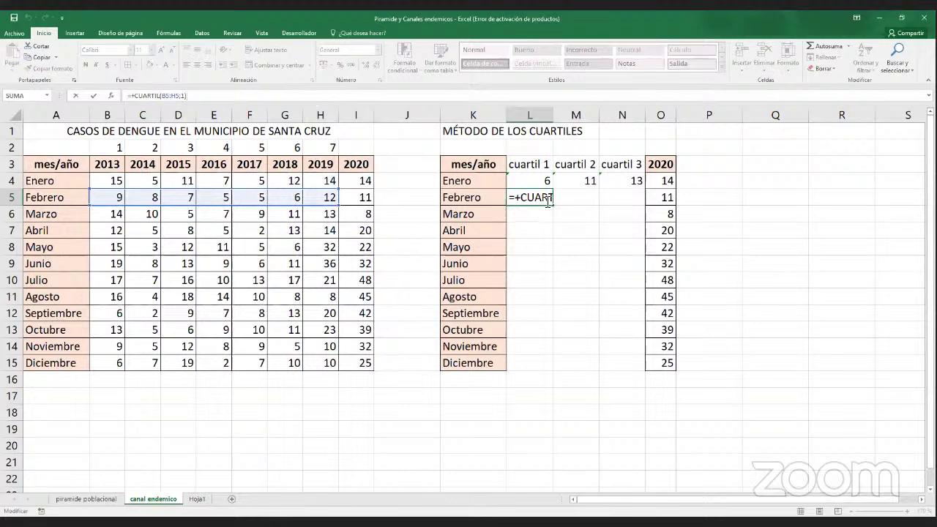
key(Return)
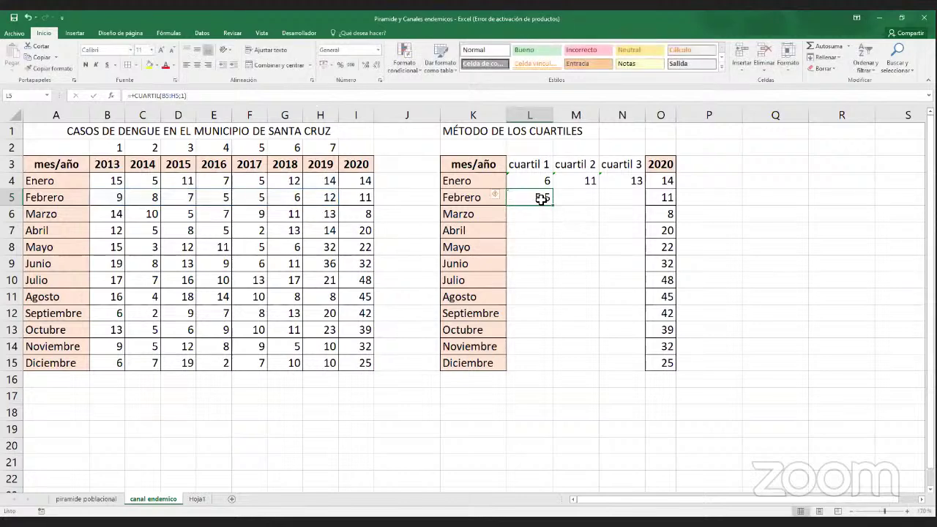
click(540, 199)
click(541, 219)
drag(540, 219, 542, 359)
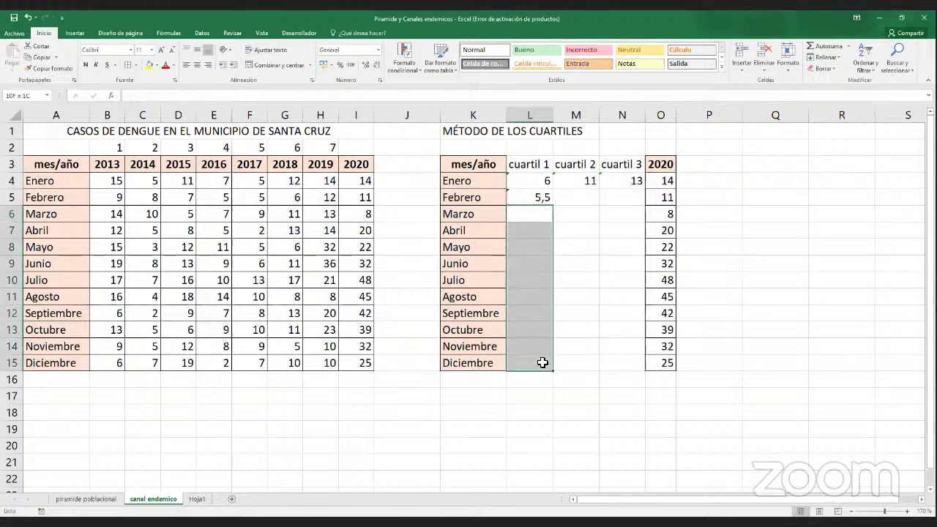
click(576, 196)
drag(582, 214, 577, 361)
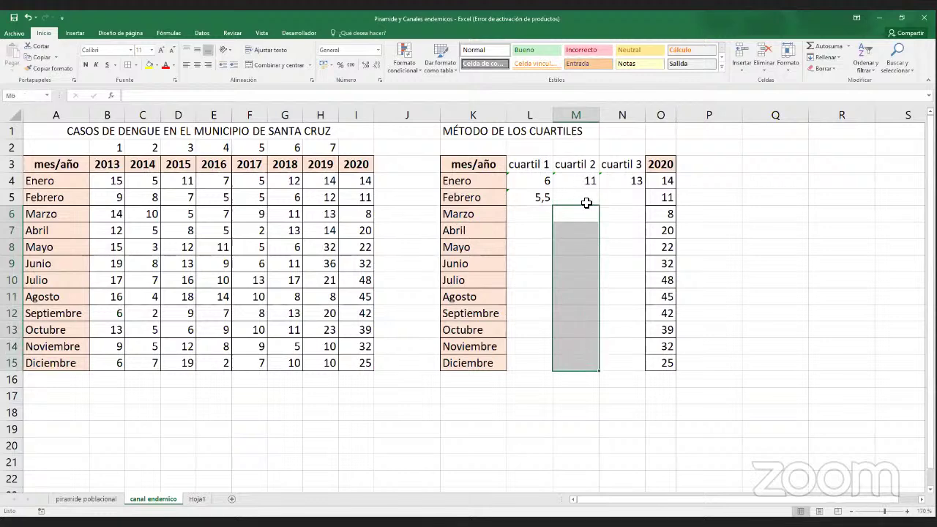
- Copy February's first-quartile formula from L5 into the March to December cells, L6:L15
click(541, 198)
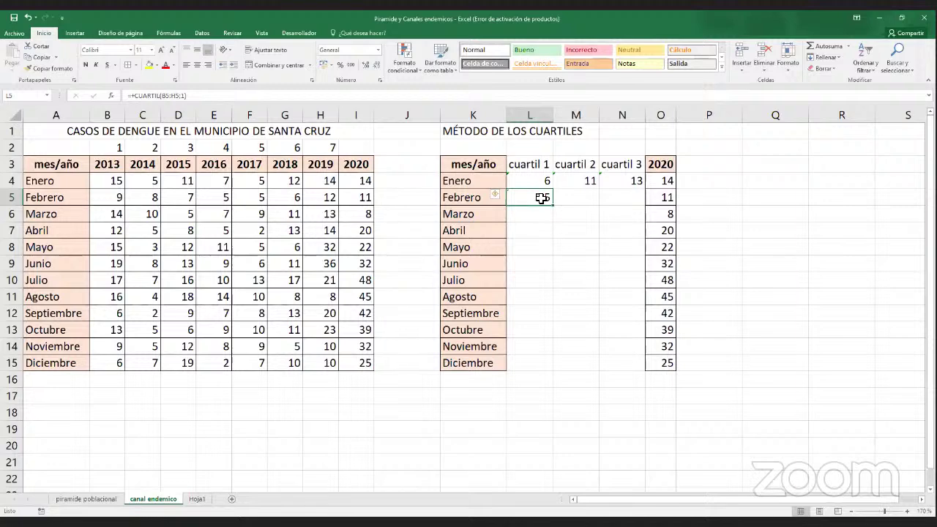
right_click(541, 198)
click(565, 216)
drag(529, 214, 531, 362)
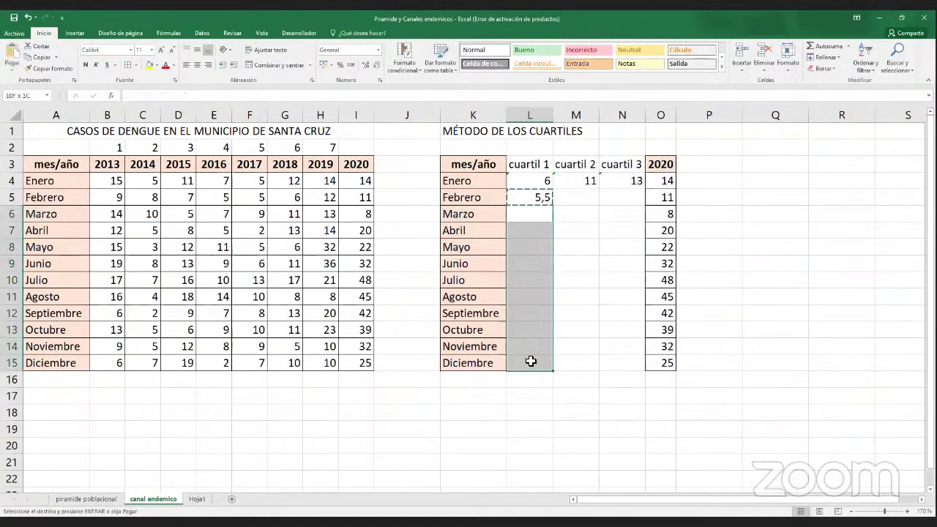
right_click(536, 265)
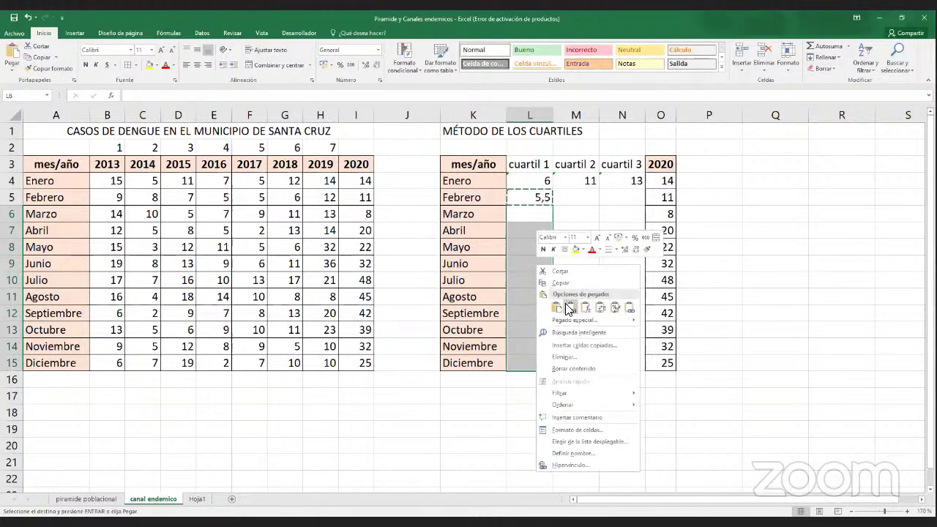
click(556, 311)
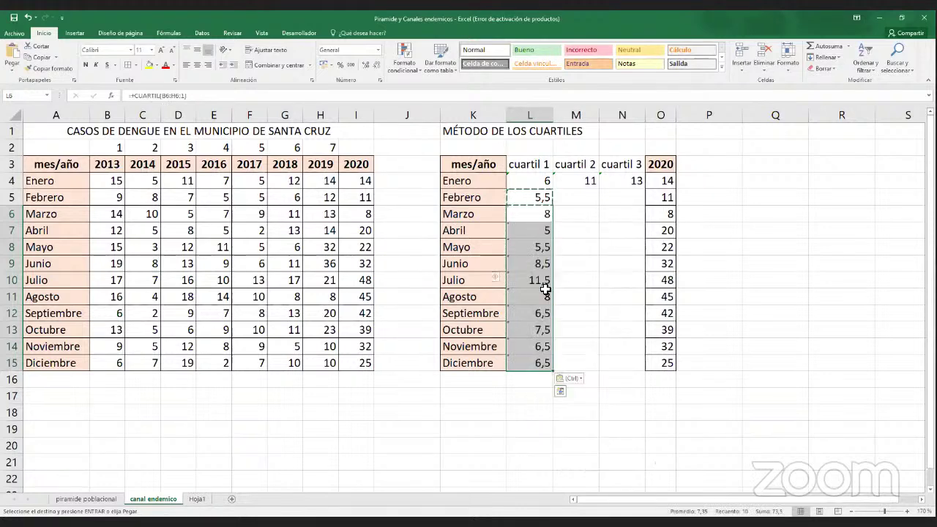
- Examine which case ranges the copied first-quartile formulas for July (L10) and December (L15) refer to
click(543, 282)
click(281, 100)
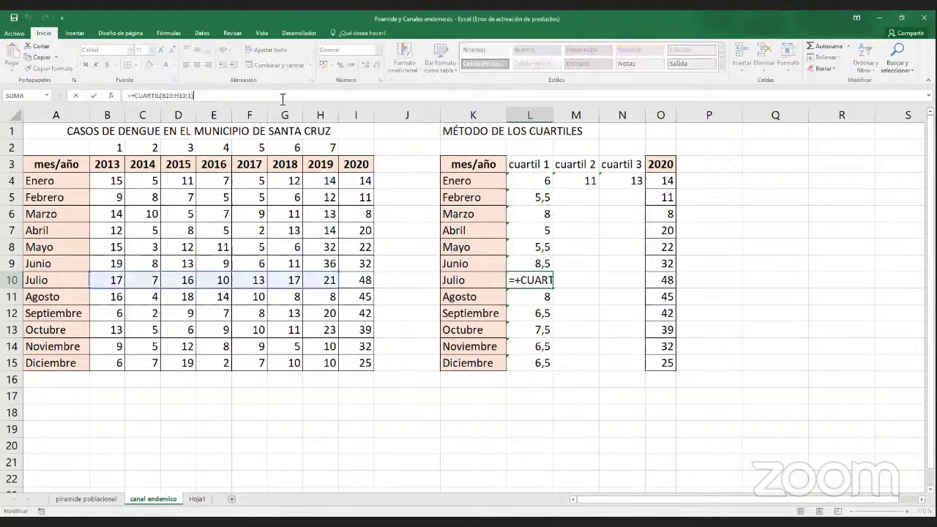
click(550, 282)
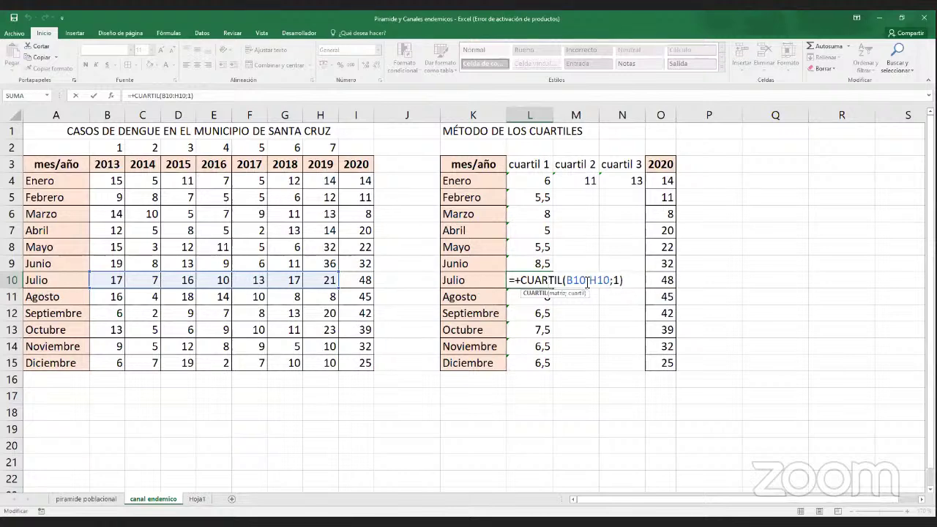
drag(567, 282, 611, 282)
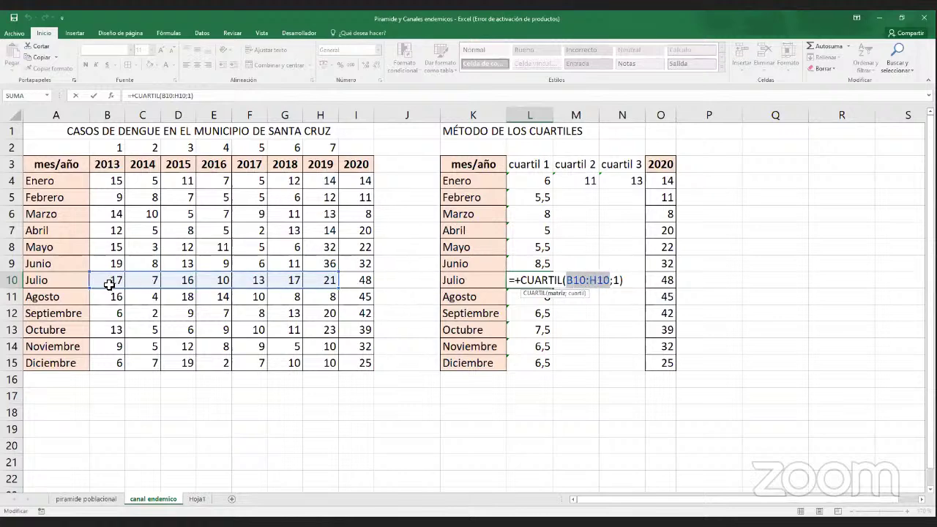
drag(109, 284, 327, 285)
click(569, 281)
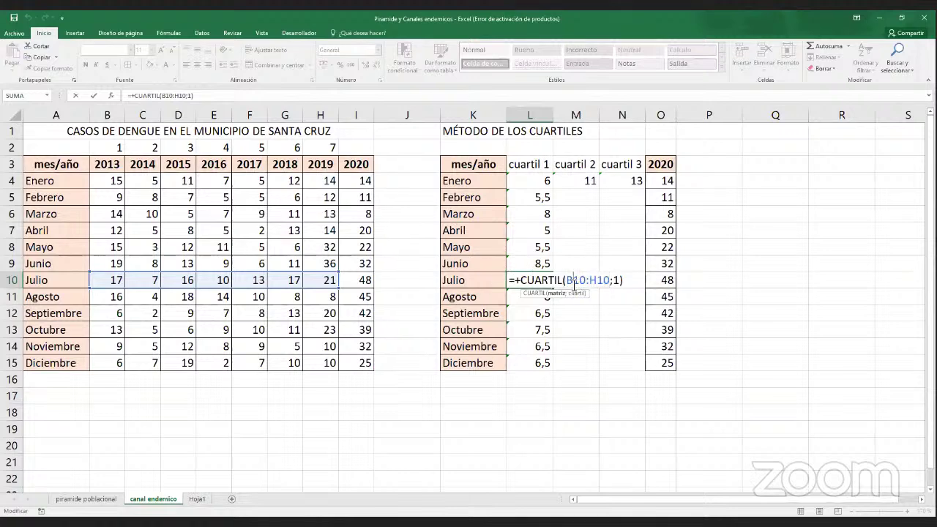
drag(567, 282, 611, 286)
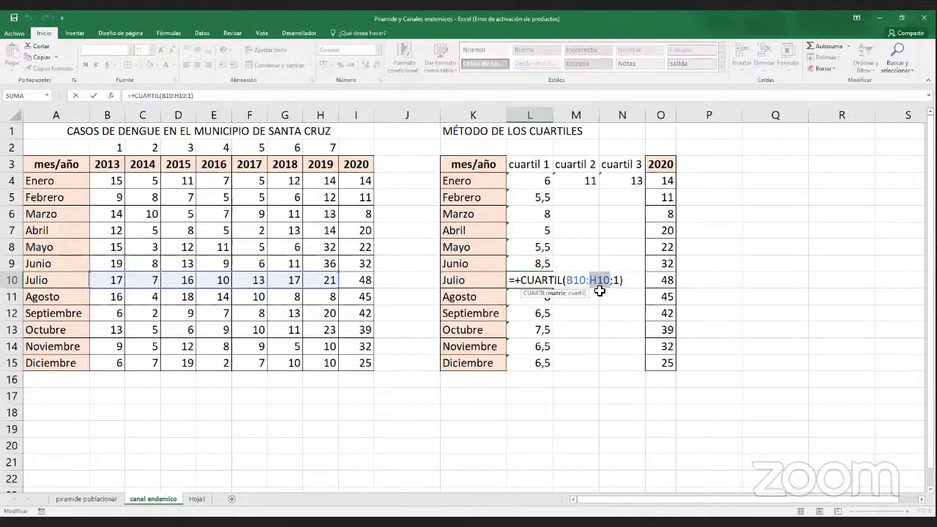
key(Return)
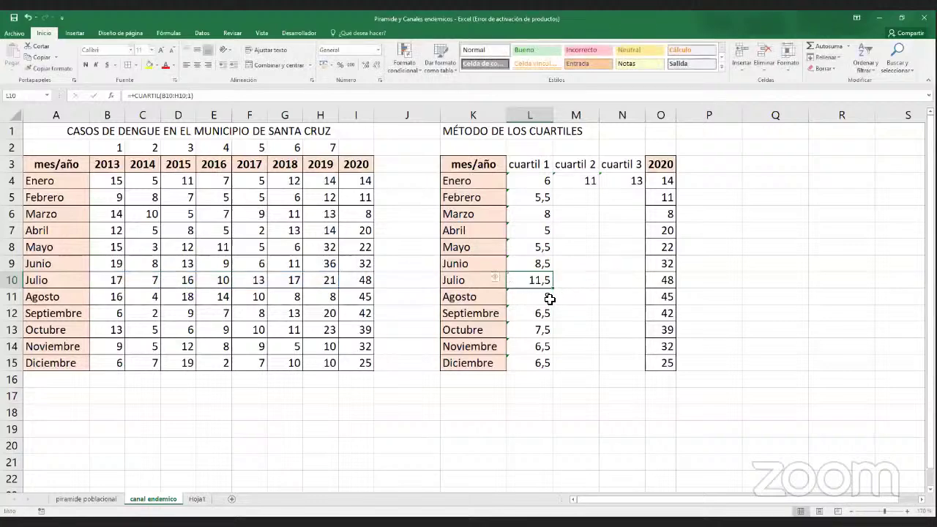
click(543, 364)
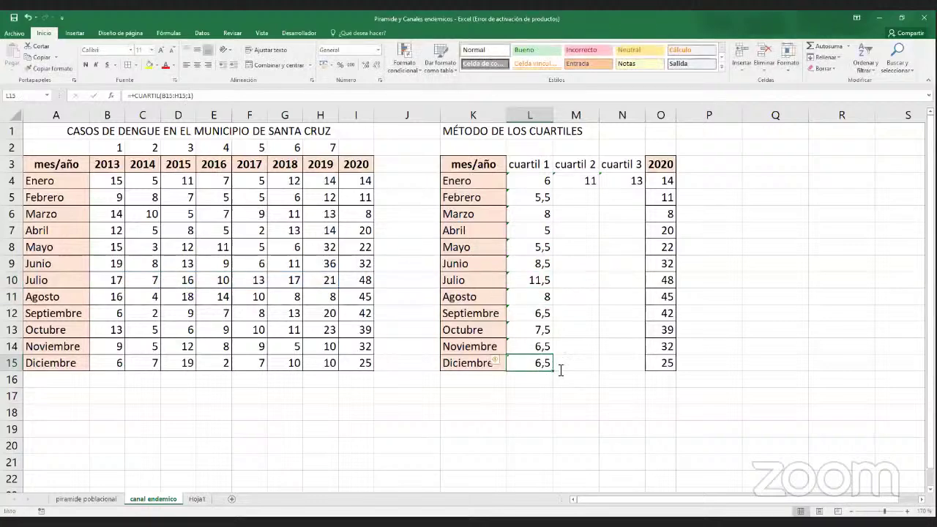
key(F2)
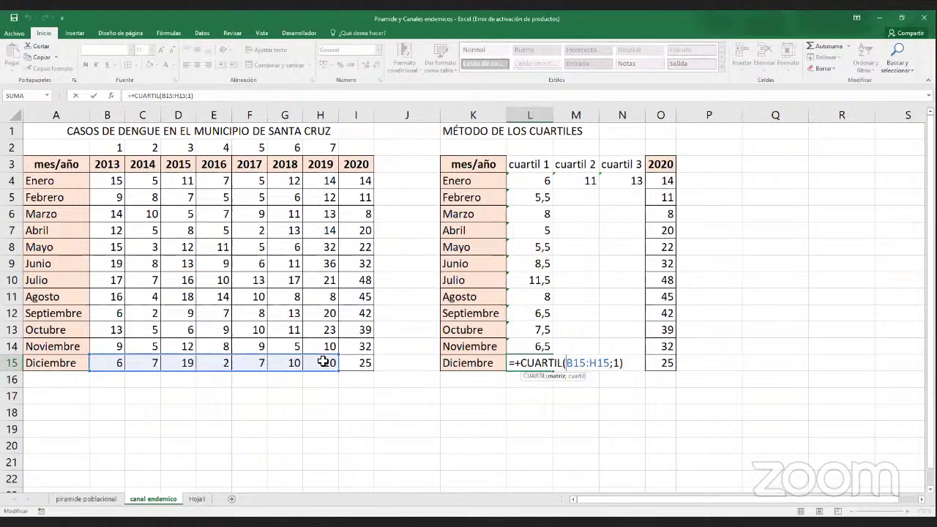
key(ctrl+Return)
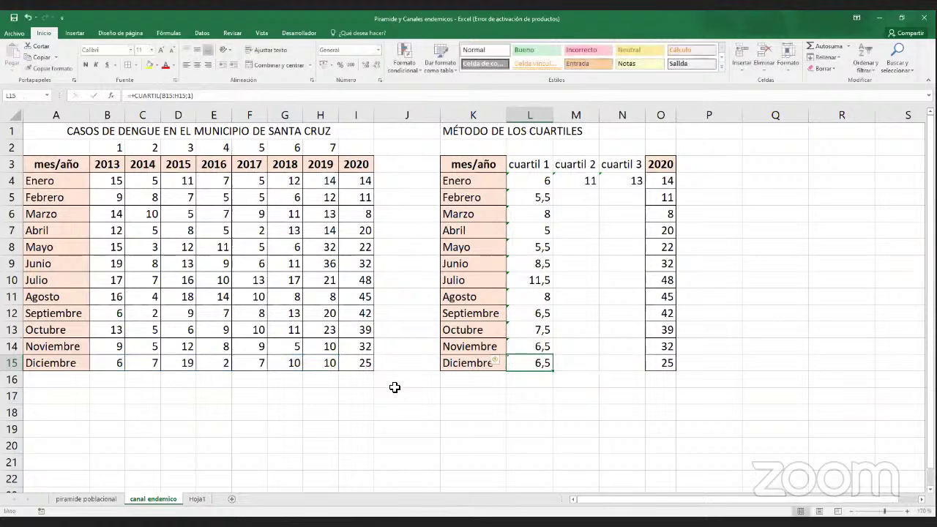
- Copy January's second- and third-quartile formulas from M4:N4 into the February to December cells, M5:N15
click(590, 182)
drag(596, 180, 614, 181)
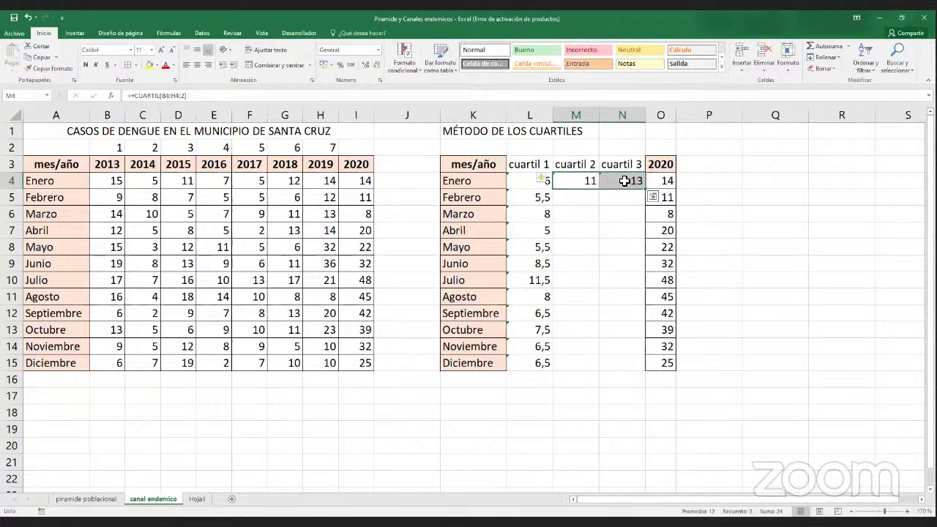
right_click(623, 181)
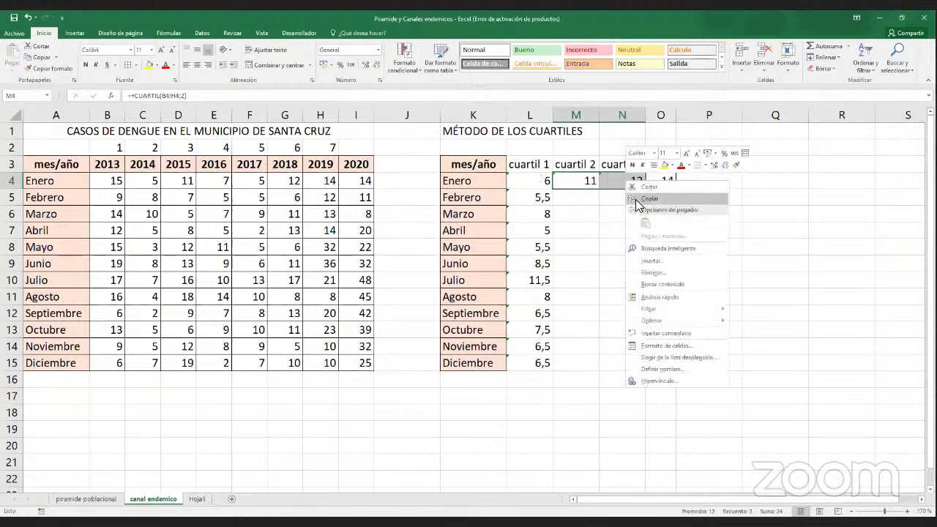
click(635, 205)
drag(579, 199, 613, 364)
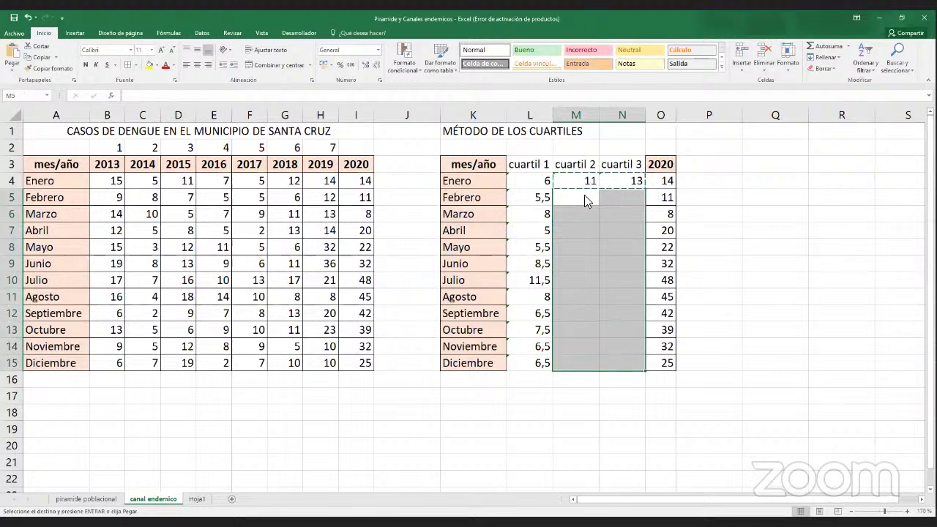
right_click(584, 198)
click(606, 239)
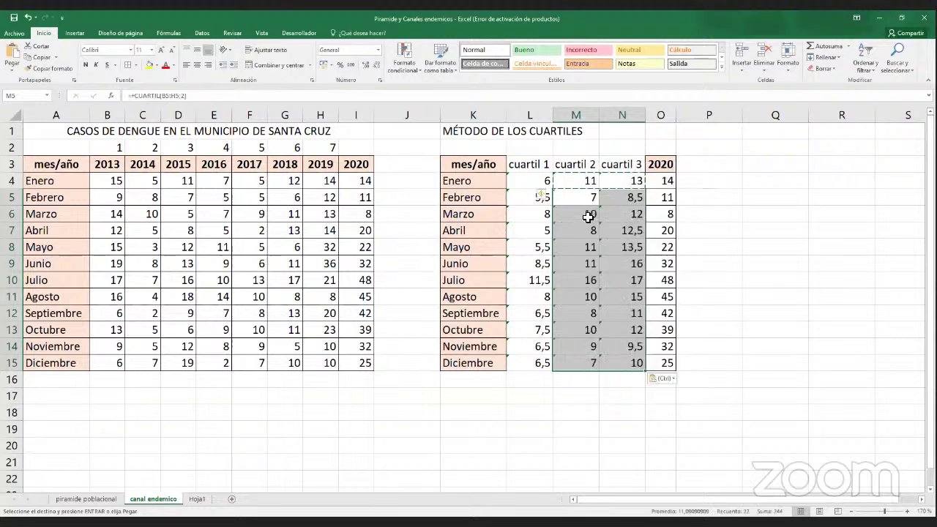
- Check the range and quartile number in the copied second-quartile formulas, especially April's in M7, leaving them as they are
click(590, 216)
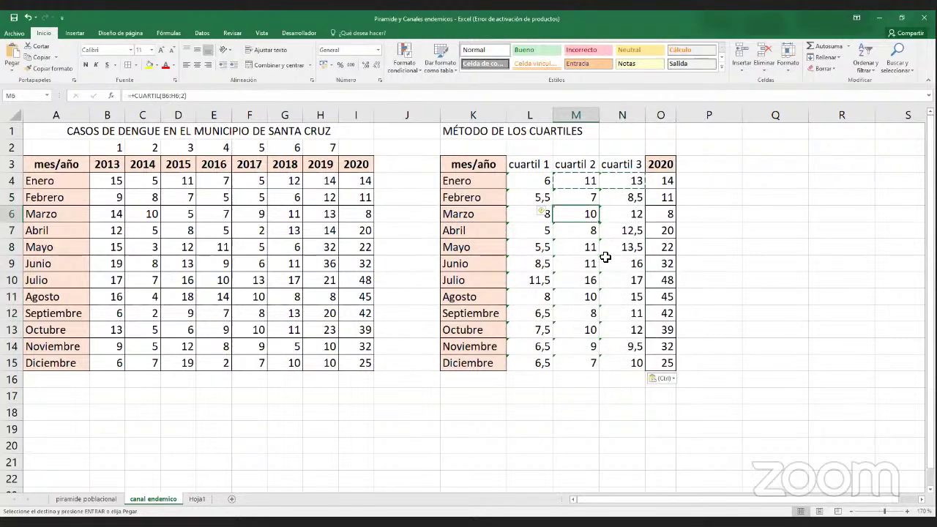
click(576, 115)
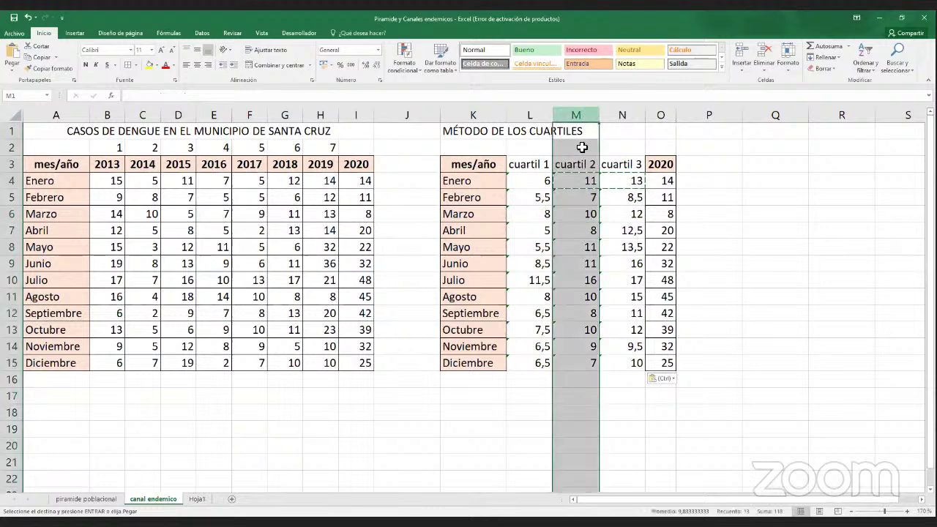
click(589, 231)
double_click(589, 237)
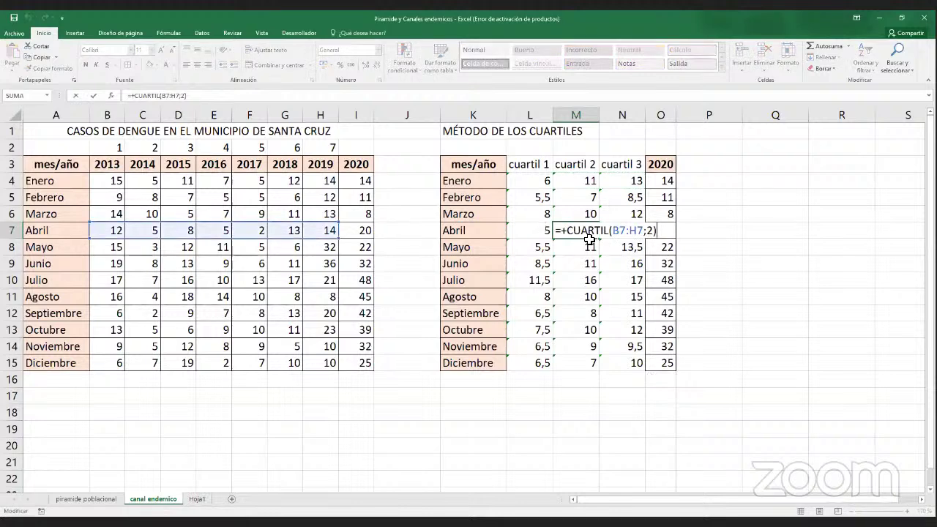
double_click(650, 231)
drag(613, 231, 643, 232)
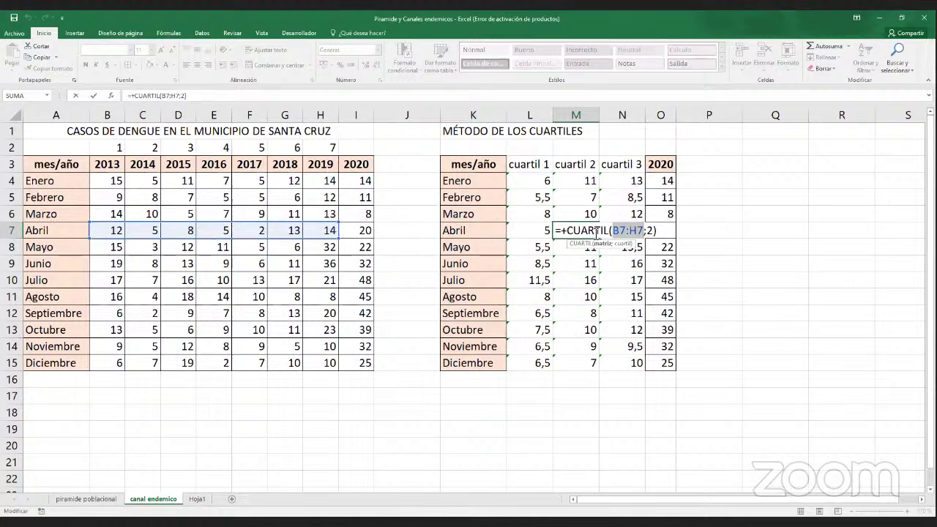
key(BackSpace)
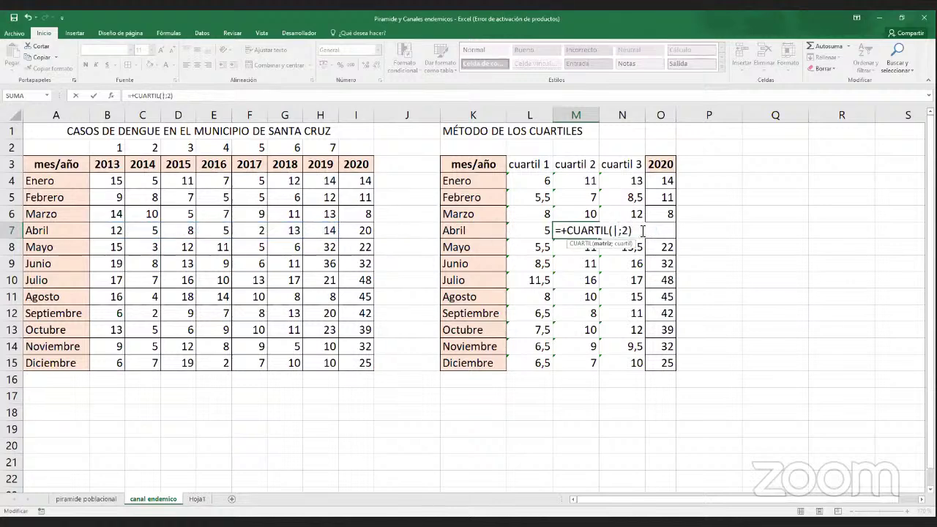
key(Escape)
click(595, 333)
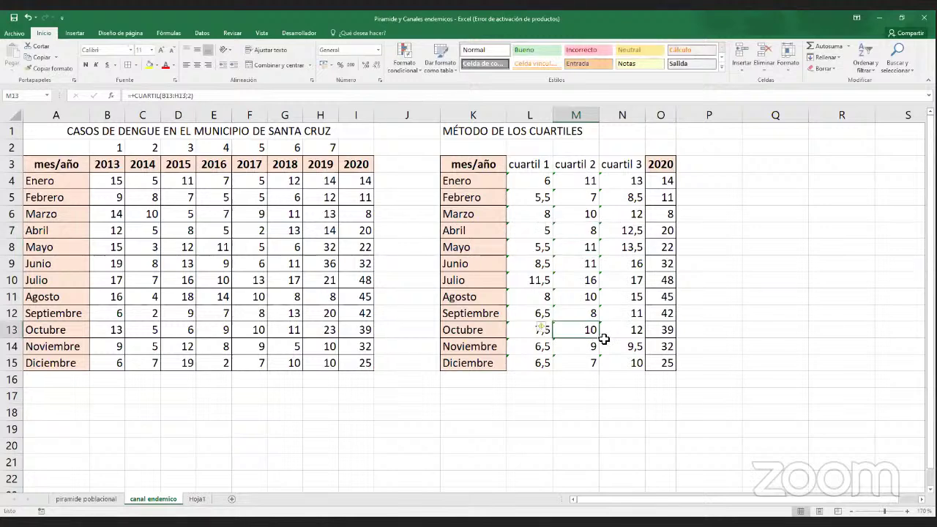
- Check the case range and quartile number in October's second-quartile formula (M13) and April's third-quartile formula (N7), leaving both as they are
click(314, 96)
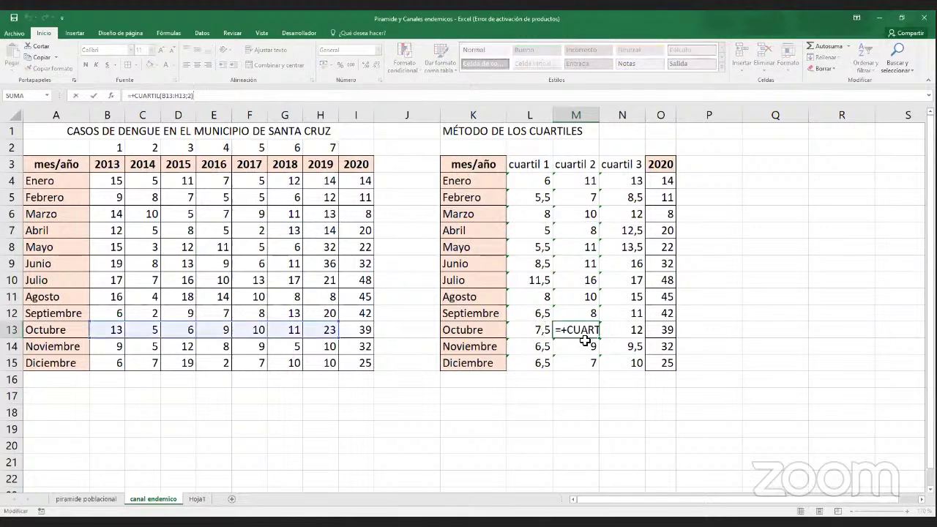
click(593, 338)
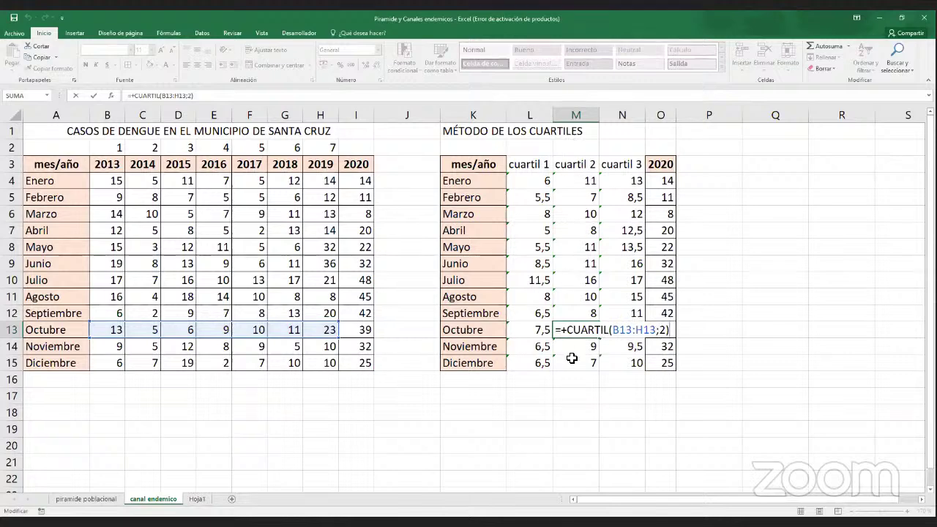
click(666, 331)
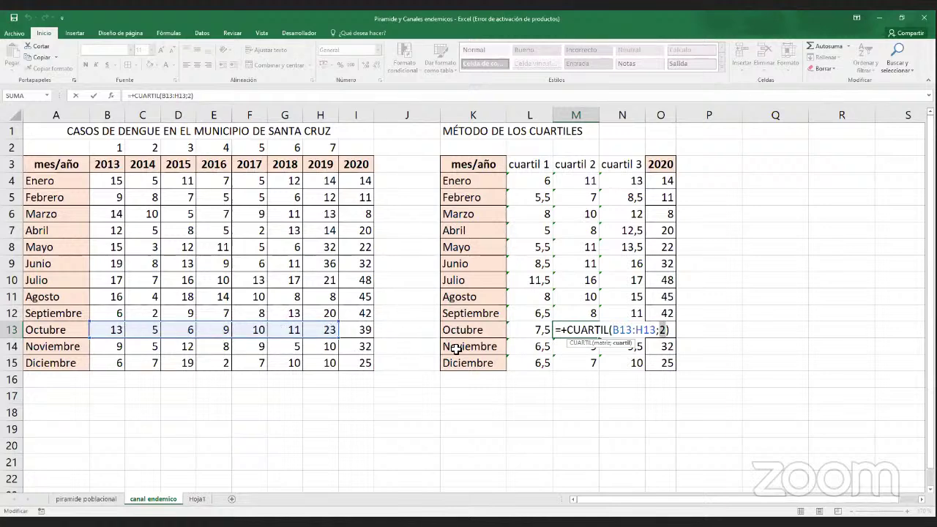
key(ctrl+Return)
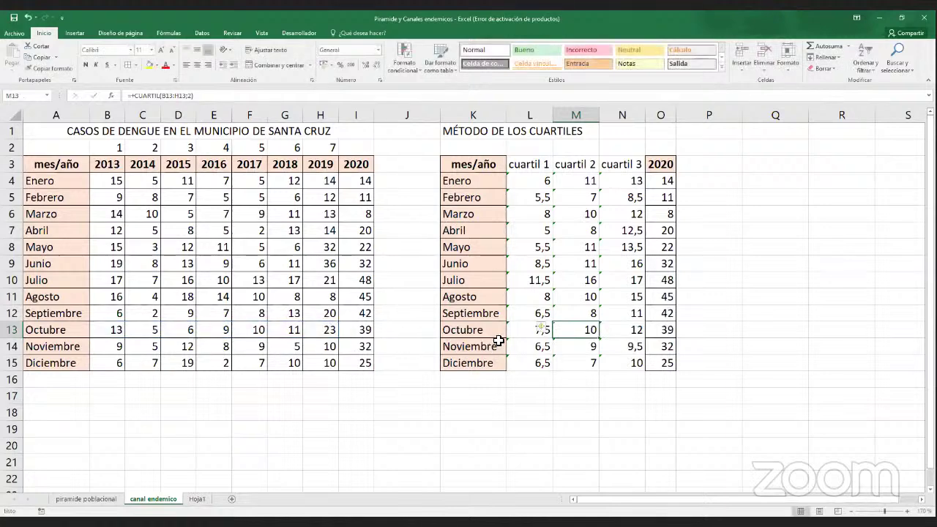
click(635, 231)
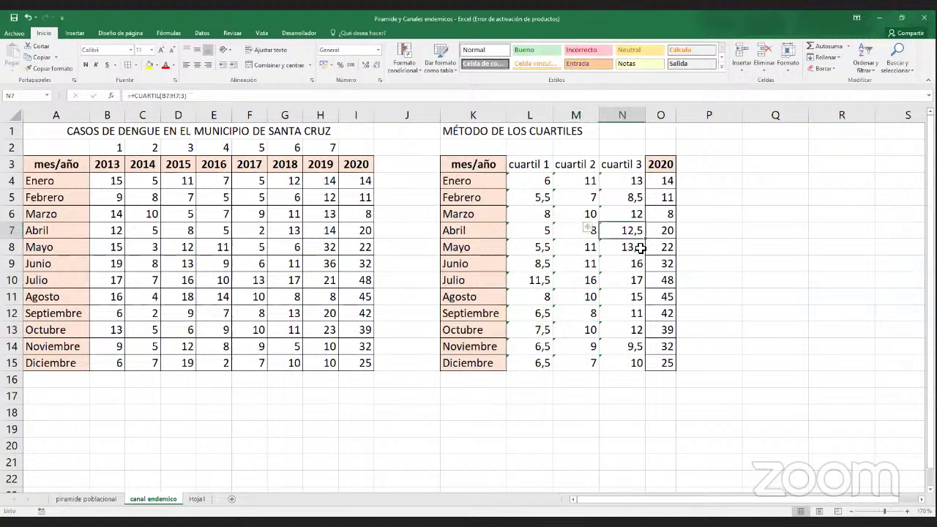
key(F2)
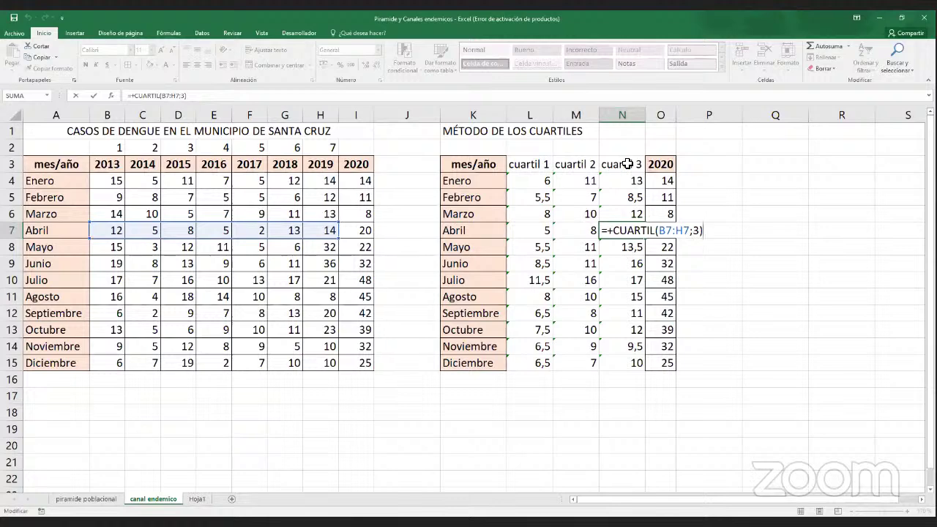
double_click(700, 231)
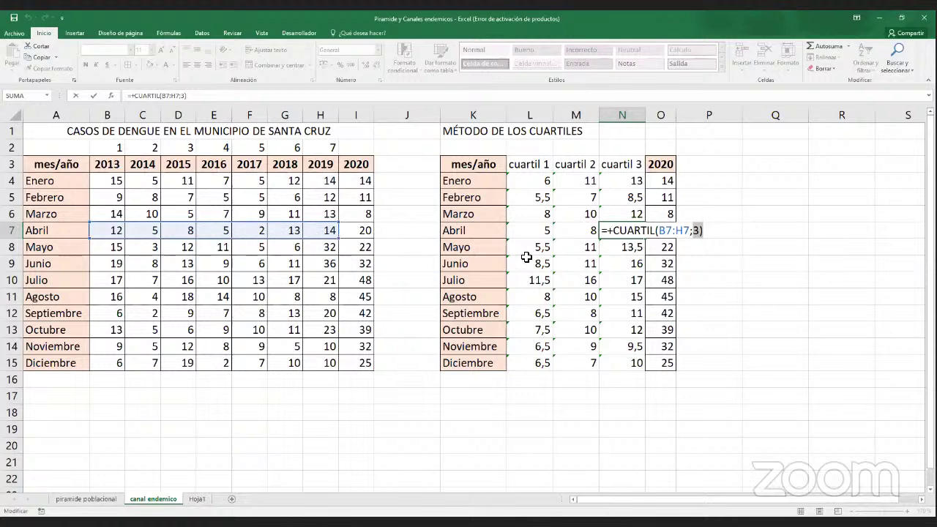
key(Return)
click(569, 328)
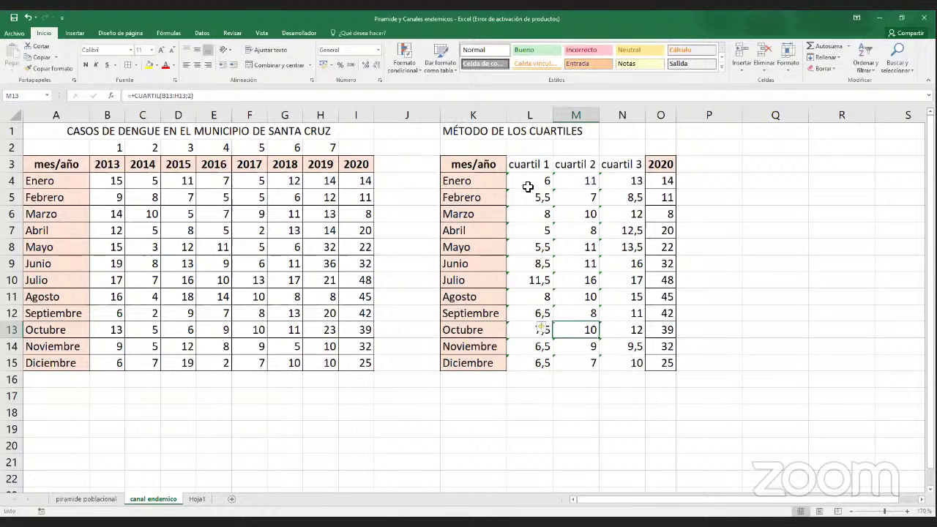
- Compare the quartile block L4:N15 with the 2013–2019 cases in B4:H15, and check the range used by July's first-quartile formula in L10
drag(529, 182, 618, 356)
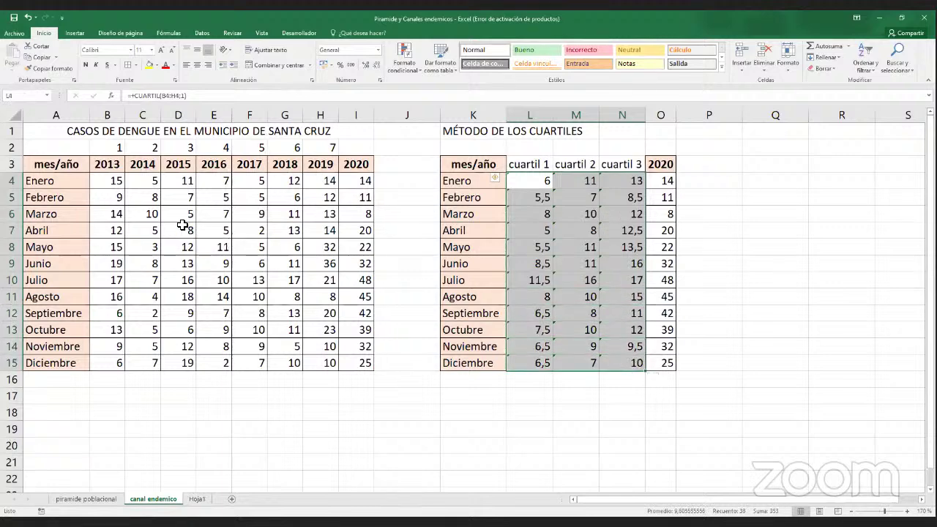
drag(110, 185, 333, 361)
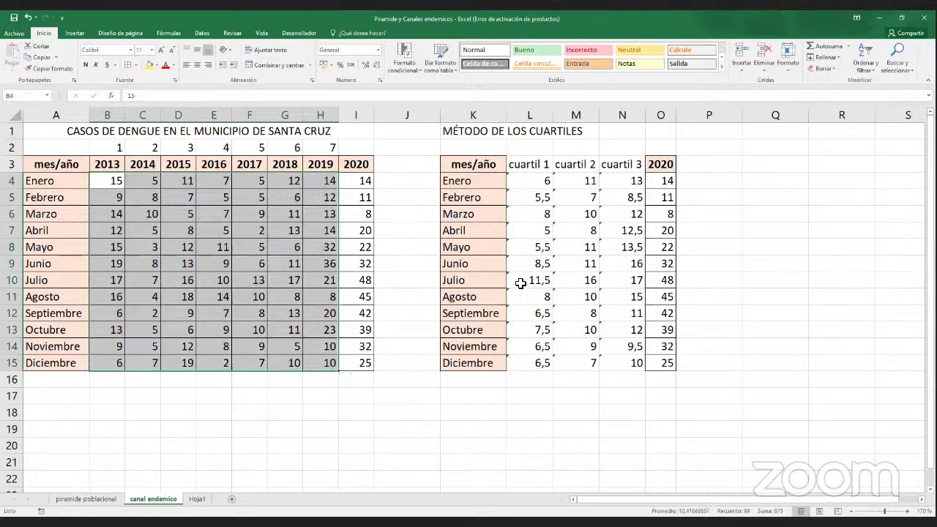
click(523, 283)
key(F2)
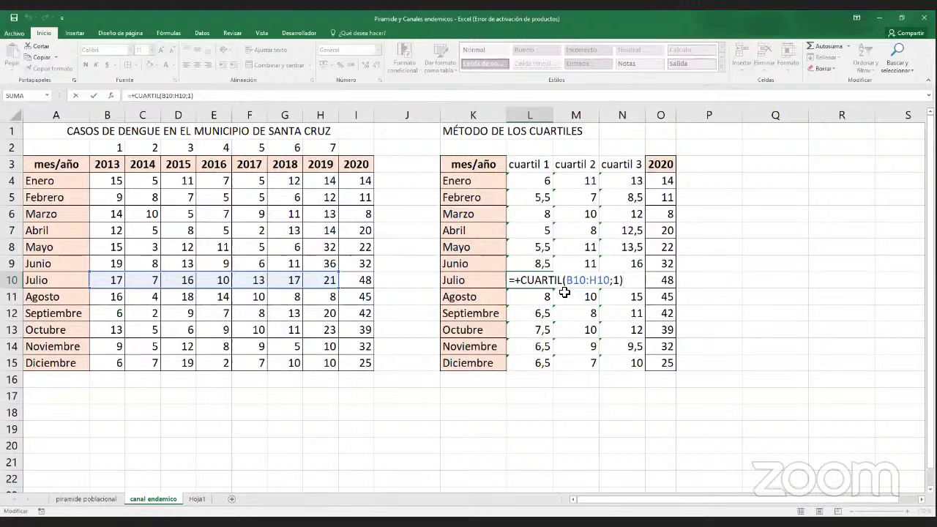
key(Return)
click(552, 309)
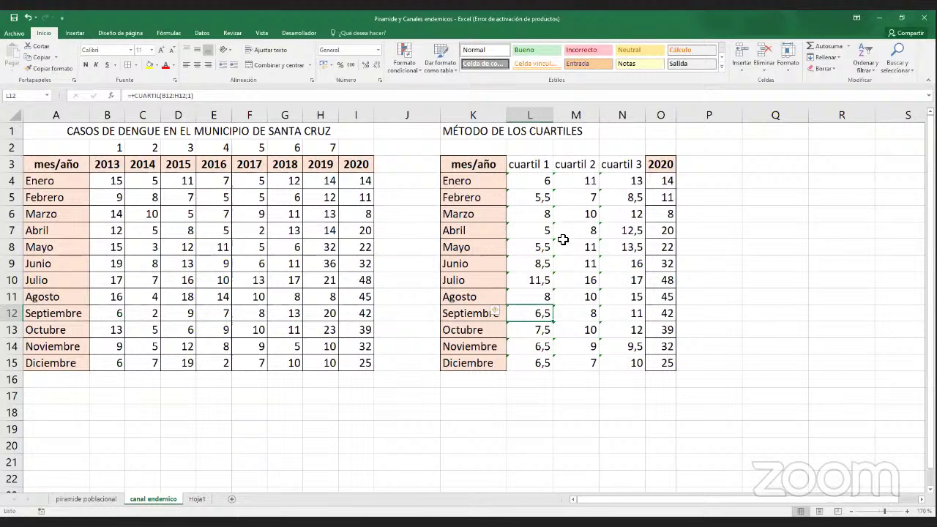
- Review the extent of the quartile table K3:O15, distinguishing its header row from the month, quartile and 2020 data in K4:O15
drag(458, 161, 656, 364)
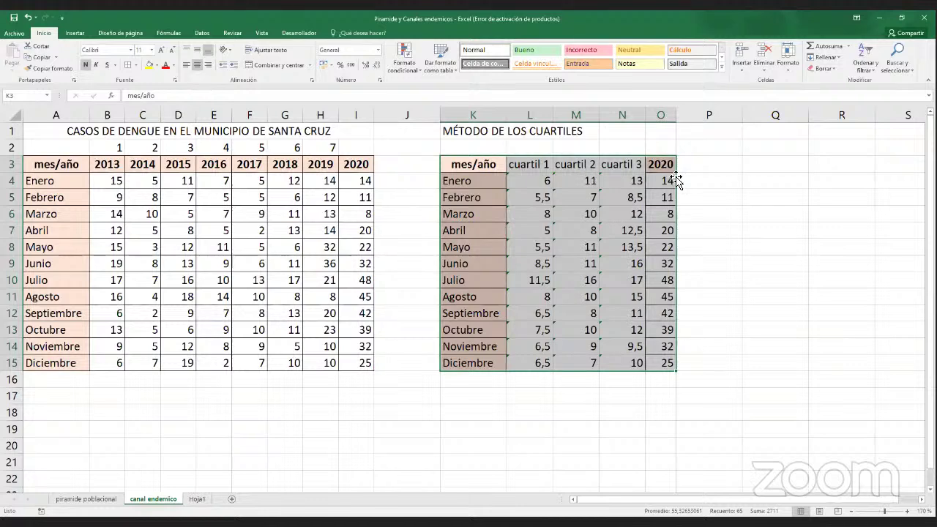
drag(471, 183, 668, 367)
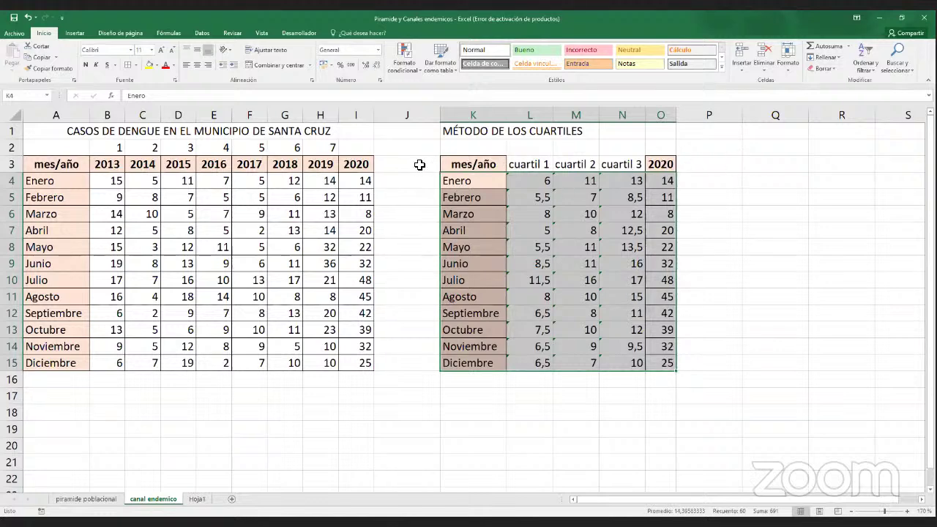
drag(414, 164, 691, 165)
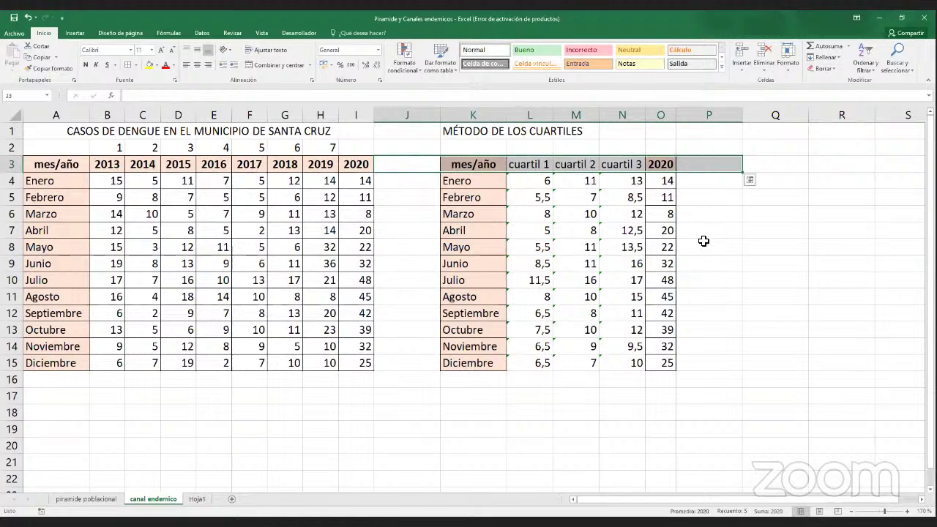
drag(478, 184, 662, 366)
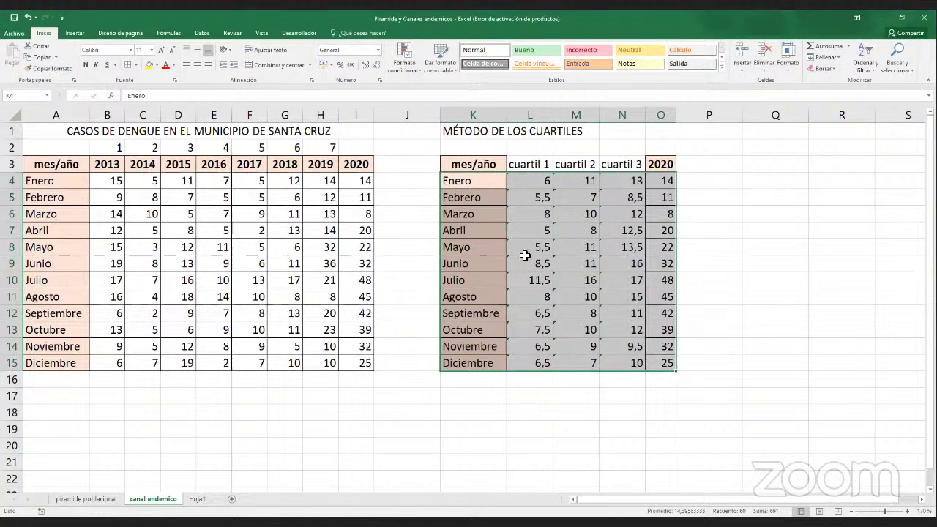
click(655, 336)
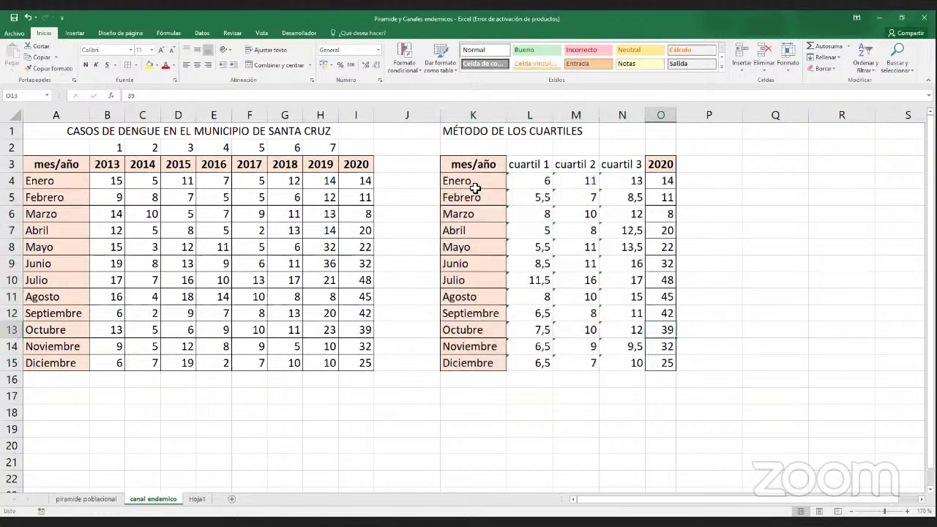
- Insert a stacked area chart from the months, three quartiles and 2020 cases in K4:O15, without the header row
drag(475, 184, 662, 361)
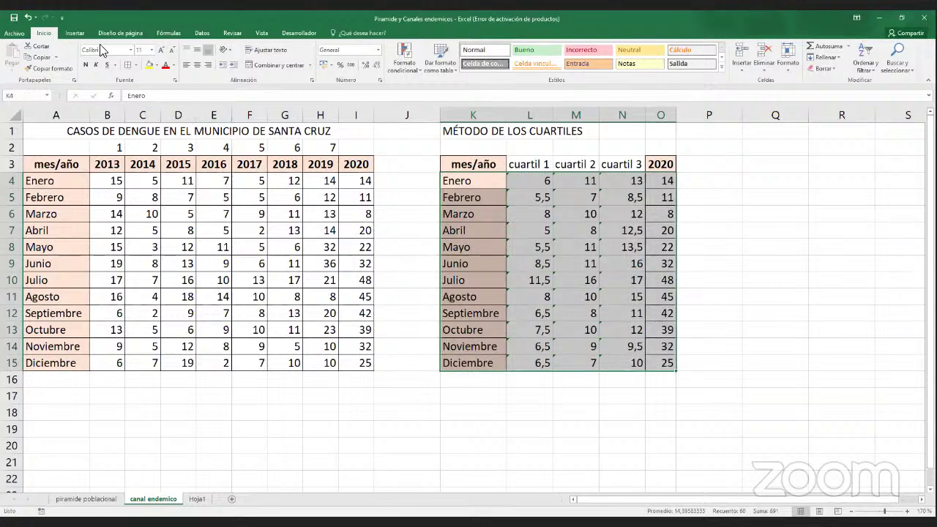
click(79, 33)
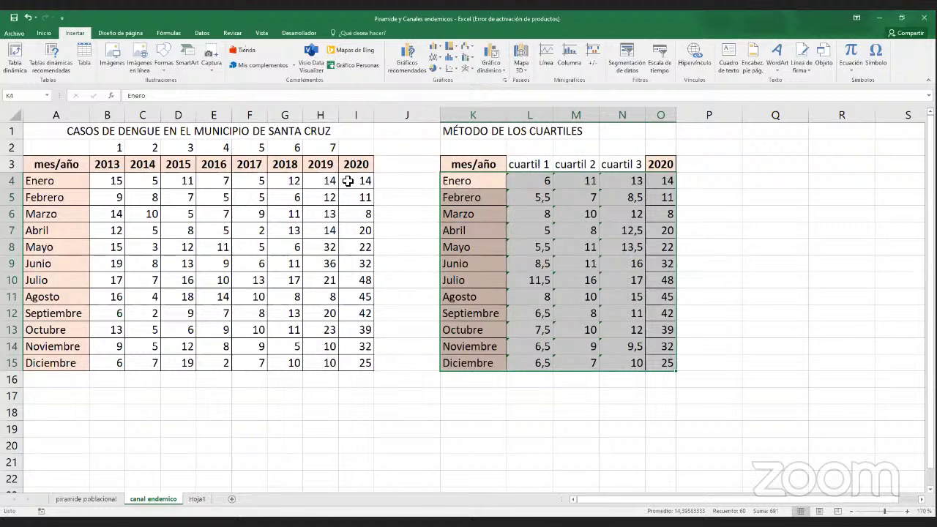
click(504, 79)
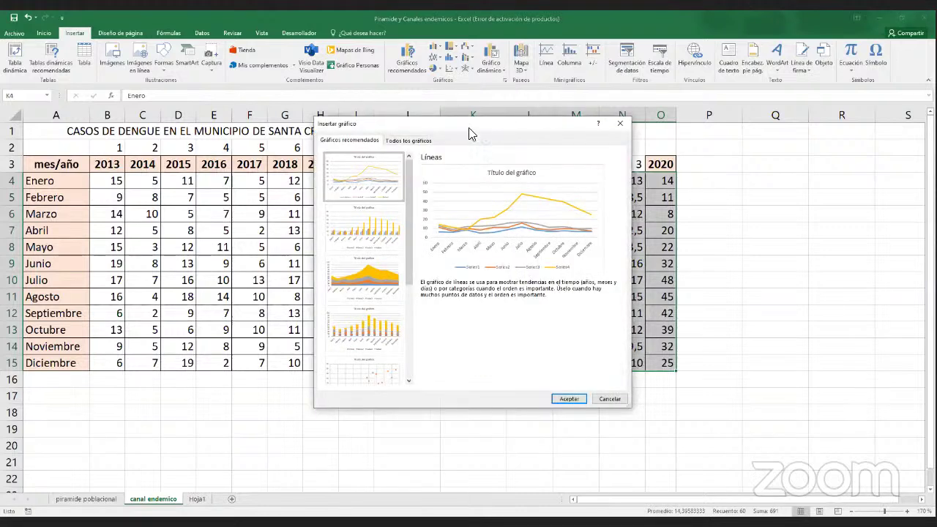
click(407, 141)
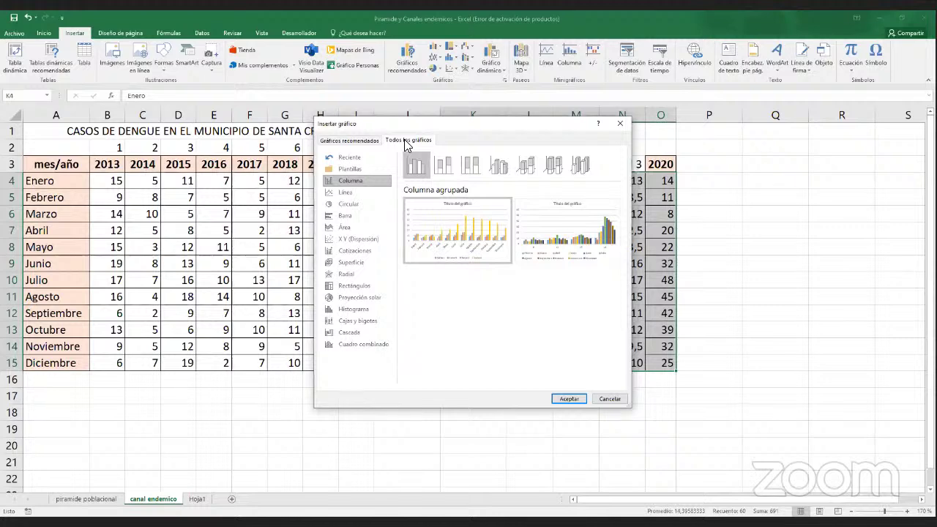
click(345, 227)
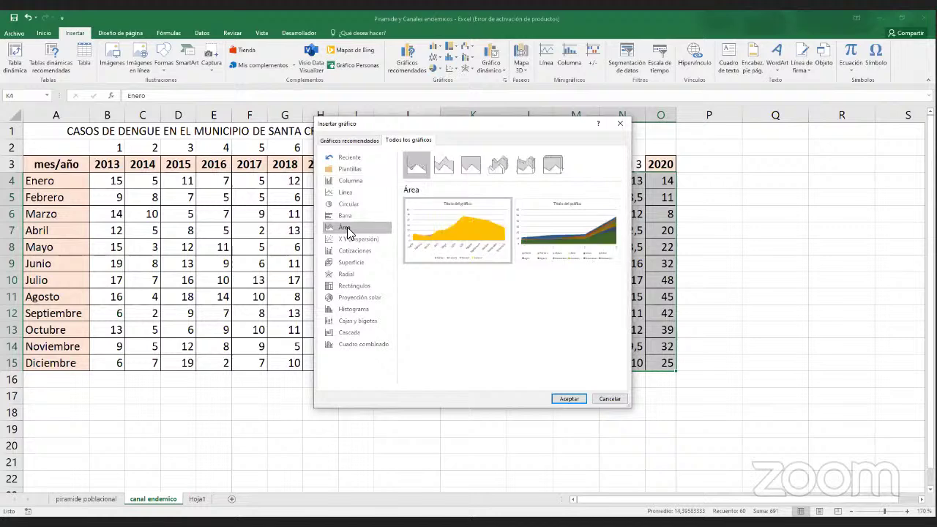
click(444, 167)
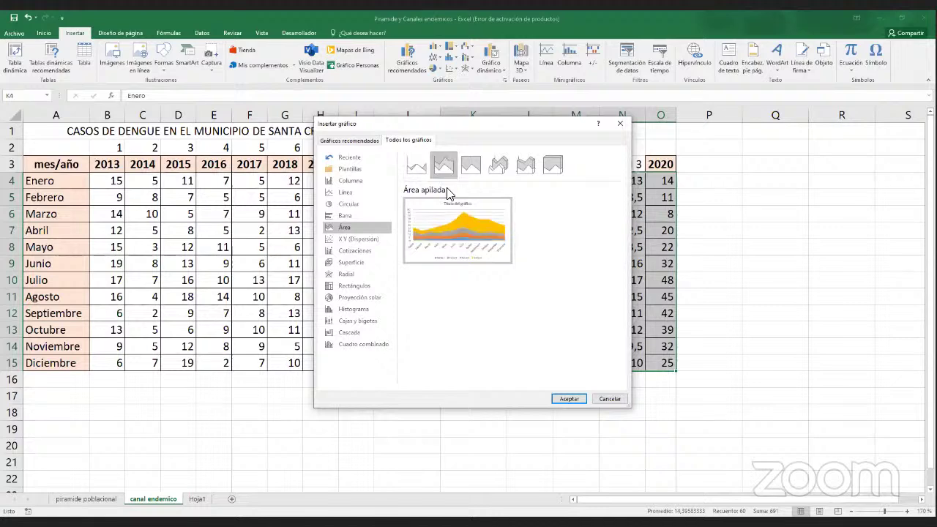
click(565, 400)
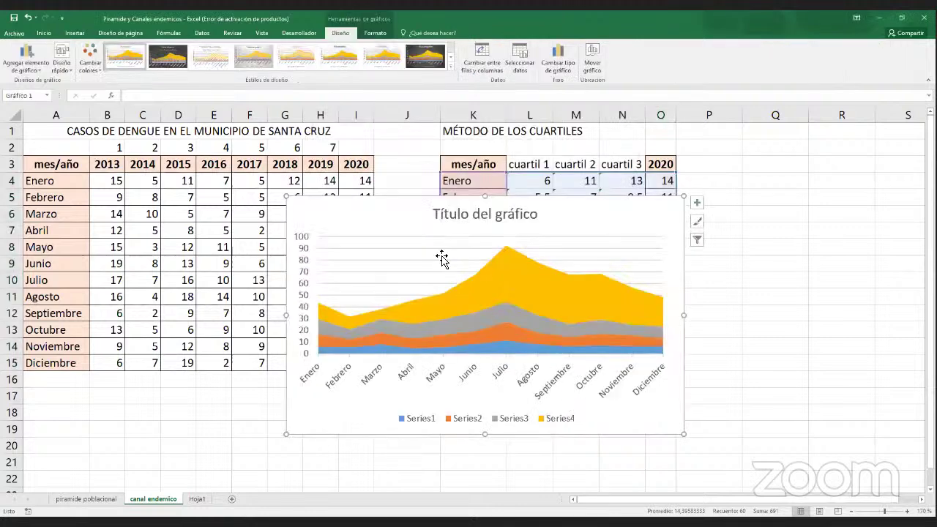
- Replace the chart title with the table heading from A1, "CASOS DE DENGUE EN EL MUNICIPIO DE SANTA CRUZ"
click(474, 217)
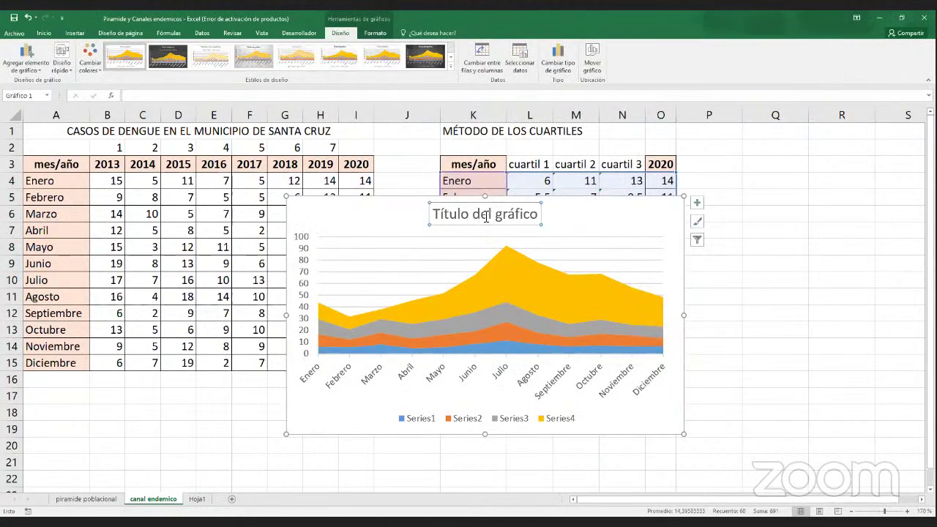
click(329, 131)
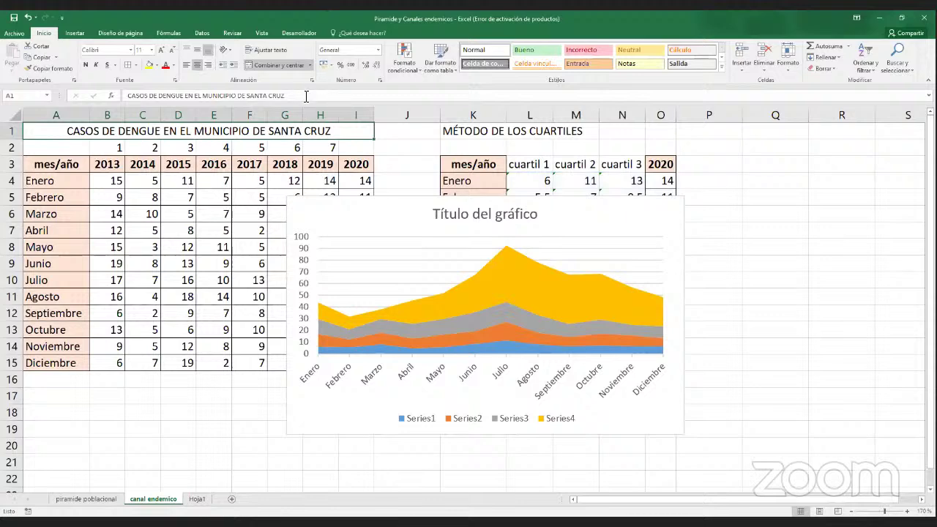
drag(306, 96, 129, 96)
key(ctrl+c)
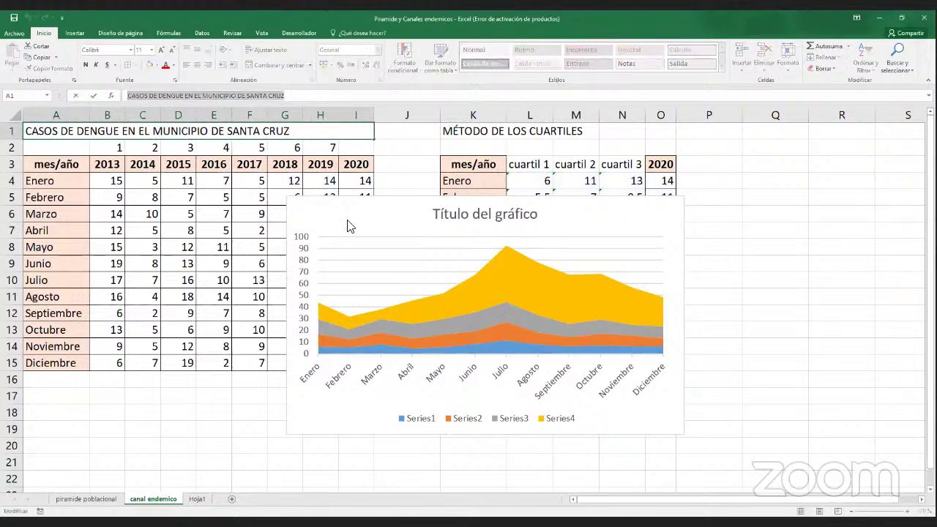
click(505, 216)
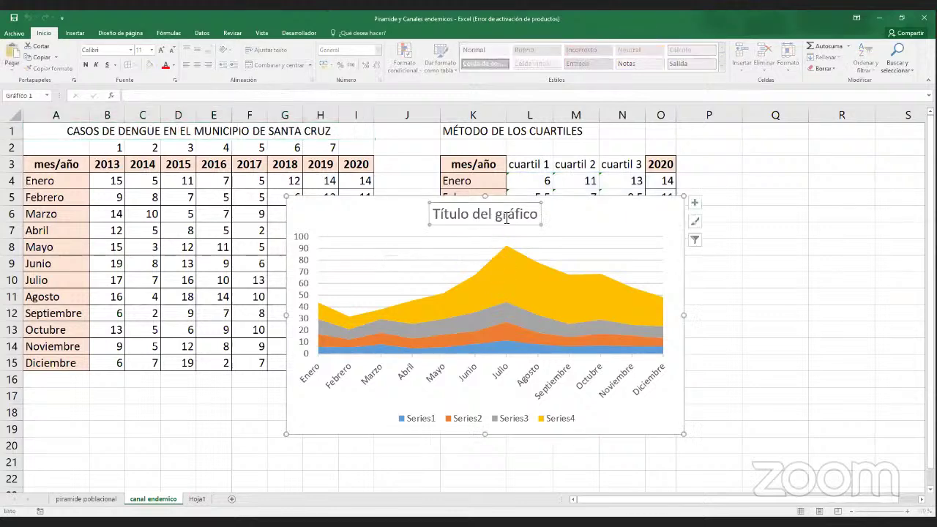
click(506, 217)
key(ctrl+a)
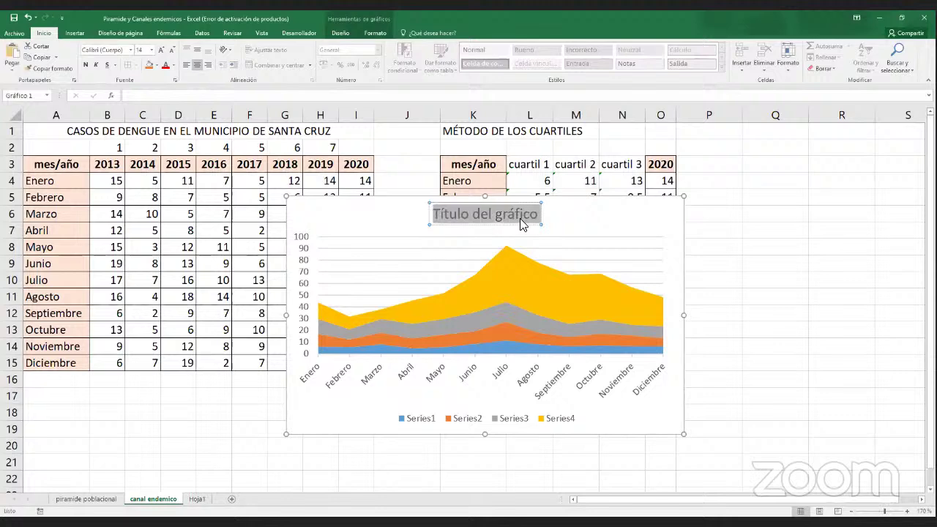
key(ctrl+v)
key(Return)
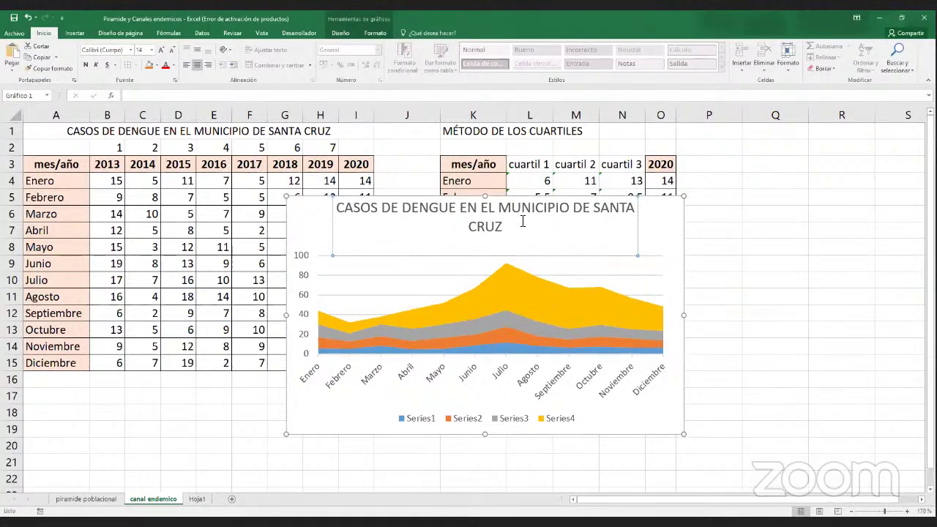
key(BackSpace)
click(682, 272)
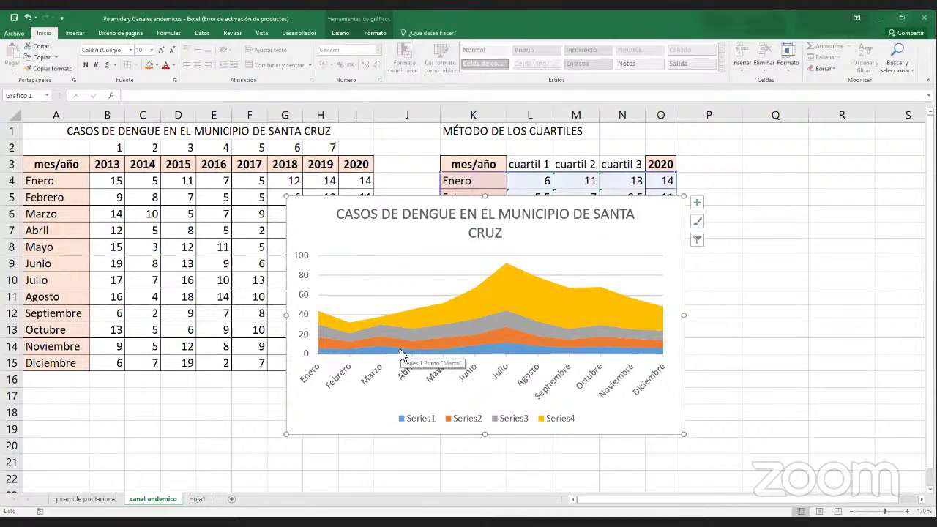
- Delete the chart's legend and move the chart over the yearly case table so the quartile and 2020 columns are uncovered
click(523, 427)
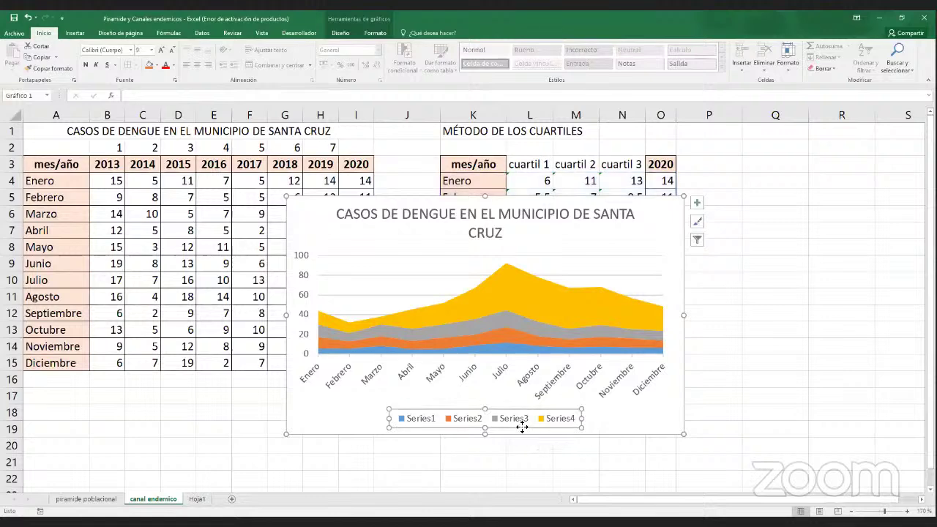
key(Delete)
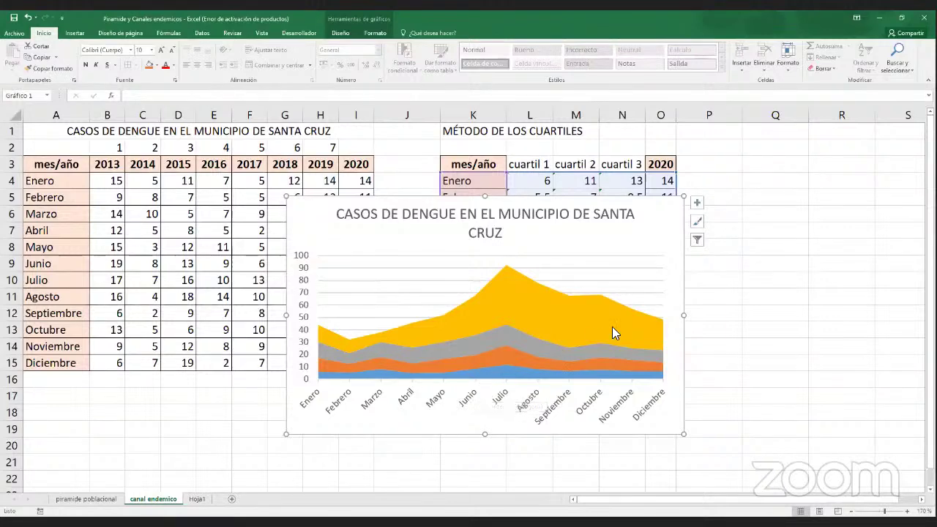
click(493, 302)
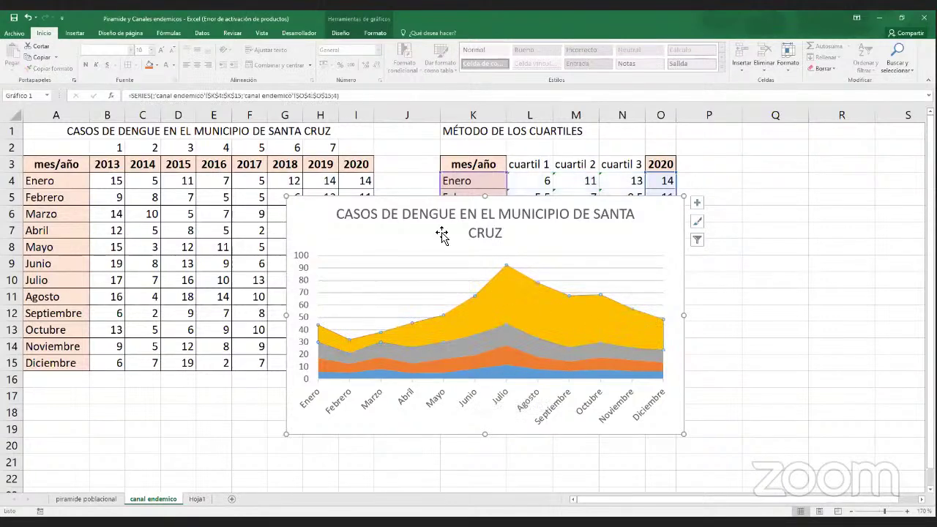
drag(437, 205, 209, 157)
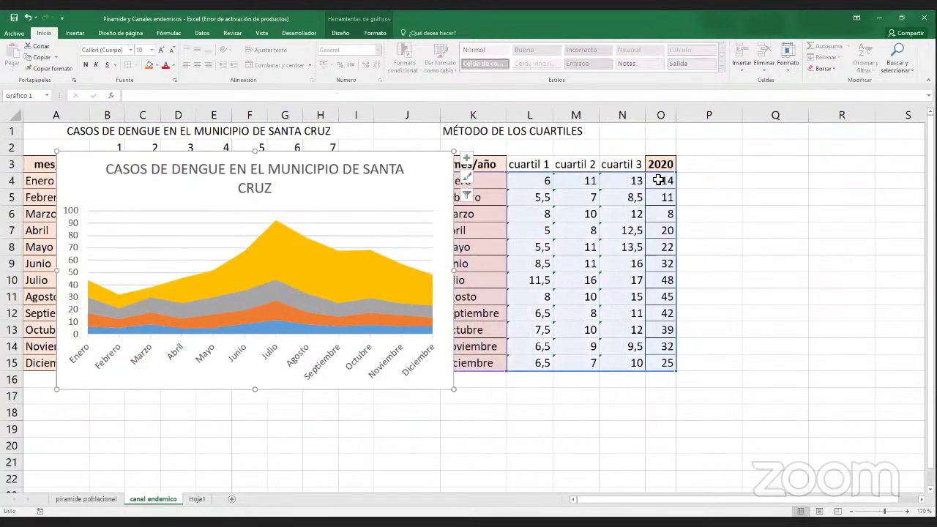
- Check which table column feeds each area of the chart, selecting the 2020, cuartil 3, cuartil 2 and cuartil 1 series in turn
click(327, 261)
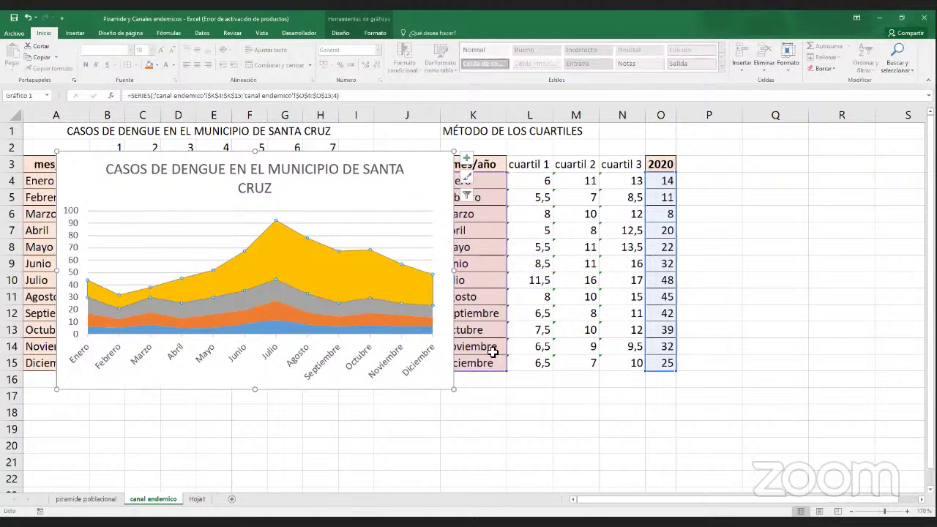
click(284, 298)
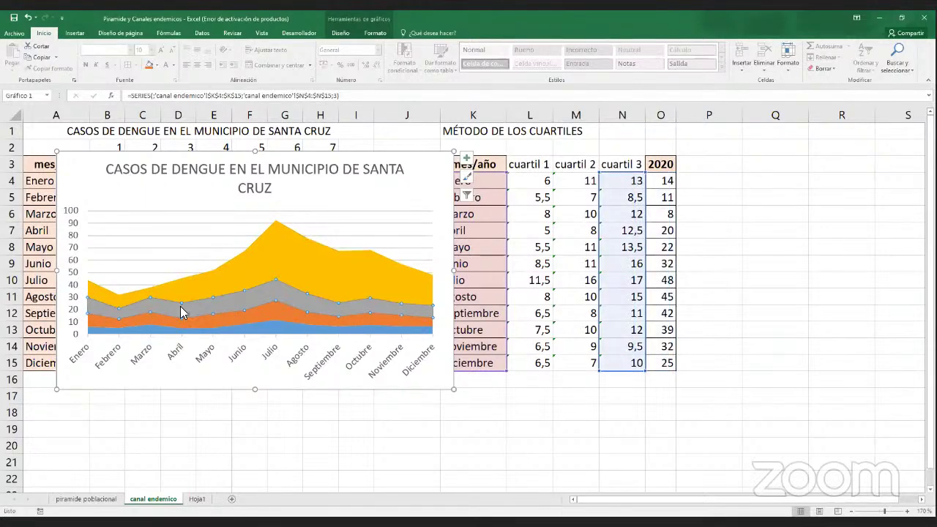
click(271, 310)
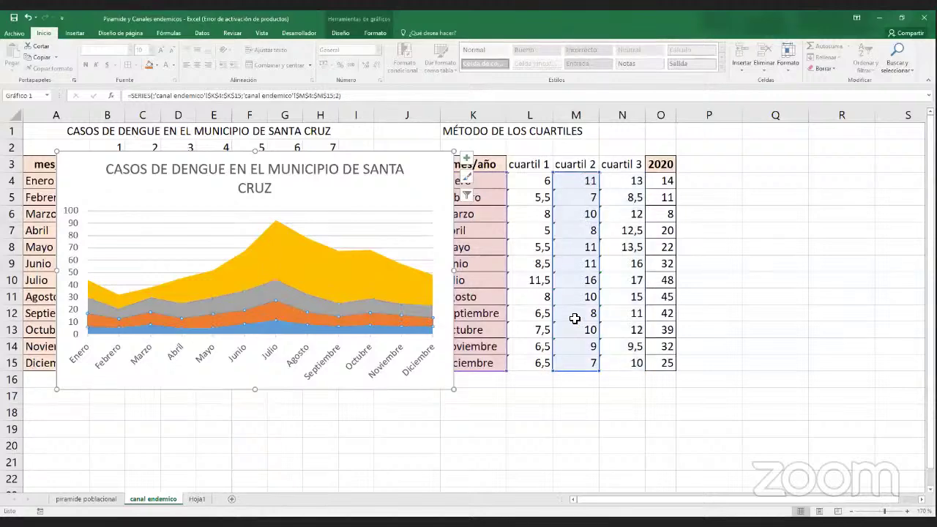
click(279, 329)
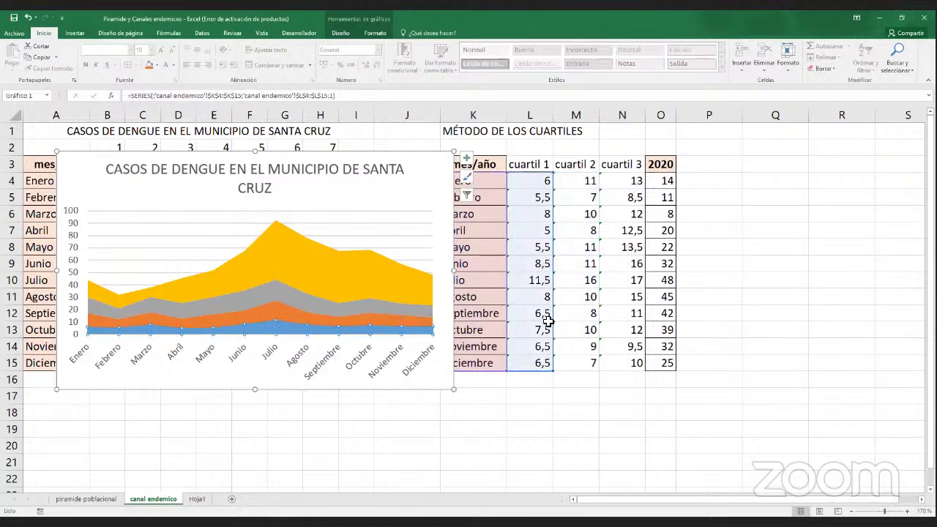
click(348, 270)
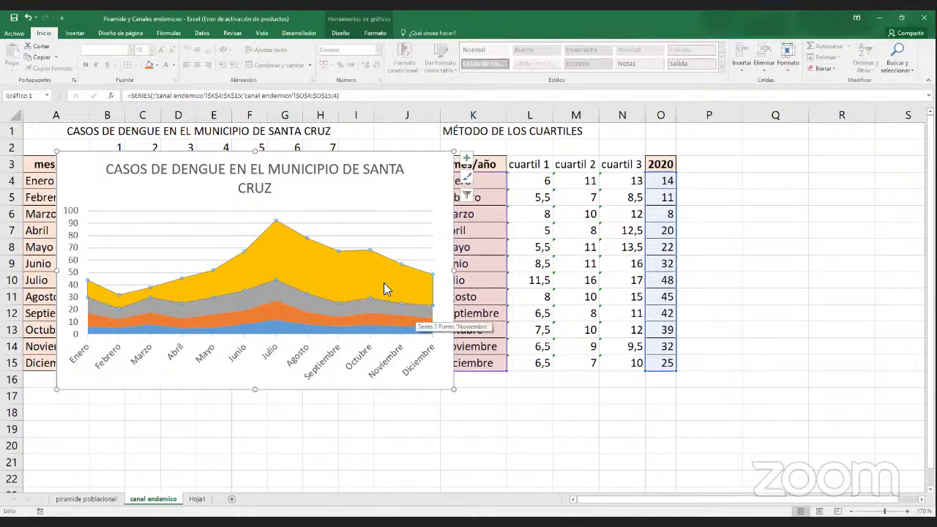
click(423, 179)
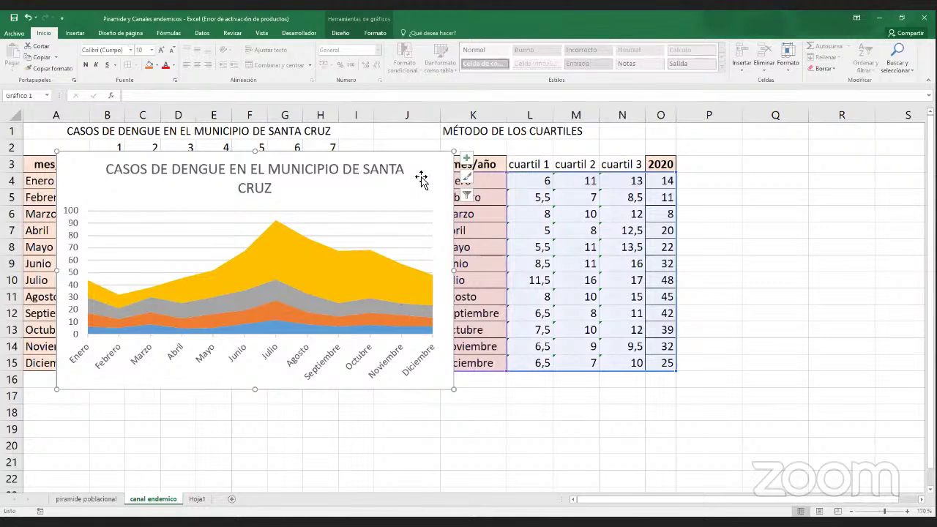
- Change the chart type of the 2020 series (Series4) to a line, leaving the three quartile series as stacked areas
right_click(348, 273)
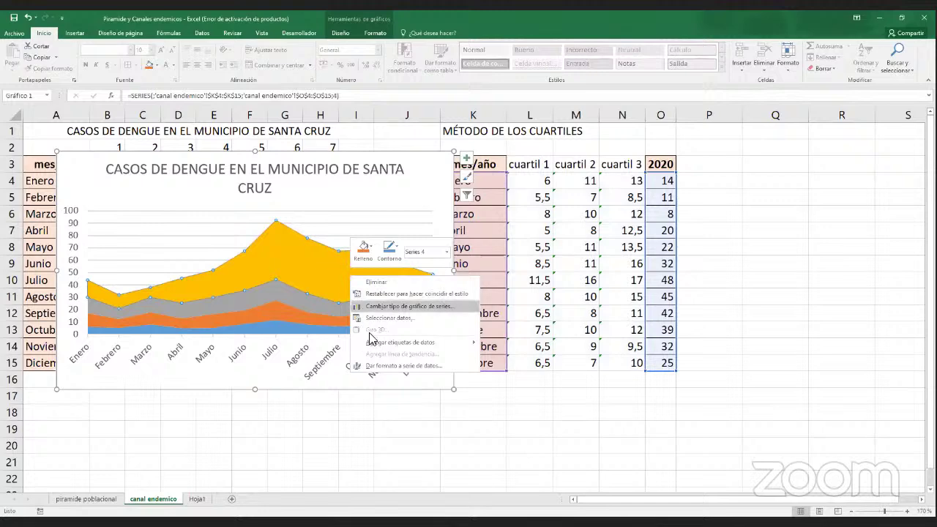
click(412, 308)
drag(490, 128, 743, 92)
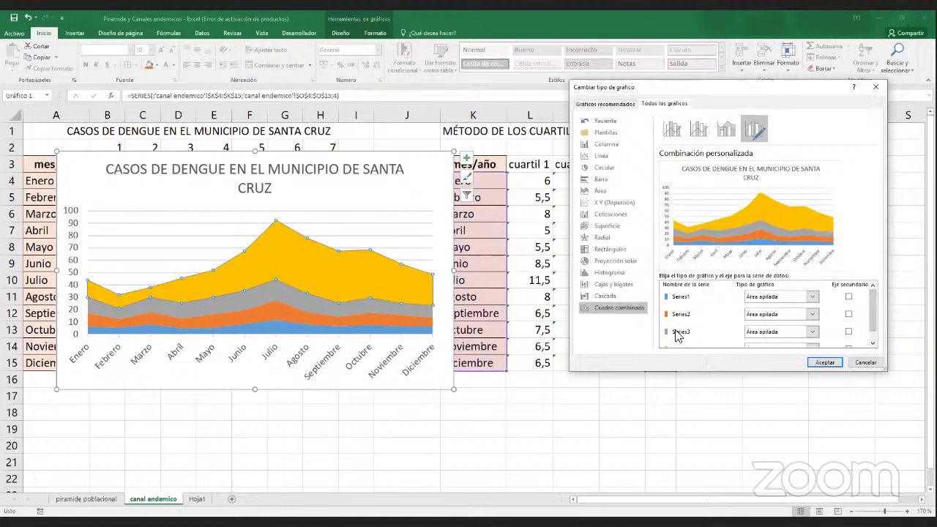
drag(872, 308, 871, 323)
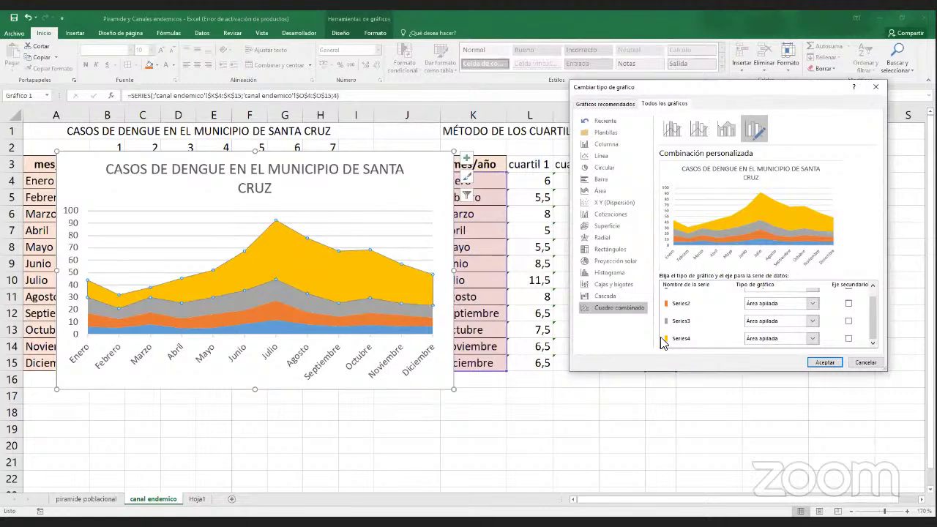
click(812, 341)
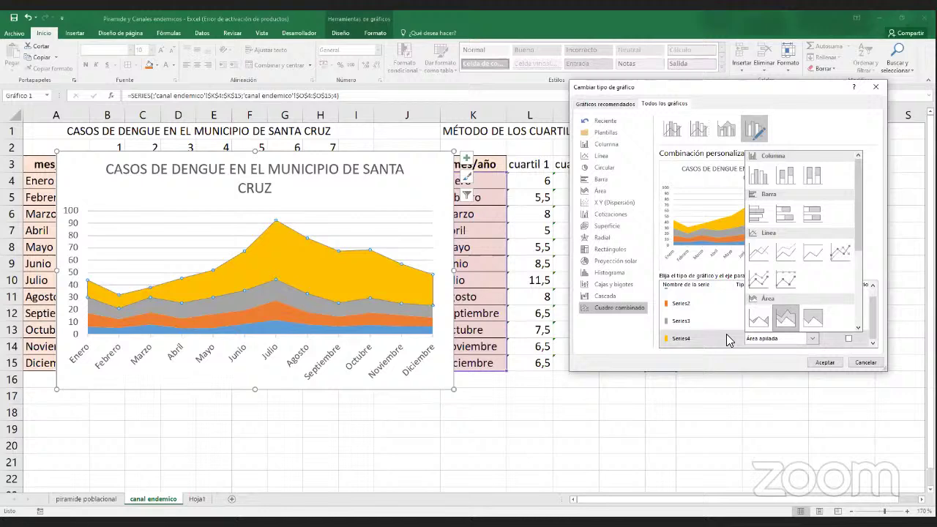
click(793, 273)
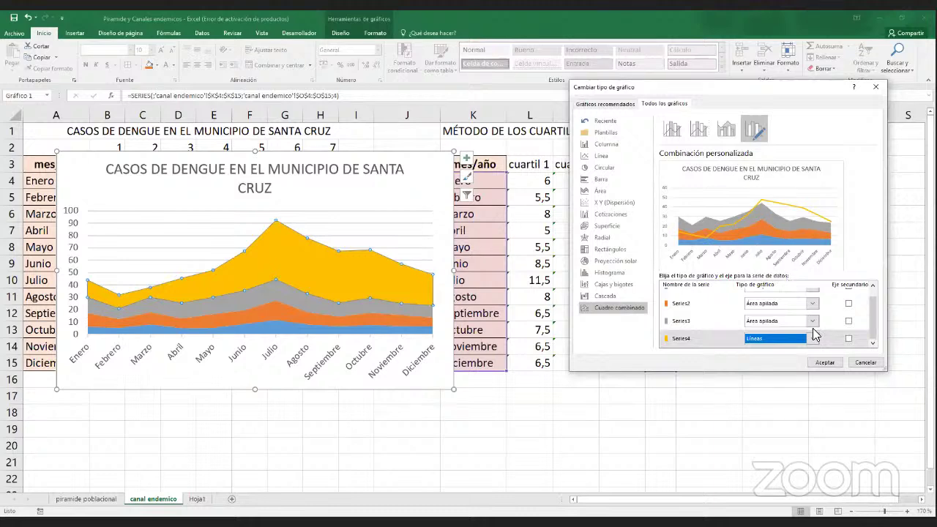
click(821, 362)
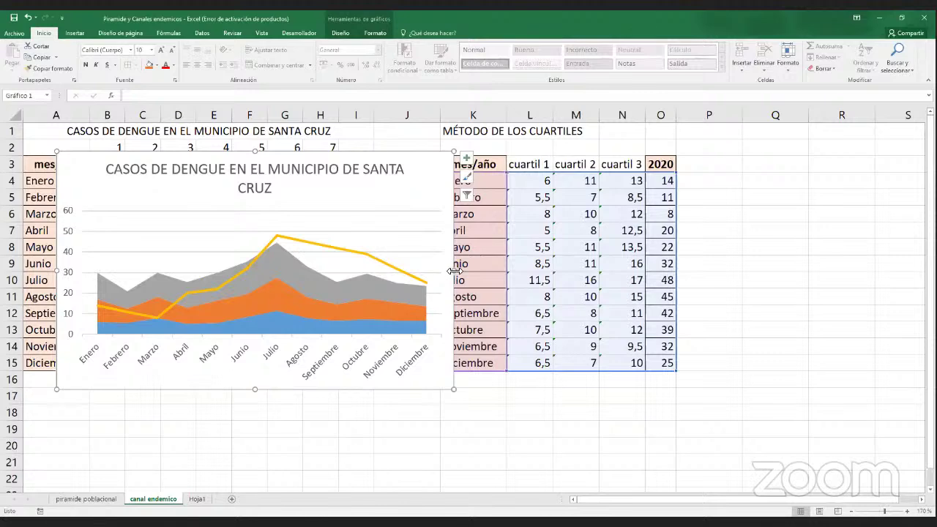
- Enlarge the combined chart in width and height so it spans columns B to P and rows 2 to 21
drag(631, 291, 762, 292)
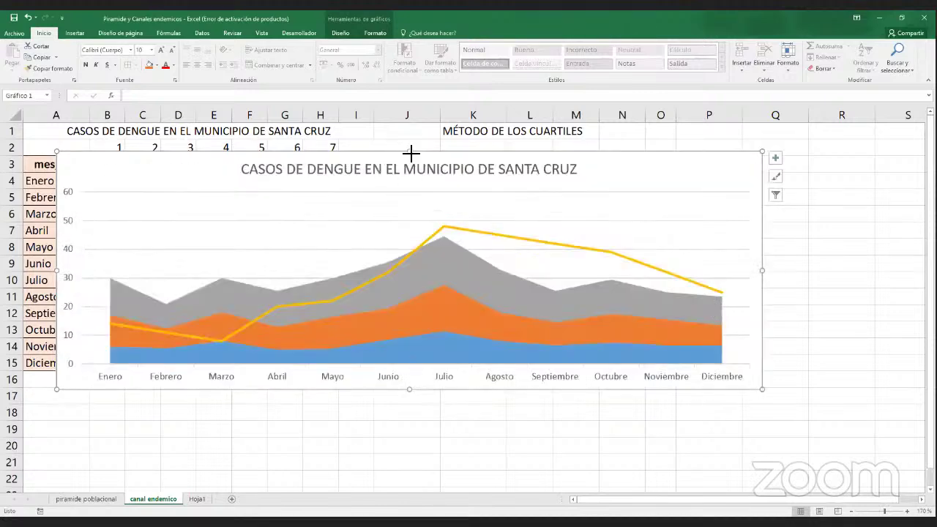
drag(409, 152, 416, 132)
drag(409, 388, 410, 463)
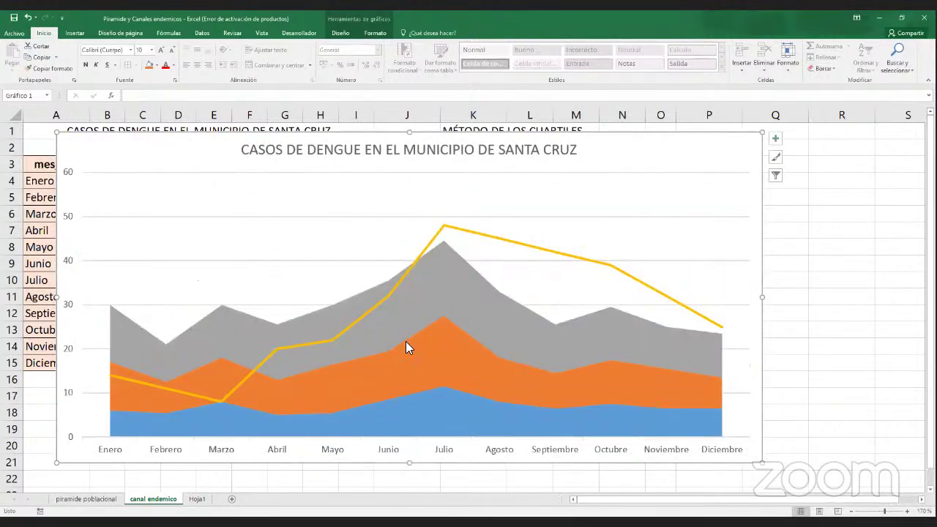
- Add data labels to the 2020 cases line and deselect the chart
click(458, 231)
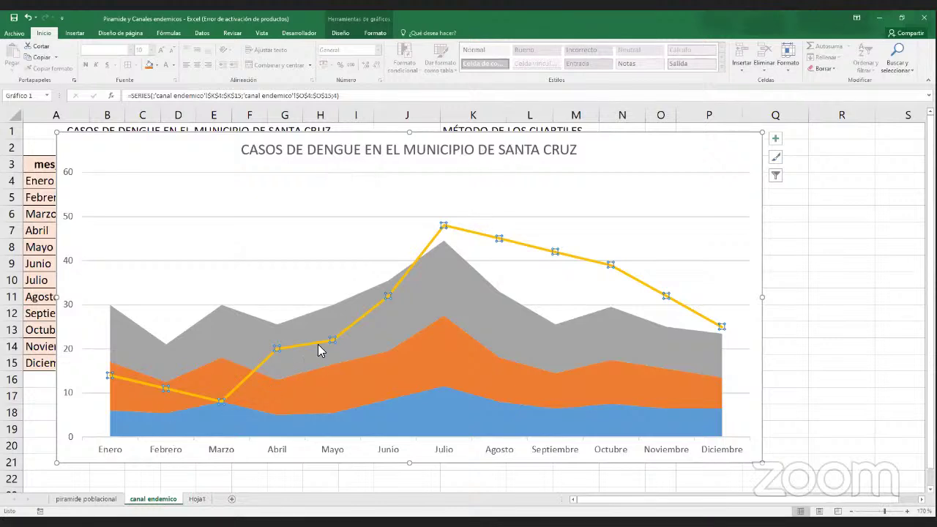
right_click(575, 259)
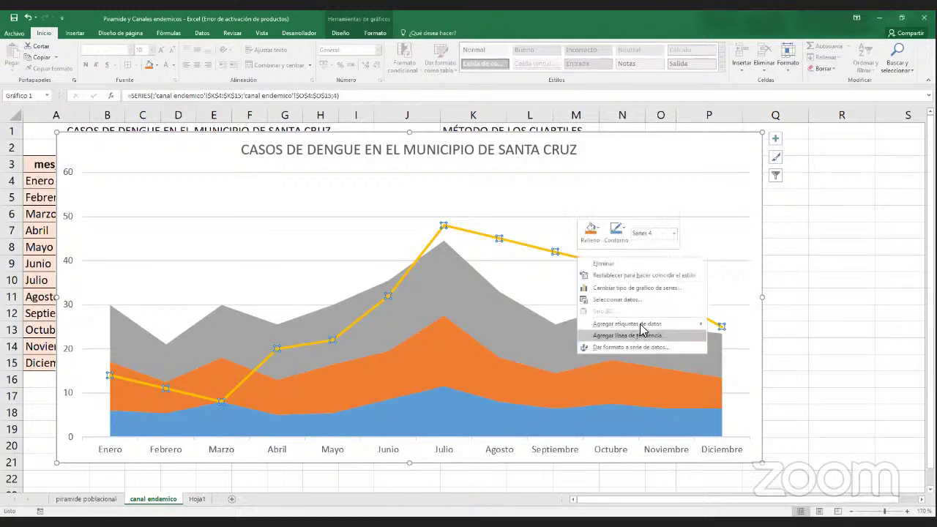
mouse_move(641, 326)
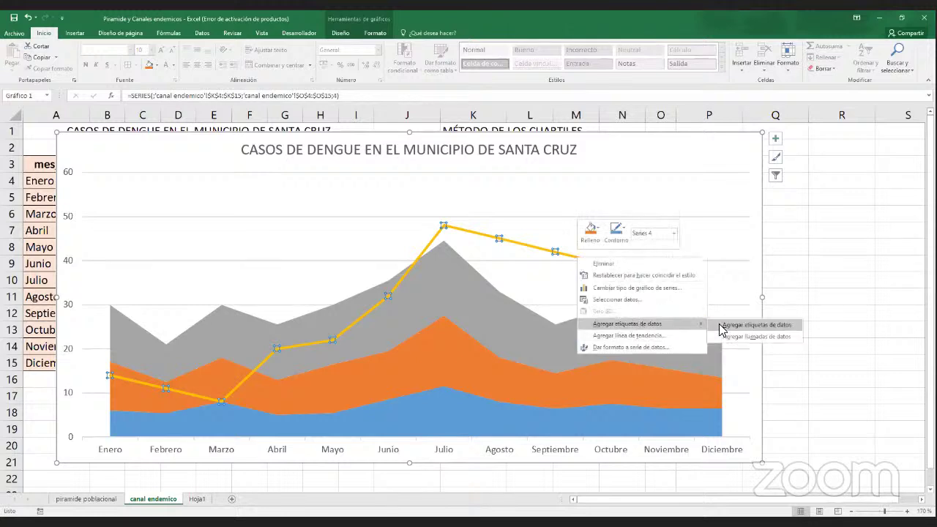
click(721, 326)
click(795, 309)
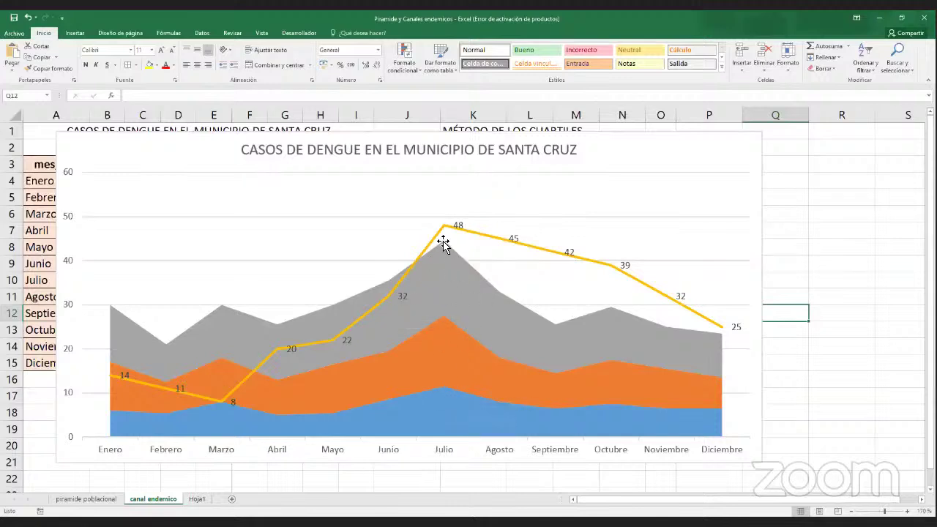
- Widen the endemic channel chart so that its outer edge reaches column R
mouse_move(444, 232)
mouse_move(317, 343)
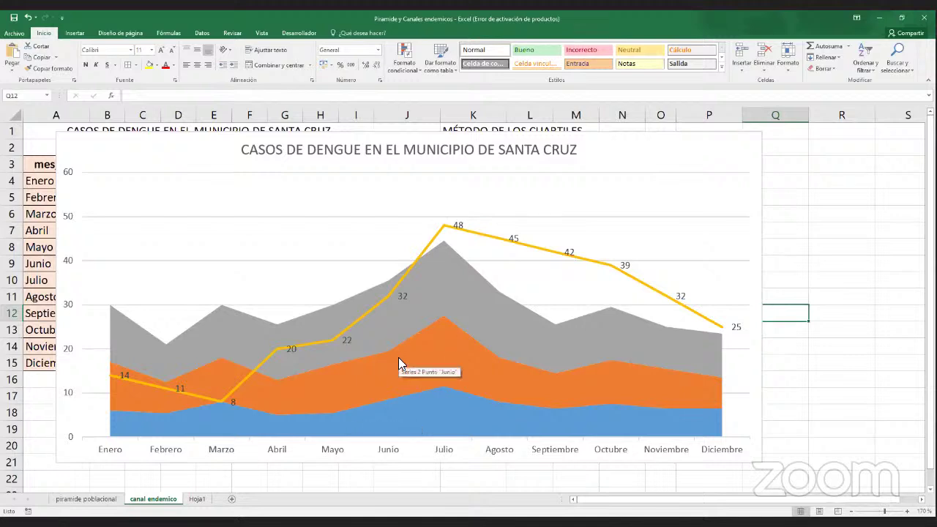
click(476, 141)
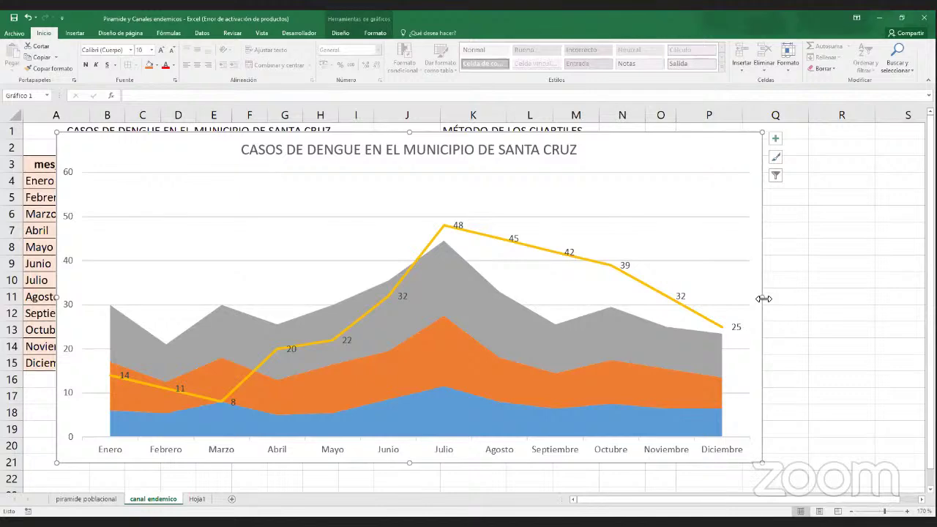
drag(763, 299, 868, 297)
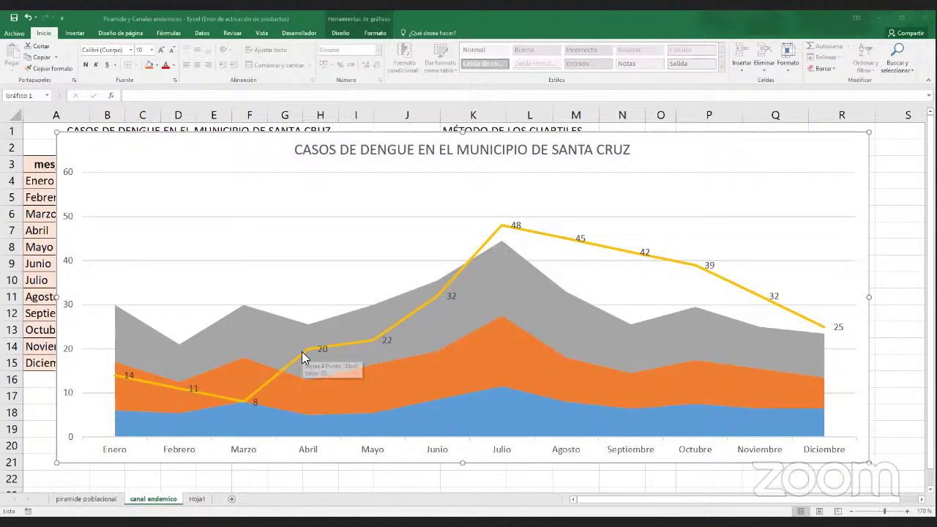
- Show the "piramide poblacional" sheet and save the workbook under the new name "Piramide y Canales endemicos1"
click(94, 501)
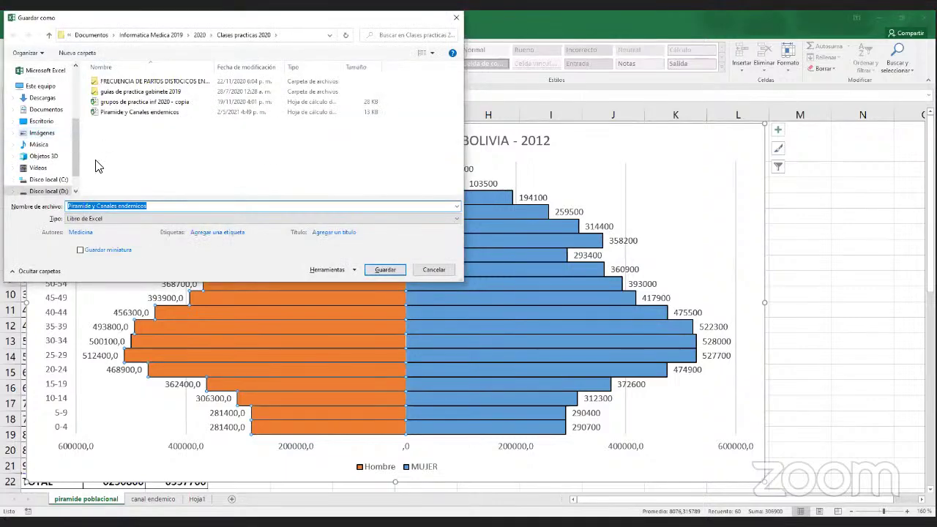
click(159, 208)
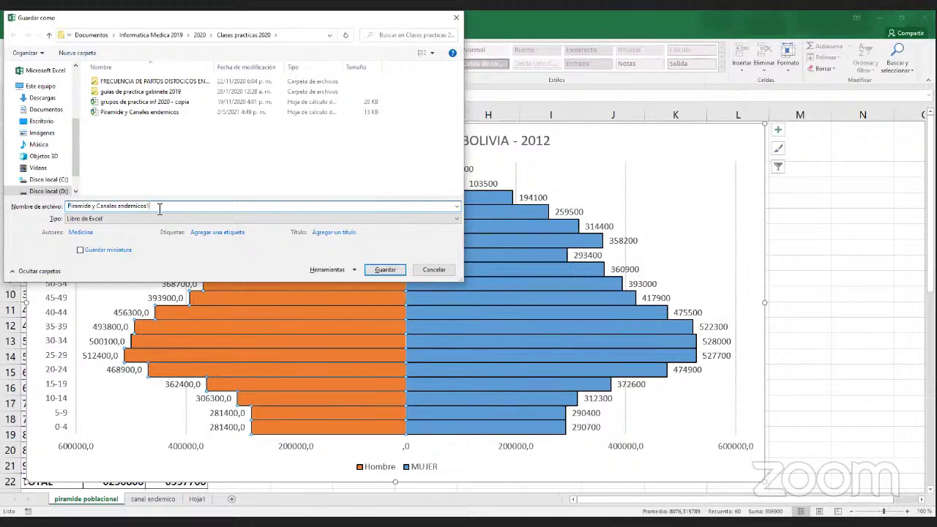
key(Return)
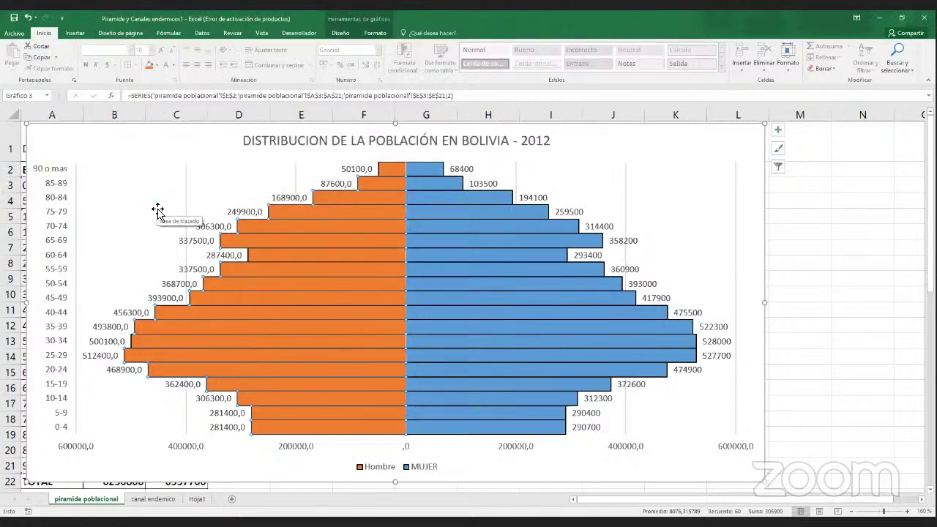
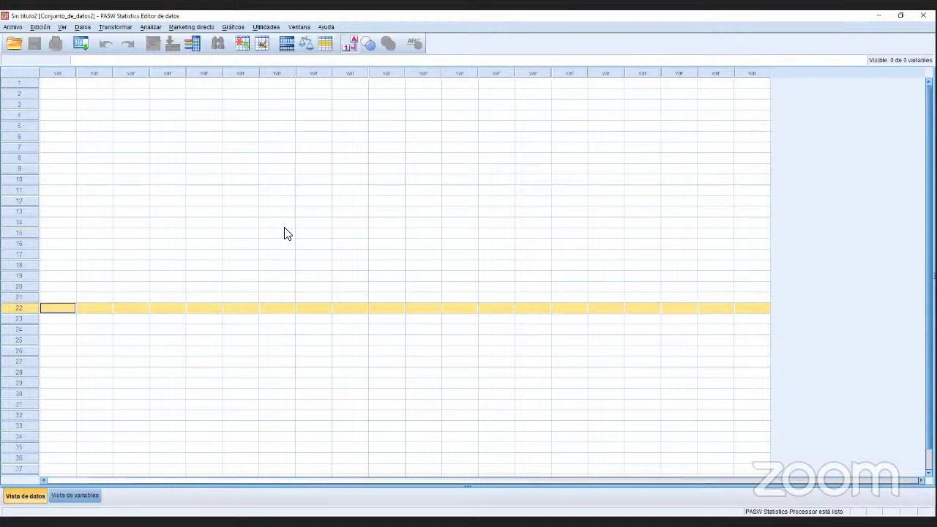
- Switch to PASW Statistics and examine the variable columns of the empty data editor, from the first to the tenth
click(66, 73)
click(87, 73)
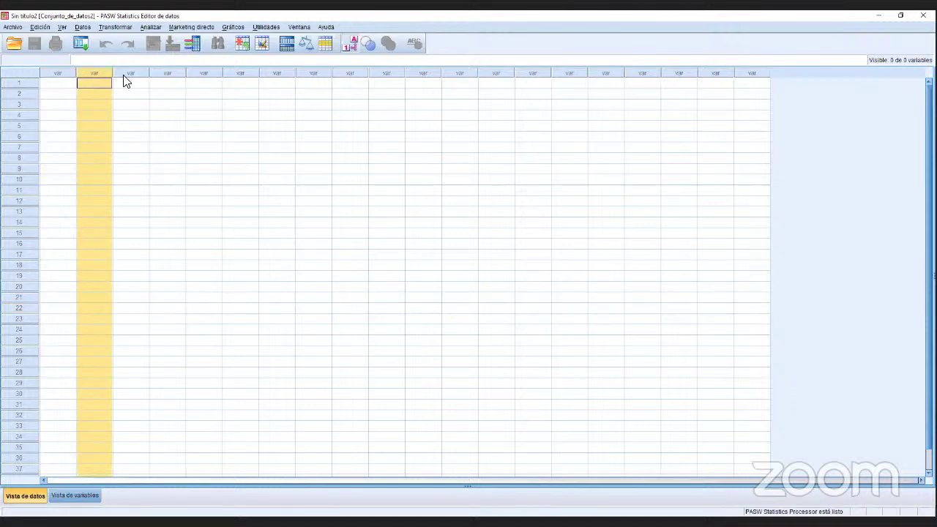
click(129, 73)
click(165, 74)
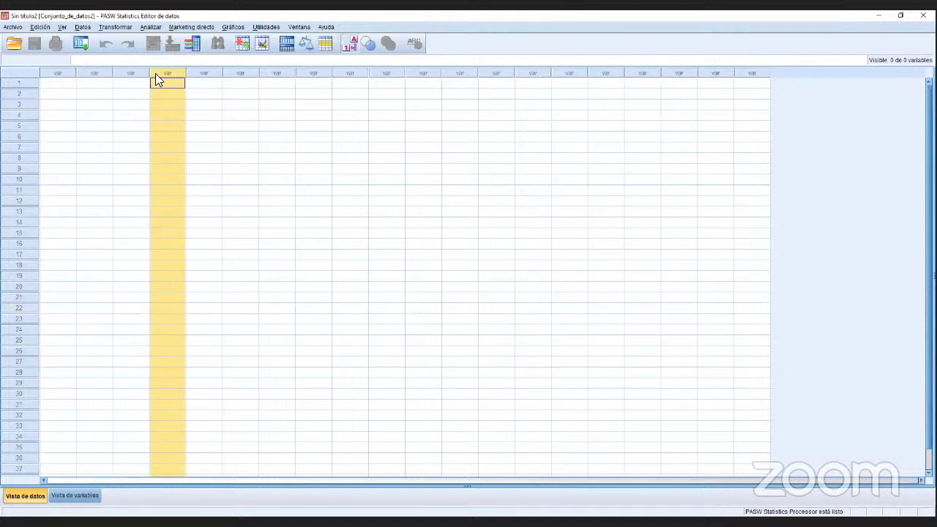
click(60, 73)
click(90, 73)
click(132, 73)
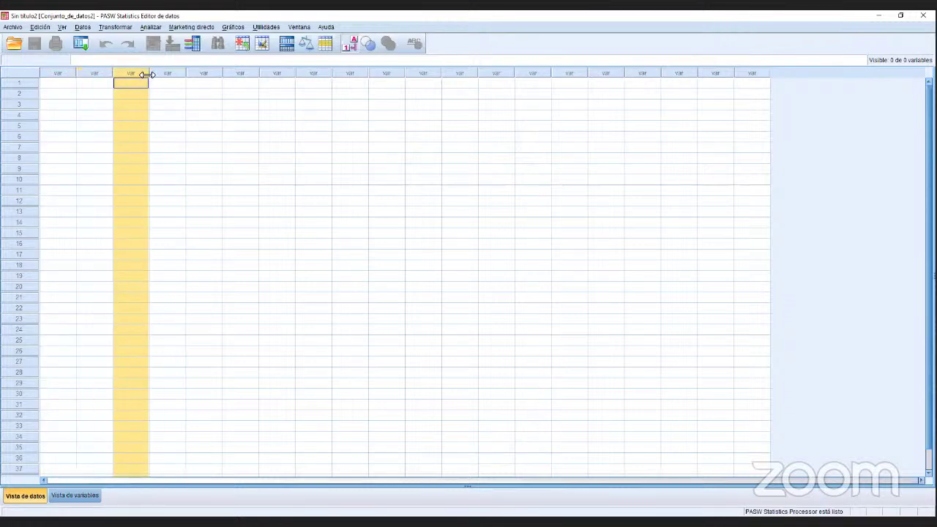
click(167, 73)
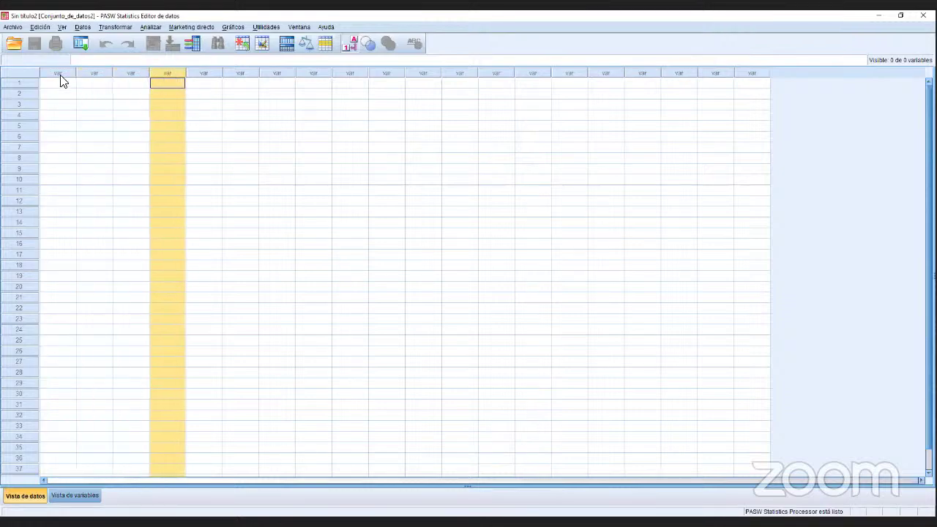
click(60, 73)
click(84, 73)
click(130, 74)
click(154, 73)
click(69, 73)
click(99, 73)
click(123, 80)
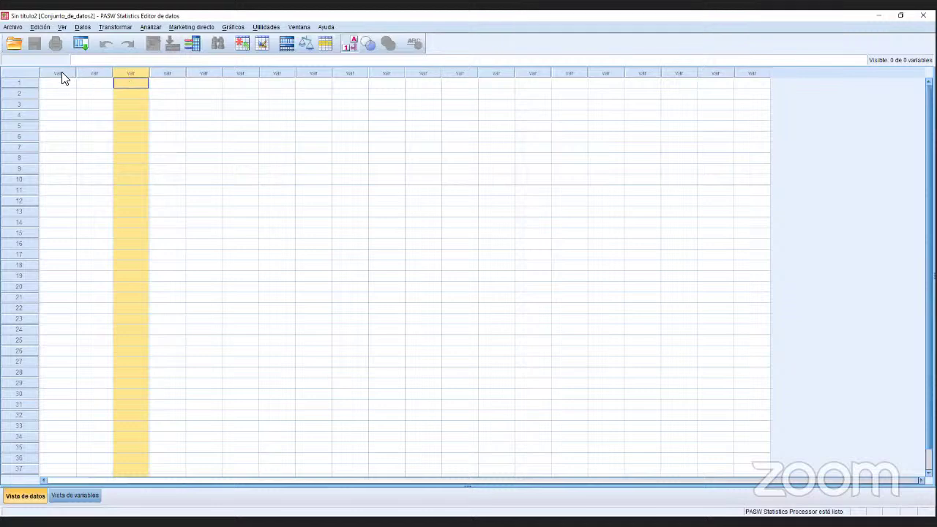
click(63, 74)
click(95, 74)
click(120, 74)
click(173, 74)
click(189, 73)
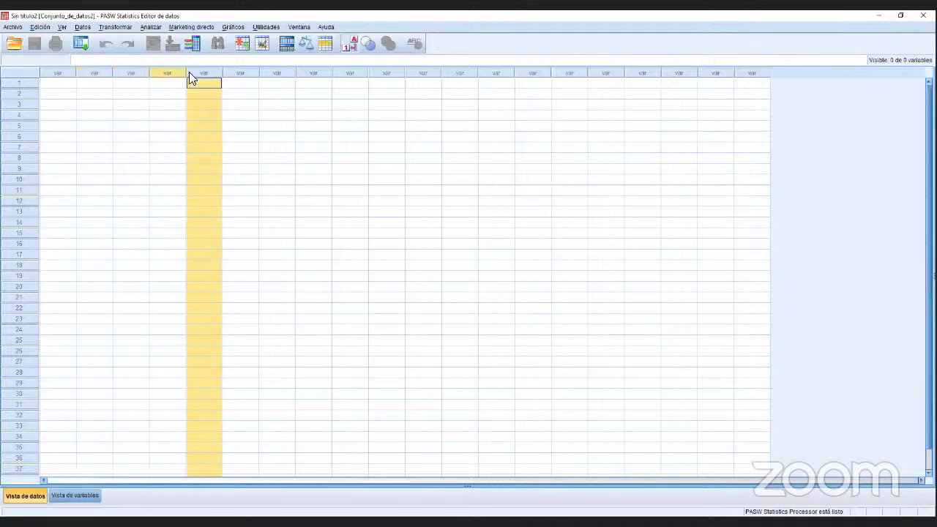
click(228, 73)
click(278, 75)
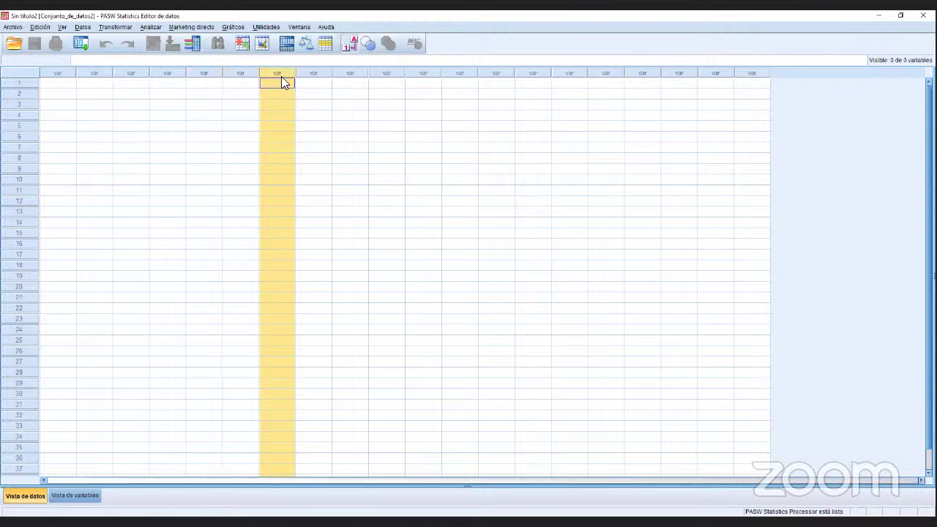
click(316, 74)
click(351, 74)
click(373, 75)
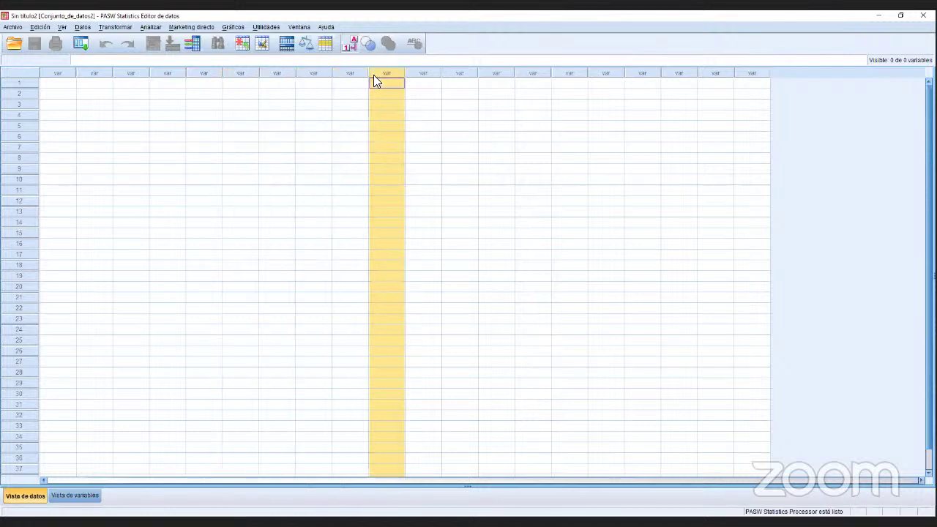
- Examine the case rows of the empty data editor, from row 1 to row 5
click(27, 85)
click(28, 95)
click(25, 103)
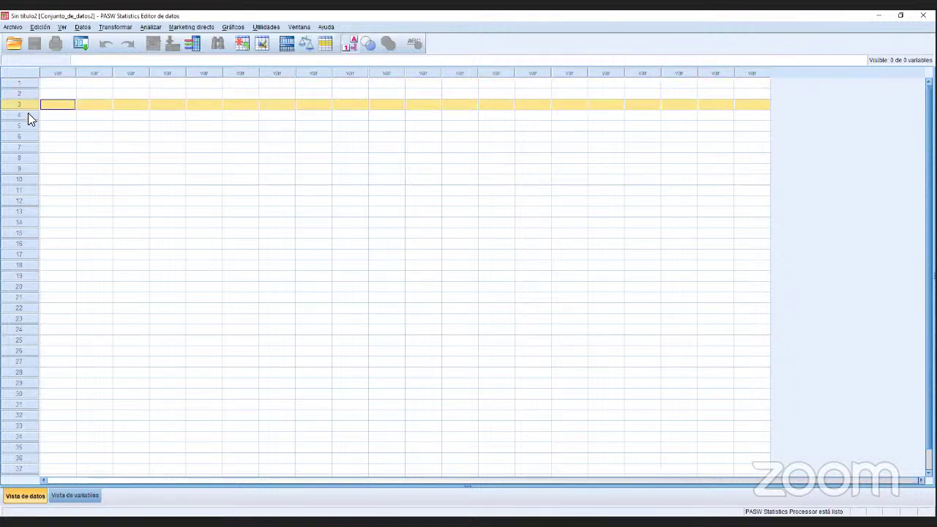
click(28, 114)
click(28, 126)
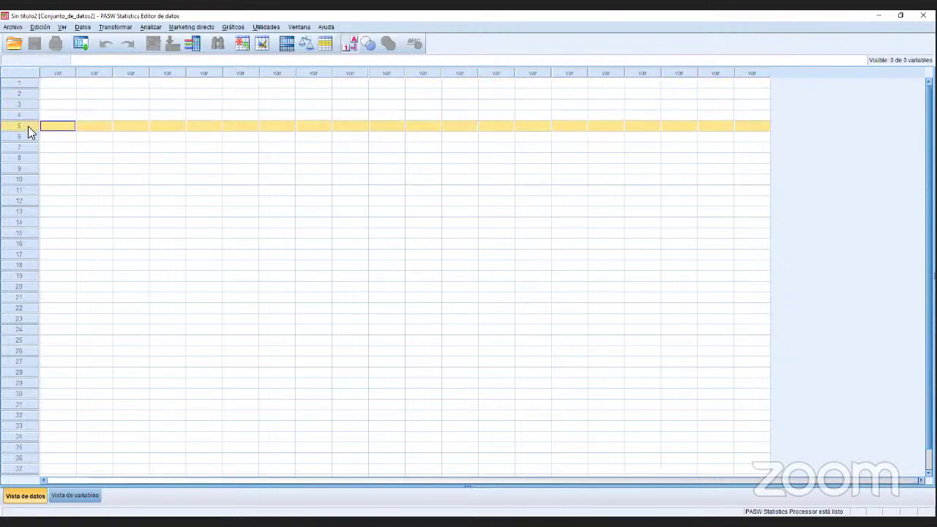
- Examine the case rows of the empty data editor, from row 6 to row 8
click(28, 136)
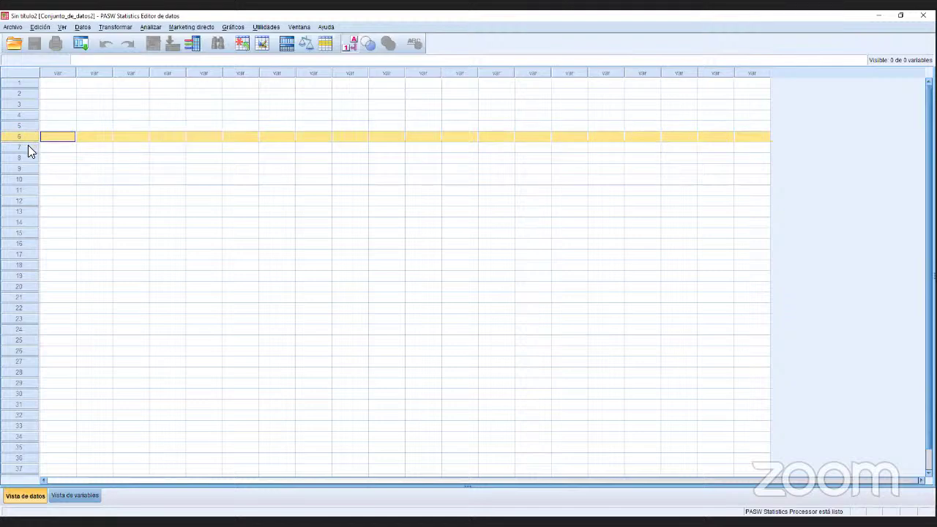
click(28, 146)
click(28, 157)
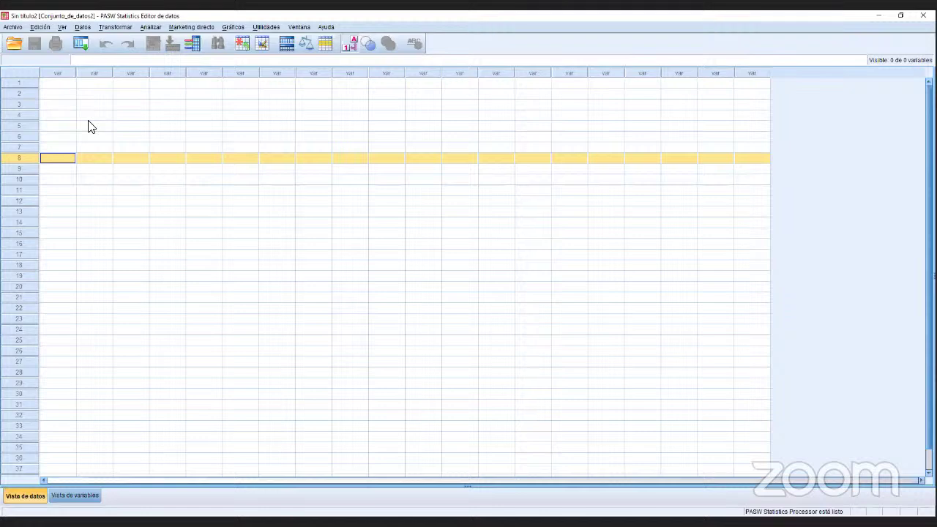
- Examine the variable columns of the data view one by one, from the first to the sixth
click(69, 73)
click(92, 73)
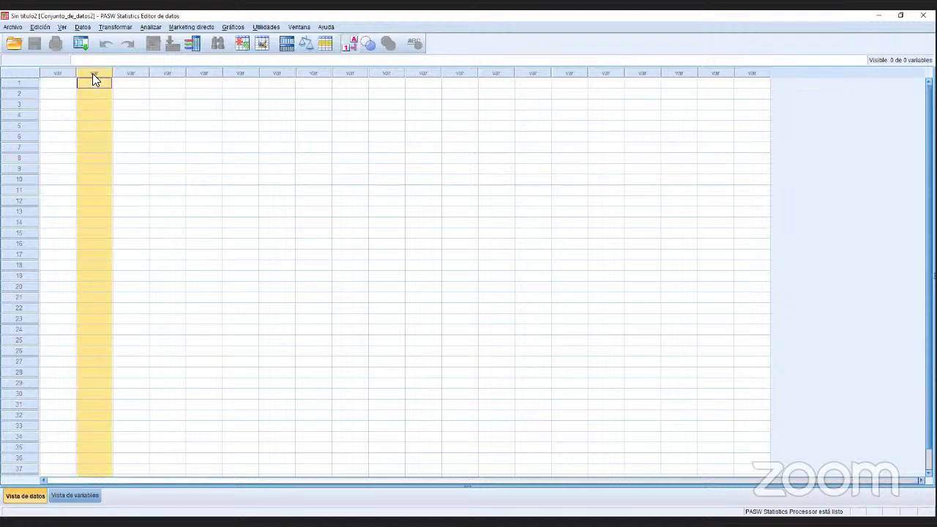
click(130, 74)
click(167, 74)
click(201, 73)
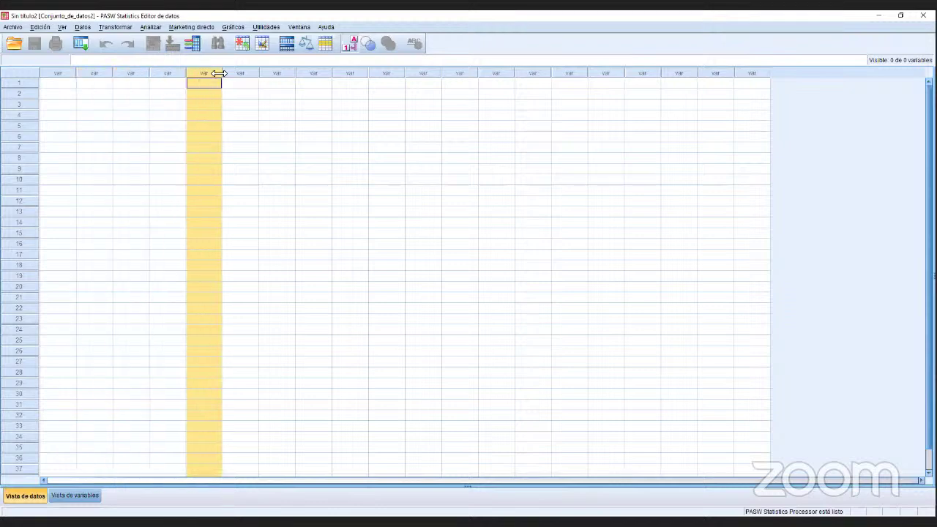
click(230, 73)
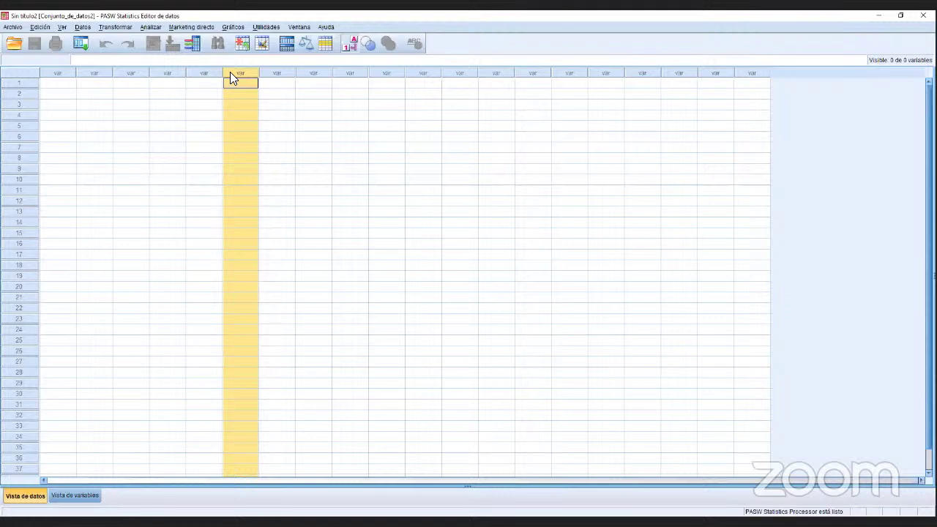
- Go through the data view's variable columns again, from the first to the seventh
click(63, 73)
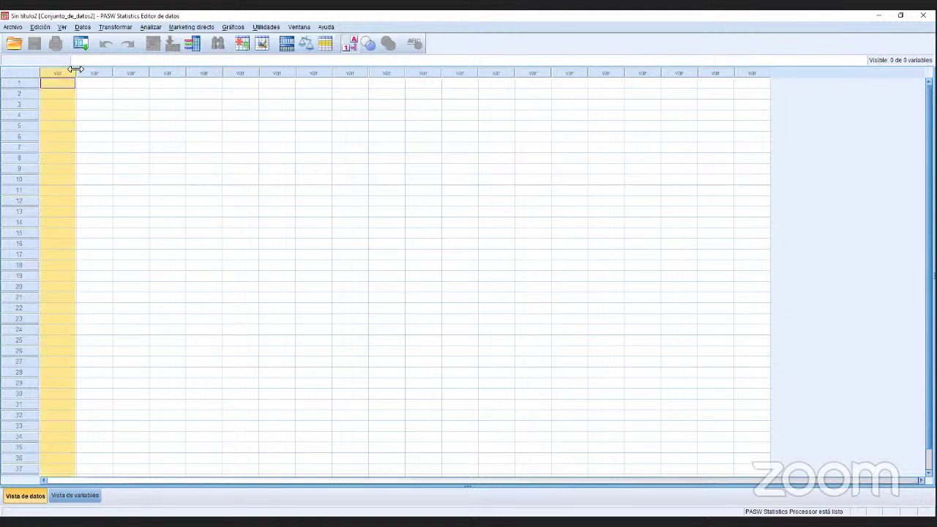
click(94, 73)
click(136, 73)
click(163, 73)
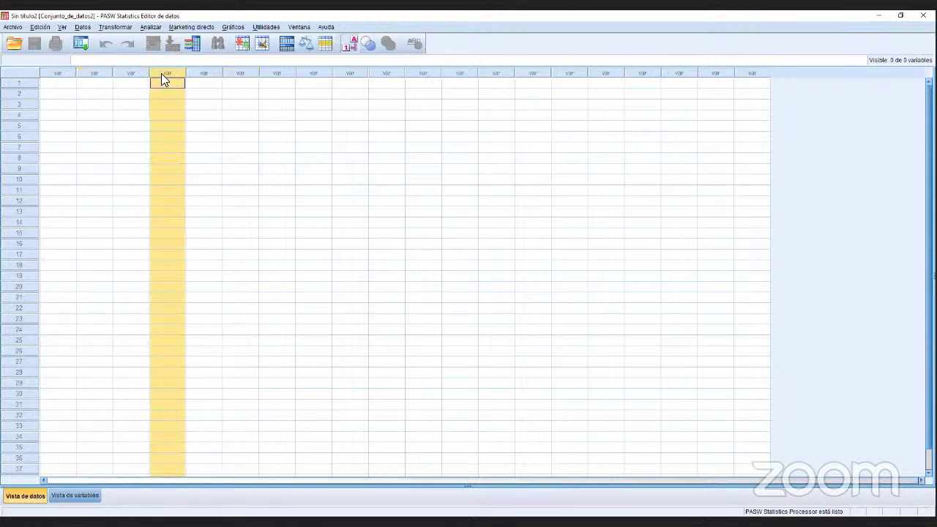
click(205, 73)
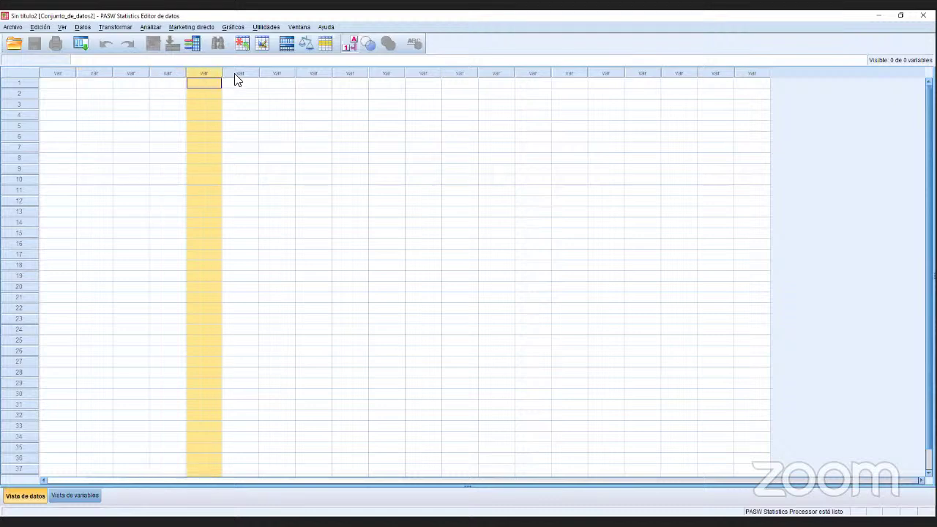
click(242, 73)
click(267, 73)
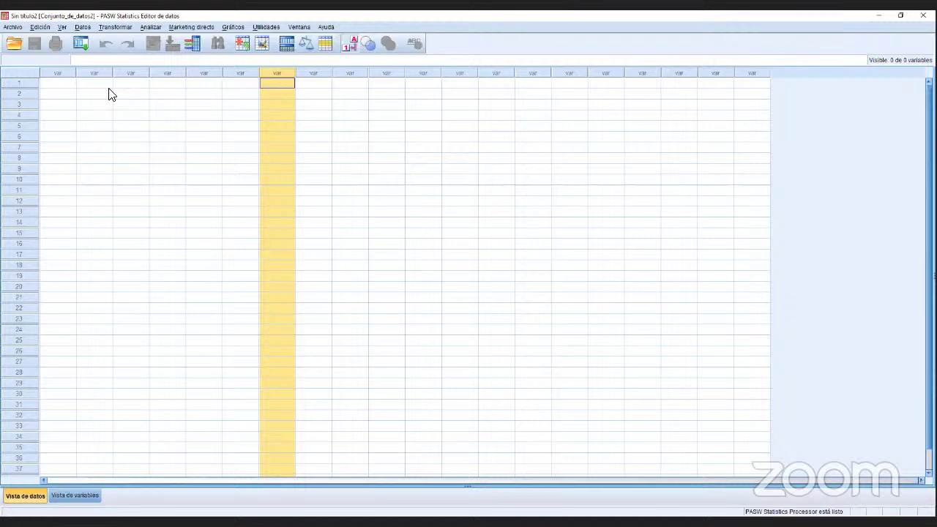
- Examine the first five variable columns individually and highlight the first six together as one block
click(66, 73)
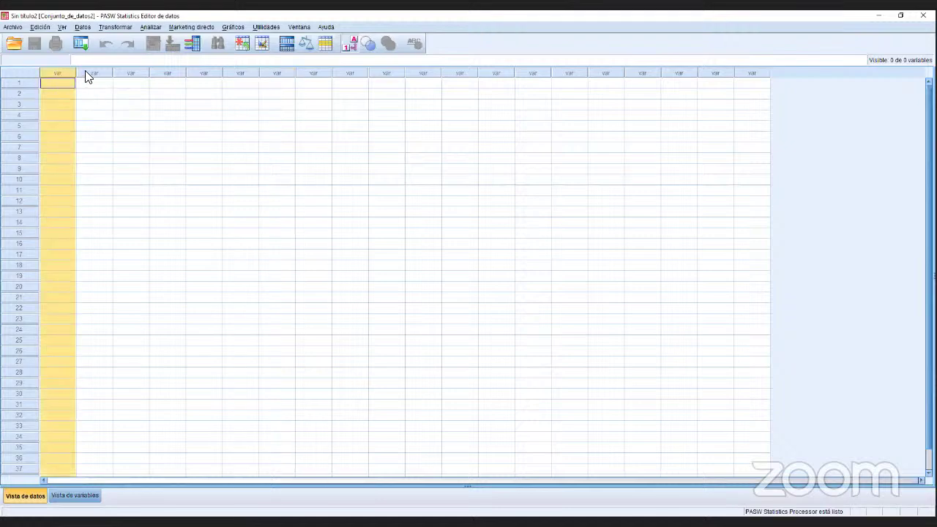
click(103, 73)
click(139, 72)
click(176, 73)
click(198, 73)
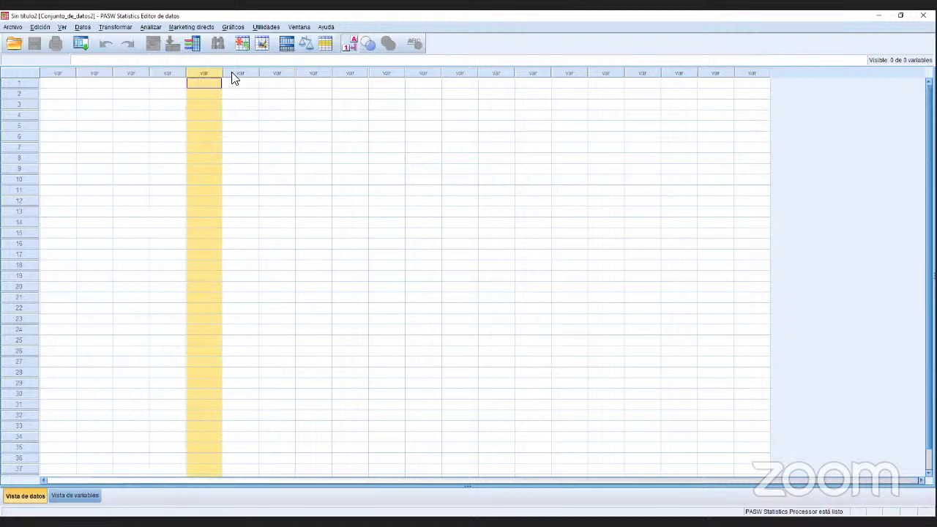
drag(232, 73, 57, 76)
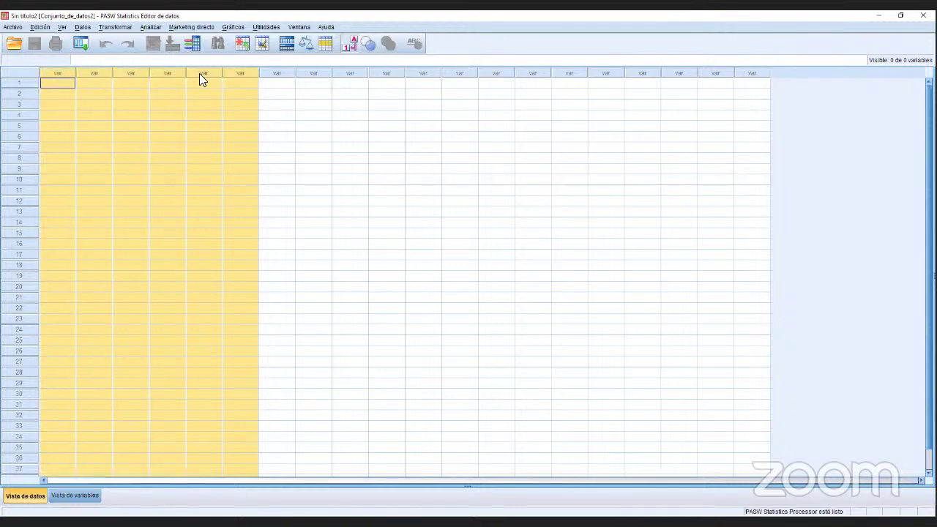
click(162, 129)
- Examine case rows 1 to 5 individually and highlight rows 1 to 25 together as one block
click(25, 83)
click(24, 93)
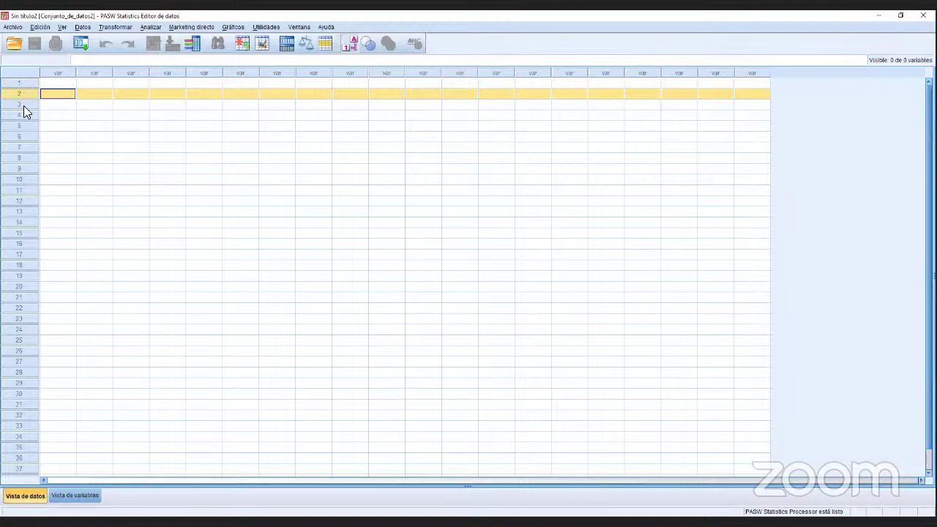
click(23, 105)
click(22, 95)
click(25, 106)
click(25, 115)
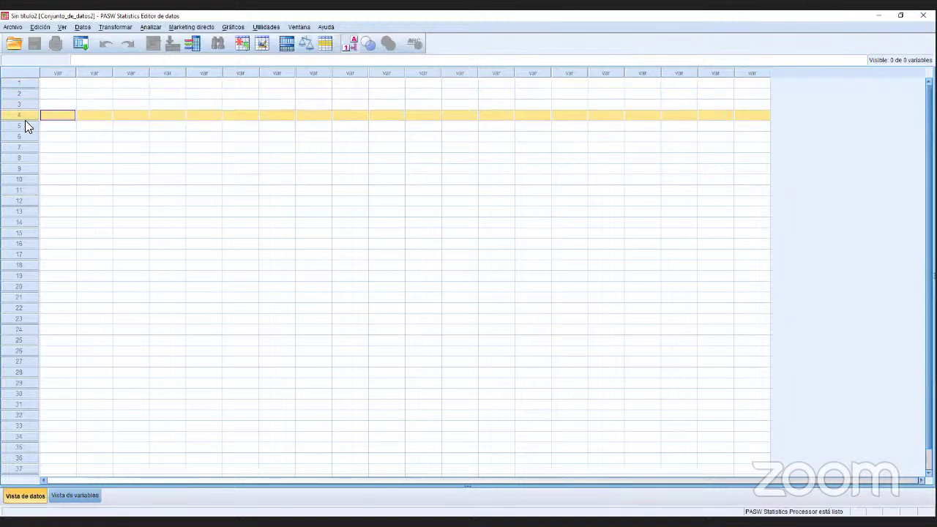
click(25, 127)
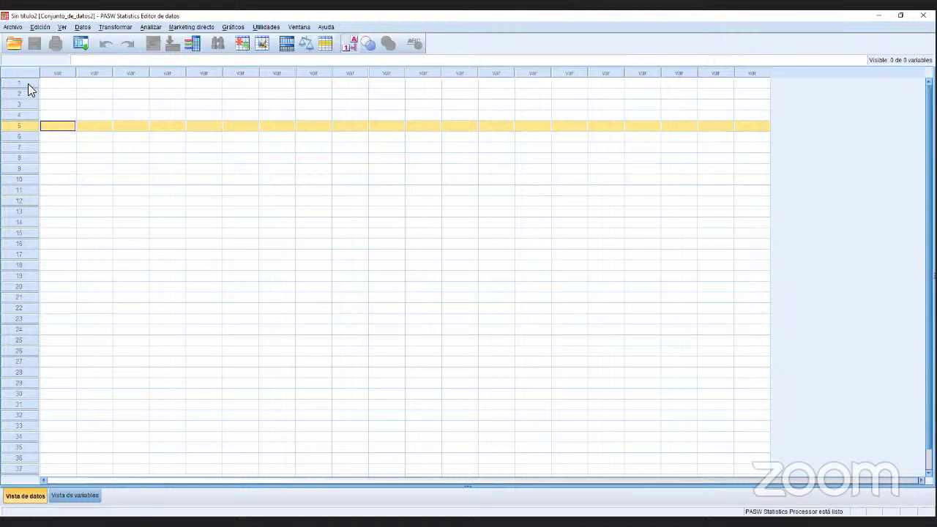
drag(28, 85, 35, 337)
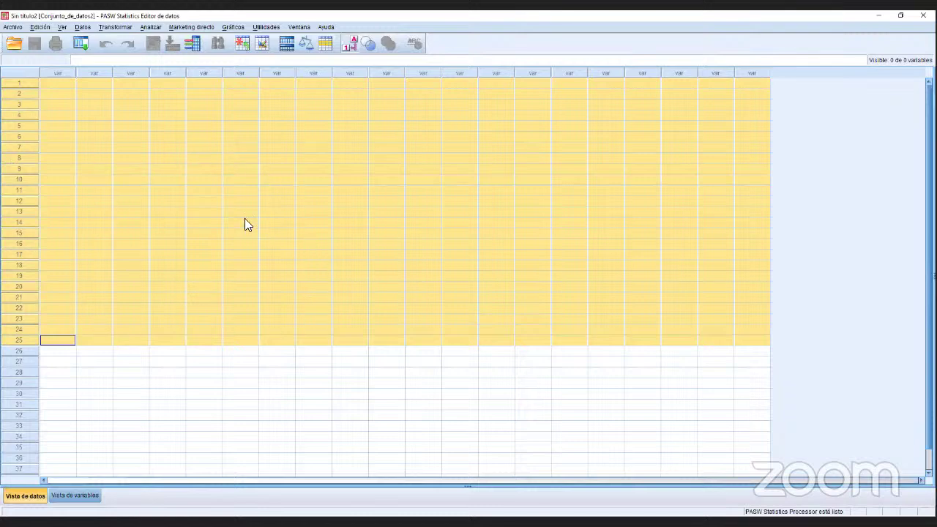
click(130, 147)
- Highlight the first six variable columns together, and examine the first five of them one by one
drag(69, 75, 224, 78)
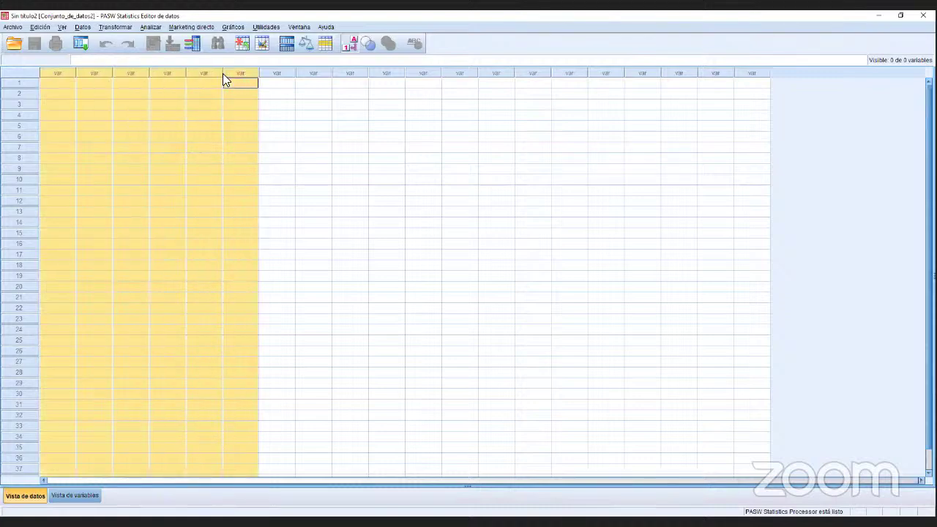
click(193, 296)
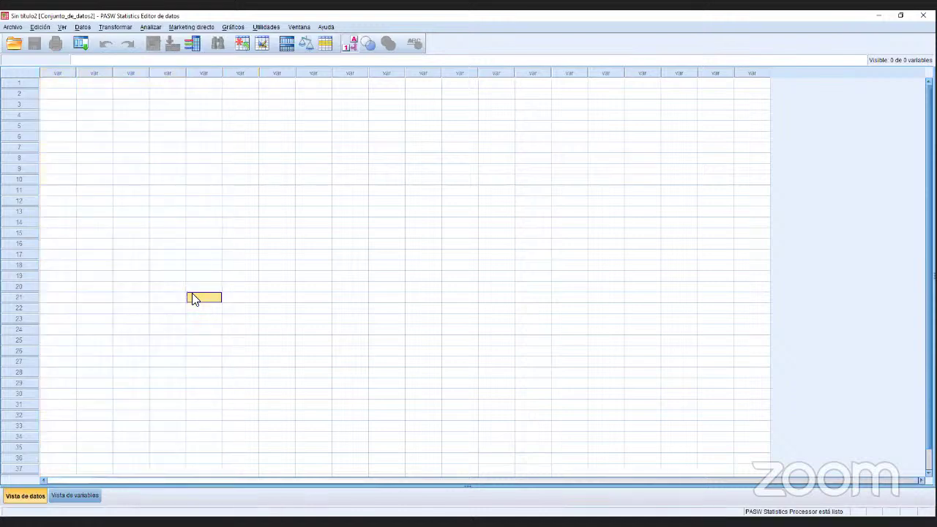
click(63, 73)
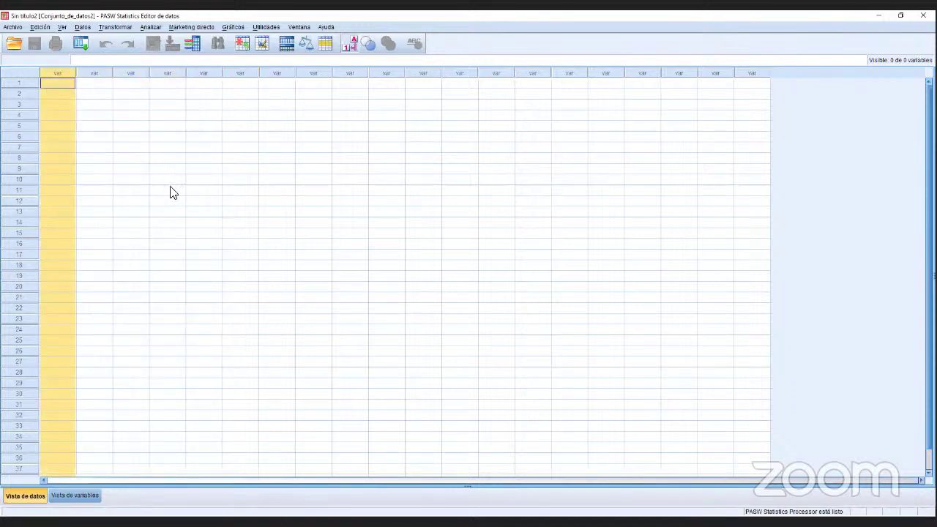
click(107, 74)
click(124, 74)
click(161, 74)
click(195, 74)
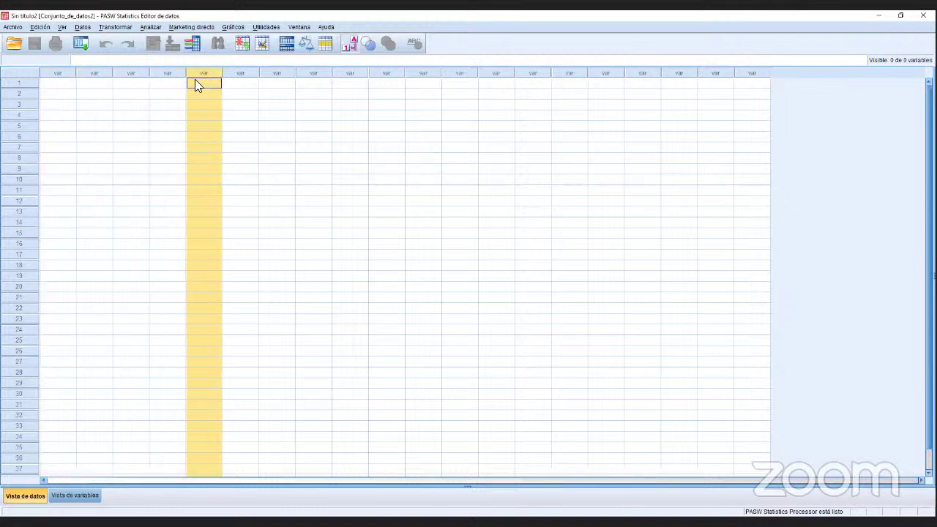
- Examine the case rows of the data view one by one, from row 1 to row 8
click(32, 87)
click(32, 94)
click(29, 104)
click(30, 115)
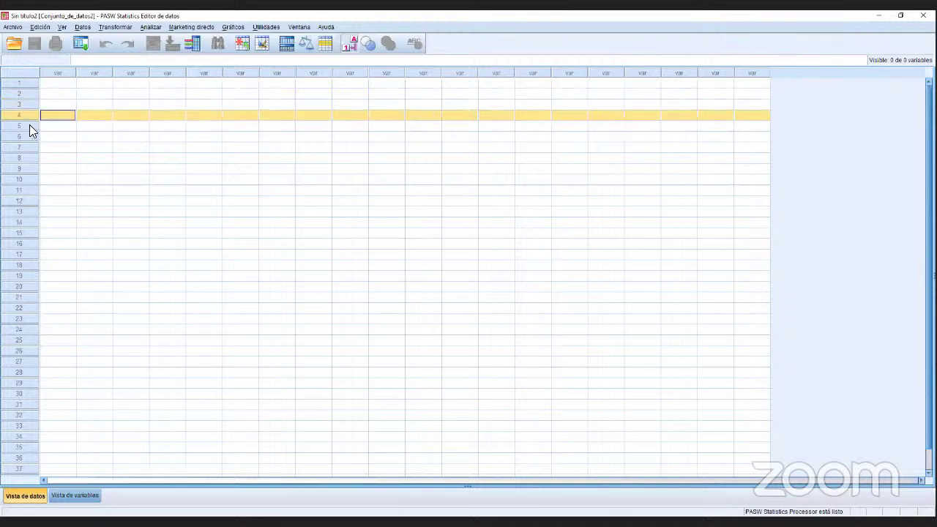
click(28, 125)
click(26, 136)
click(25, 148)
click(26, 158)
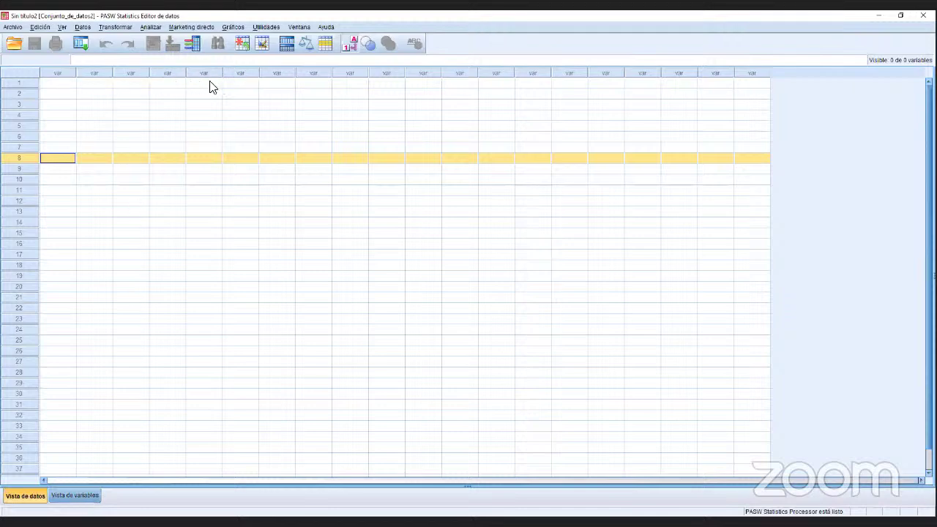
- Show the variable view (Vista de variables) and highlight its rows 1 to 19, where variables are defined
click(74, 498)
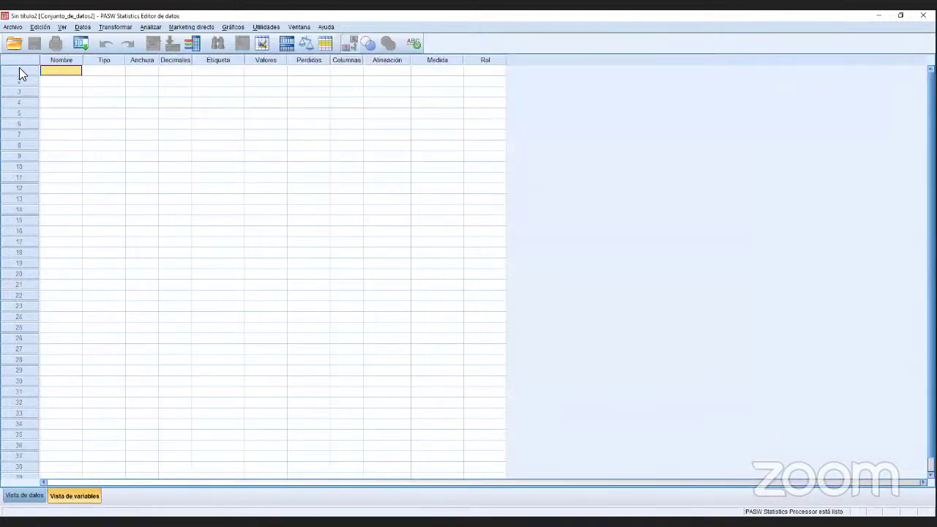
drag(19, 69, 21, 263)
click(86, 285)
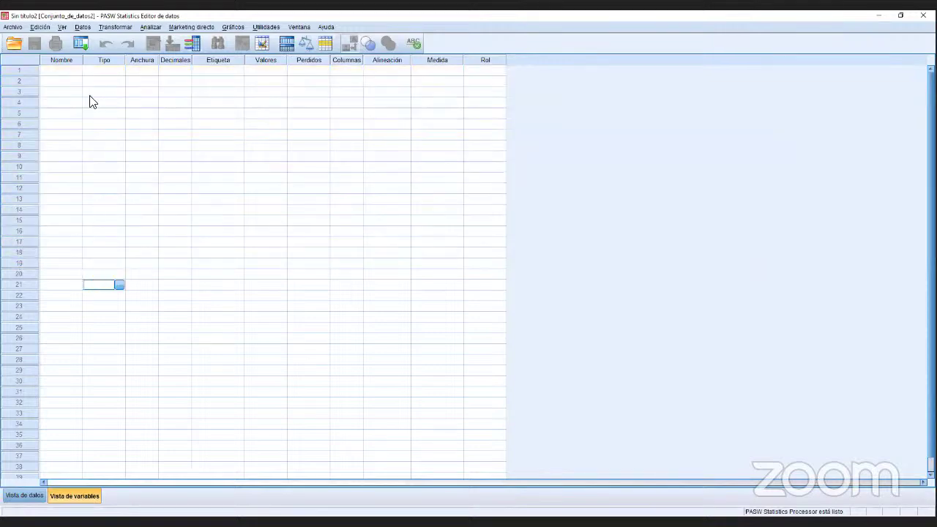
- Examine the attribute columns of the variable view, from Nombre to Perdidos
click(72, 61)
click(103, 62)
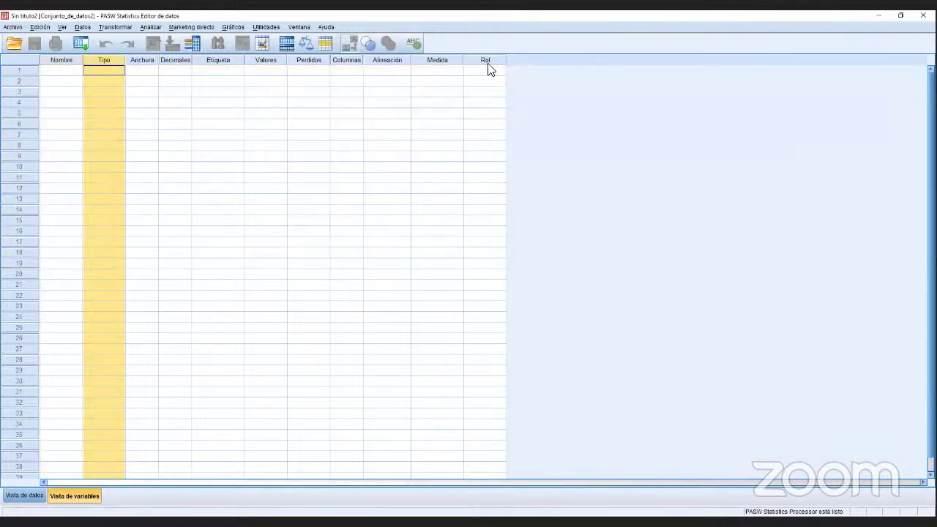
click(71, 62)
click(106, 61)
click(139, 62)
click(179, 63)
click(202, 63)
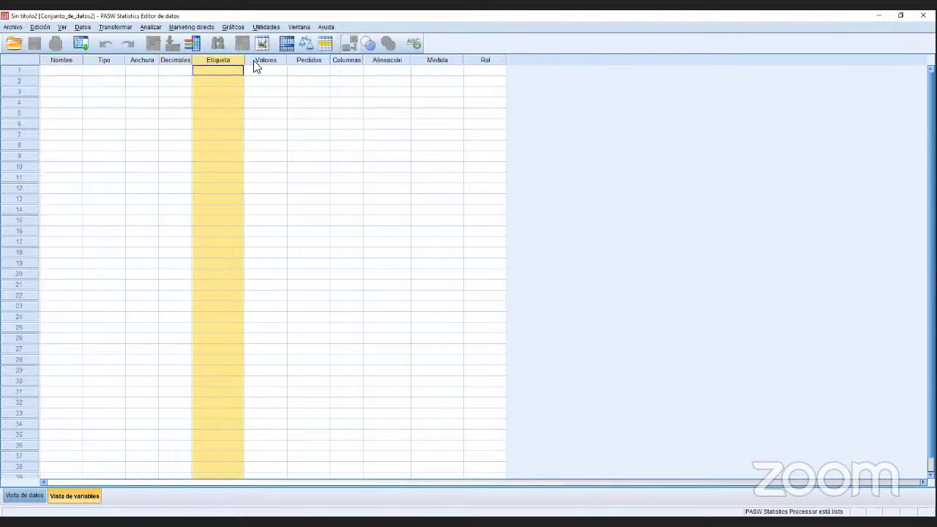
click(258, 63)
click(300, 63)
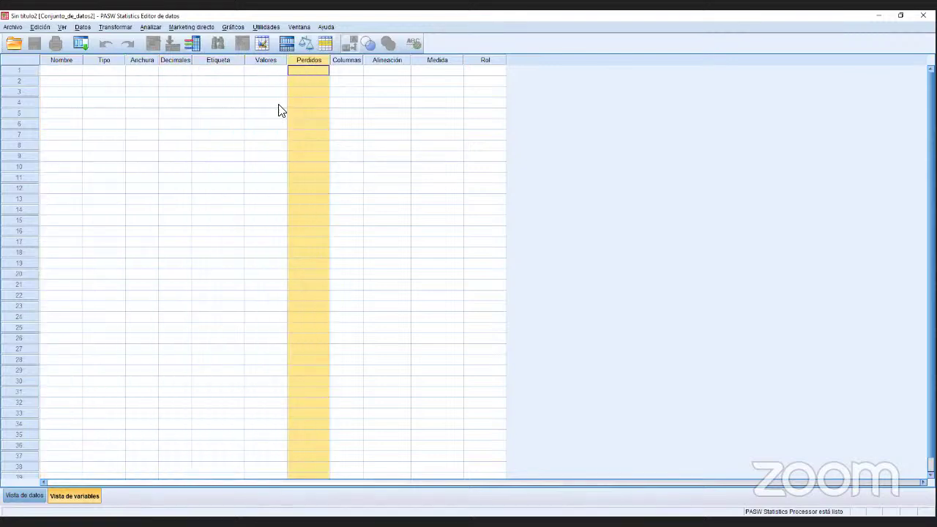
- Examine the first cells of the Nombre attribute and review the attribute columns from Nombre to Valores
click(90, 72)
click(59, 81)
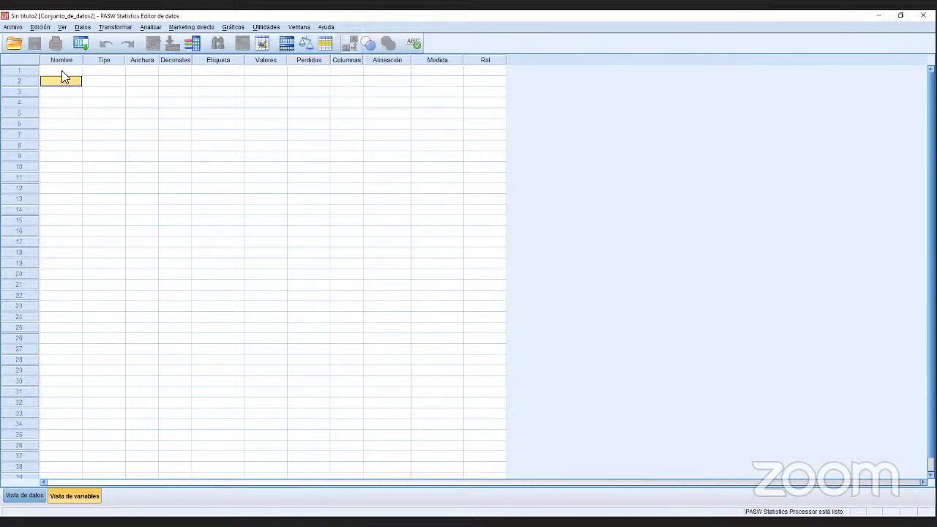
click(64, 70)
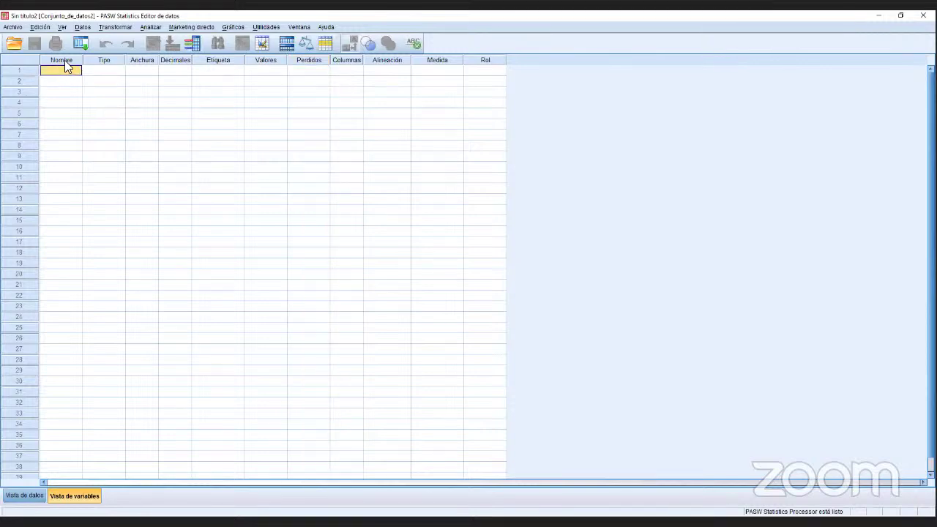
click(65, 60)
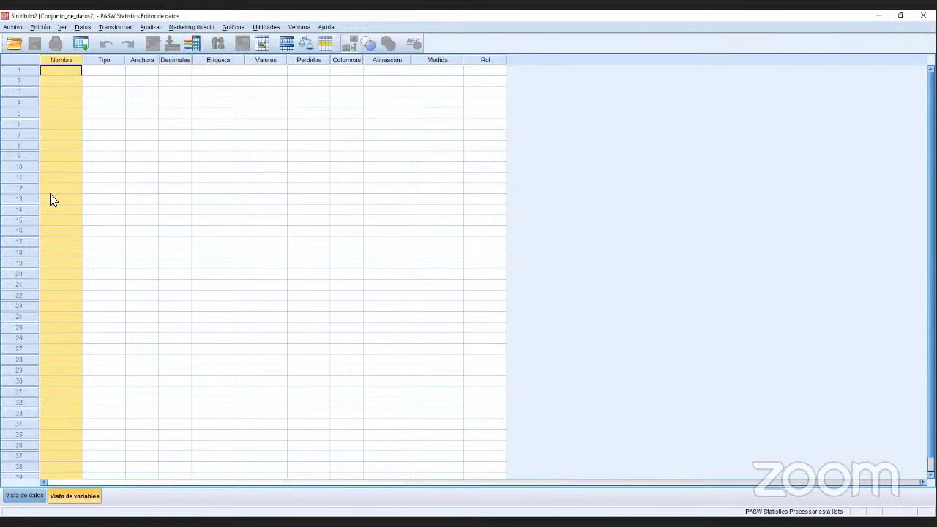
click(109, 60)
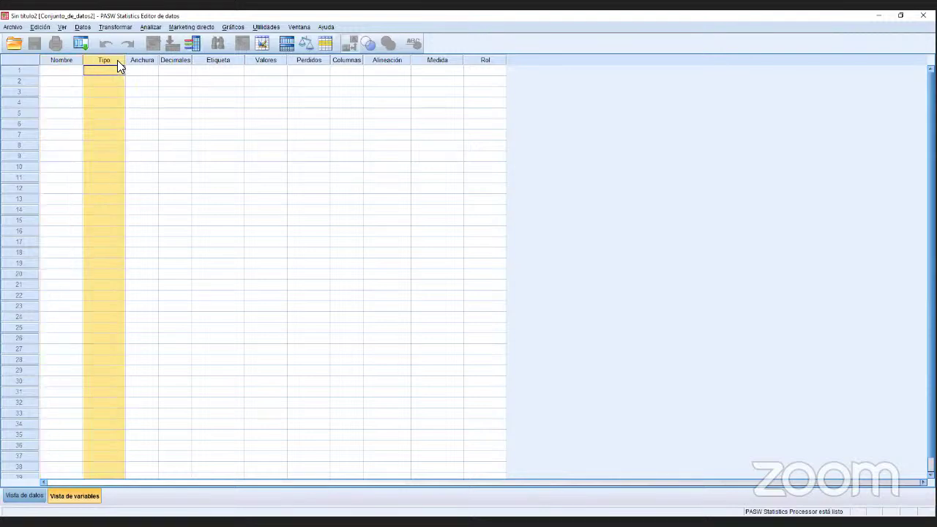
click(143, 63)
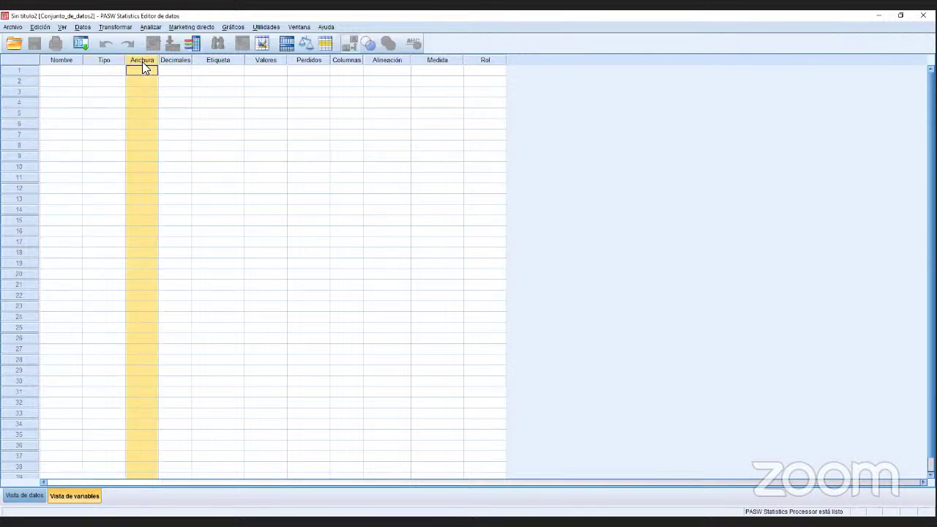
click(173, 61)
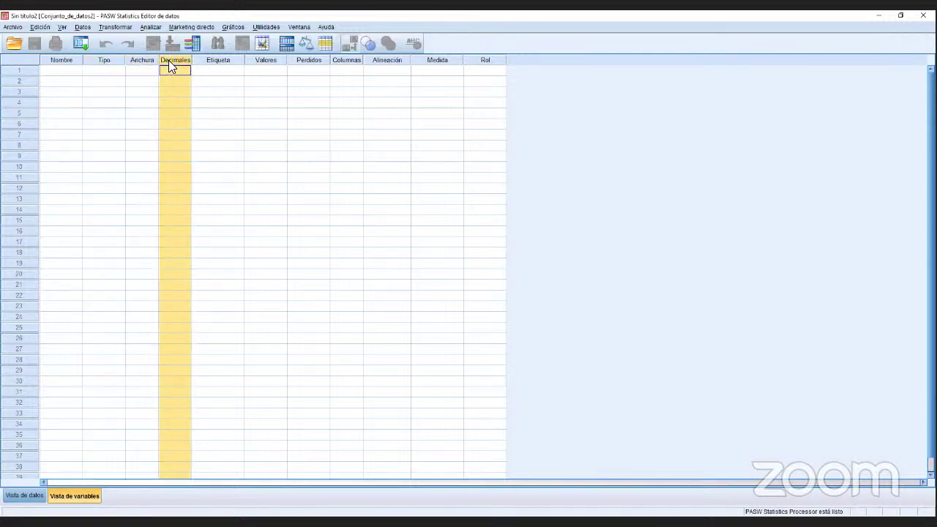
click(226, 64)
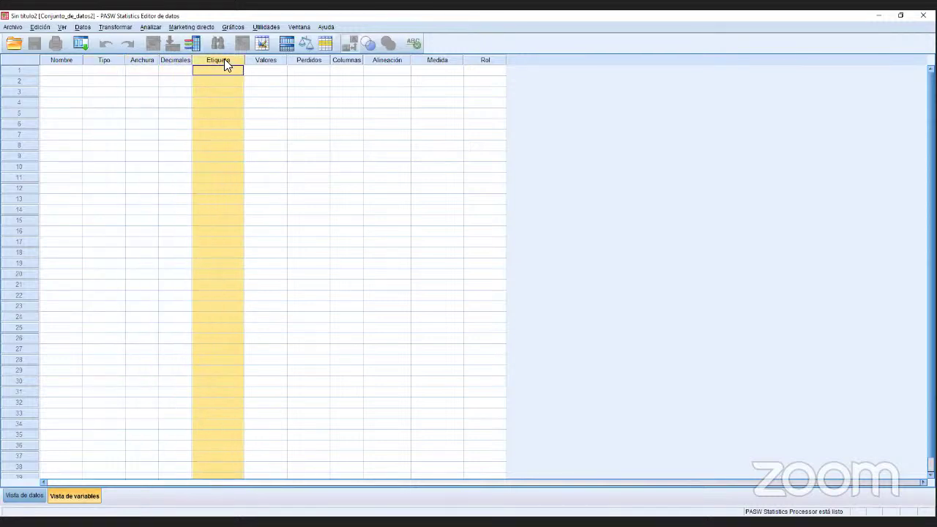
click(276, 64)
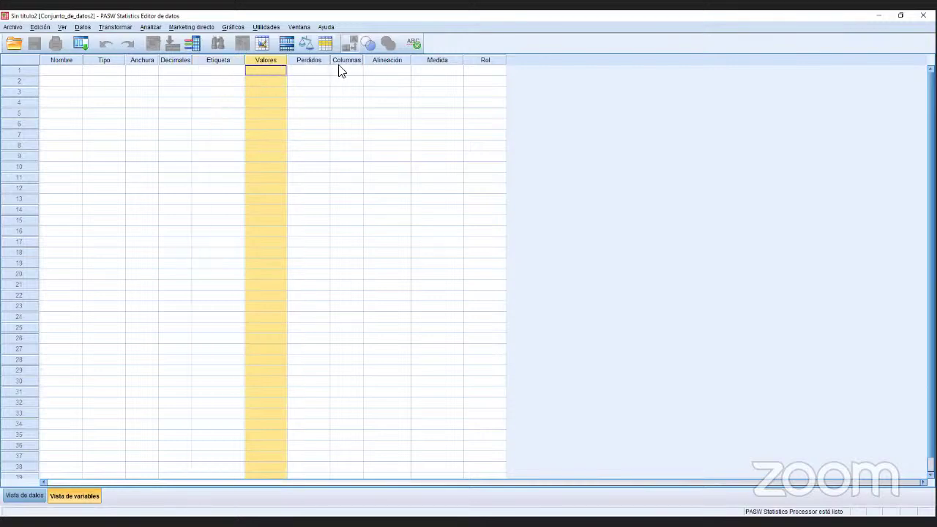
- Define a variable named edad in the first row of the variable view and select its Tipo attribute
click(449, 62)
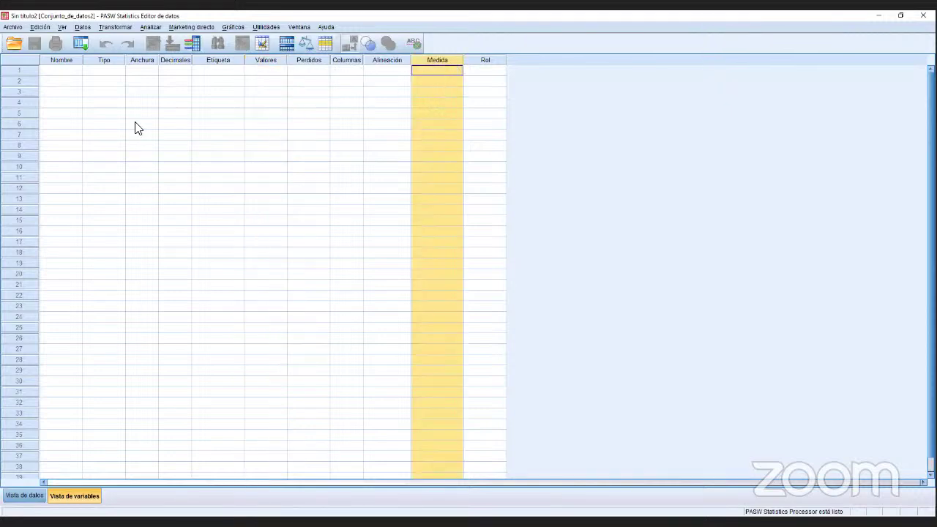
click(73, 71)
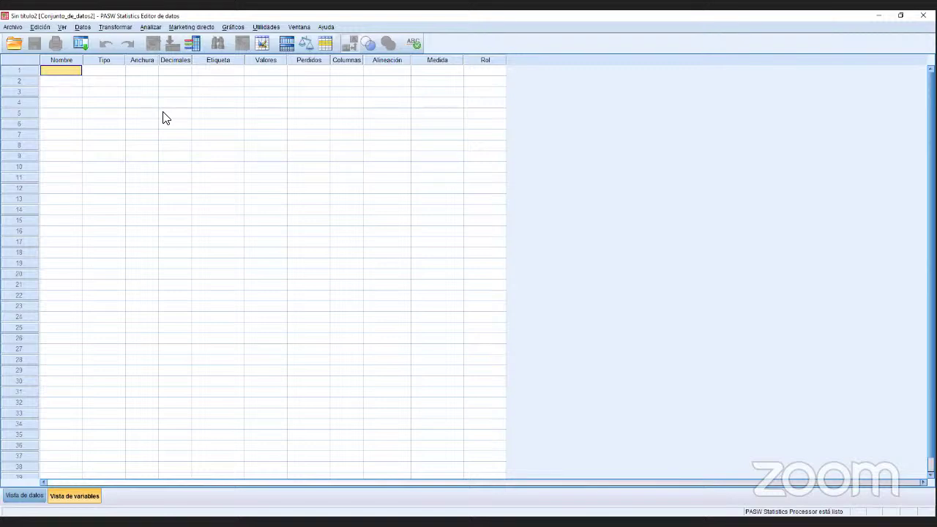
text(edad)
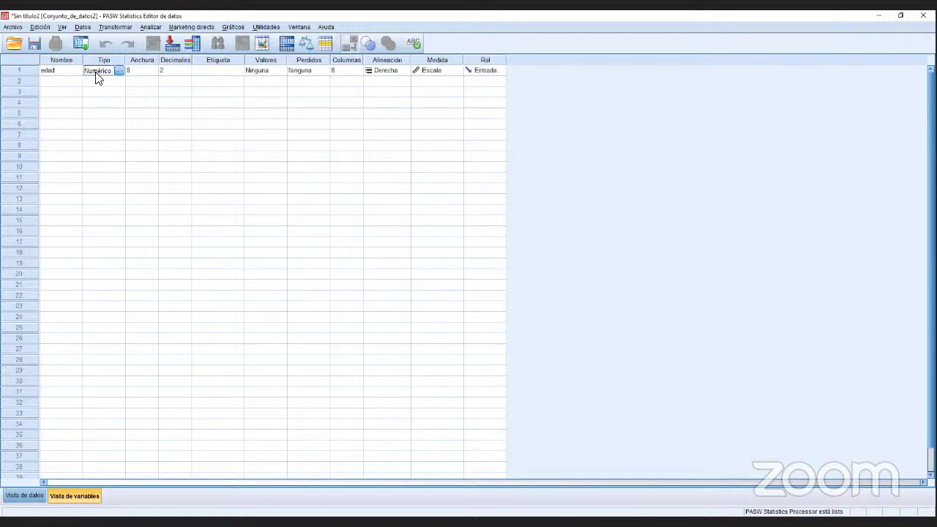
click(94, 73)
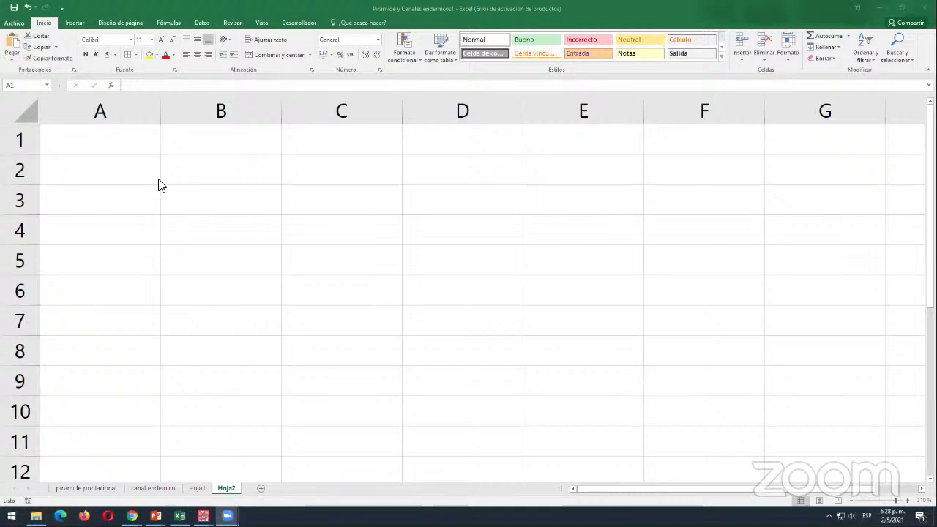
- Switch to Excel and enter the sample numbers 352, 25,12, 245,1 and 9854 in cells A1 to A4 of Hoja2
click(141, 151)
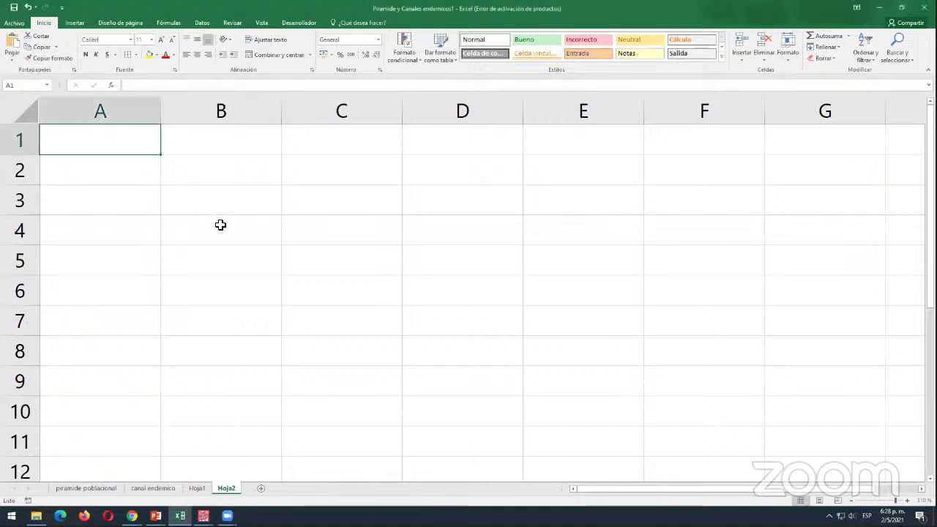
text(352)
key(Return)
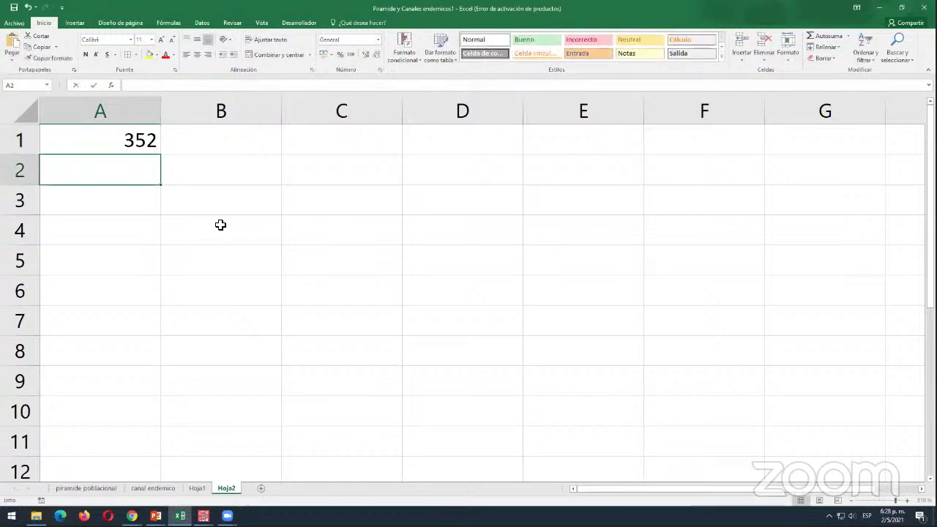
text(25,12)
key(Return)
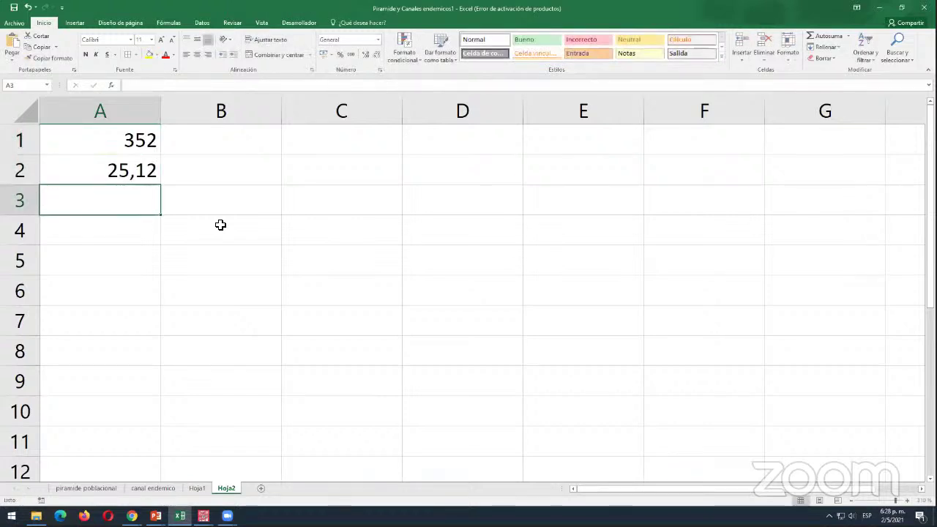
text(245,)
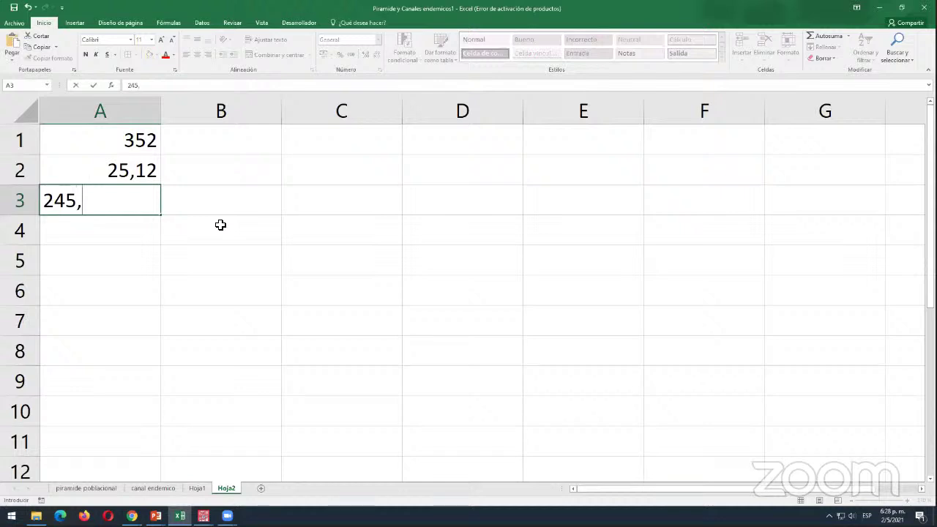
text(1)
key(Return)
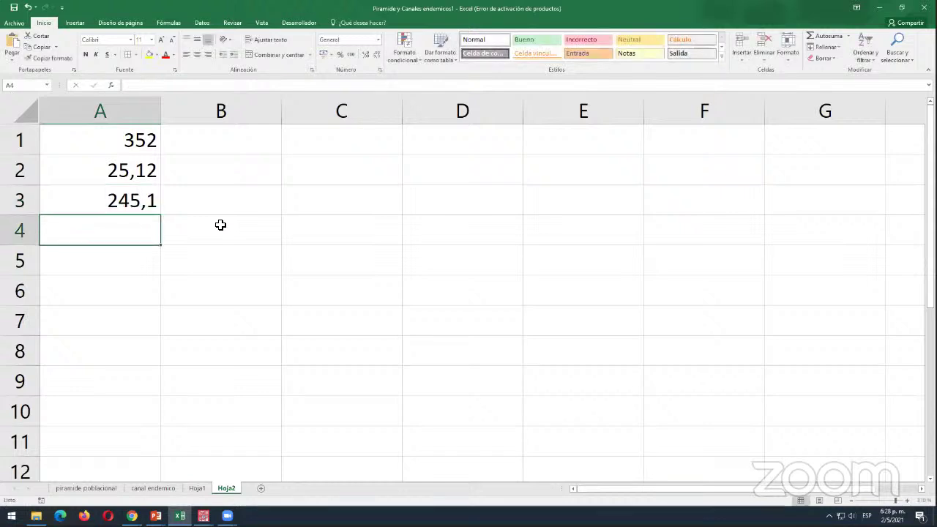
text(9854)
key(Return)
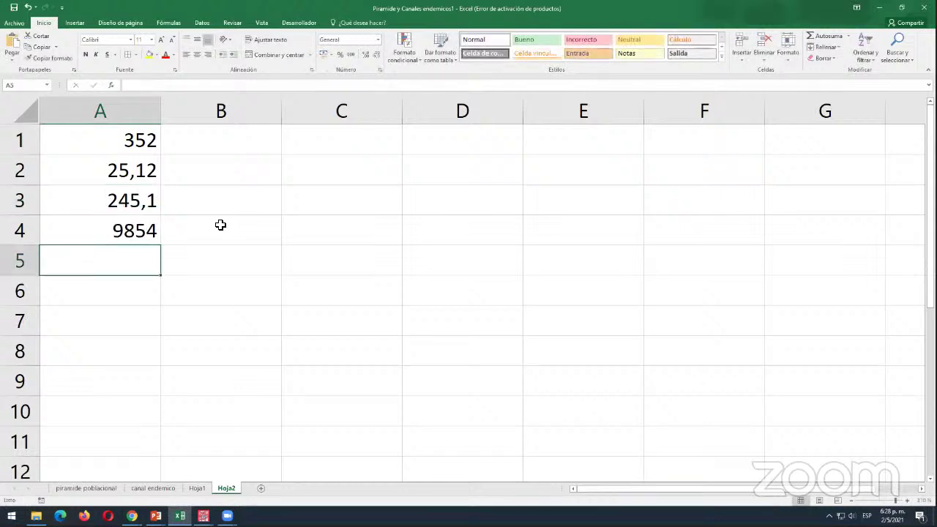
- Review the sample numbers in cells A1 to A4 one by one
key(Up)
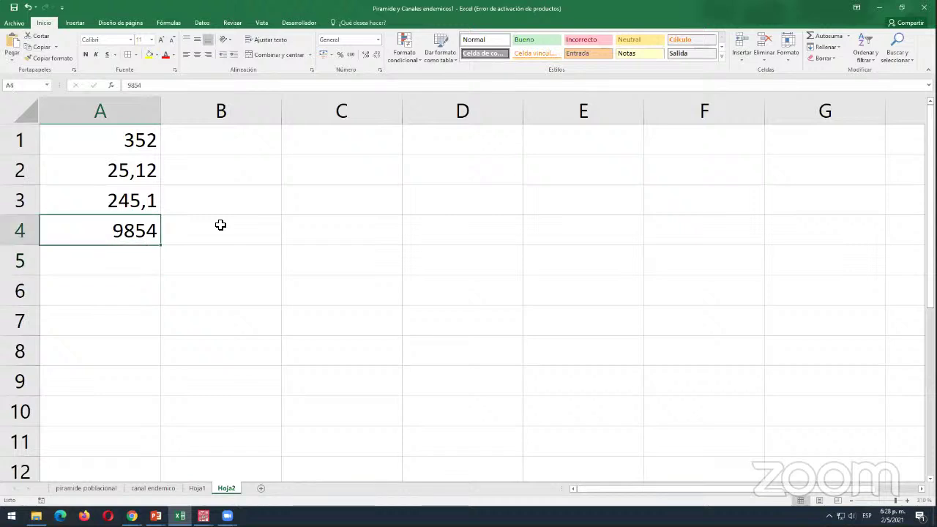
key(Up)
key(Up)
key(Up)
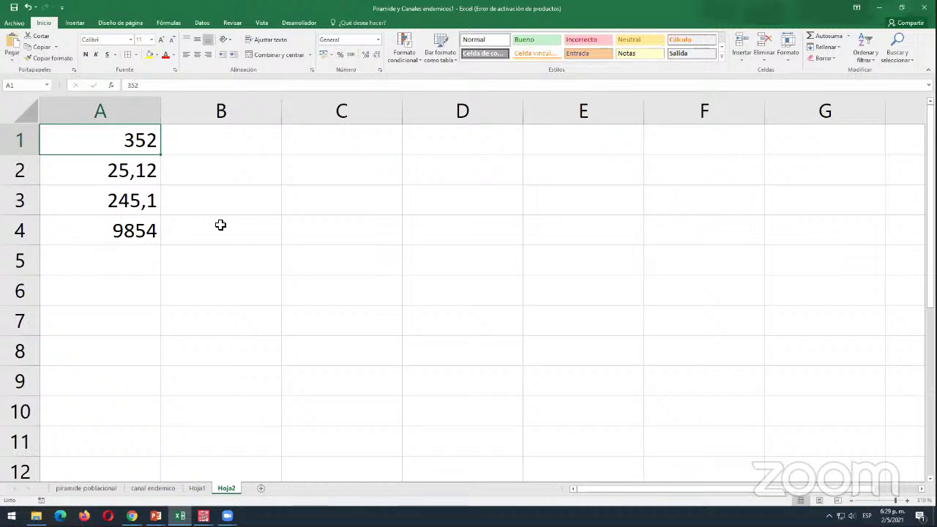
key(Down)
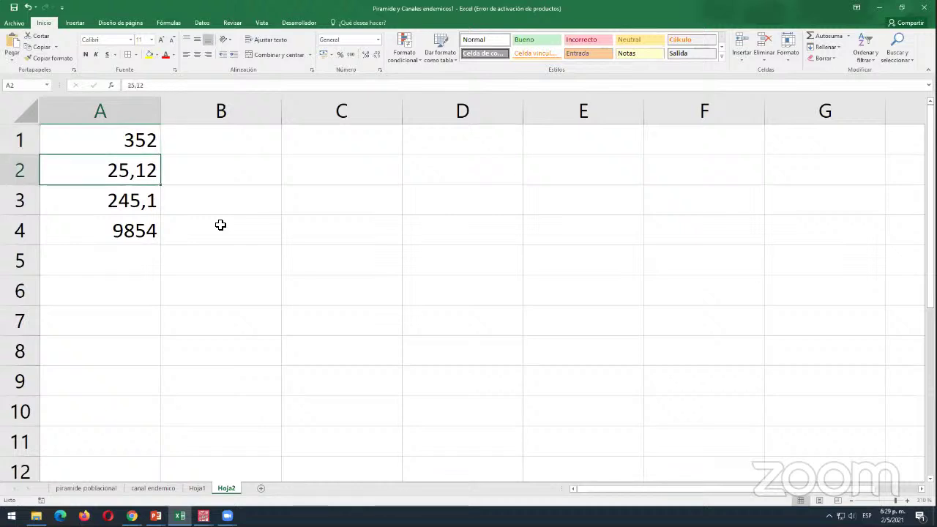
key(Down)
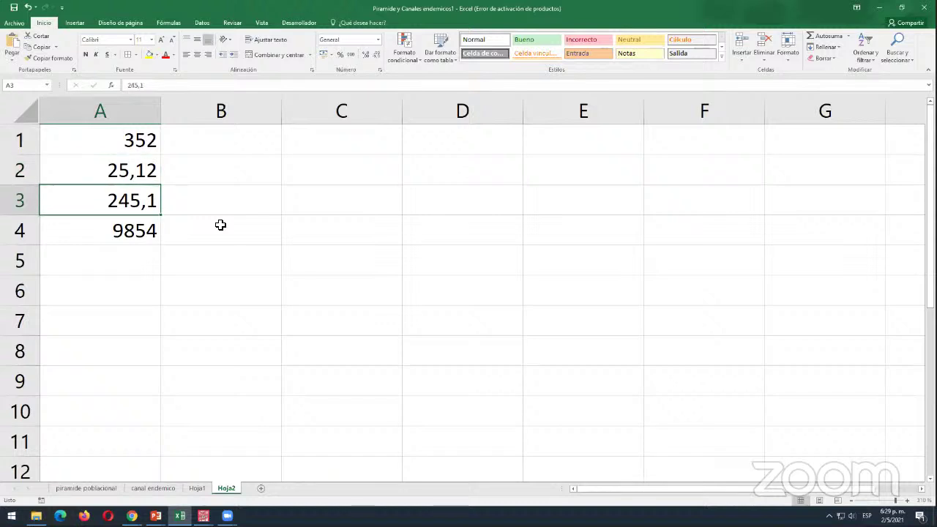
key(Down)
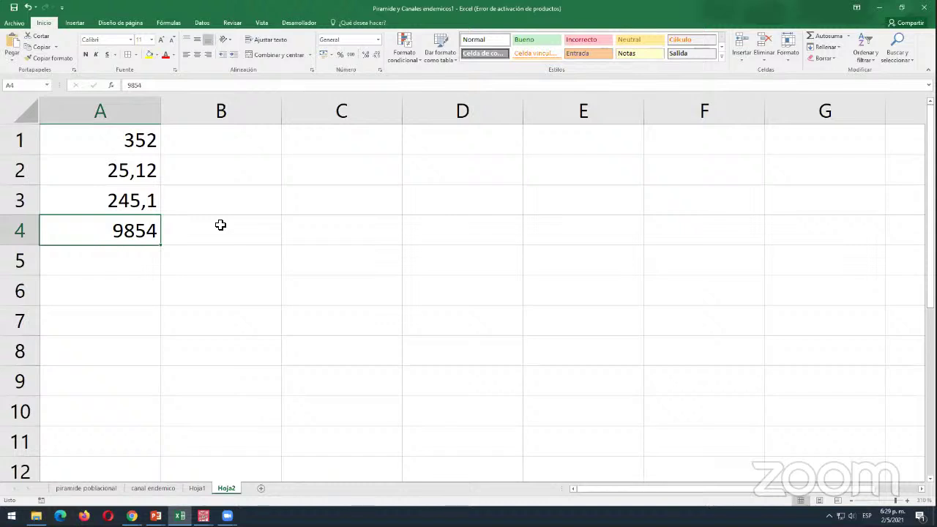
- Insert a blank row above the sample numbers and enter the headings anchura in B1 and decimales in C1
click(147, 142)
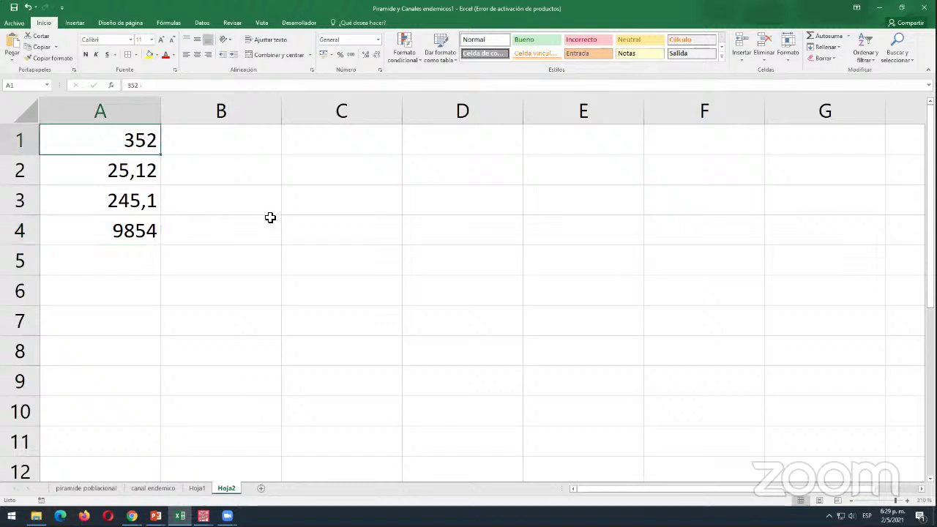
key(ctrl+plus)
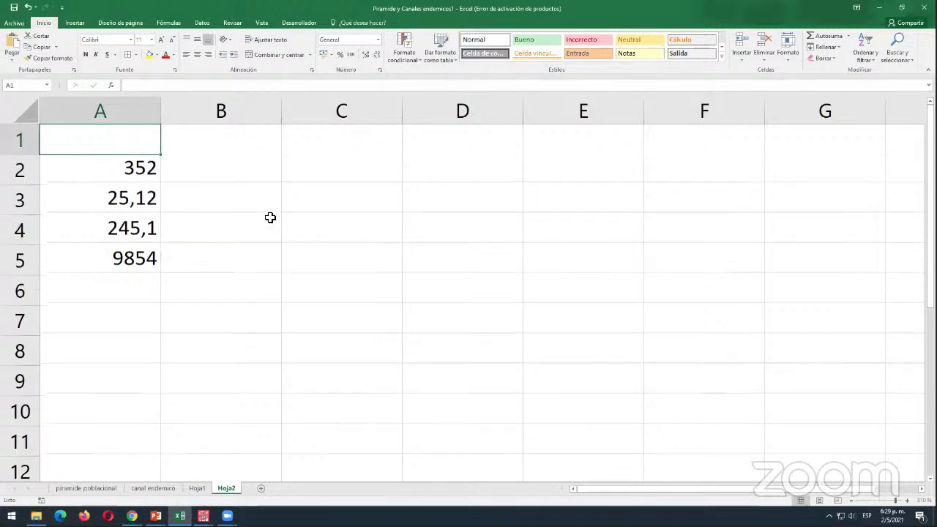
key(Right)
text(anchura)
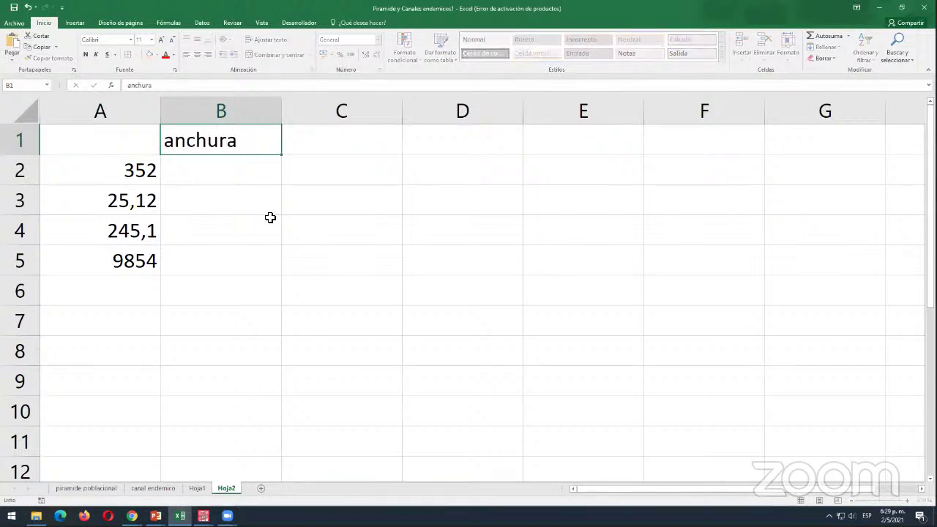
key(Right)
text(decimales)
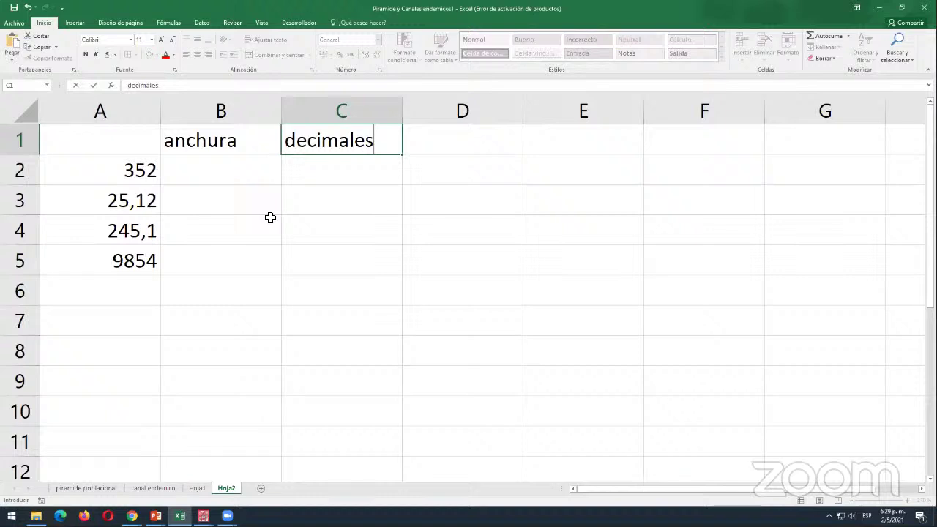
key(Return)
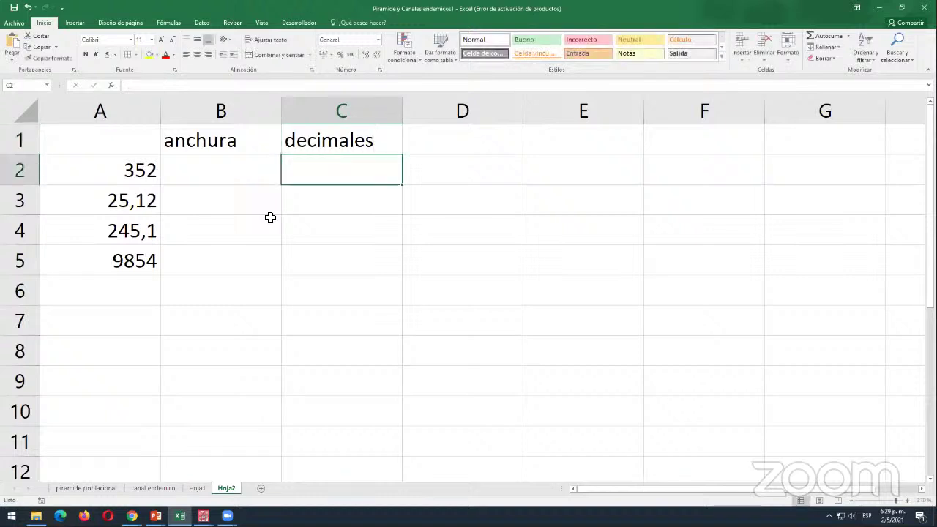
- Switch to the untitled PASW Statistics dataset and examine the Anchura and Decimales columns of the variable view
mouse_move(203, 515)
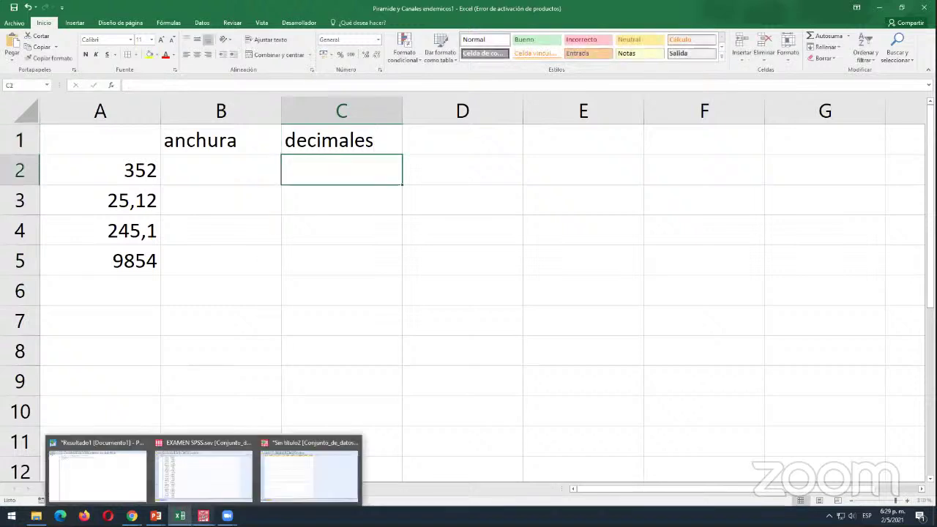
click(303, 477)
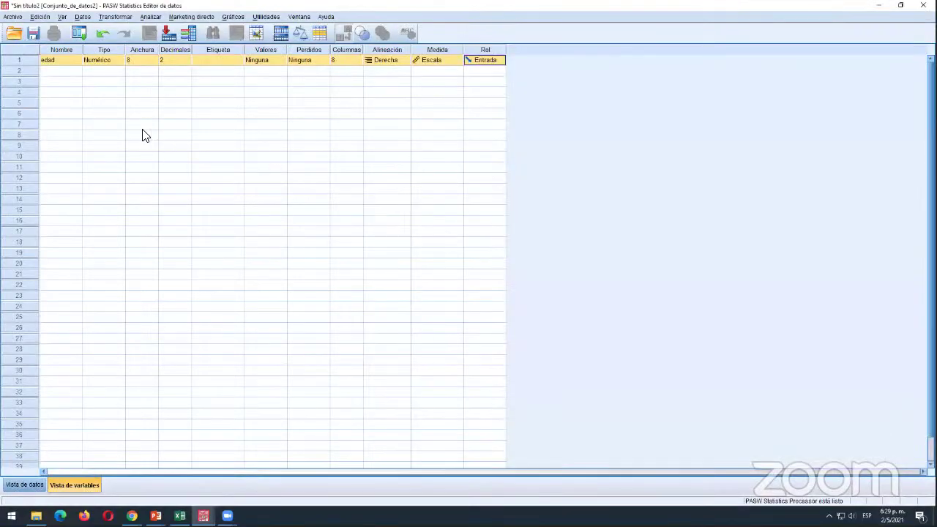
click(145, 49)
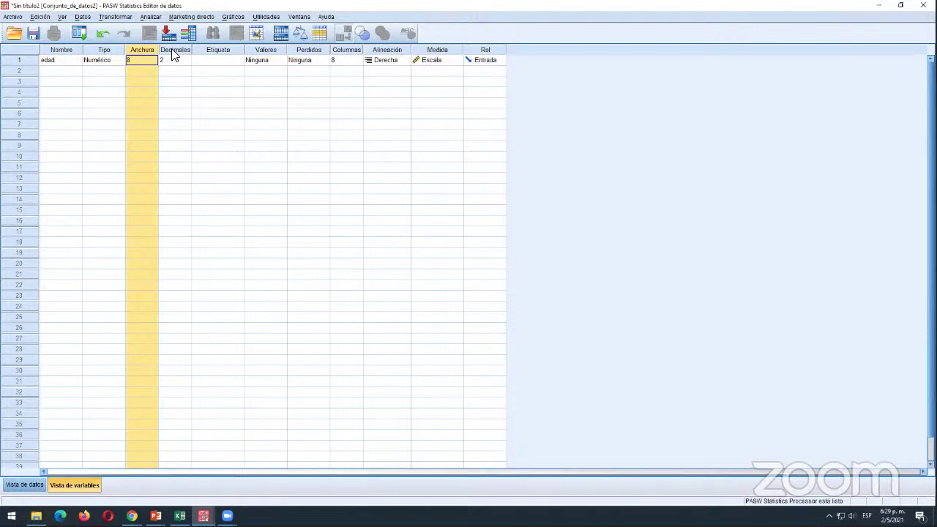
click(173, 51)
click(141, 52)
click(172, 51)
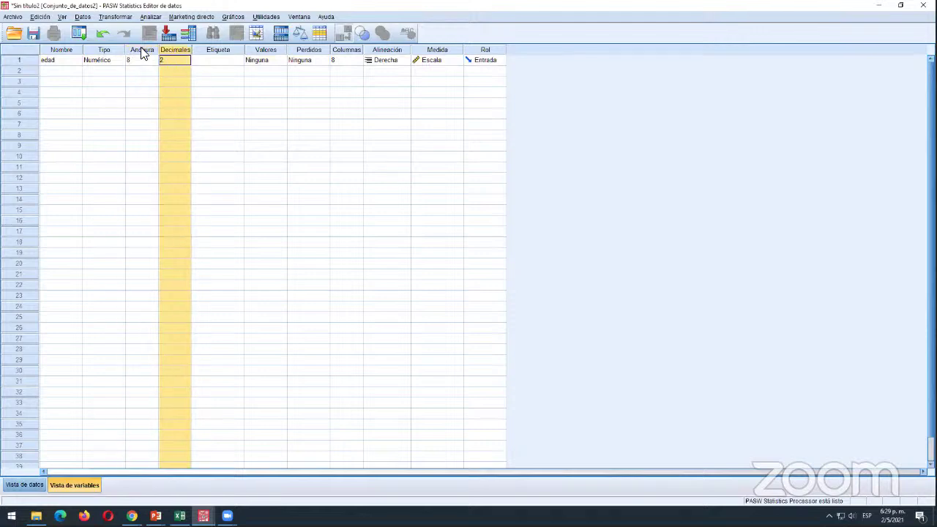
click(147, 59)
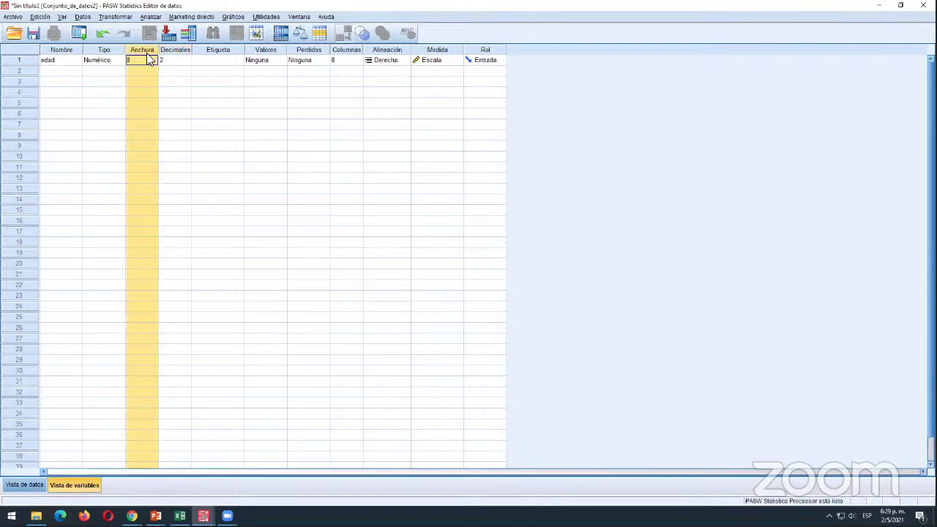
- Return to Excel and enter anchura 3 and decimales 0 for the number 352 in row 2
key(alt+Tab)
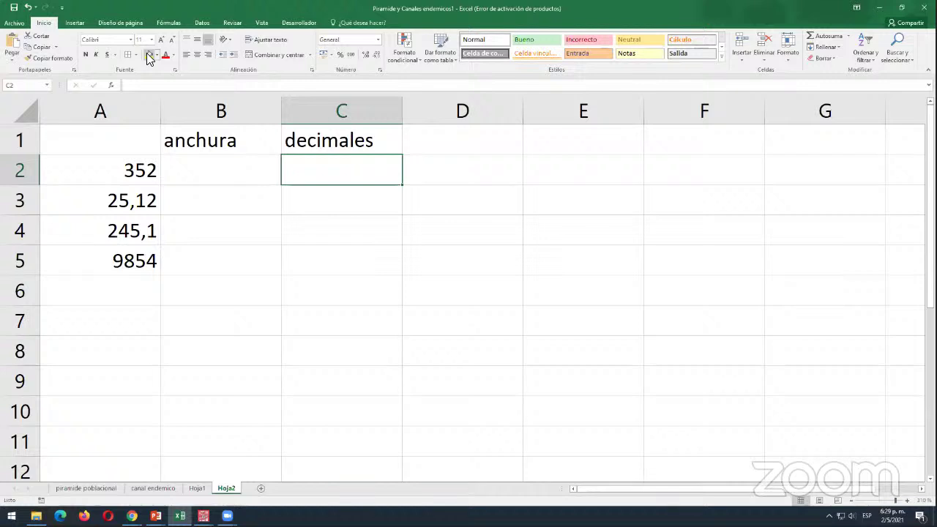
click(201, 175)
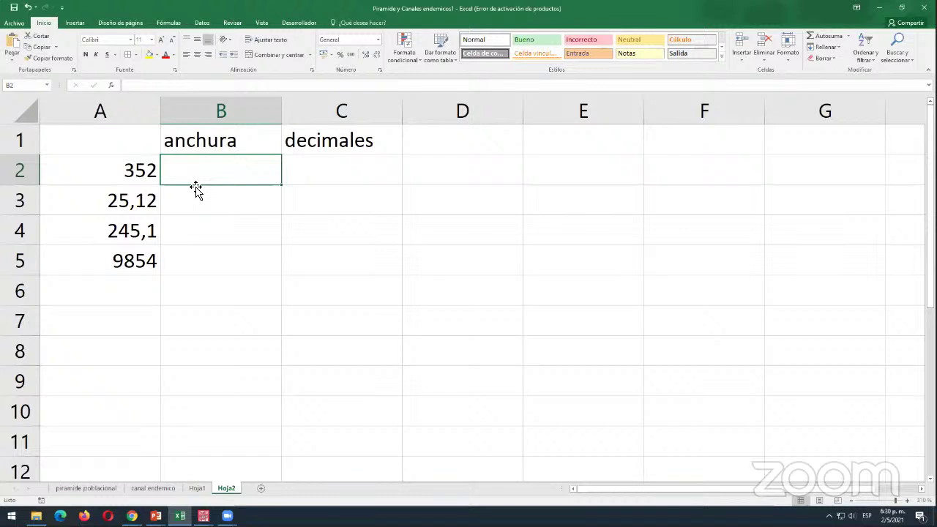
text(3)
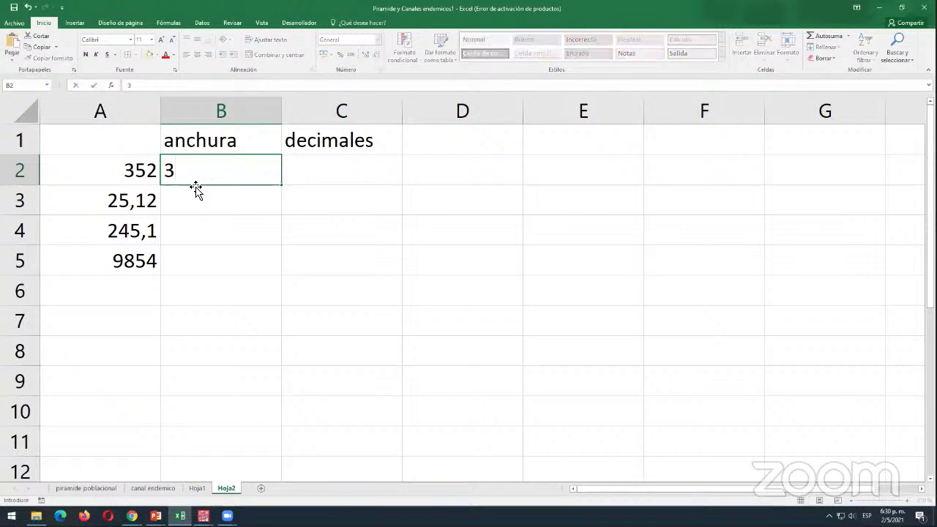
key(Tab)
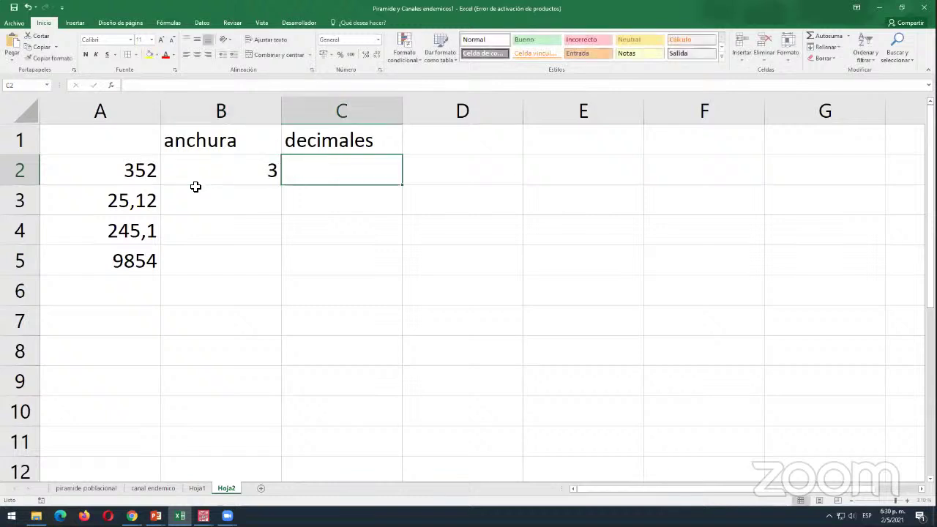
text(0)
key(Return)
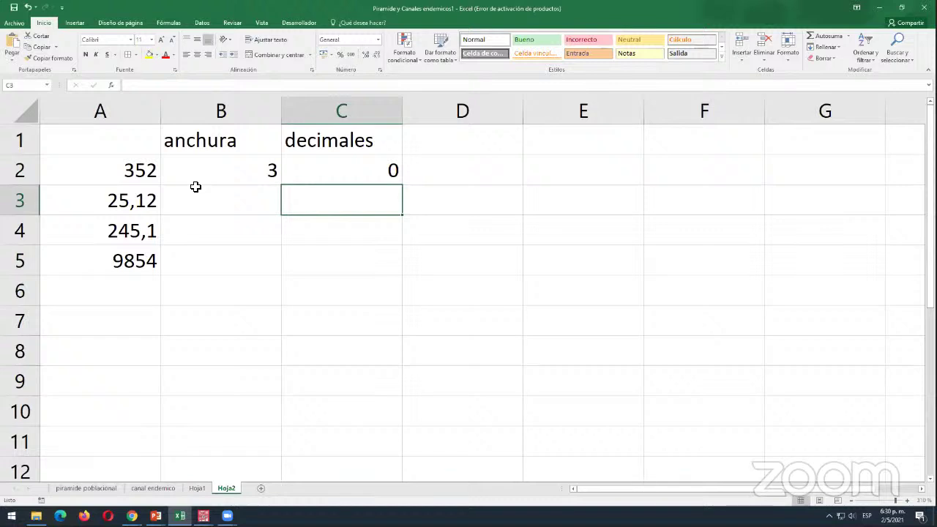
- Enter anchura 2 and decimales 2 for the number 25,12 in row 3
click(27, 206)
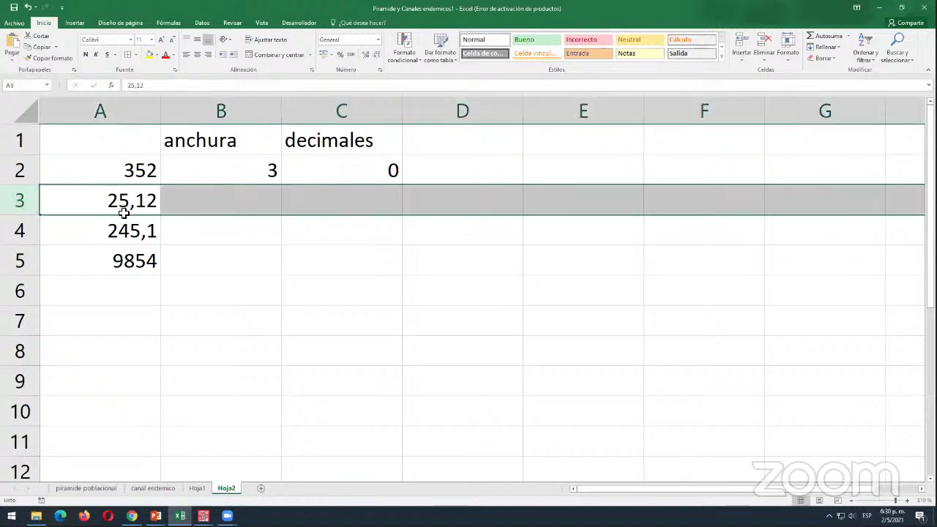
click(201, 210)
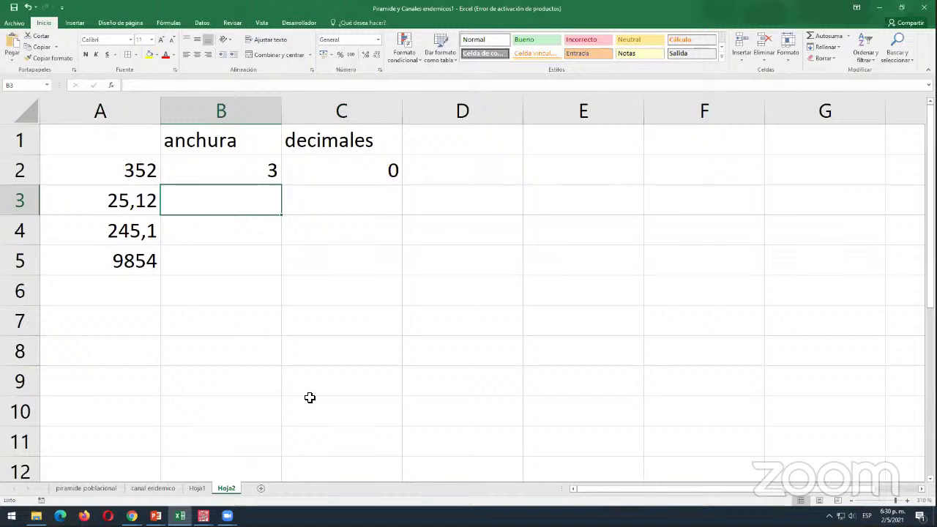
text(2)
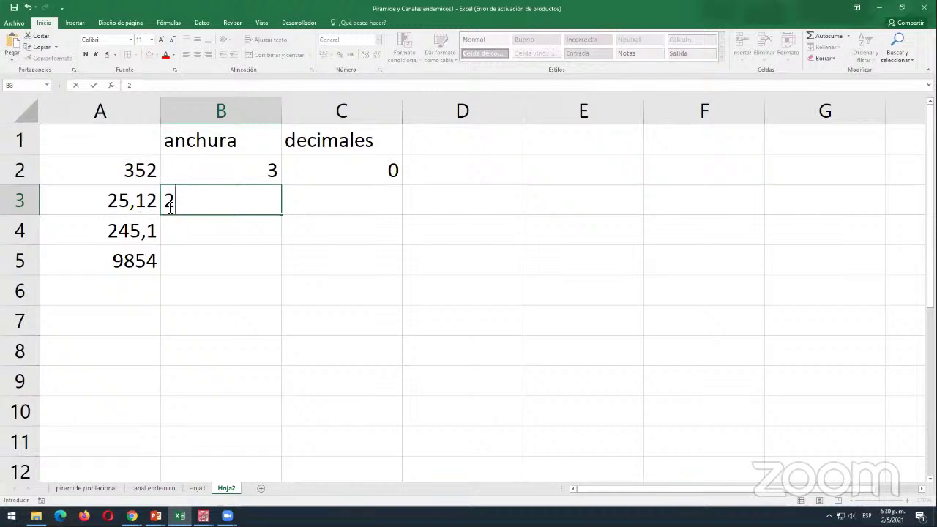
key(Tab)
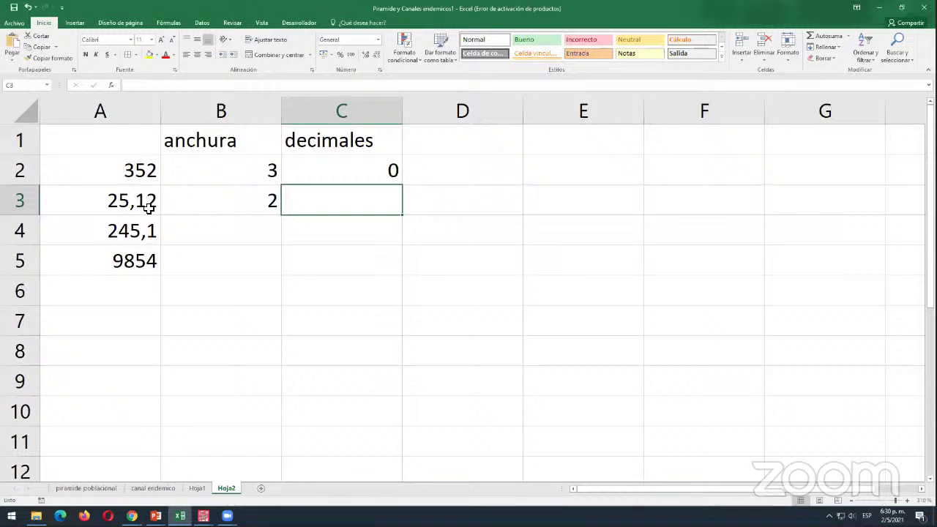
text(2)
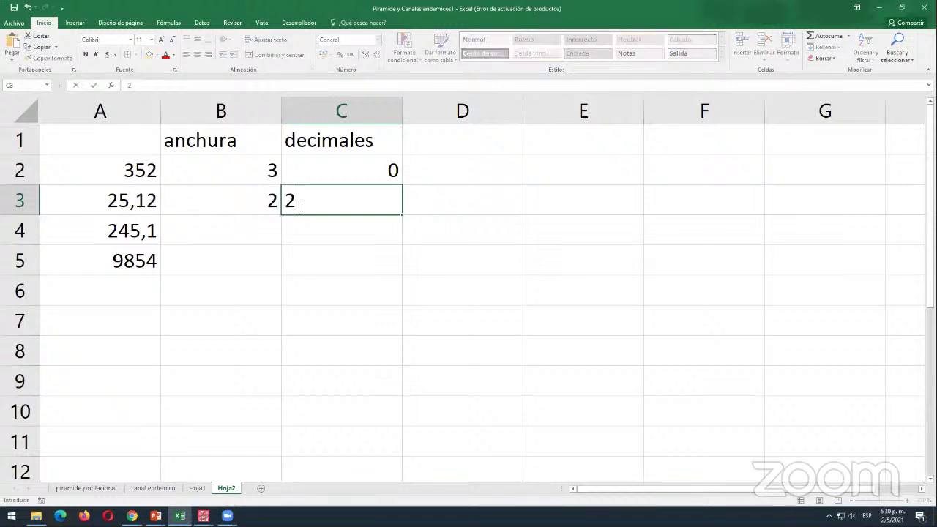
key(Return)
- Highlight the row of the number 245,1 and select its anchura cell, B4
key(Left)
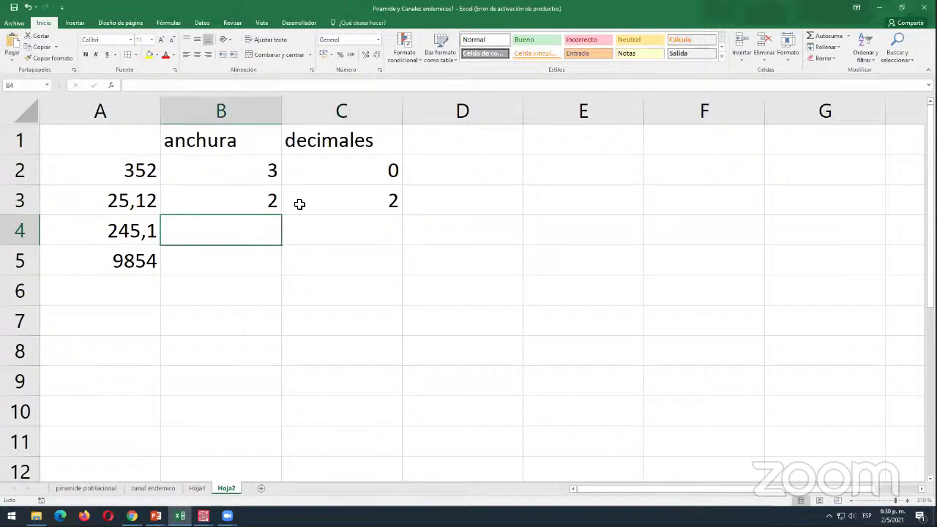
click(26, 231)
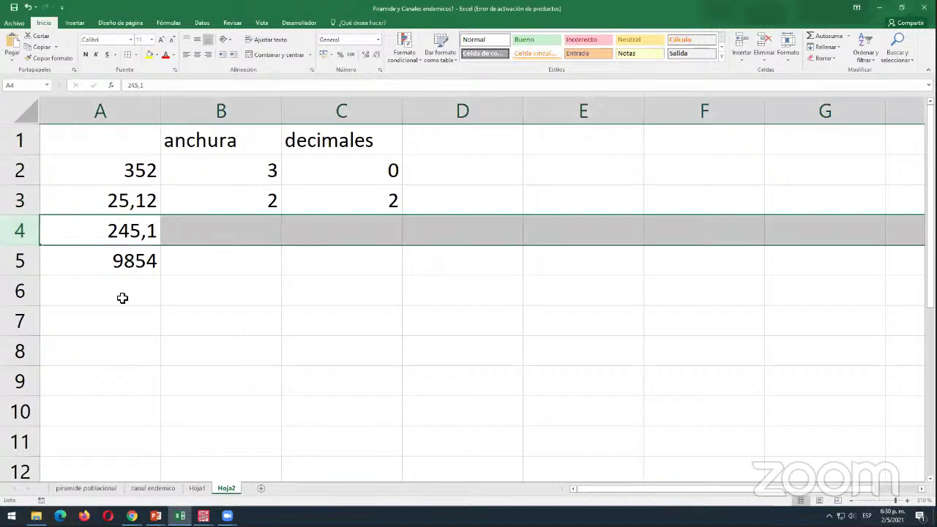
click(177, 237)
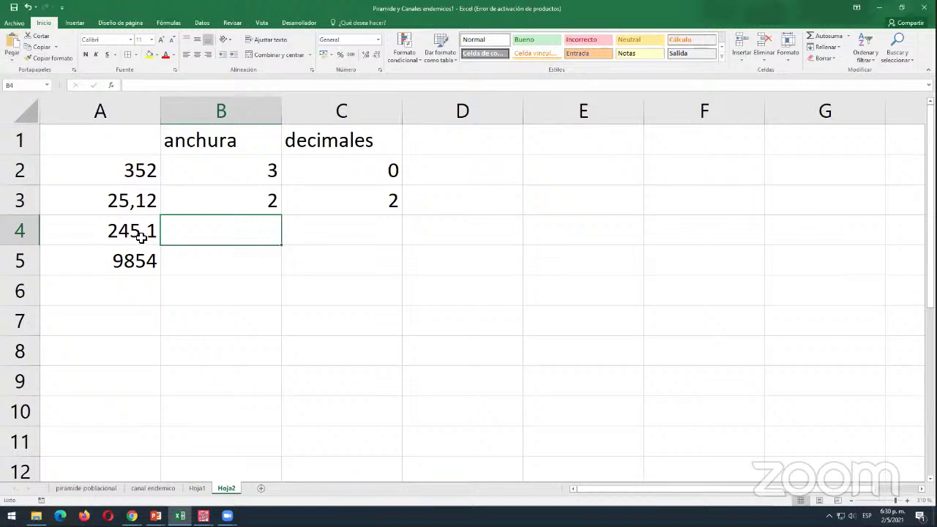
- Fill in the row for 245,1 with an anchura of 3 and decimales of 1
text(3)
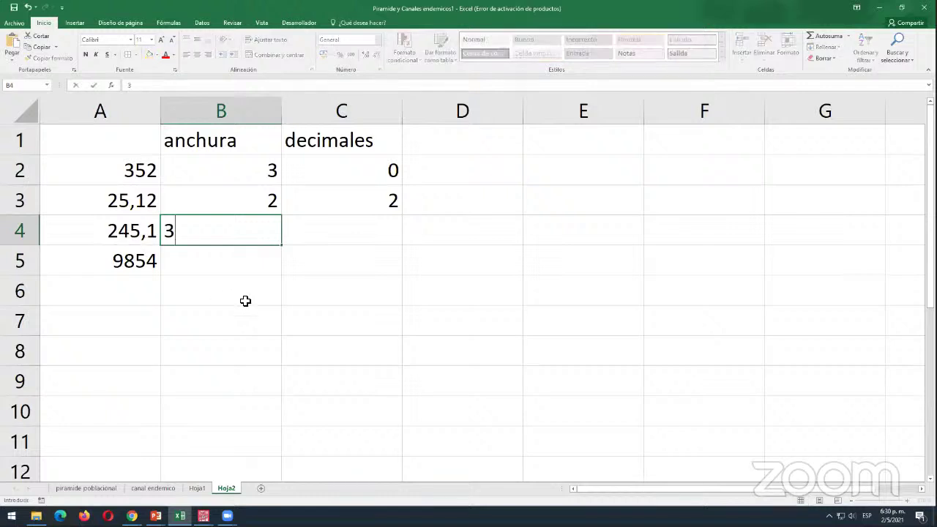
key(Tab)
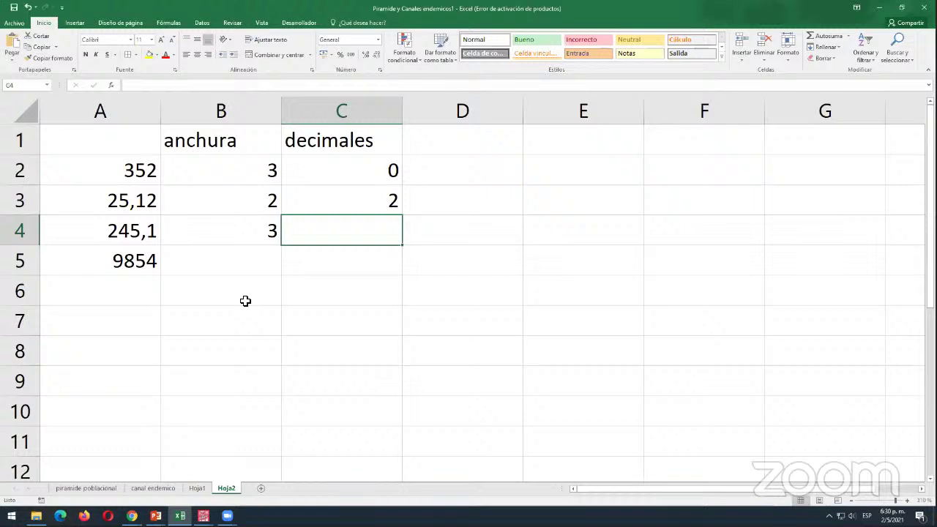
text(1)
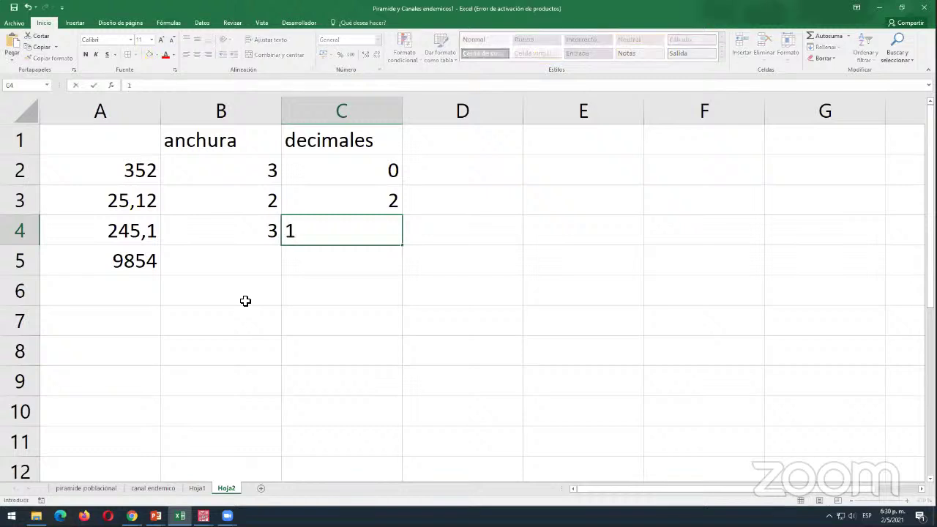
key(Return)
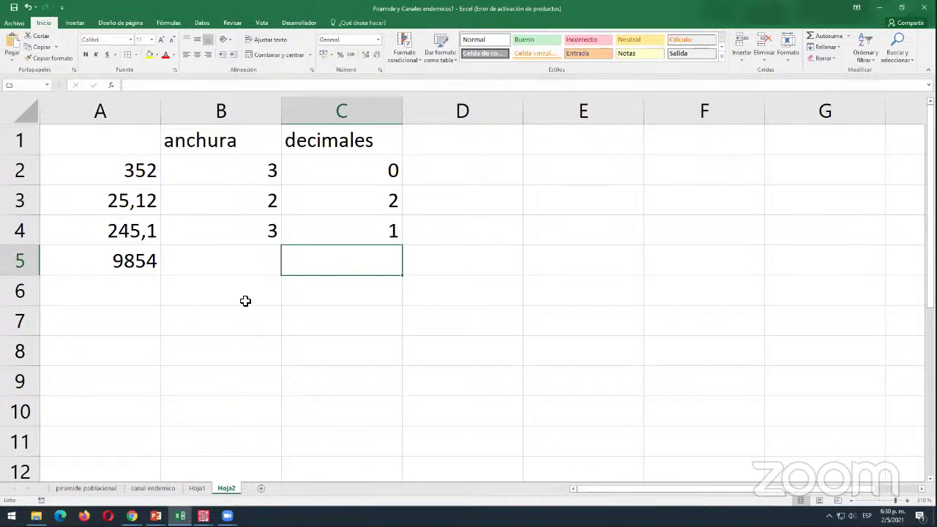
- Fill in the row for 9854 with an anchura of 4 and decimales of 0
key(Left)
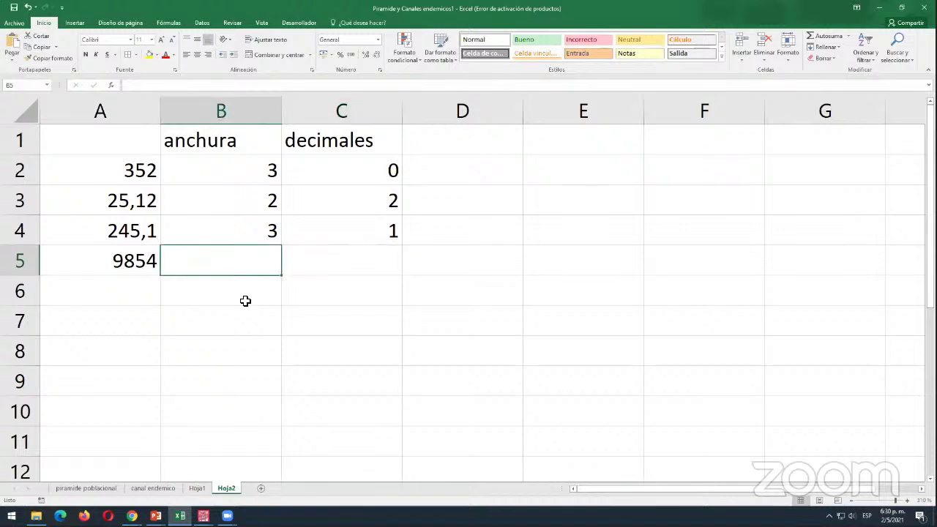
text(4)
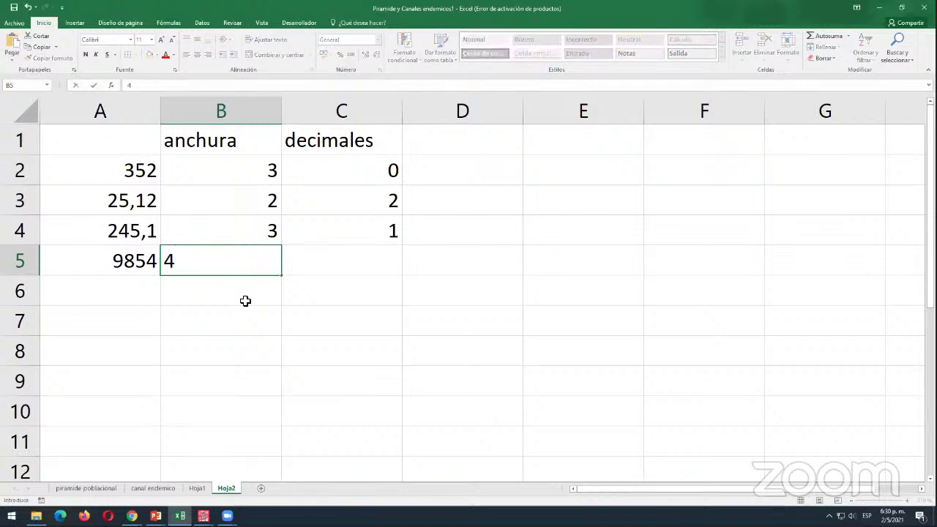
key(Right)
text(0)
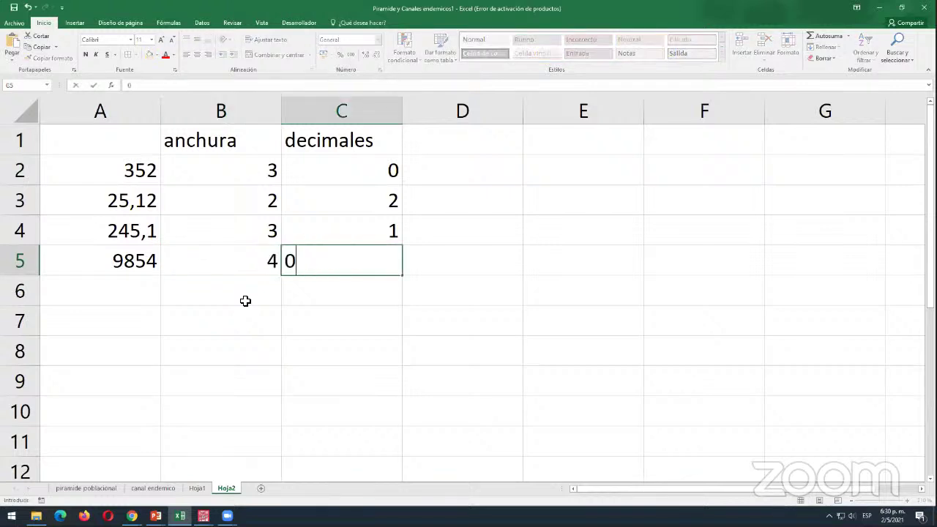
key(Return)
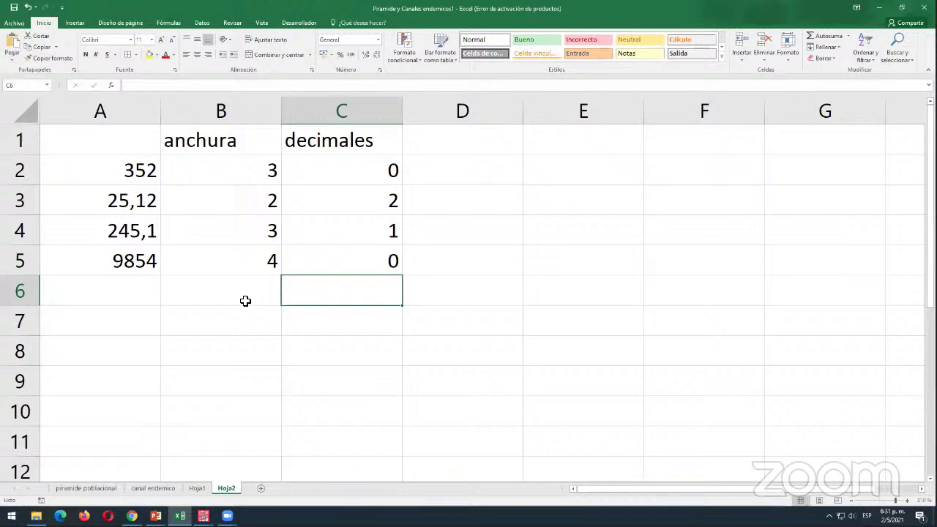
click(205, 140)
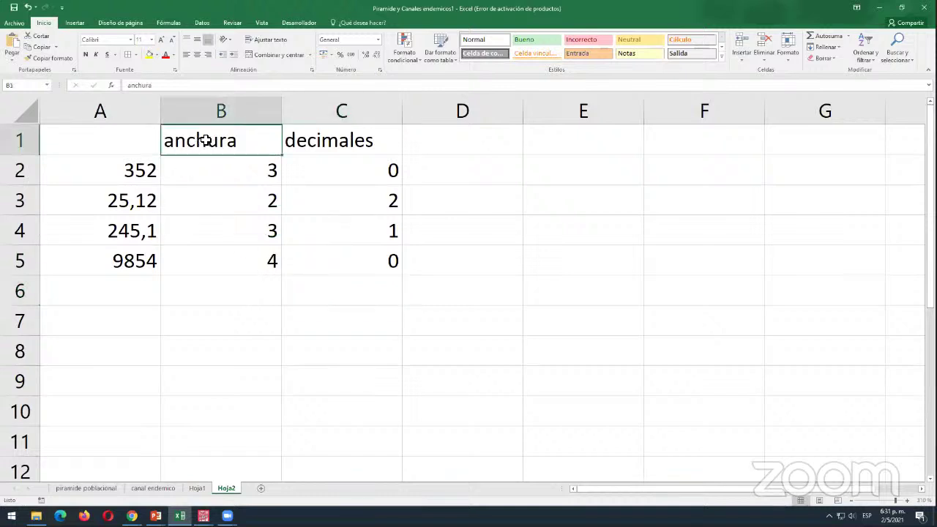
drag(206, 141, 303, 254)
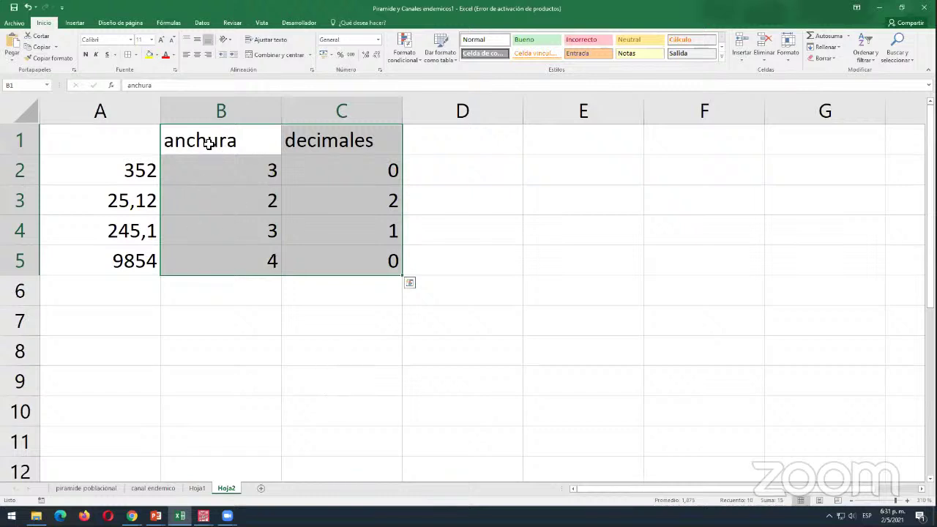
drag(208, 143, 227, 261)
drag(349, 139, 346, 239)
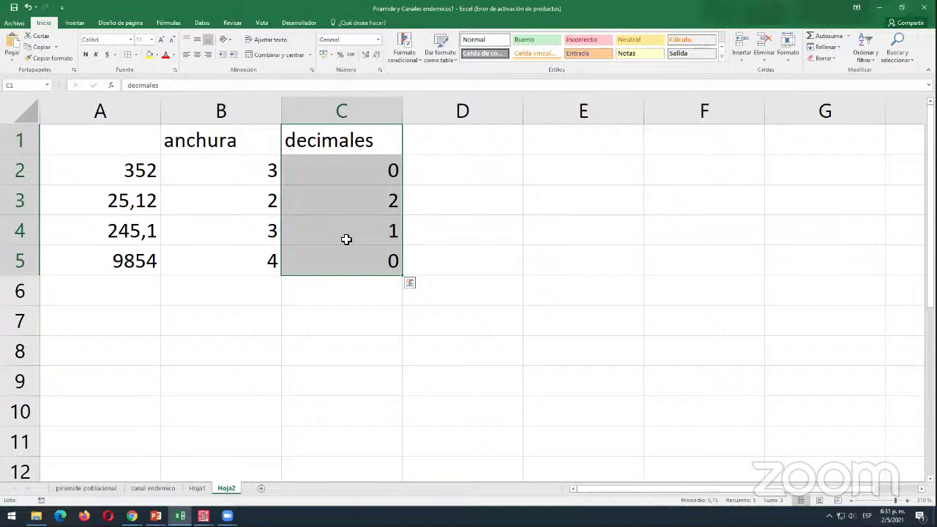
- Switch to the PASW Statistics data editor and examine the Anchura setting of the edad variable
key(alt+Tab)
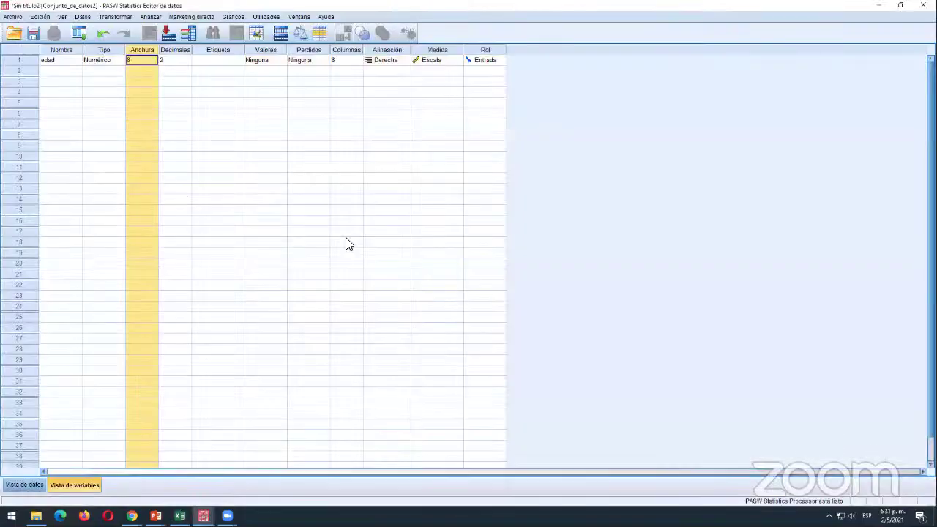
click(66, 63)
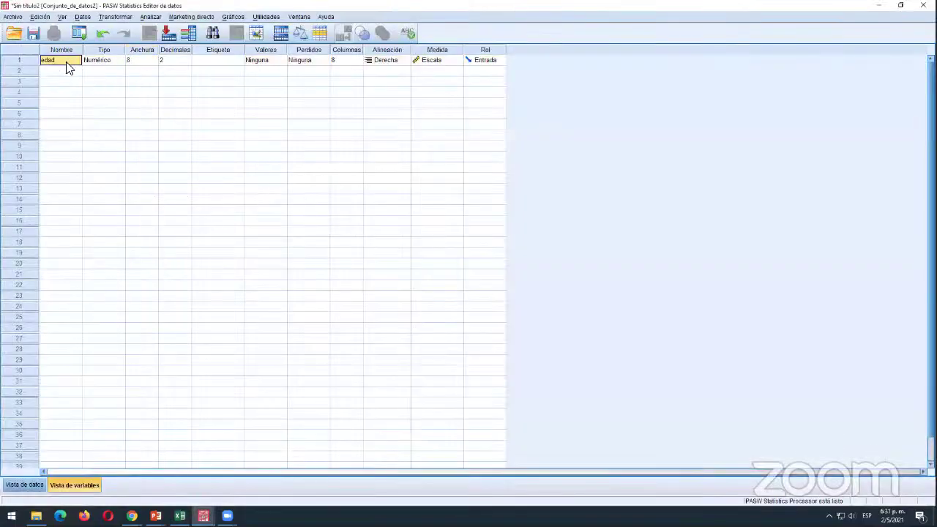
click(148, 62)
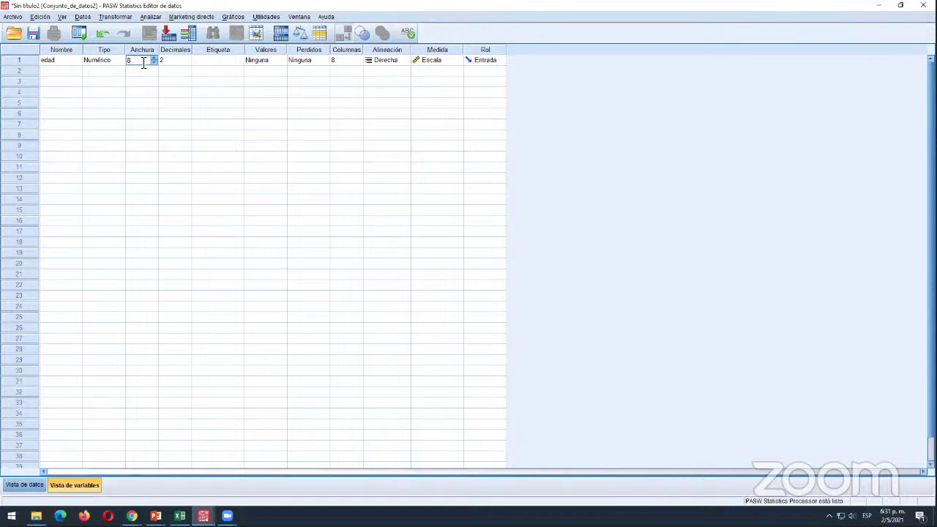
click(33, 60)
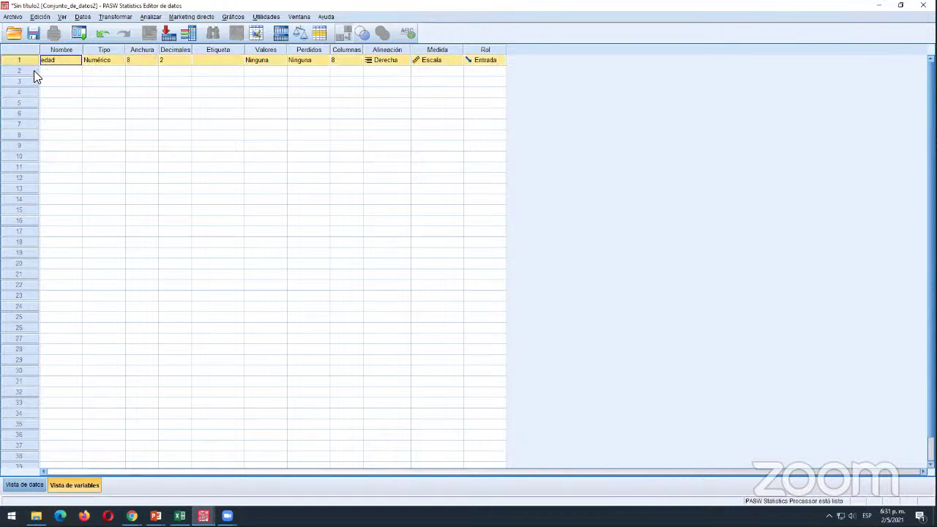
click(139, 61)
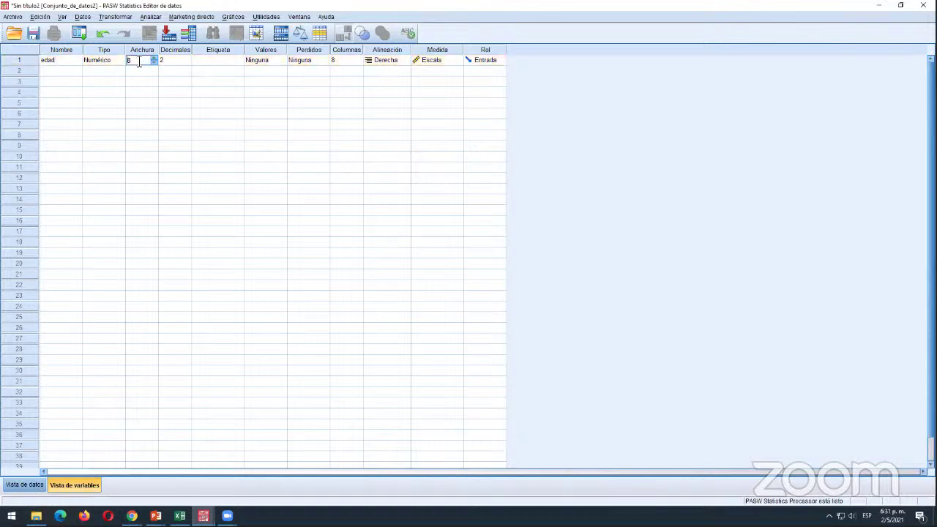
double_click(138, 61)
click(146, 51)
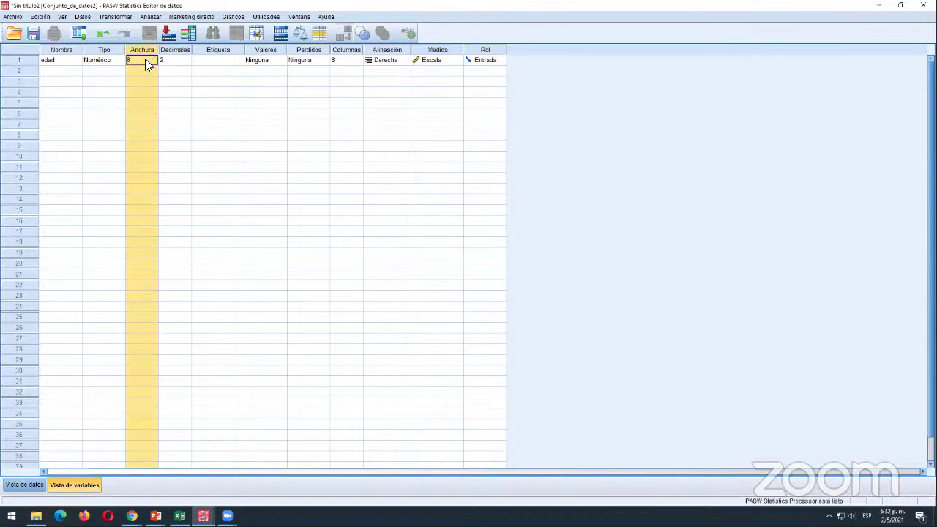
click(145, 58)
click(142, 51)
- Switch back to the Excel sheet and add 99999999 in row 6 with an anchura of 8 and decimales of 0
key(alt+Tab)
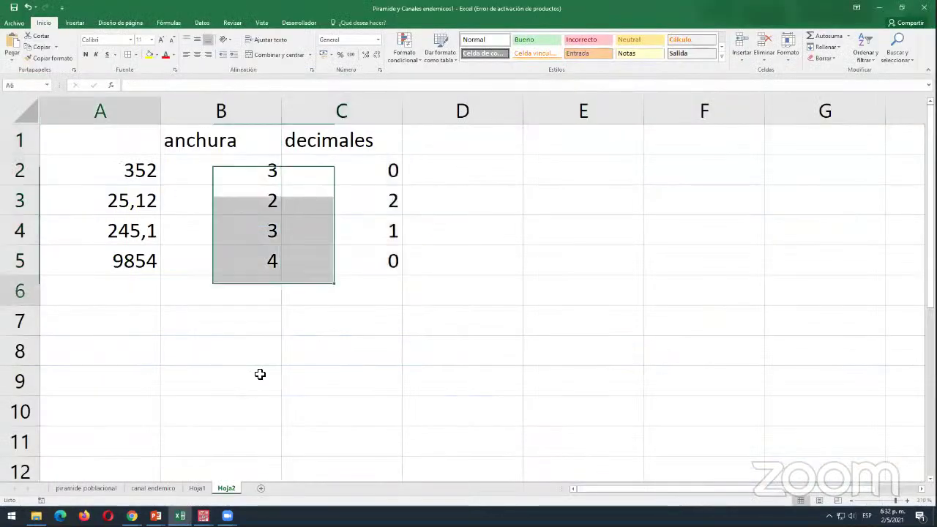
click(118, 290)
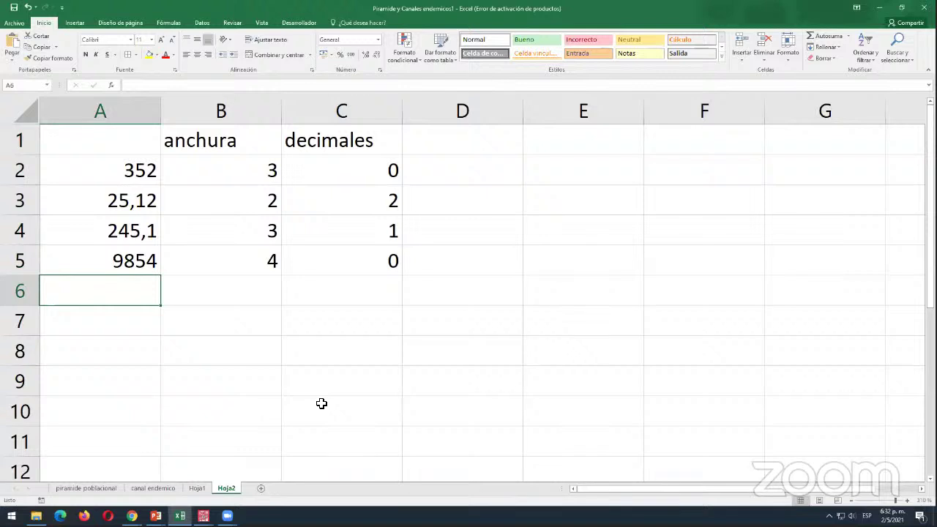
text(99999)
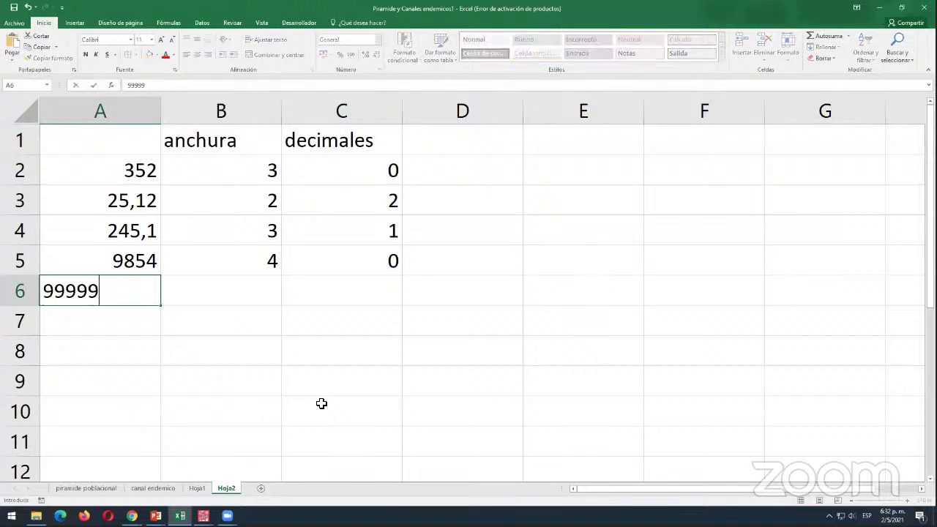
text(999)
key(Tab)
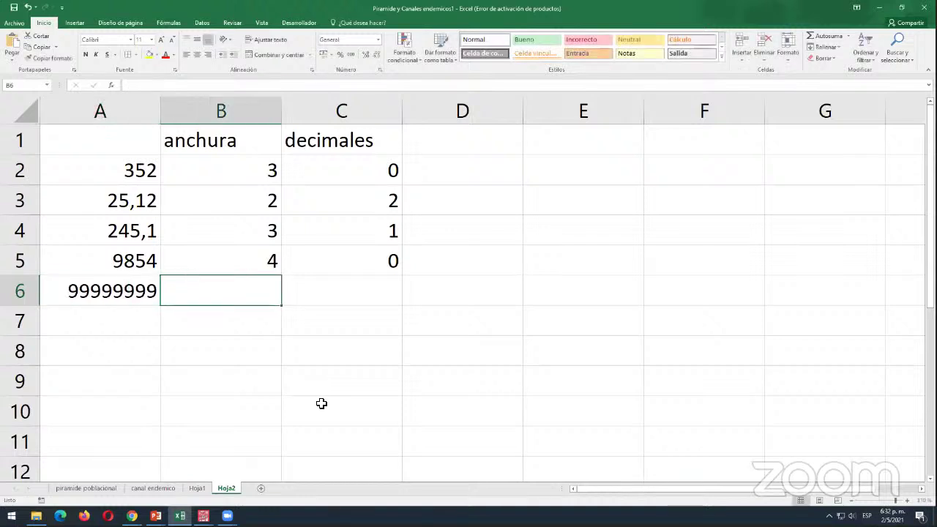
text(8)
key(Tab)
text(0)
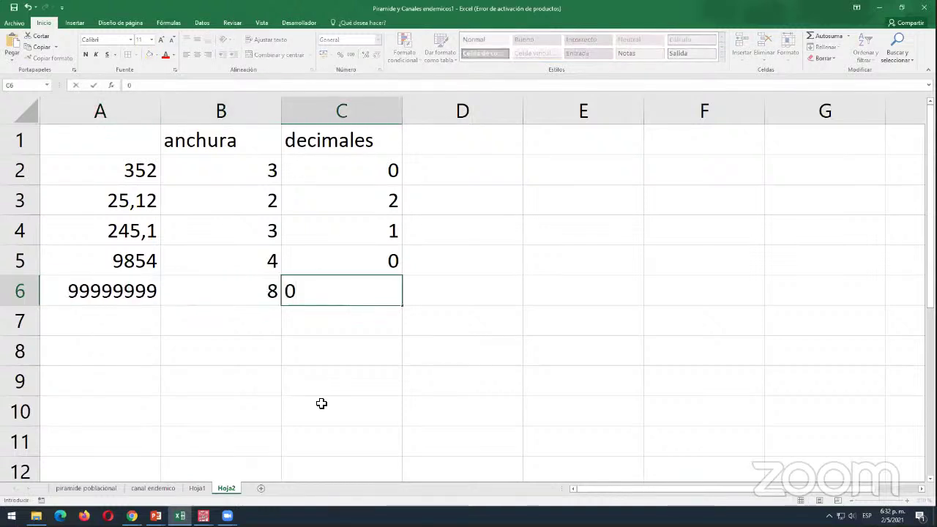
key(Return)
key(Up)
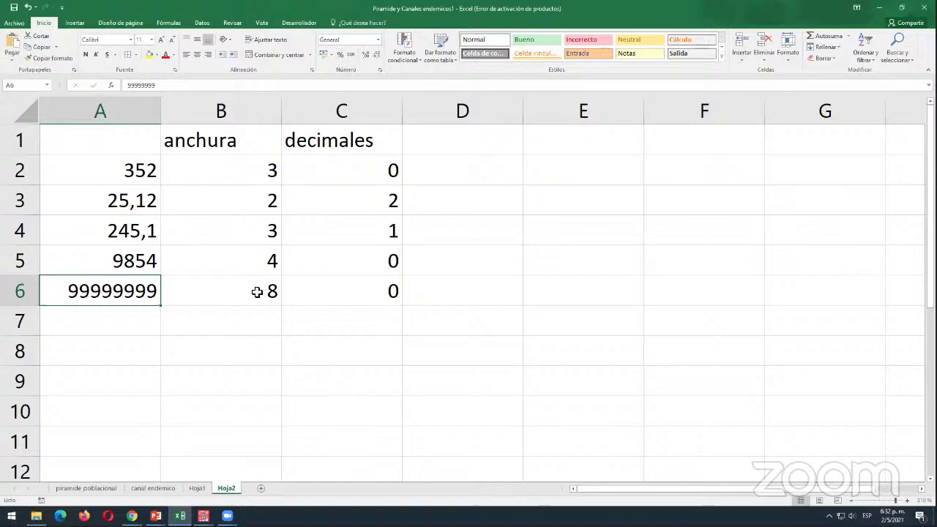
- Return to PASW Statistics and set the number of decimals of the edad variable to 0
key(alt+Tab)
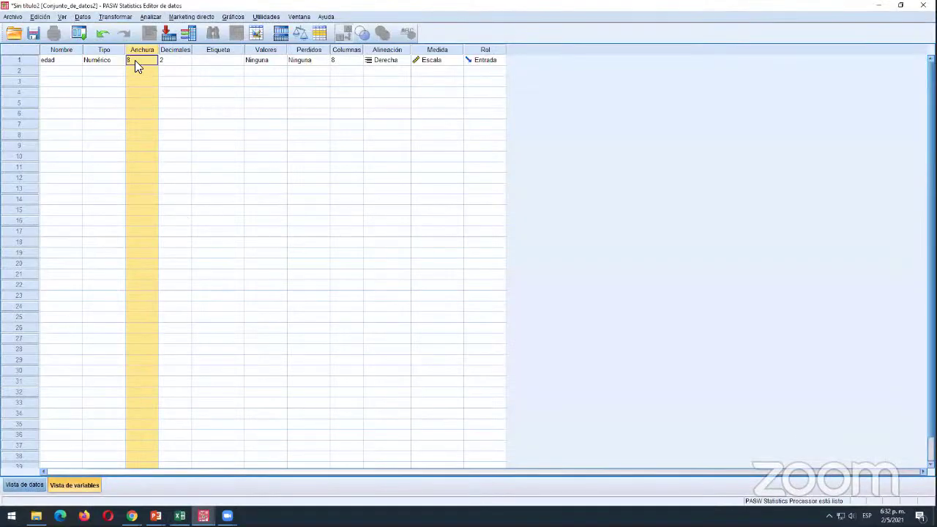
click(134, 62)
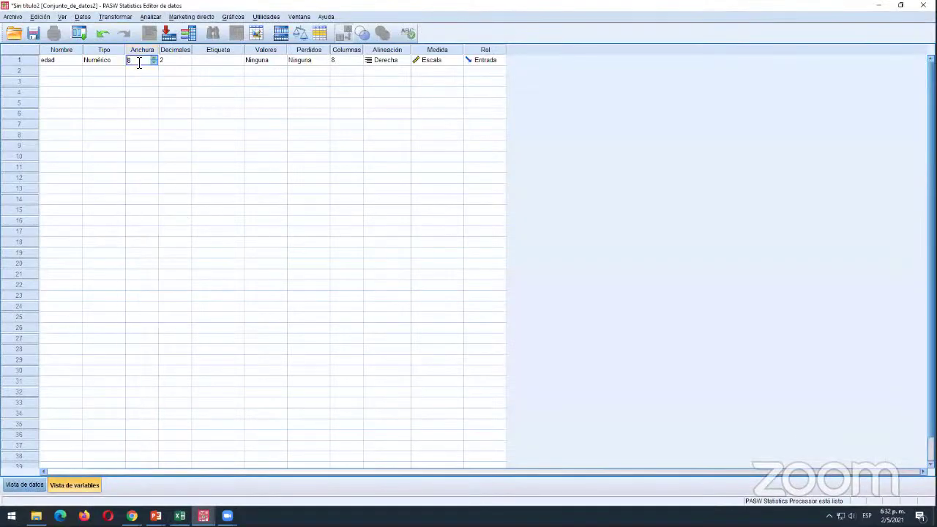
click(176, 63)
click(187, 62)
click(212, 63)
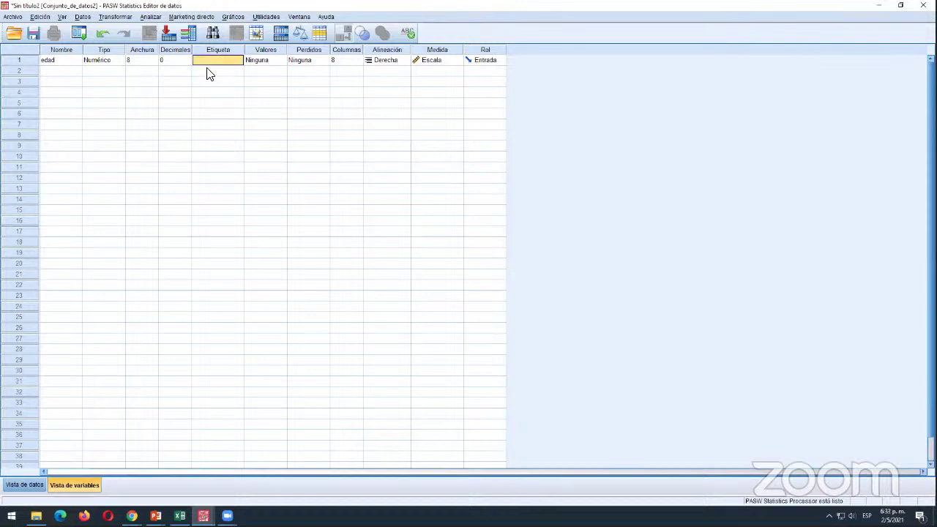
- Examine the Valores attribute of the edad variable and the empty second variable row
click(208, 71)
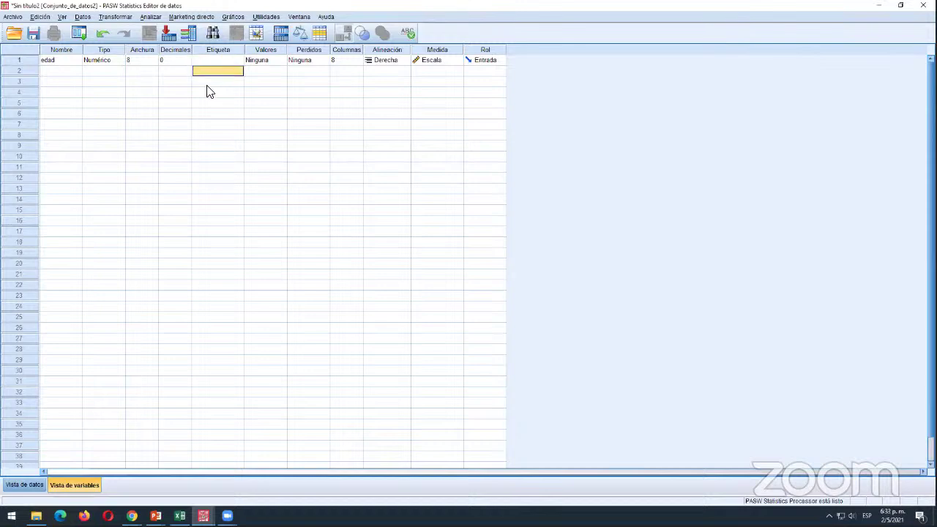
click(61, 73)
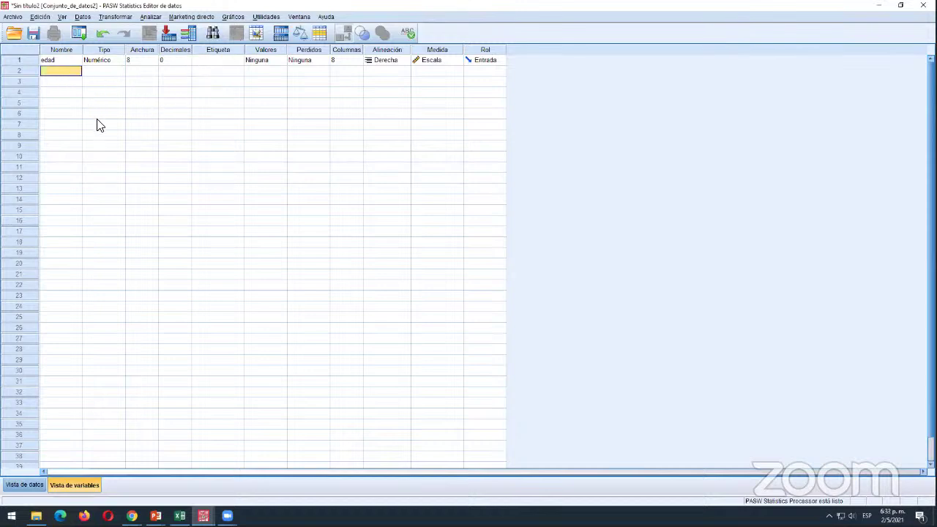
click(260, 51)
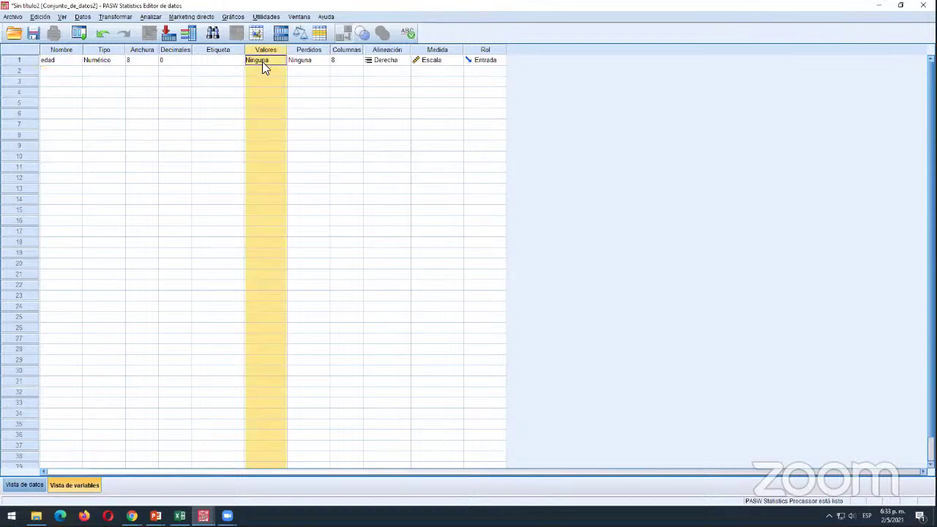
click(68, 71)
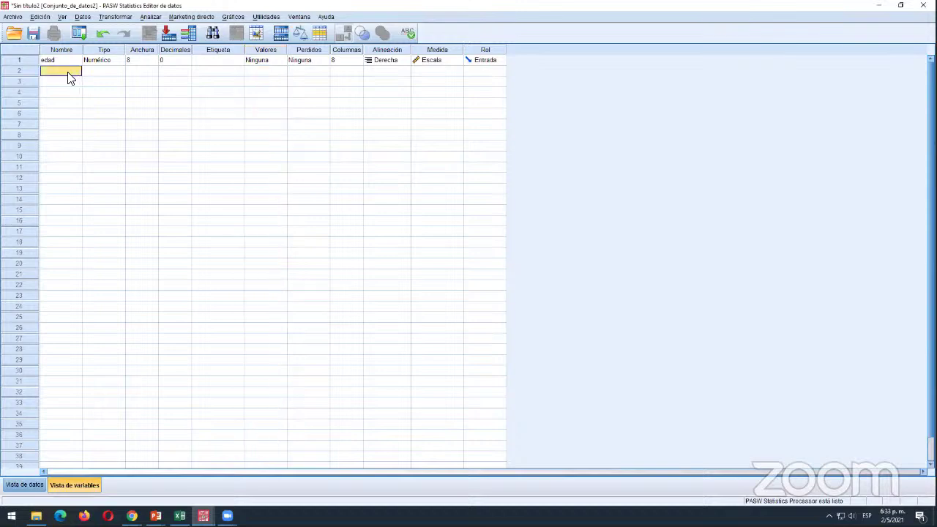
click(29, 72)
click(32, 60)
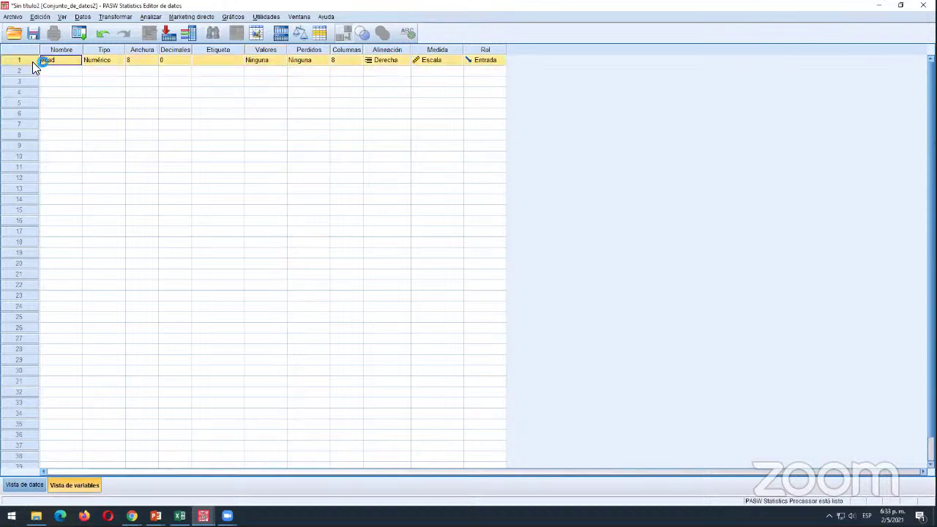
click(278, 51)
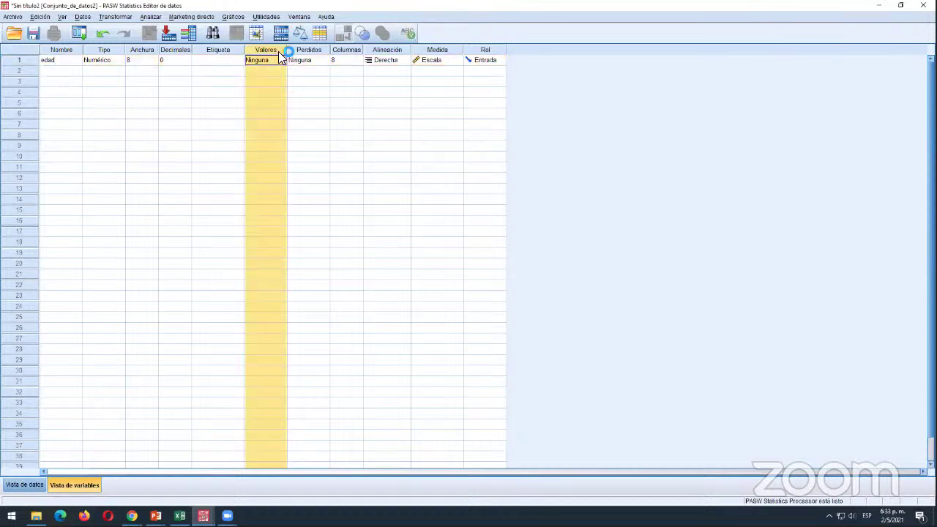
click(22, 70)
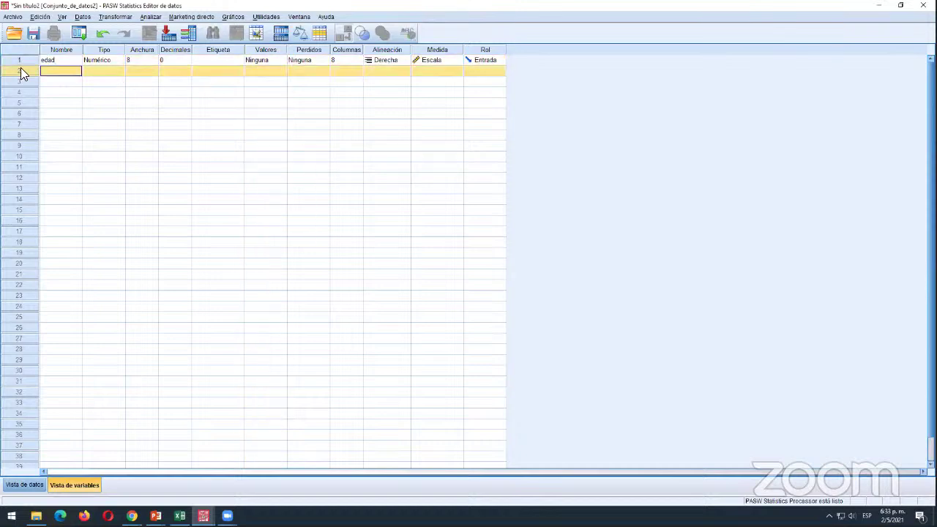
click(267, 50)
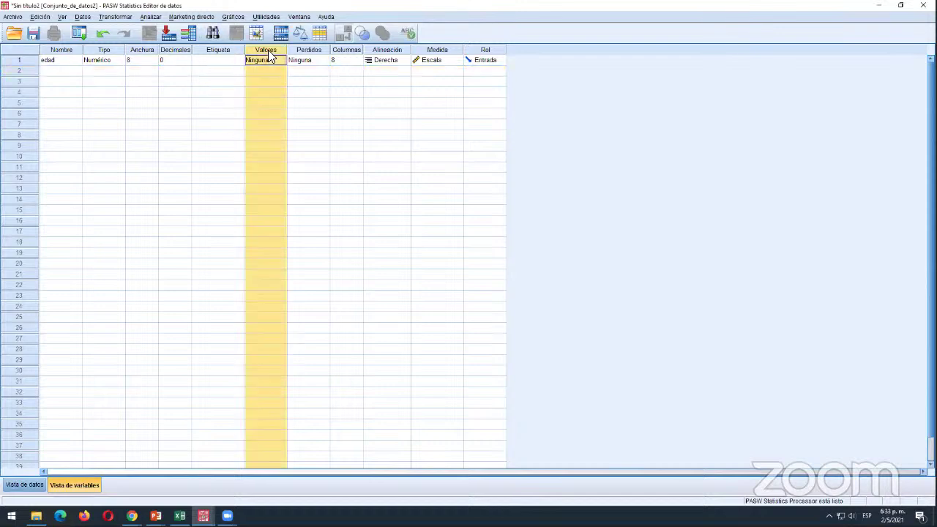
click(64, 71)
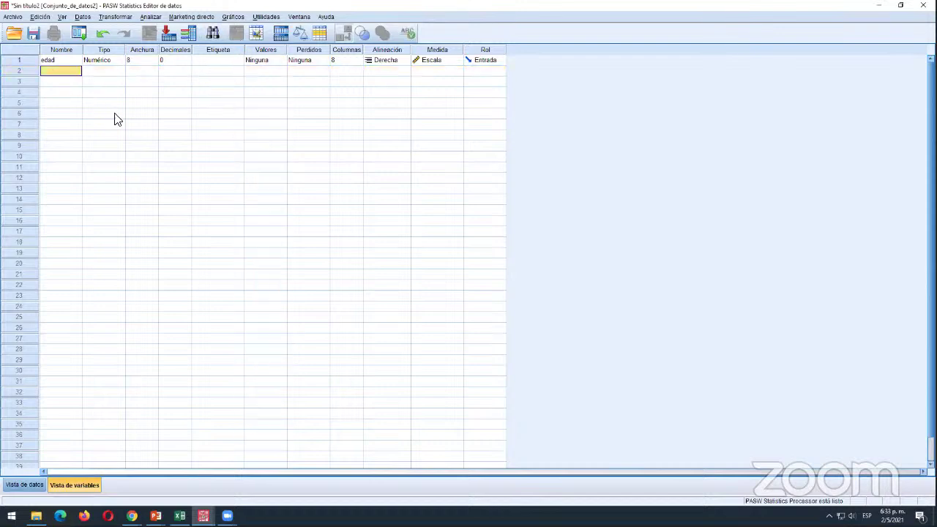
- Add a second variable named sexo and set its type to Cadena
text(sexo)
key(Return)
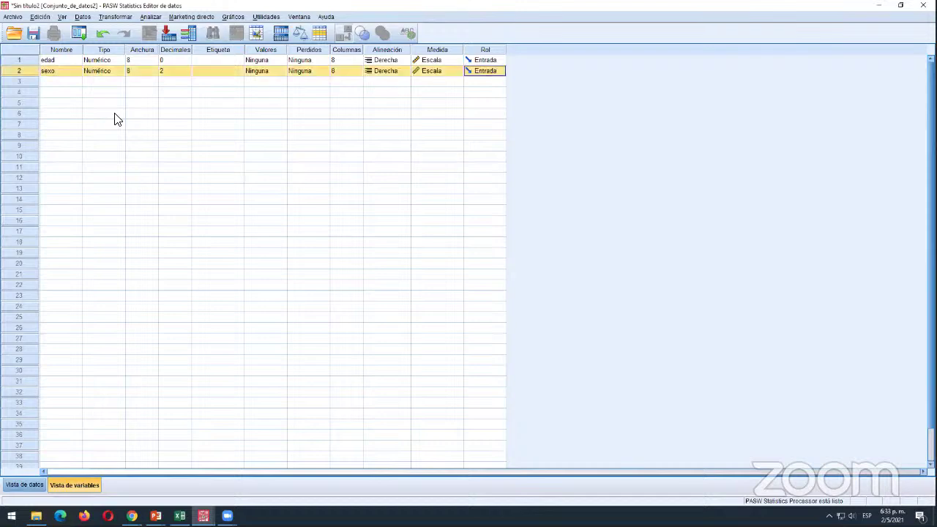
click(120, 71)
click(120, 72)
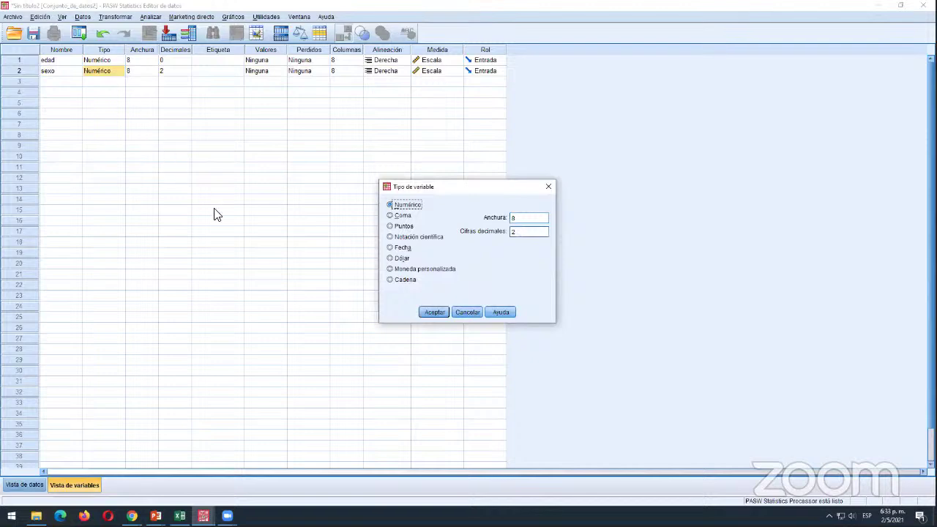
click(407, 281)
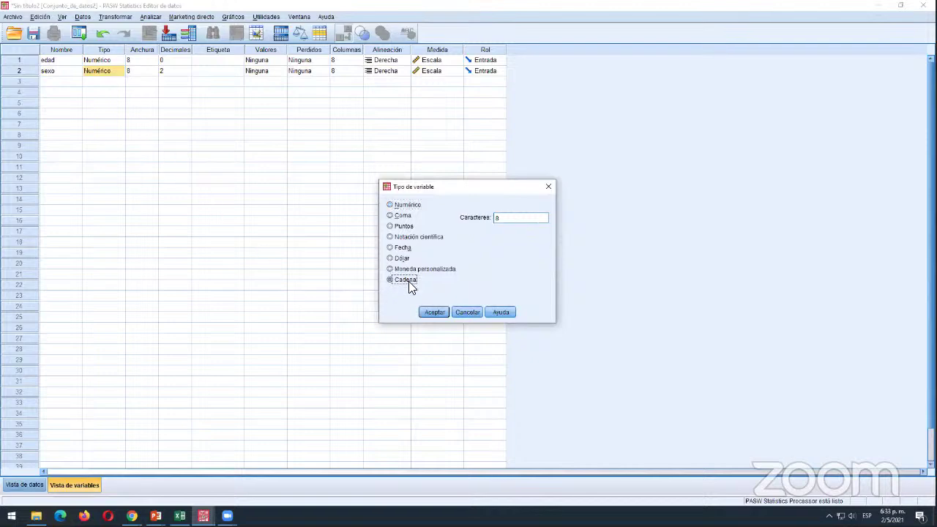
click(433, 312)
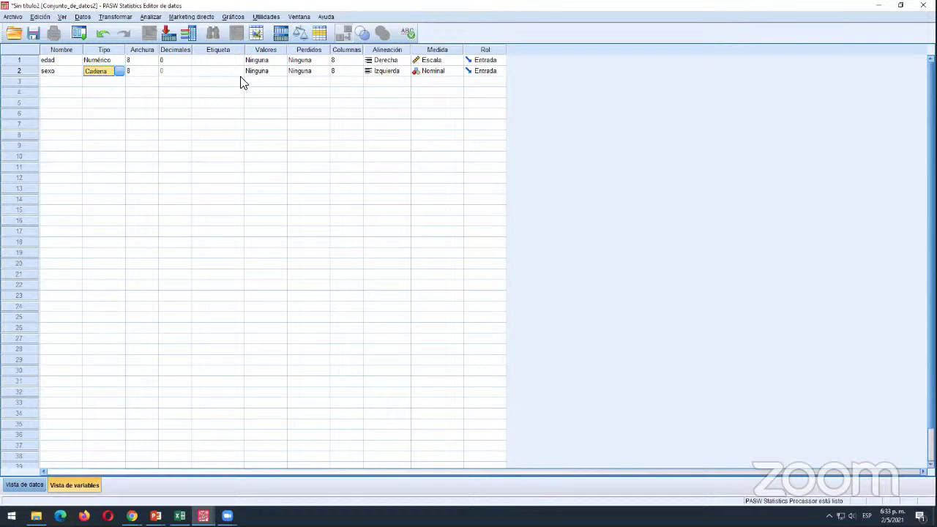
click(270, 72)
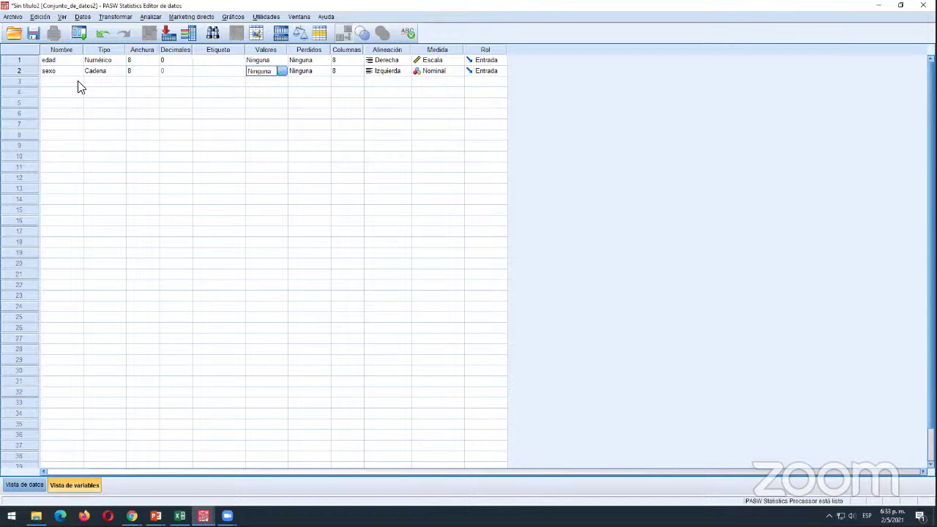
click(53, 73)
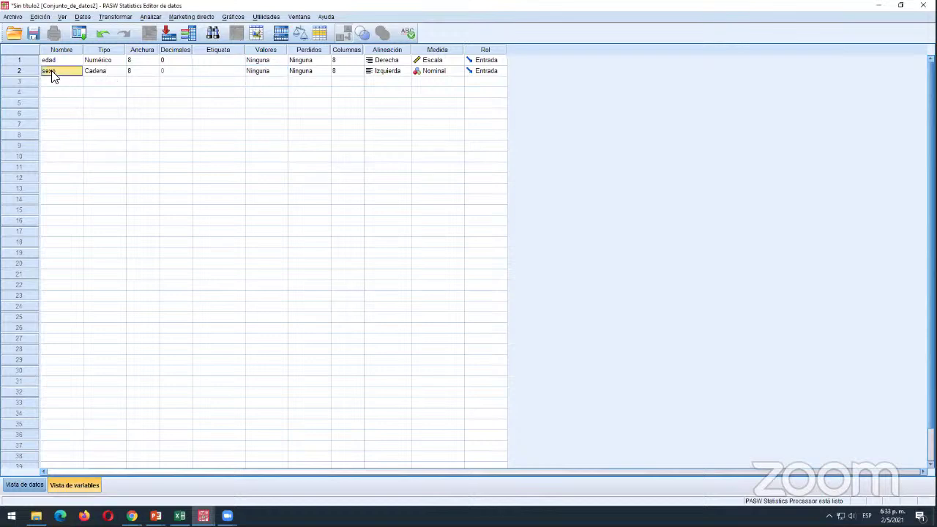
- Switch to the Excel sheet and enter the headings sexo in E1 and categorias in F1
key(alt+Tab)
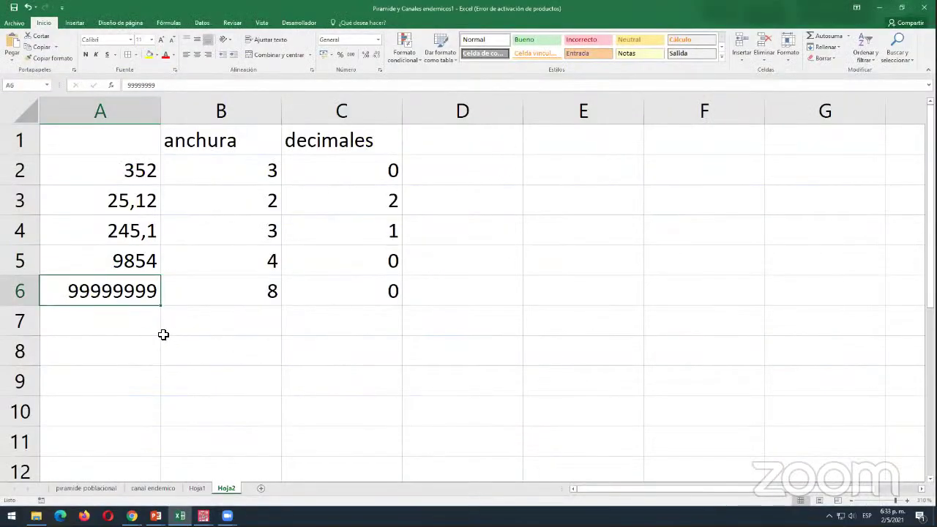
click(548, 146)
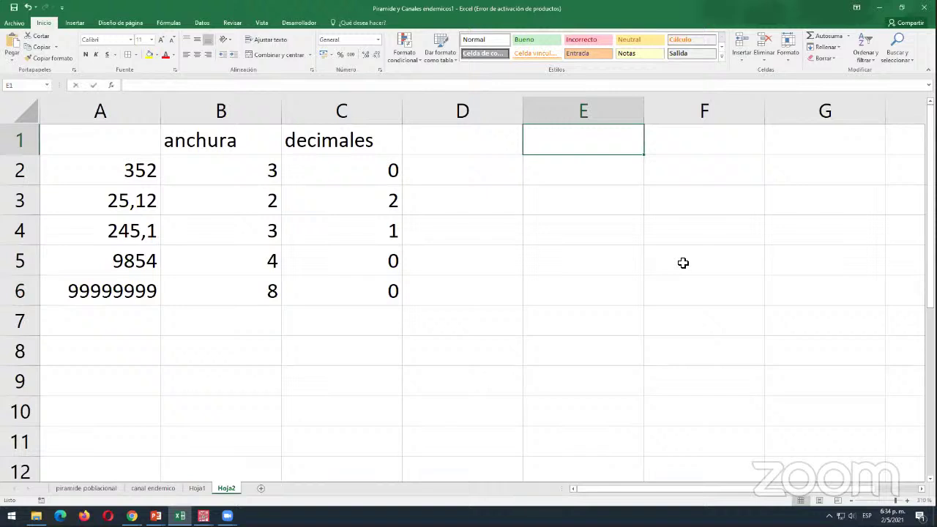
text(sexo)
key(Return)
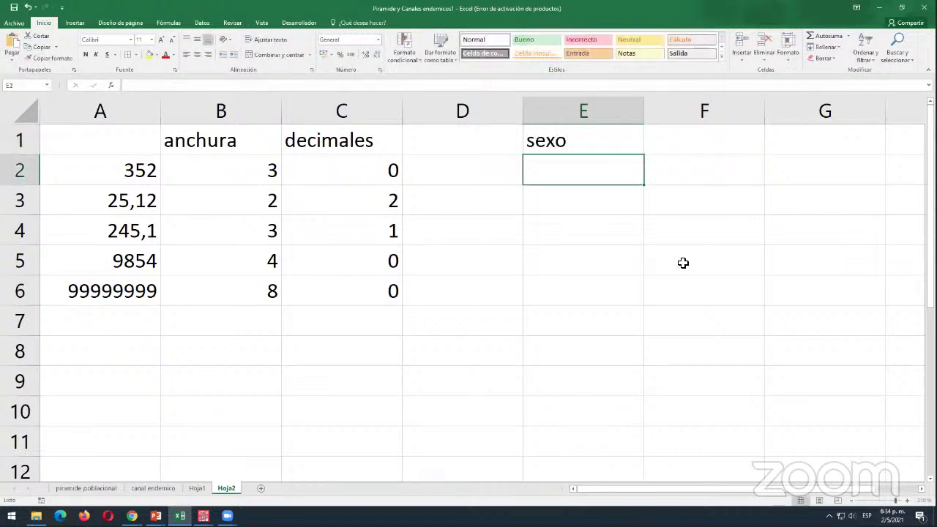
key(Up)
key(Right)
text(cate)
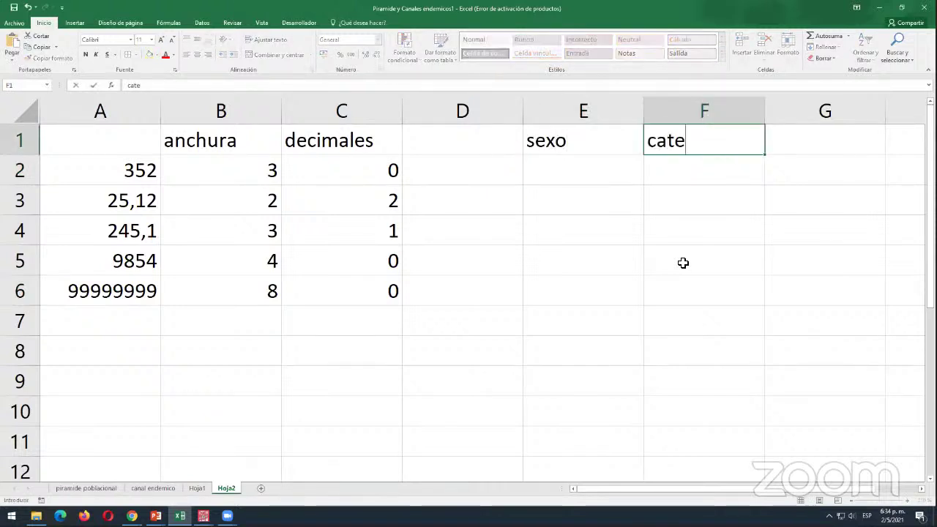
text(gorias)
key(Return)
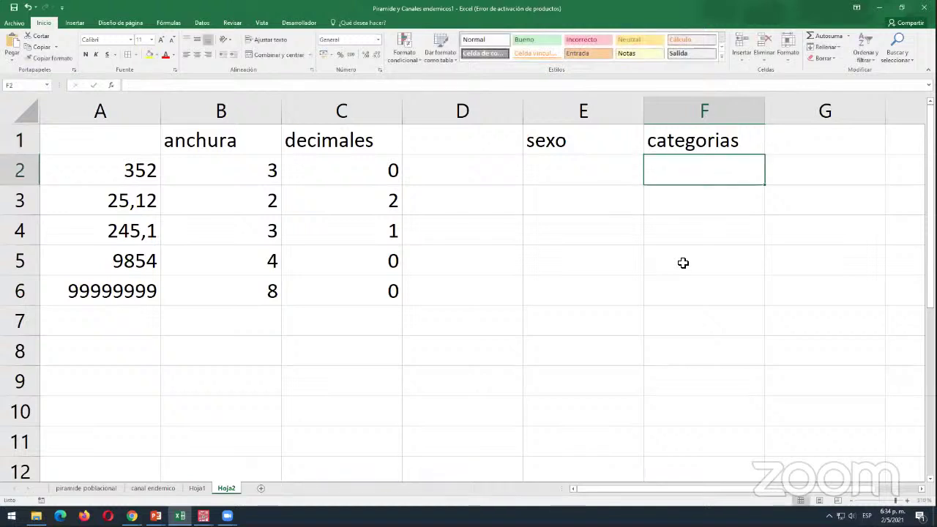
- List masculino in F2 and femenino in F3 under the categorias heading
text(masculino)
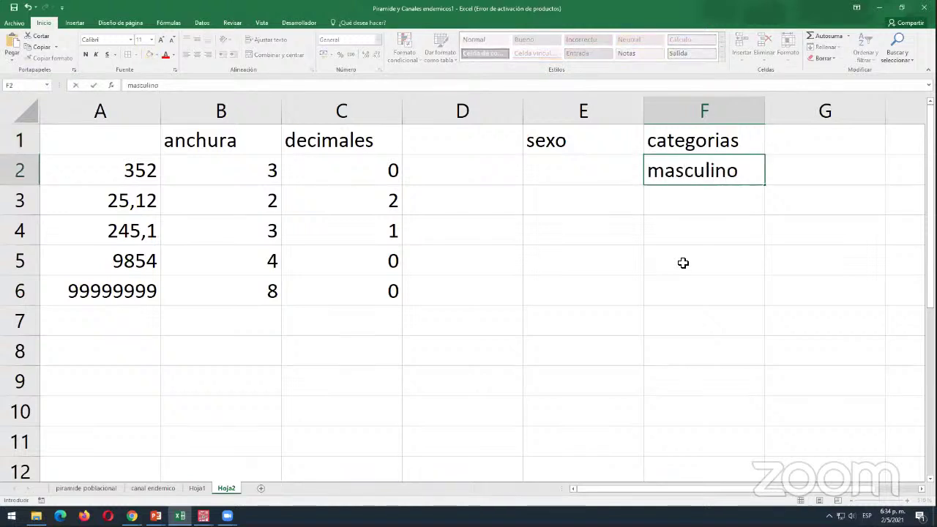
key(Return)
text(femenino)
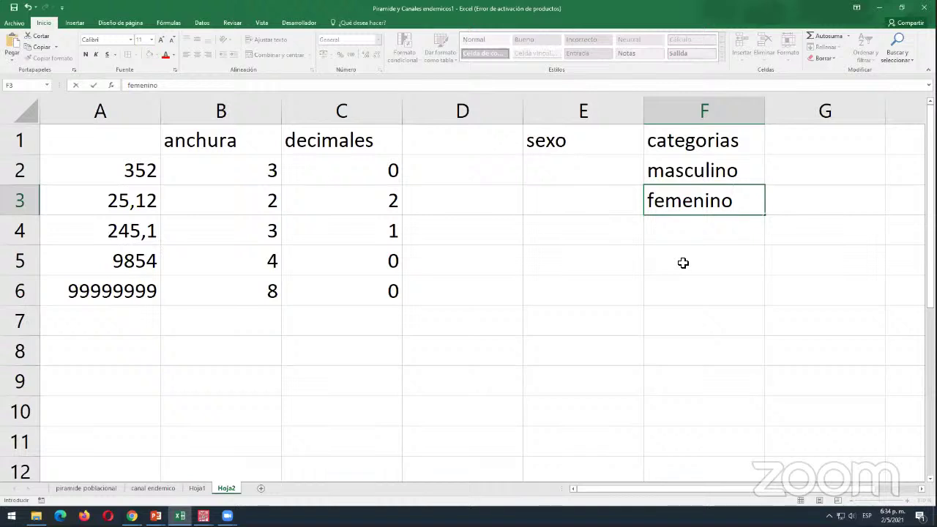
- Merge and center E1:E3 with middle vertical alignment for sexo, and apply borders to all cells of E1:F3
key(Up)
key(Up)
key(Left)
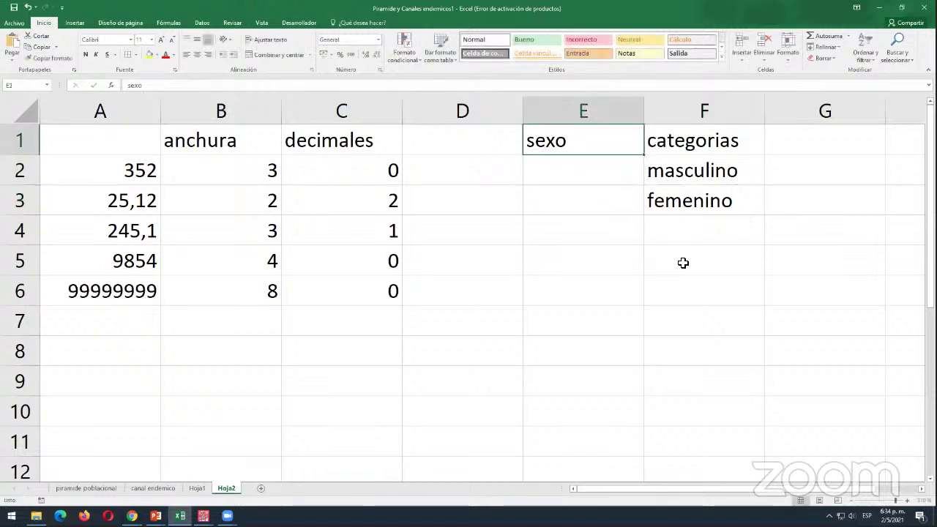
key(shift+Down)
key(shift+Down)
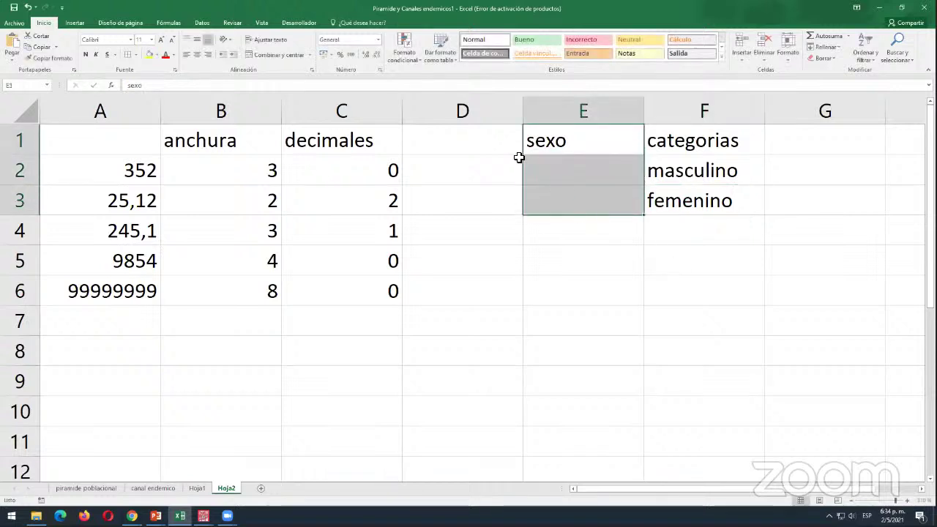
click(266, 55)
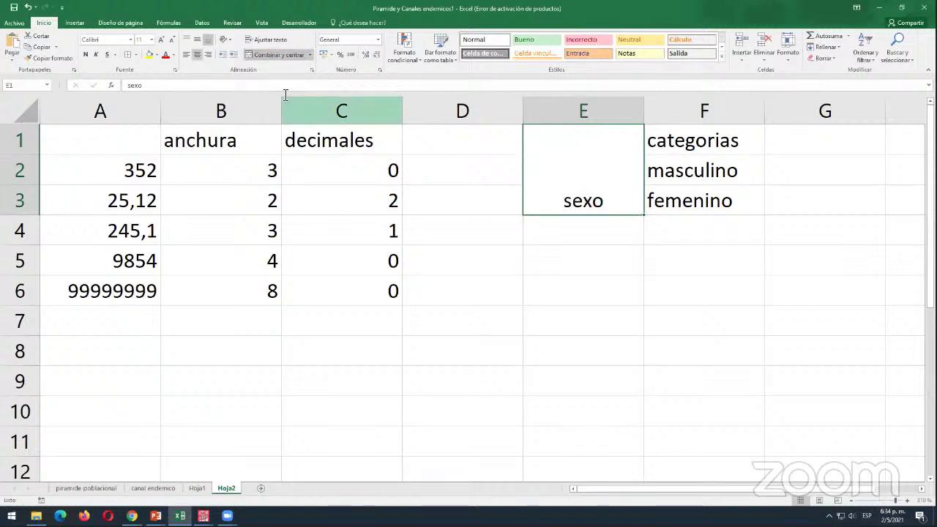
click(198, 41)
click(634, 255)
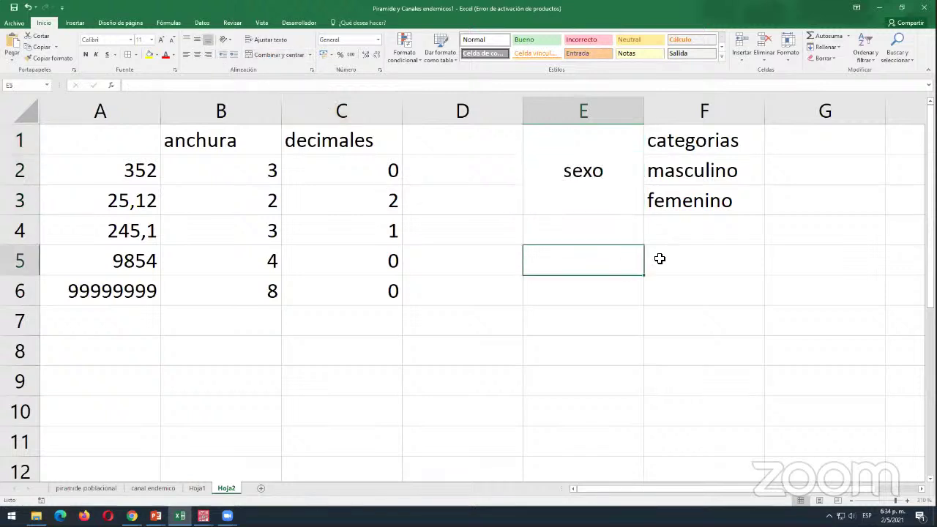
drag(600, 144, 646, 156)
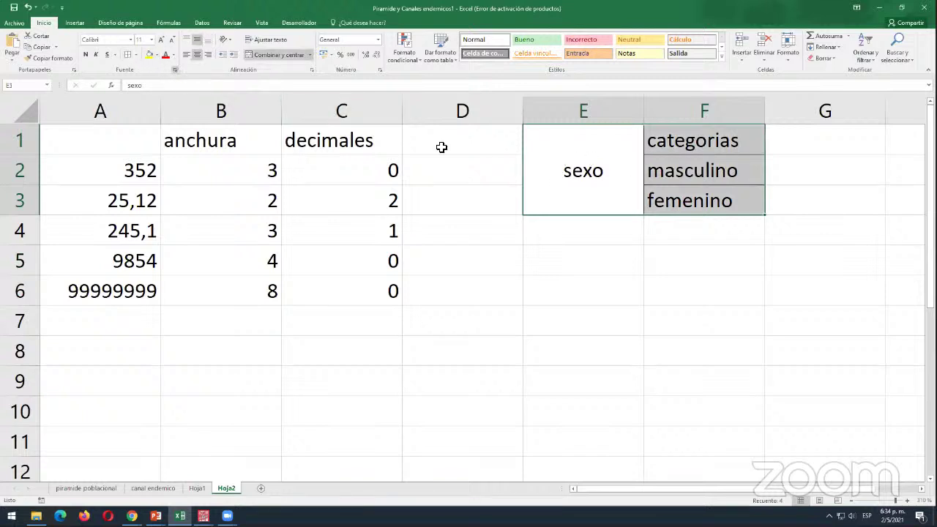
- Examine the sexo cell and its categories masculino and femenino in the bordered table
click(601, 176)
drag(665, 175, 673, 189)
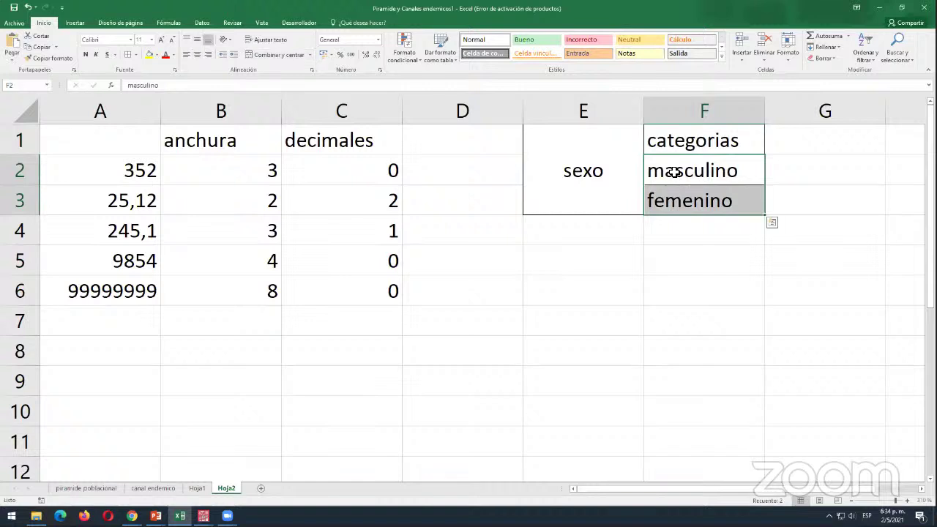
click(673, 171)
click(676, 200)
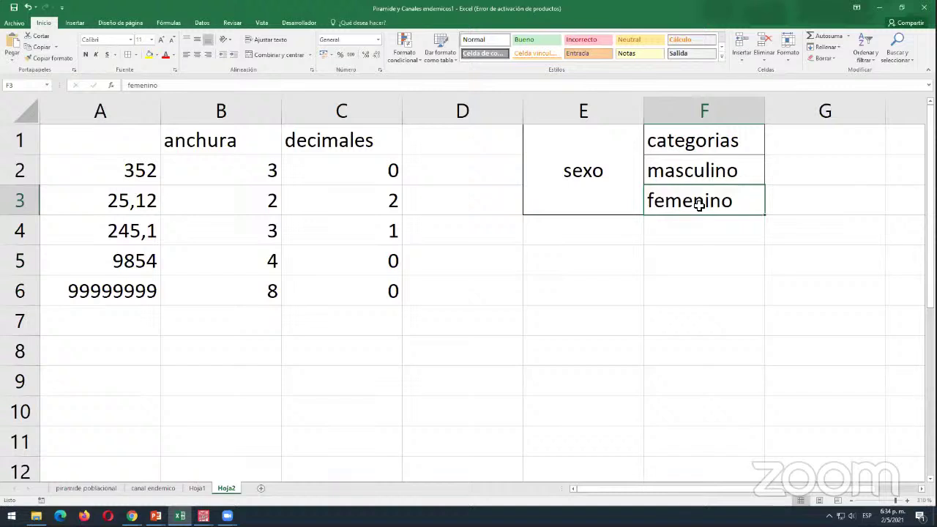
click(590, 177)
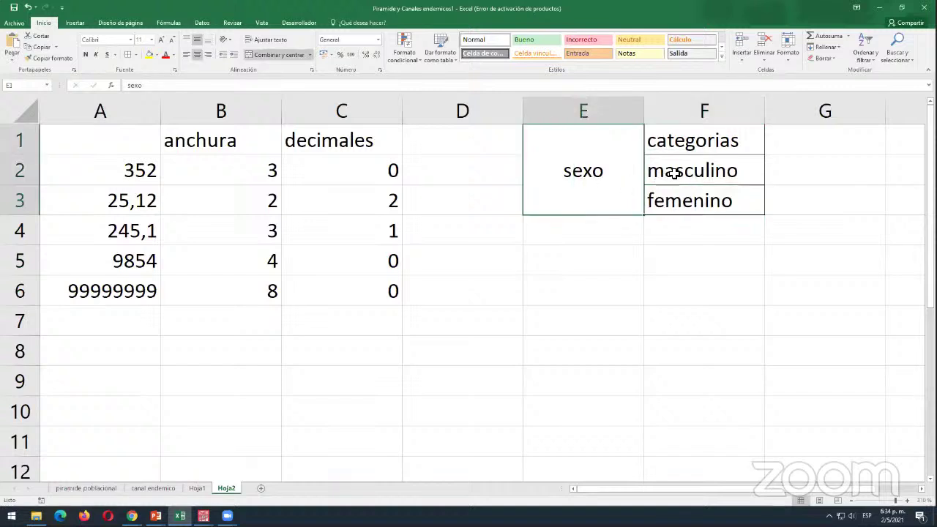
drag(673, 178, 685, 199)
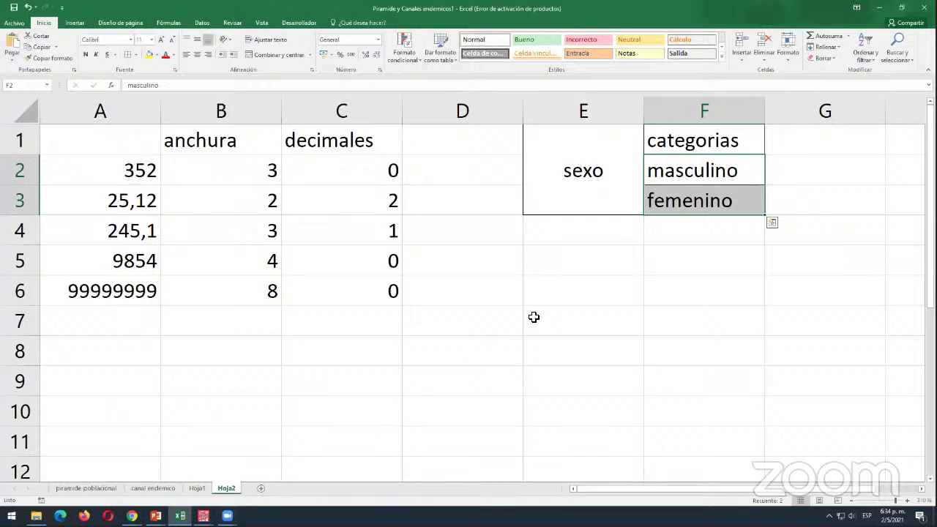
click(585, 176)
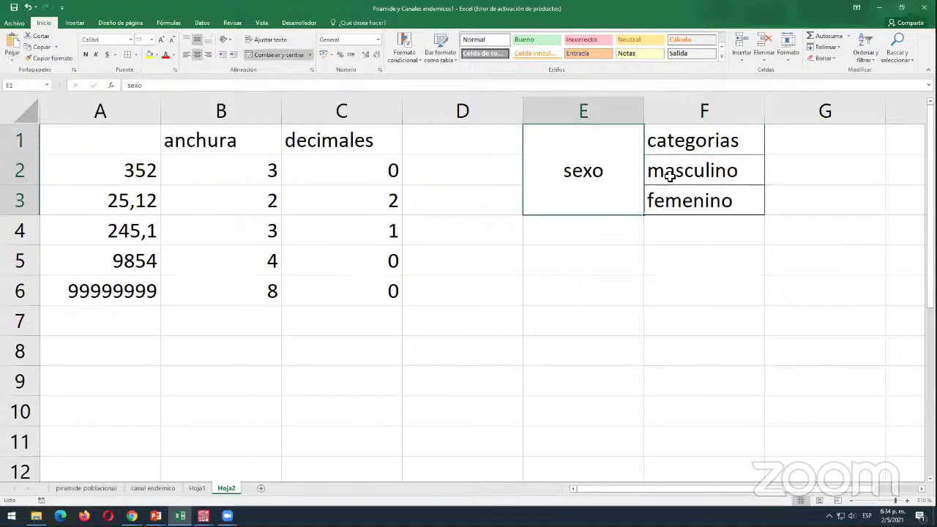
drag(678, 176, 669, 340)
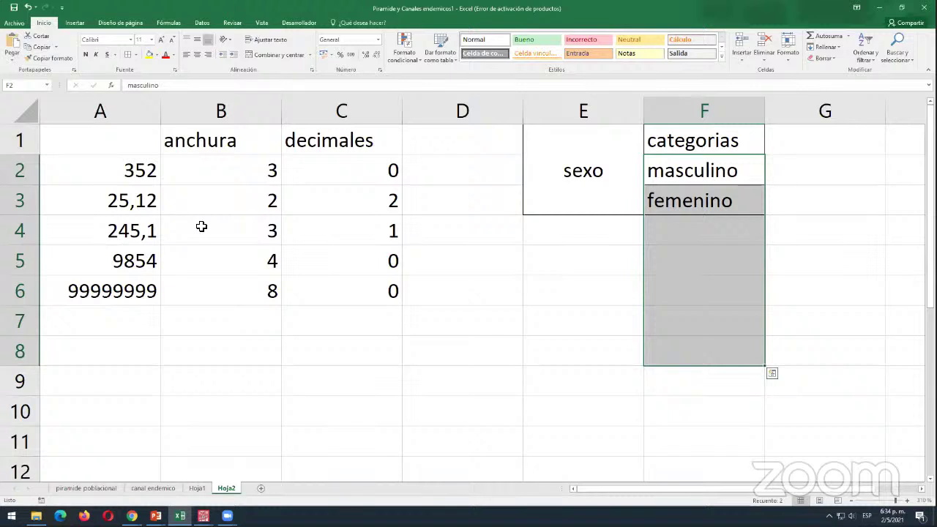
click(652, 201)
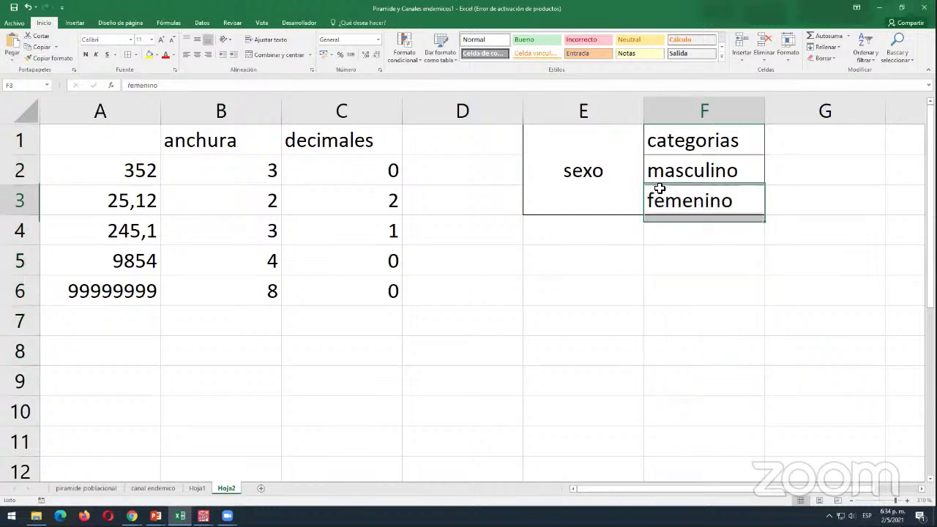
click(594, 172)
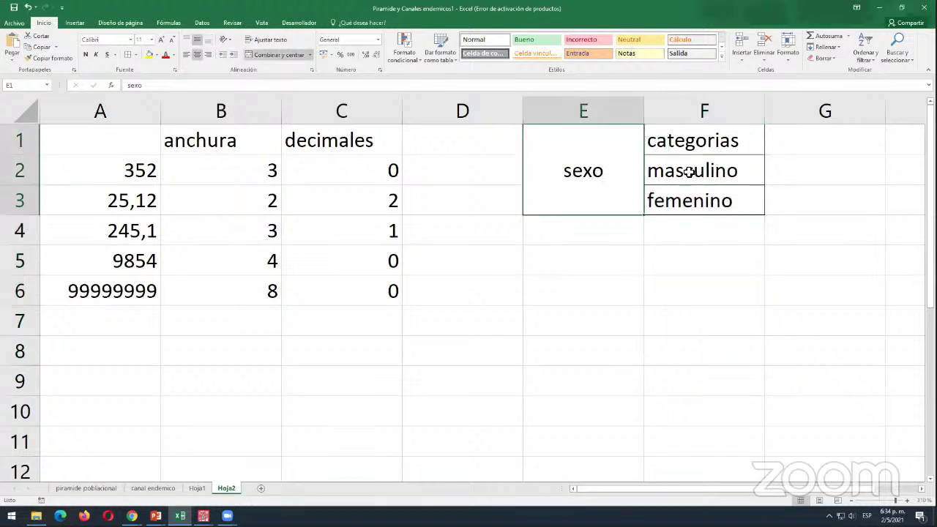
drag(683, 178, 690, 204)
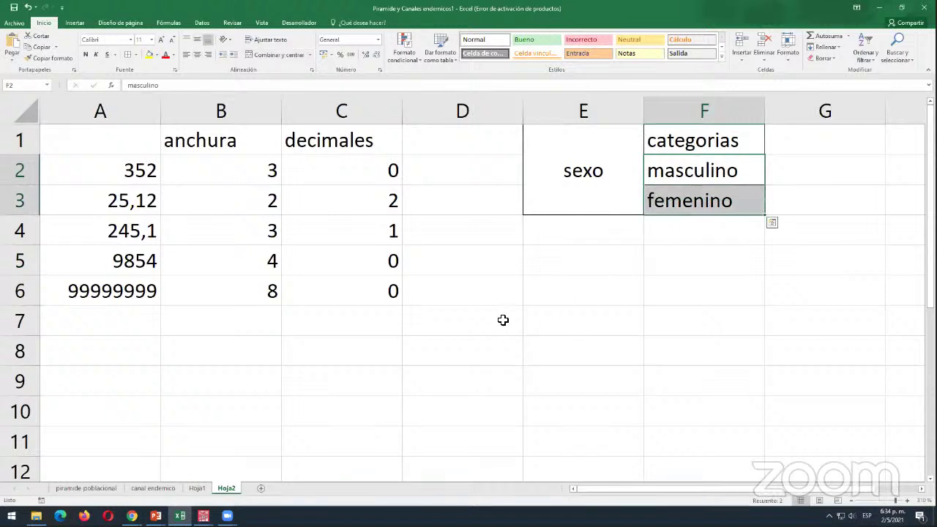
click(774, 183)
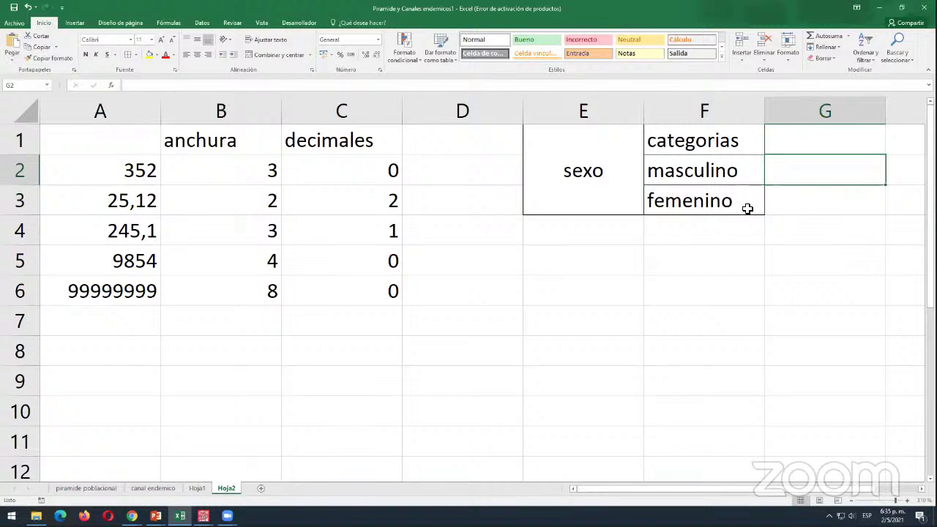
- Insert the code "1.- " before masculino in cell F2
click(714, 175)
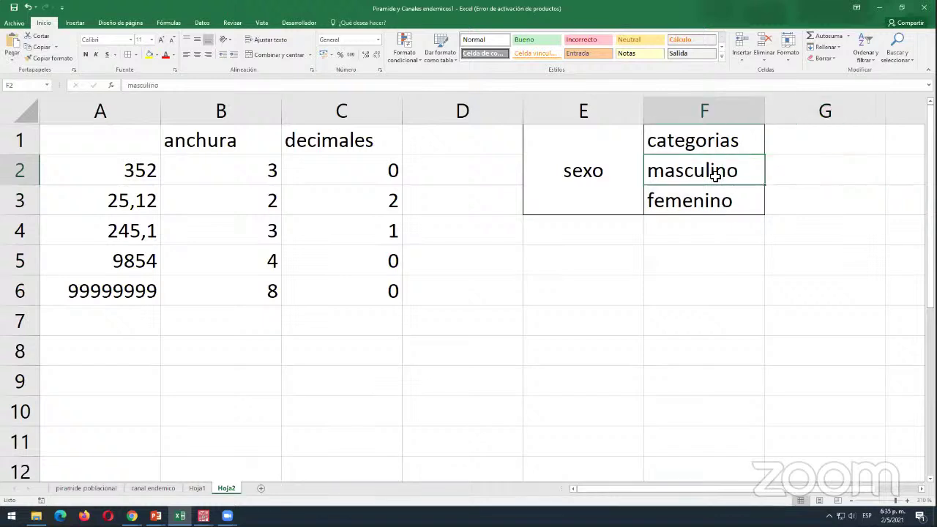
double_click(715, 175)
key(Home)
text(1.-)
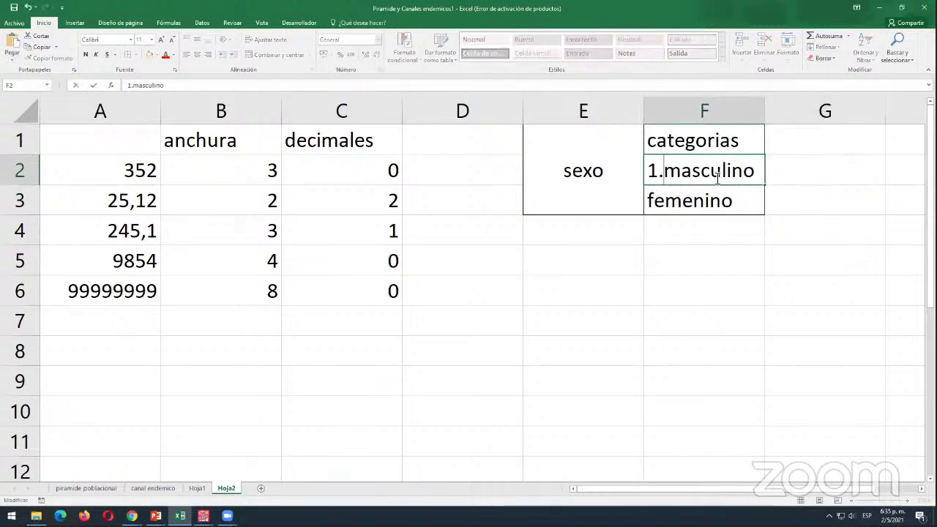
key(Return)
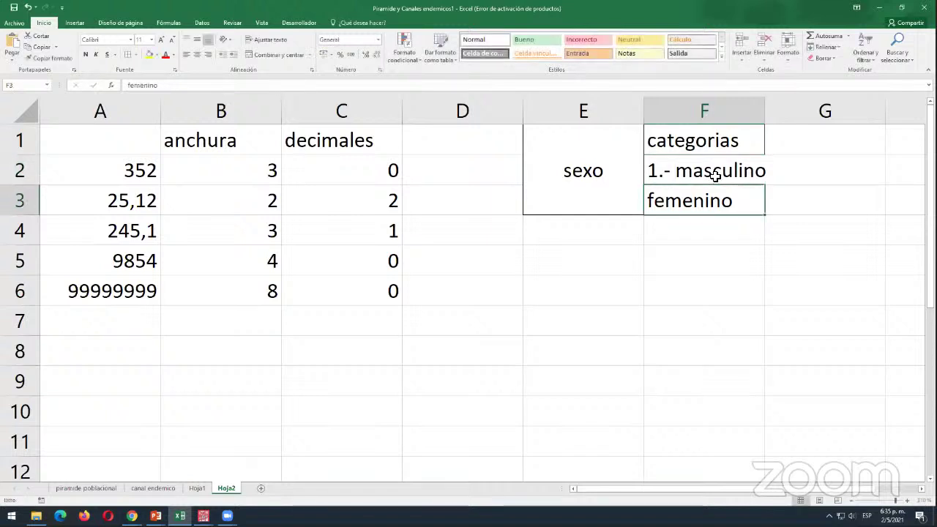
- Insert the code "2.- " before femenino in cell F3 and autofit the width of column F
key(F2)
key(Home)
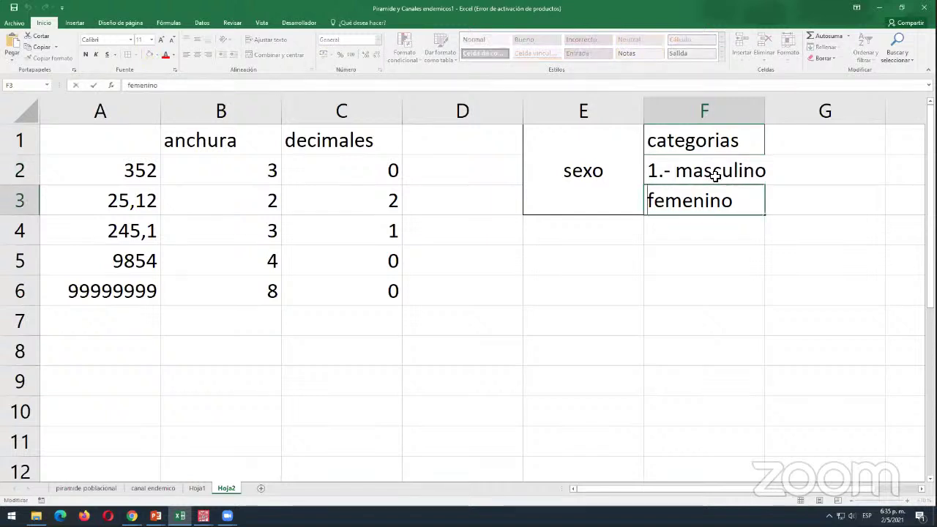
text(2.-)
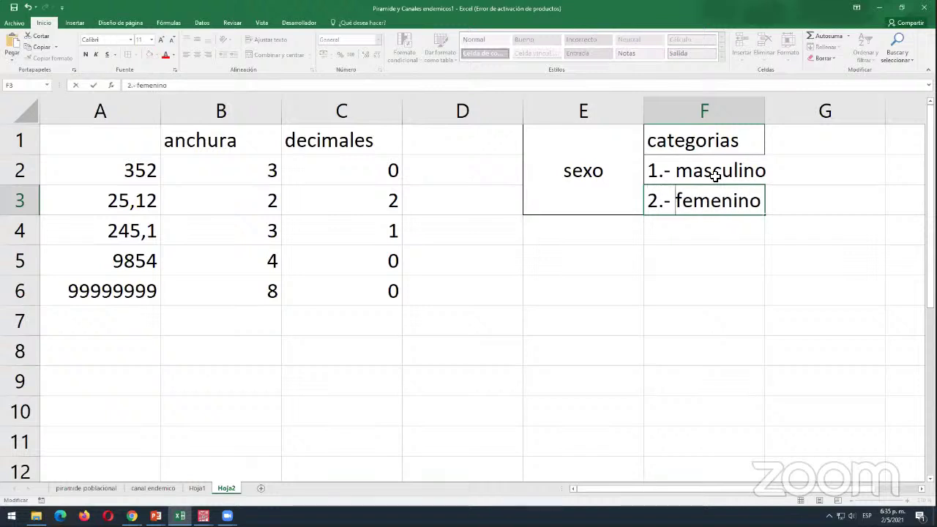
key(Return)
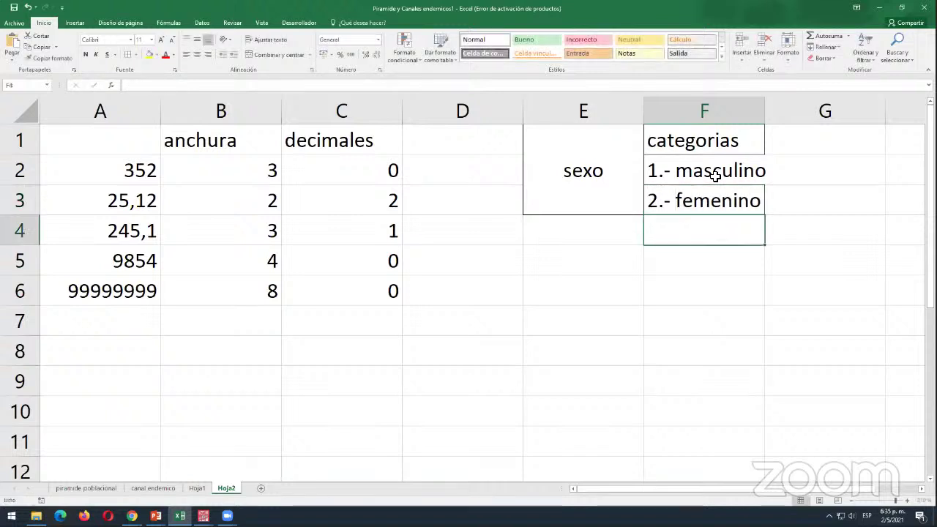
double_click(764, 110)
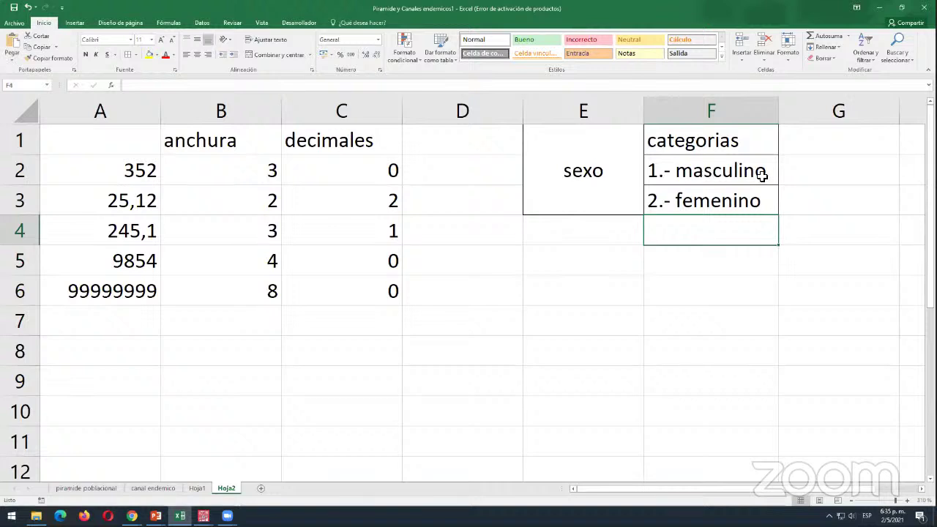
- Switch to PASW Statistics and add the value label 1 = Masculino to the sexo variable
click(666, 204)
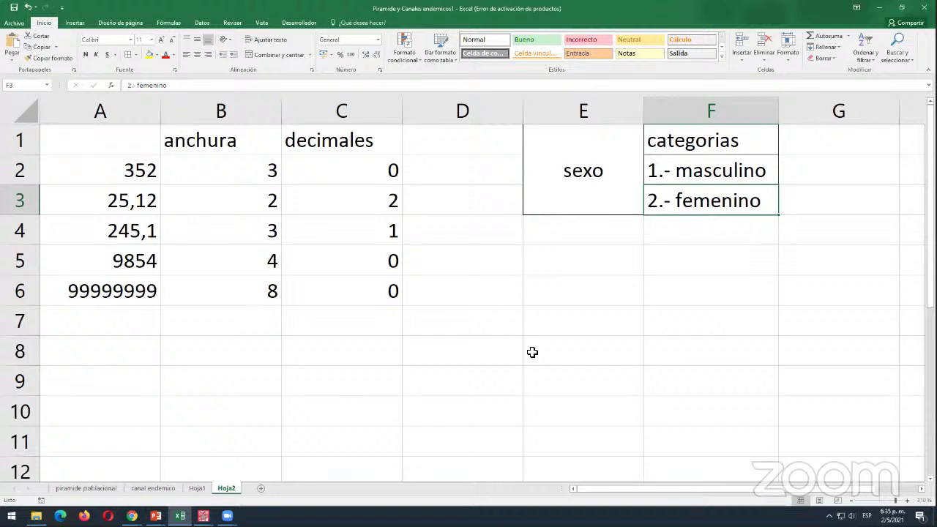
key(alt+Tab)
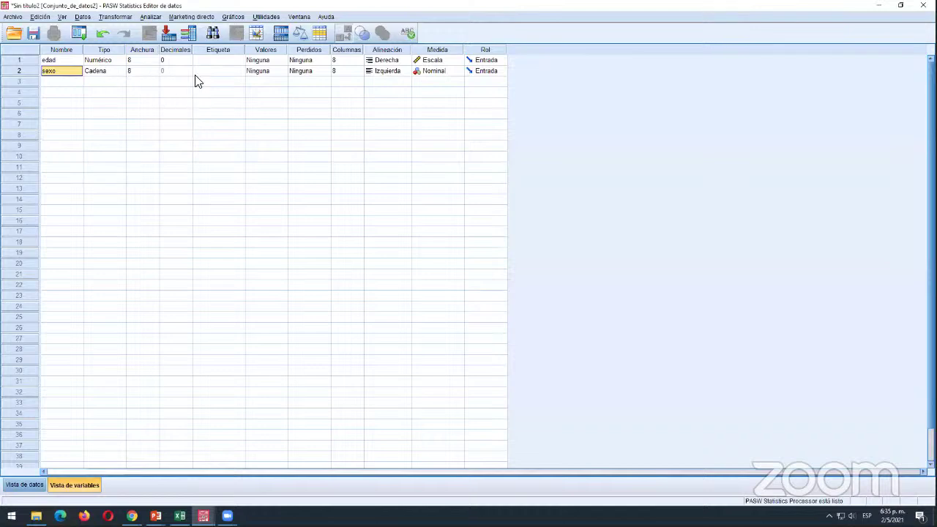
click(264, 49)
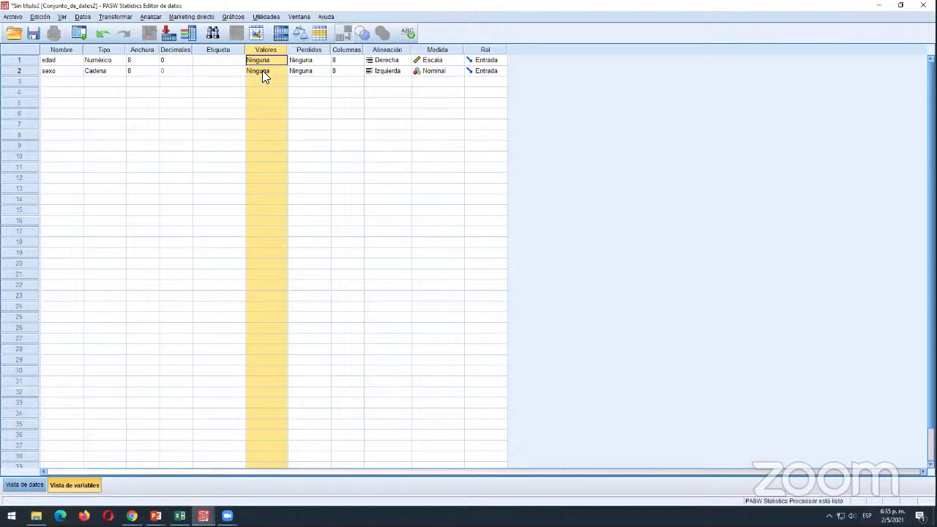
click(262, 70)
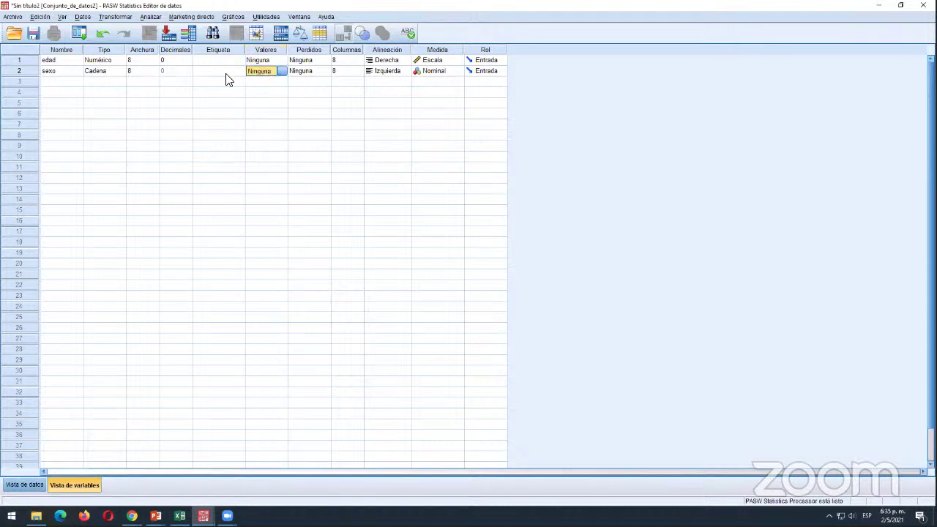
click(281, 70)
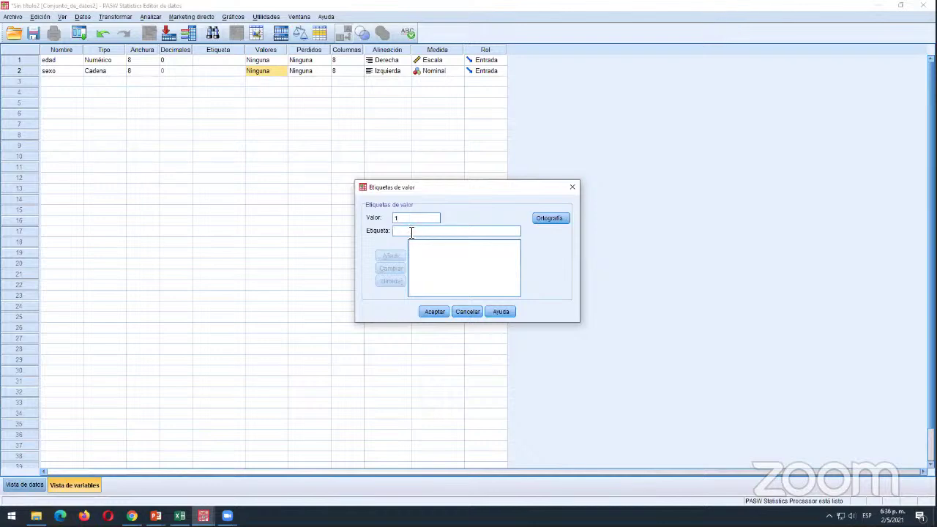
click(411, 232)
text(Masculino)
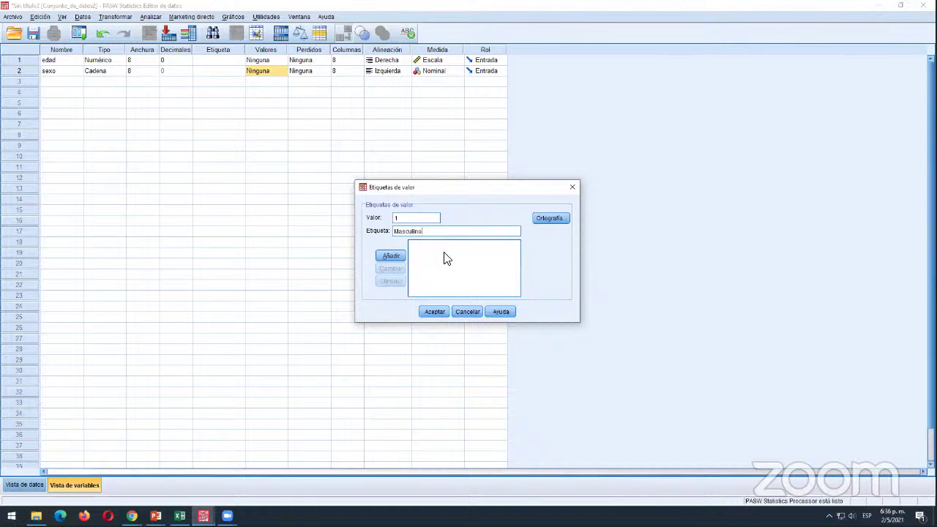
click(391, 256)
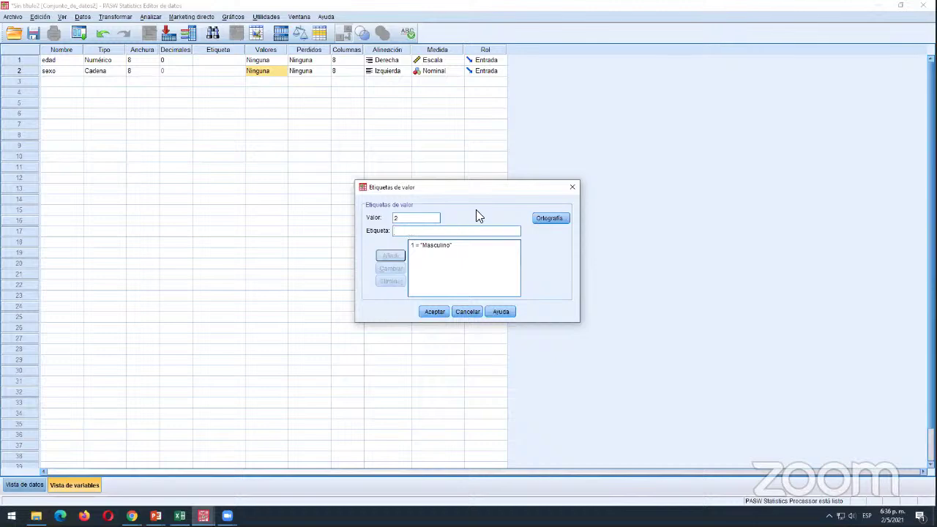
- Try to label value 2 of sexo as Femenino and accept the value labels
key(Tab)
text(Femenino)
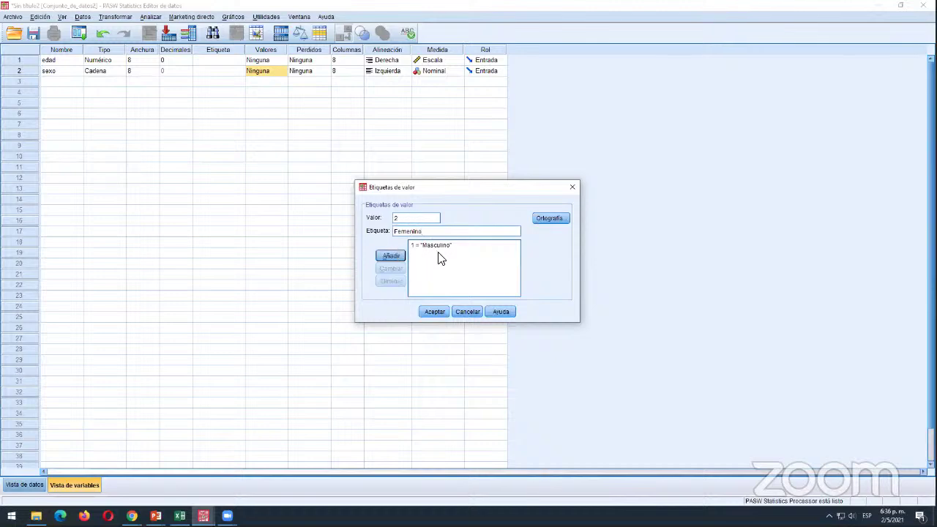
drag(425, 231, 393, 231)
double_click(395, 218)
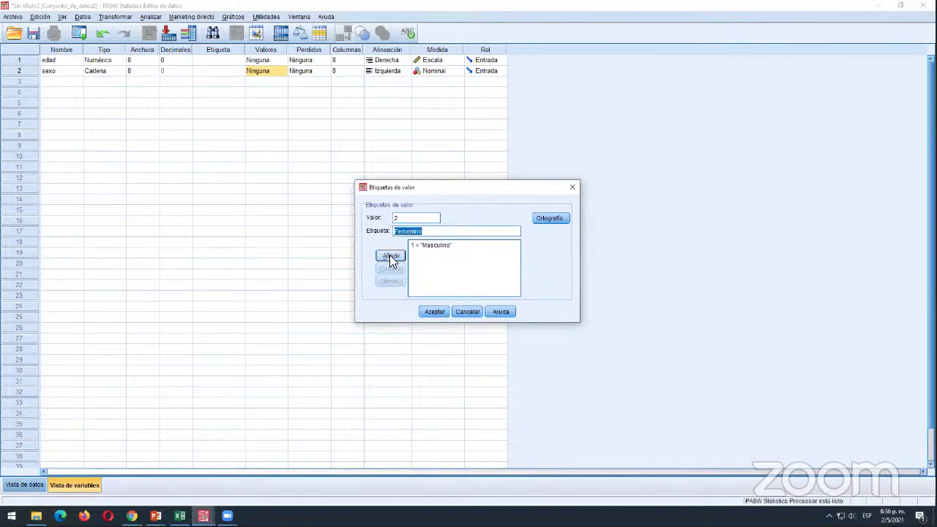
click(432, 312)
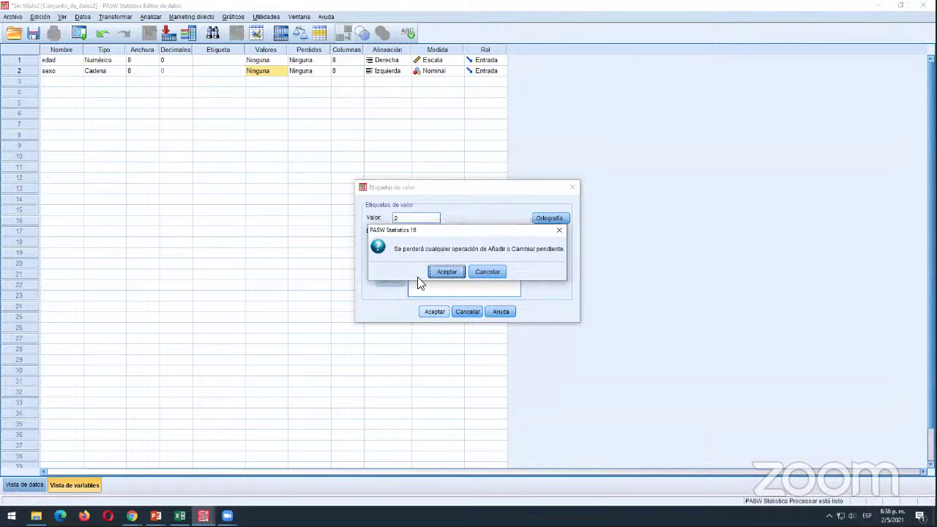
click(446, 272)
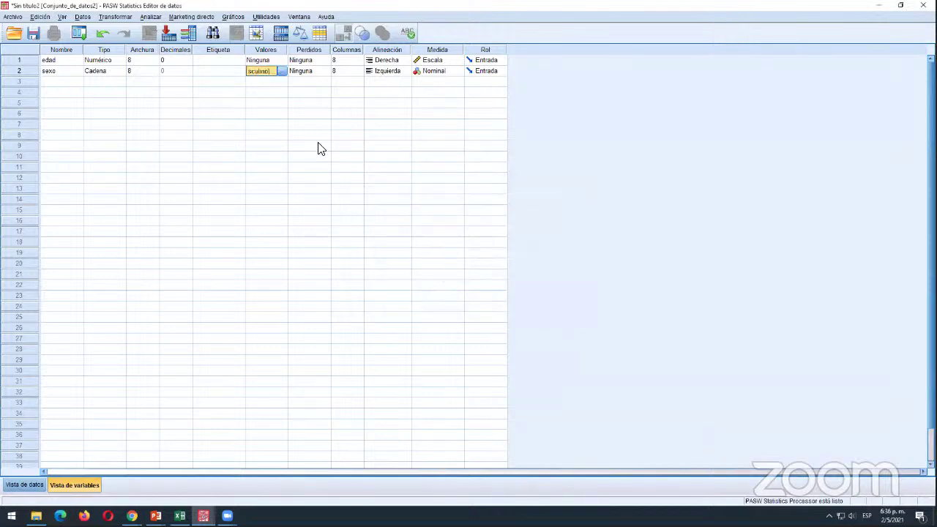
- Reopen the value labels of sexo and add 2 = Femenino to the list
click(267, 81)
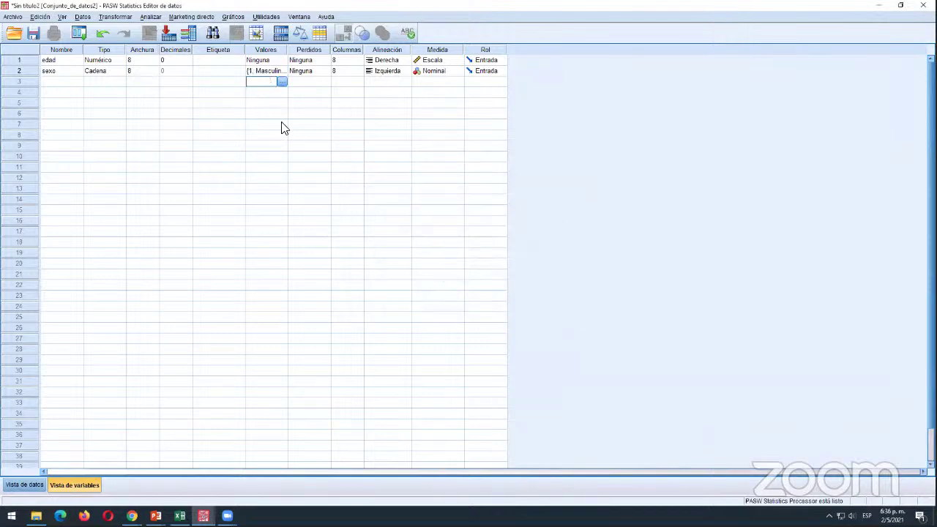
click(266, 73)
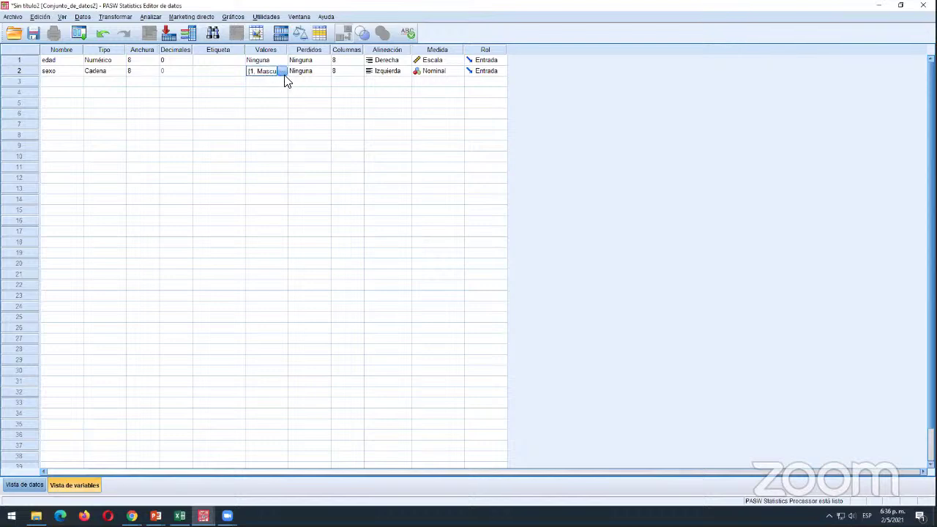
click(283, 72)
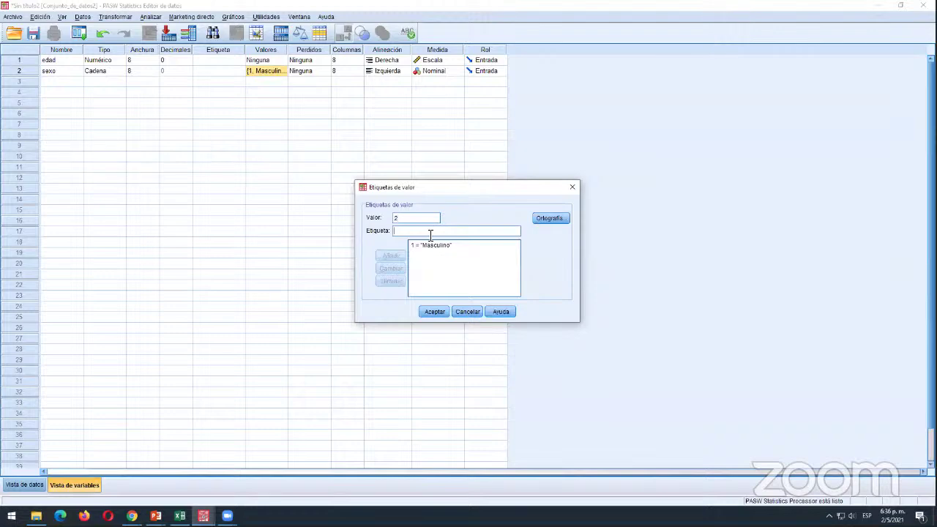
text(Femenino)
click(393, 256)
- Review the Masculino and Femenino entries in the label list and accept the value labels for sexo
click(441, 246)
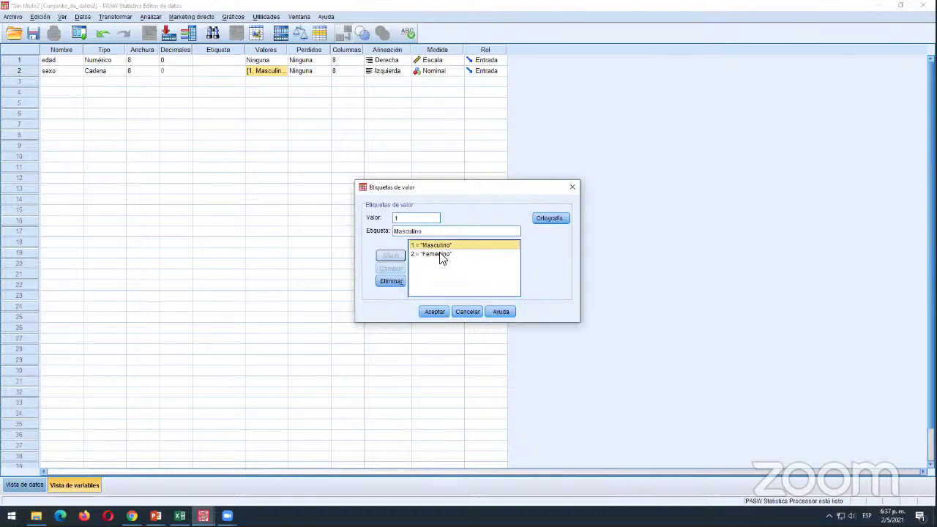
click(441, 256)
click(441, 245)
click(436, 255)
click(439, 244)
click(439, 255)
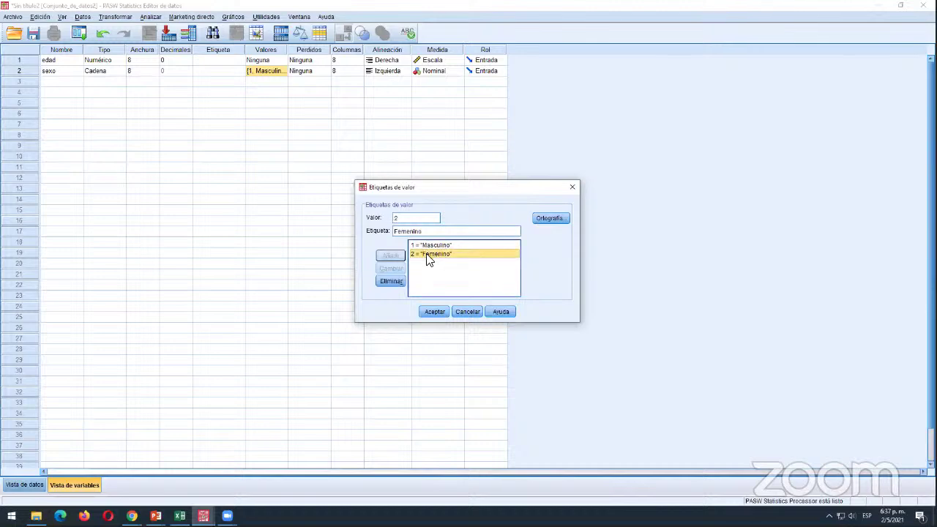
click(434, 312)
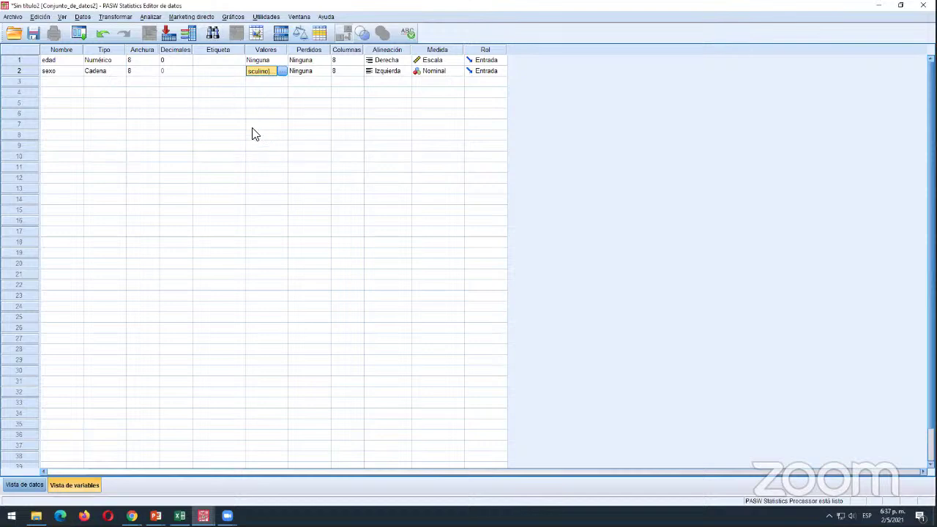
- Switch to Excel and enter "nivel de estudio" in cell E5 with a line break before estudio
click(65, 82)
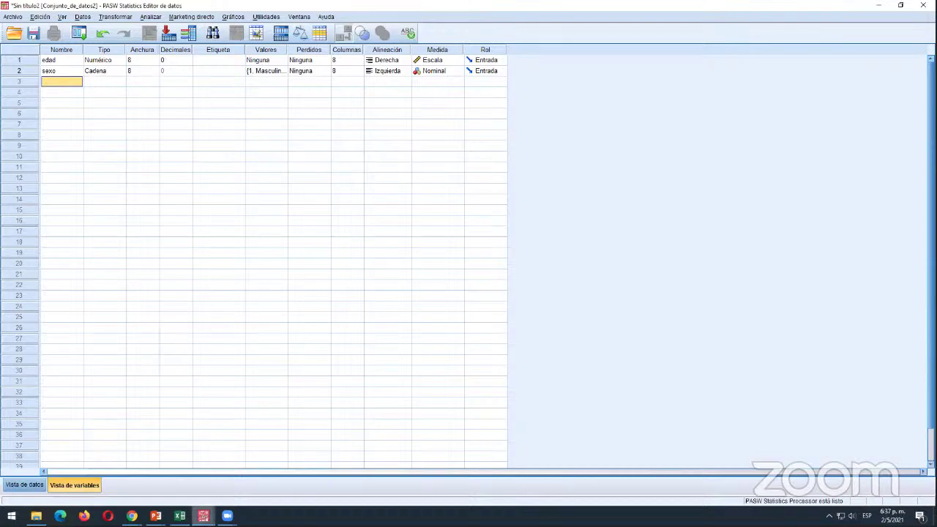
click(179, 516)
click(562, 264)
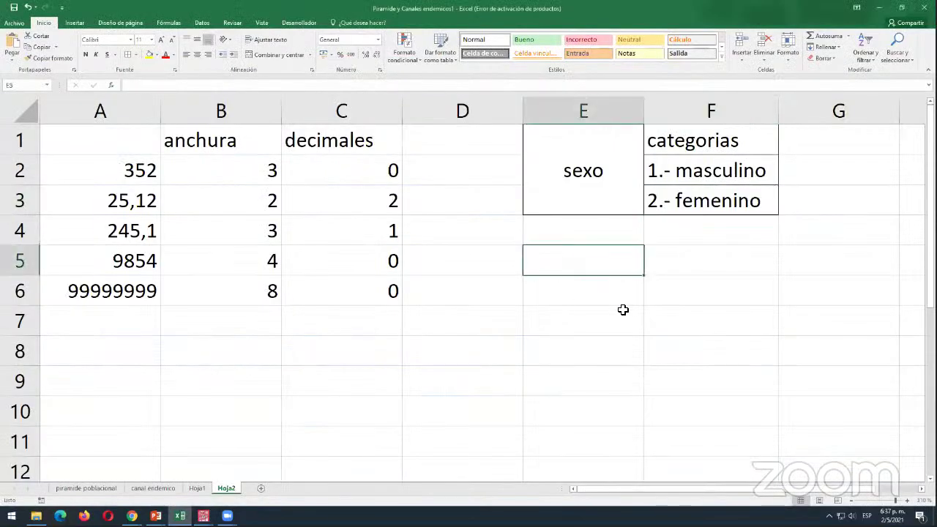
text(nivel de est)
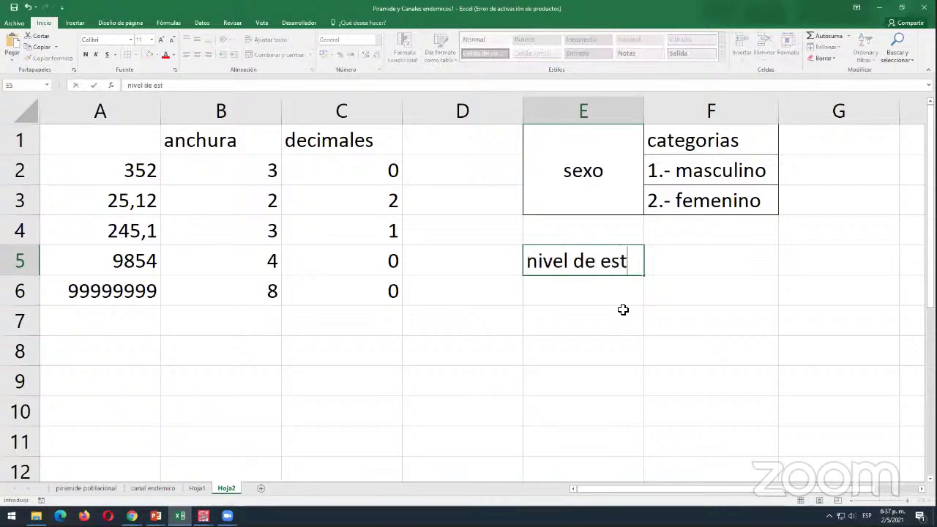
text(udio)
key(F2)
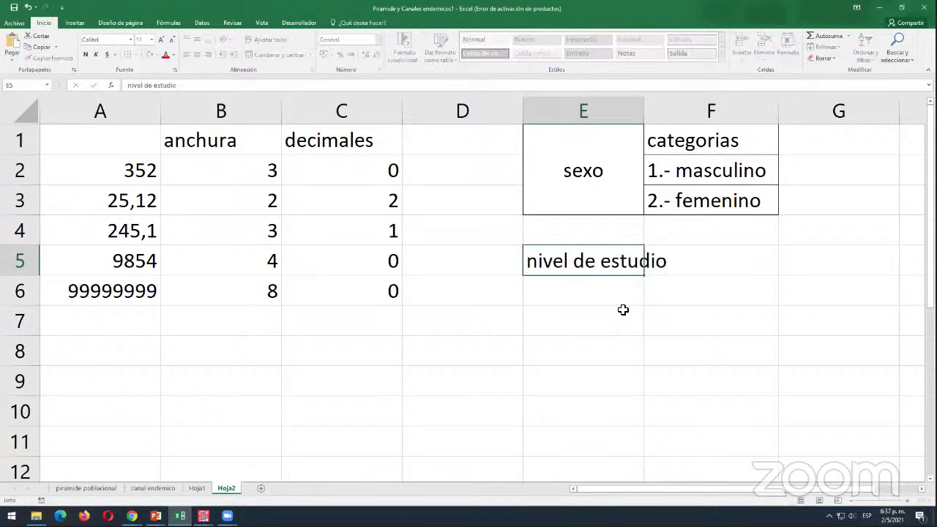
key(ctrl+Left)
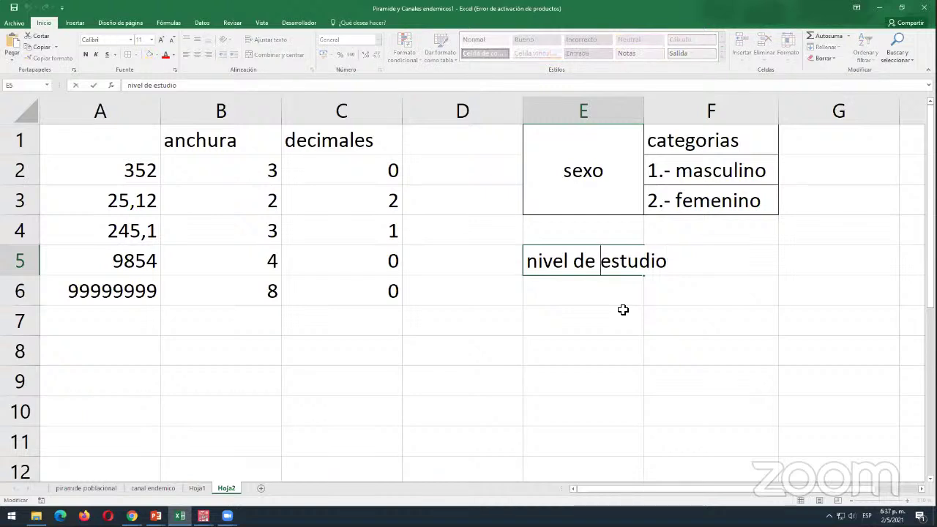
key(BackSpace)
key(alt+Return)
key(Return)
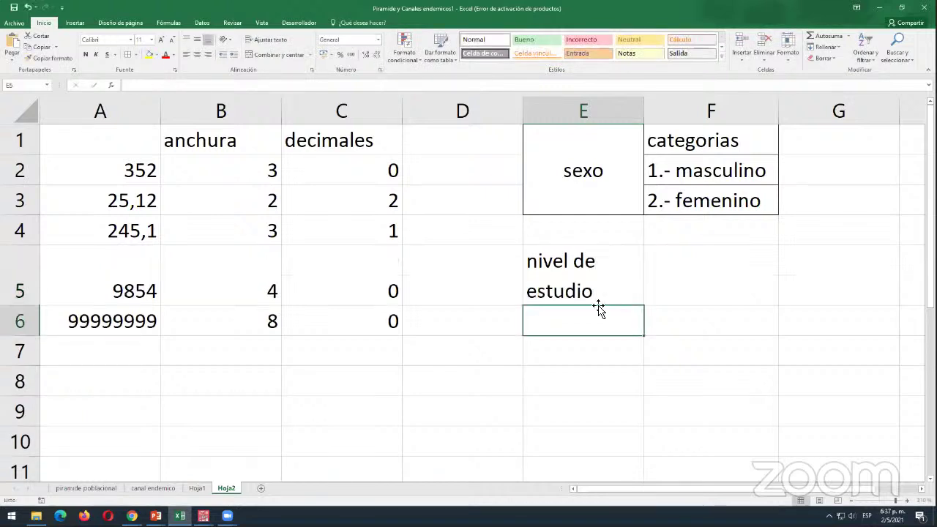
- Merge and center E5:E7 for nivel de estudio and autofit the height of row 5
click(652, 273)
drag(594, 279, 591, 353)
click(265, 55)
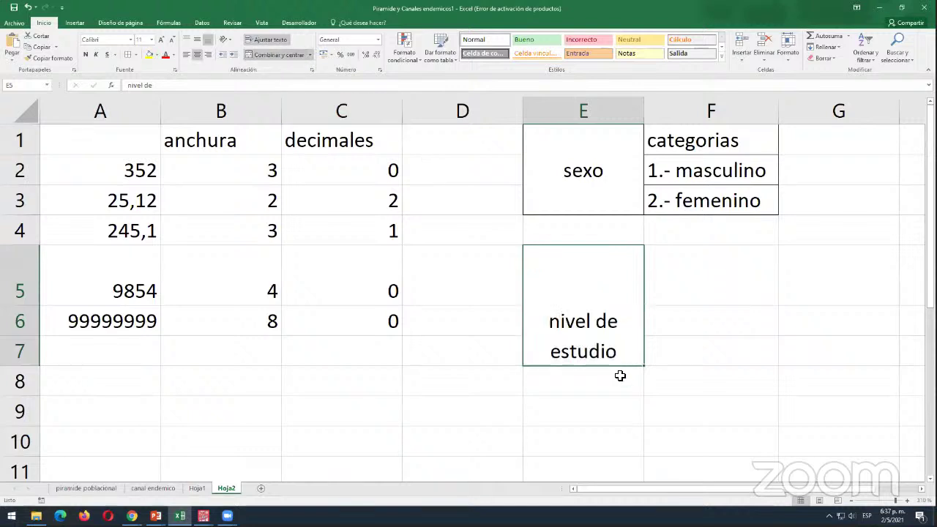
double_click(37, 304)
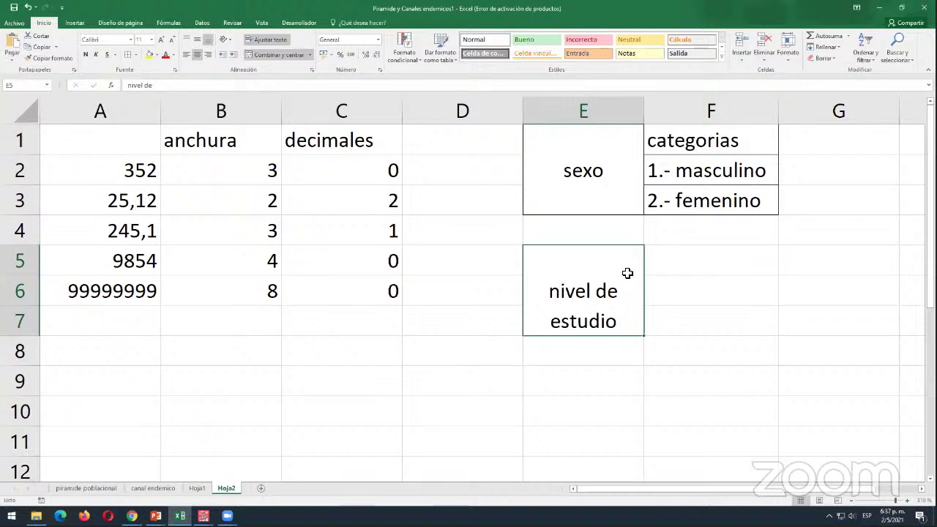
- Move the merged nivel de estudio cell down to E8:E10
key(ctrl+x)
key(Down)
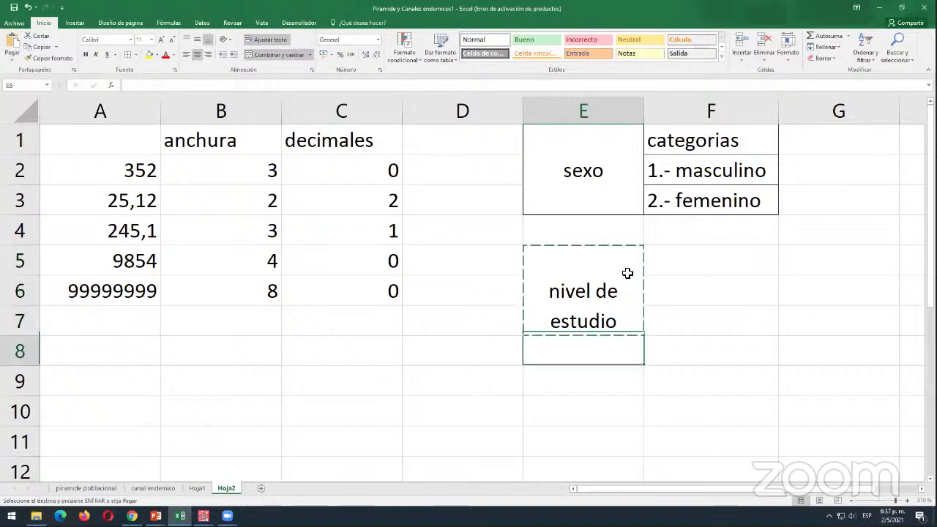
key(ctrl+v)
key(Up)
key(Up)
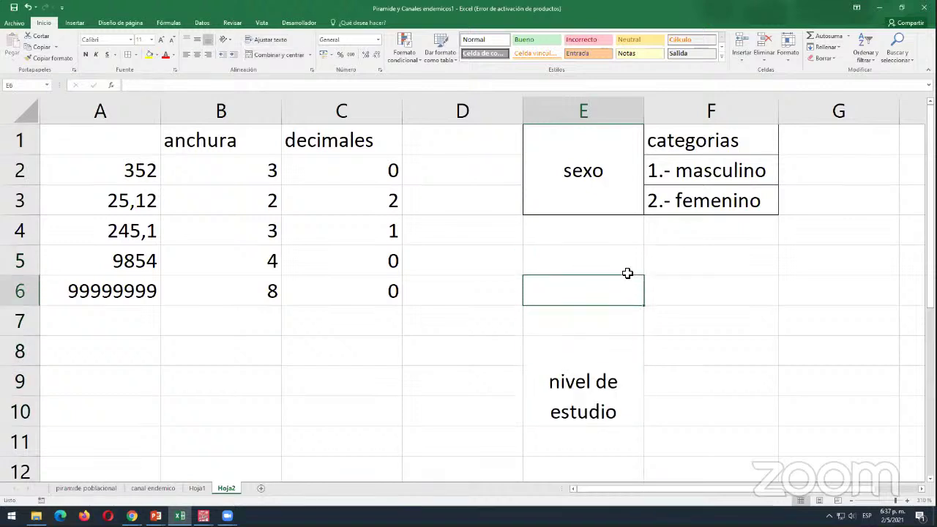
- Enter the heading "Categorias" in cell F7
key(Down)
key(Right)
text(Categorias)
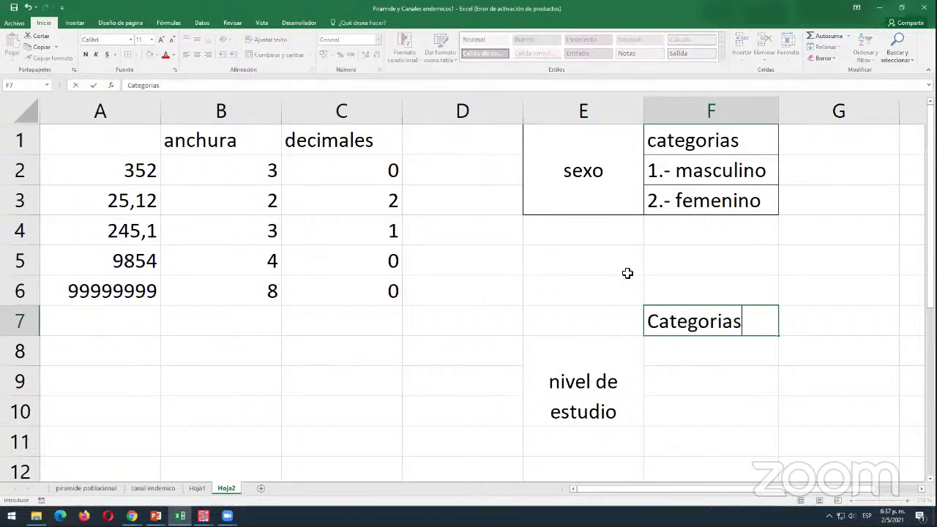
key(Return)
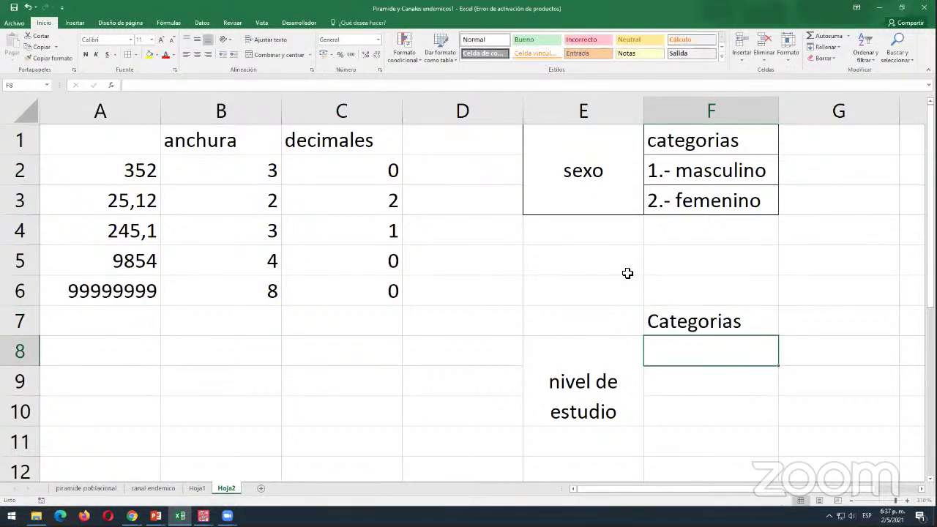
- Enter the study-level categories primario in F8 and secundario in F9
text(primario)
key(Return)
text(se)
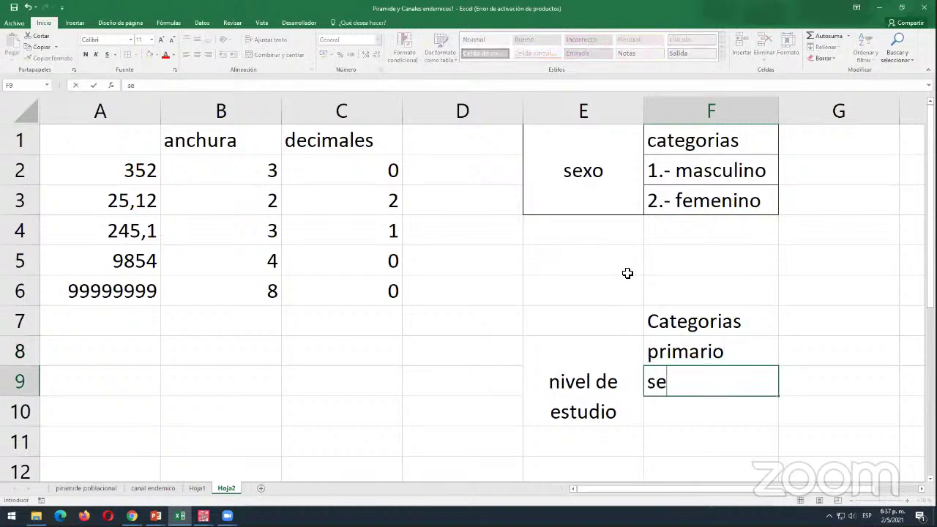
text(cunda)
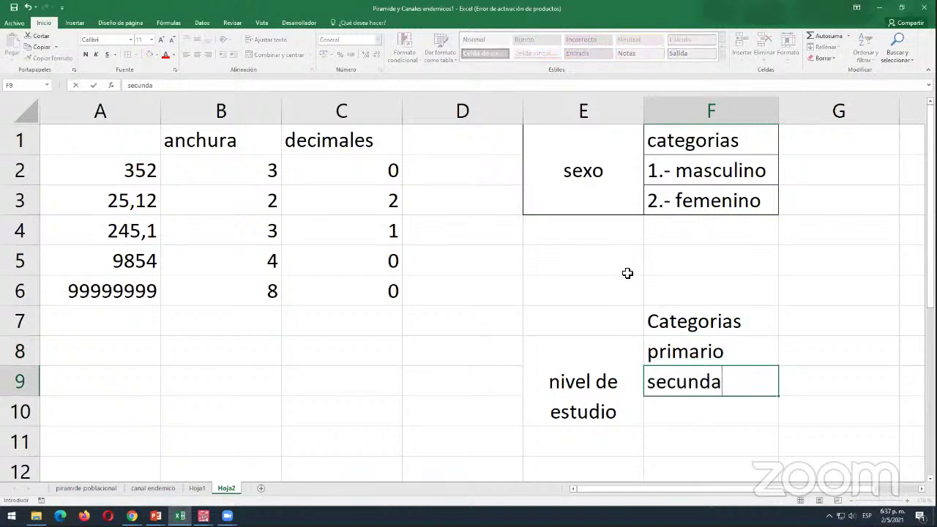
key(BackSpace)
text(ario)
key(Return)
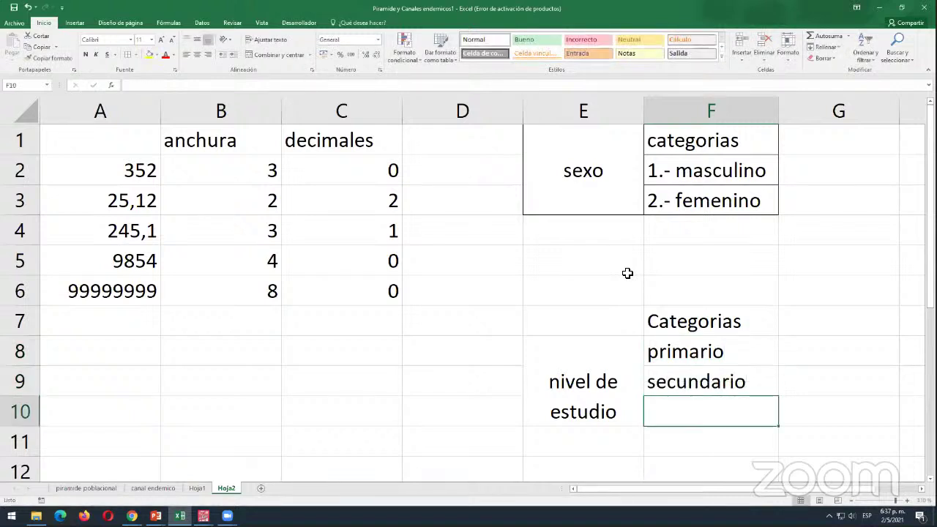
- Enter the study-level categories Universidad in F10, Postgrado in F11 and Ninguno in F12
text(Universid)
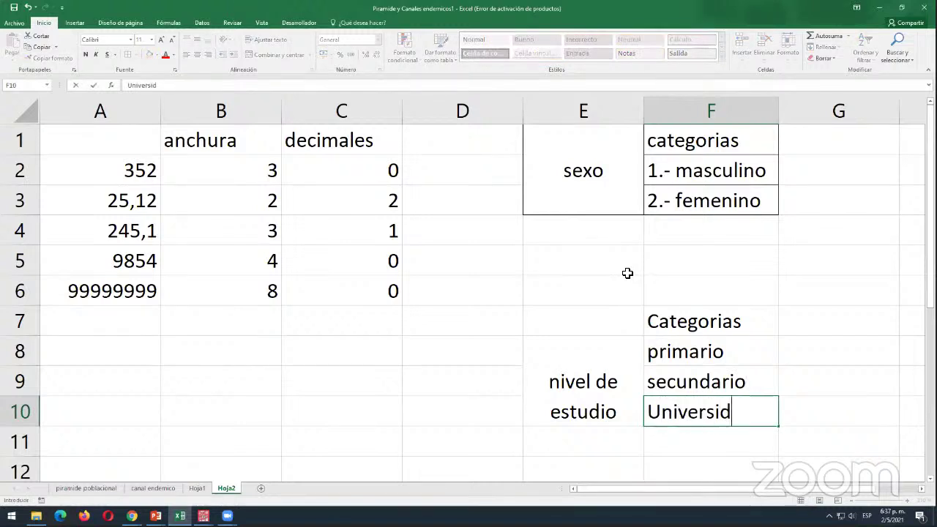
text(ad)
key(Return)
text(Postg)
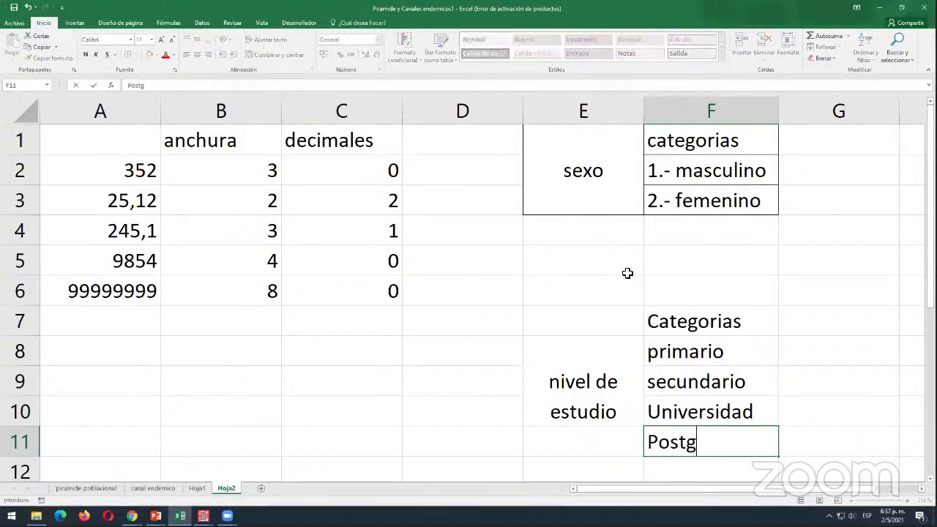
text(rado)
key(Return)
text(Nin)
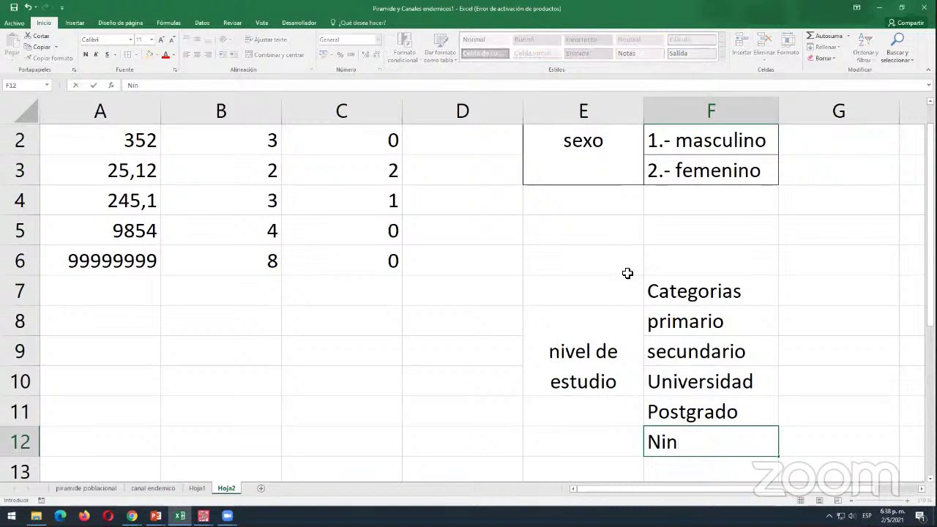
text(guno)
key(Up)
- Extend the merged and centered nivel de estudio cell so that it spans E8:E12
key(Left)
key(Up)
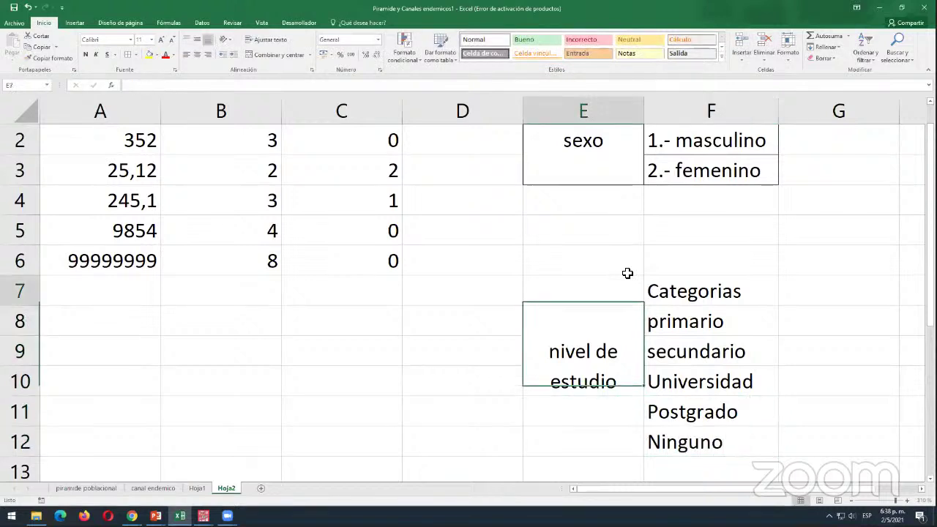
key(Up)
key(Down)
key(shift+Down)
key(shift+Down)
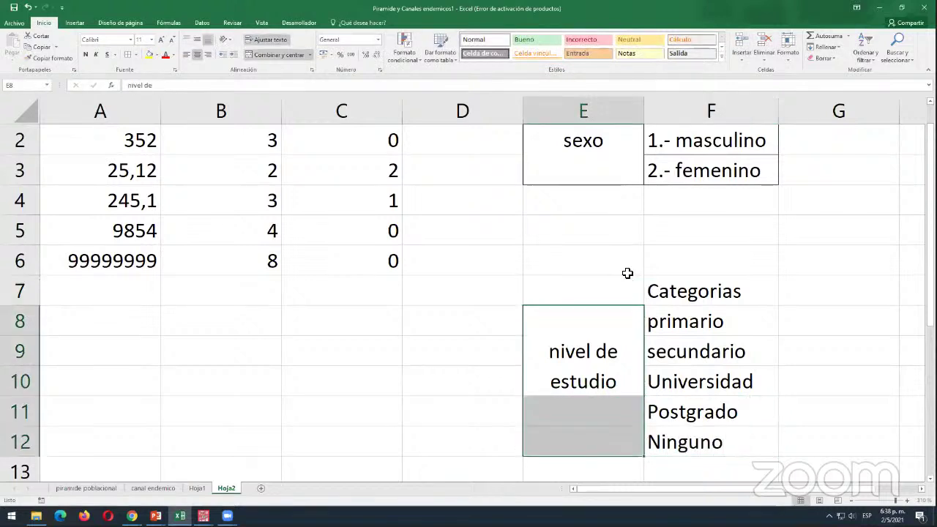
click(269, 57)
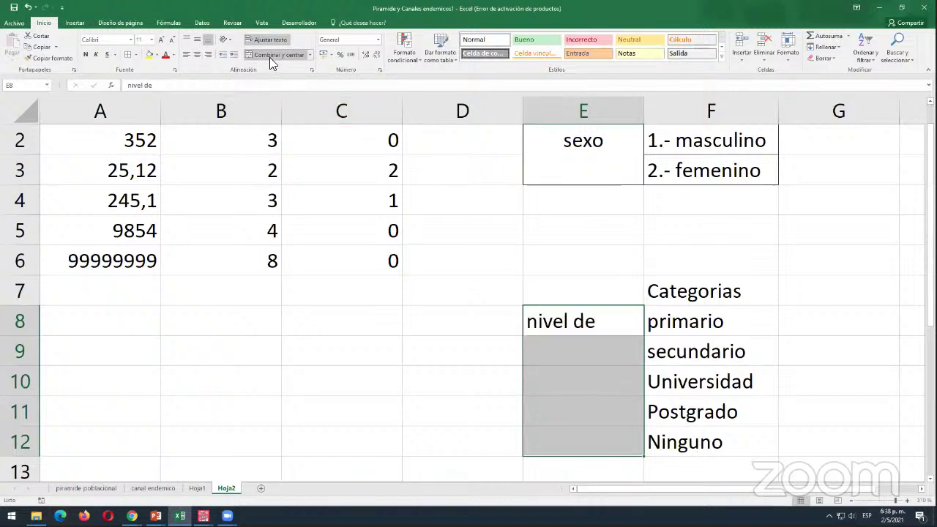
click(269, 58)
- Apply borders to all cells in E7:F12 and center the nivel de estudio text vertically in its merged cell
drag(613, 286, 678, 376)
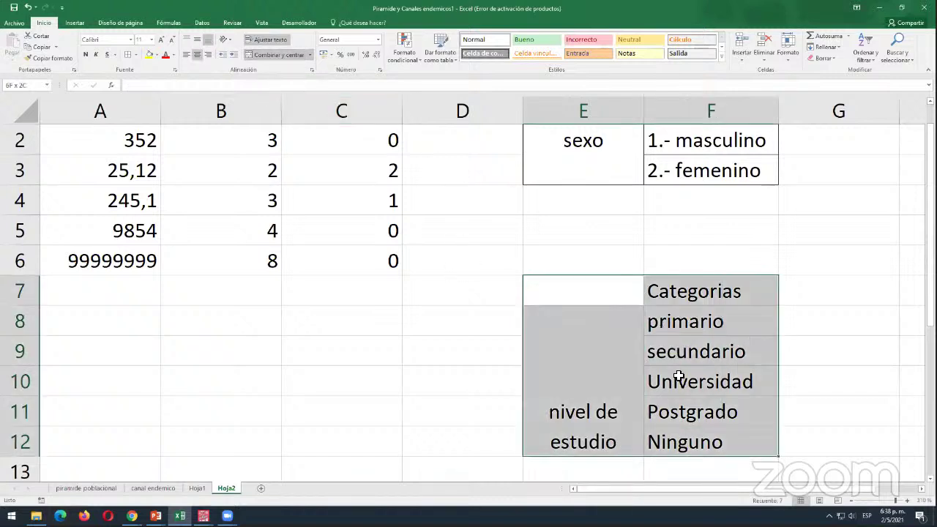
click(129, 56)
click(569, 363)
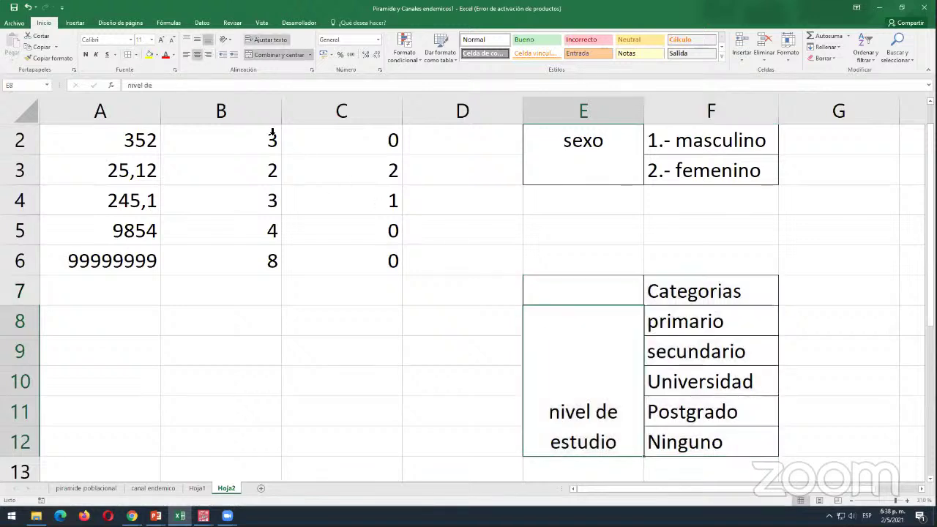
click(197, 41)
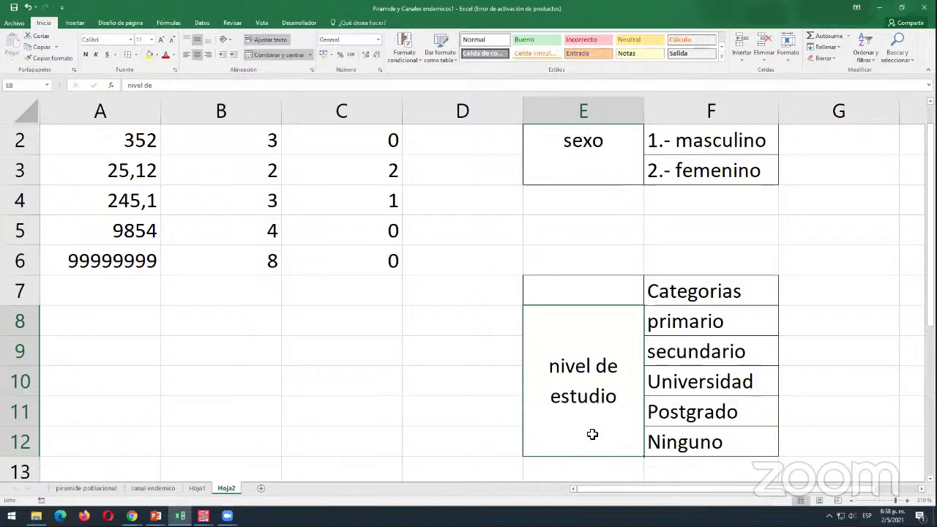
- Compare the coded sexo categories in F2:F3 with the study-level categories in F8:F12
scroll(592, 434, down, 1)
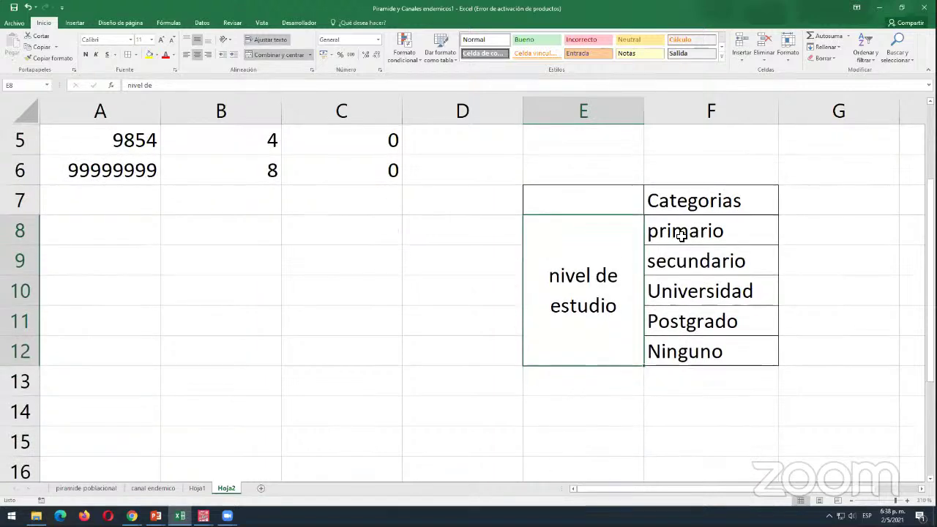
drag(682, 235, 700, 340)
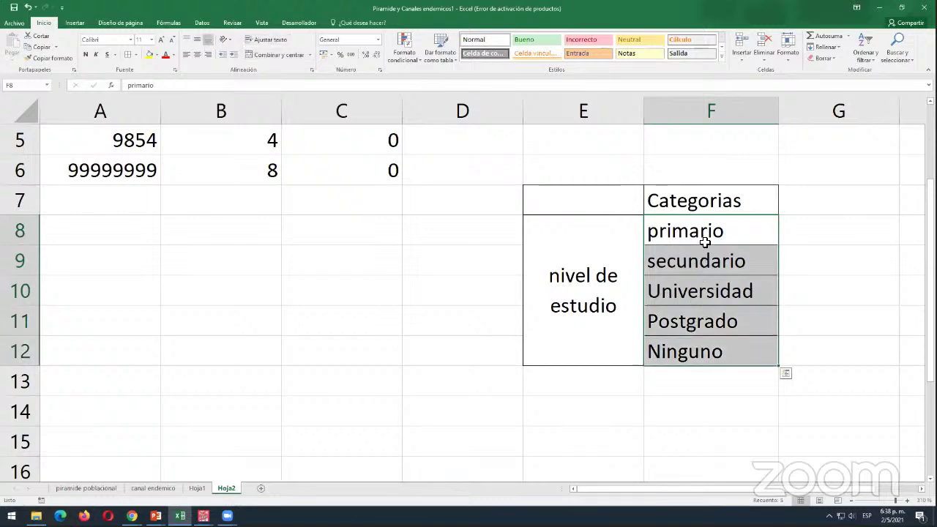
scroll(704, 232, up, 2)
drag(701, 174, 702, 200)
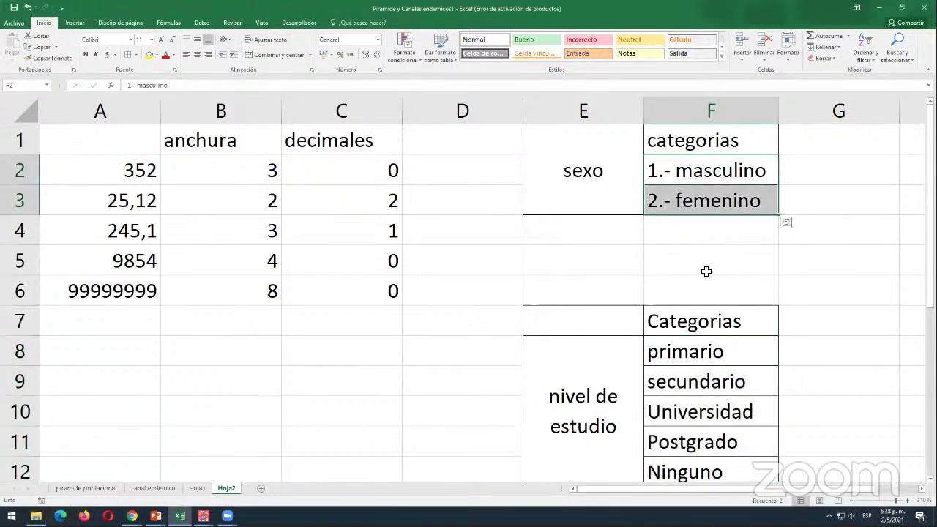
scroll(707, 271, down, 1)
drag(710, 265, 725, 379)
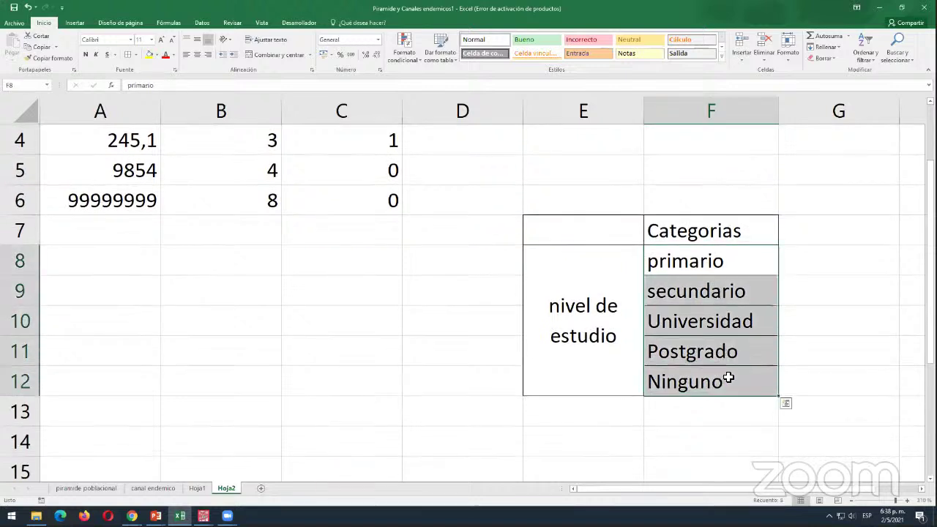
- Prefix primario in F8 with the code "1.- " and secundario in F9 with "2.- "
click(693, 270)
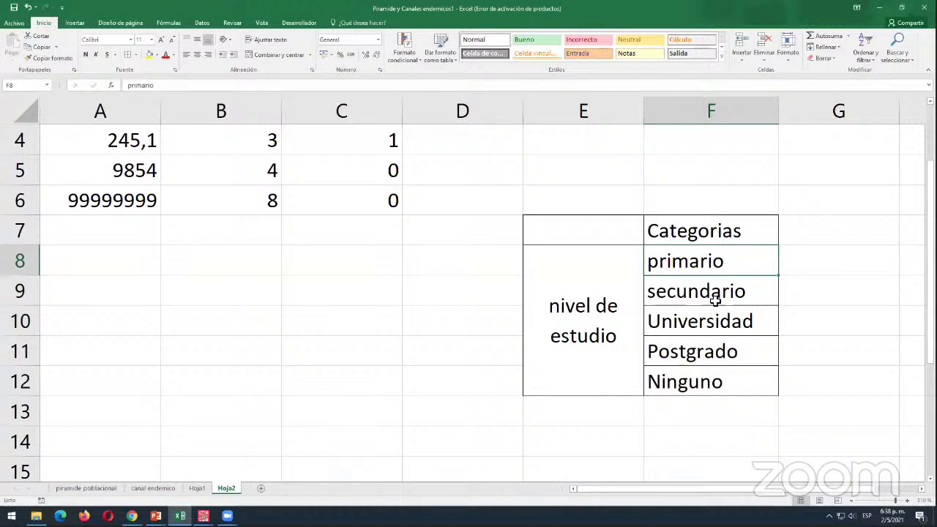
key(F2)
key(Home)
text(1.)
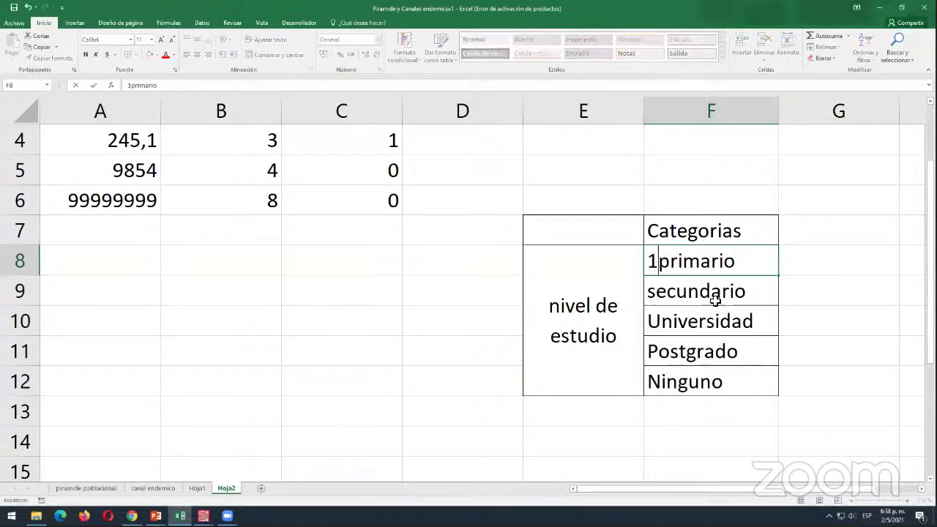
text(-)
key(Return)
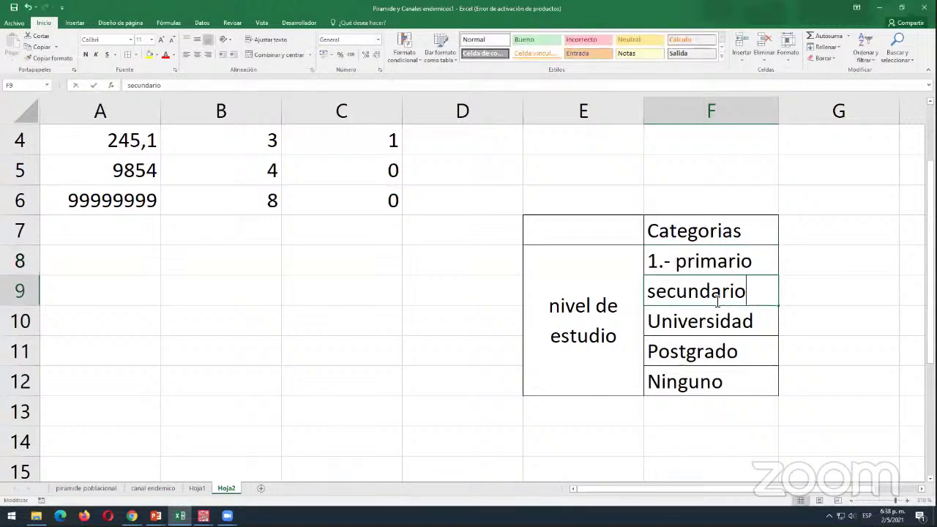
key(Home)
text(1.-)
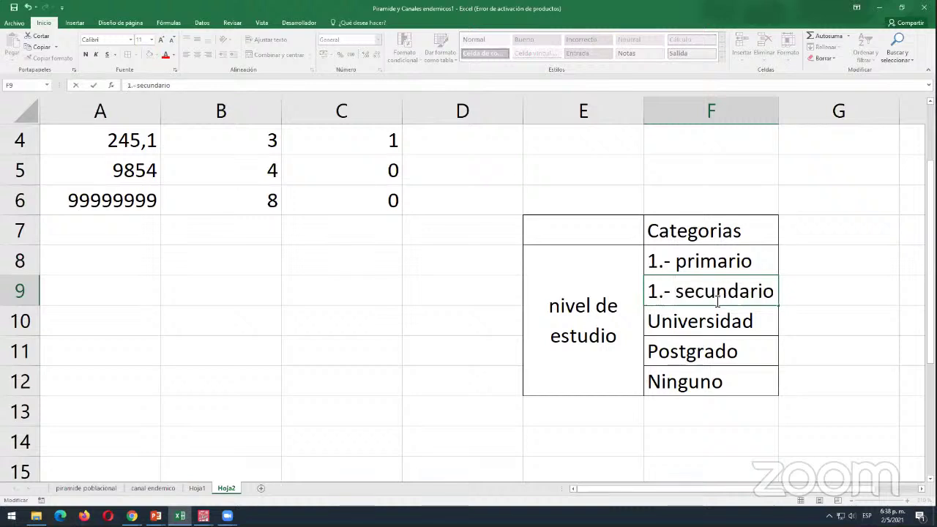
key(BackSpace)
text(2)
key(Return)
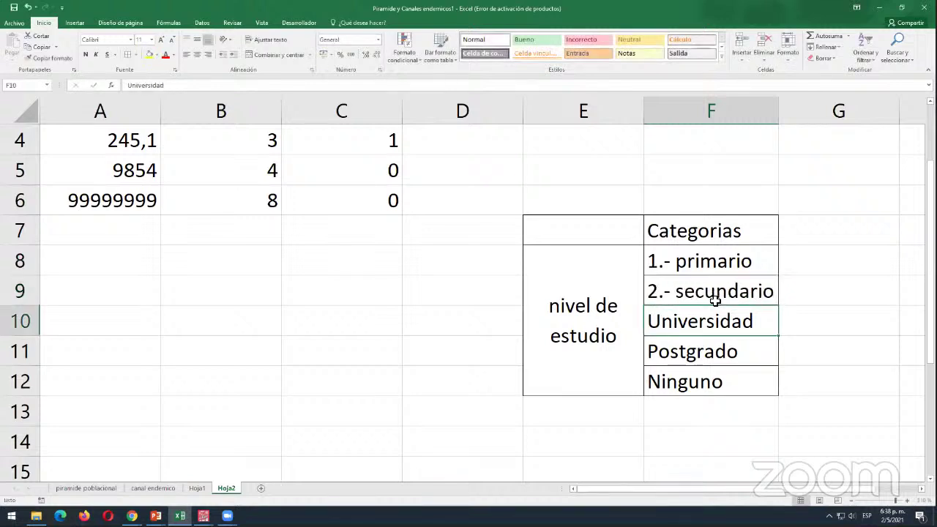
- Prefix Universidad with "3.- ", Postgrado with "4.- " and Ninguno with "5.- " in F10:F12
key(Home)
text(3.-)
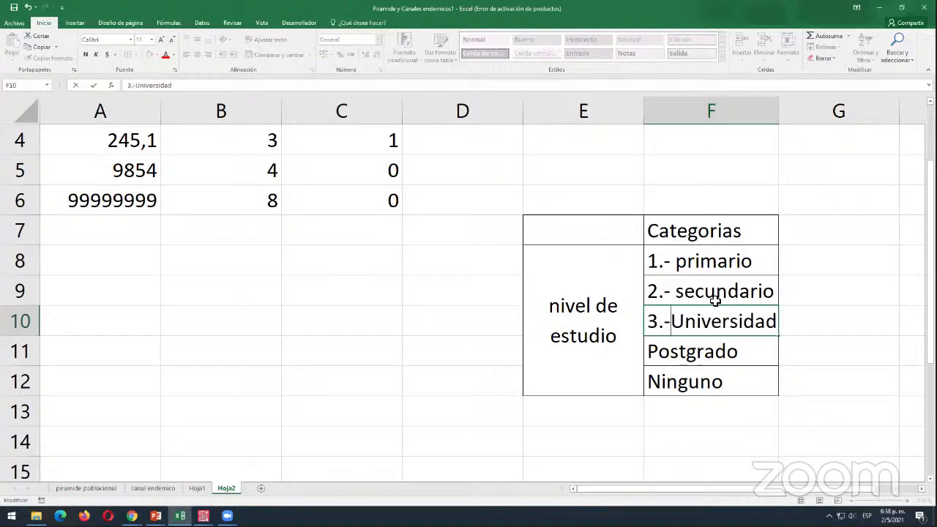
key(Return)
key(Home)
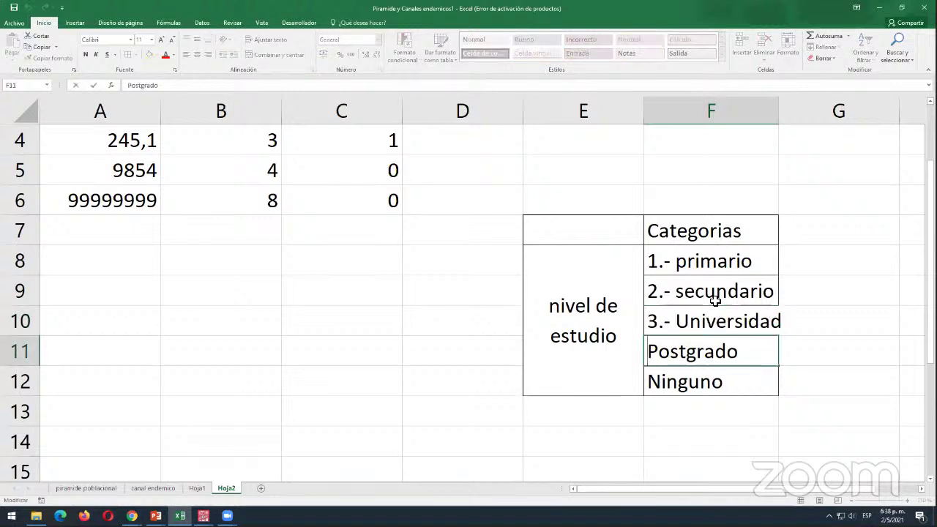
text(4.-)
key(Return)
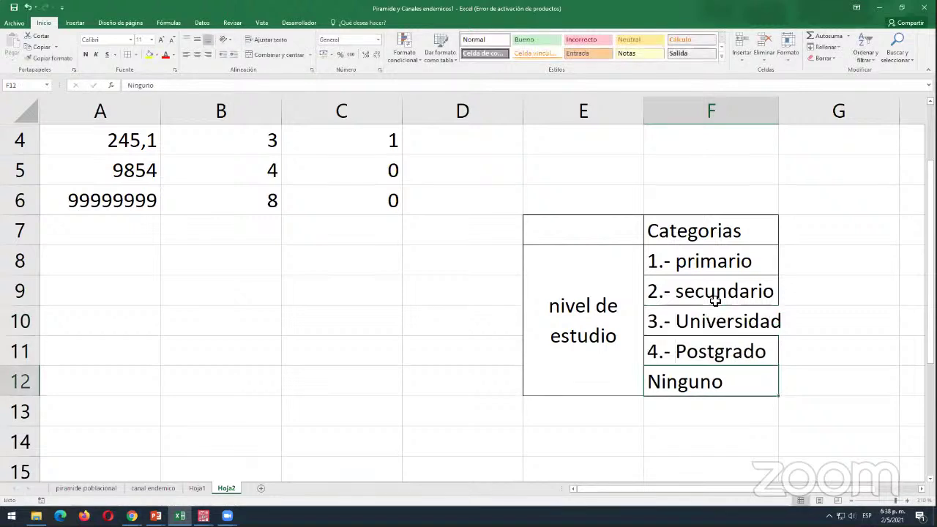
key(Home)
text(5.-)
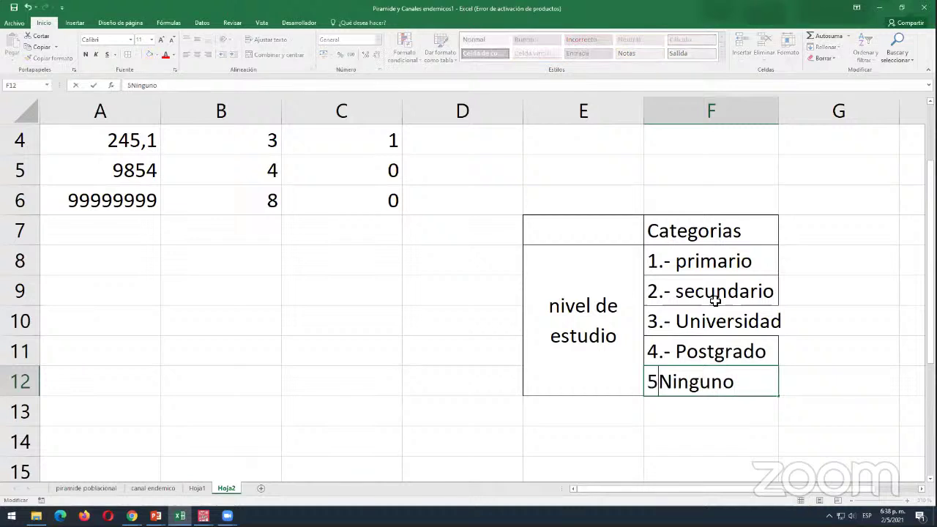
key(Return)
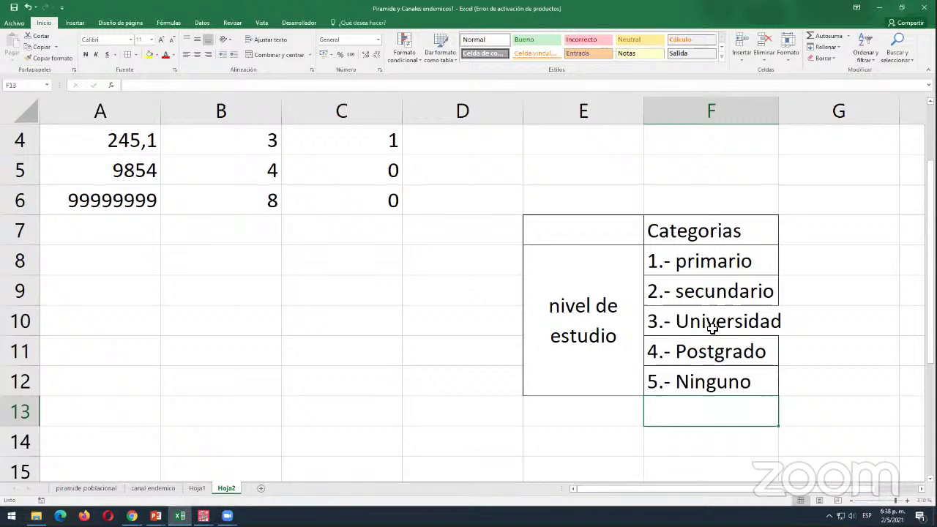
click(713, 261)
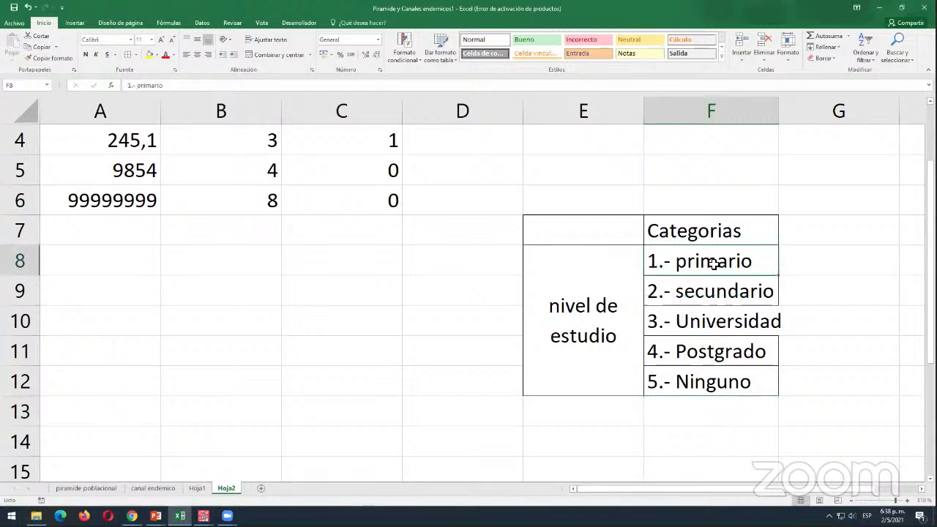
click(719, 292)
click(725, 322)
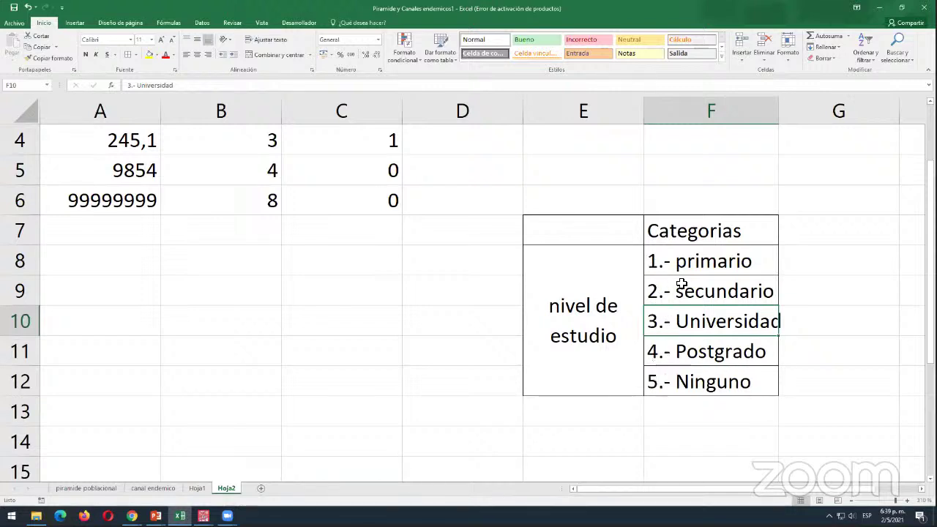
click(657, 293)
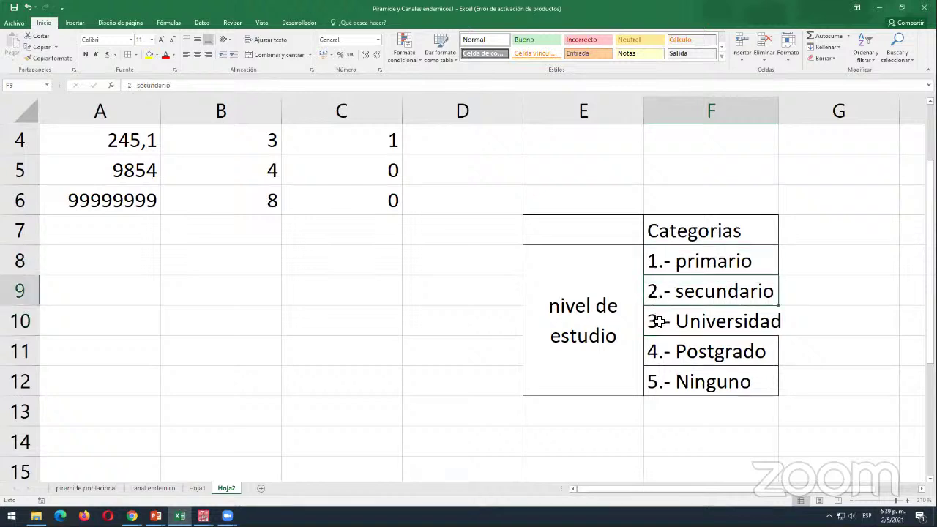
click(659, 320)
- Change the code of primario in F8 to 0 and the code of secundario in F9 to 1
click(659, 268)
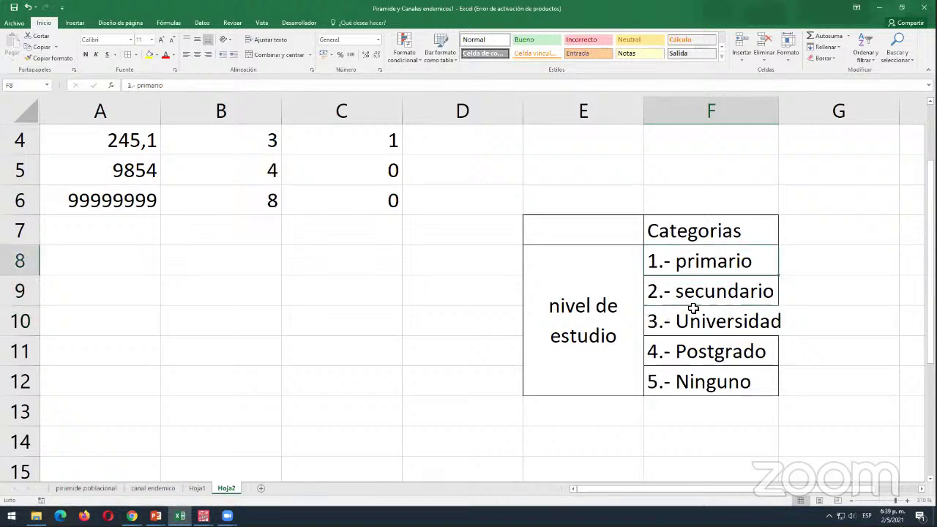
key(F2)
key(Home)
key(Delete)
text(0)
key(Return)
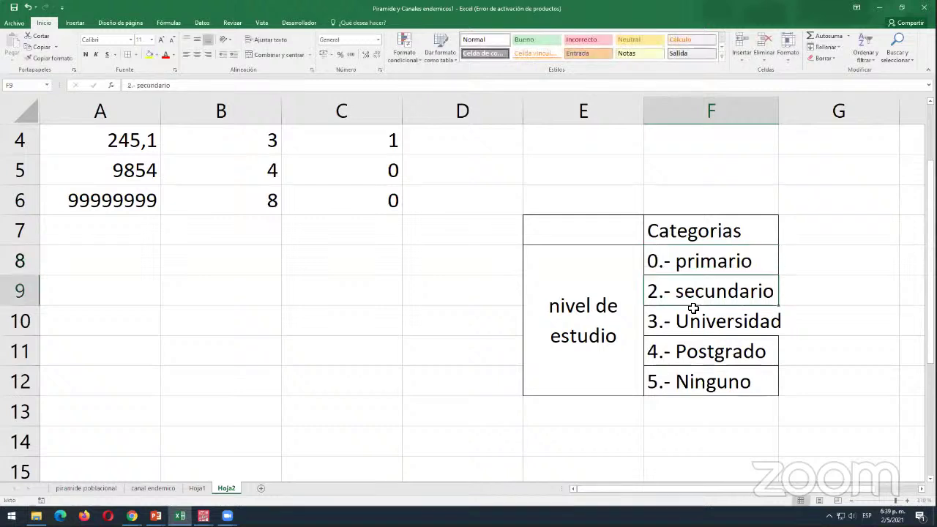
key(F2)
key(Home)
key(Delete)
text(1)
key(Return)
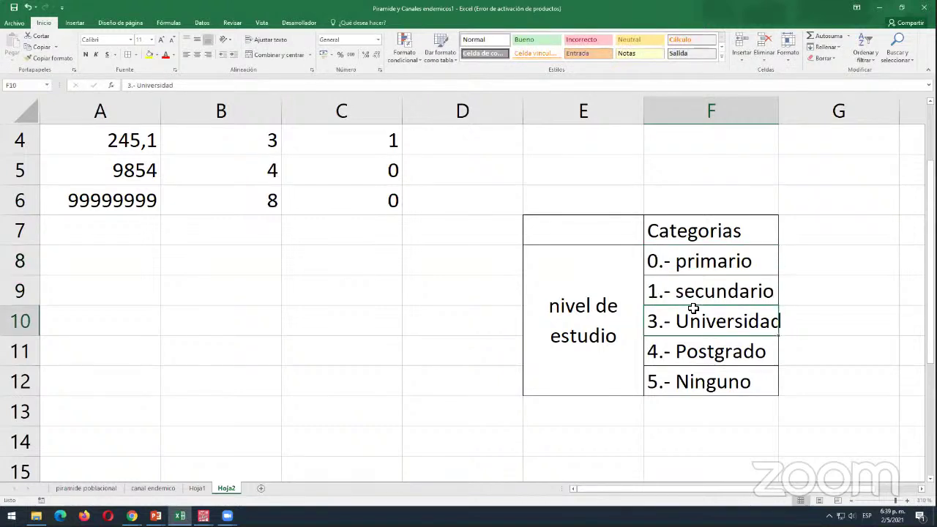
- Change the code of Universidad in F10 to 2
key(F2)
key(Home)
key(Delete)
text(2)
key(Return)
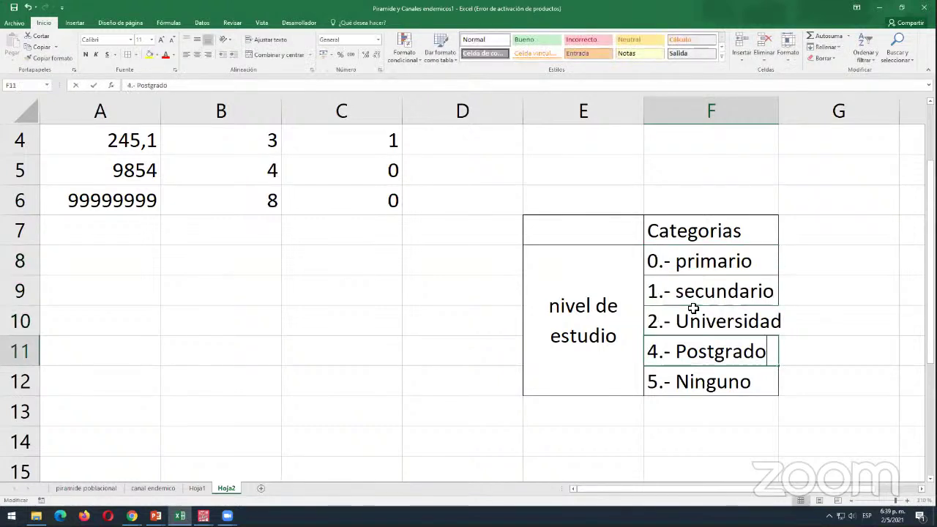
- Change the code of Postgrado in F11 to 3
key(F2)
key(Return)
key(Up)
key(F2)
key(Home)
key(Delete)
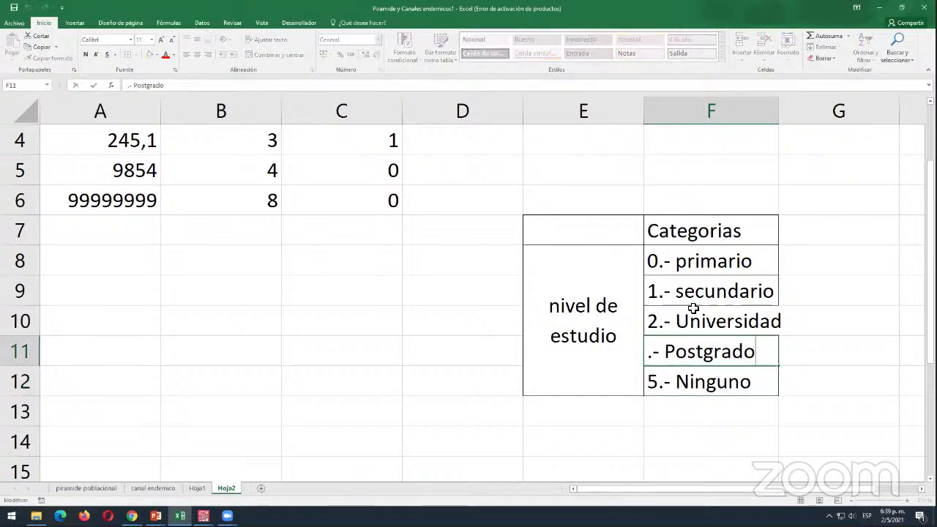
key(End)
text(3)
key(BackSpace)
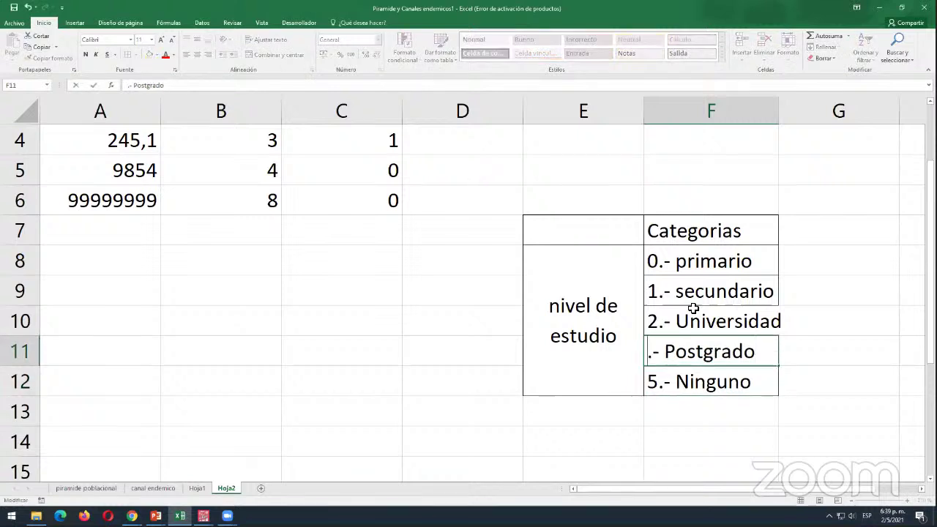
key(Home)
text(3)
key(Return)
- Change the code of Ninguno in F12 to 4
key(Home)
key(Delete)
text(4)
key(Return)
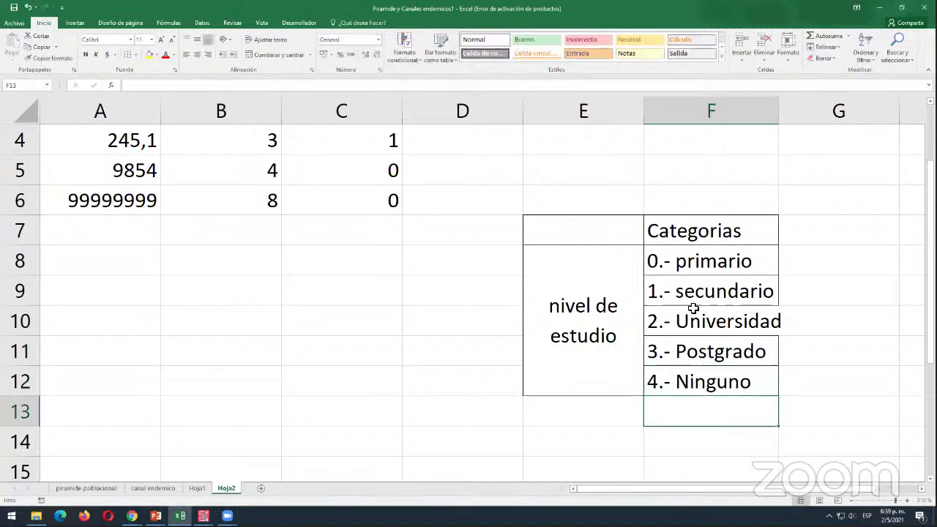
- Review the coded nivel de estudio categories one by one from F8 to F12
key(Up)
key(Up)
key(Up)
key(Up)
key(Up)
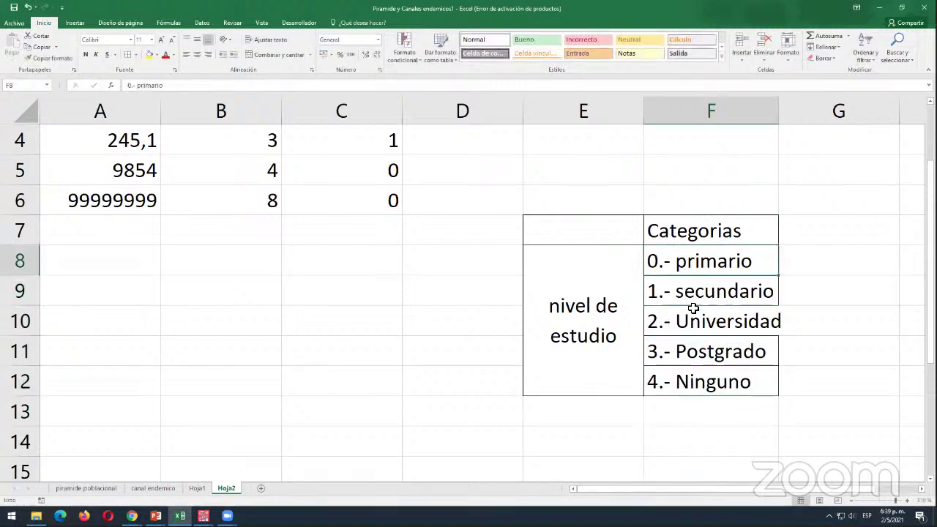
key(Down)
key(Down)
key(Down)
key(Down)
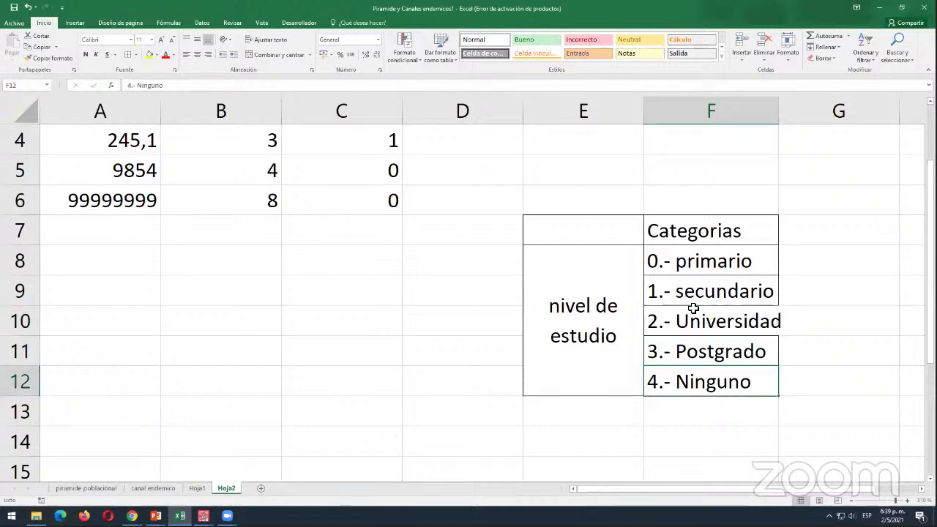
- Compare the coded sexo categories with the nivel de estudio categories and their starting codes
scroll(693, 308, up, 1)
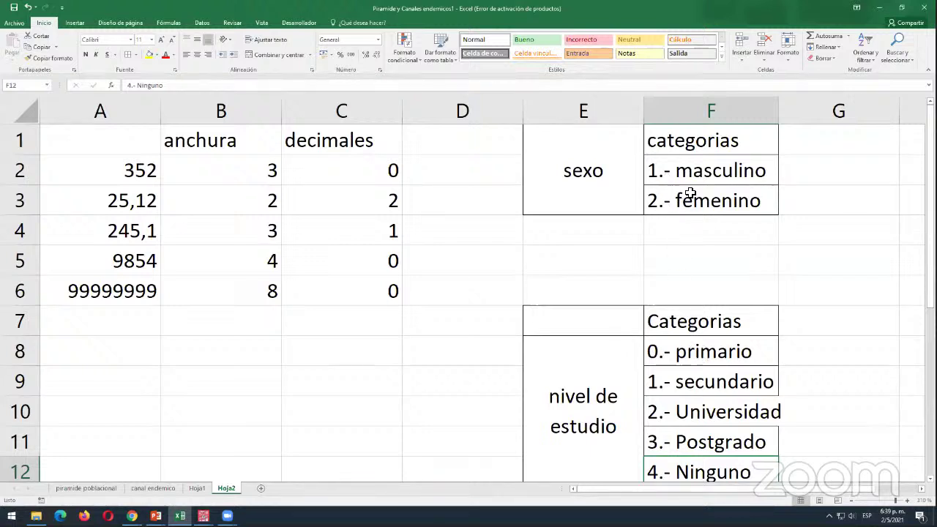
click(661, 174)
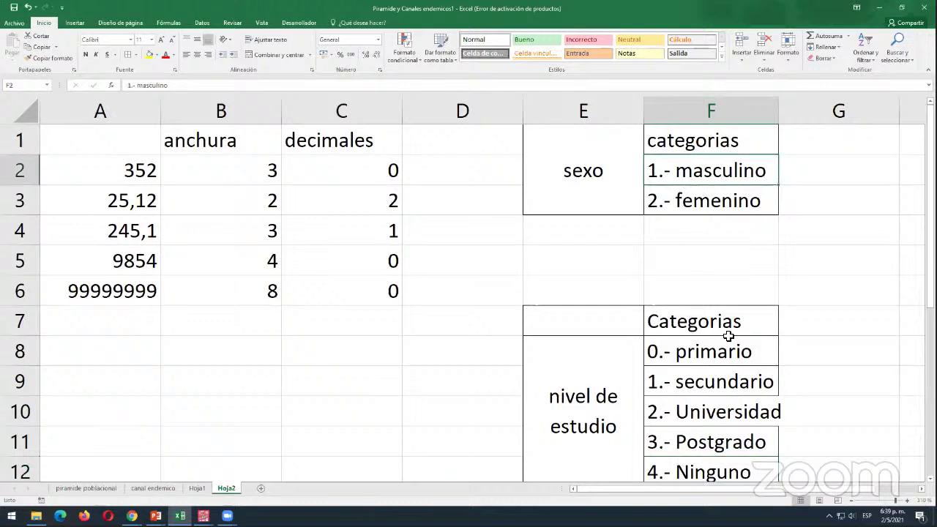
click(656, 358)
scroll(700, 368, down, 2)
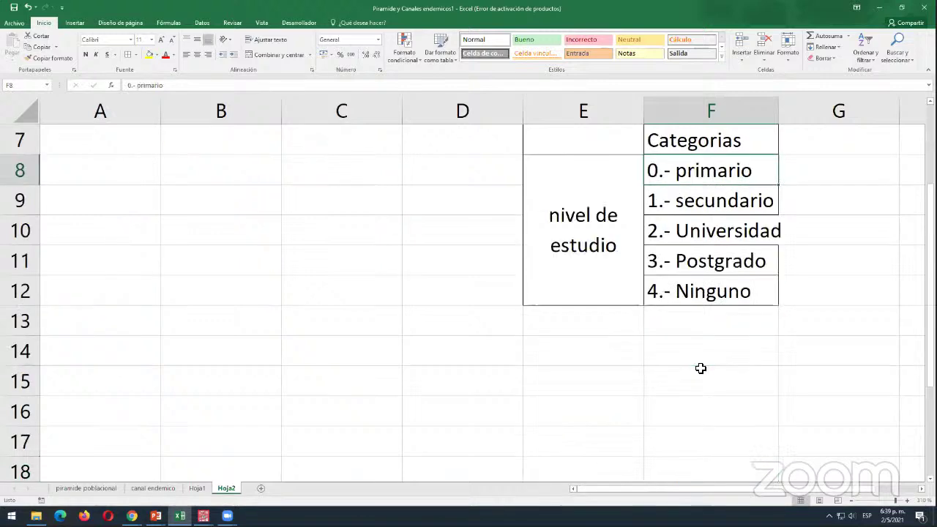
scroll(703, 315, up, 1)
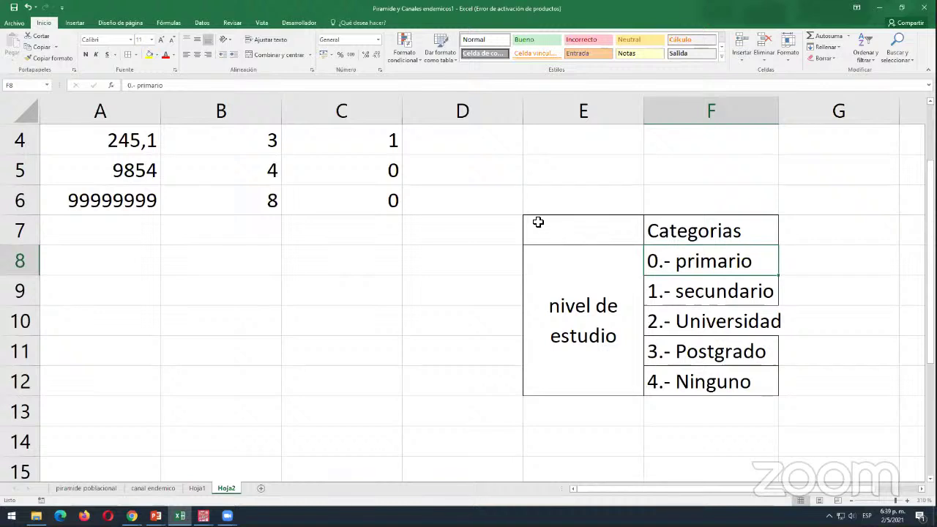
mouse_move(538, 221)
mouse_down()
mouse_move(650, 306)
mouse_move(711, 370)
mouse_up()
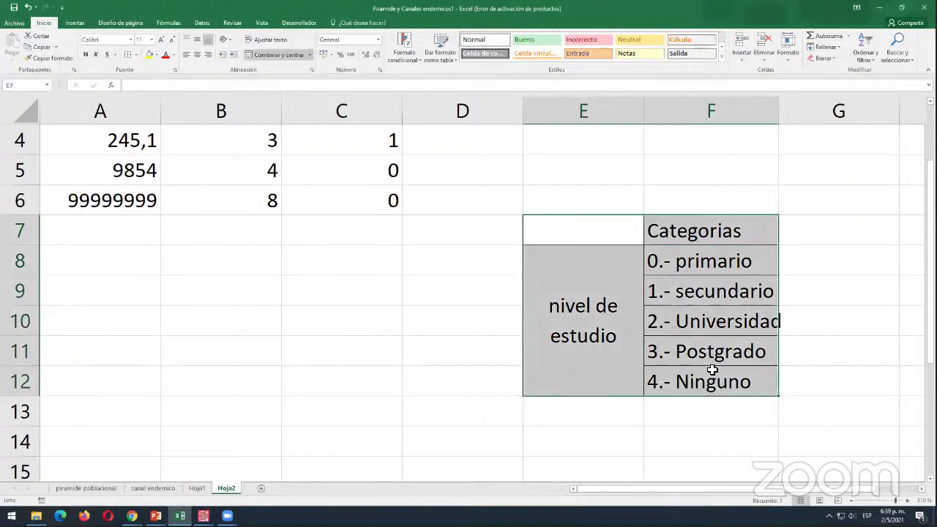
- Change the code of primario in F8 to 1
click(697, 268)
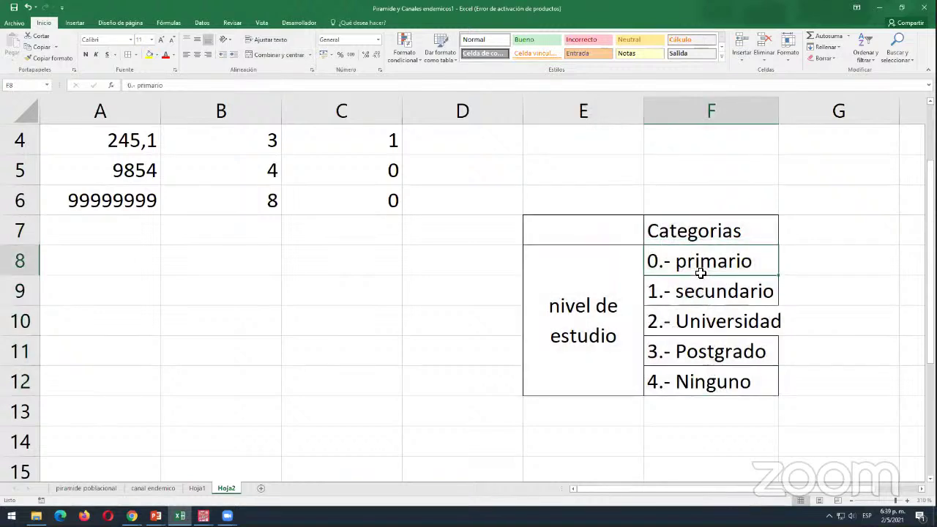
double_click(701, 272)
key(Home)
key(Delete)
text(1)
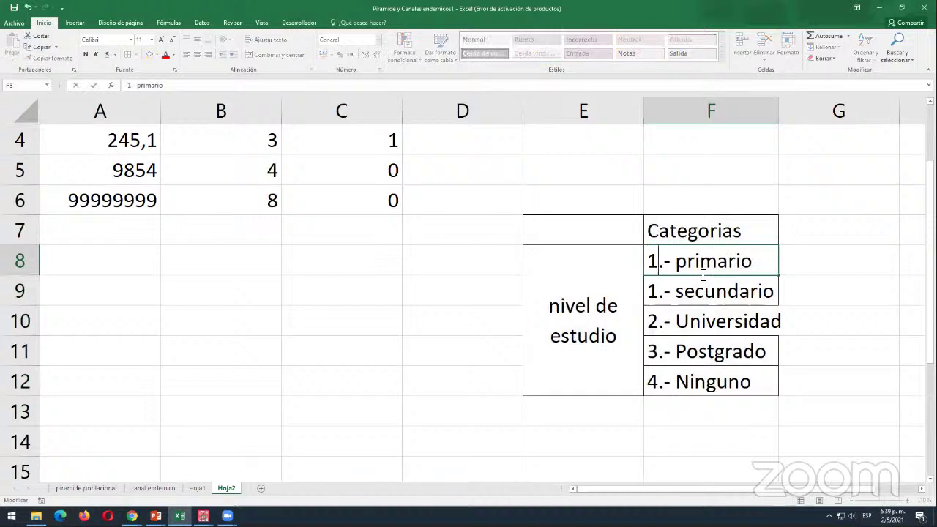
key(Return)
- Change the code of secundario in F9 to 2
key(F2)
key(Home)
key(Delete)
text(2)
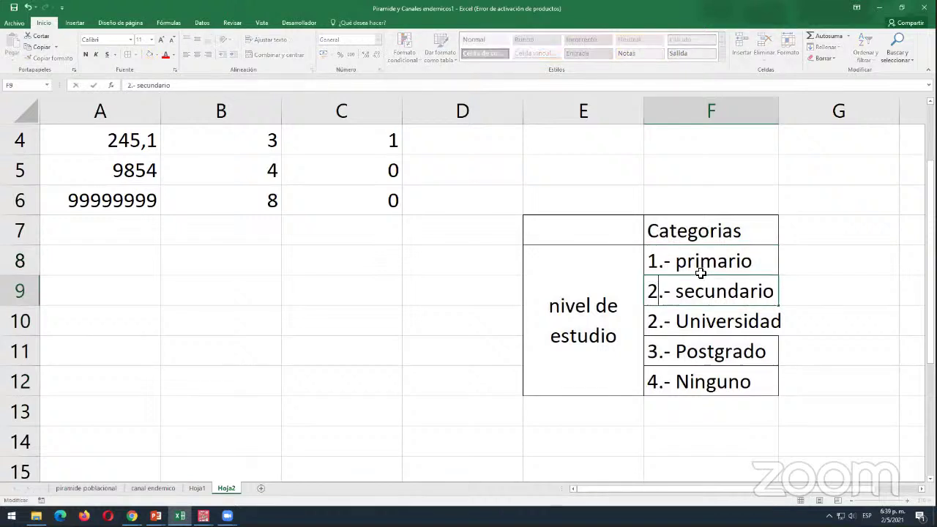
key(Return)
- Change the code of Universidad in F10 to 3
key(F2)
key(Home)
key(Delete)
text(3)
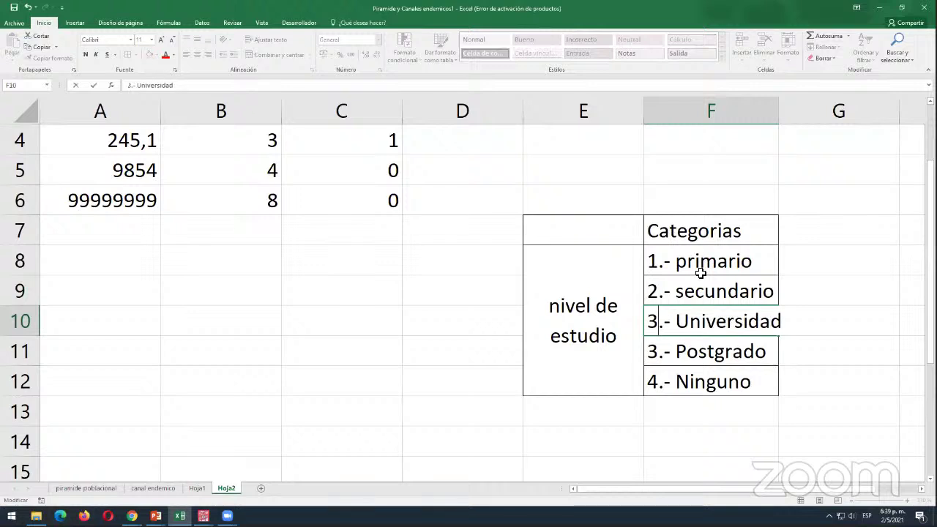
key(Return)
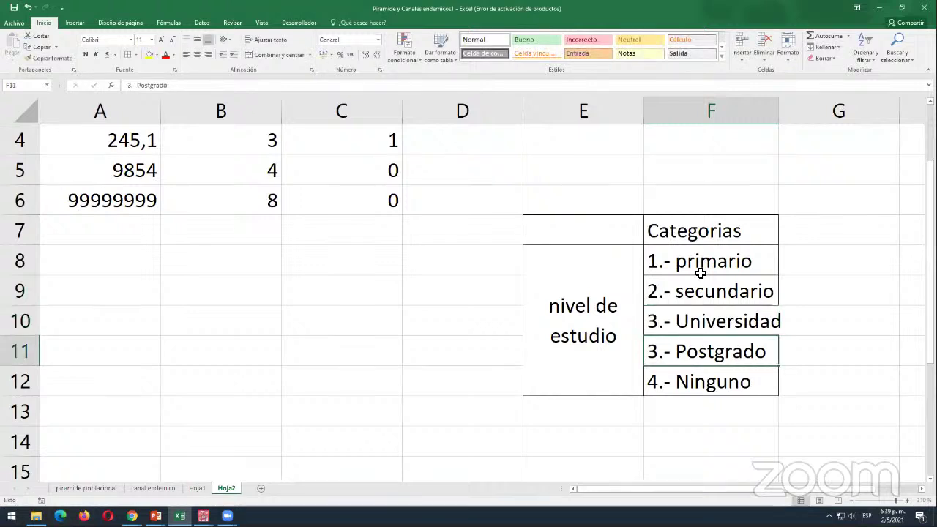
- Change the code of Postgrado in F11 to 4
key(F2)
key(Delete)
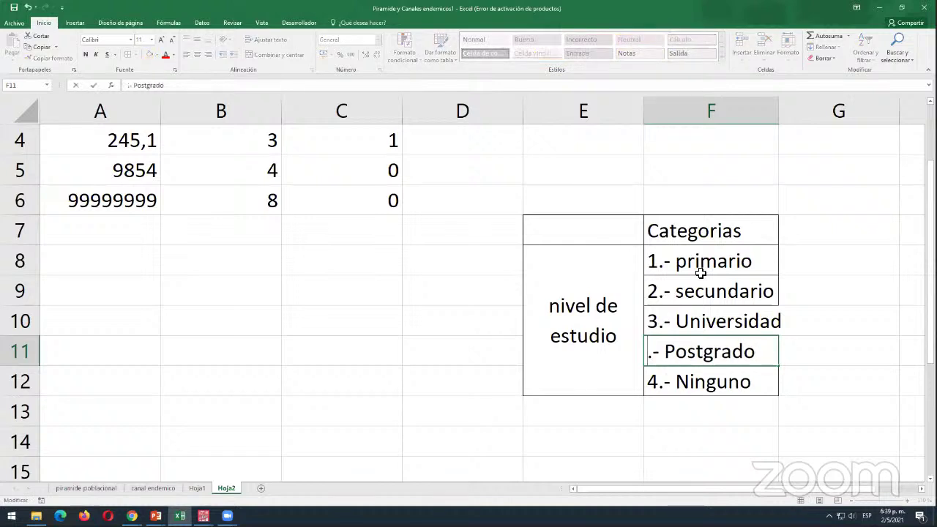
text(4)
key(Return)
- Change the code of Ninguno in F12 to 5
key(F2)
key(Home)
key(Delete)
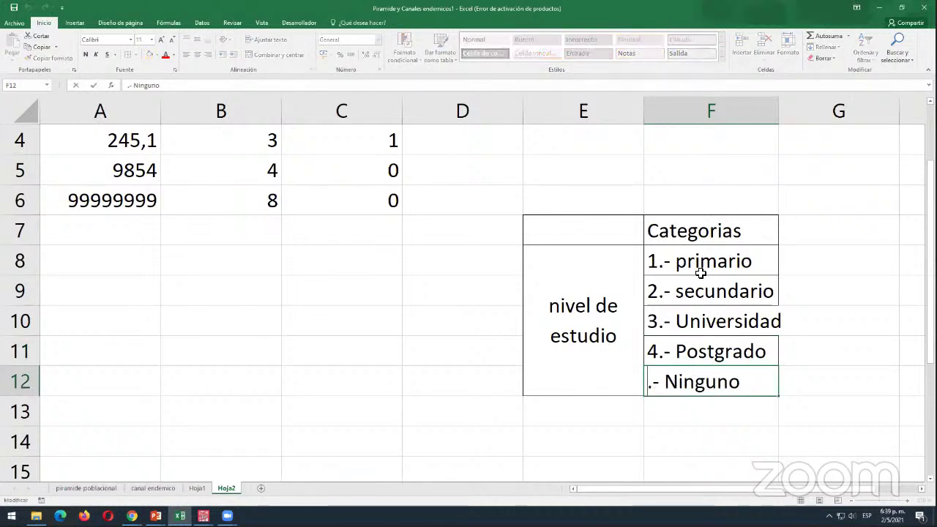
text(5)
key(Return)
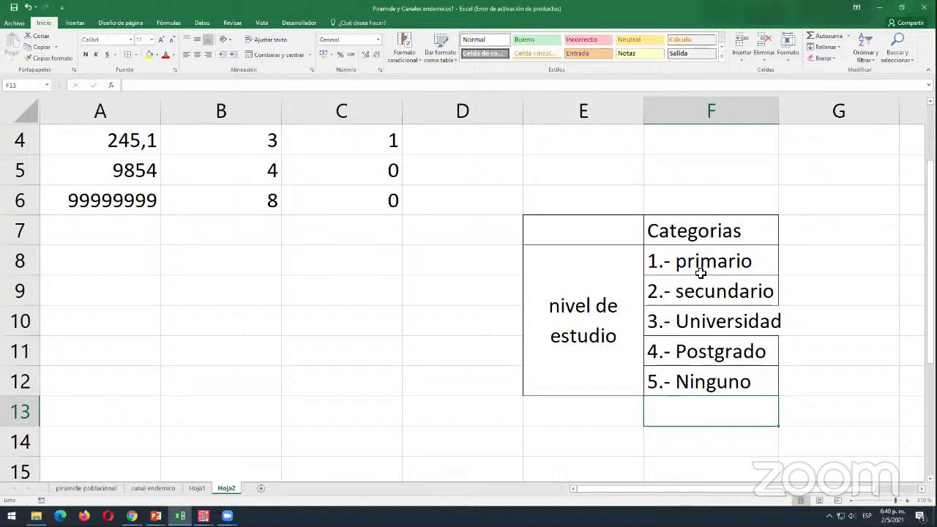
- Review the recoded categories from F8 to F12 one by one, together with the nivel de estudio variable name
drag(695, 267, 692, 376)
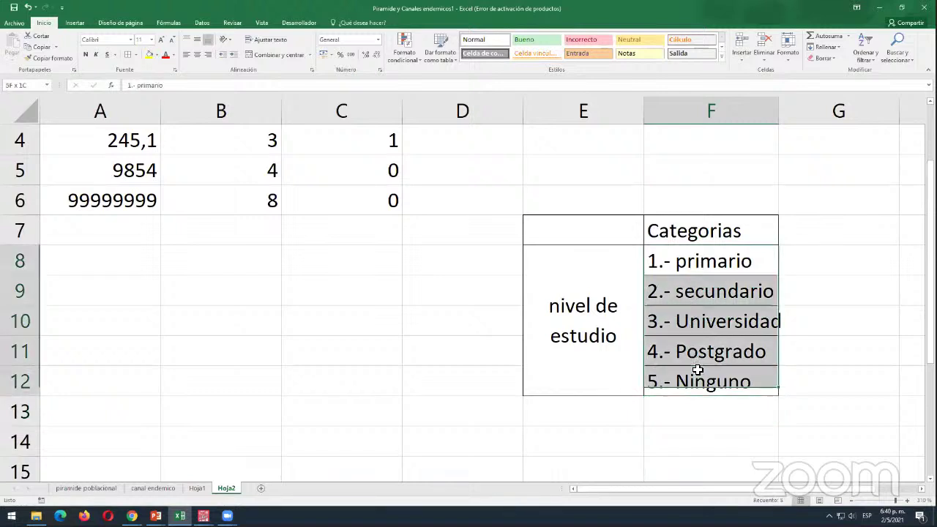
click(684, 266)
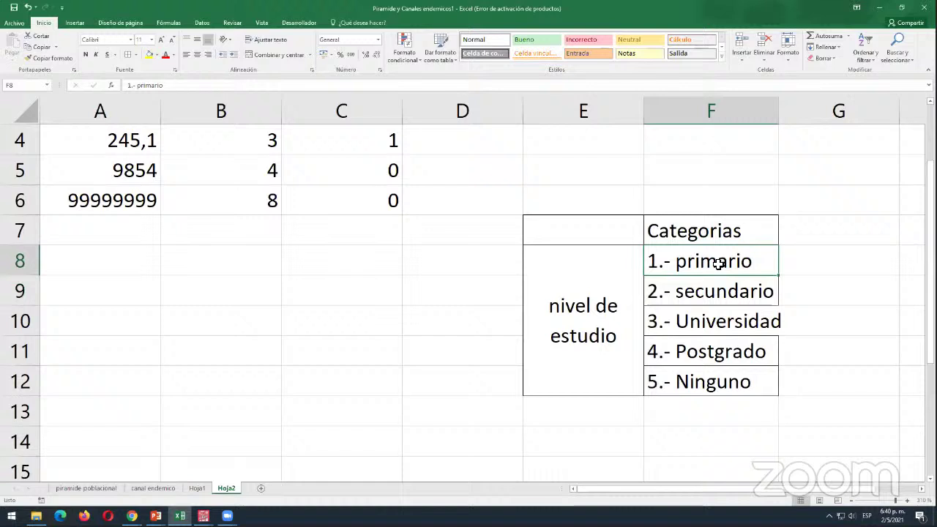
click(681, 300)
click(684, 323)
click(684, 353)
click(686, 379)
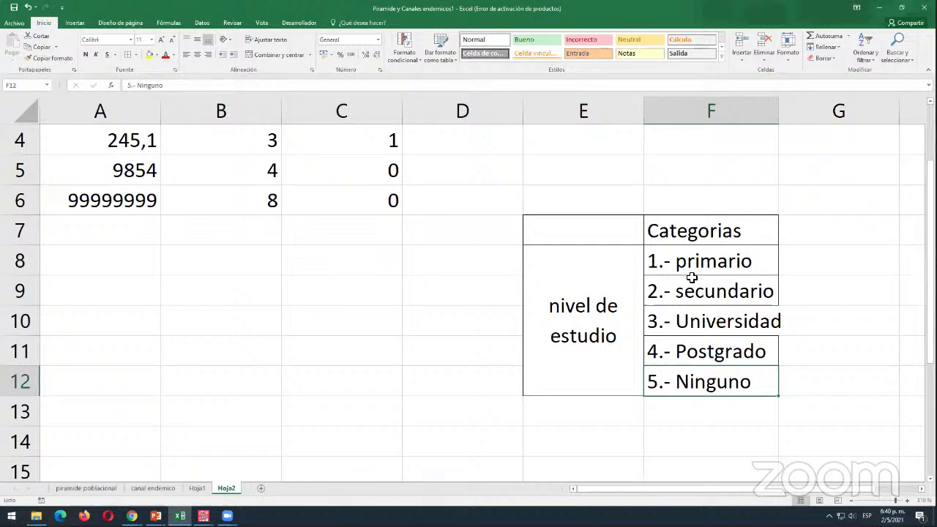
click(671, 266)
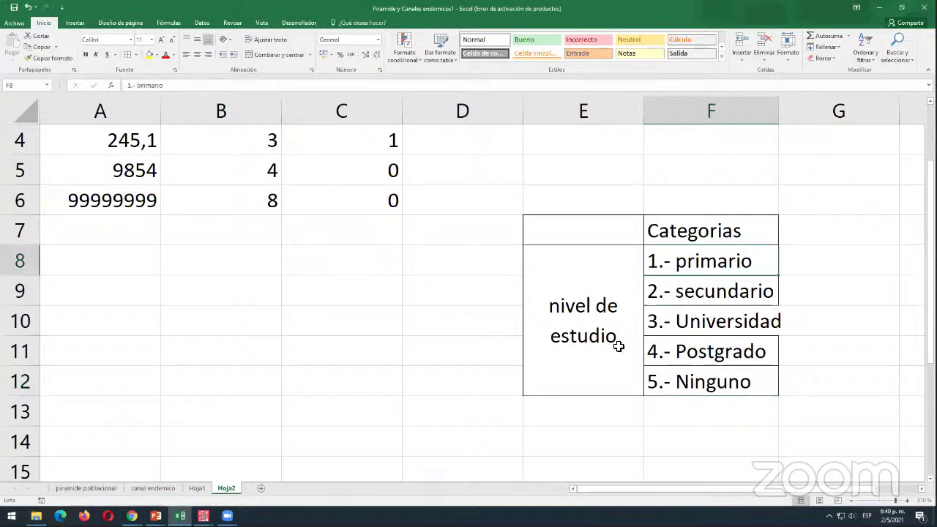
click(594, 320)
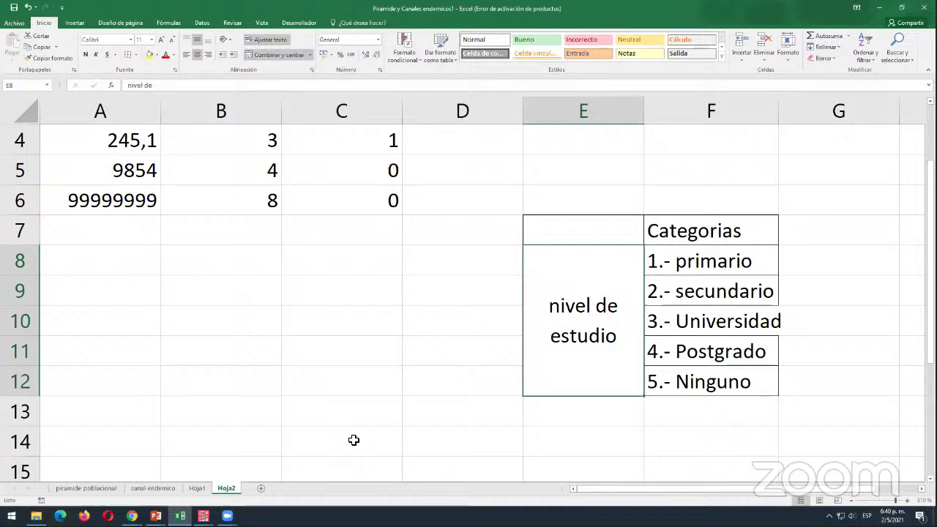
- Switch to PASW Statistics and try to name the third variable "nivel de estudio"
key(alt+Tab)
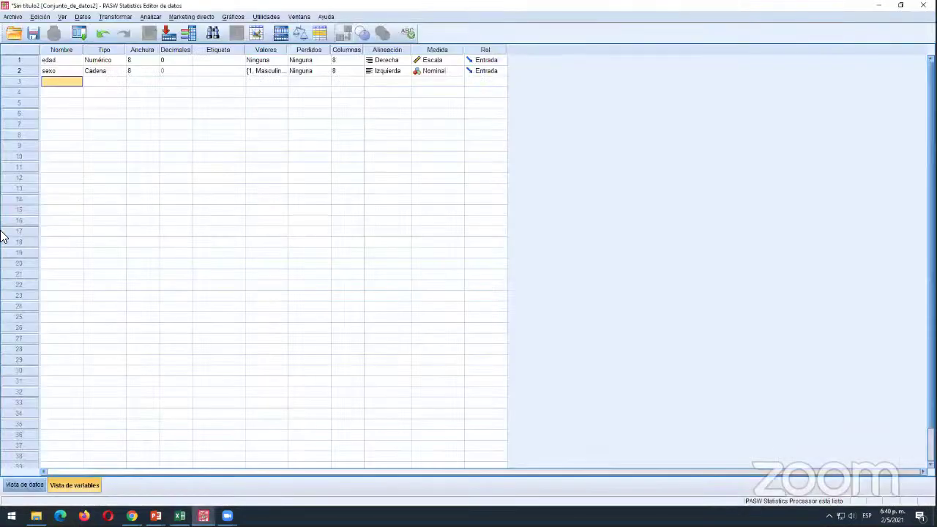
text(nove)
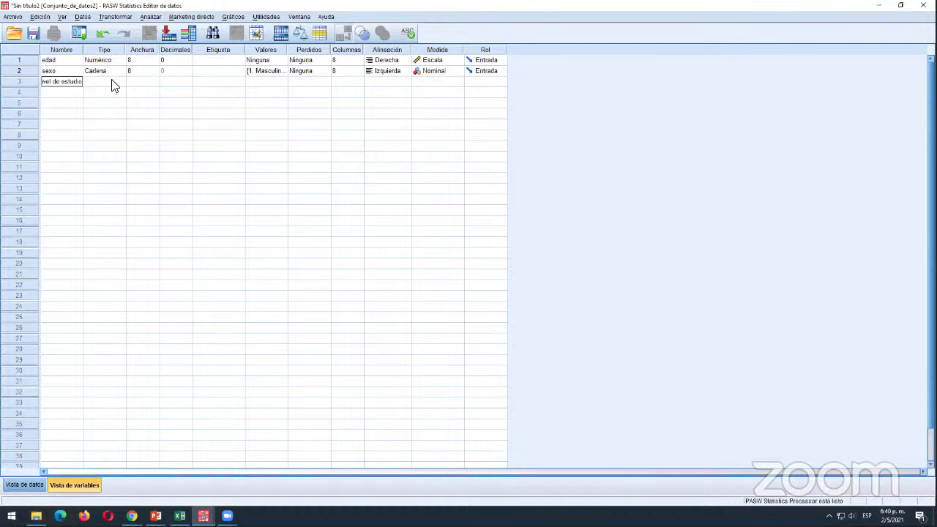
click(111, 82)
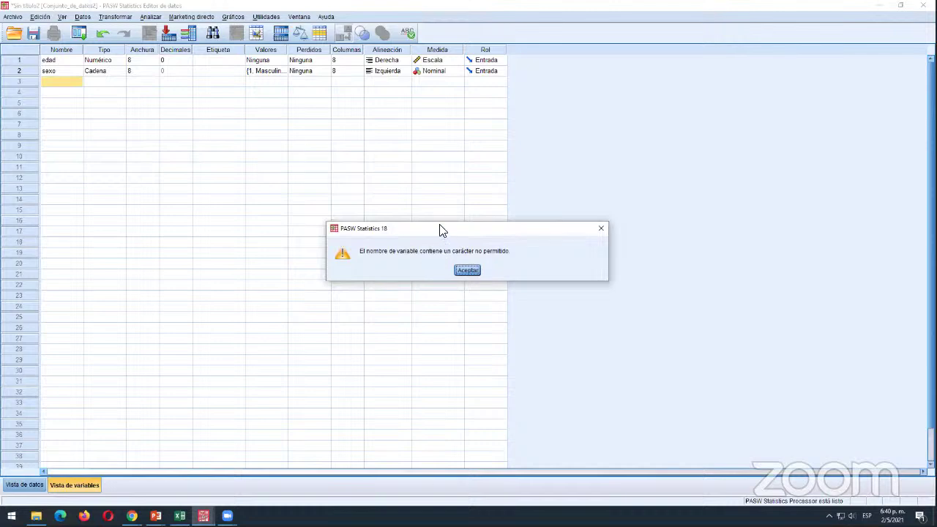
drag(442, 230, 413, 179)
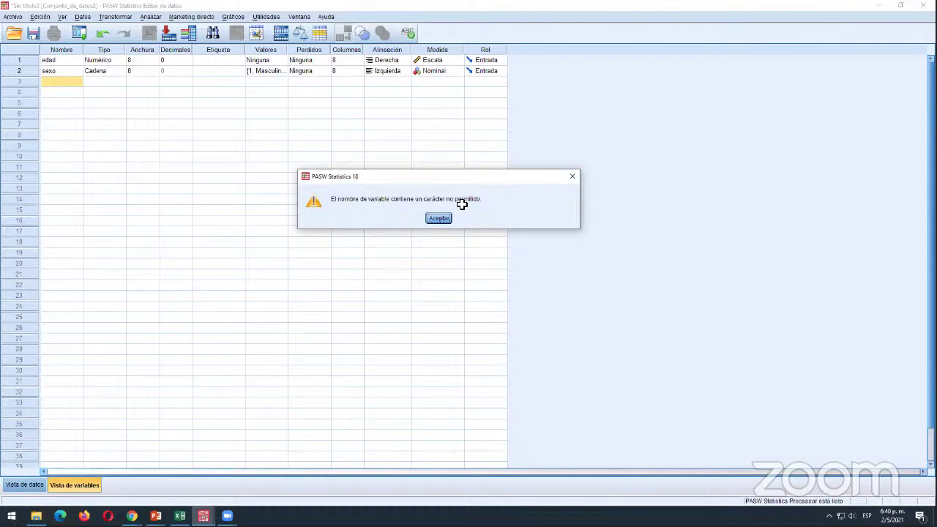
- Switch back to the Excel sheet and select the empty cell A14 for notes on variable names
key(alt+Tab)
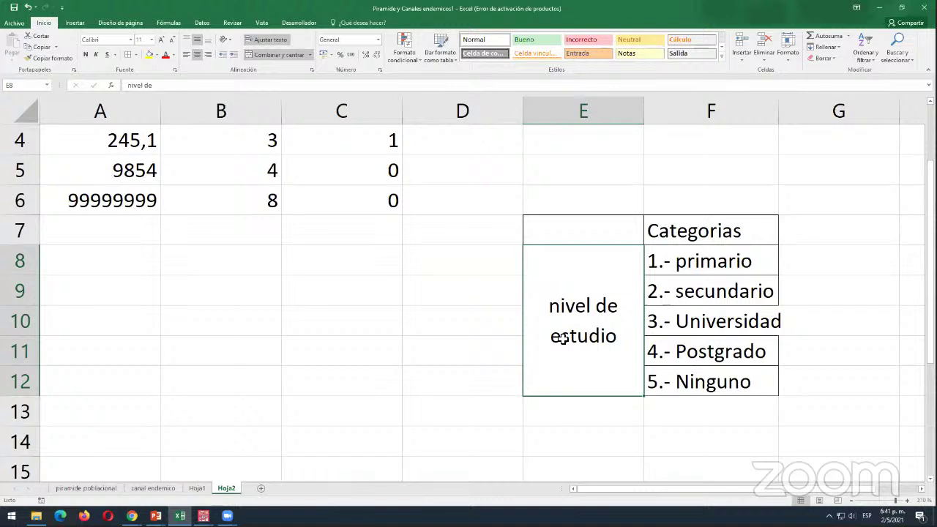
click(220, 300)
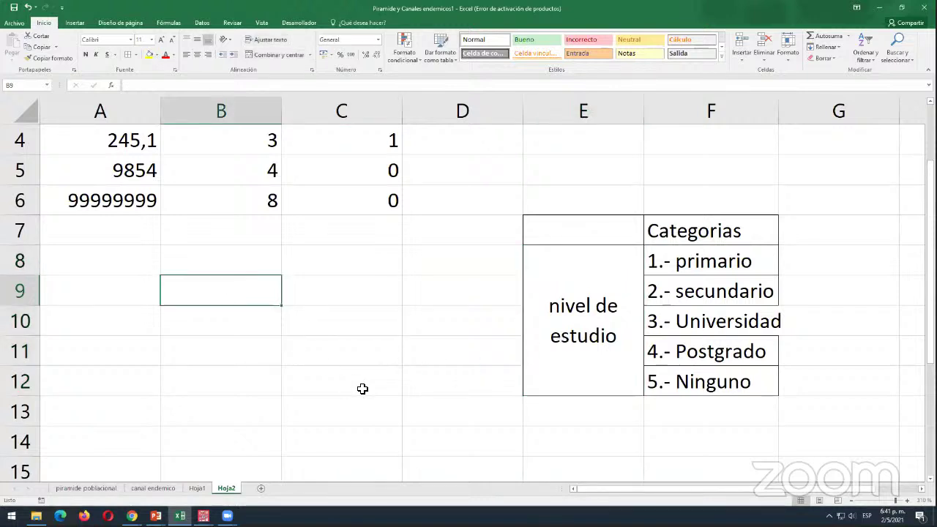
scroll(362, 389, down, 1)
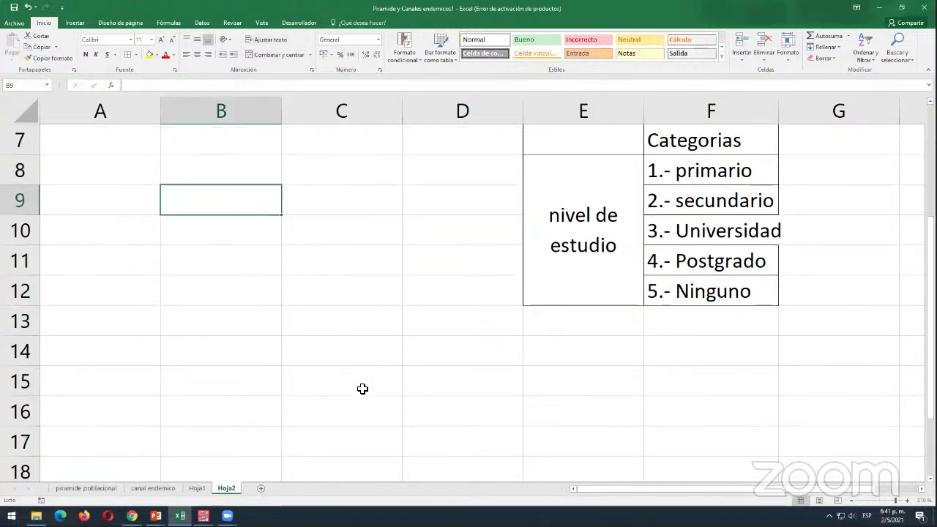
click(107, 355)
text(NOmbre)
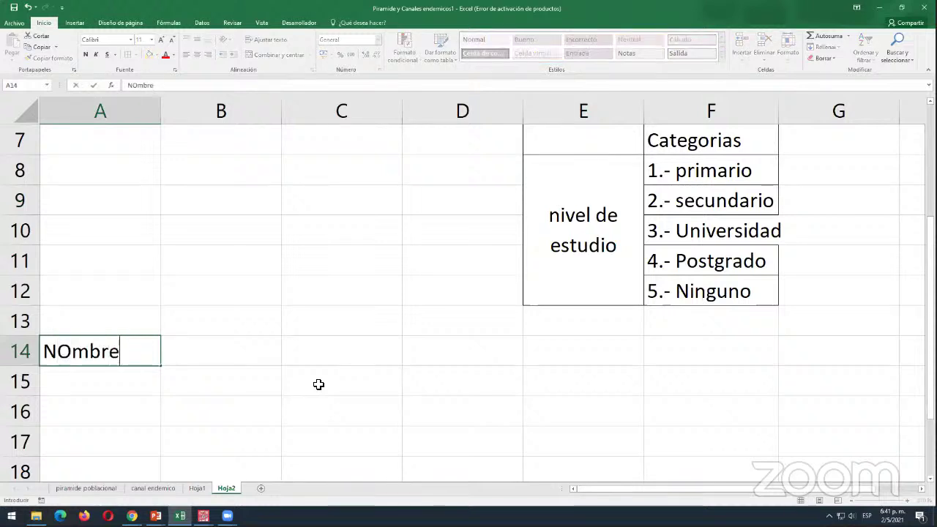
key(BackSpace)
key(BackSpace)
key(BackSpace)
key(BackSpace)
key(BackSpace)
key(BackSpace)
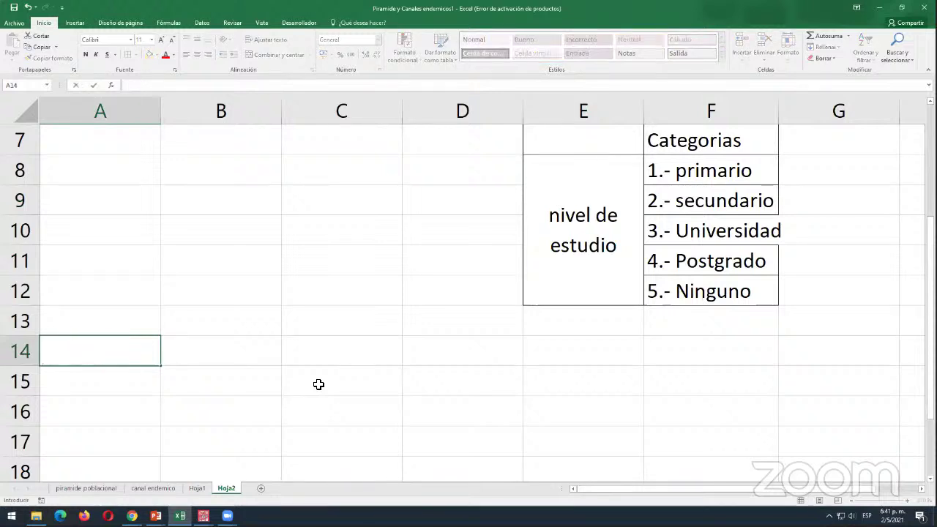
- Enter the heading "Variables" in cell A14
text(Variables)
key(BackSpace)
text(s)
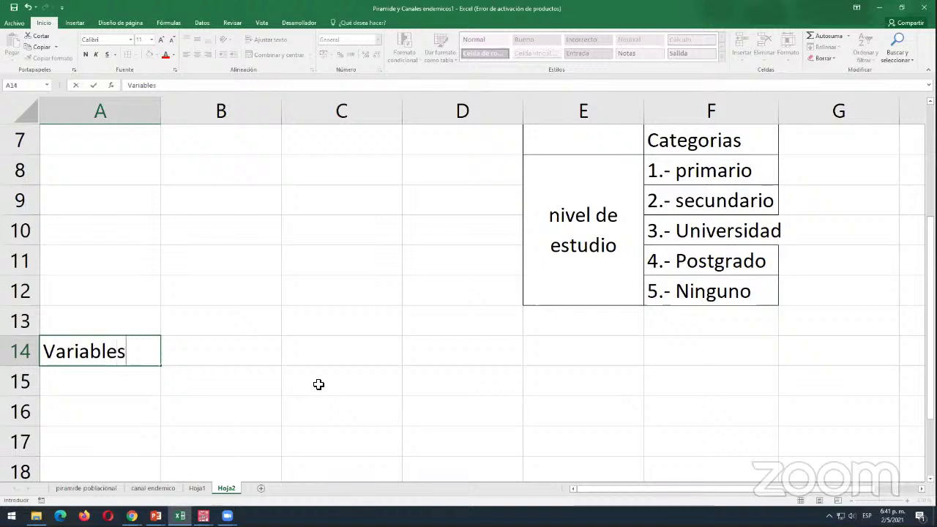
key(Return)
- Enter "Nombres" in A15 and "restricciones" beside it in B15
text(Nombre)
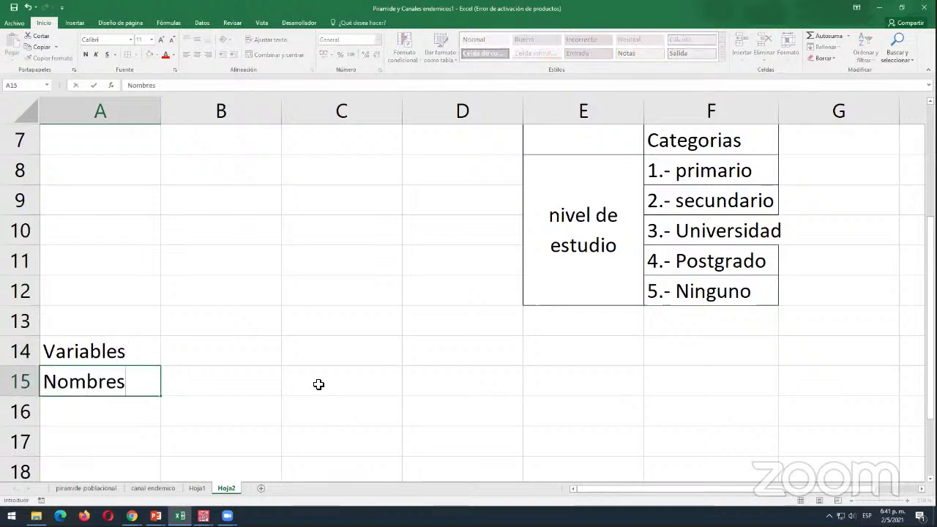
text(s)
key(Tab)
text(res)
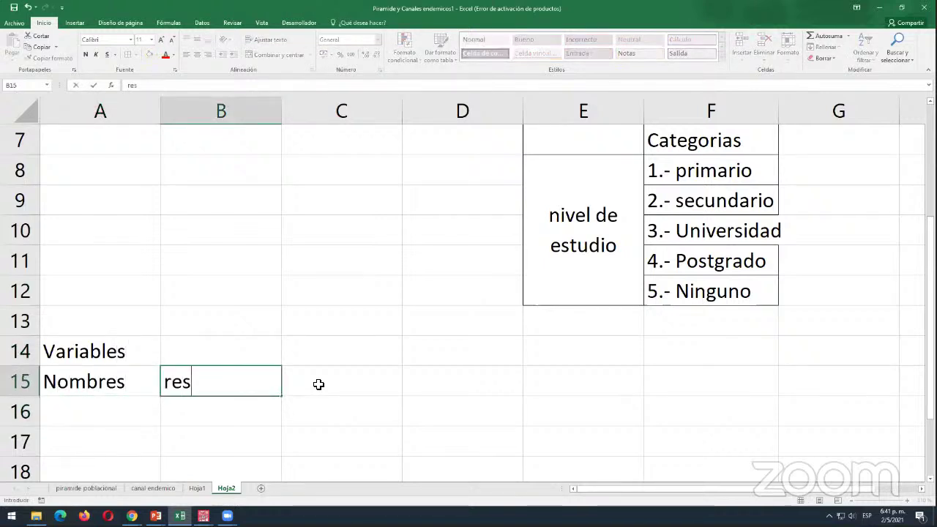
text(tricciones)
key(Return)
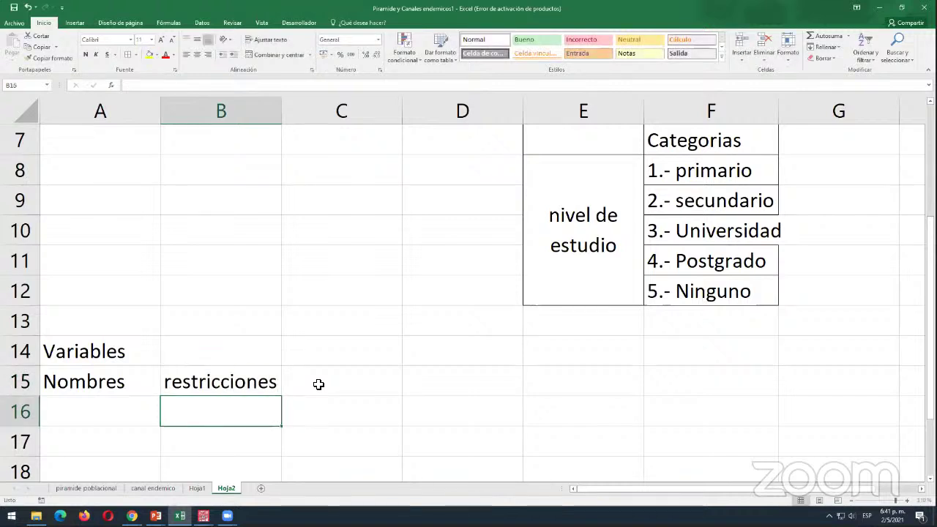
- Write the first naming restriction, "no pueden contener espacios en blanco", in B16
text(no puedene)
key(BackSpace)
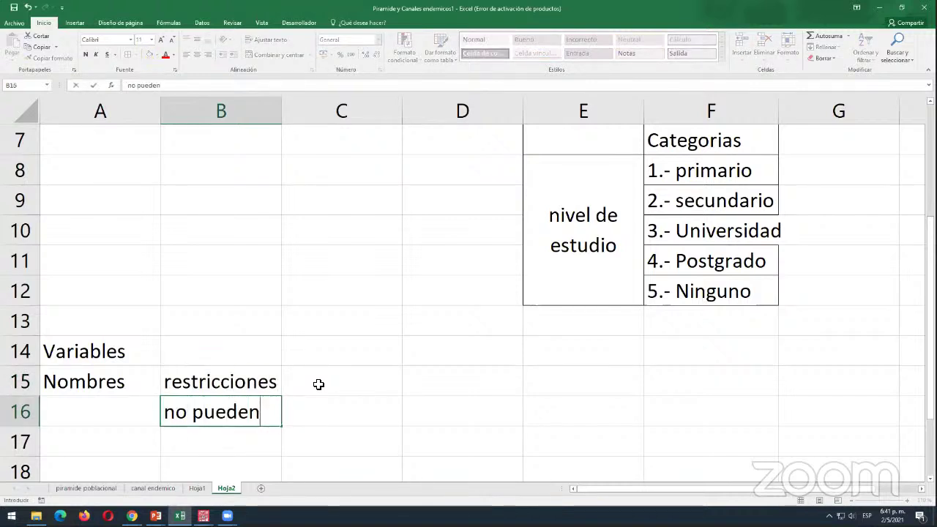
text(contener espacioa)
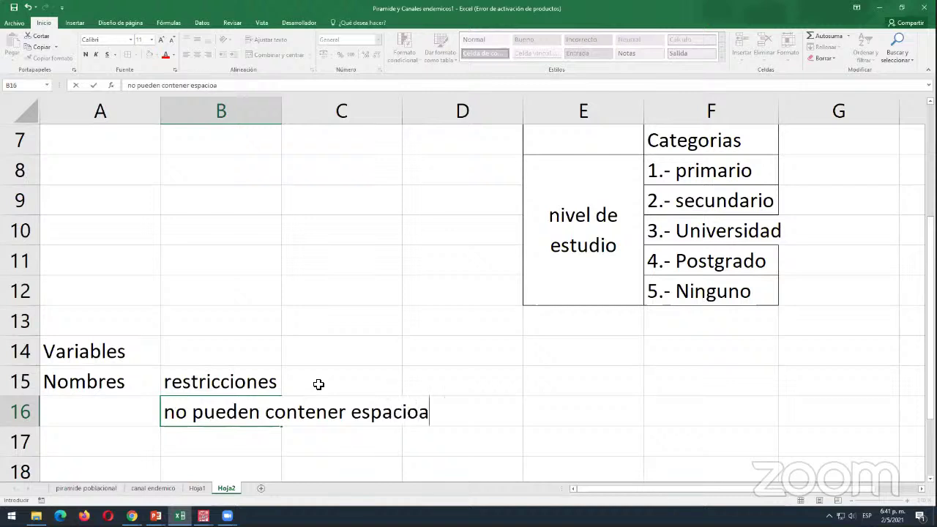
key(BackSpace)
text(s en blanco)
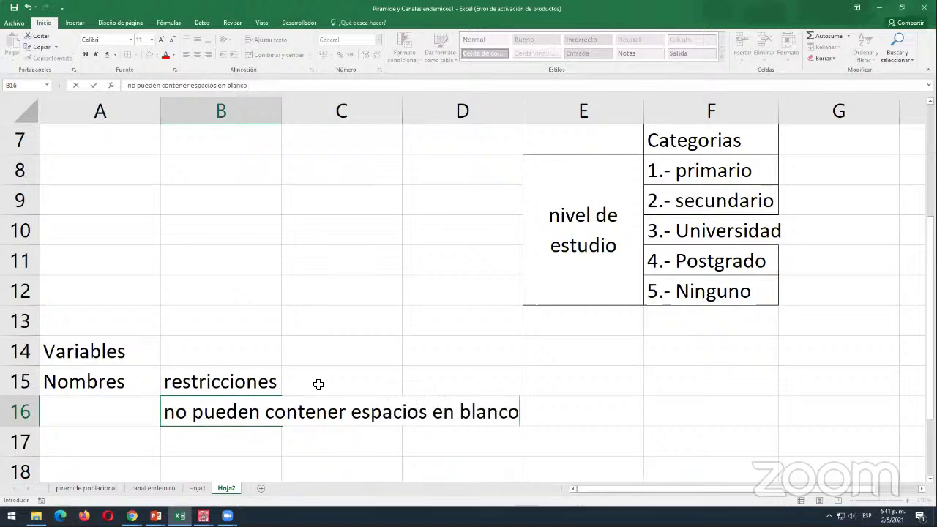
key(Return)
- Write the second naming restriction, "no se puede colocar algun simbolo especial "(+*/;.", in B17
text(no)
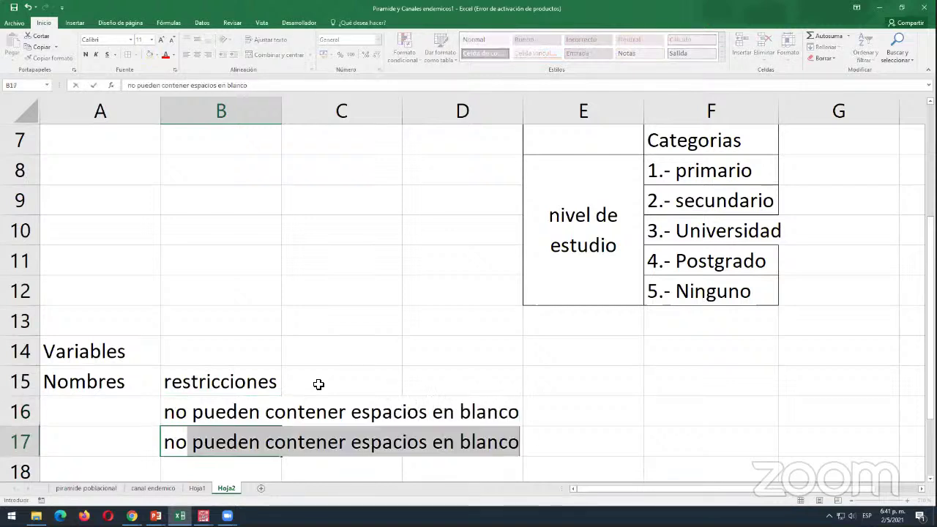
text( se puede col)
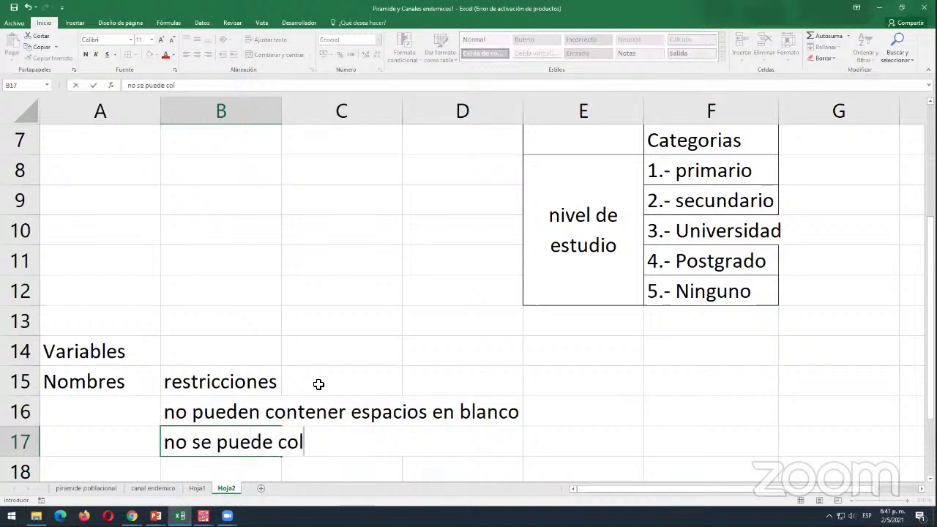
text(ocar algun si)
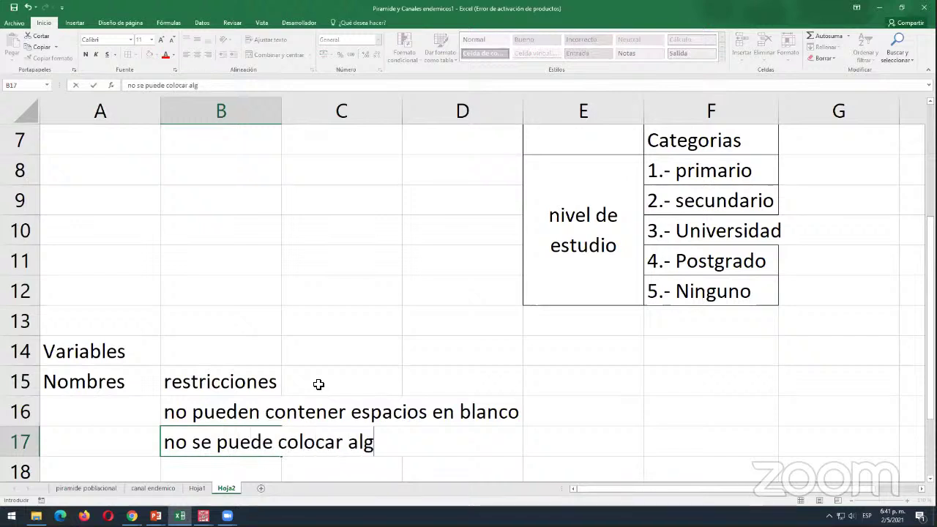
text(lo especial )
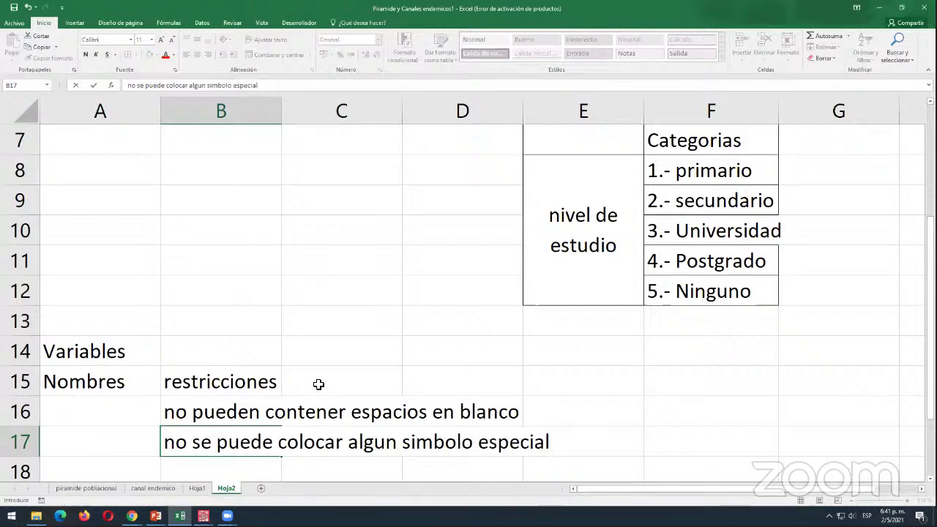
text(")
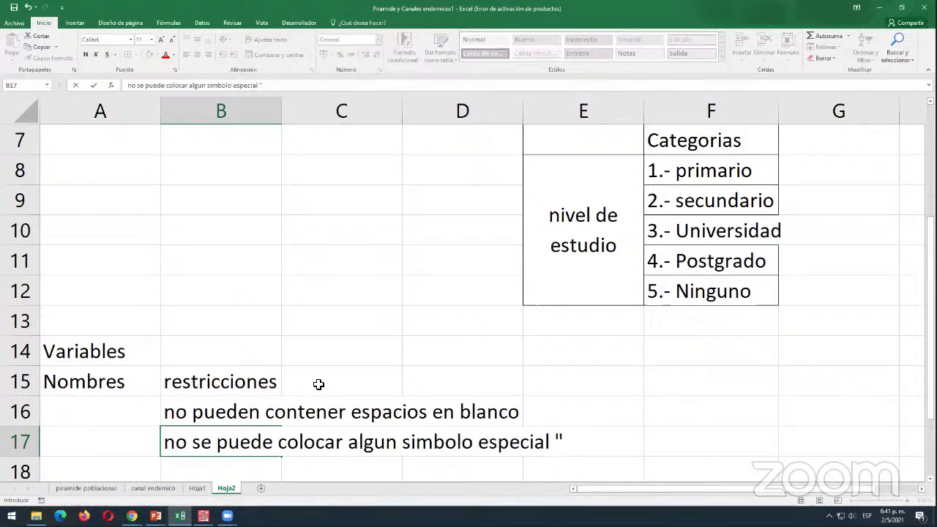
text((+*/;.)
key(Return)
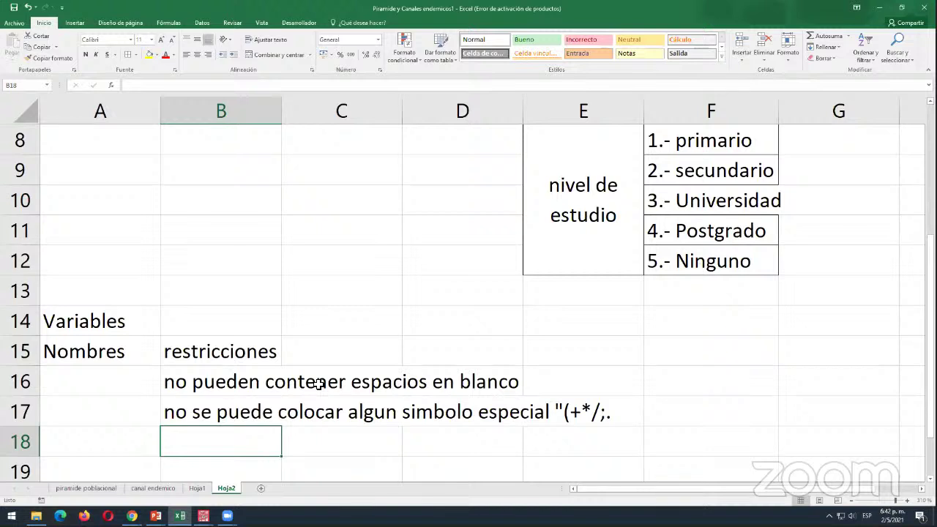
- Write the note "Simbolo de subrayado guión bajo si es permitido para formar parte del nombre" in B19, leaving row 18 empty
key(Return)
text(Sin)
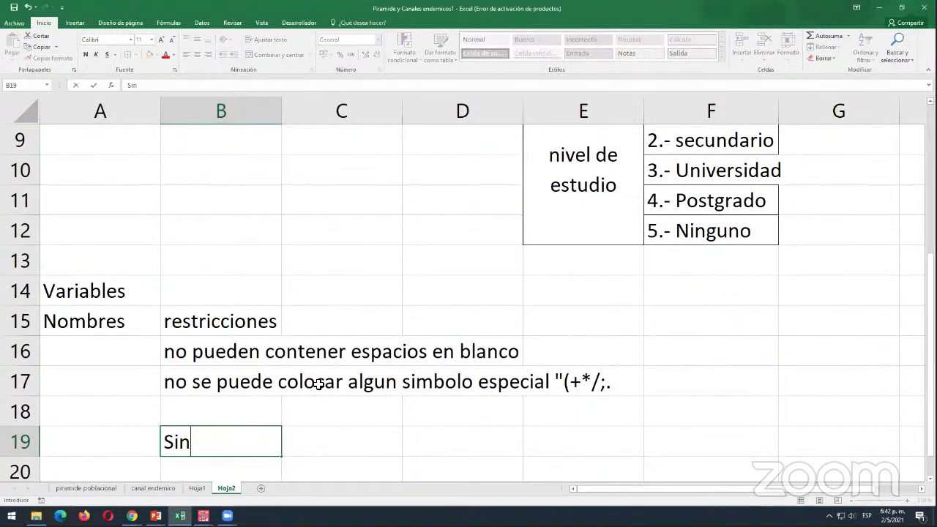
key(BackSpace)
key(BackSpace)
text(imbolo de s)
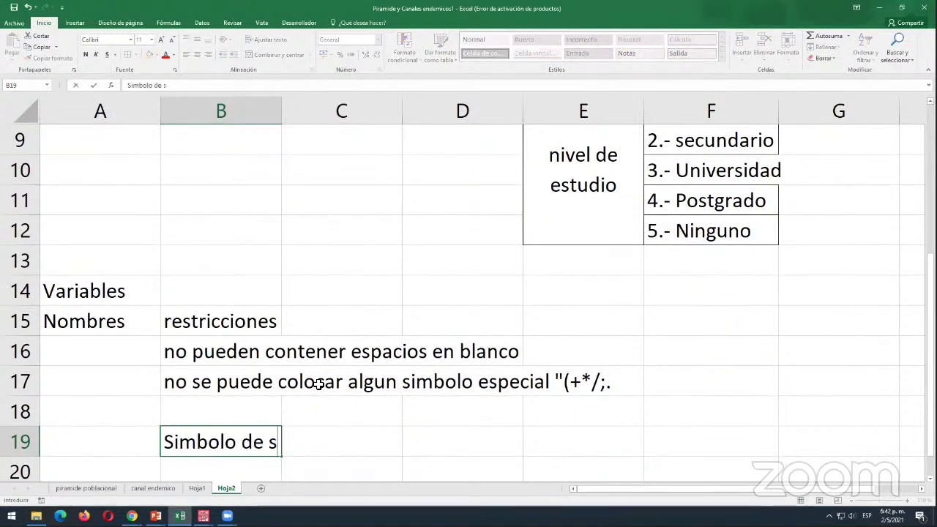
text(ubrayado )
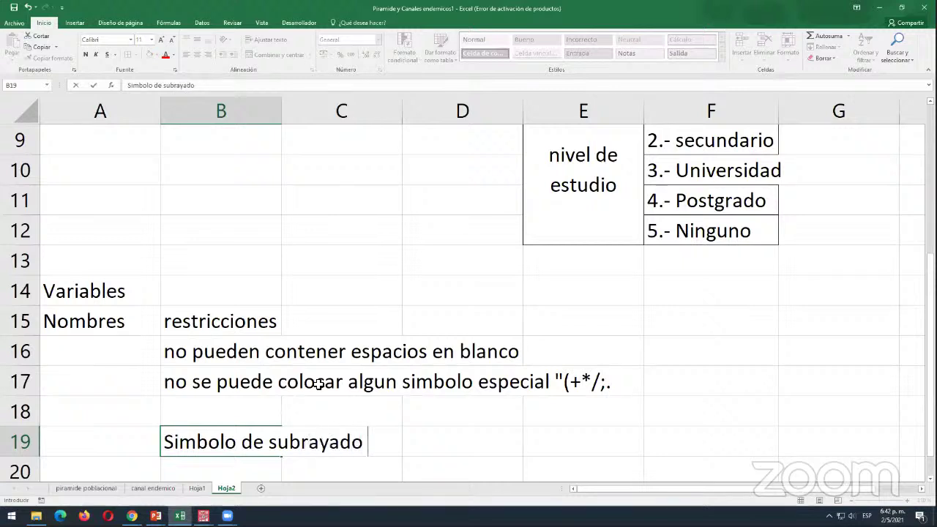
text(guipo)
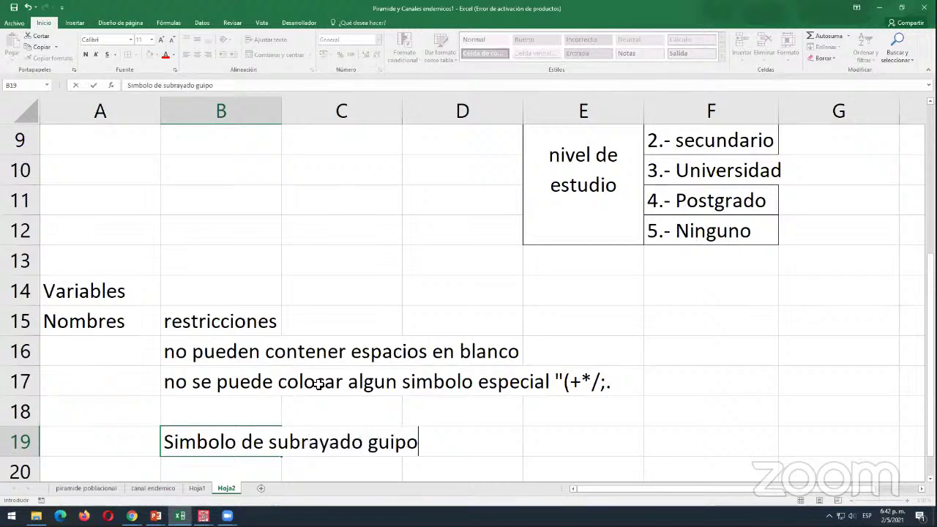
key(BackSpace)
key(BackSpace)
text(ón bajo )
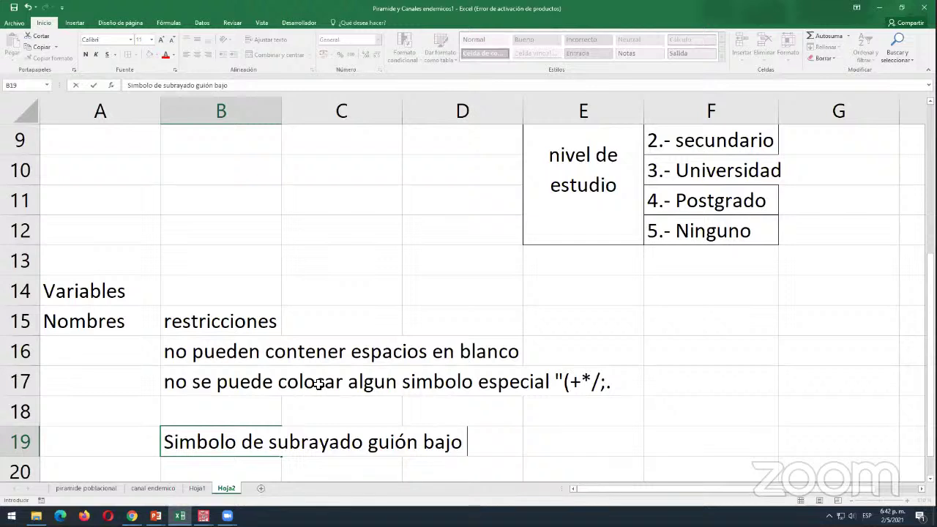
text(si es permitido p)
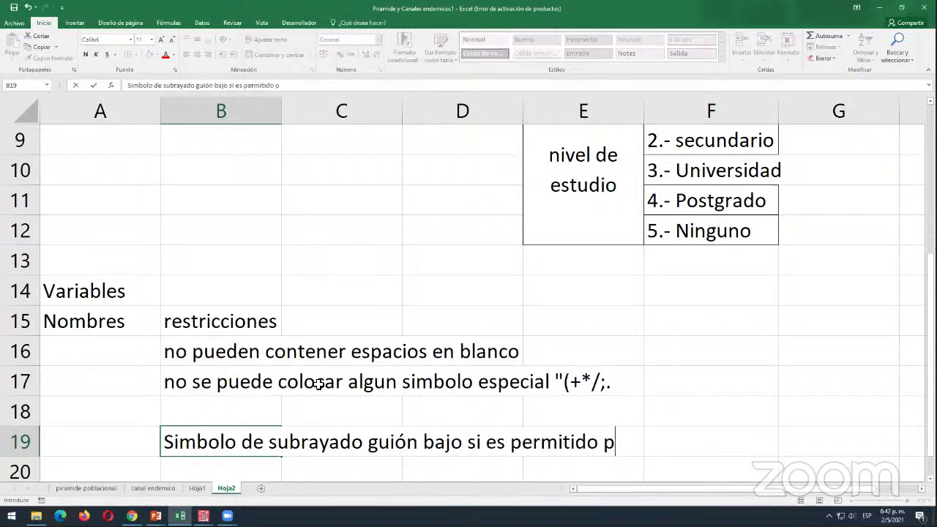
text(ara formar )
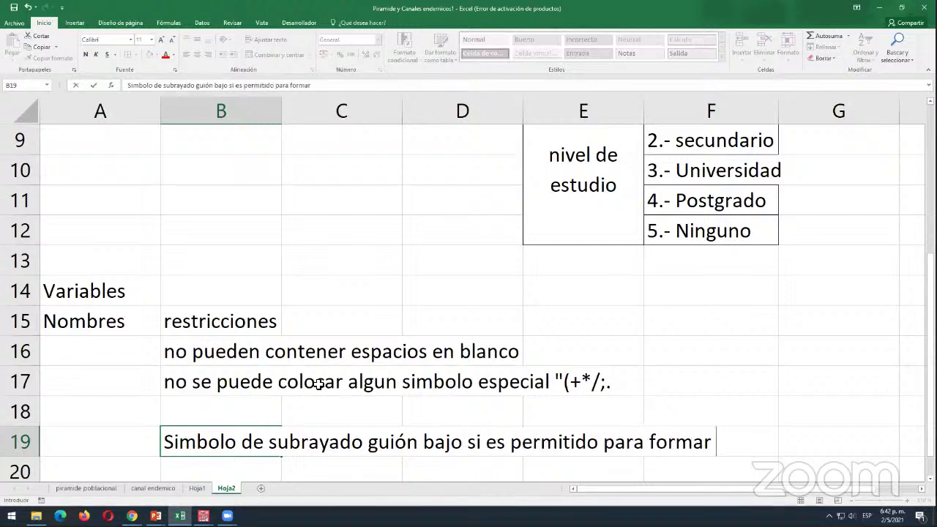
text(parte del no)
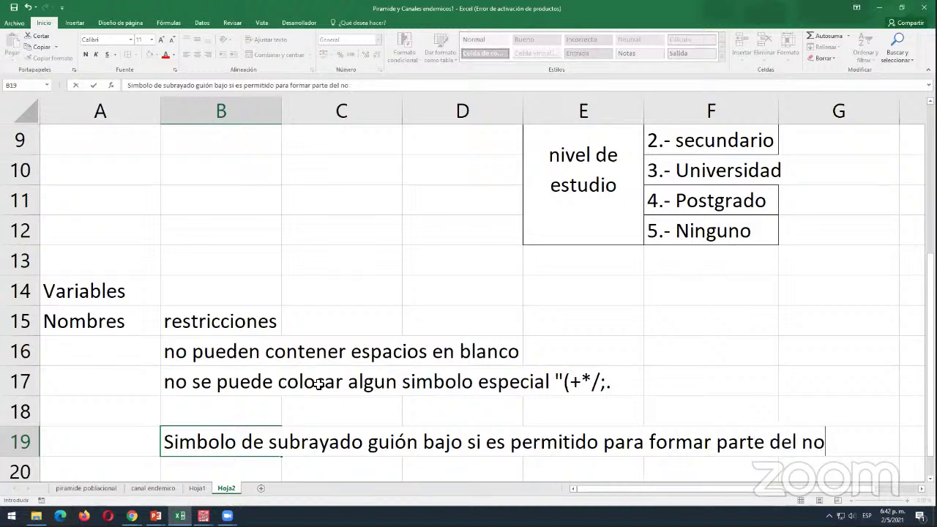
text(mbre)
key(Return)
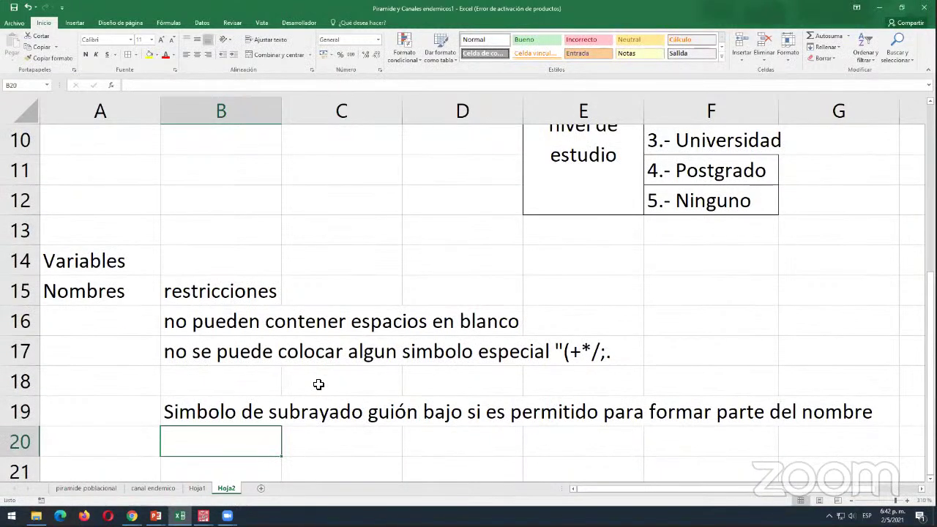
- Enter an underscore in B20 as the example of the permitted symbol and reselect that cell
text(_)
key(Return)
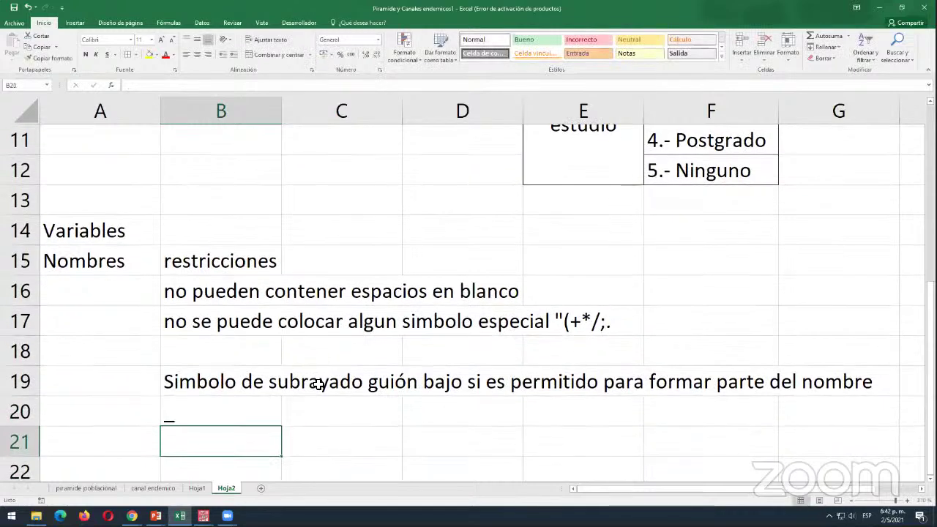
key(Up)
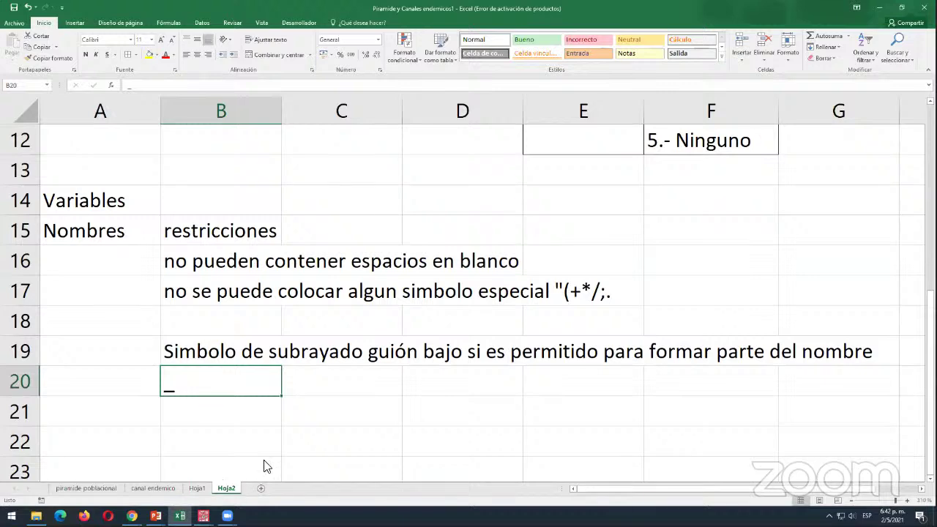
- Switch to PASW Statistics and name the third variable nivel_de_estudio
key(alt+Tab)
click(439, 218)
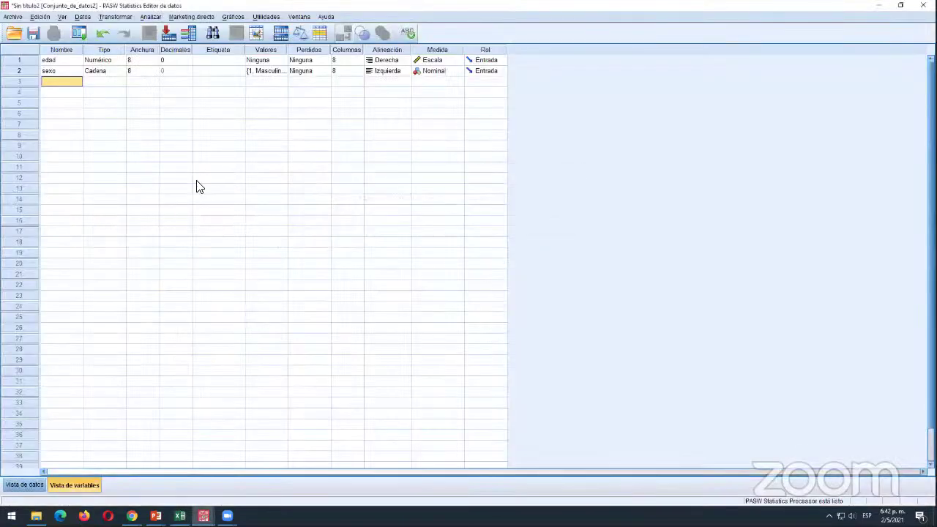
text(nivel_de_estudio)
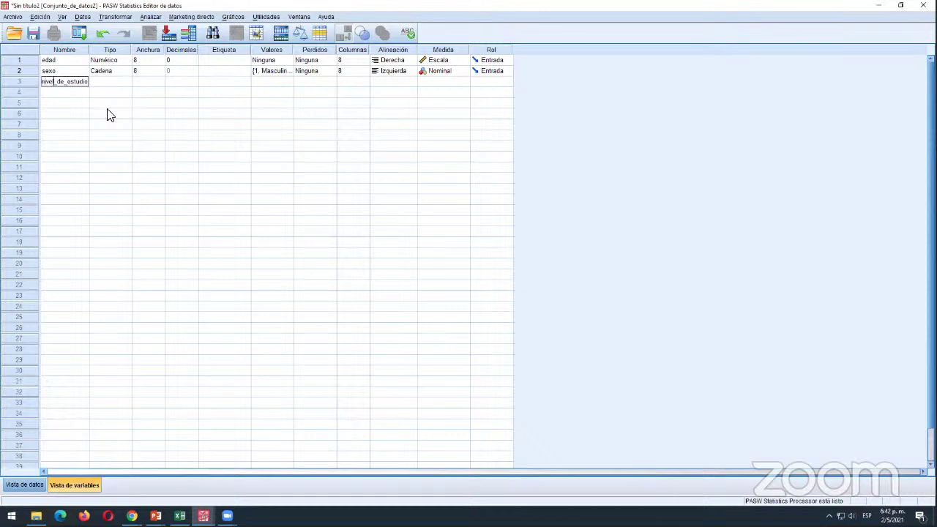
key(Right)
key(Right)
click(119, 82)
click(78, 82)
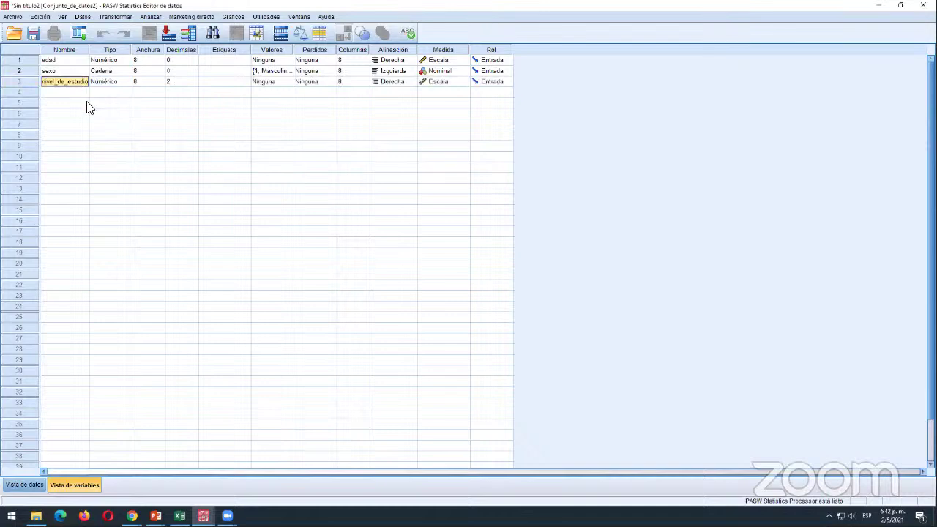
- Set the variable type of nivel_de_estudio to Cadena
click(127, 84)
click(128, 83)
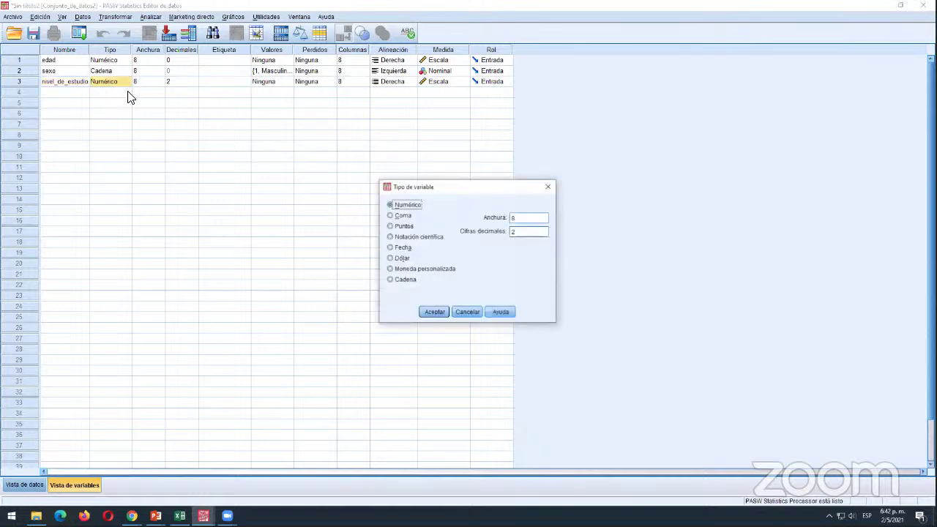
click(407, 279)
click(431, 312)
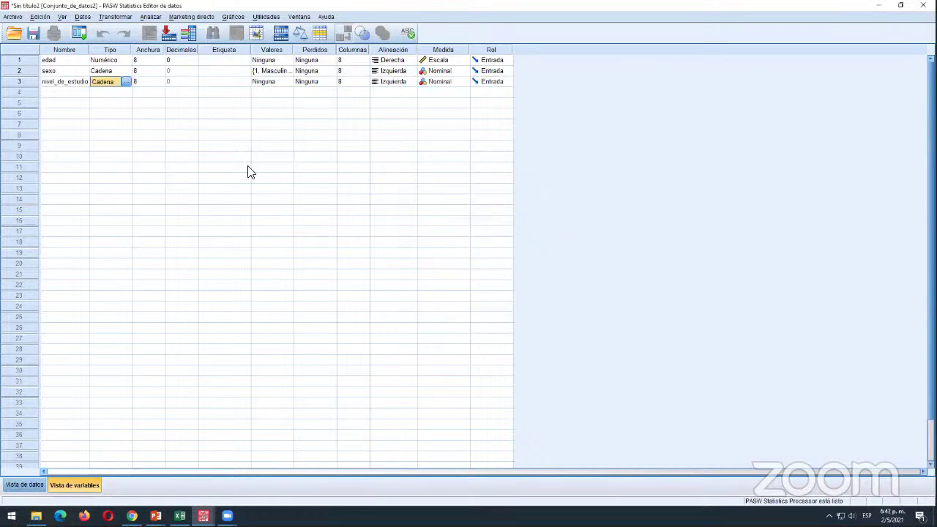
- Open the value labels of nivel_de_estudio and check the five study-level categories in the Excel sheet before returning
click(283, 82)
click(286, 80)
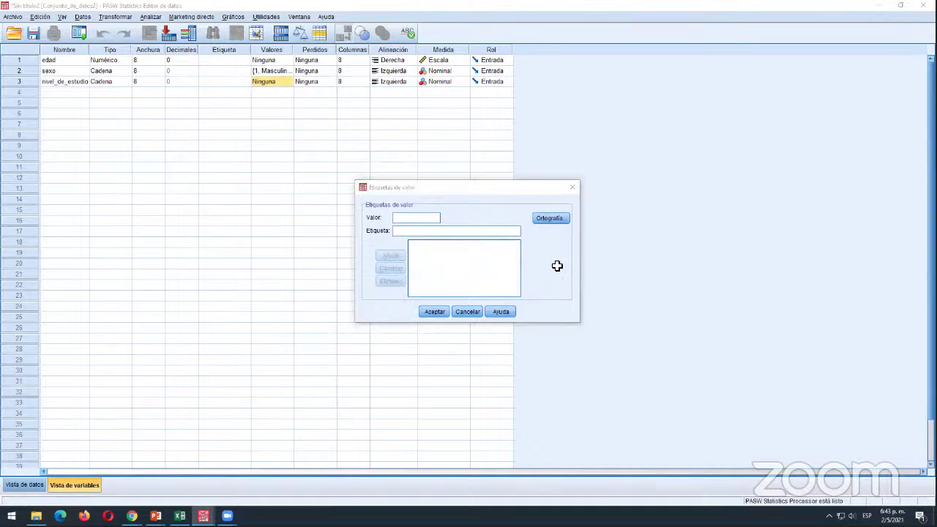
key(alt+Tab)
scroll(604, 271, up, 2)
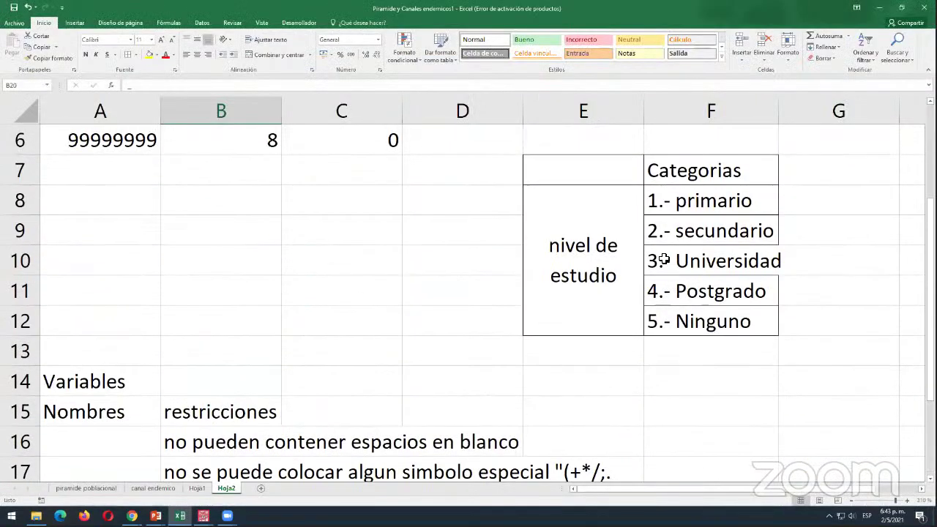
drag(674, 207, 690, 320)
key(alt+Tab)
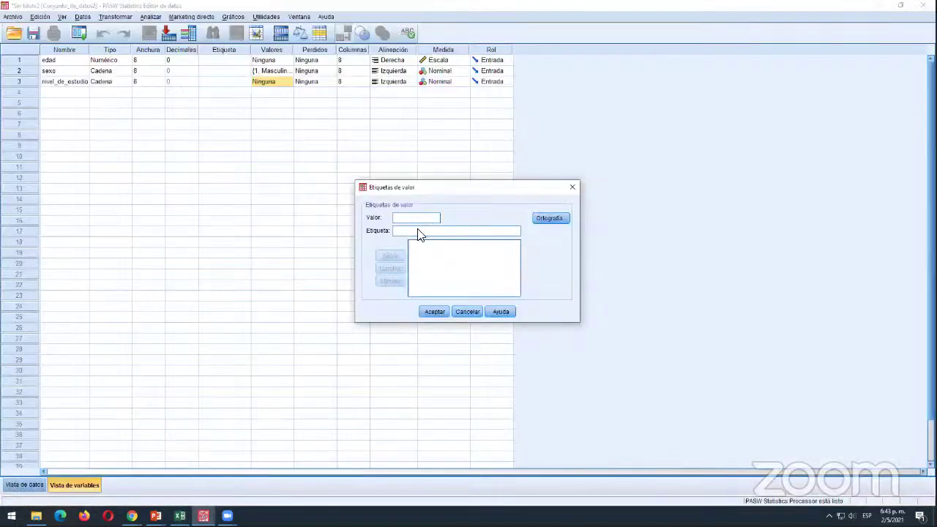
- Add the value labels 1 = "primaria" and 2 = "secundaria" for nivel_de_estudio
text(1)
click(448, 231)
text(primaria)
click(398, 256)
text(2)
key(Tab)
click(393, 256)
- Add the value label 3 = "Universidad" to the list
text(3)
key(Tab)
text(Universitar)
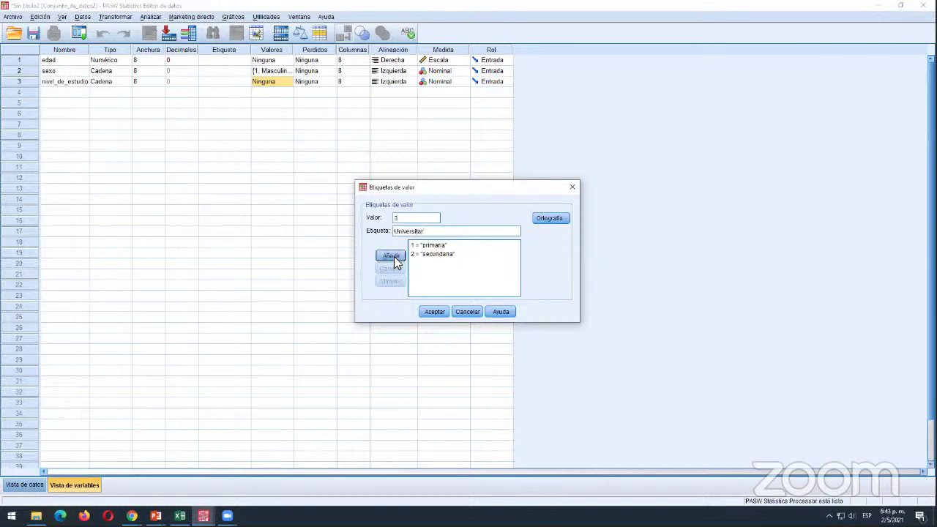
key(BackSpace)
key(BackSpace)
key(BackSpace)
text(dad)
click(392, 255)
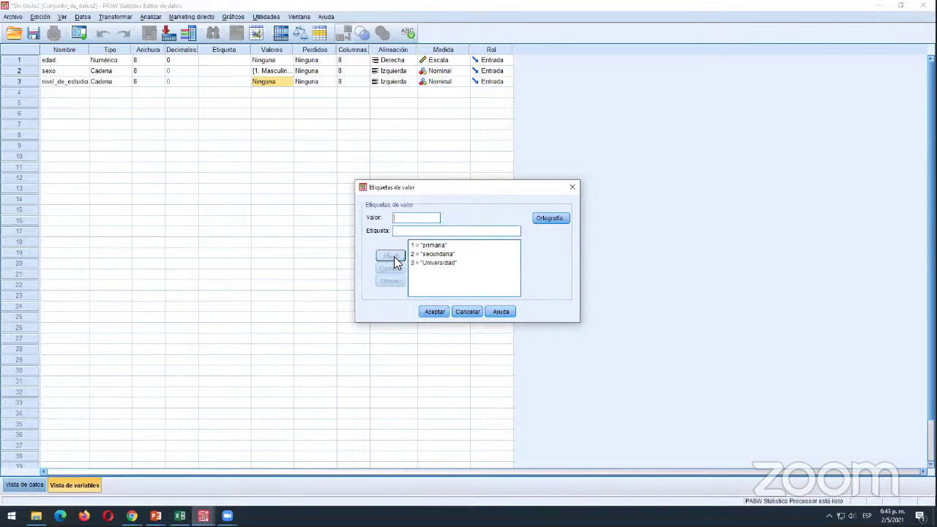
- Add the value labels 4 = "postgrado" and 5 = "Ningún nivel de estudio"
text(4)
text(postgrado)
click(392, 255)
text(5)
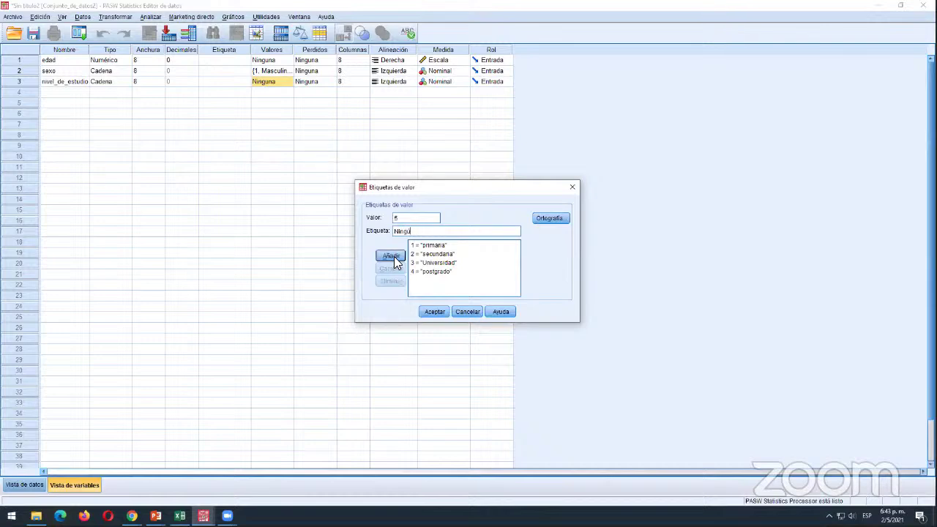
text(Ningún nivel de estudio)
click(391, 255)
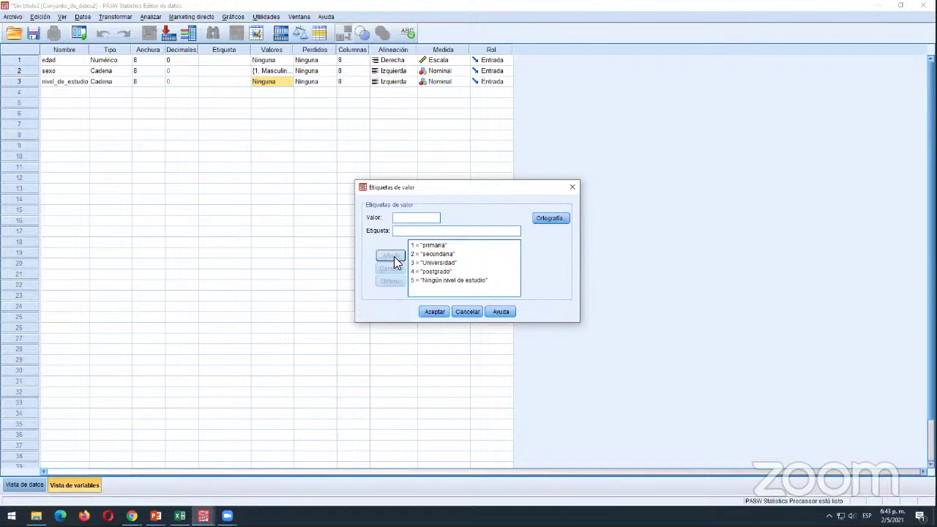
- Compare the labels with the Categorias list in the Excel sheet and apply them to nivel_de_estudio in PASW Statistics
key(alt+Tab)
drag(710, 199, 714, 219)
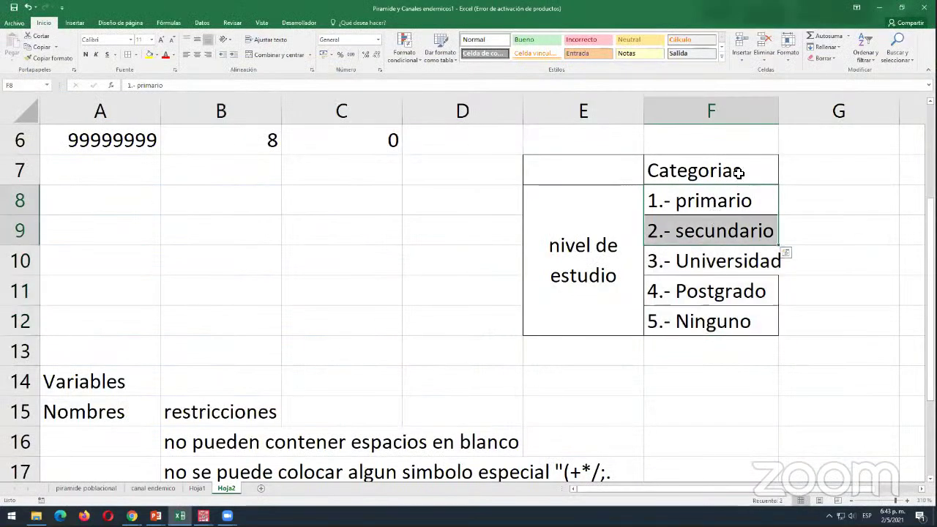
drag(738, 172, 707, 310)
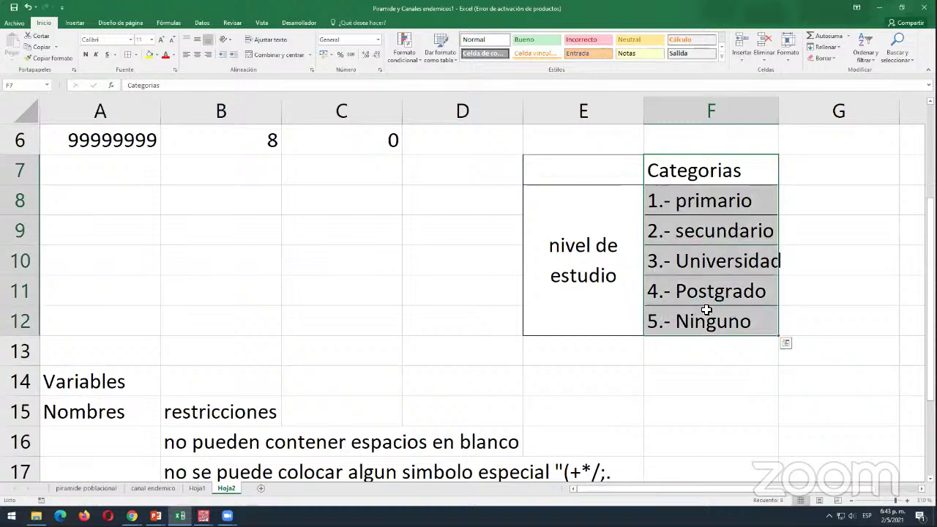
key(alt+Tab)
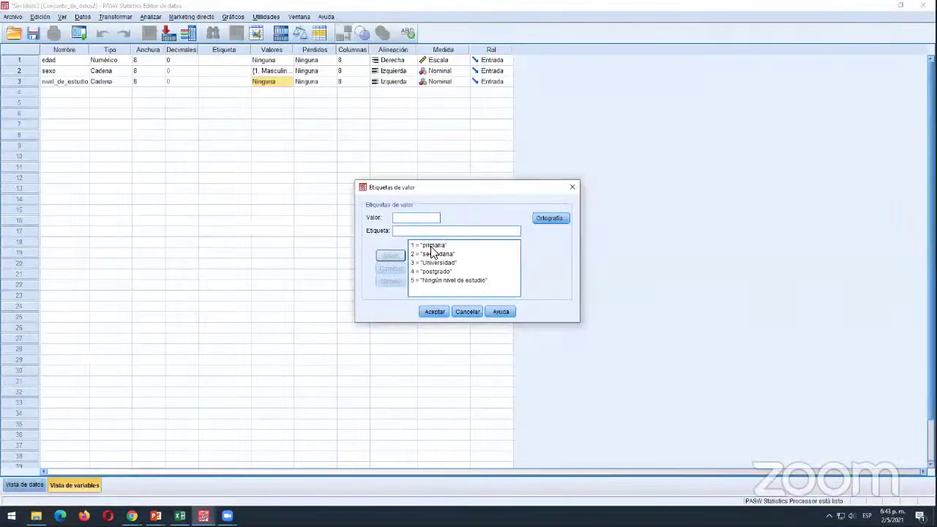
click(432, 281)
click(434, 312)
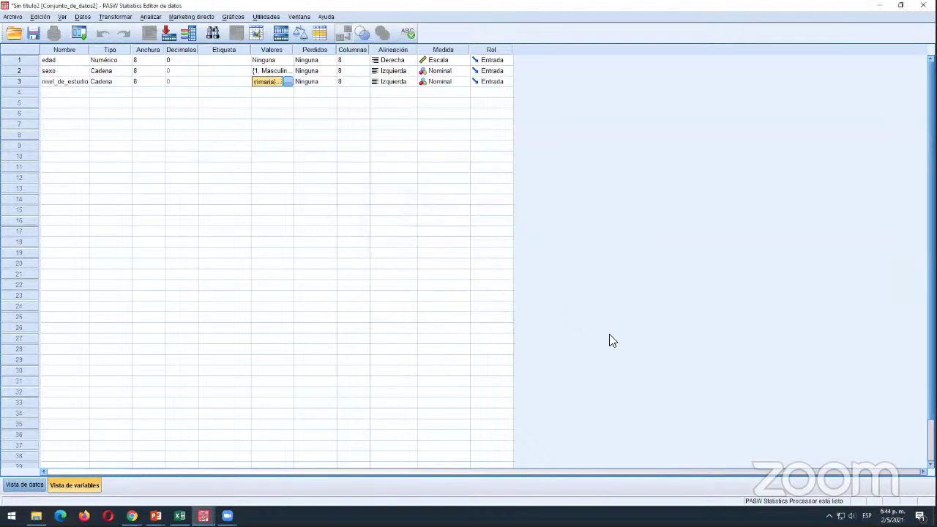
click(69, 93)
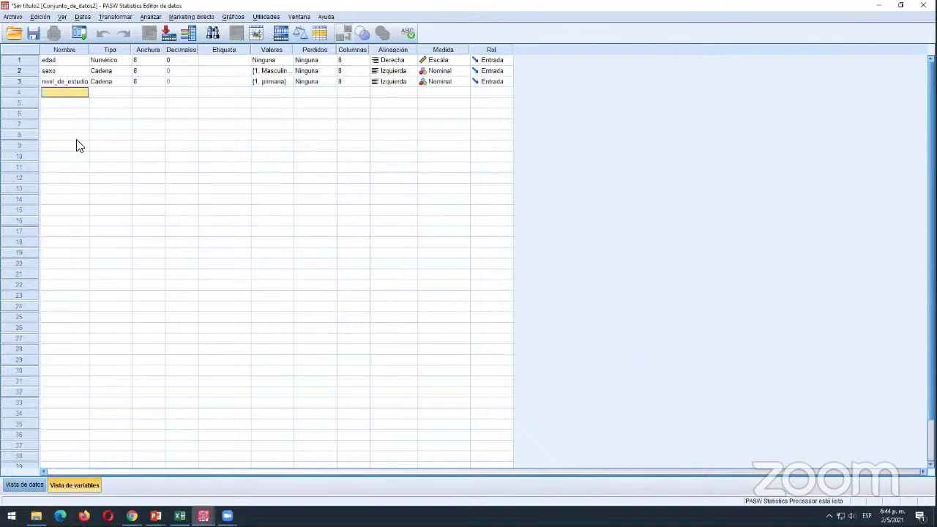
click(20, 92)
click(23, 102)
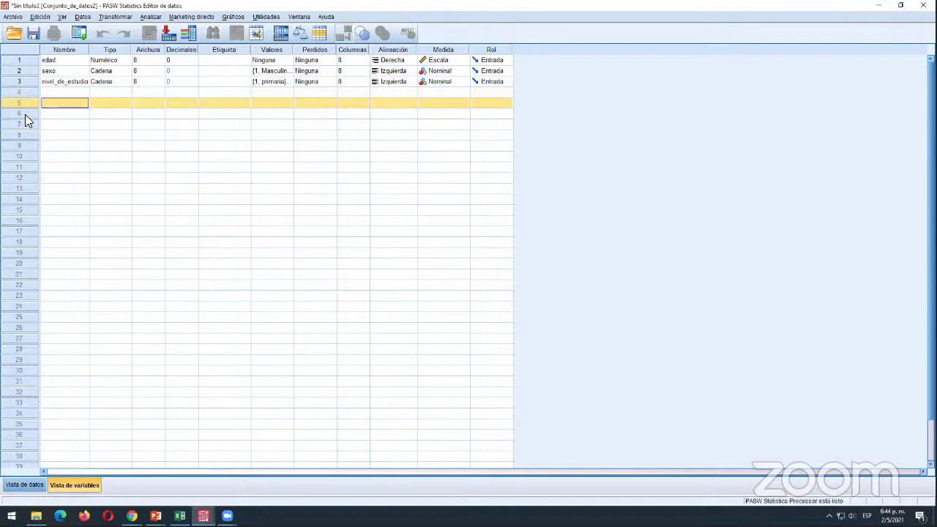
click(24, 114)
click(24, 124)
click(22, 134)
click(24, 145)
click(23, 156)
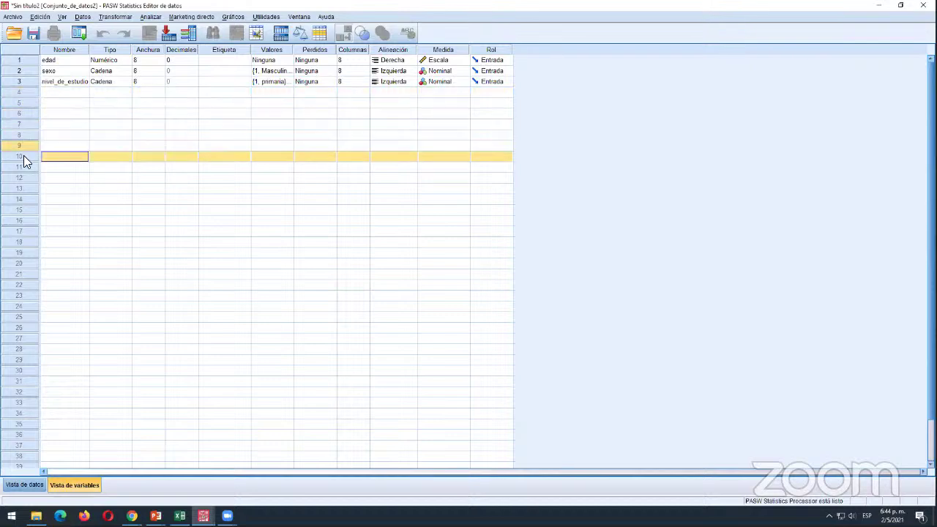
click(22, 166)
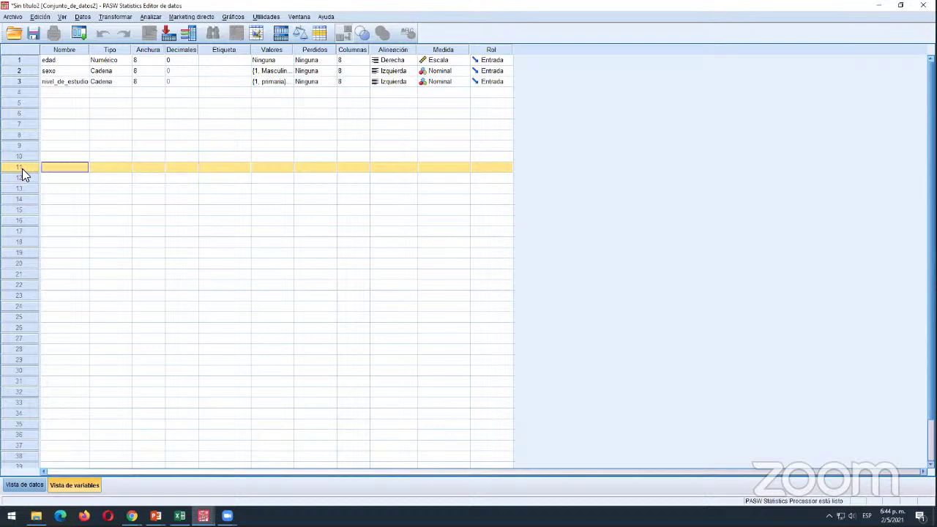
drag(22, 60, 27, 82)
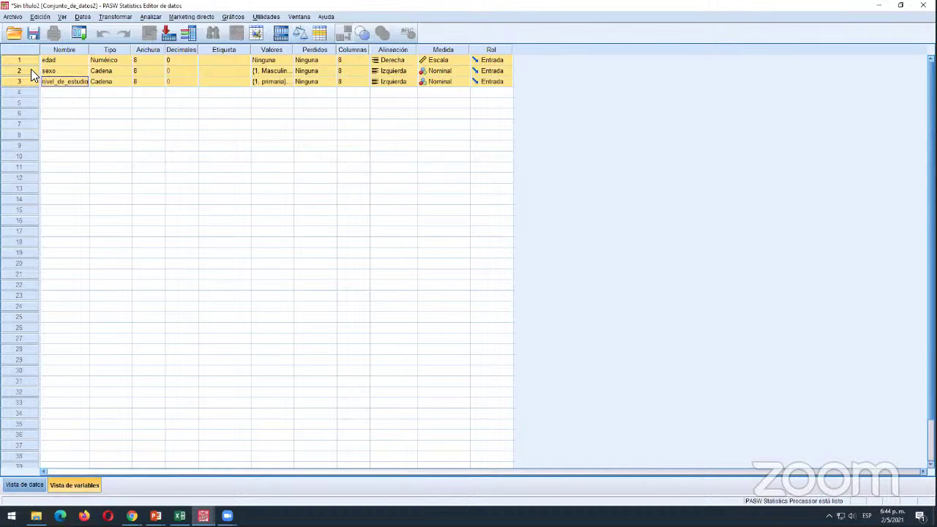
click(66, 93)
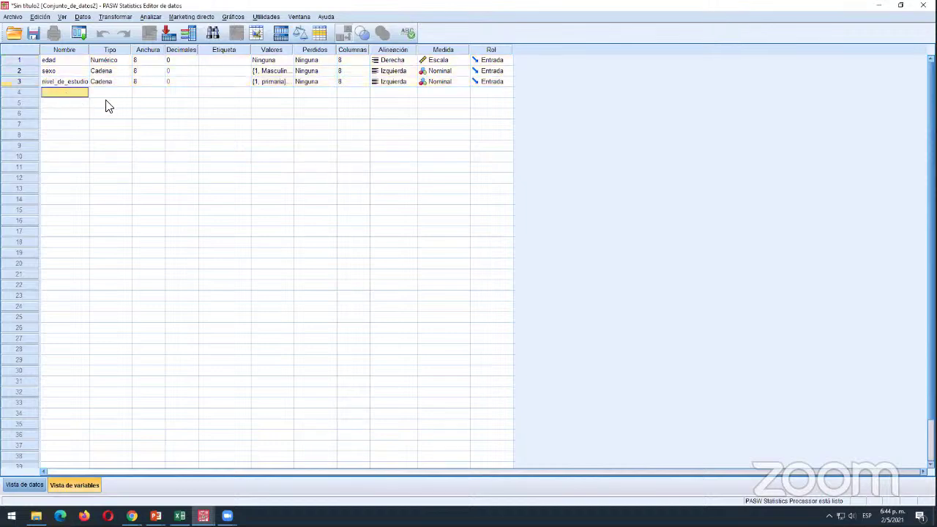
- Set the measurement level of the sexo variable to Ordinal
click(28, 61)
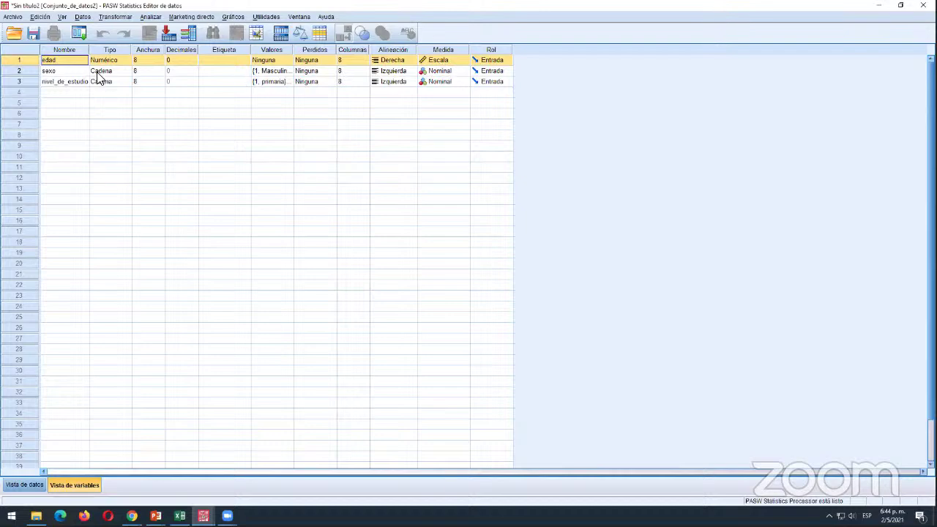
click(42, 71)
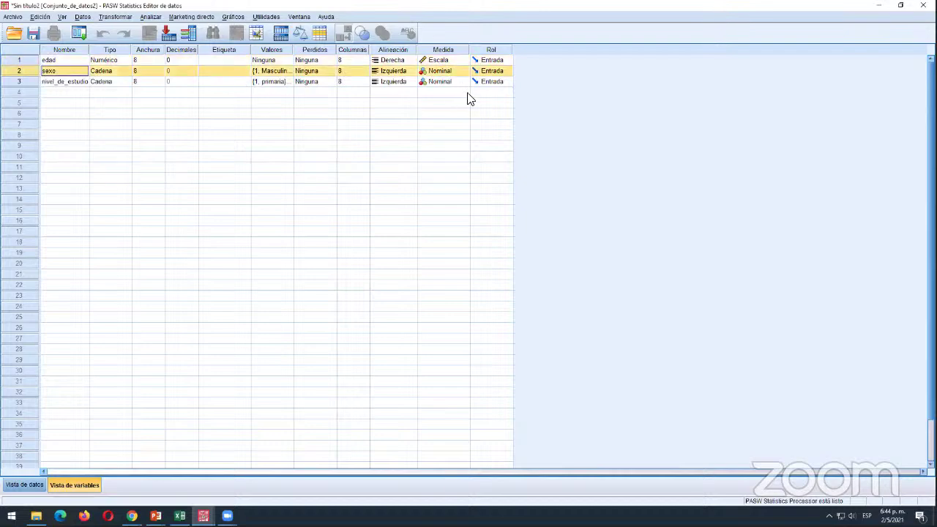
click(462, 70)
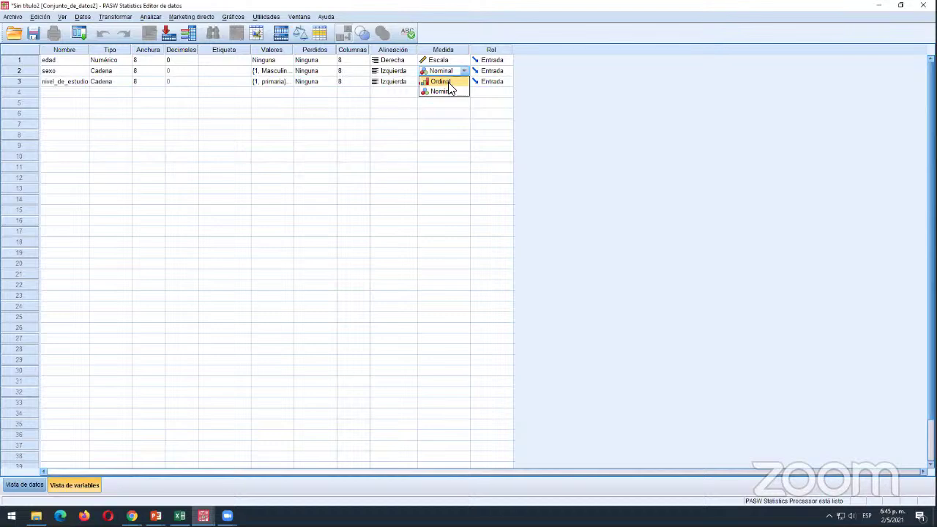
click(448, 82)
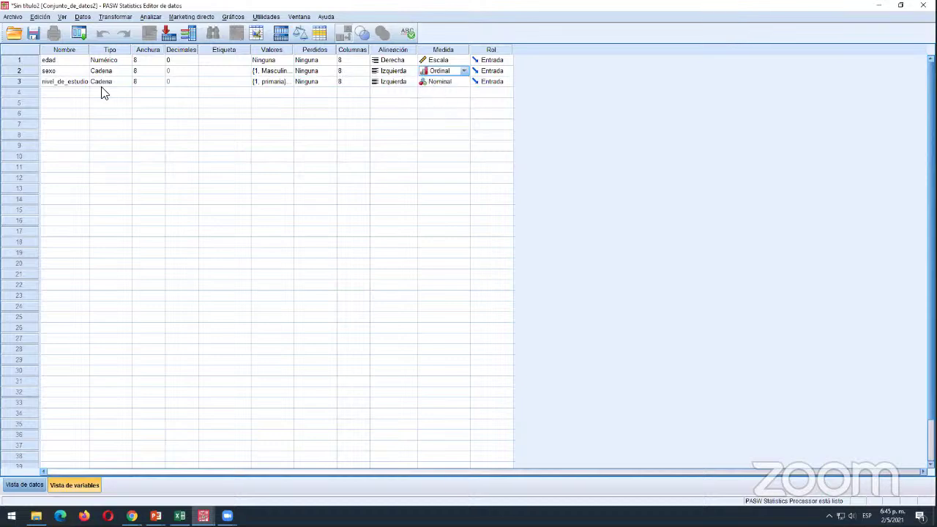
- Set the measurement level of the nivel_de_estudio variable to Ordinal
click(30, 82)
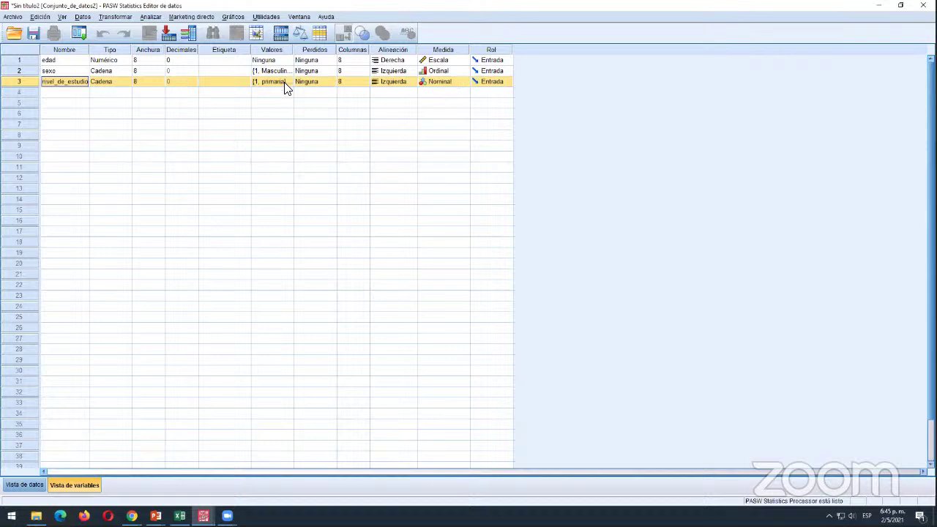
click(464, 84)
click(464, 81)
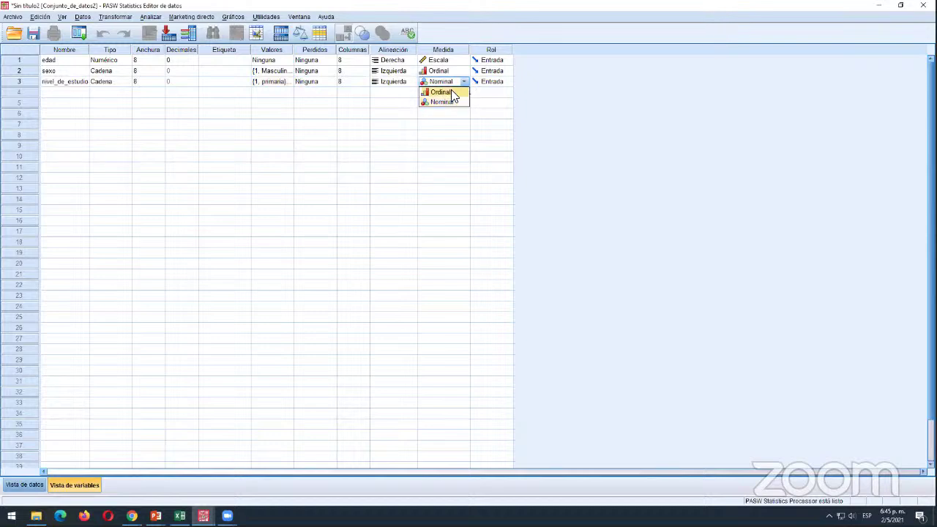
click(449, 92)
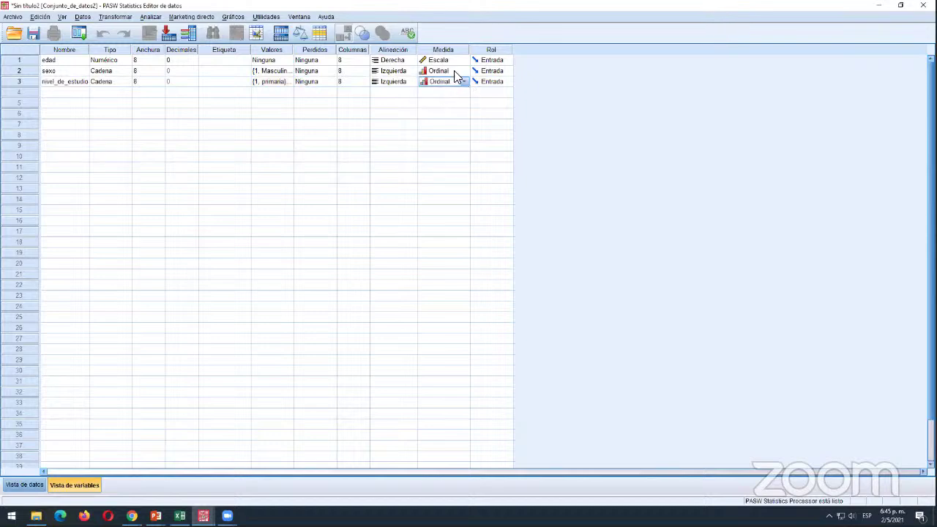
click(118, 73)
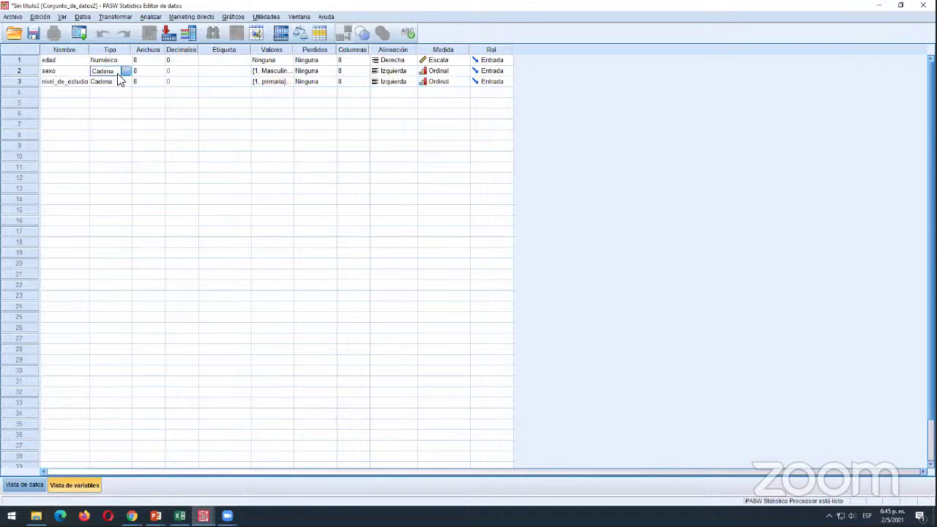
click(115, 82)
click(118, 61)
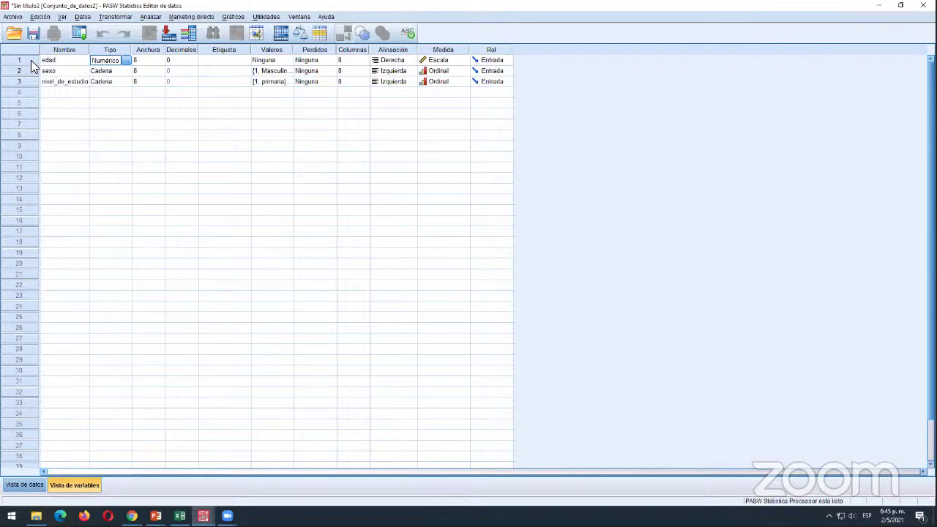
drag(30, 63, 30, 80)
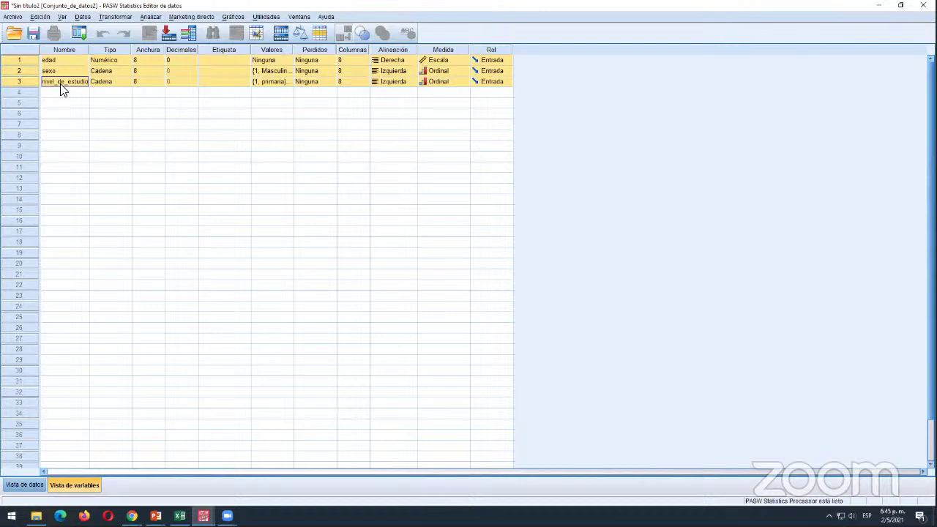
click(60, 93)
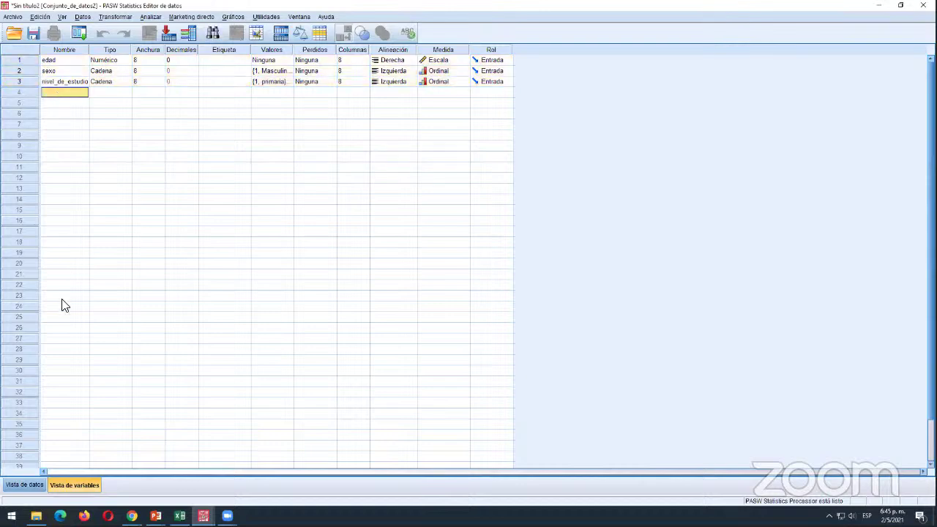
- Show the data view with the three variable columns and enter 25 as the edad of the first case
click(22, 484)
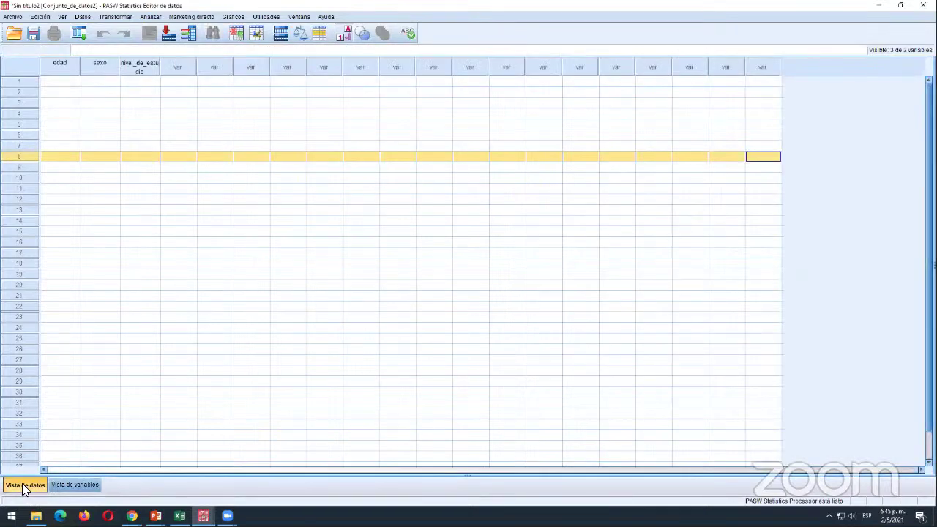
click(75, 68)
drag(74, 69, 138, 73)
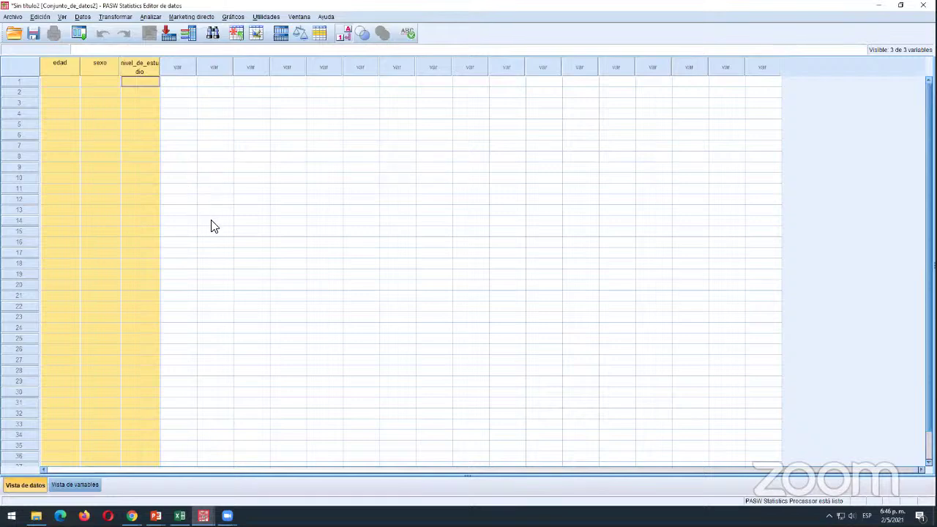
click(76, 83)
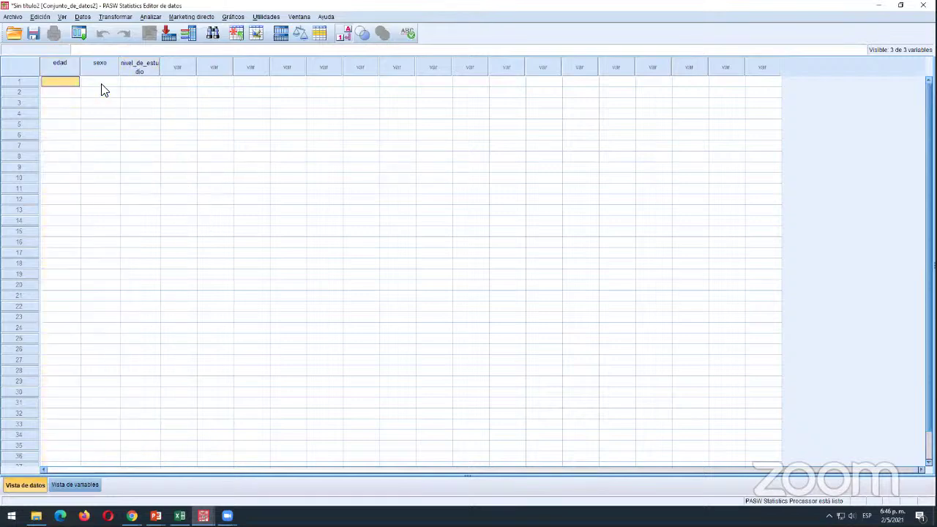
click(136, 82)
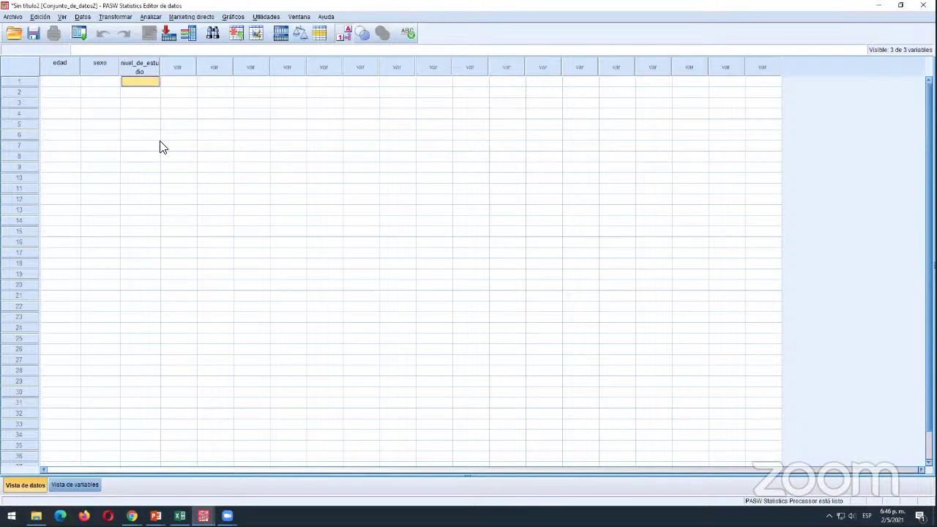
click(72, 83)
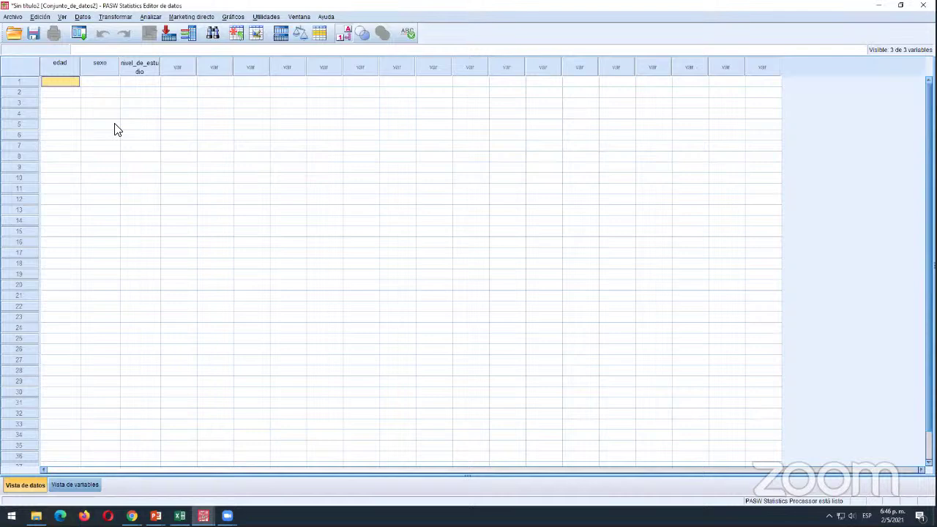
text(25)
key(Tab)
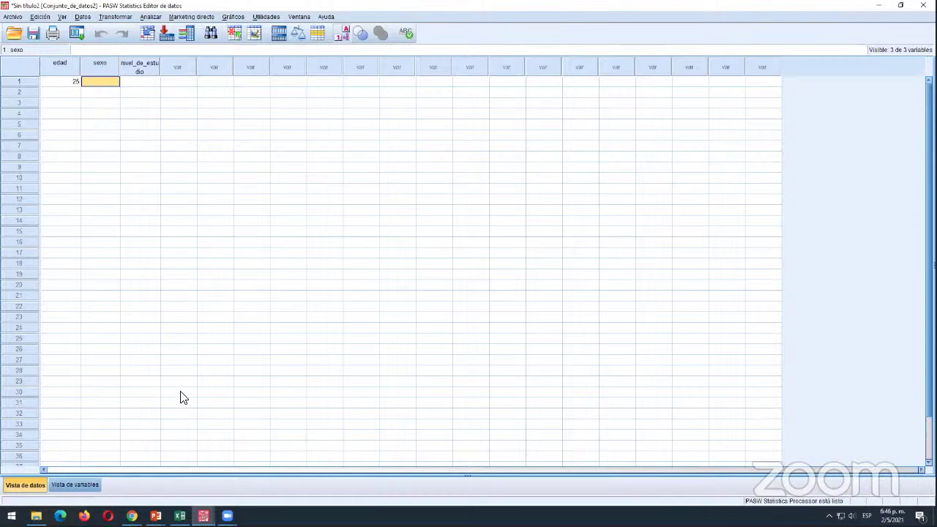
- Check the sexo category codes in the Excel sheet and enter 1 as the first case's sexo in PASW Statistics
key(alt+Tab)
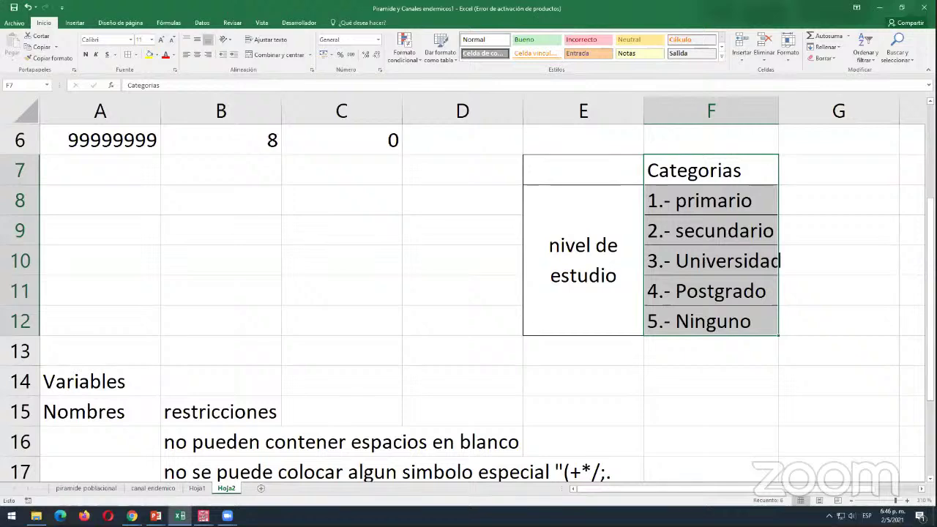
scroll(658, 172, up, 2)
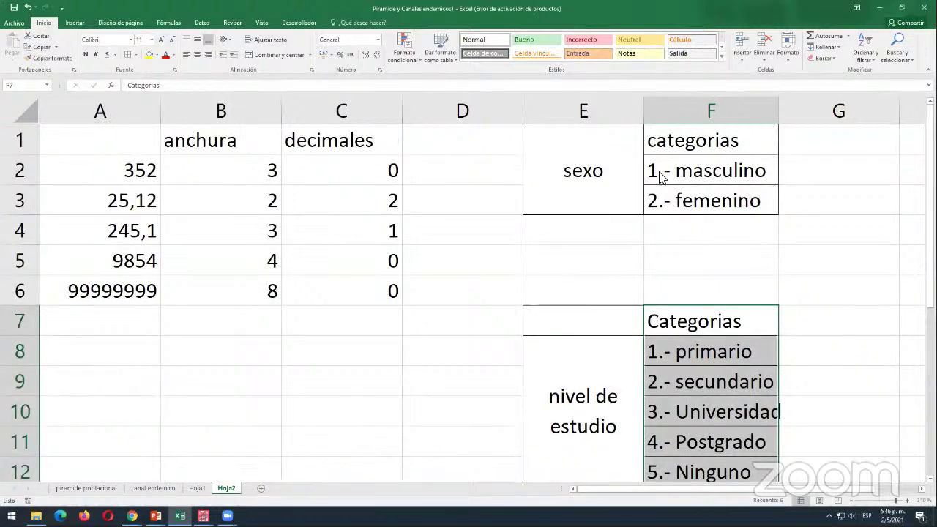
key(alt+Tab)
text(1)
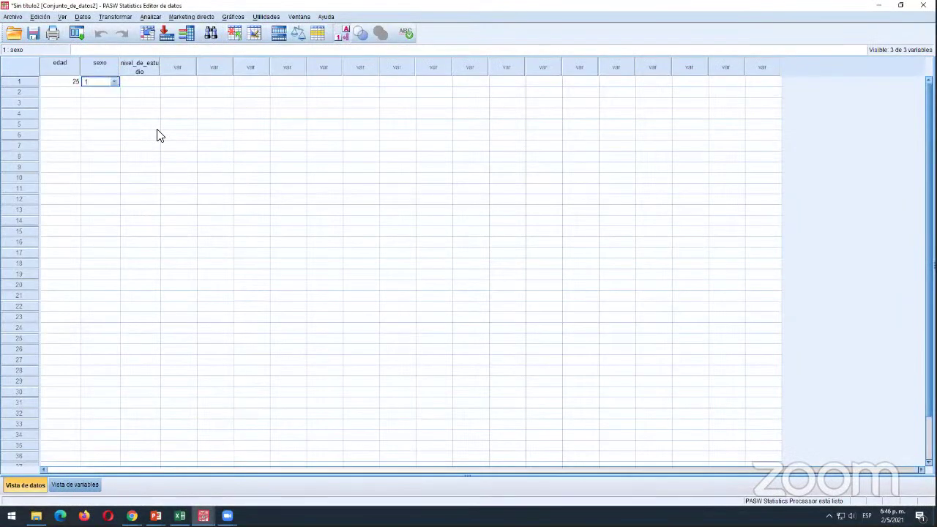
key(Tab)
- Turn off the display of value labels so the data view shows the numeric codes
key(Left)
click(63, 17)
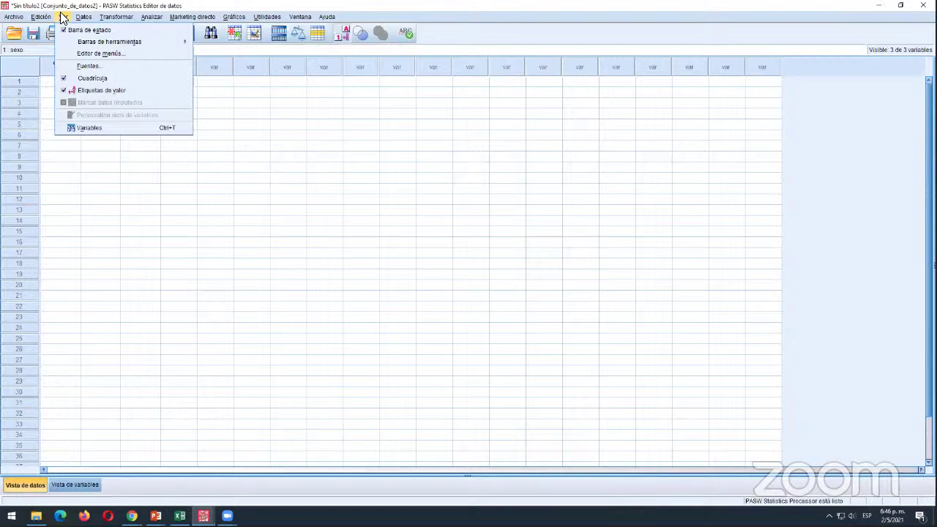
click(67, 90)
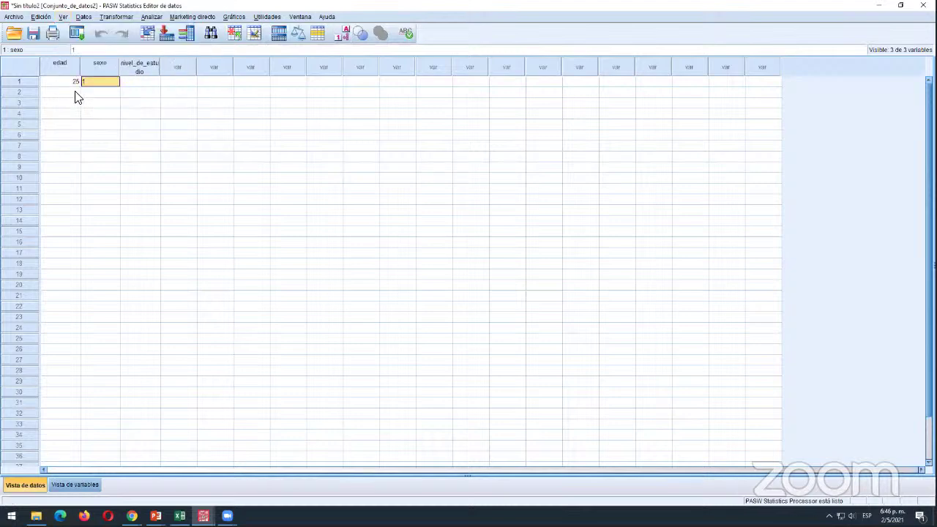
- Look up the code for Universidad in the Excel sheet and enter 3 as the first case's nivel_de_estudio in PASW Statistics
click(130, 84)
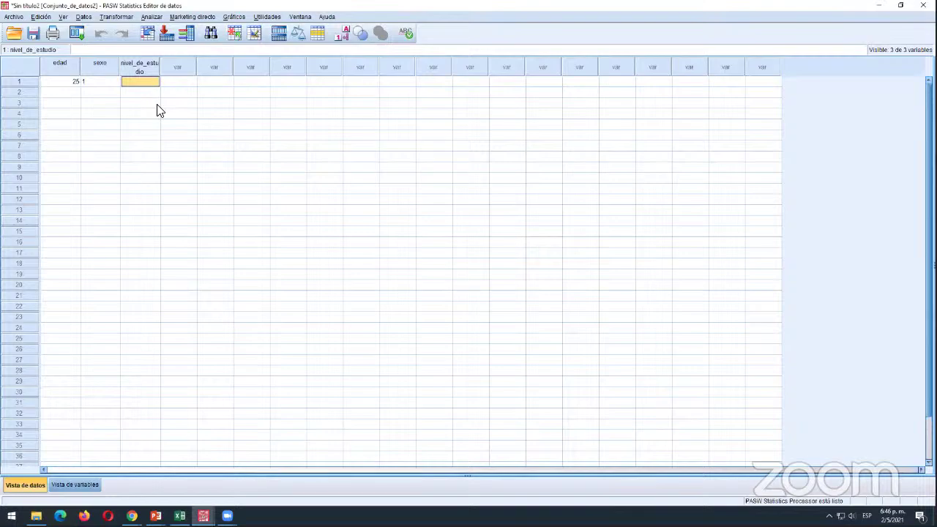
key(alt+Tab)
key(alt+Tab)
key(alt+Tab)
scroll(688, 358, down, 1)
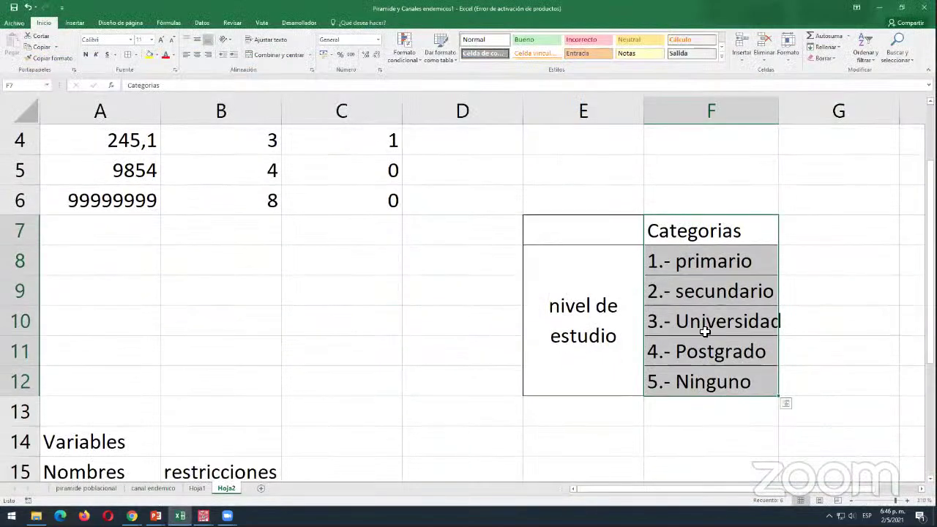
click(697, 328)
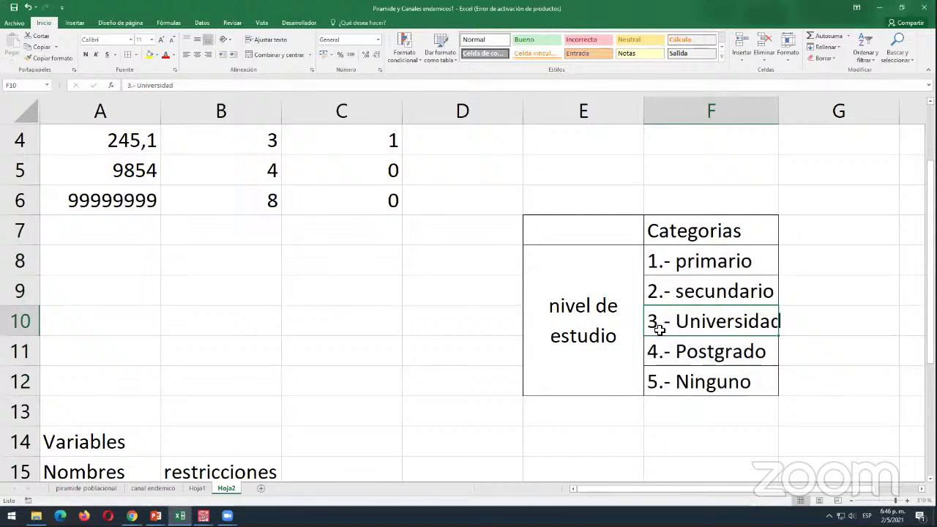
key(alt+Tab)
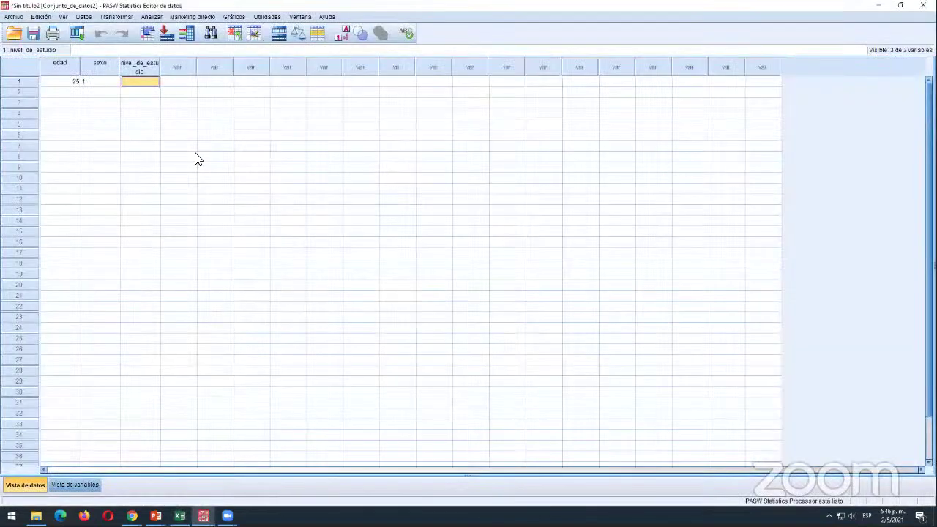
text(3)
key(Return)
- Enter 62 as the edad and 2 as the sexo of the second case
key(Left)
key(Left)
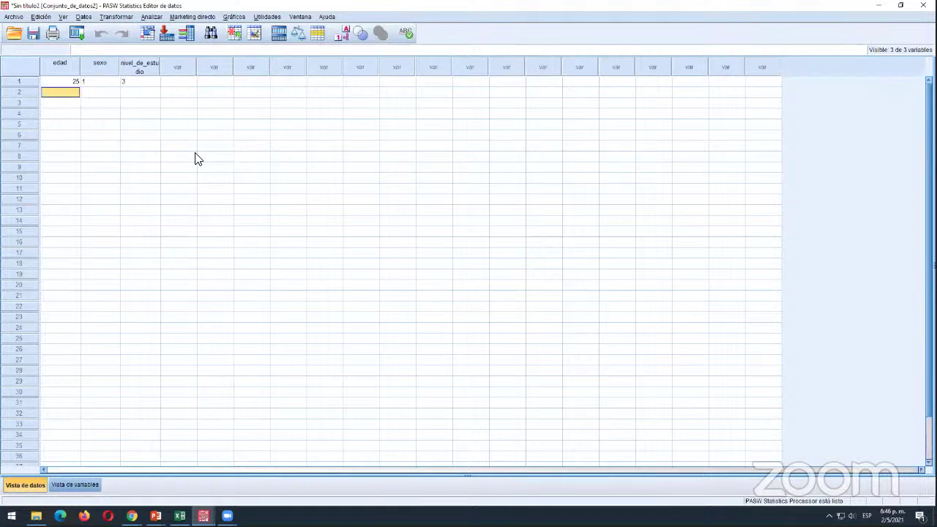
text(62)
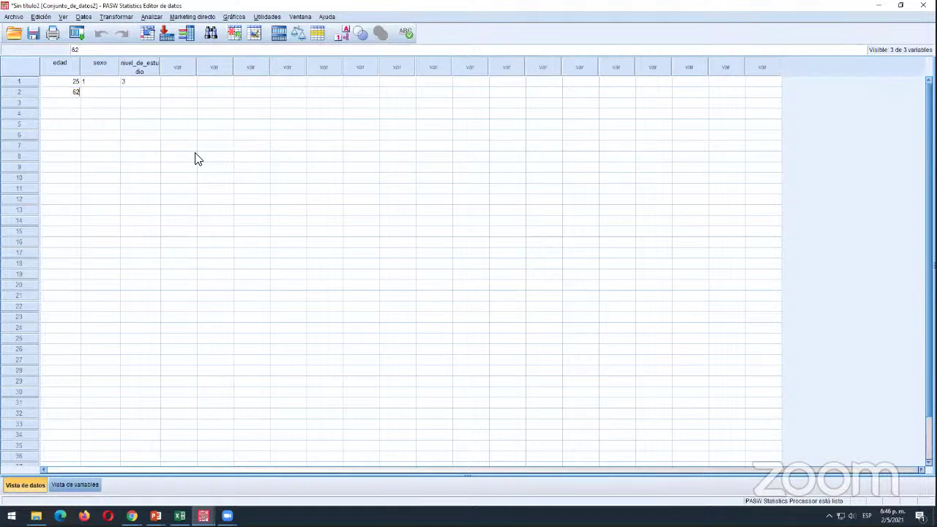
key(Tab)
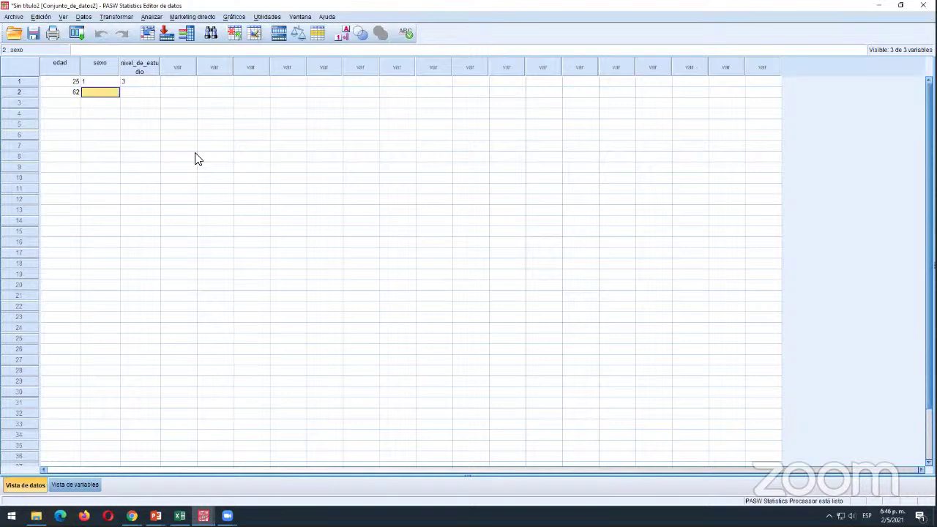
text(2)
key(Tab)
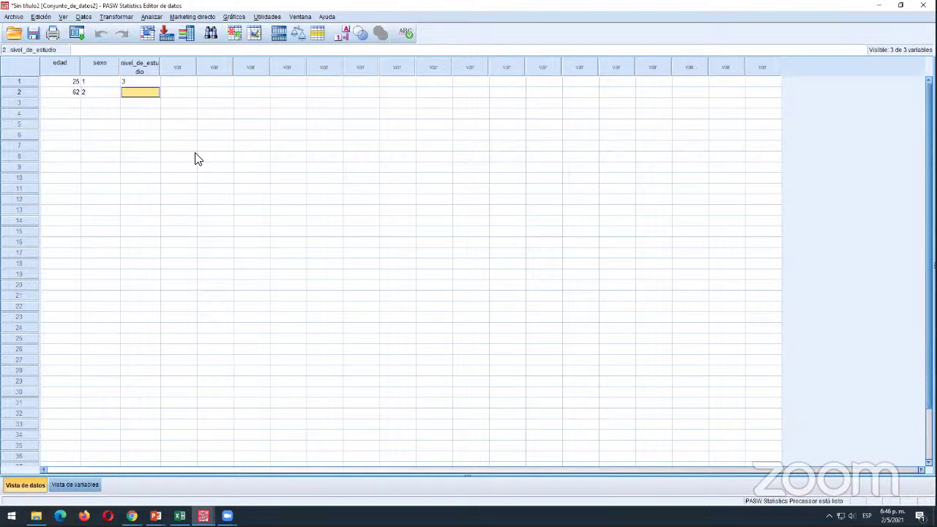
- Look up the code for Postgrado in the Excel sheet and enter 4 as the second case's nivel_de_estudio in PASW Statistics
key(alt+Tab)
click(678, 358)
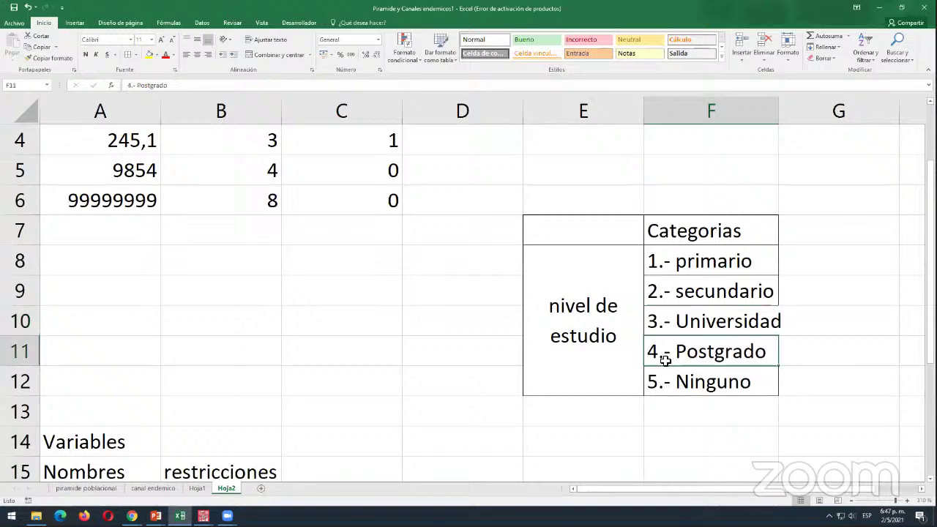
key(alt+Tab)
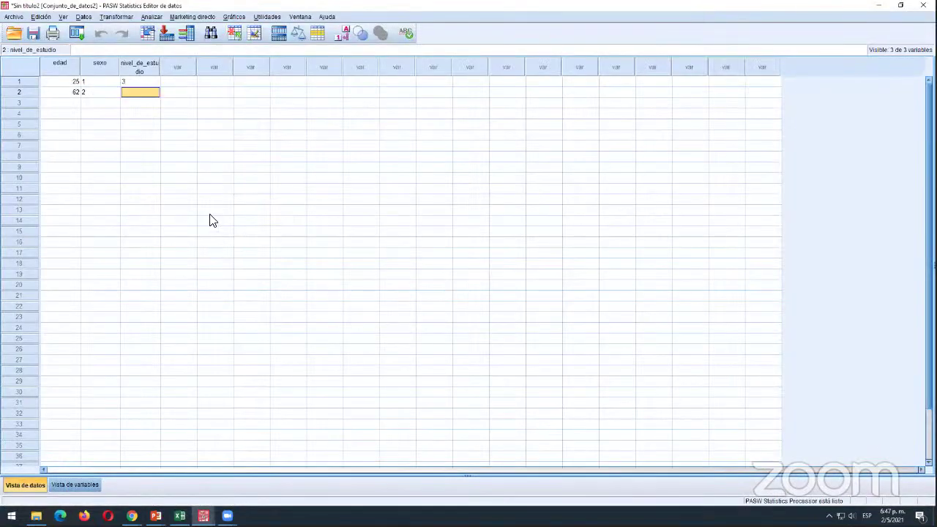
text(4)
key(Return)
- Enter 14 as the edad and 1 as the sexo of the third case
key(Left)
key(Left)
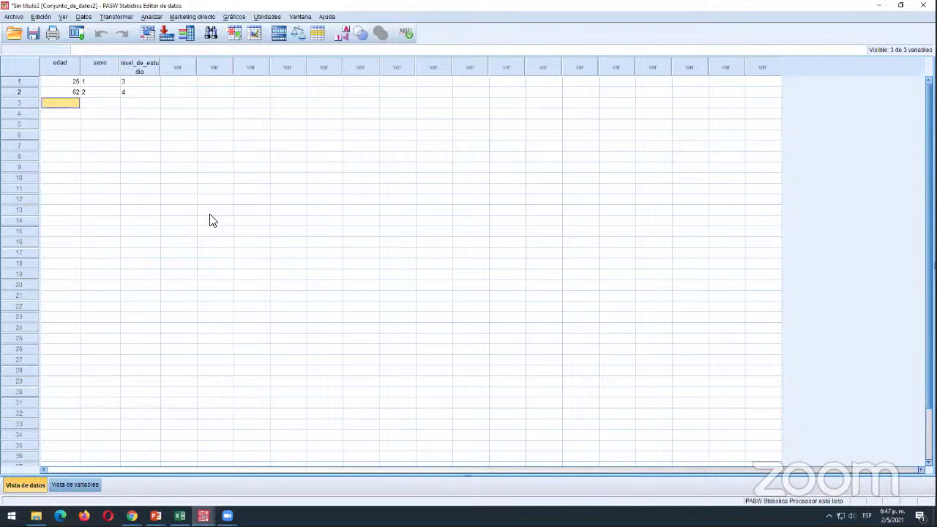
text(14)
key(Tab)
text(1)
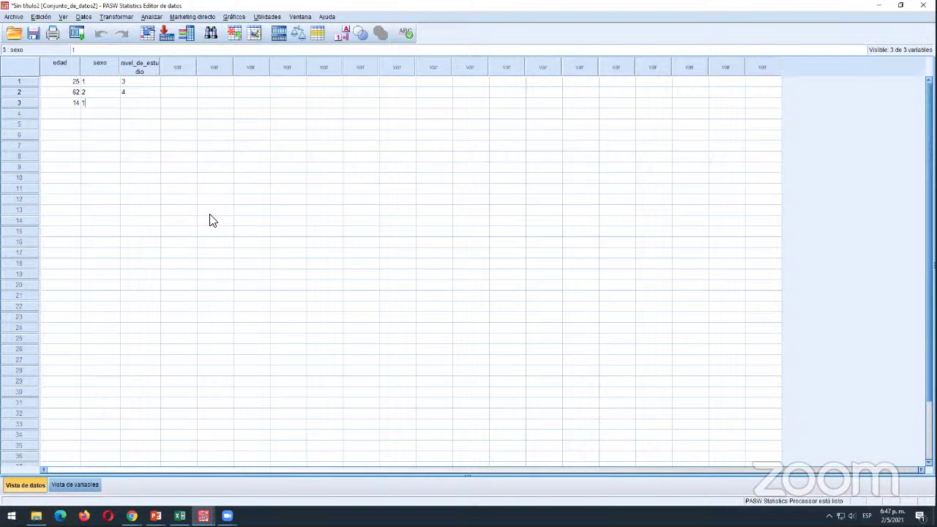
key(Tab)
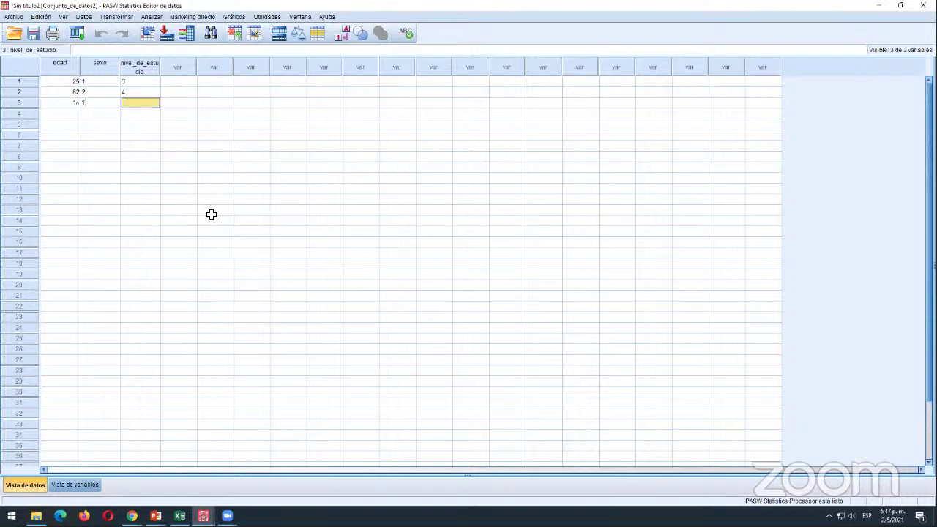
- Look up the code for primario in the Excel sheet and enter 1 as the third case's nivel_de_estudio in PASW Statistics
key(alt+Tab)
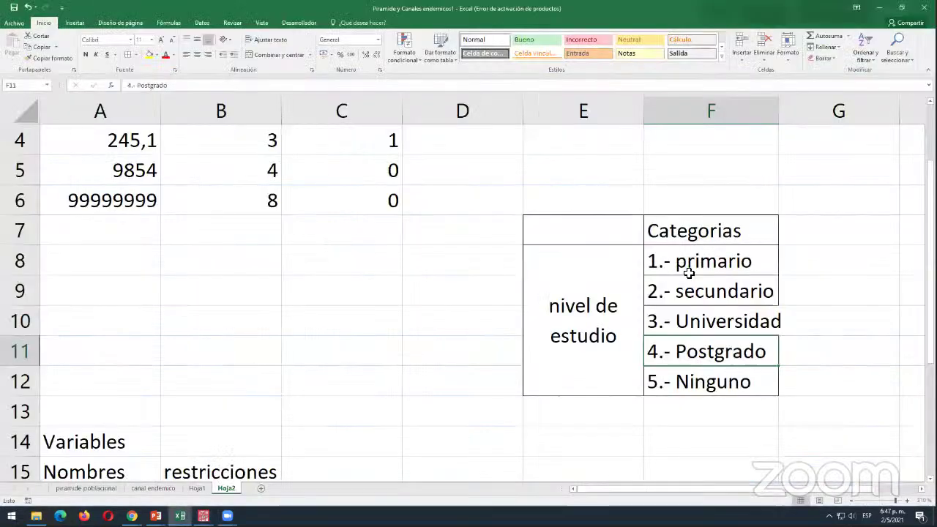
key(alt+Tab)
text(1)
key(Return)
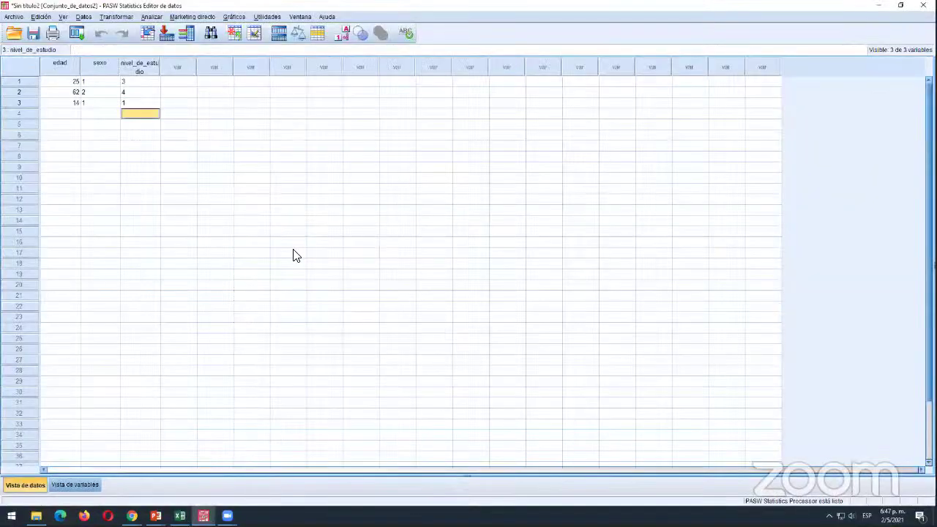
- Review the numeric sexo and nivel_de_estudio codes of the first three cases in the data view
drag(107, 82, 131, 103)
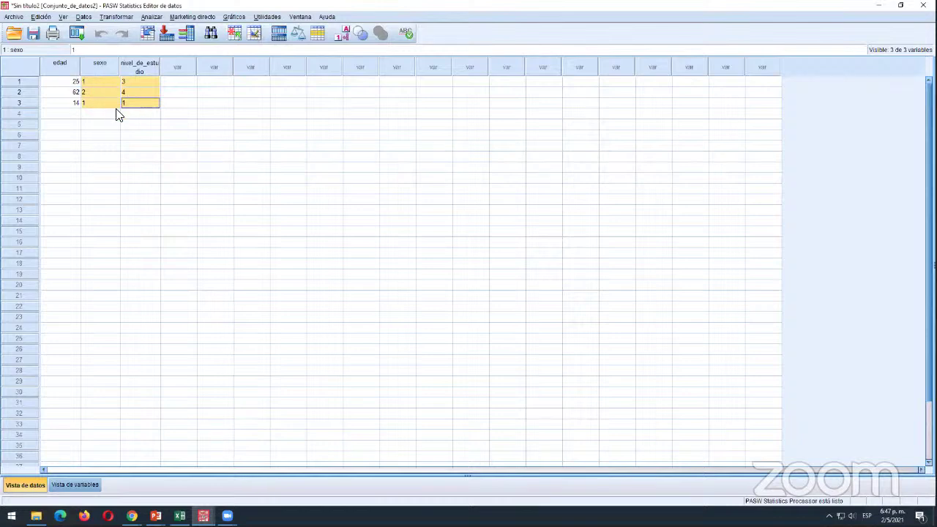
click(101, 81)
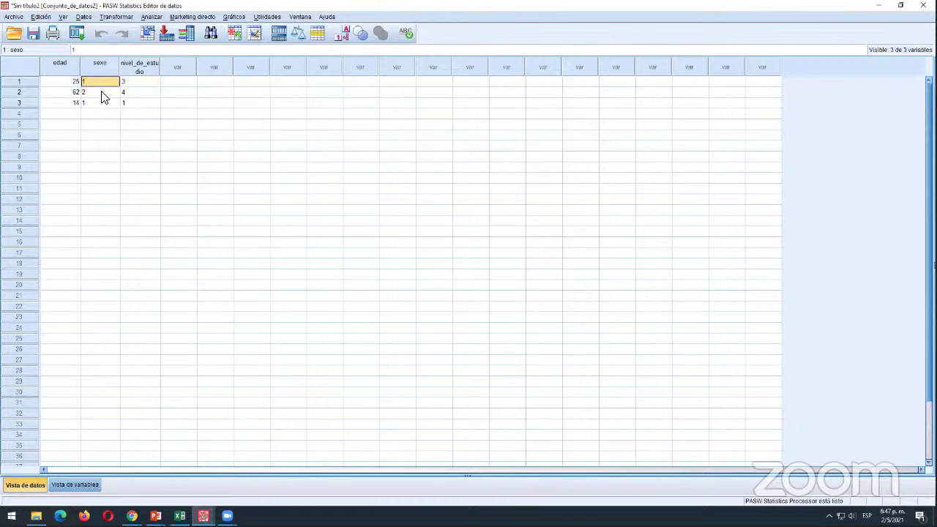
click(101, 93)
click(101, 93)
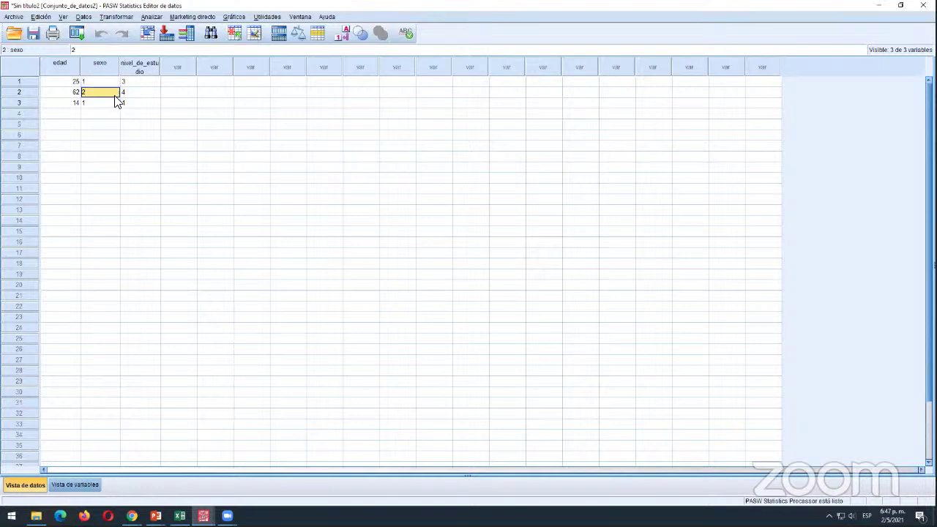
click(134, 85)
click(137, 104)
click(65, 18)
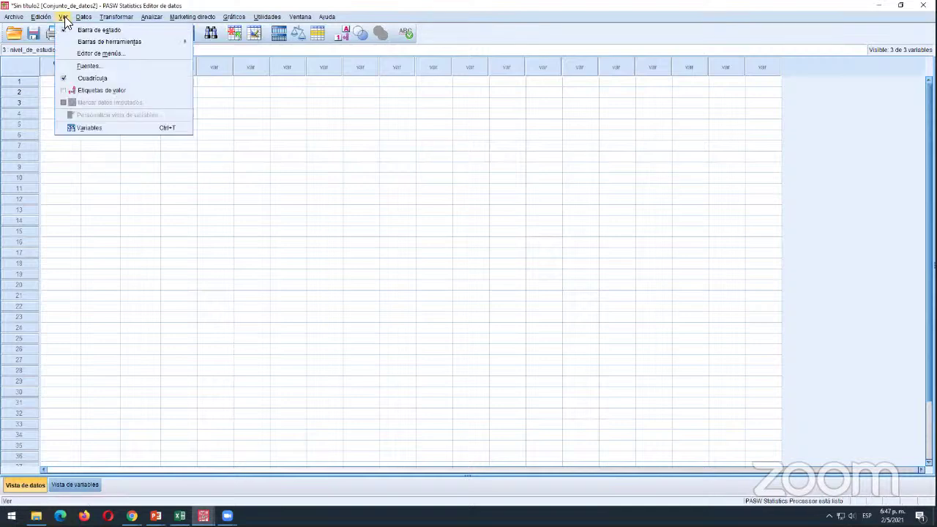
click(202, 127)
click(100, 93)
click(107, 104)
click(136, 104)
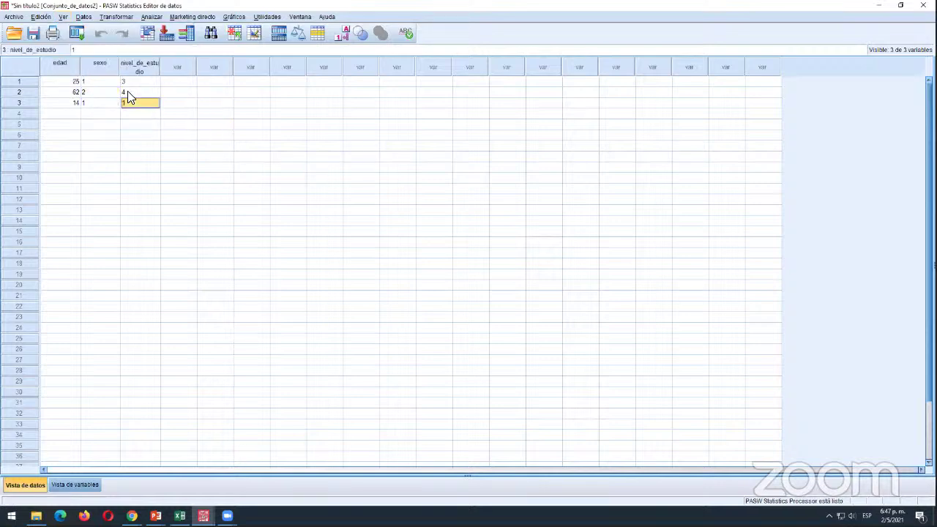
click(127, 92)
click(110, 82)
click(129, 83)
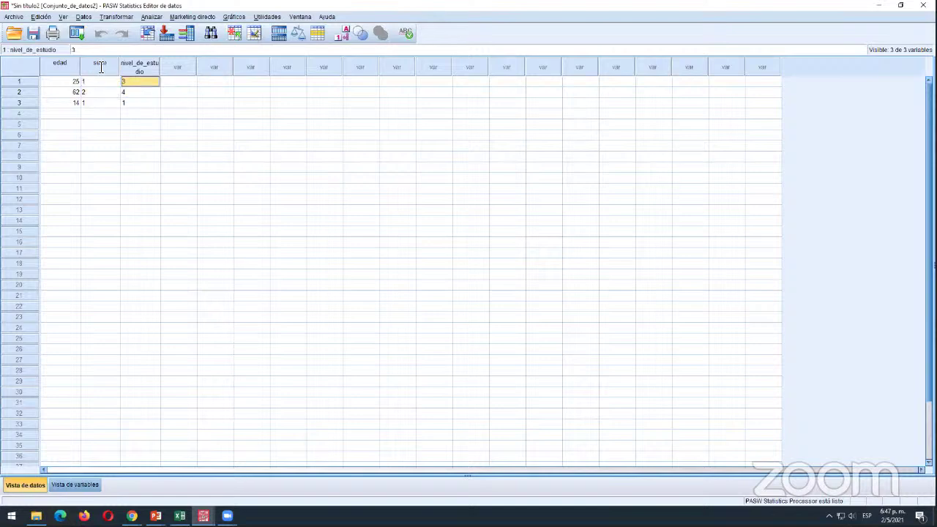
- Turn on the display of value labels so the data view shows category names instead of codes
click(63, 19)
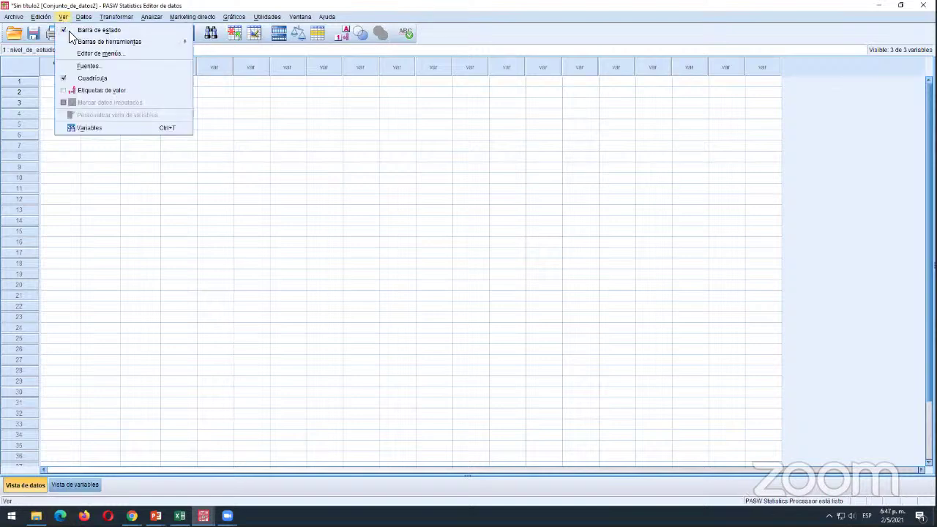
click(67, 89)
click(103, 95)
click(104, 105)
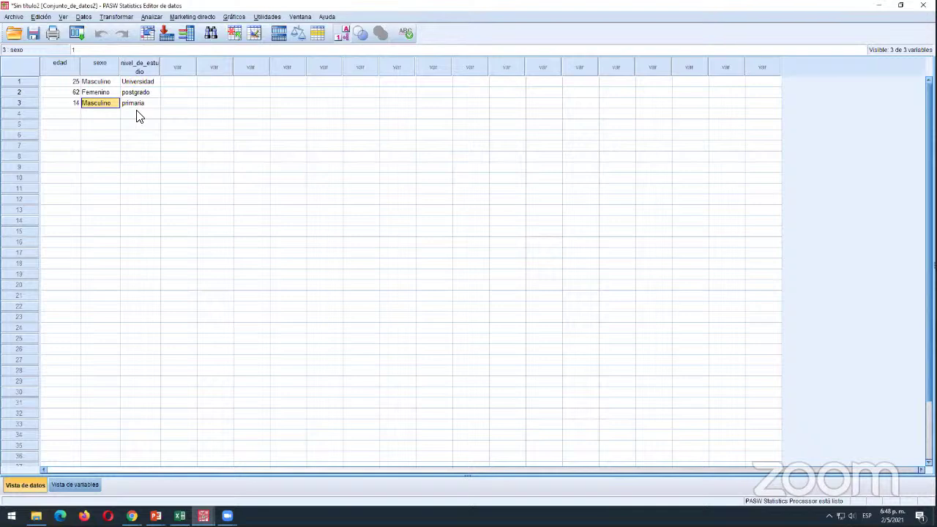
- Enter 1 as the sexo of the fourth case and 2 as the sexo of the fifth case
key(Down)
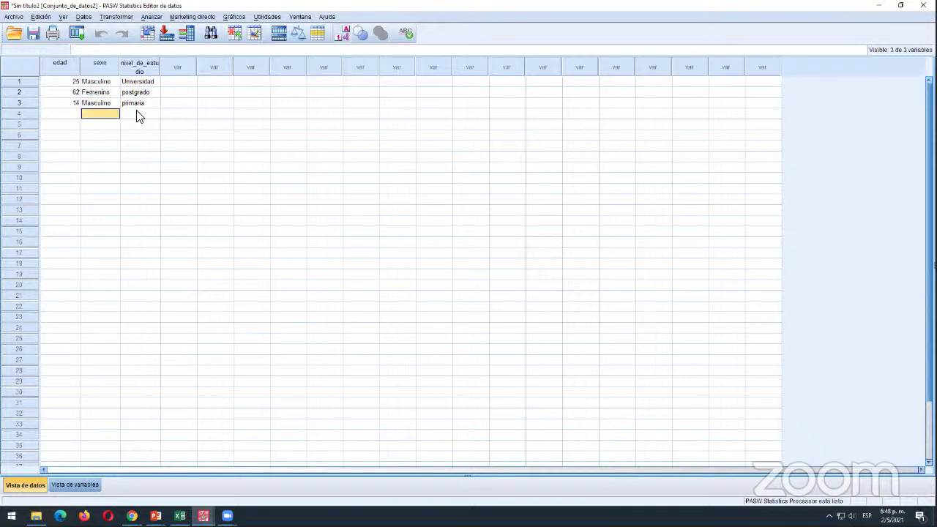
text(1)
key(Return)
text(2)
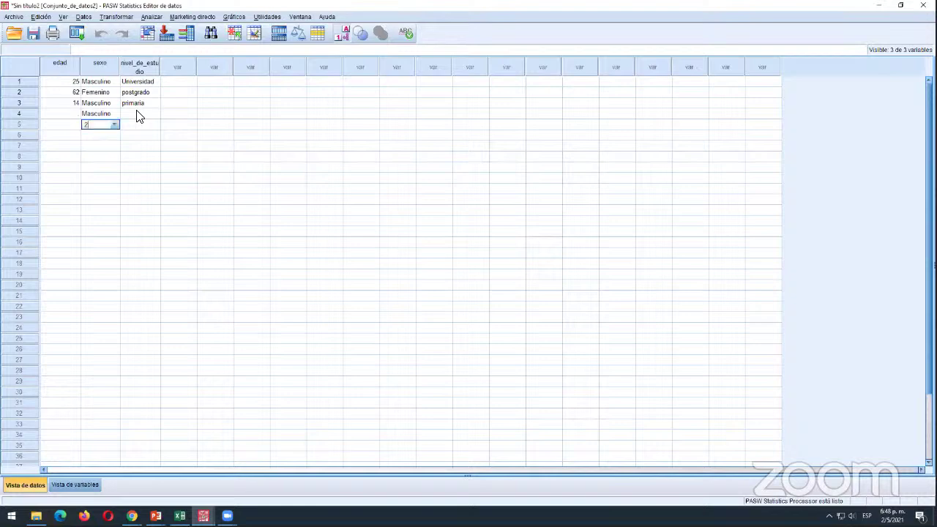
key(Return)
key(Up)
key(Up)
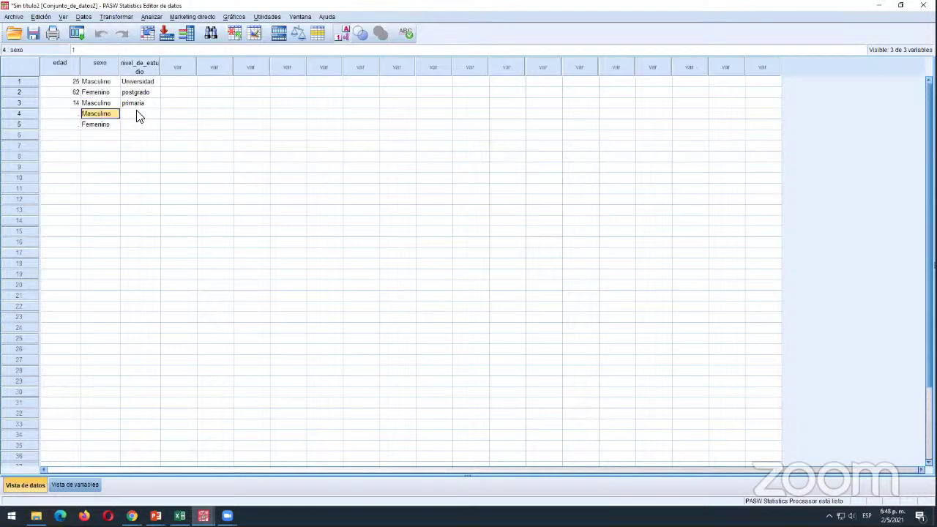
key(Down)
key(Down)
key(Up)
- Enter the codes 5, 2, 4 and 3 as the nivel_de_estudio of cases 4 to 7
click(137, 114)
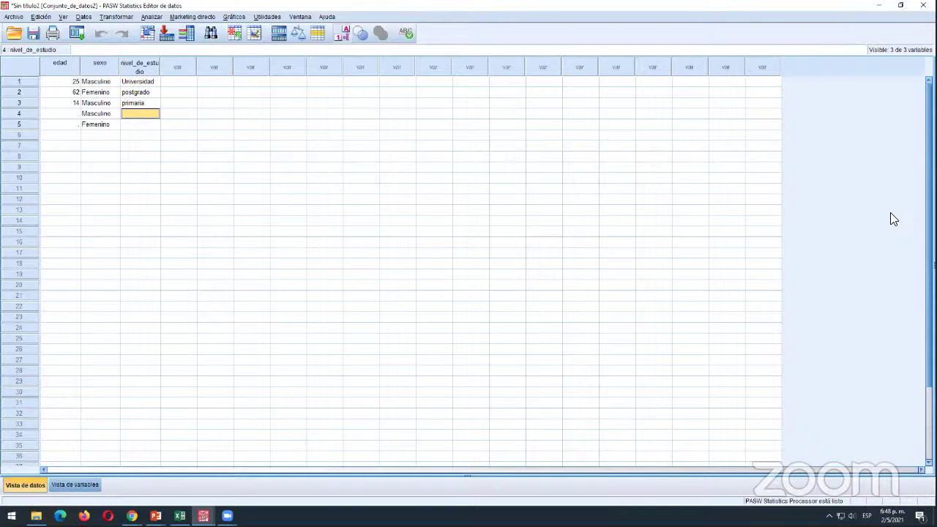
text(1)
key(Return)
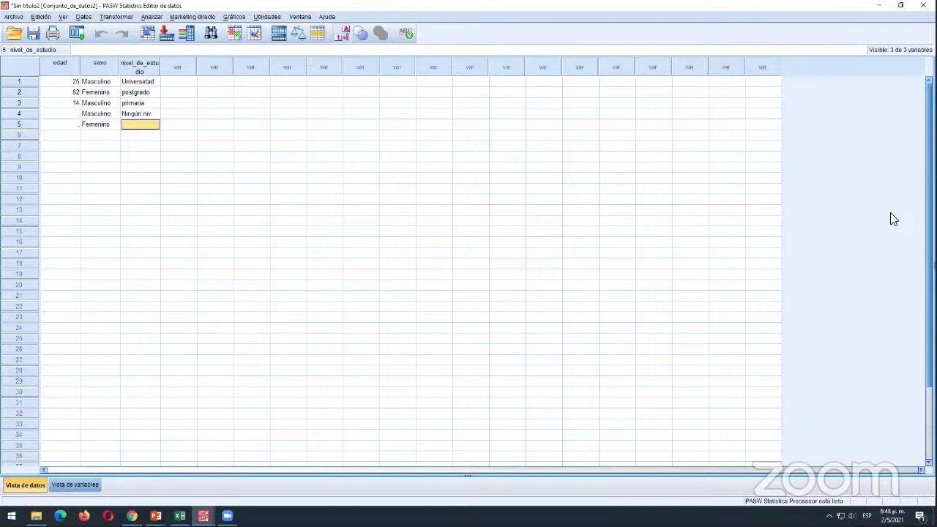
text(3)
key(Return)
text(5)
key(Return)
text(3)
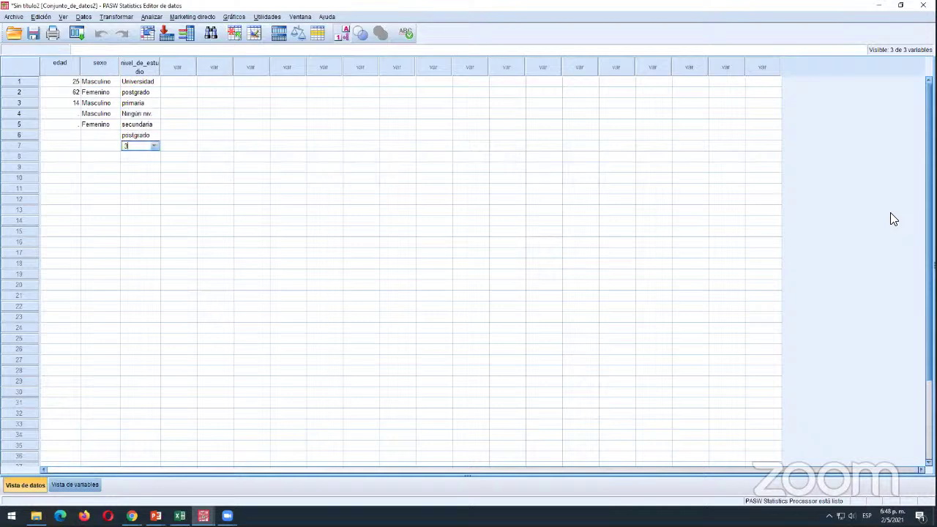
key(Return)
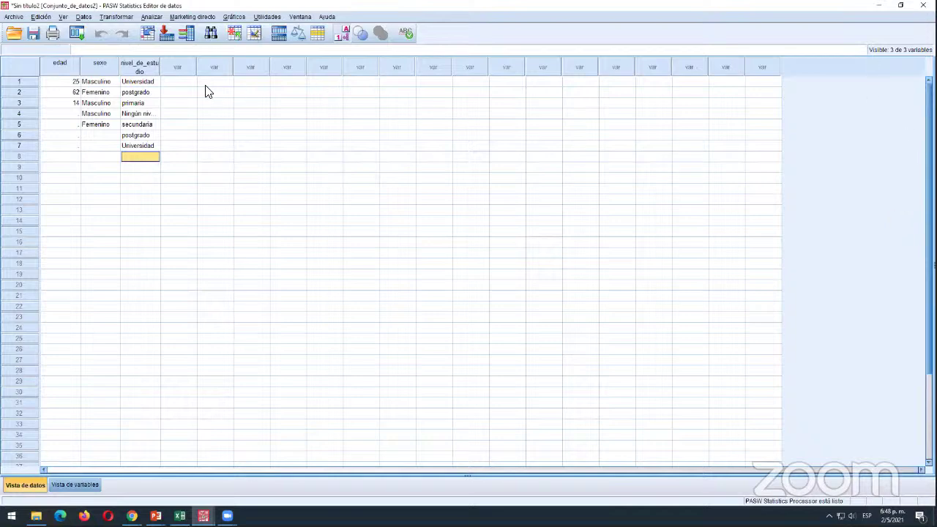
- Widen the nivel_de_estudio column so its longest value label fits in full
drag(158, 68, 191, 65)
click(179, 106)
click(179, 115)
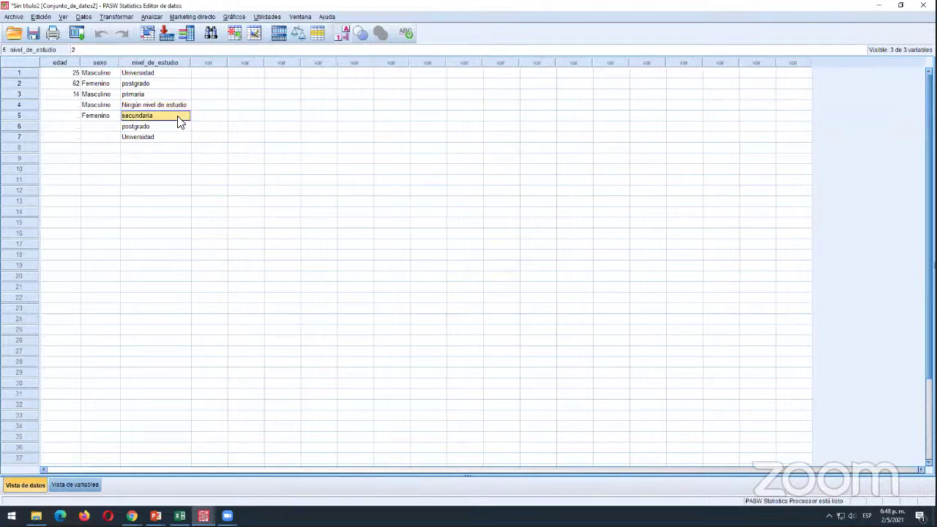
click(180, 126)
click(179, 137)
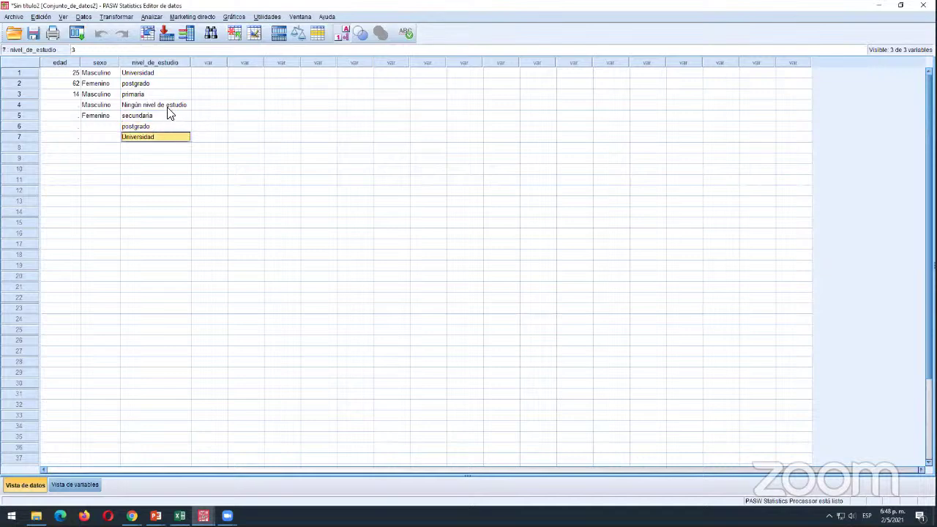
- Examine the nivel_de_estudio labels and their underlying codes for cases 3 to 7
click(167, 107)
click(168, 115)
click(168, 126)
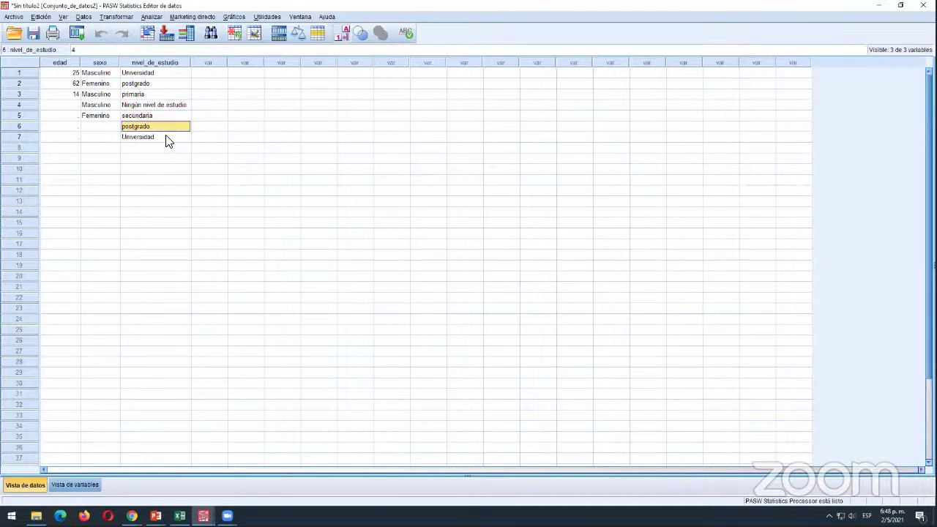
click(168, 137)
click(167, 126)
click(169, 111)
click(168, 103)
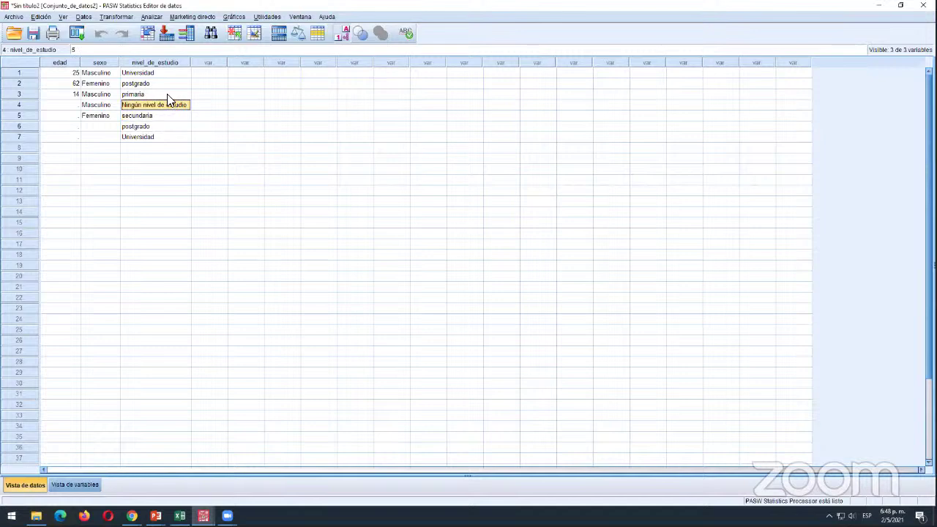
click(172, 93)
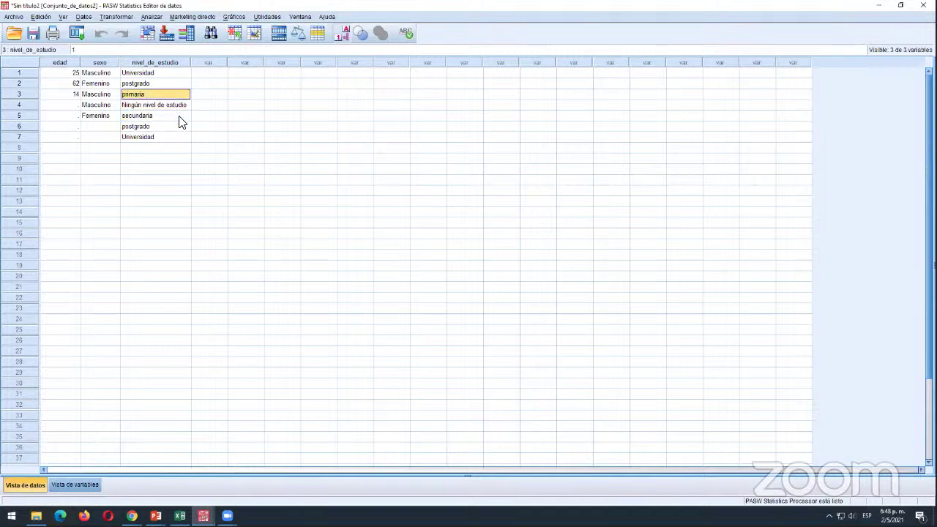
- Check the variable definitions and the entered rows of cases 1 to 7 in the data view
click(73, 484)
drag(20, 60, 36, 138)
click(24, 484)
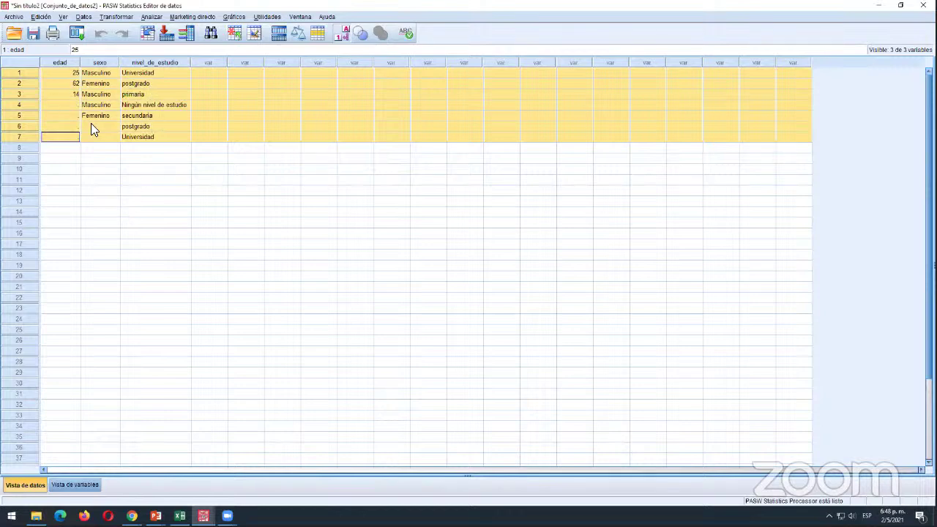
click(163, 157)
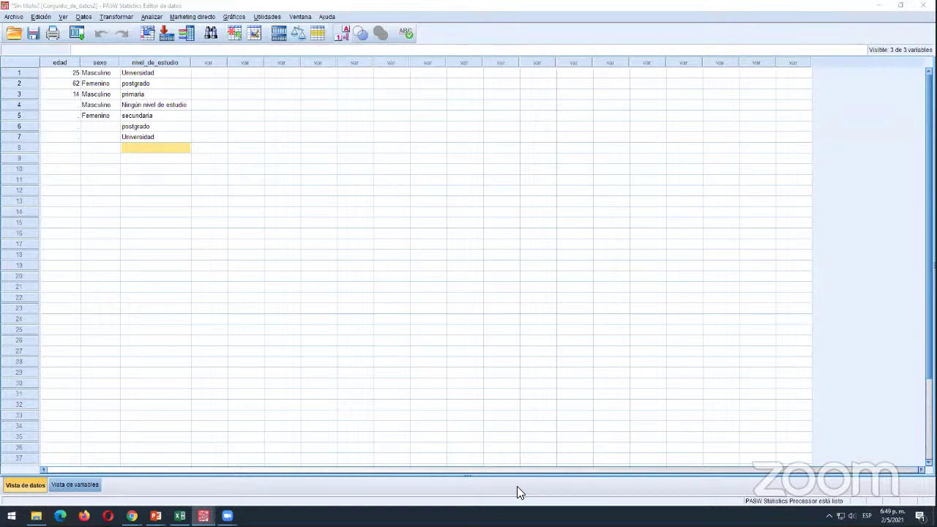
click(129, 189)
key(Up)
key(Up)
key(Up)
key(Up)
key(Left)
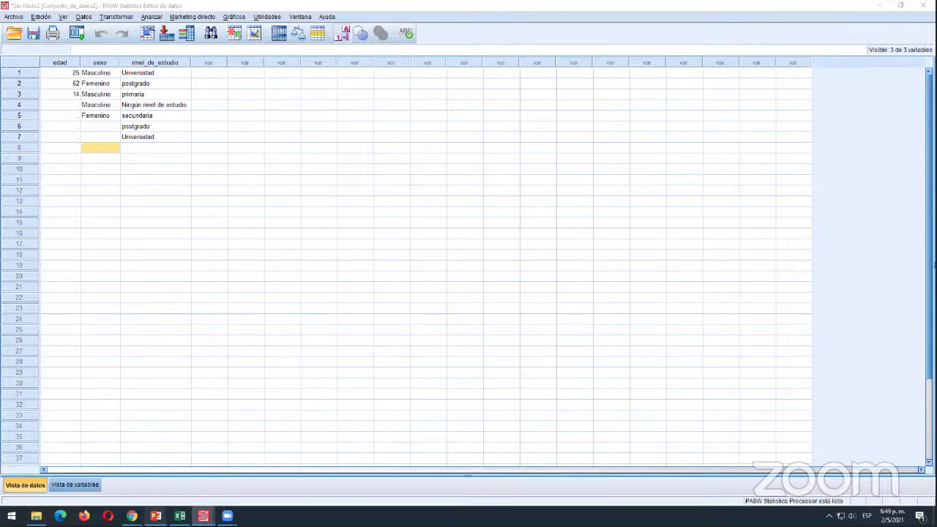
- View the IBM SPSS topics slide in the PowerPoint presentation and return to PASW Statistics
mouse_move(155, 515)
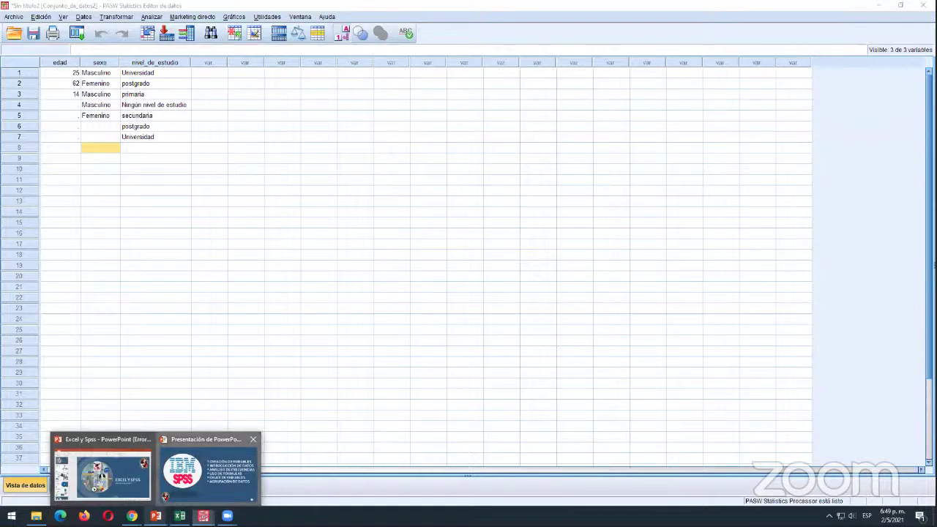
click(165, 496)
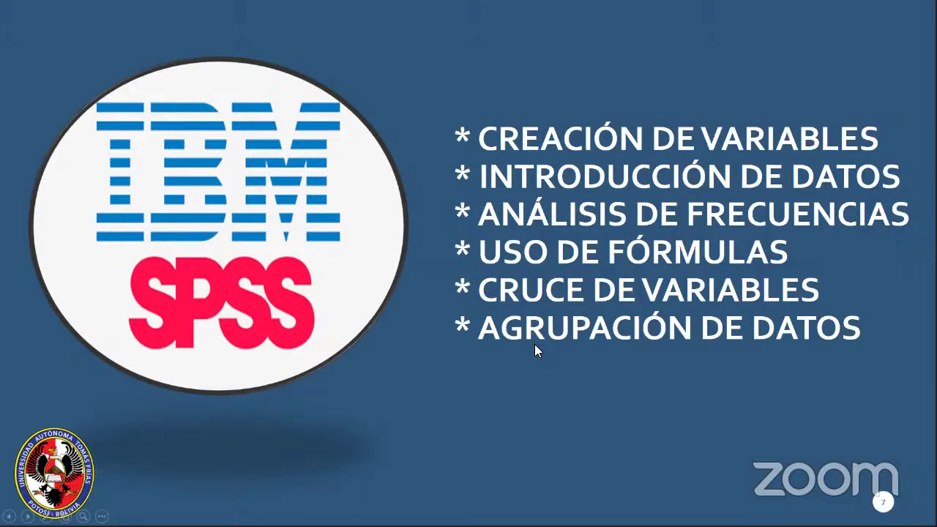
key(alt+Tab)
key(alt+Tab)
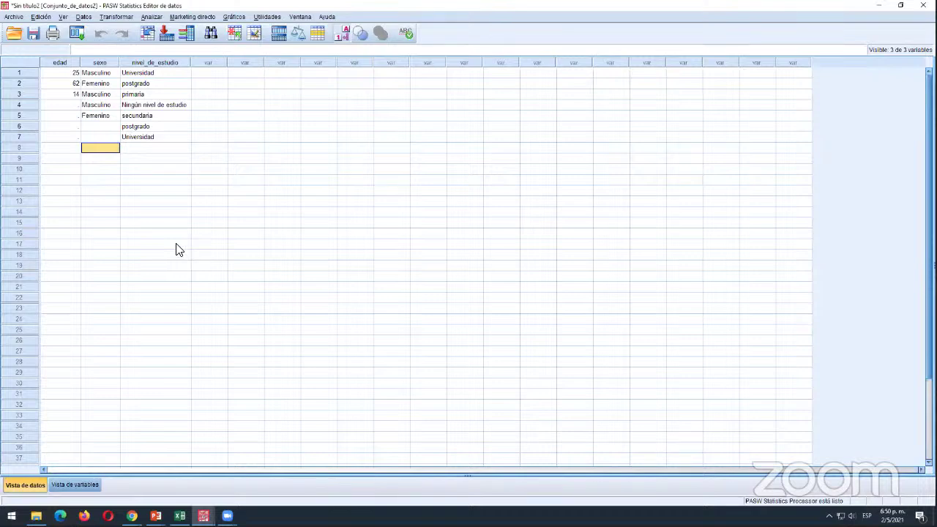
- Save the data file to the Escritorio folder as "ejemplo de presentacion" in PASW Statistics (*.sav) format
click(32, 36)
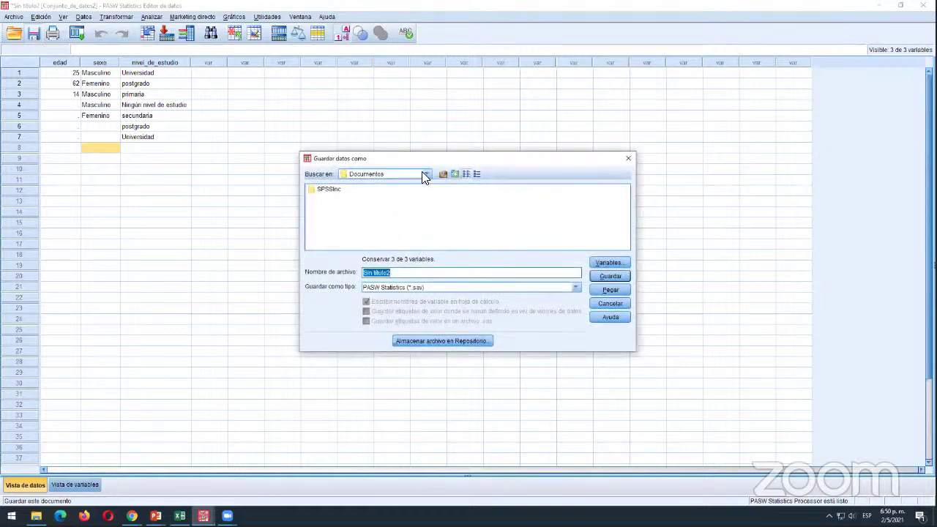
click(425, 175)
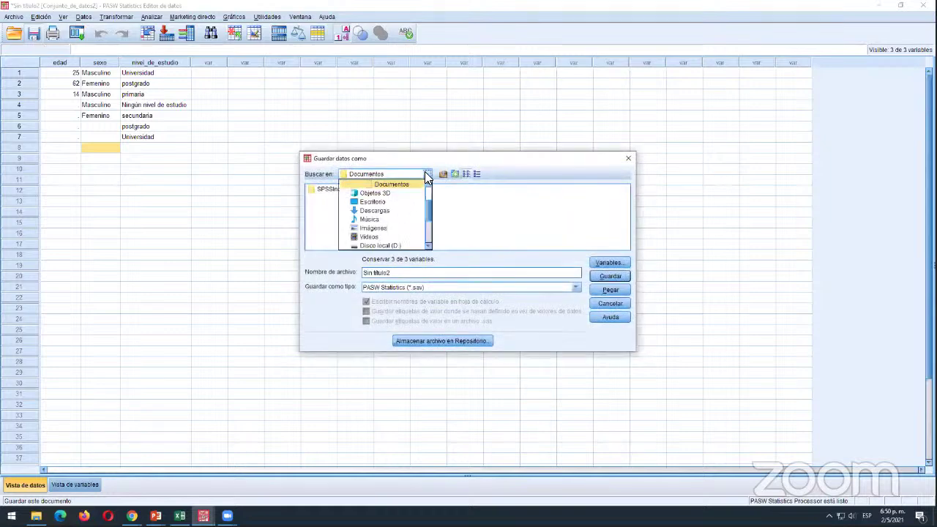
click(370, 202)
click(420, 276)
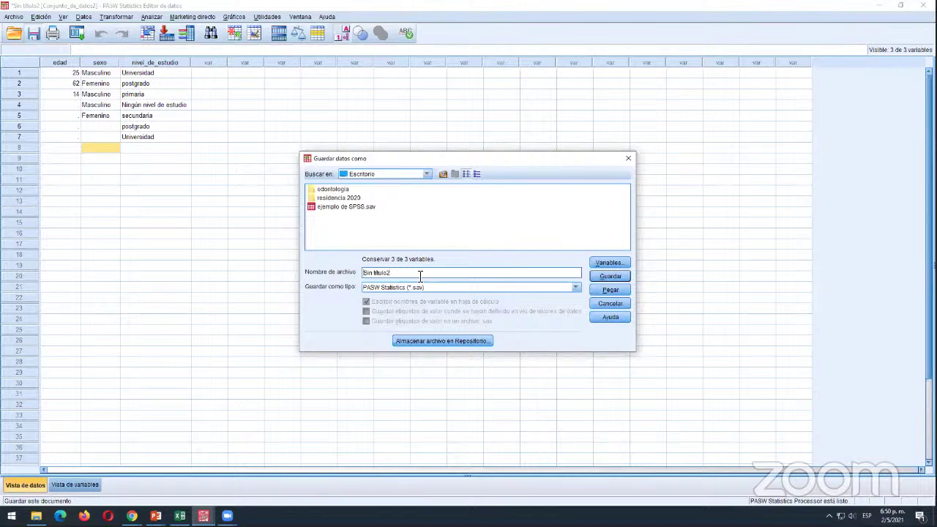
triple_click(420, 275)
text(ejemplo de presentacion)
click(600, 277)
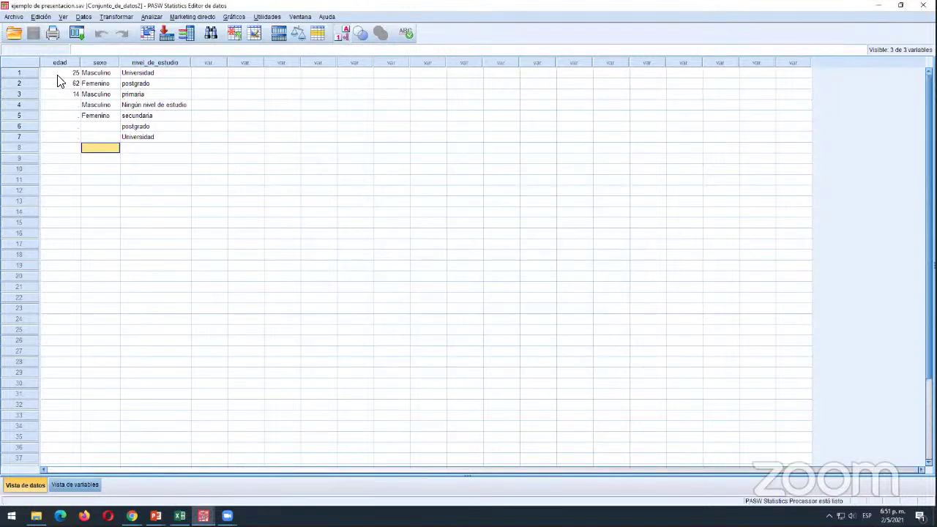
- Review the entered values of cases 1 to 7 and switch to the EXAMEN SPSS.sav data window
drag(59, 73, 136, 141)
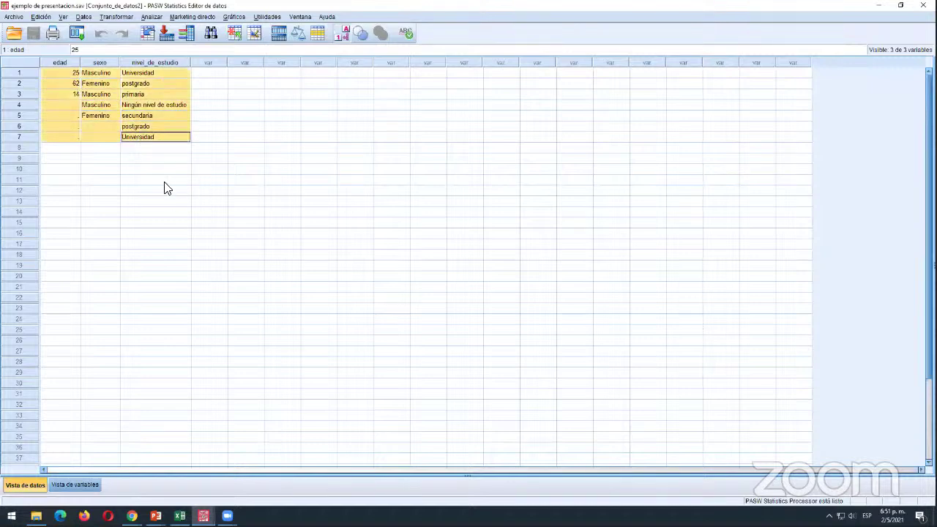
click(158, 150)
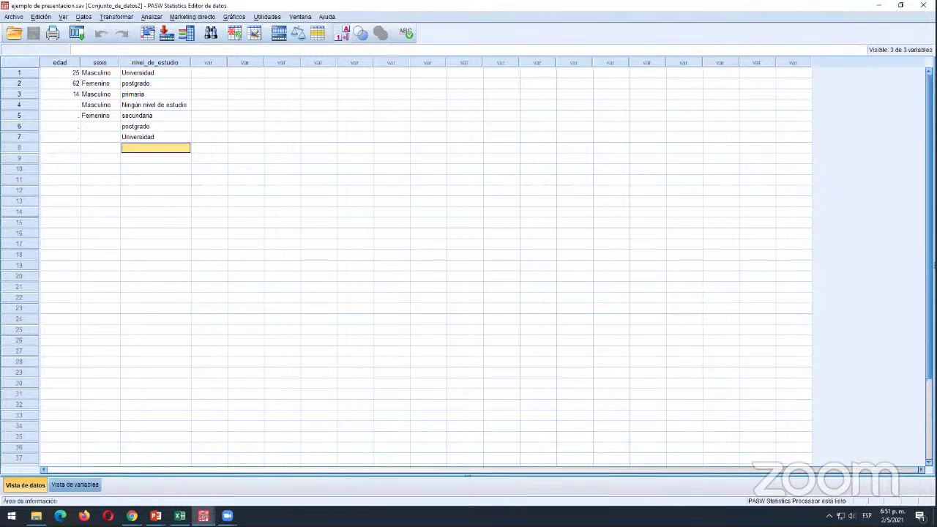
mouse_move(203, 515)
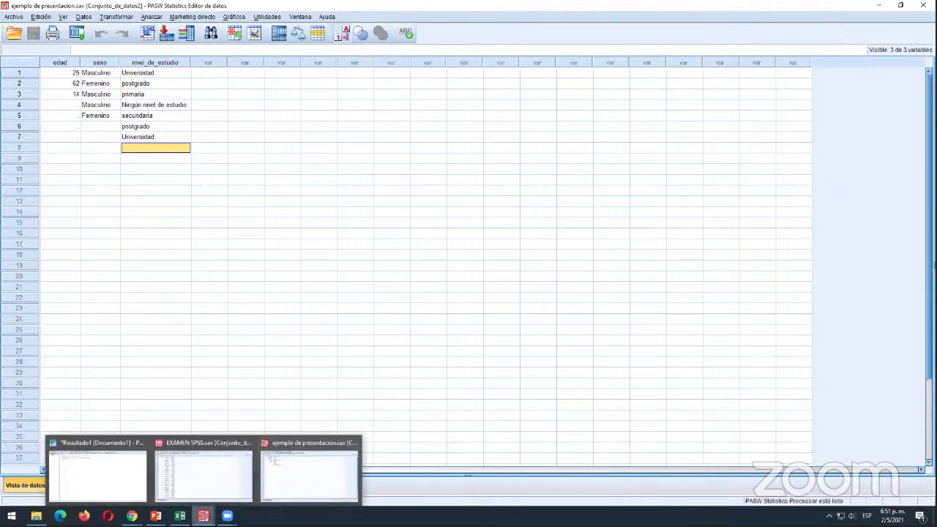
click(188, 476)
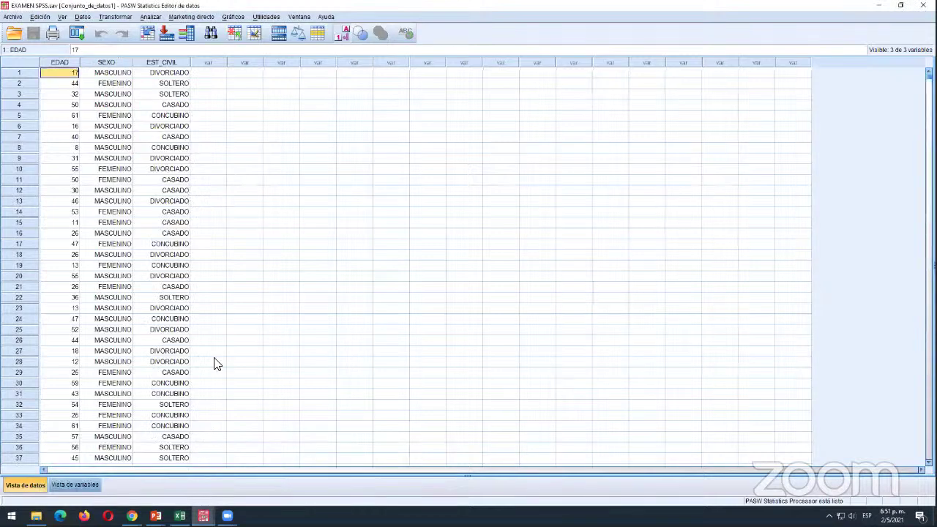
- Examine the EDAD, SEXO and EST_CIVIL columns and sample values in the first 17 cases
drag(65, 65, 155, 65)
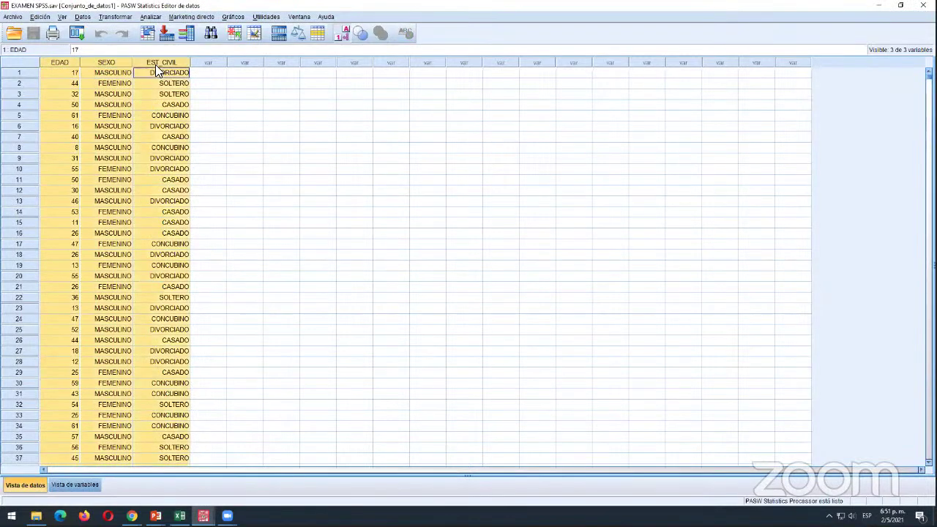
double_click(104, 130)
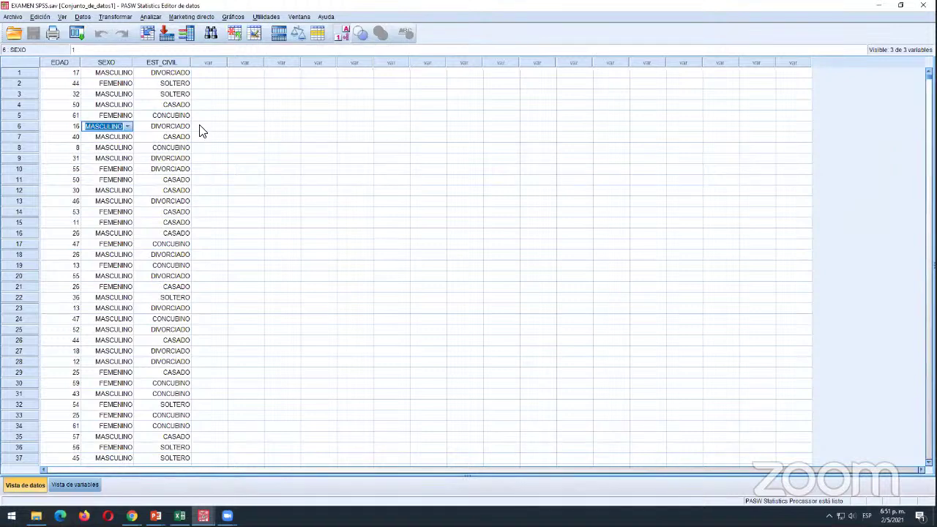
click(106, 96)
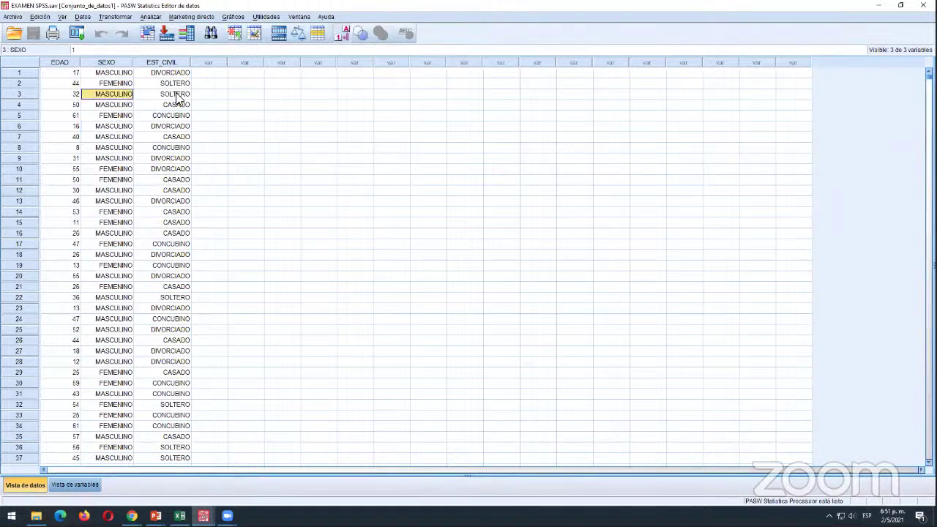
click(177, 95)
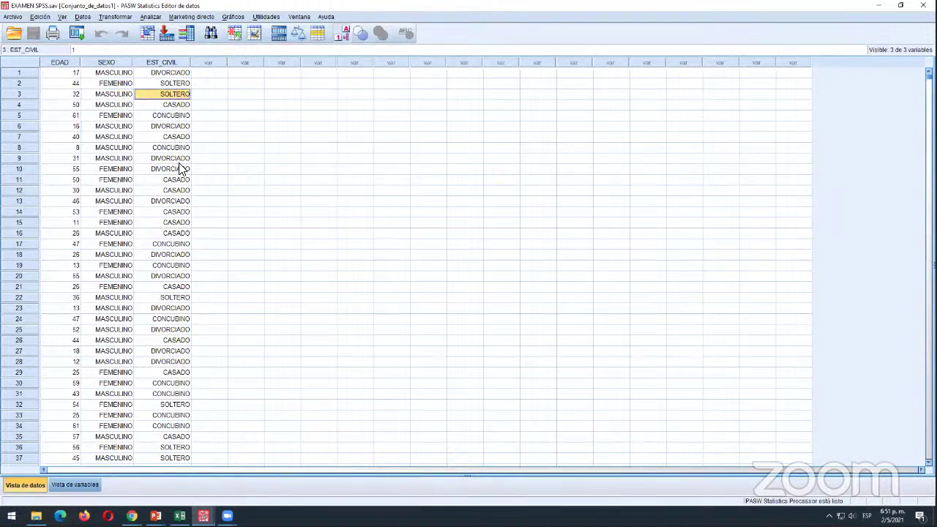
drag(59, 73, 61, 208)
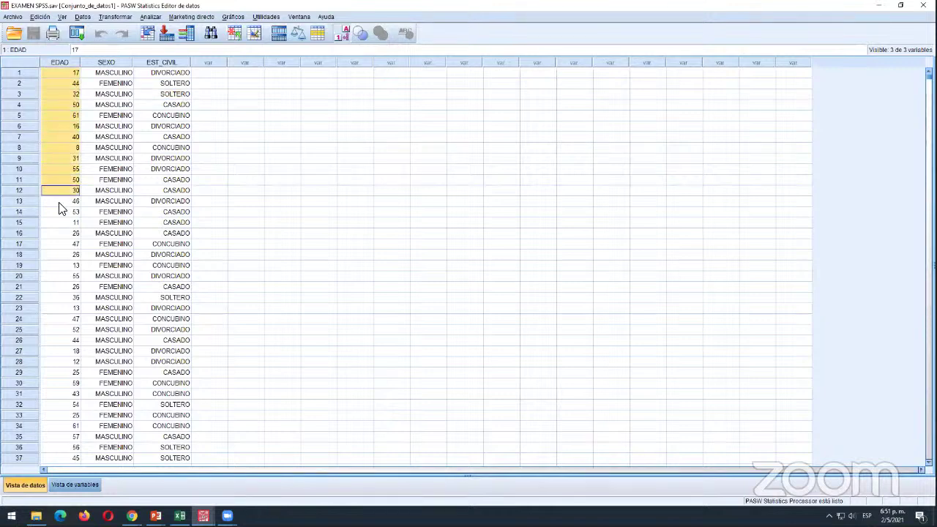
click(67, 246)
- Go to the last case of the EDAD column and examine the final rows of the dataset
scroll(68, 252, down, 3)
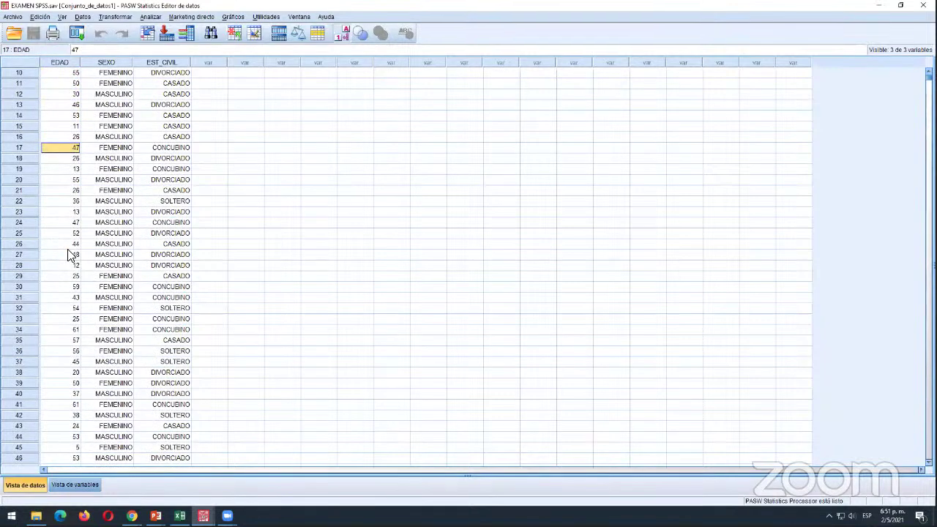
scroll(68, 254, down, 10)
key(ctrl+Down)
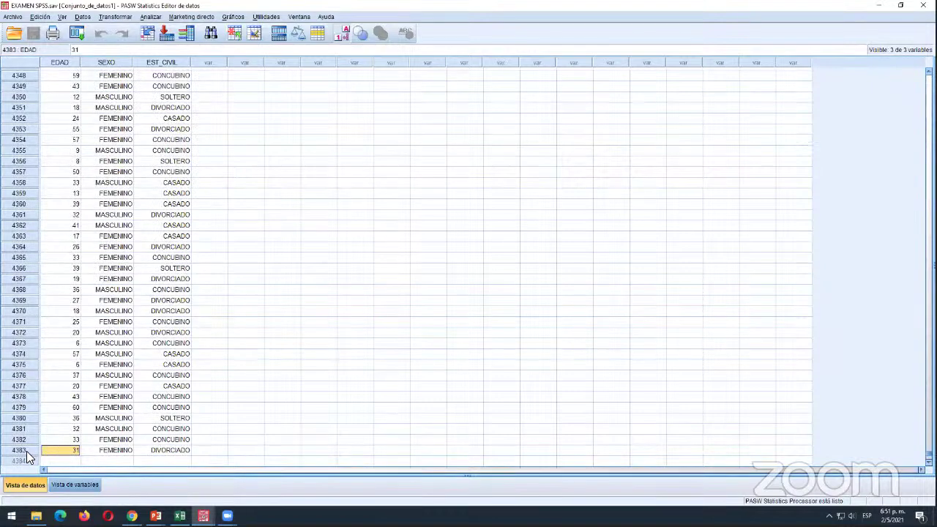
click(27, 451)
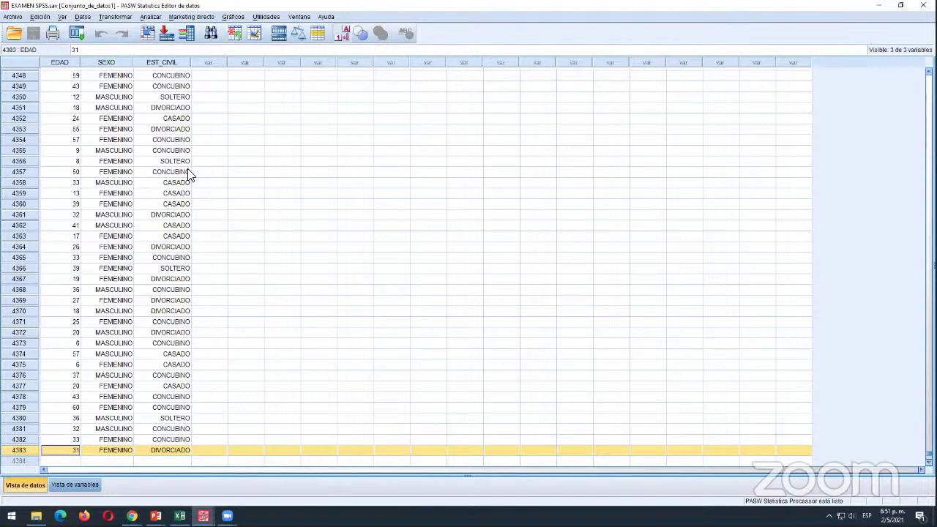
scroll(107, 300, up, 4)
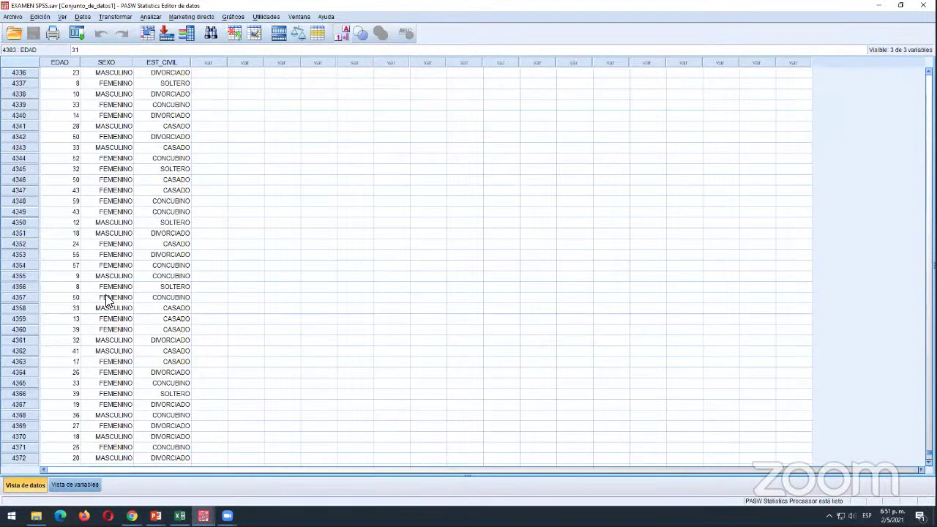
scroll(106, 300, down, 11)
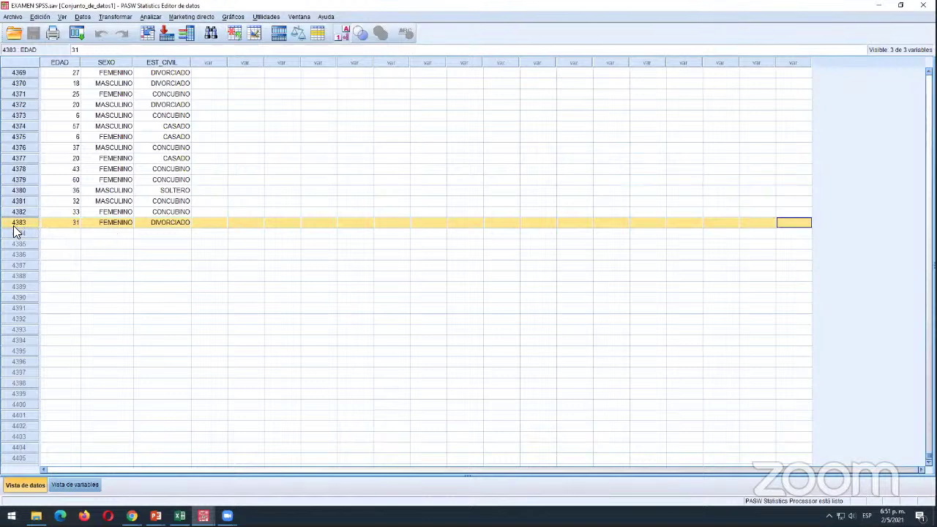
- Return to the first case and check the codes behind selected SEXO and EST_CIVIL labels
double_click(106, 222)
key(ctrl+Up)
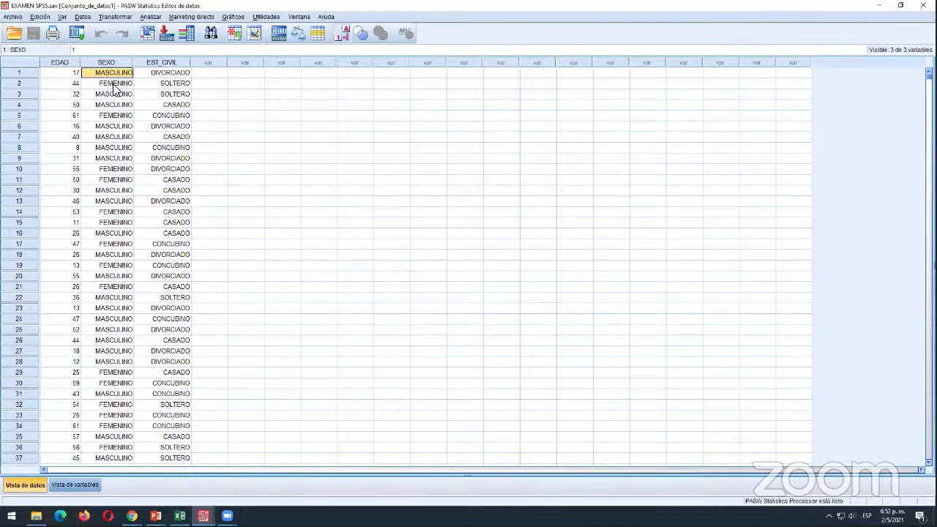
click(164, 74)
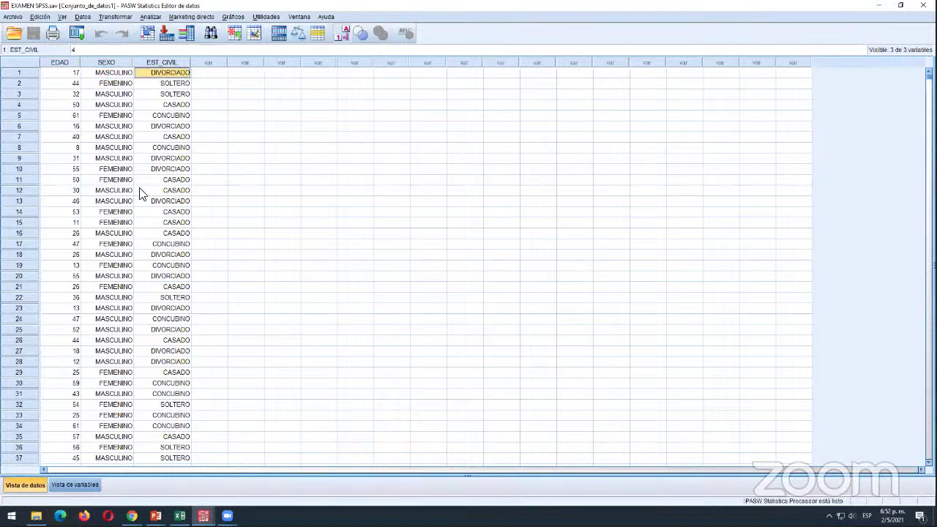
click(127, 159)
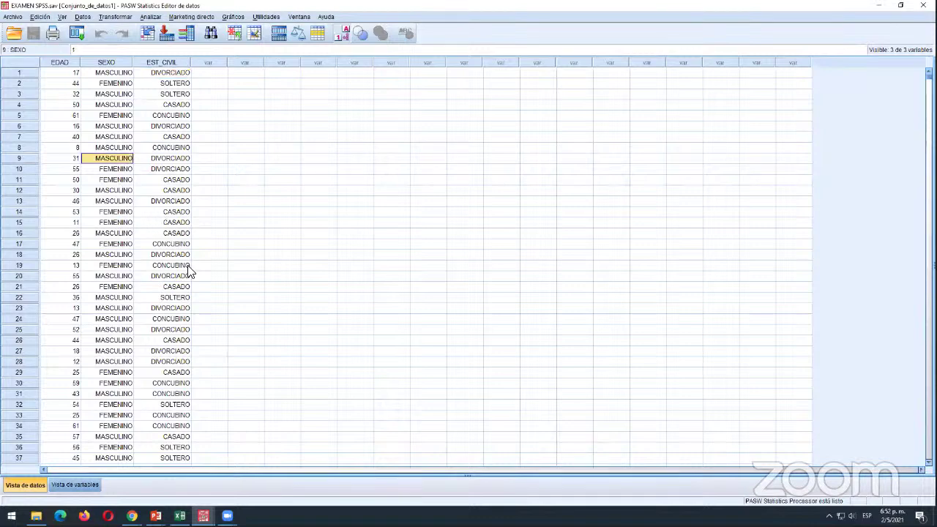
click(178, 245)
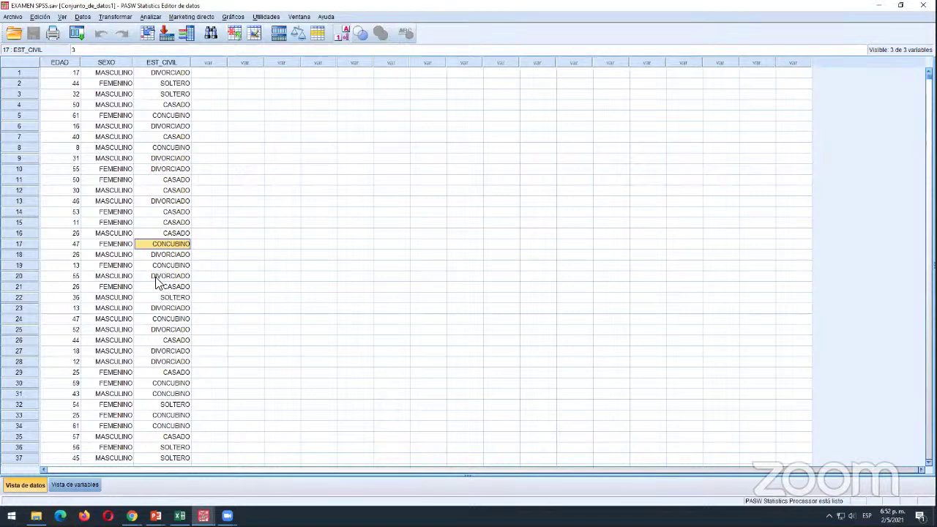
- Check the SEXO codes of the male cases among cases 1 to 8 and look through the following rows
click(113, 73)
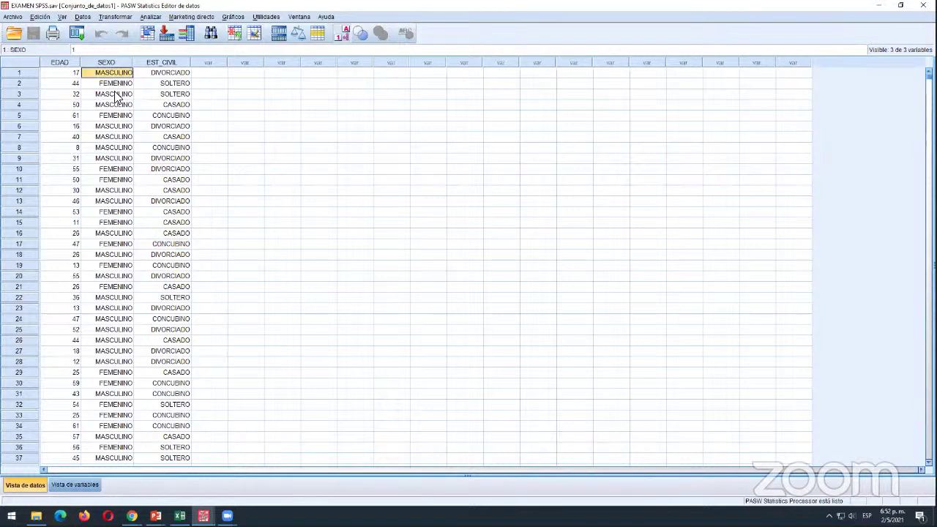
click(114, 94)
click(115, 104)
click(115, 126)
click(117, 137)
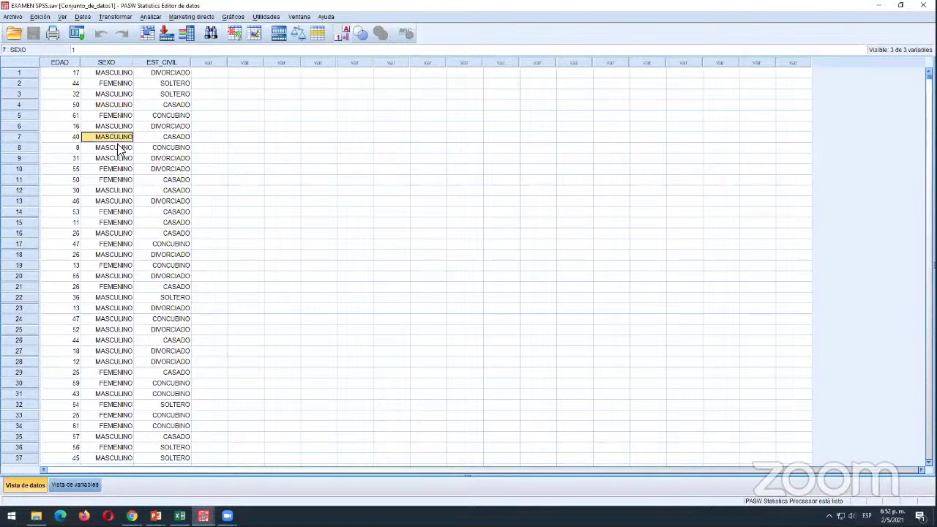
click(119, 147)
scroll(103, 216, down, 10)
scroll(102, 216, up, 10)
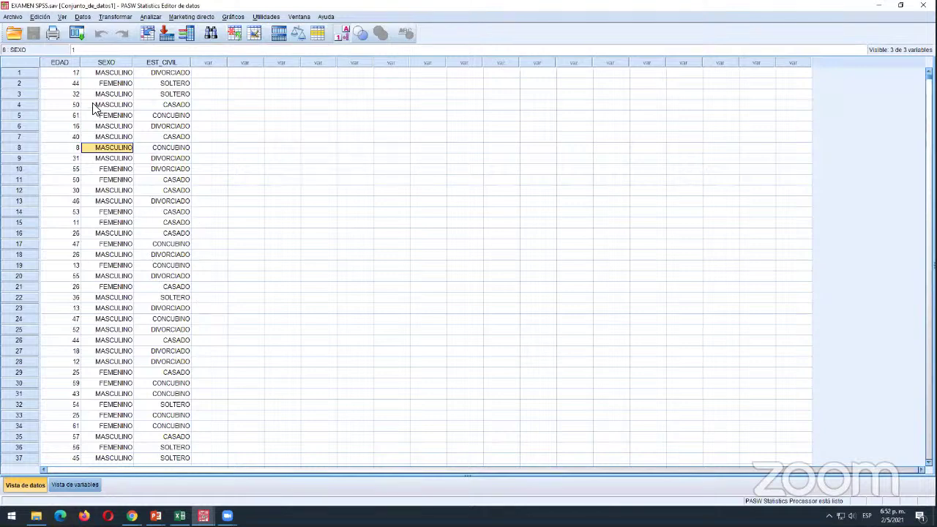
- Review the definitions of the EDAD, SEXO and EST_CIVIL variables in the variable view
click(75, 484)
drag(32, 61, 32, 80)
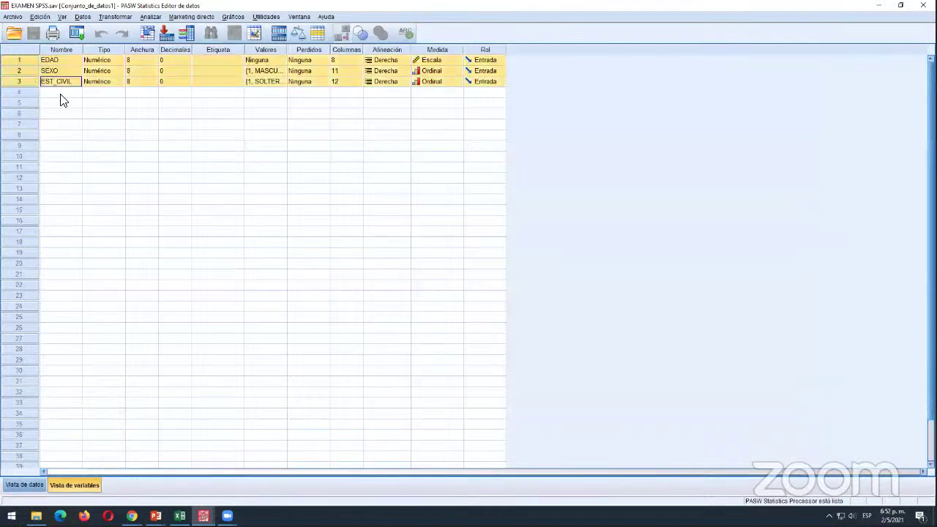
click(61, 92)
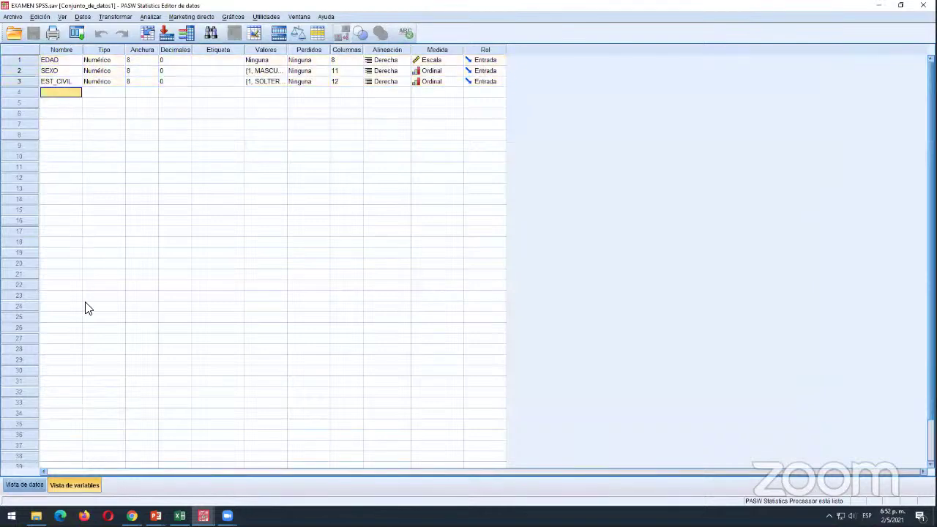
- Return to the data view and read cases 1 to 3 cell by cell across all three variables
click(29, 483)
key(Tab)
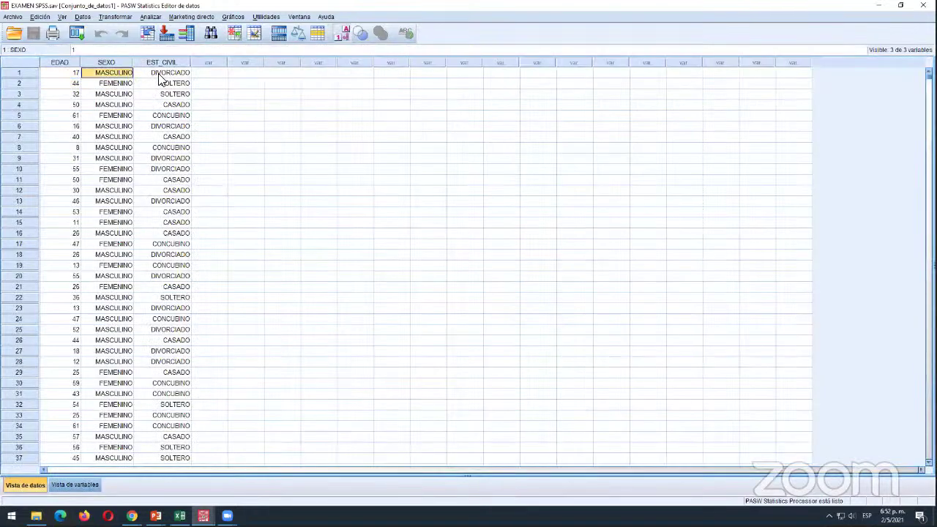
key(Tab)
key(Tab)
key(Tab)
key(Tab)
key(Tab)
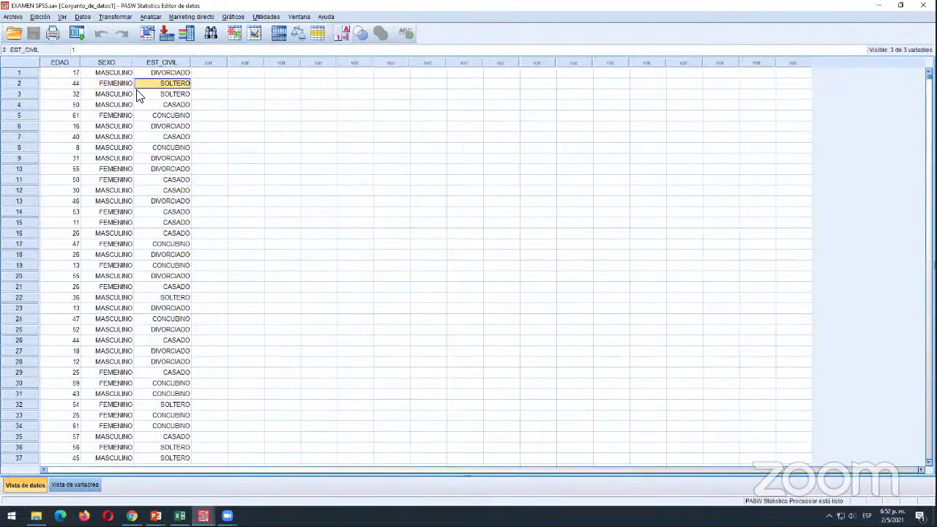
key(Tab)
key(Tab)
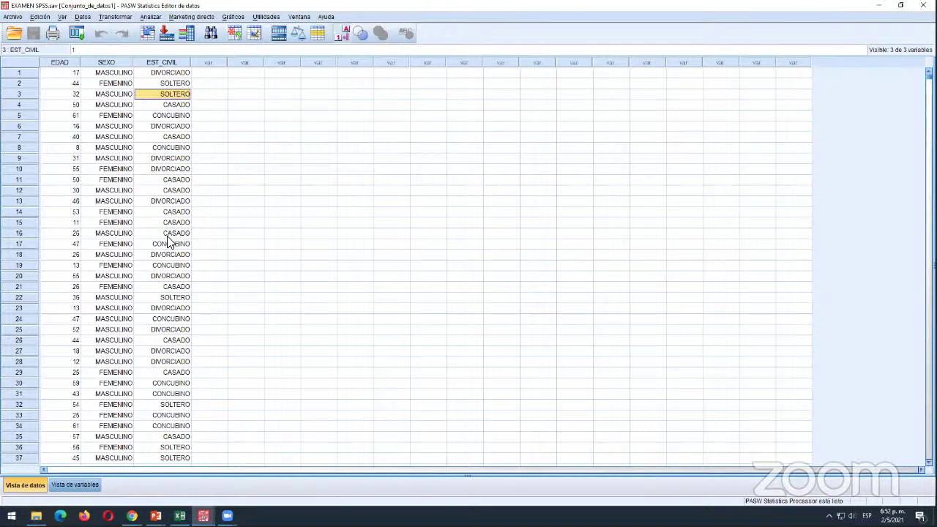
- Read case 1 again from its EDAD value and continue cell by cell to the EST_CIVIL value of case 2
click(57, 72)
key(Tab)
key(Tab)
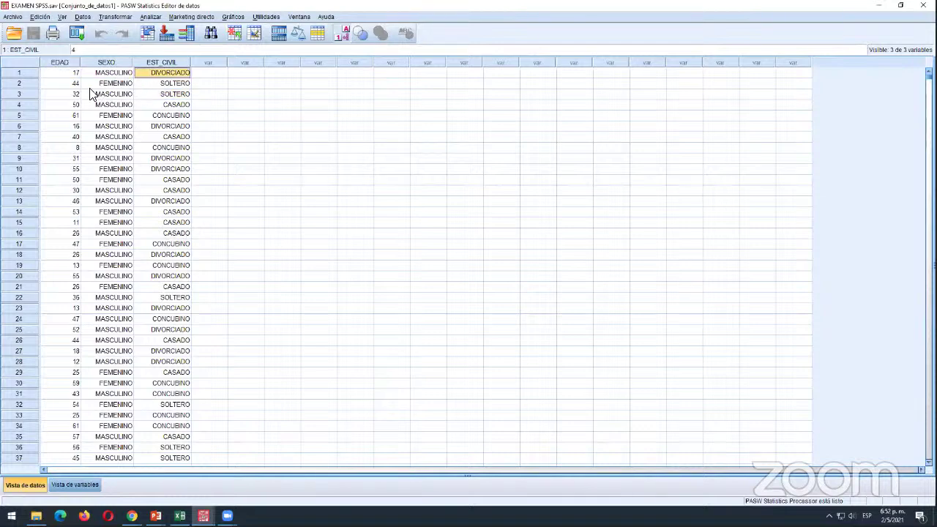
key(Tab)
key(Tab)
key(Tab)
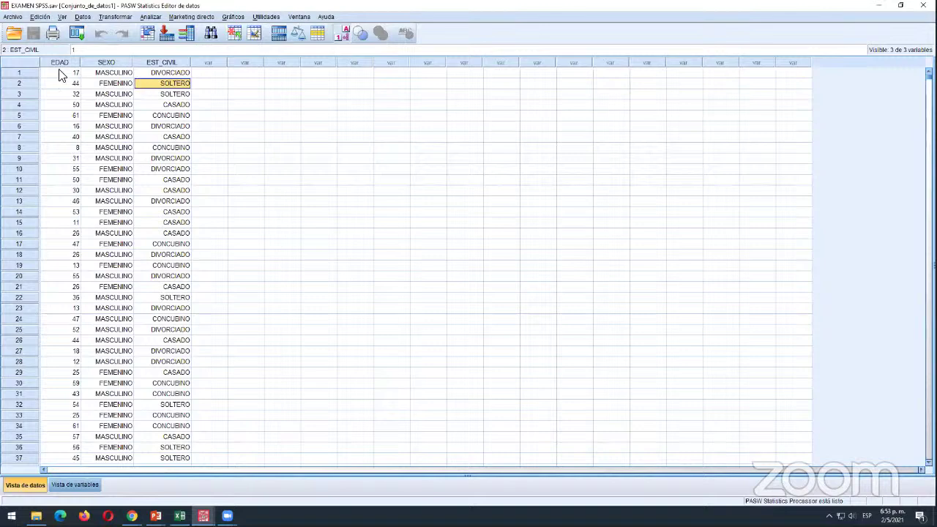
- Examine the block of cases 1 to 4 and individual EDAD, SEXO and EST_CIVIL values up to case 10
drag(63, 76, 160, 114)
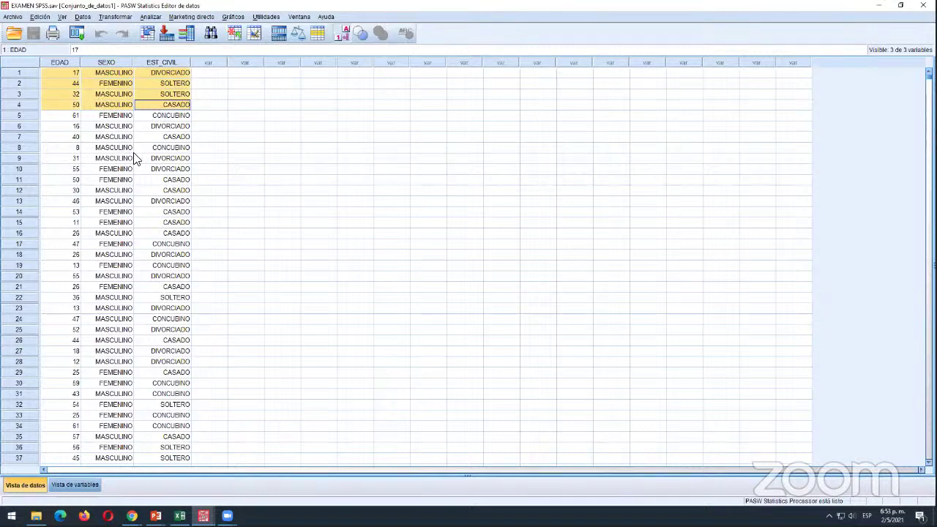
click(91, 137)
click(60, 73)
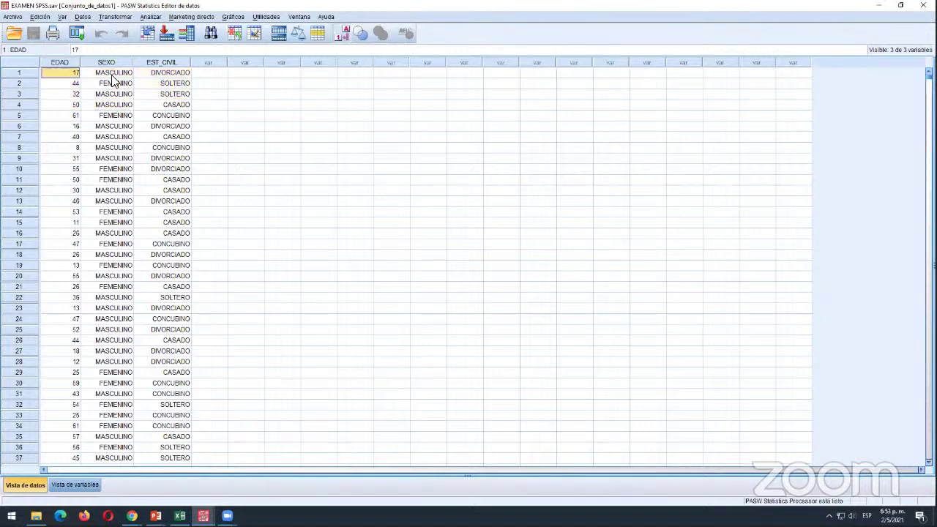
click(111, 73)
click(153, 73)
click(153, 105)
click(154, 147)
click(114, 170)
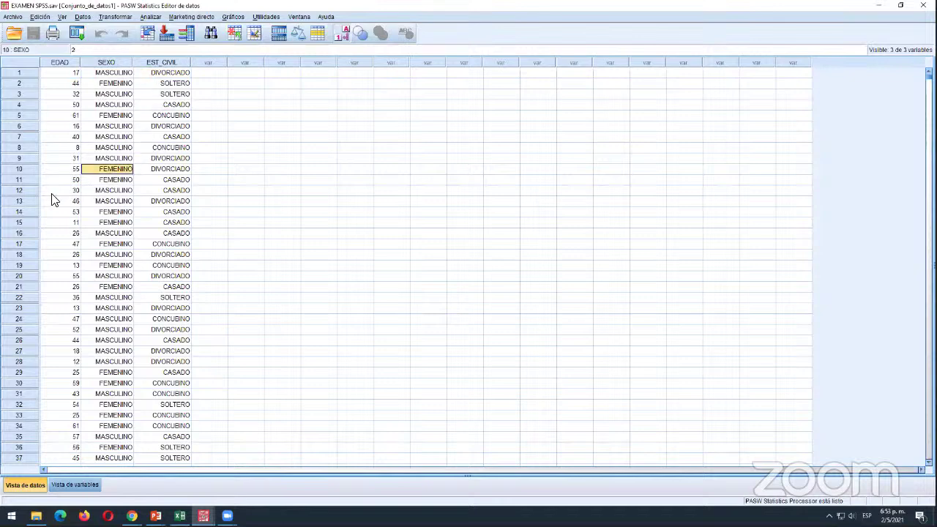
- Examine individual EDAD, SEXO and EST_CIVIL values between cases 12 and 28, including all three values of case 23
click(51, 190)
click(99, 233)
click(165, 265)
click(120, 308)
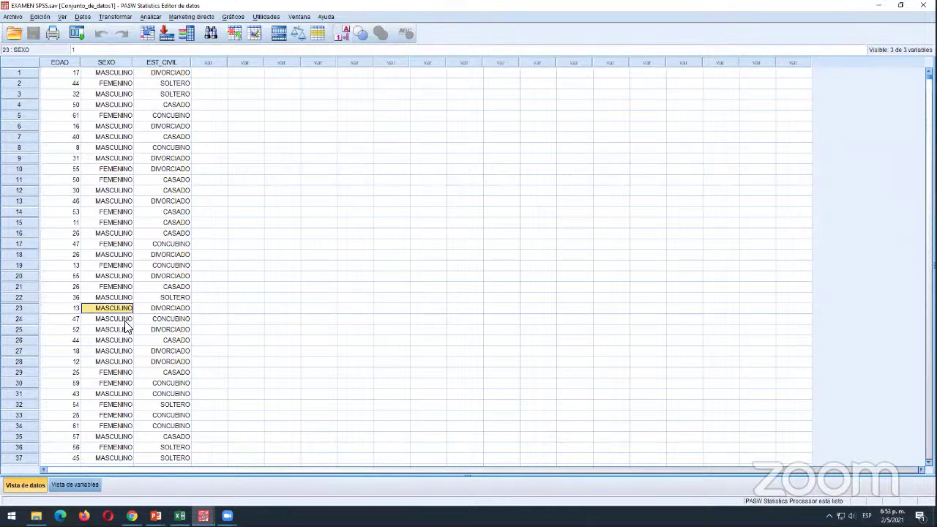
click(88, 329)
click(117, 362)
click(71, 352)
click(72, 309)
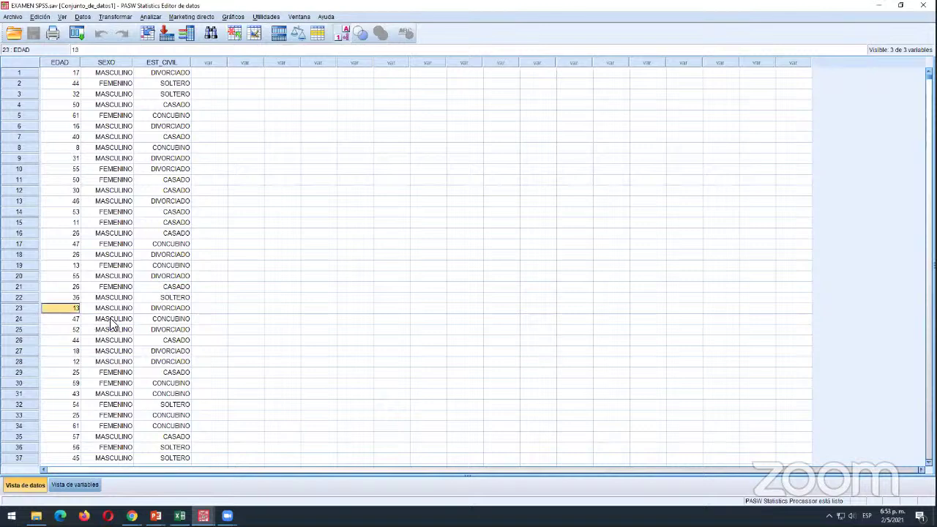
click(113, 320)
click(156, 310)
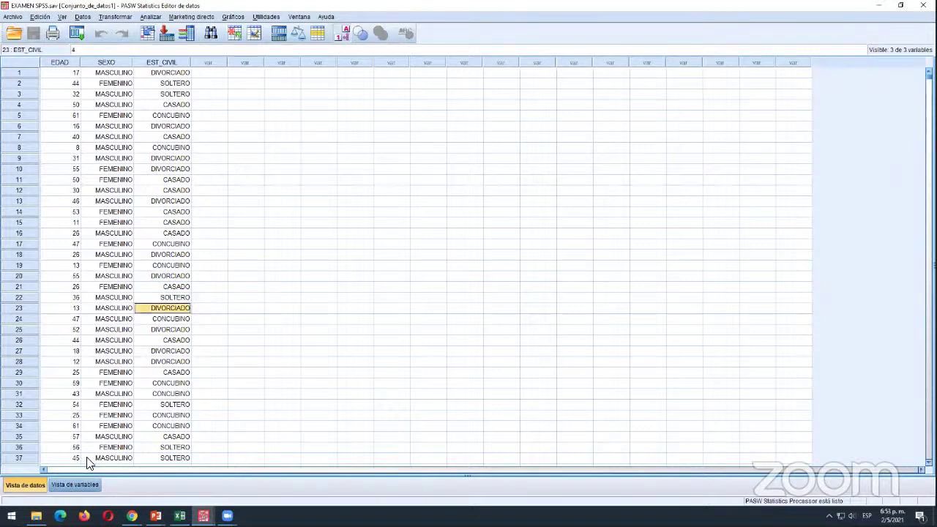
- Widen the Etiqueta column in the variable view and label EST_CIVIL "Estado civil de la persona + edad"
click(75, 484)
click(62, 63)
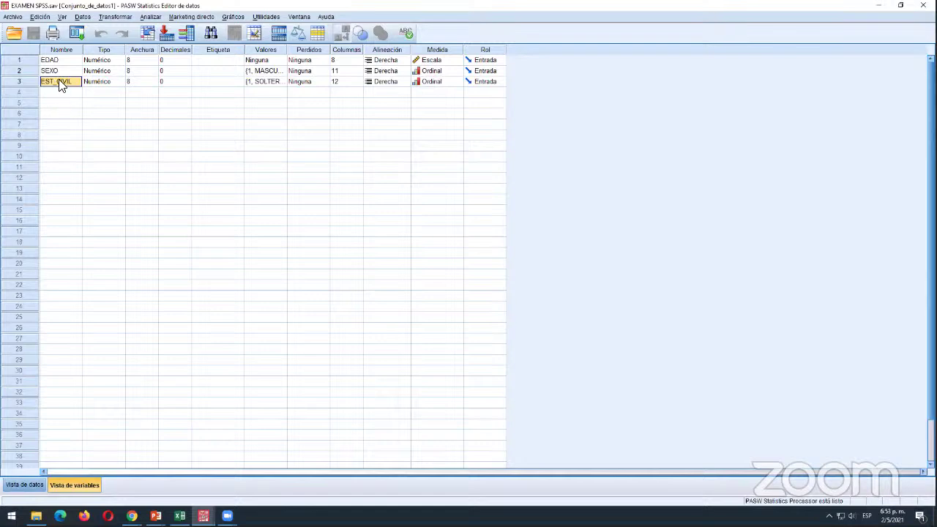
drag(244, 49, 324, 49)
click(281, 81)
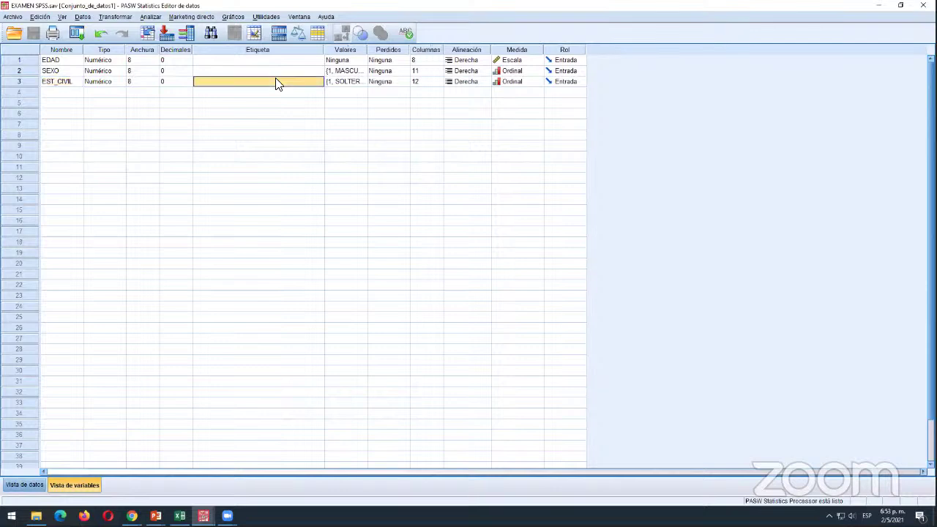
text(Es)
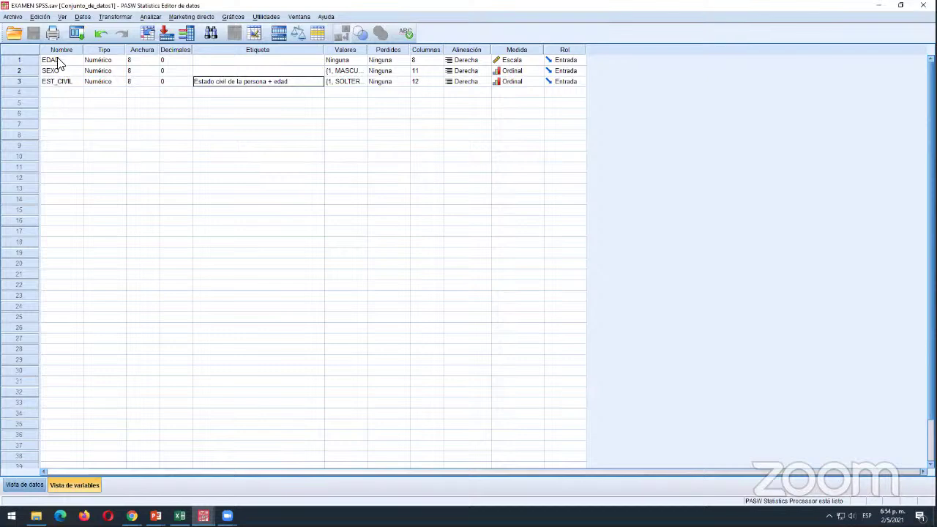
click(270, 56)
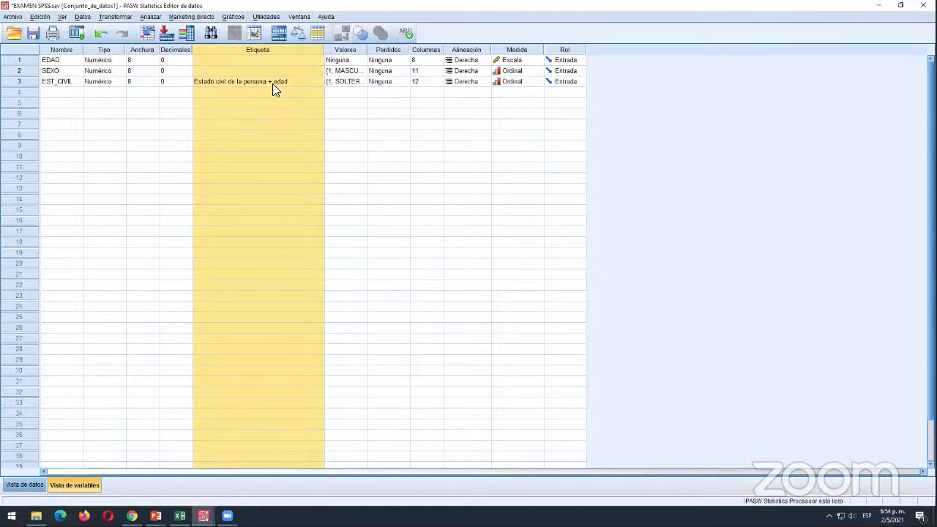
- Change the EST_CIVIL label to: Estado civil de la (persona) + "edad"
click(212, 83)
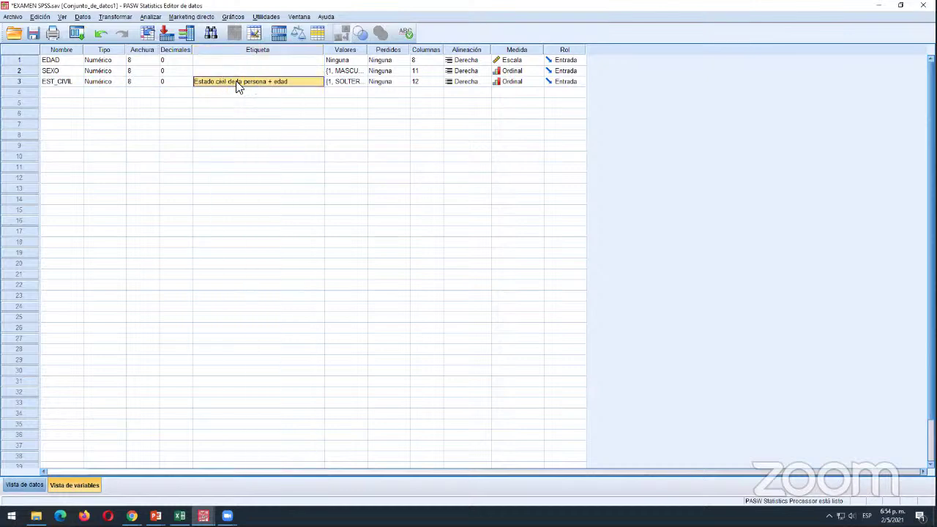
click(292, 82)
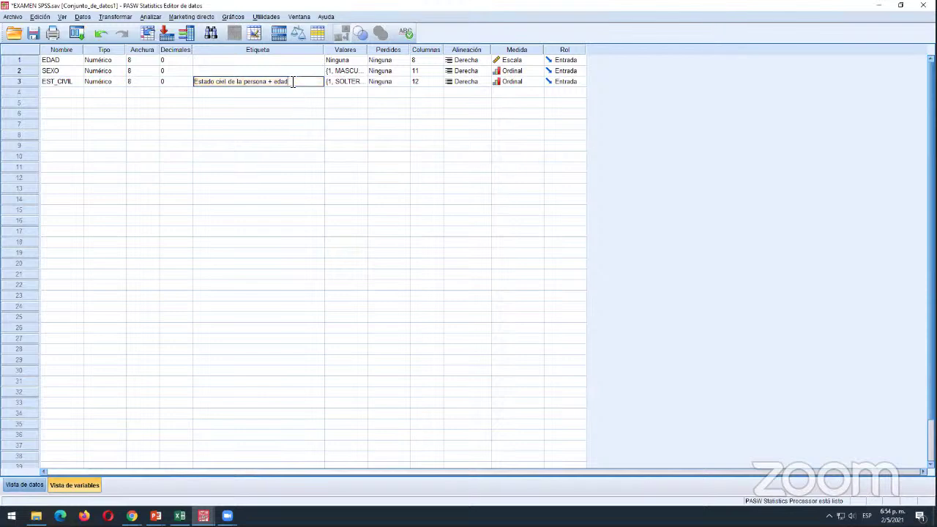
text(")
key(Left)
key(Left)
key(Left)
key(Left)
key(Left)
key(Left)
key(Left)
key(Left)
key(Left)
text(()
click(254, 74)
click(261, 83)
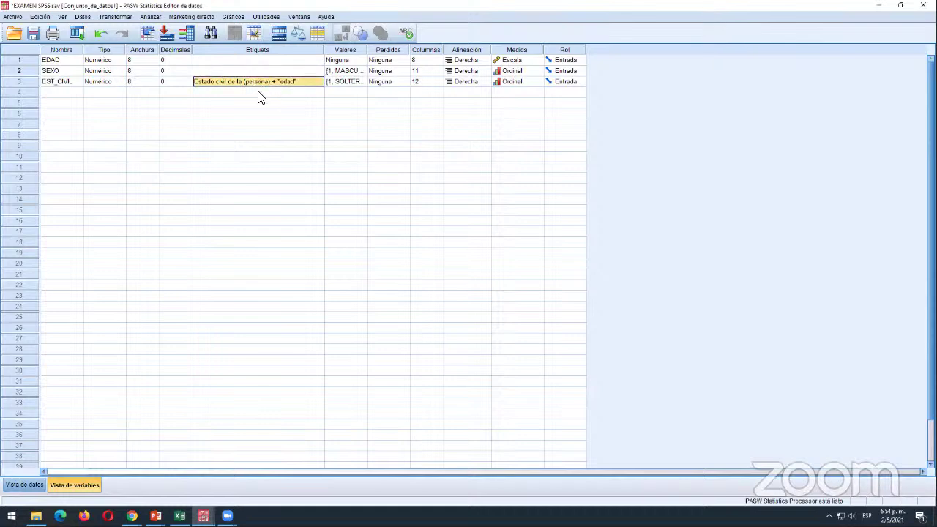
click(262, 93)
- Review the variable names EDAD, SEXO and EST_CIVIL one by one in the variable view
click(71, 81)
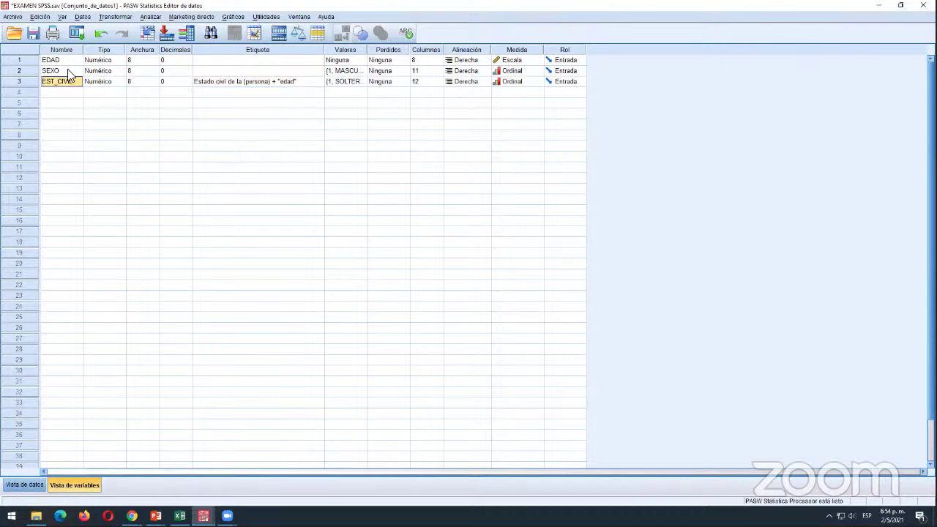
click(68, 62)
key(Down)
key(Down)
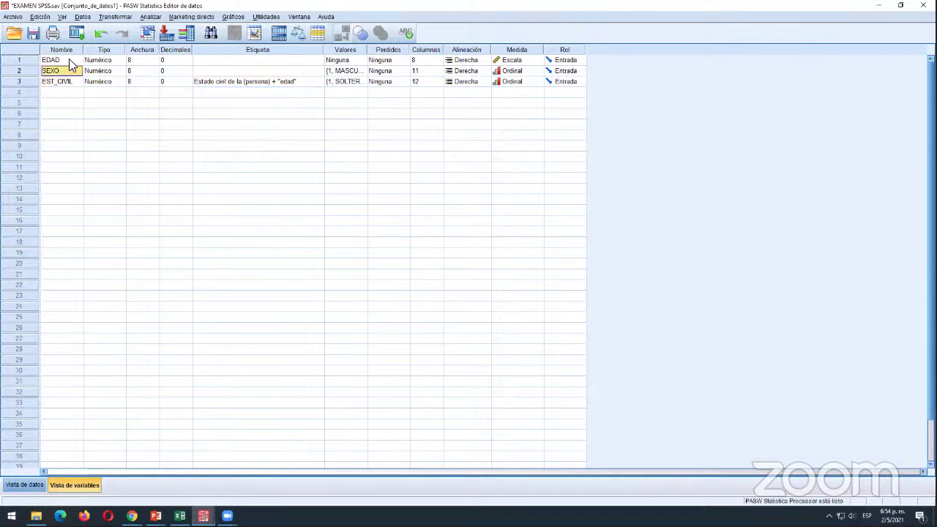
click(68, 60)
click(67, 71)
click(66, 82)
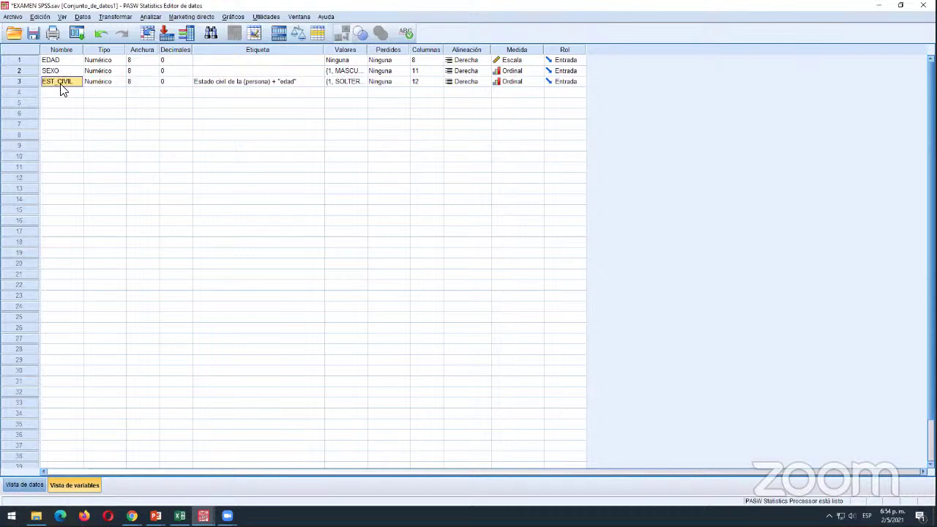
- Shorten the EST_CIVIL label to "Estado civil de la persona", without the parentheses and the added "edad" text
click(290, 84)
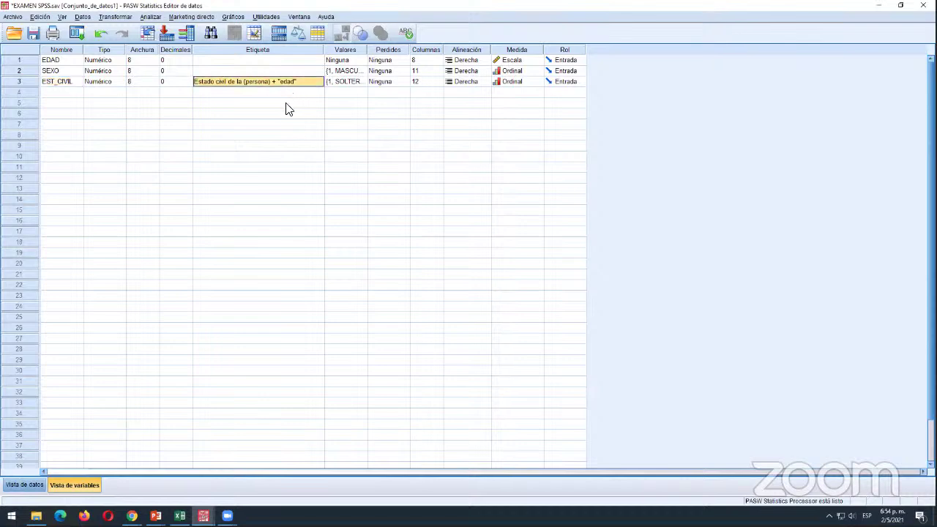
key(F2)
key(End)
key(BackSpace)
key(BackSpace)
key(BackSpace)
key(BackSpace)
key(BackSpace)
key(BackSpace)
key(BackSpace)
key(BackSpace)
key(BackSpace)
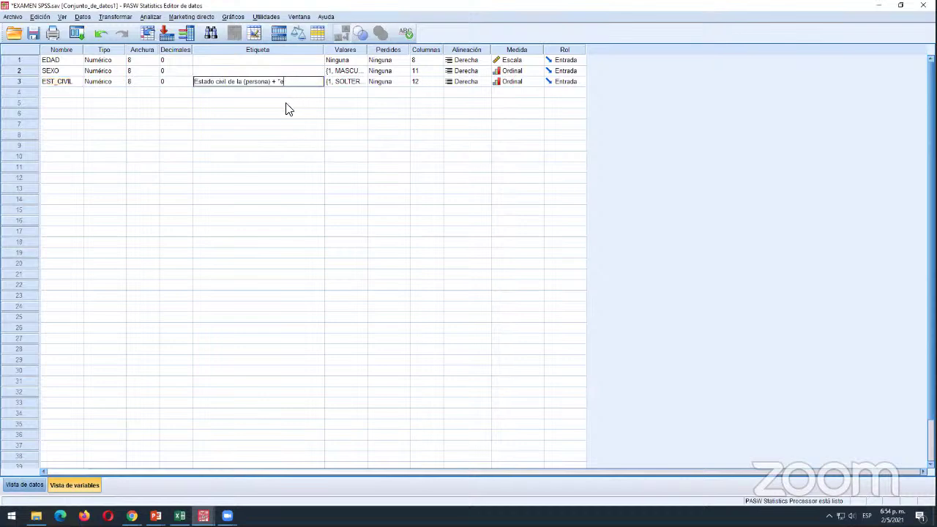
key(BackSpace)
key(BackSpace)
key(Return)
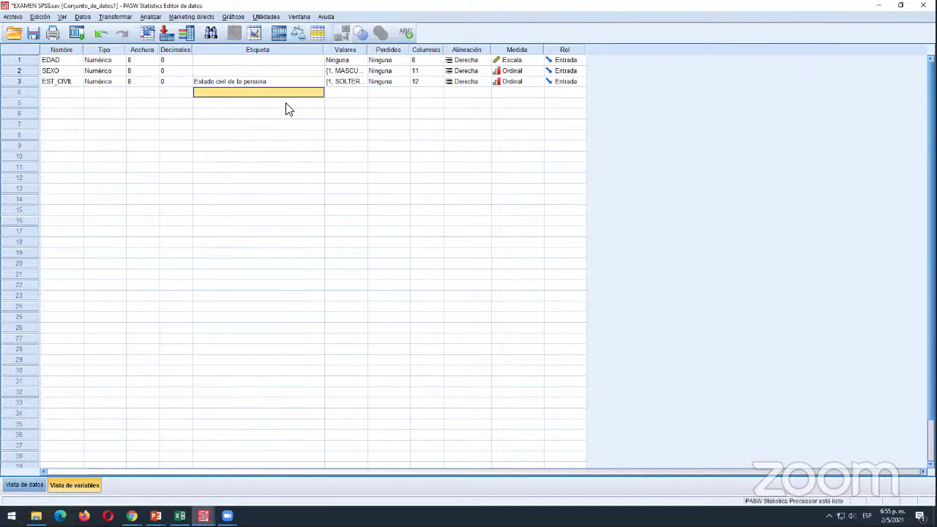
- Check the label cells of EST_CIVIL, SEXO and EDAD, and narrow the Etiqueta column to fit its text
click(285, 51)
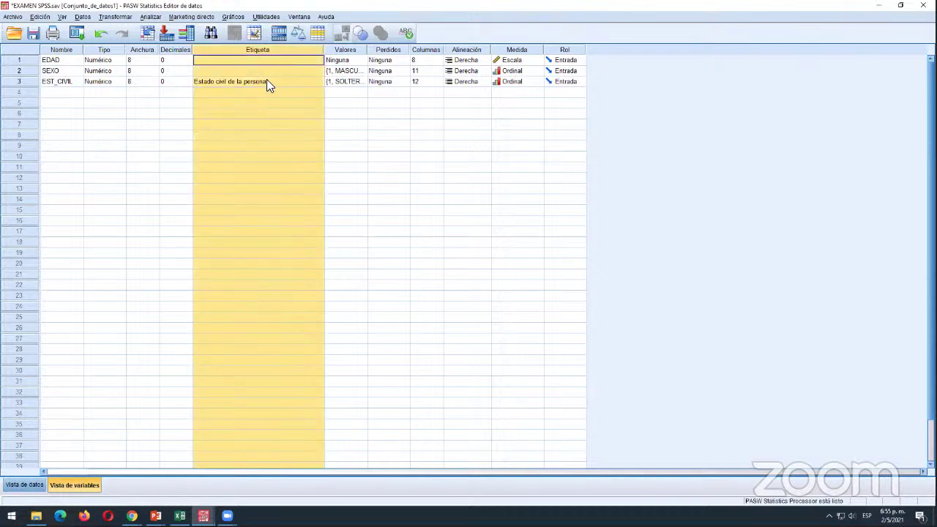
click(266, 81)
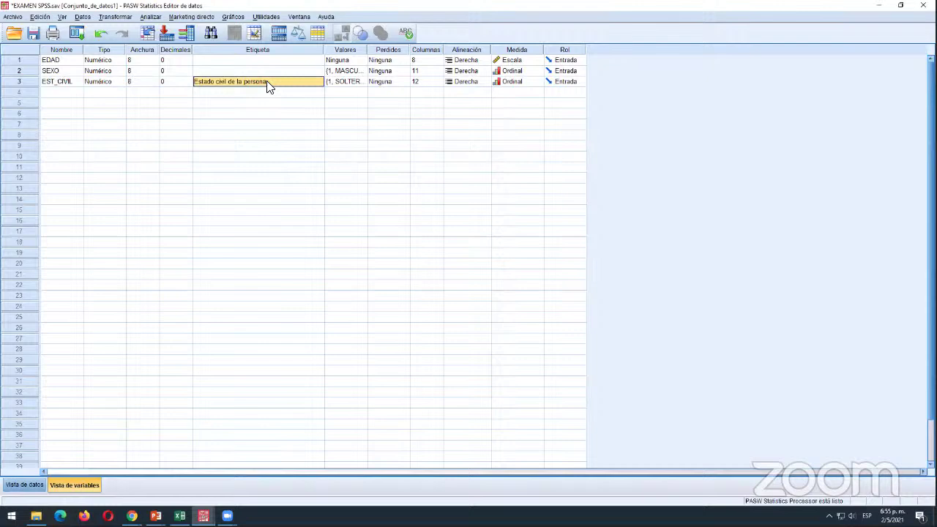
click(225, 70)
click(226, 58)
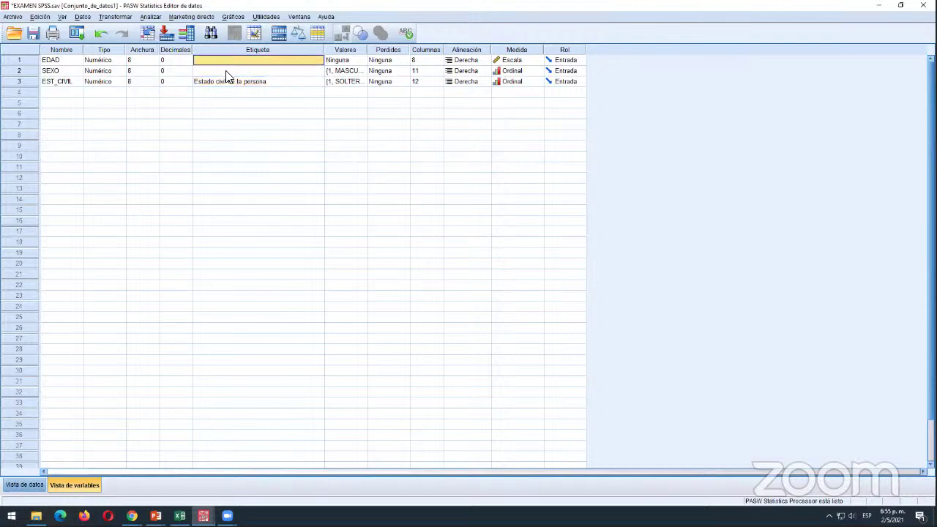
click(227, 71)
click(228, 61)
click(229, 68)
click(231, 62)
click(231, 69)
click(241, 61)
click(236, 70)
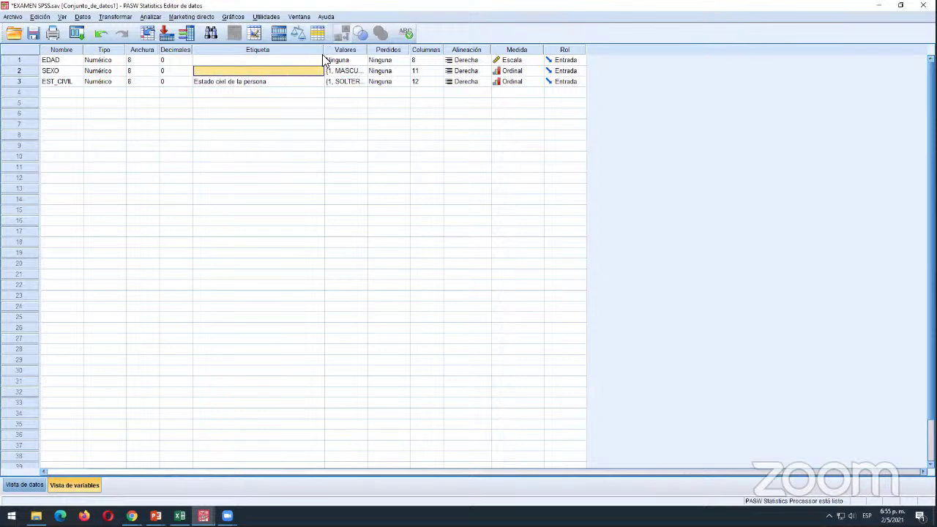
drag(323, 49, 276, 57)
- Inspect the value labels defined for SEXO, codes 1 and 2, and close them without changes
click(32, 70)
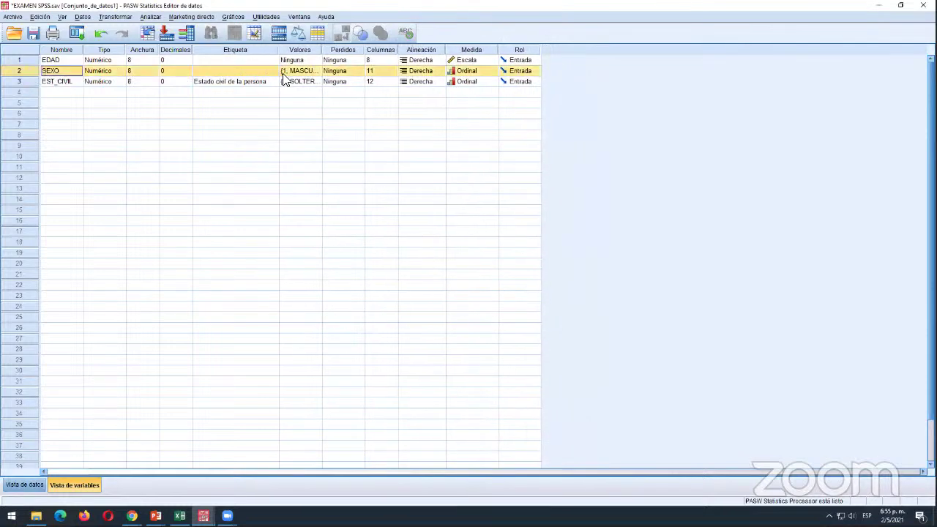
click(248, 70)
click(309, 70)
click(318, 70)
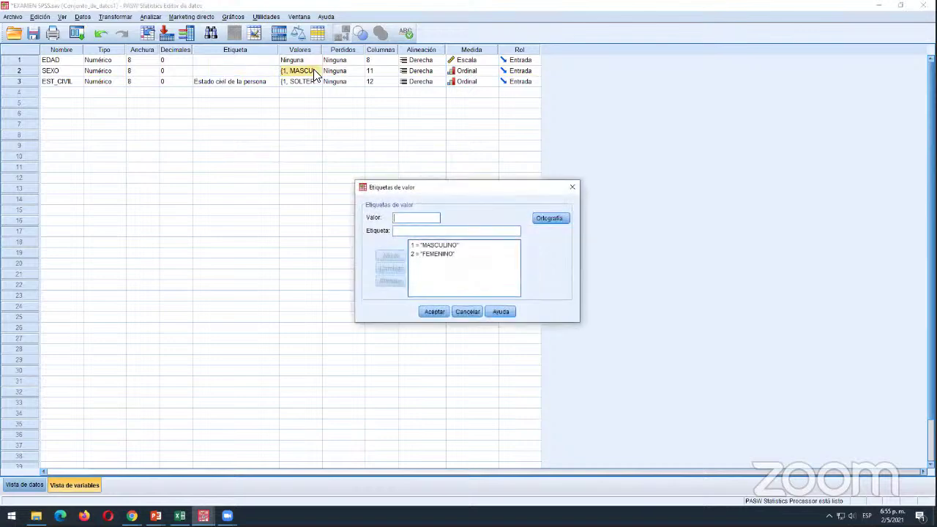
click(433, 246)
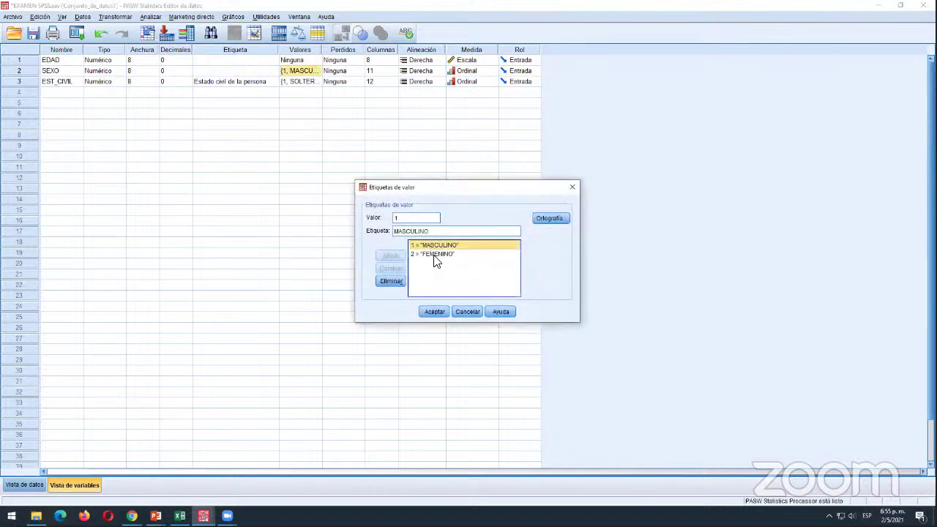
click(434, 256)
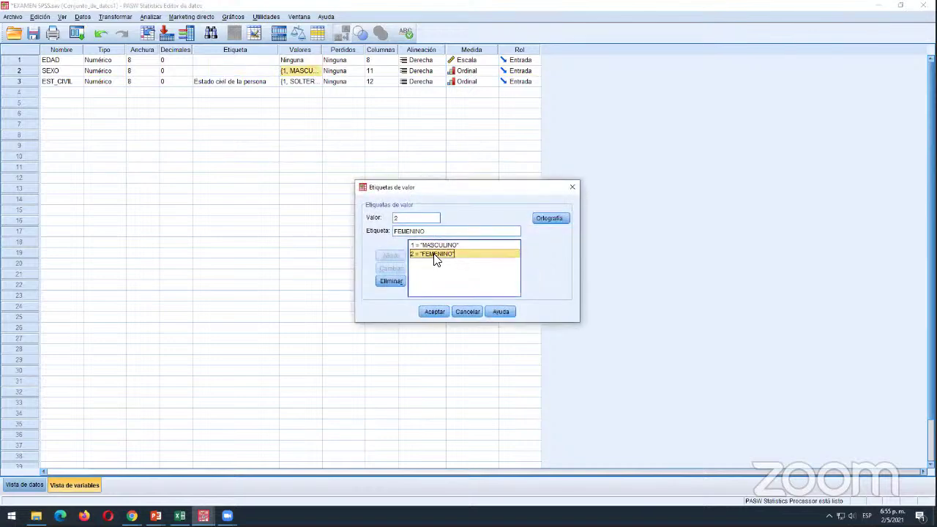
click(469, 311)
- Open the value labels of EST_CIVIL to examine its codes
click(296, 83)
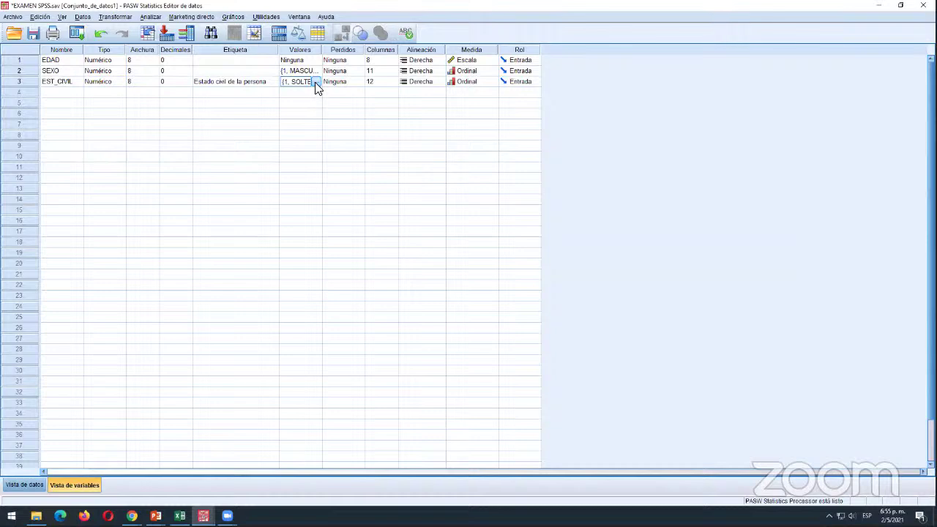
click(316, 82)
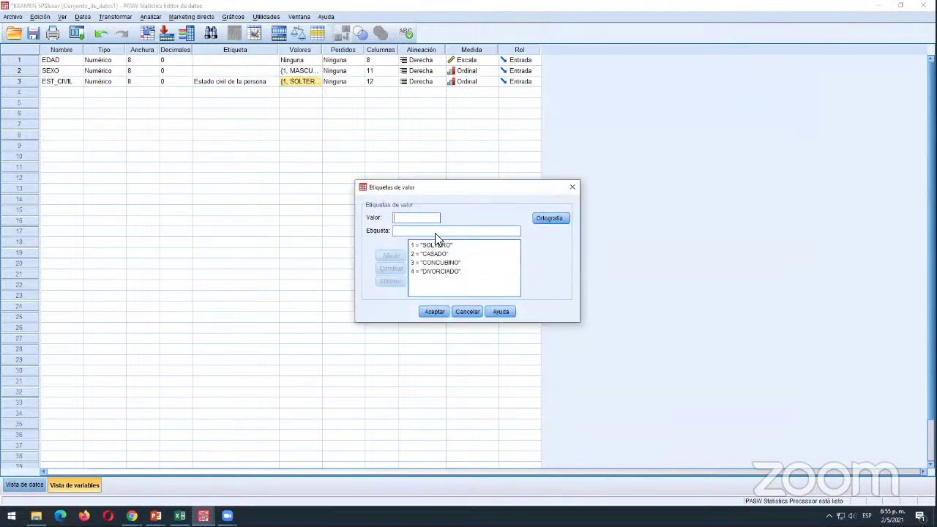
- Review each value label defined for EST_CIVIL, from SOLTERO to DIVORCIADO, and close the value labels dialog without changes
click(439, 245)
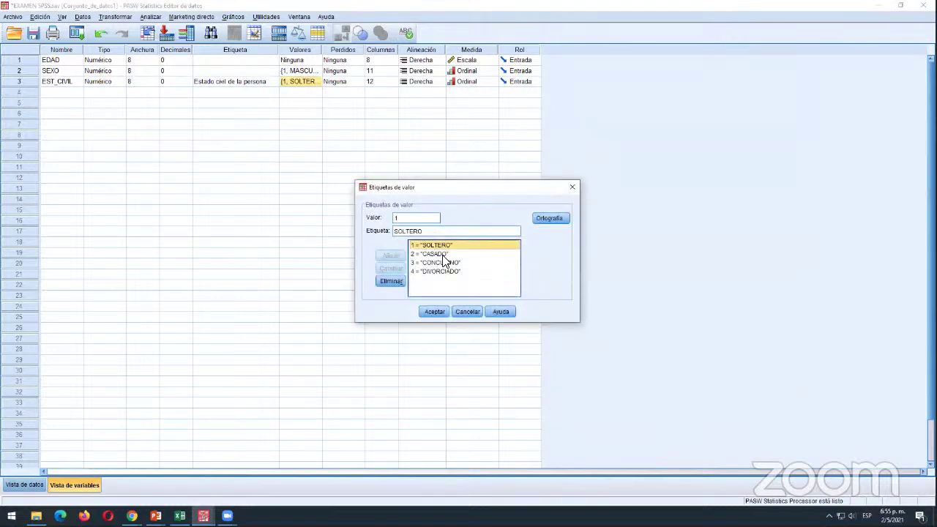
click(446, 254)
click(445, 263)
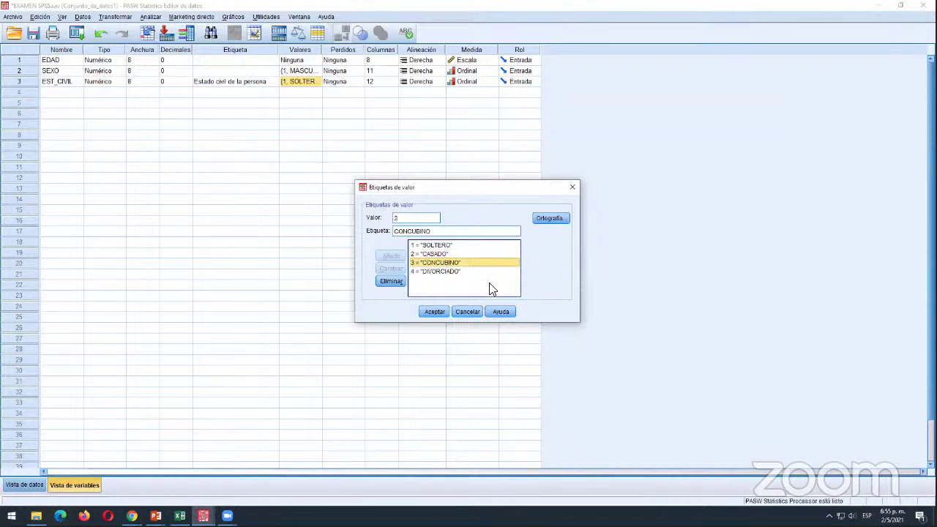
click(445, 271)
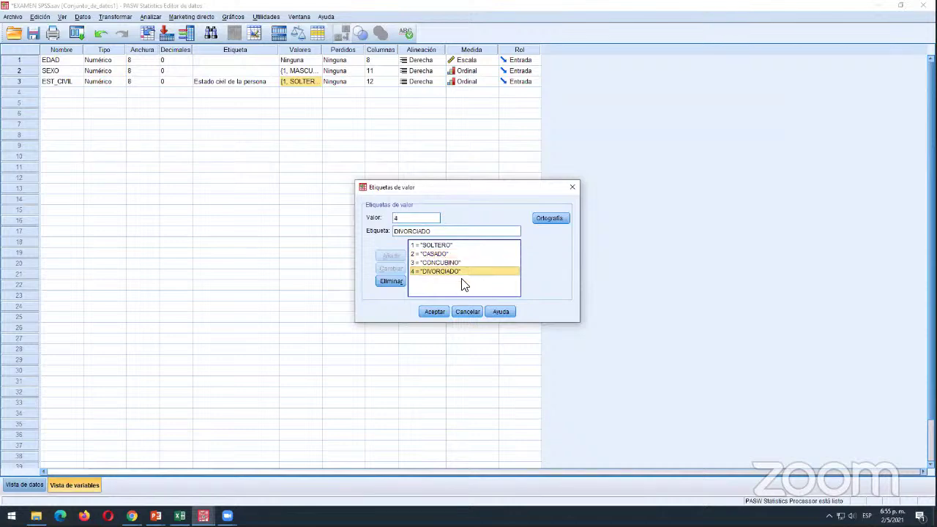
click(459, 262)
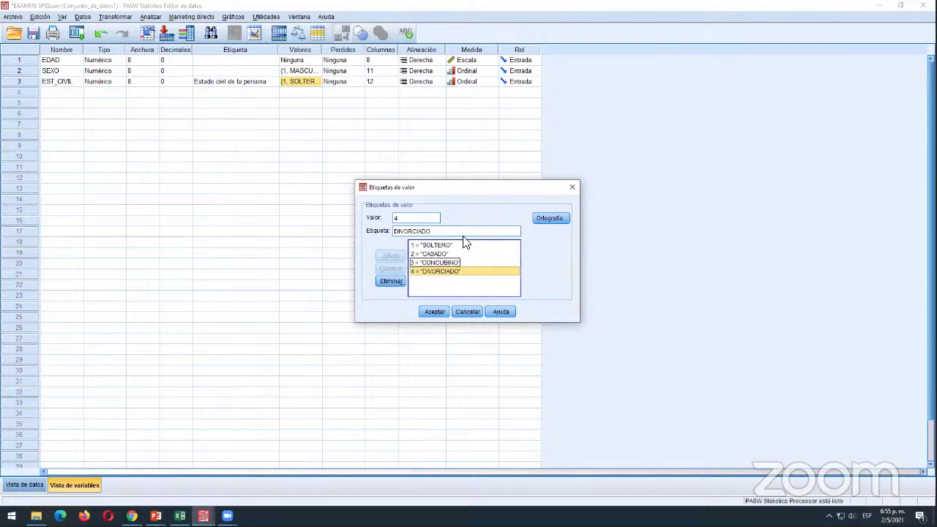
click(442, 272)
click(423, 246)
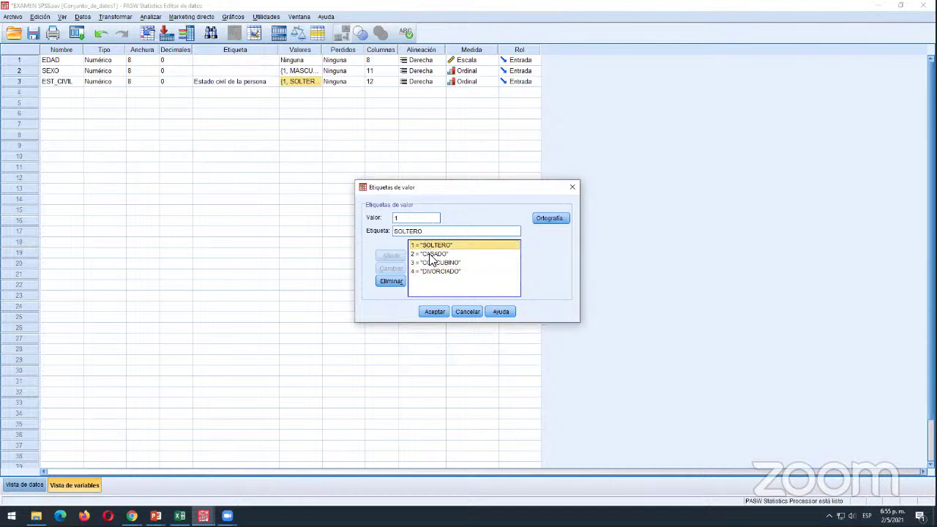
click(429, 254)
click(433, 262)
click(437, 272)
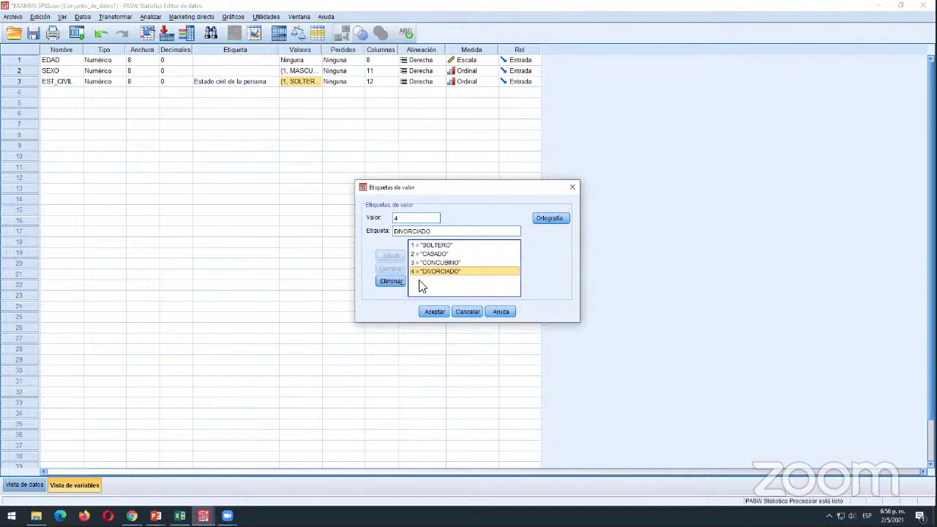
click(455, 311)
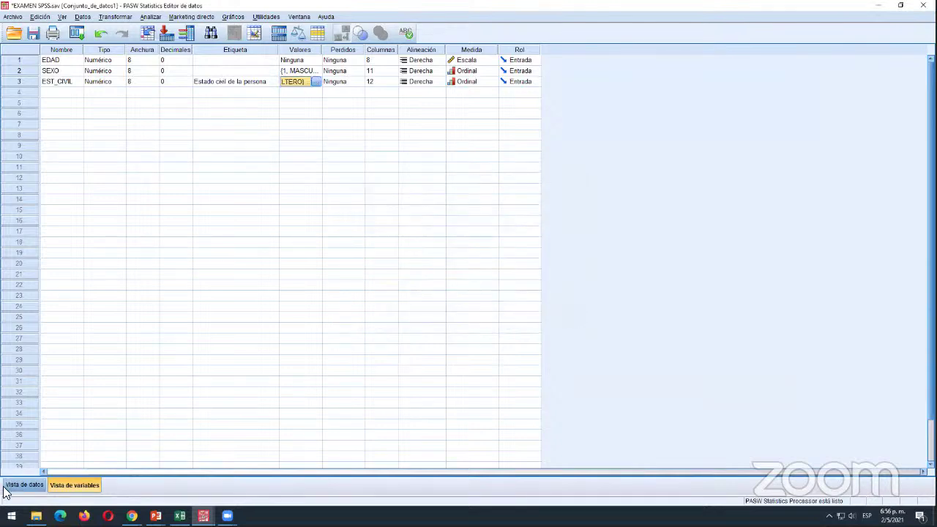
- Show the dataset's data view, and consult the SPSS topics slide in PowerPoint before returning to the dataset
click(29, 485)
click(183, 105)
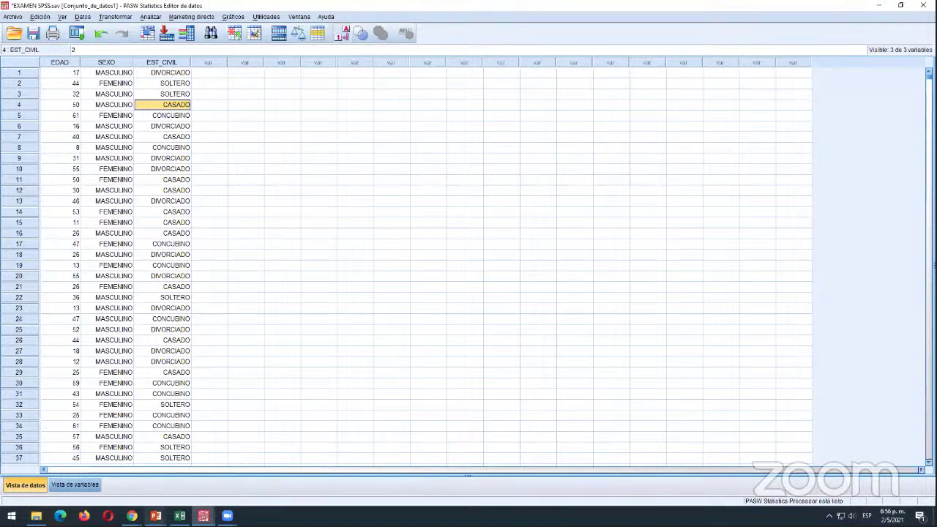
mouse_move(155, 515)
click(209, 452)
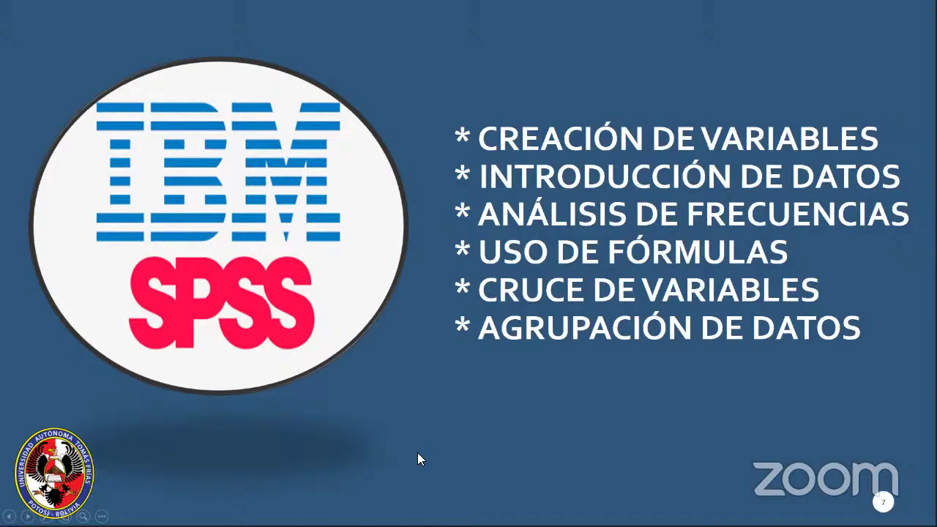
key(alt+Tab)
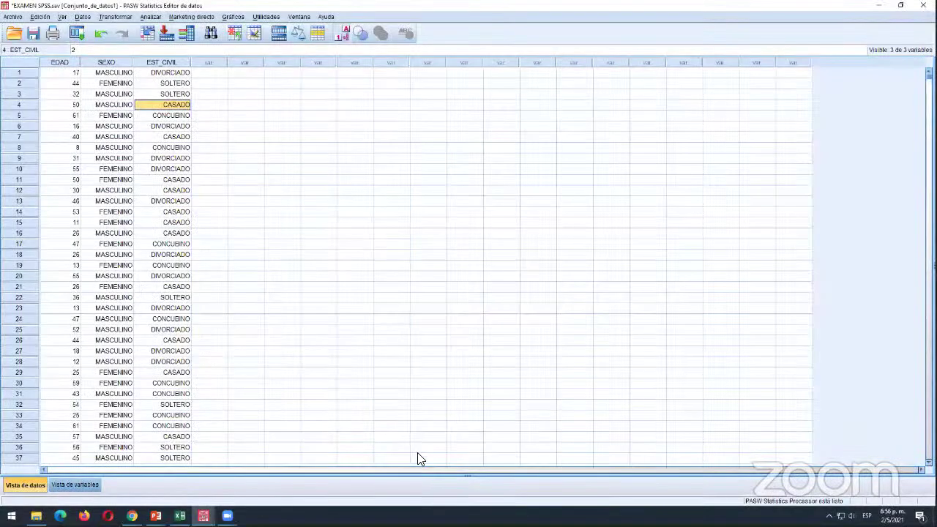
- Inspect the EDAD, SEXO and EST_CIVIL data columns one after another
click(71, 62)
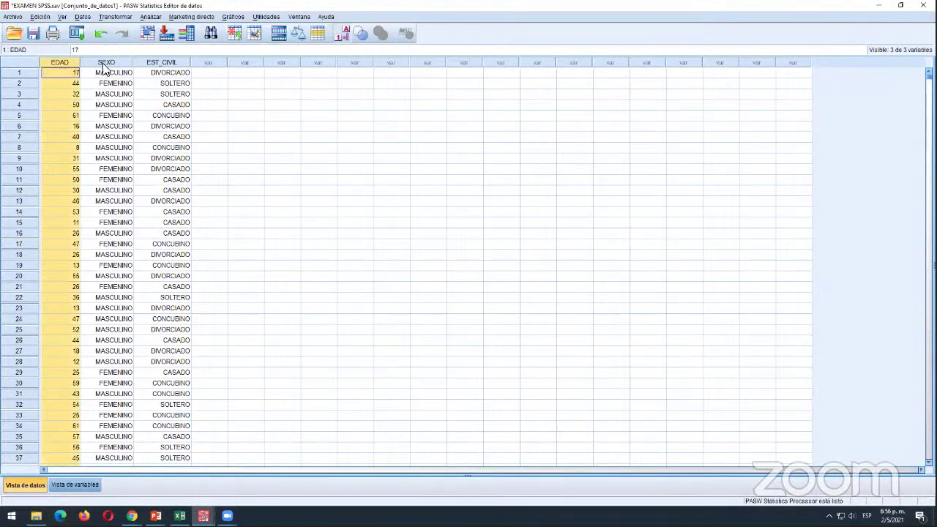
click(104, 63)
click(153, 63)
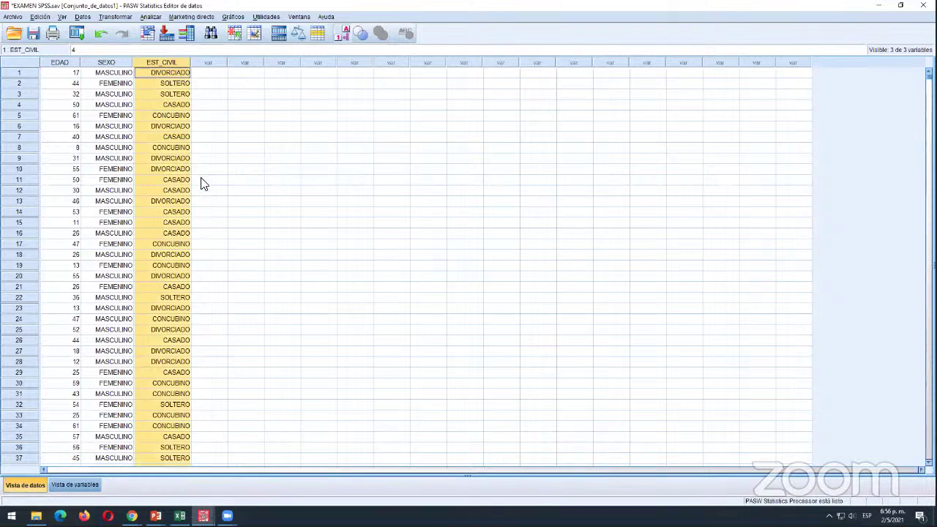
click(164, 137)
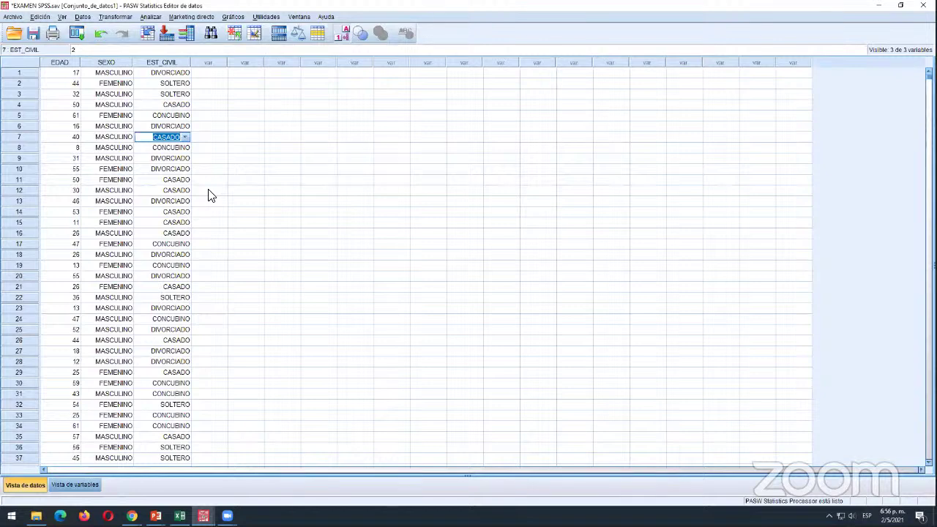
click(202, 150)
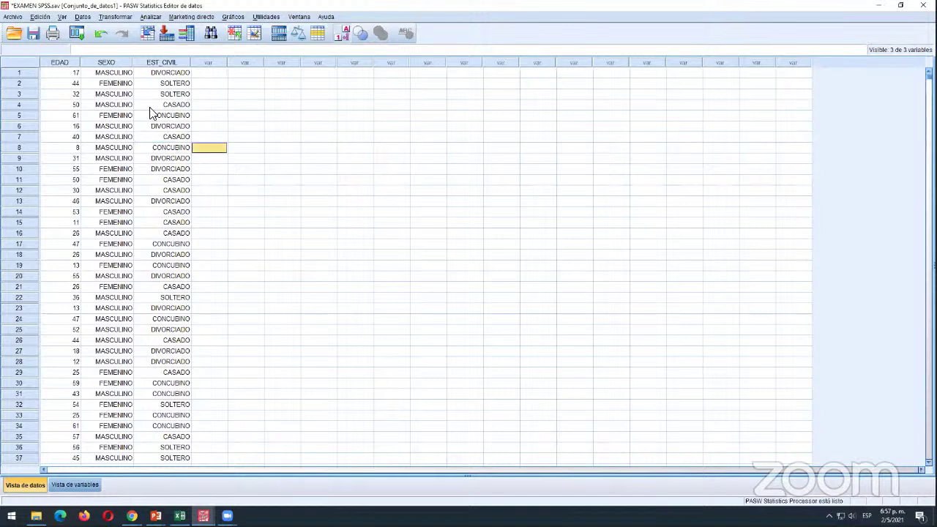
- Open the Frequencies analysis from the descriptive statistics and place its dialog beside the data columns
click(150, 17)
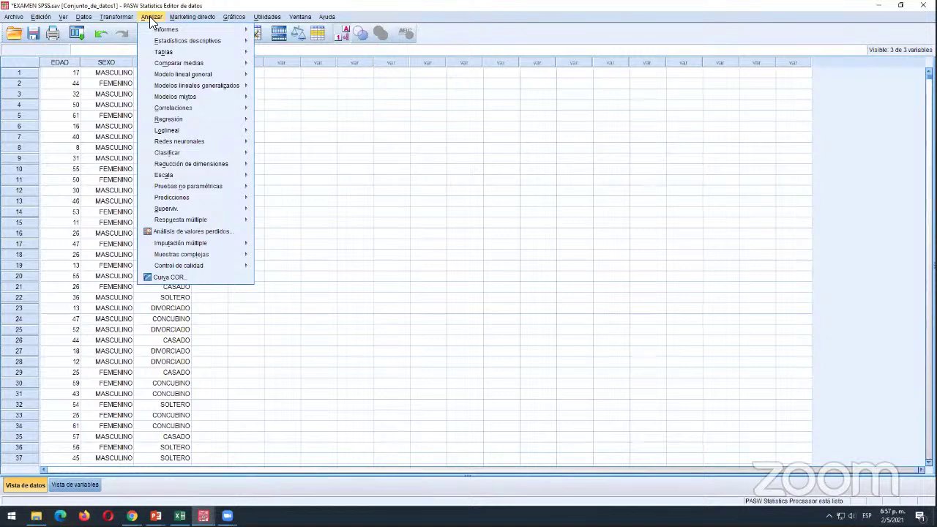
mouse_move(178, 45)
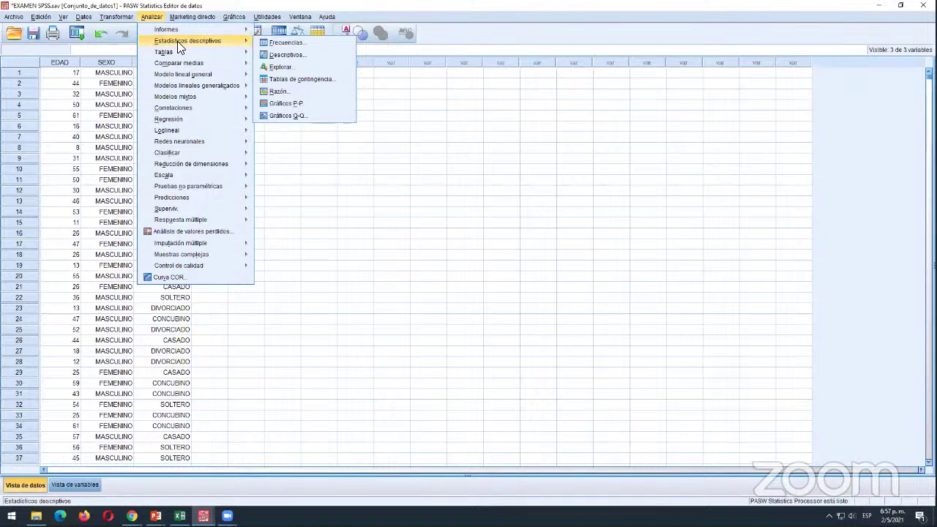
click(302, 44)
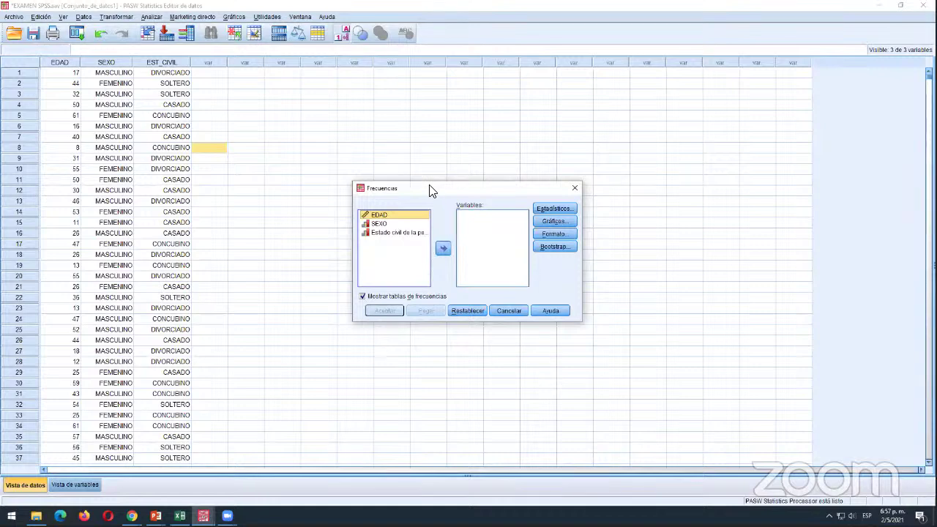
drag(430, 190, 329, 105)
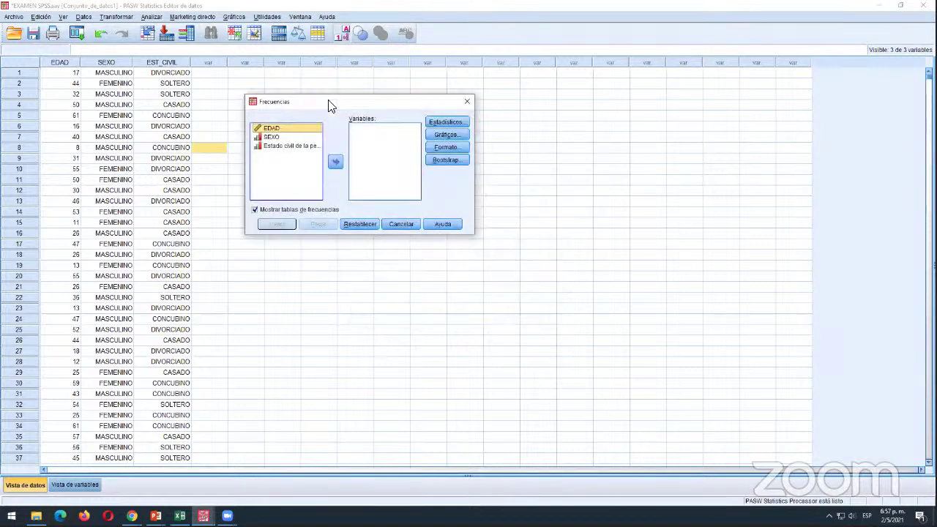
click(274, 139)
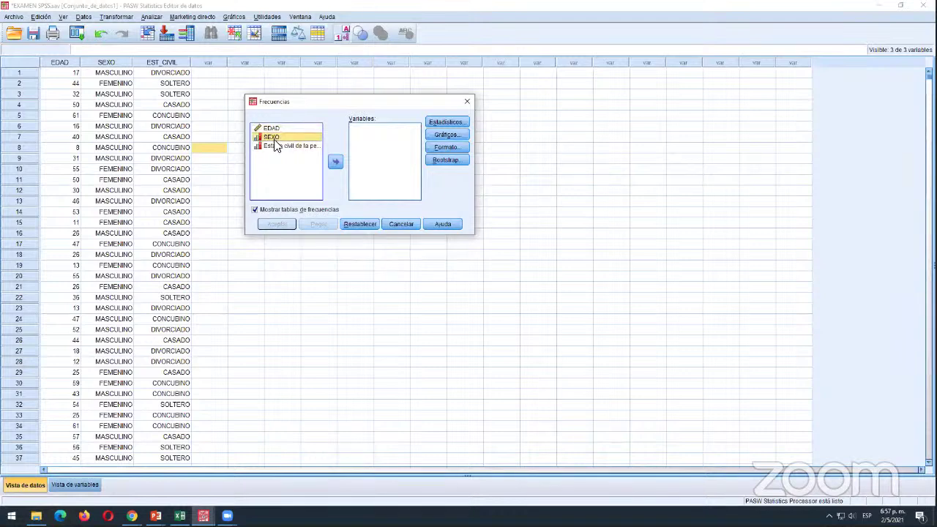
click(276, 129)
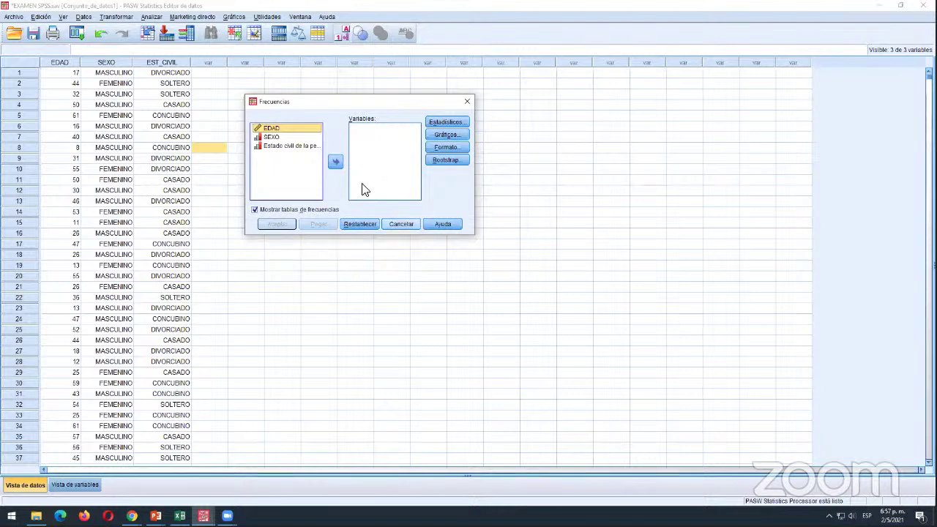
click(270, 138)
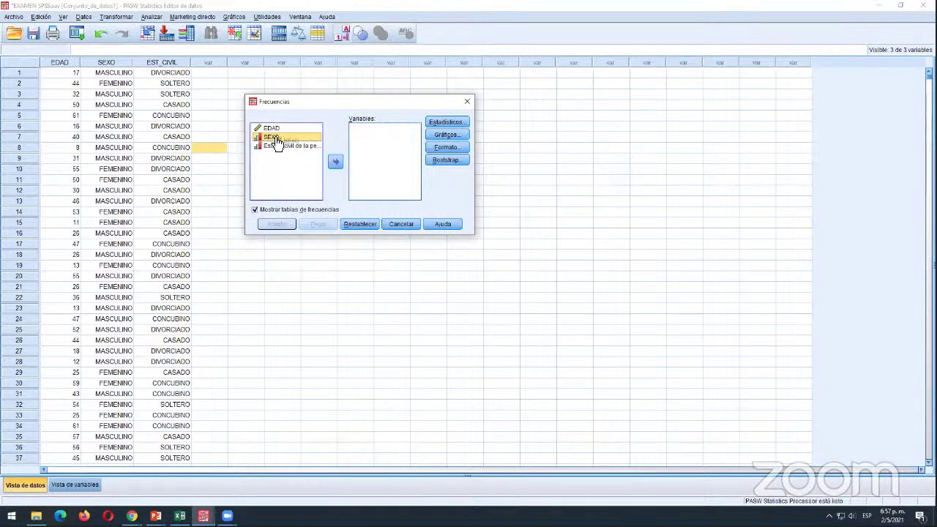
drag(287, 143, 376, 161)
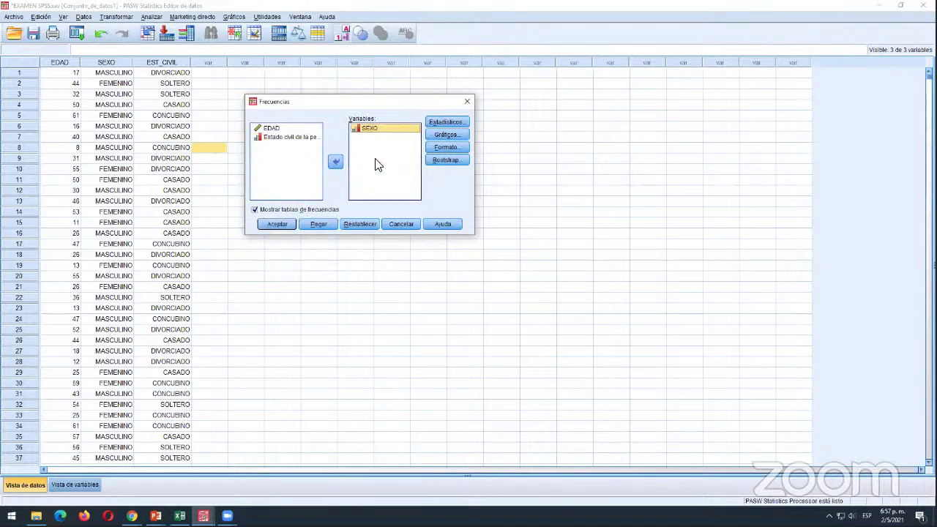
click(336, 162)
click(287, 147)
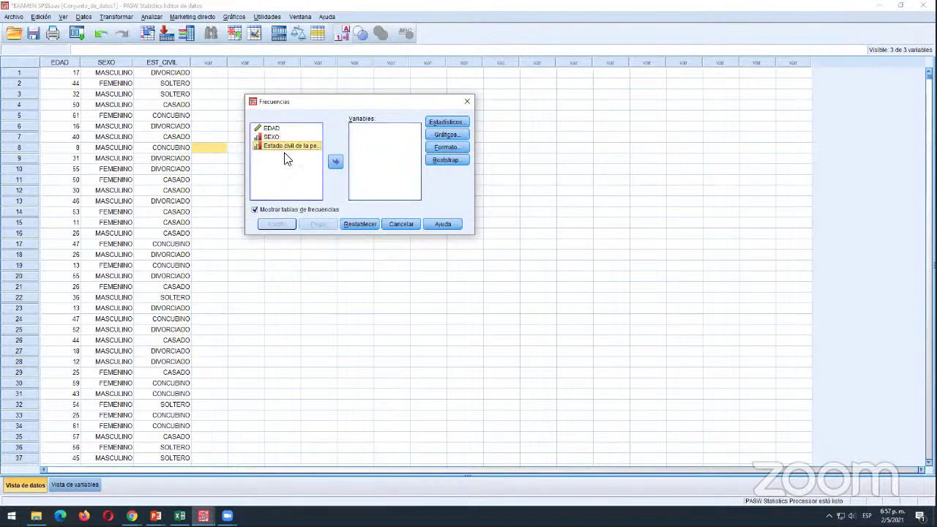
click(334, 162)
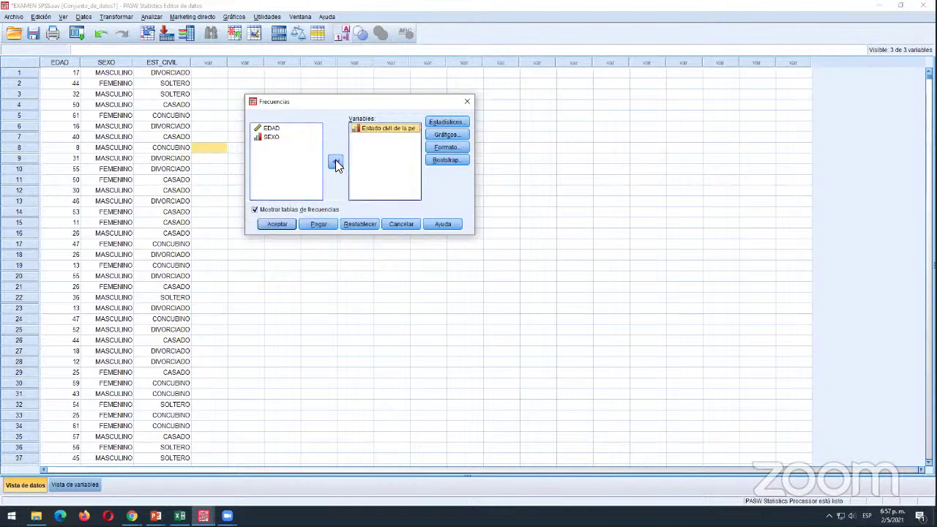
click(337, 162)
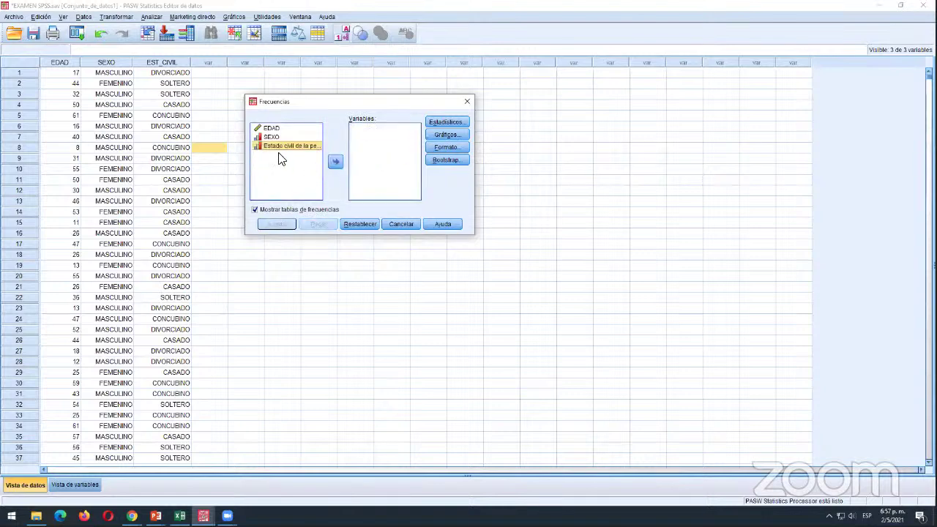
- Add SEXO as the only analysis variable and run the frequencies with frequency tables shown
drag(271, 136, 362, 165)
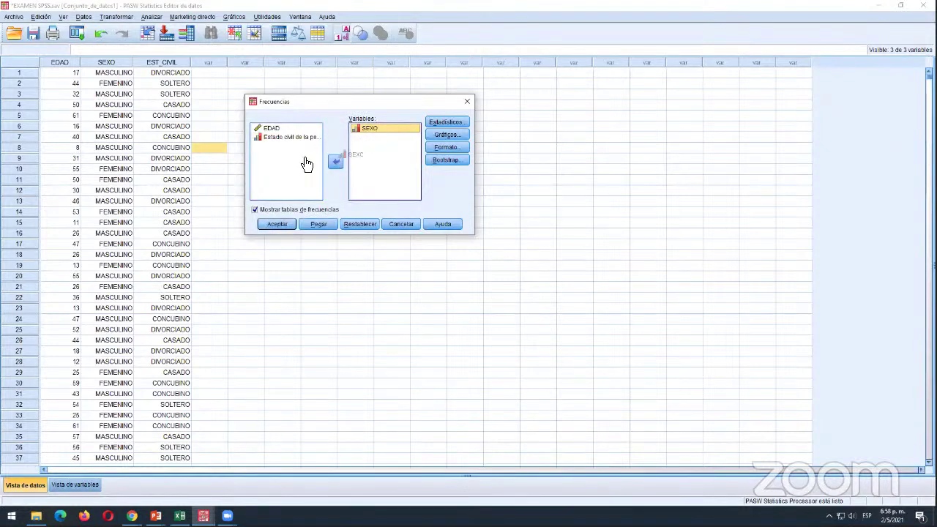
click(335, 162)
click(336, 163)
click(277, 224)
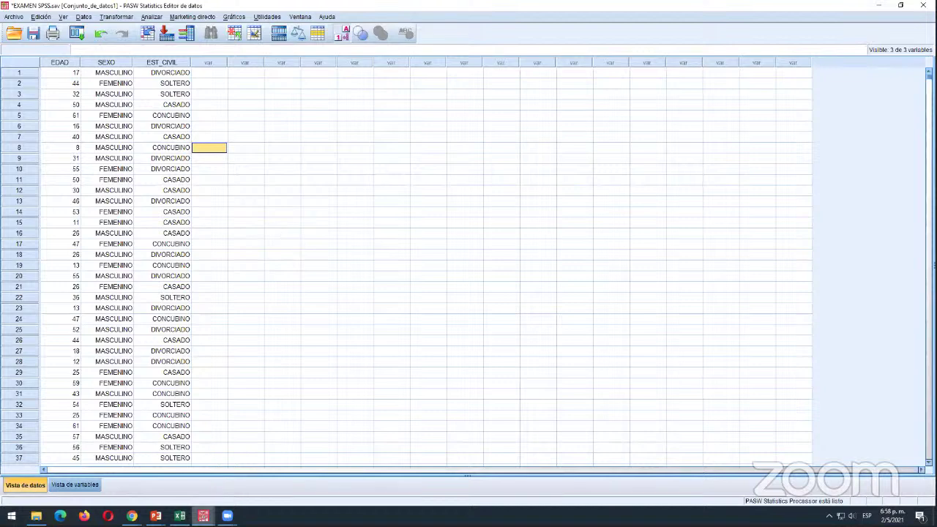
- Open the Resultado1 output and examine the Frecuencias title, the dataset path and the statistics and frequency tables for SEXO
mouse_move(202, 515)
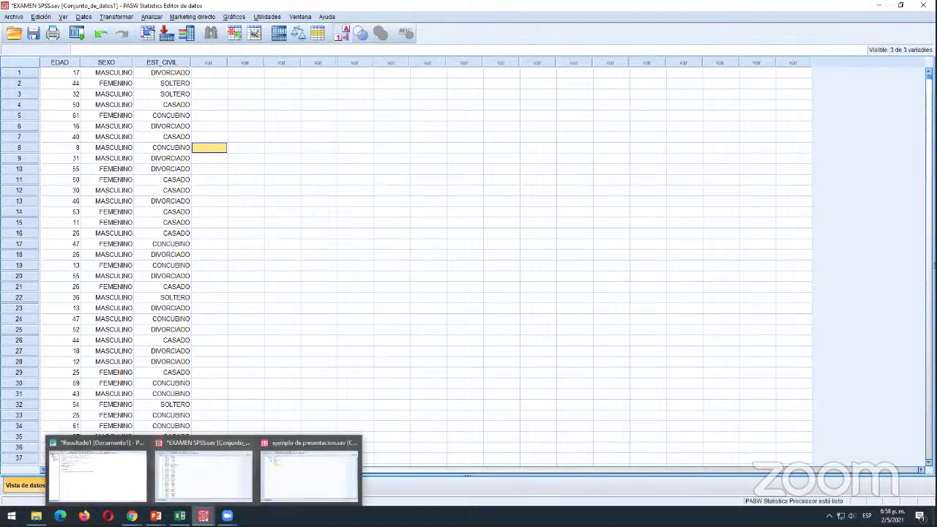
click(122, 485)
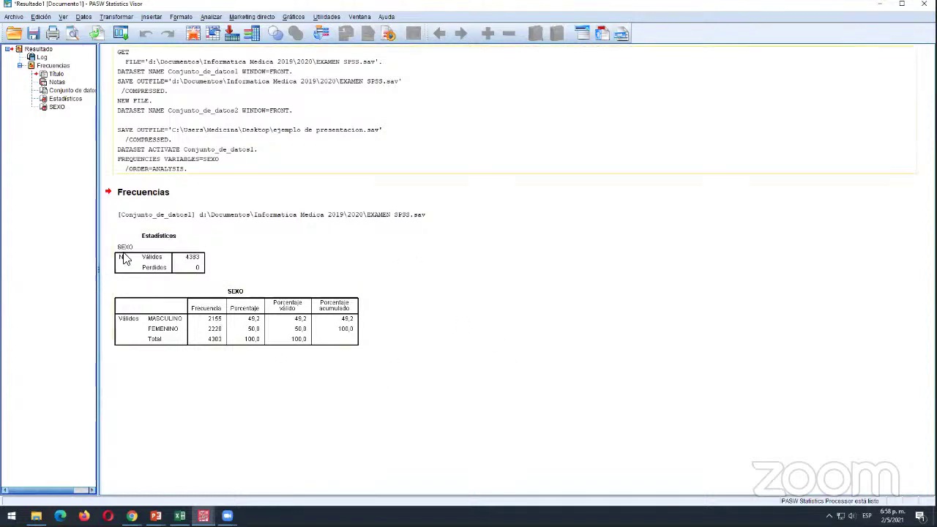
click(144, 194)
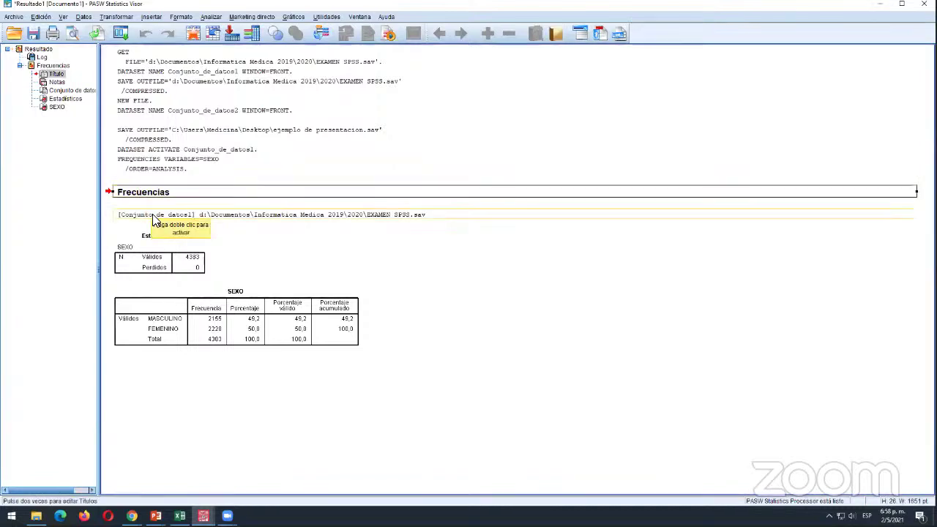
click(154, 218)
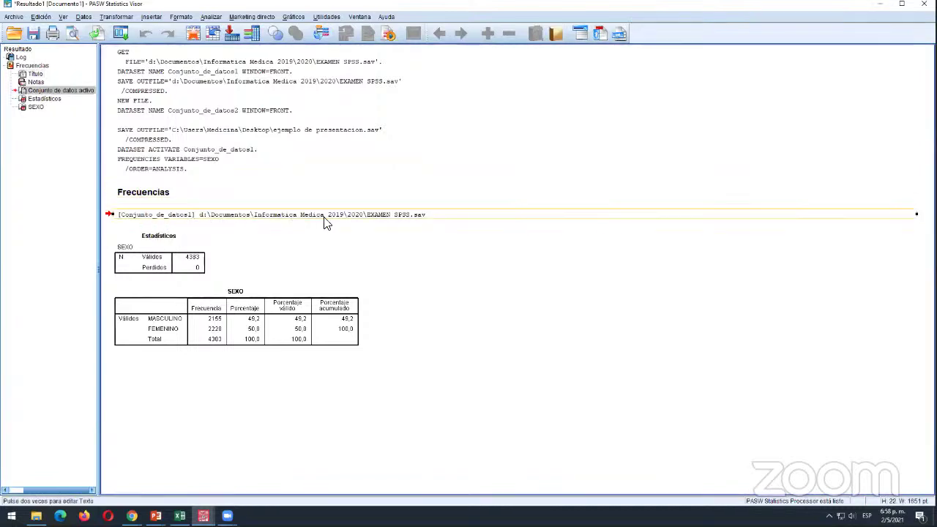
click(154, 246)
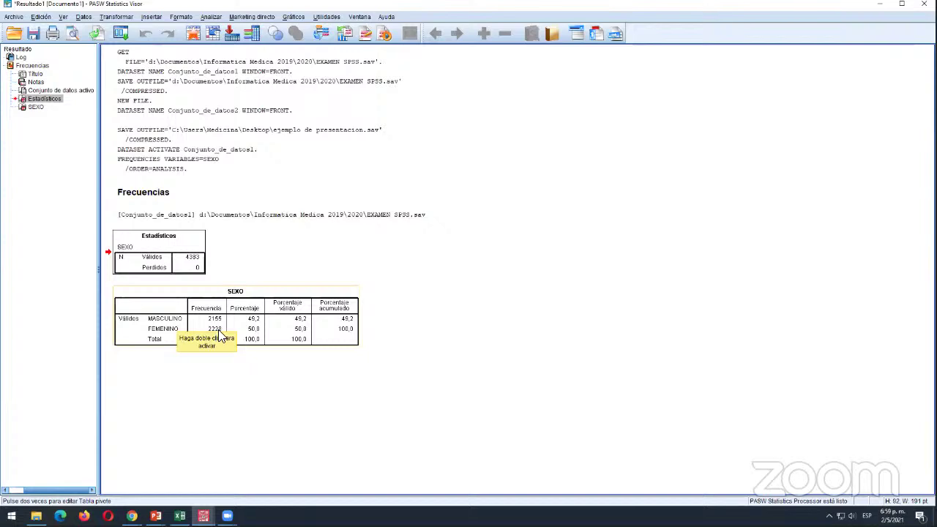
click(188, 414)
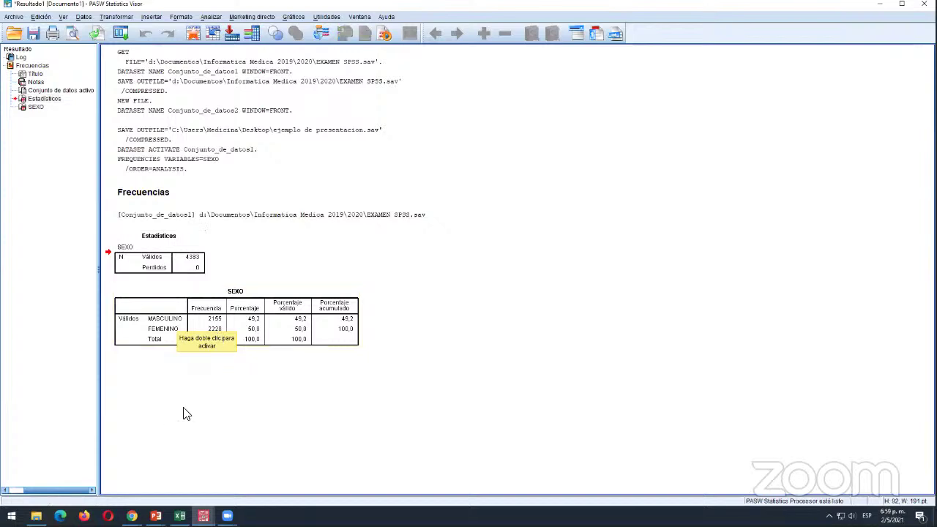
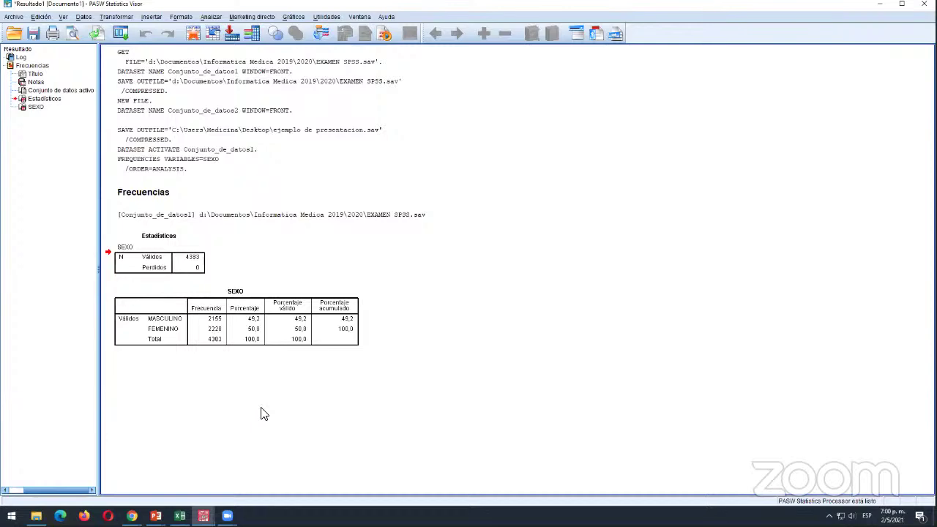
- Return to the EXAMEN SPSS.sav data and reopen the Frequencies analysis from the descriptive statistics
mouse_move(203, 516)
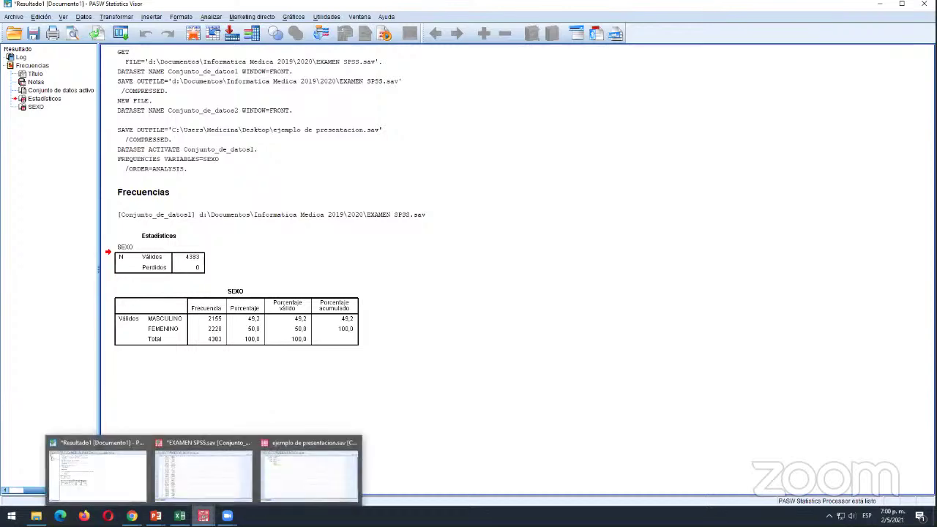
click(194, 485)
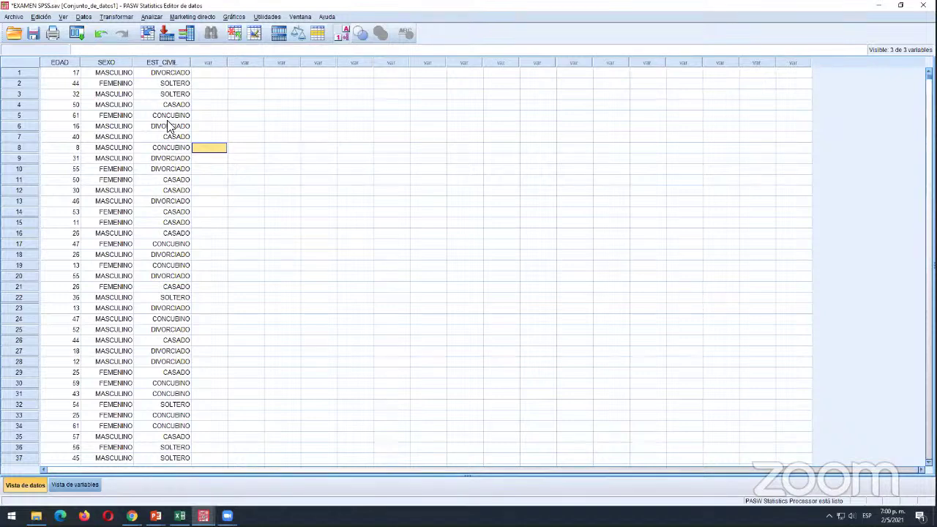
click(153, 18)
mouse_move(168, 42)
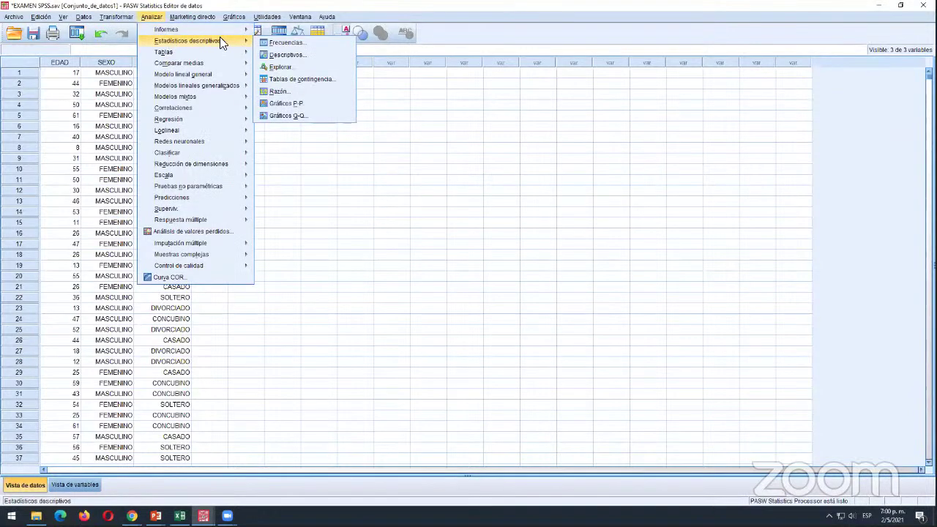
click(279, 42)
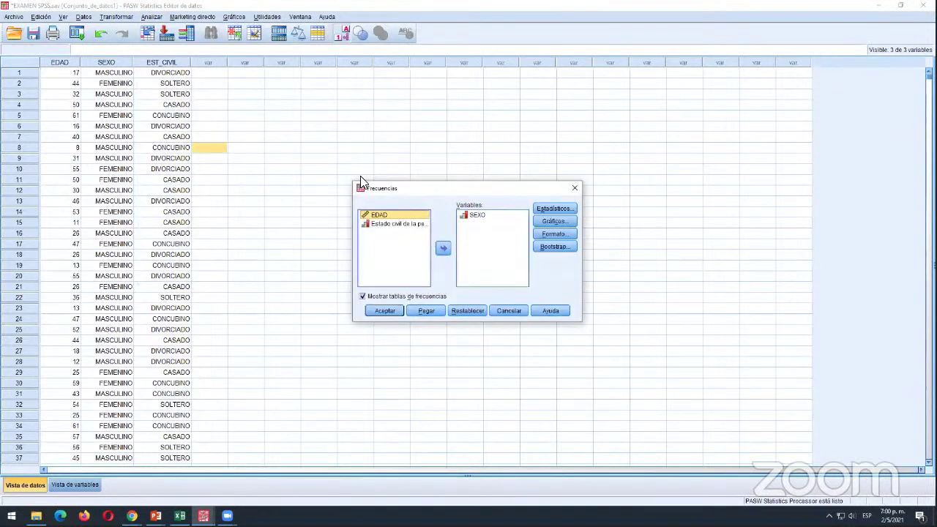
- Replace SEXO with Estado civil de la persona as the only variable in the frequency analysis
click(476, 215)
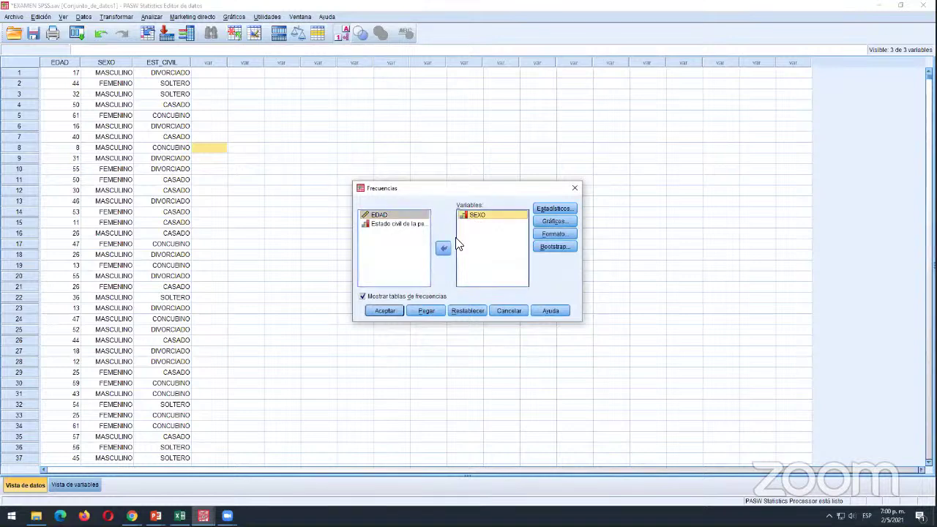
click(444, 247)
click(413, 234)
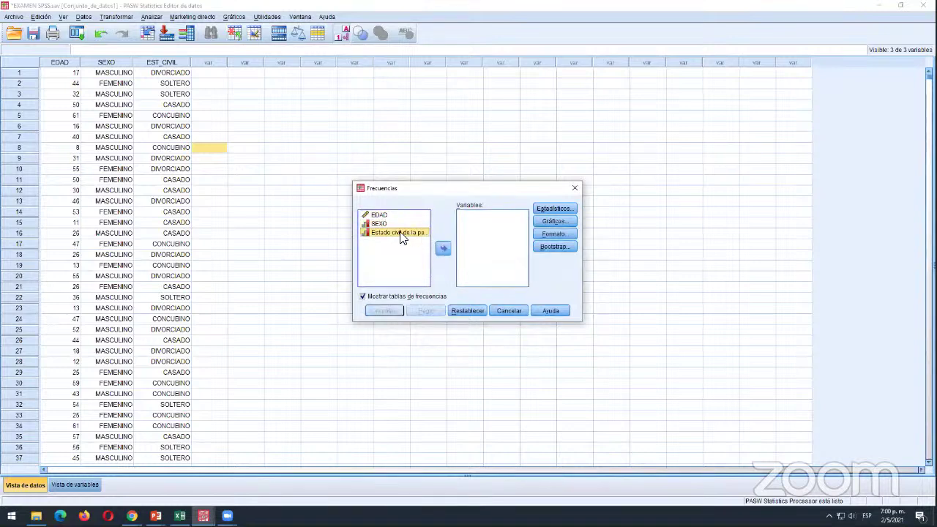
click(443, 249)
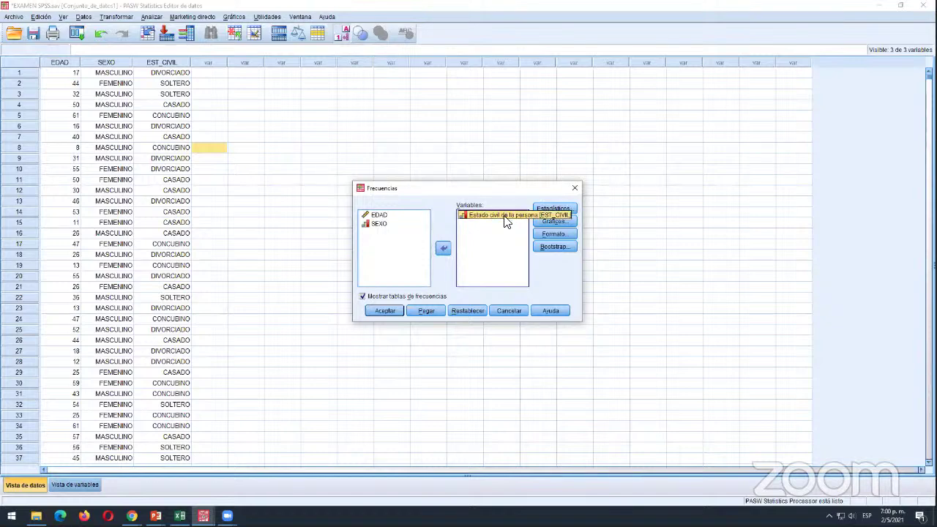
mouse_move(202, 515)
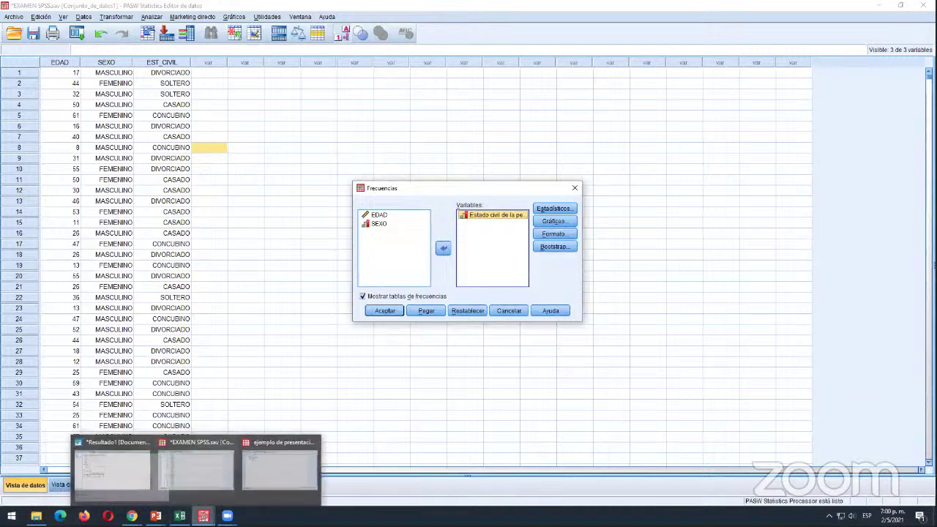
click(123, 486)
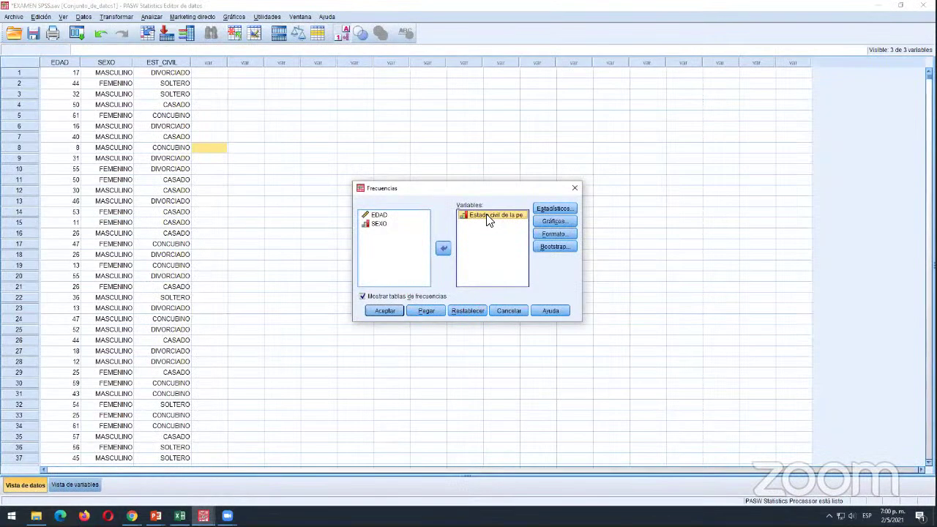
- Set the frequency chart to a pie chart (Gráficos de sectores) with percentages as chart values
click(554, 221)
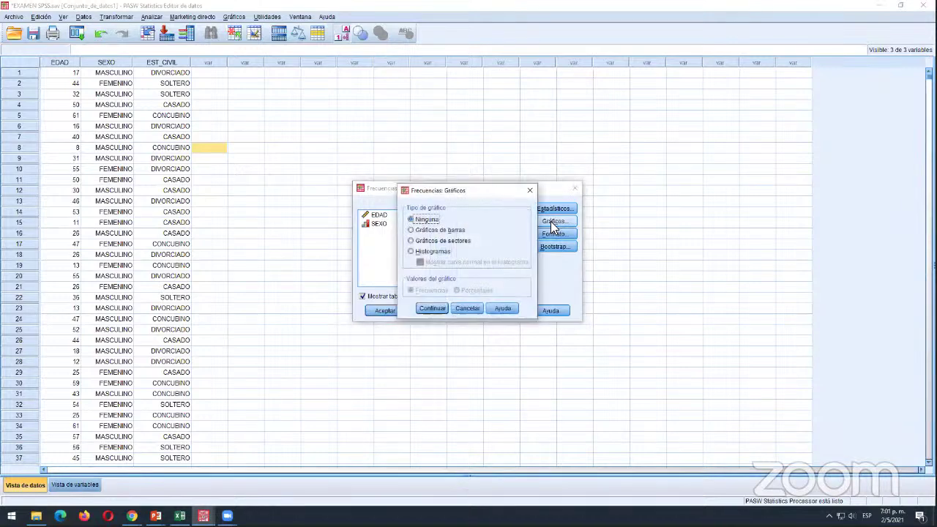
click(460, 240)
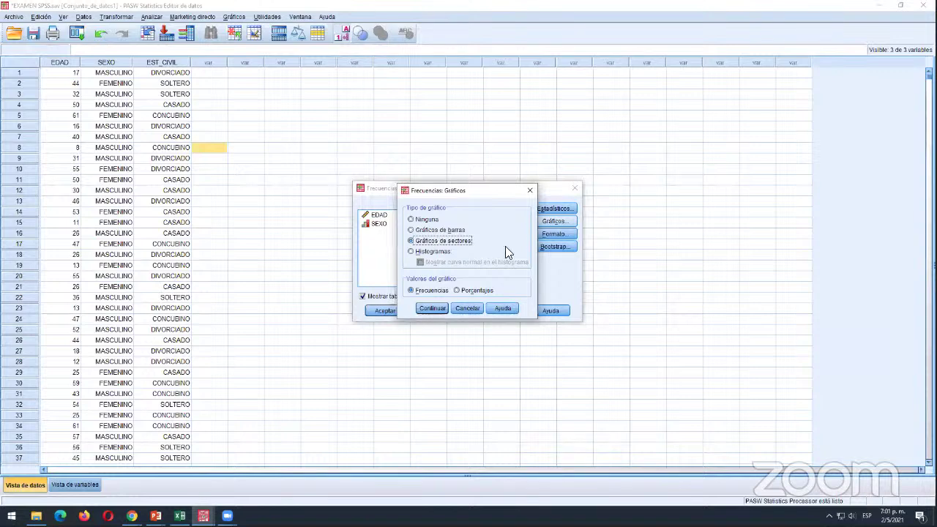
click(464, 289)
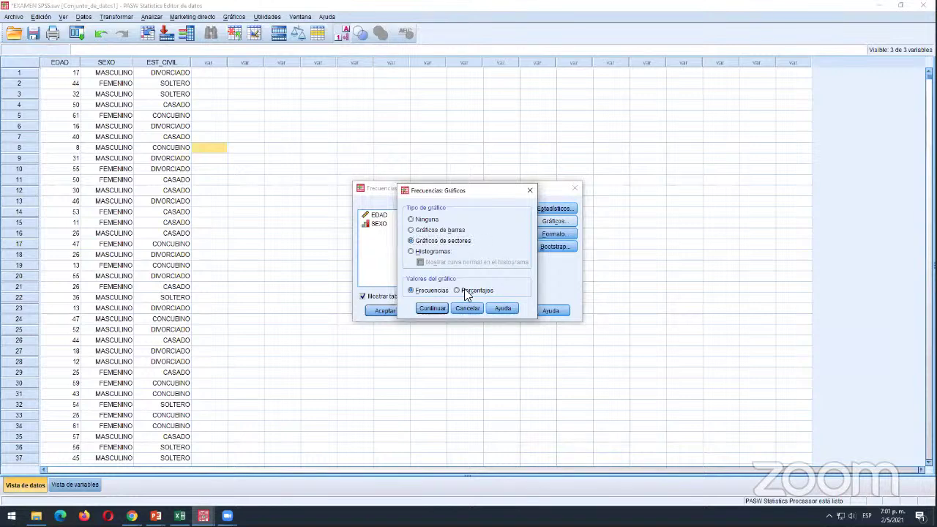
click(433, 309)
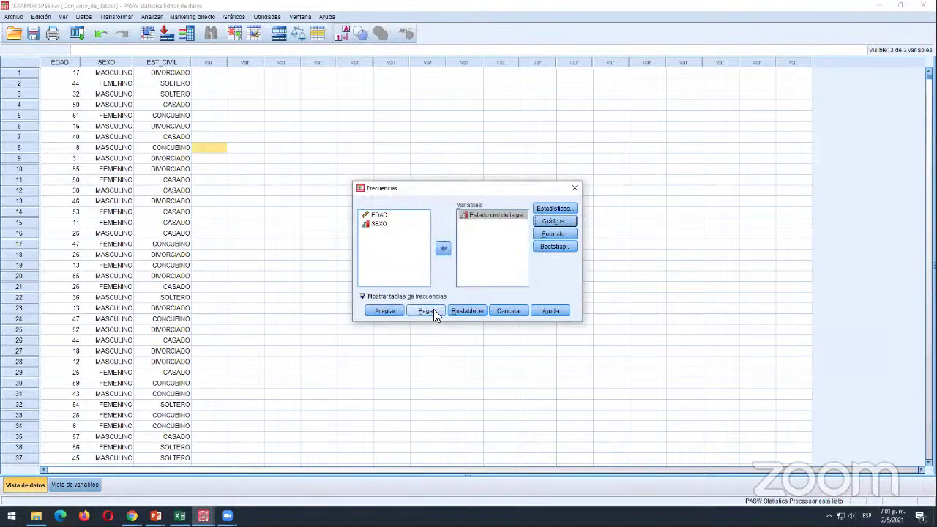
- Request quartiles, mean, mode, standard deviation, variance and skewness for the marital status variable and run the frequencies
click(553, 211)
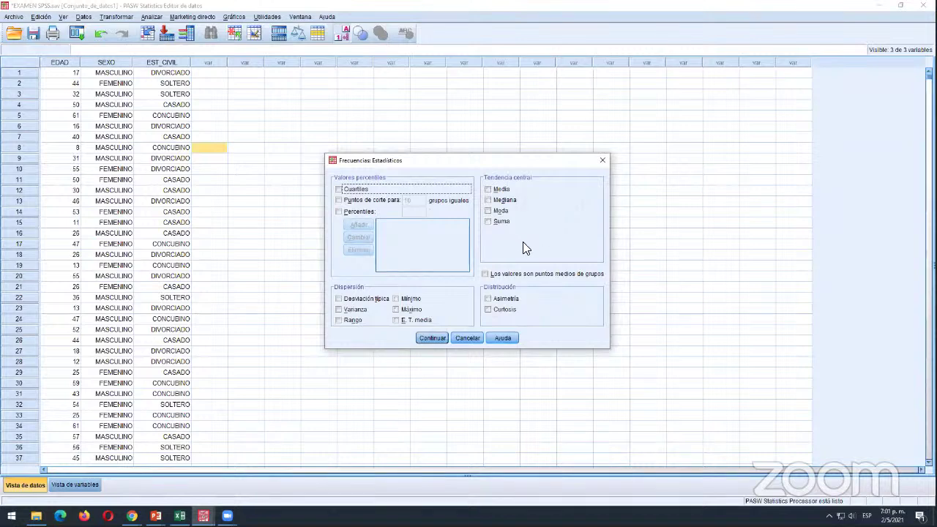
click(488, 189)
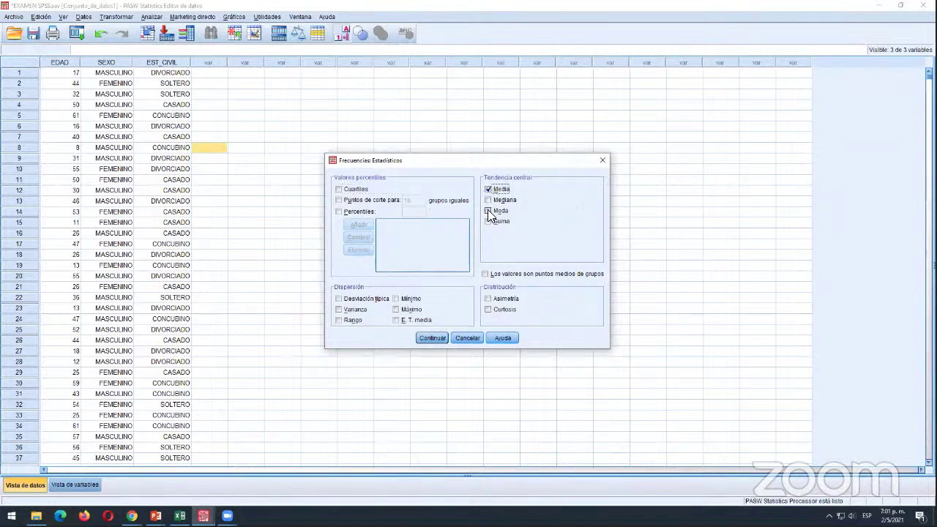
click(340, 300)
click(340, 310)
click(488, 298)
click(338, 190)
click(432, 338)
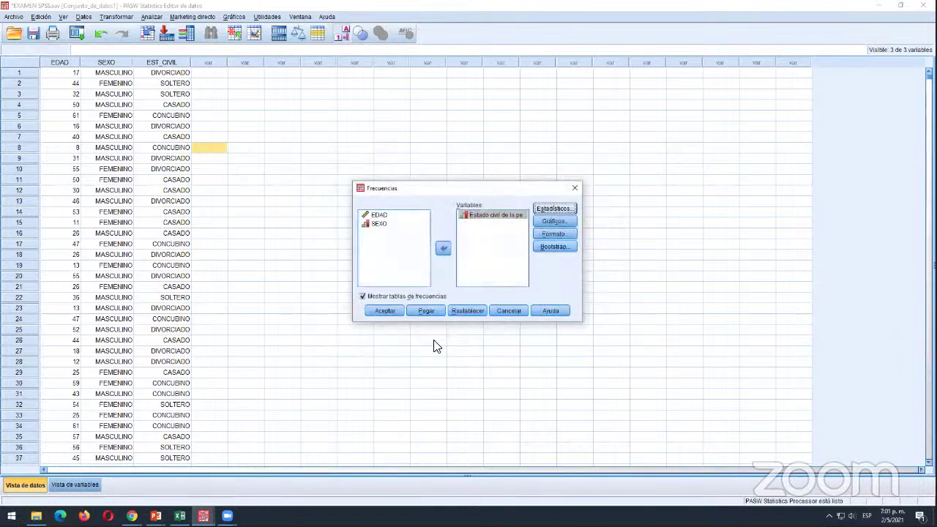
click(392, 314)
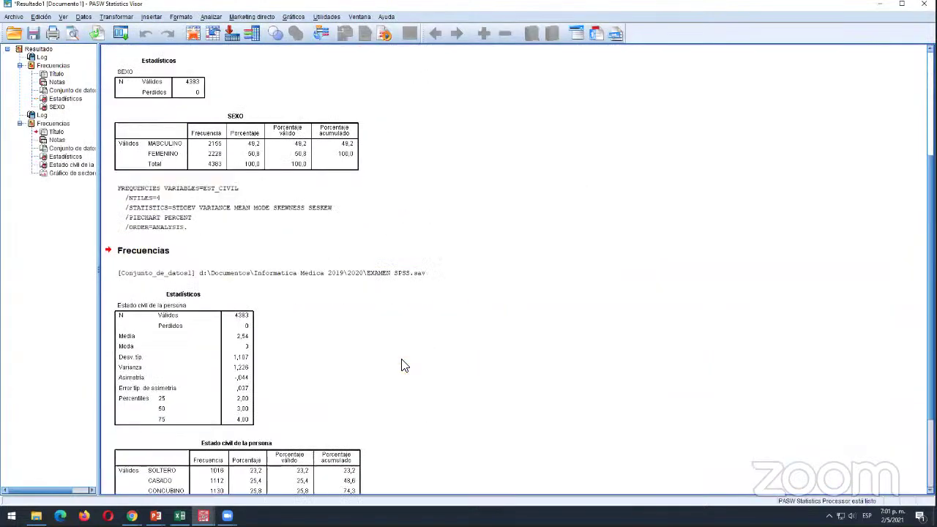
- Examine the marital status output: the statistics table, the frequency table and the pie chart
scroll(402, 364, down, 2)
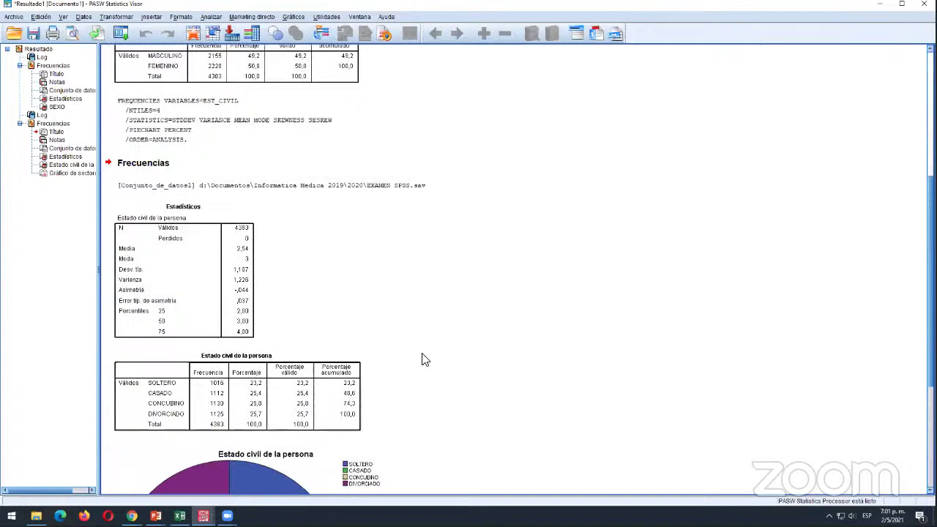
click(234, 232)
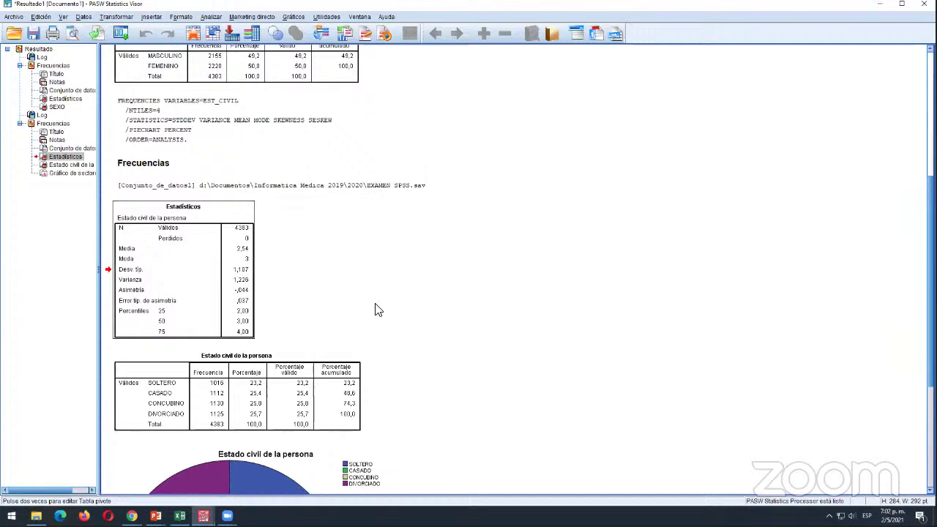
click(174, 304)
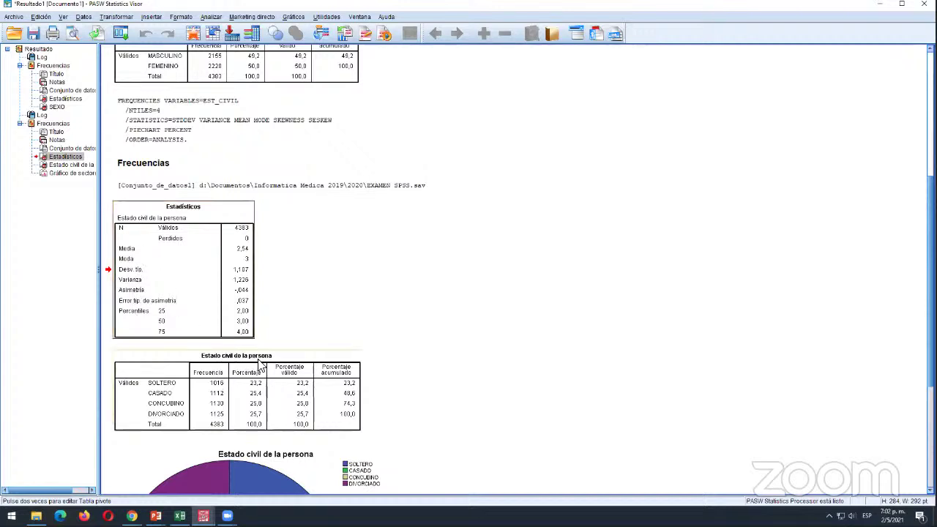
scroll(455, 379, down, 4)
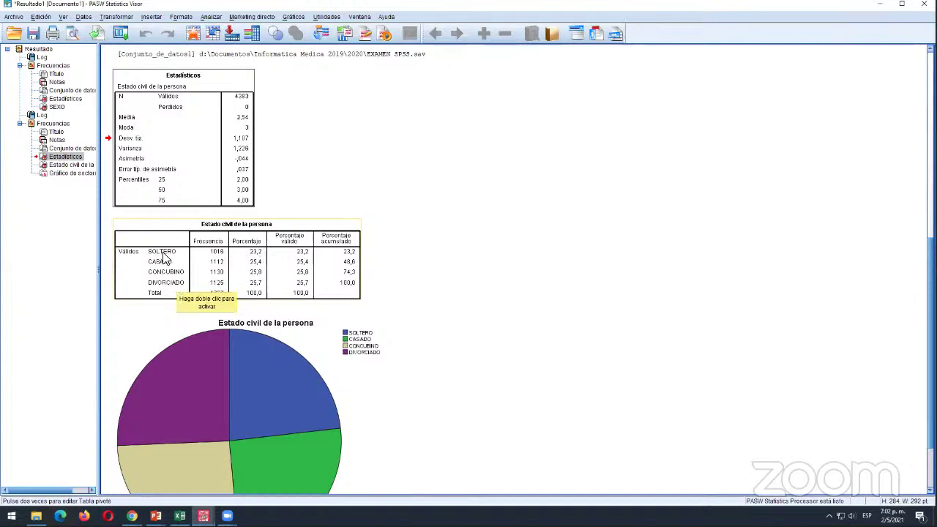
scroll(422, 327, down, 3)
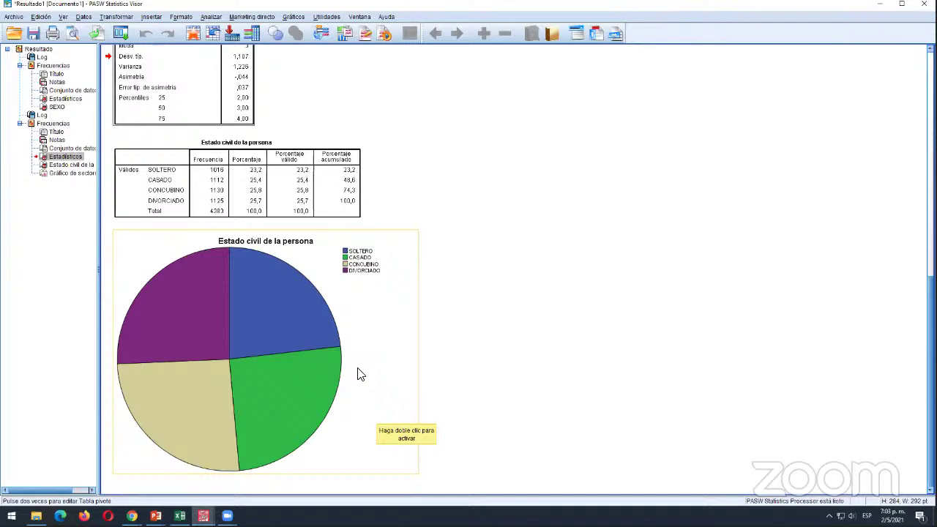
- Open the Estado civil de la persona pie chart in the chart editor, place its window beside the output and explode all sectors
click(309, 331)
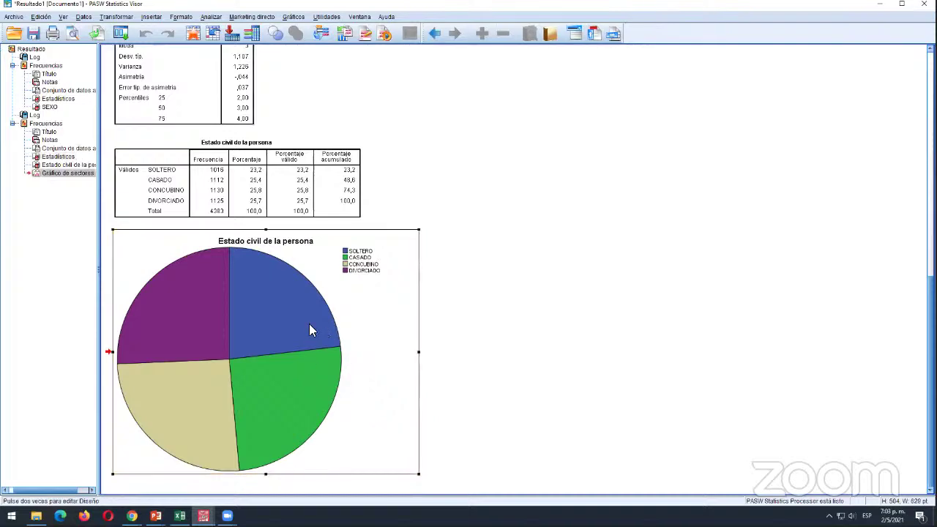
double_click(310, 325)
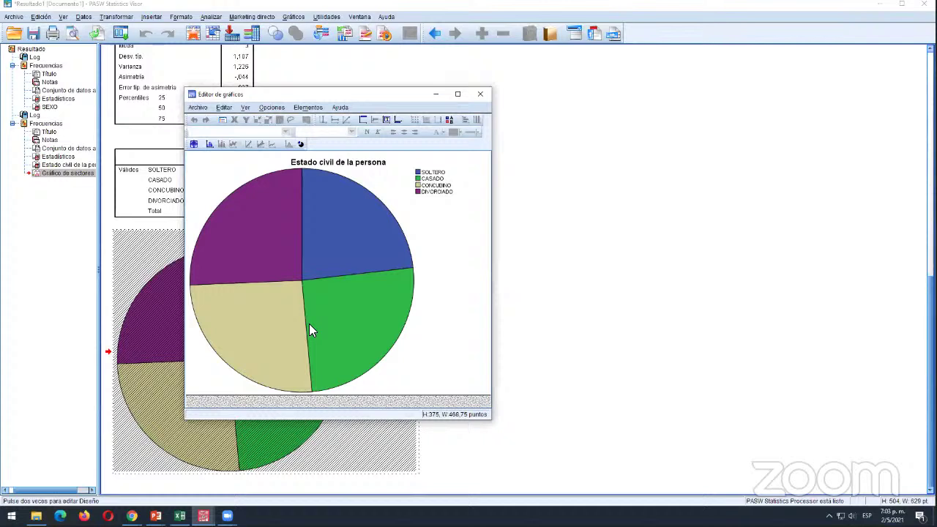
drag(359, 94, 499, 79)
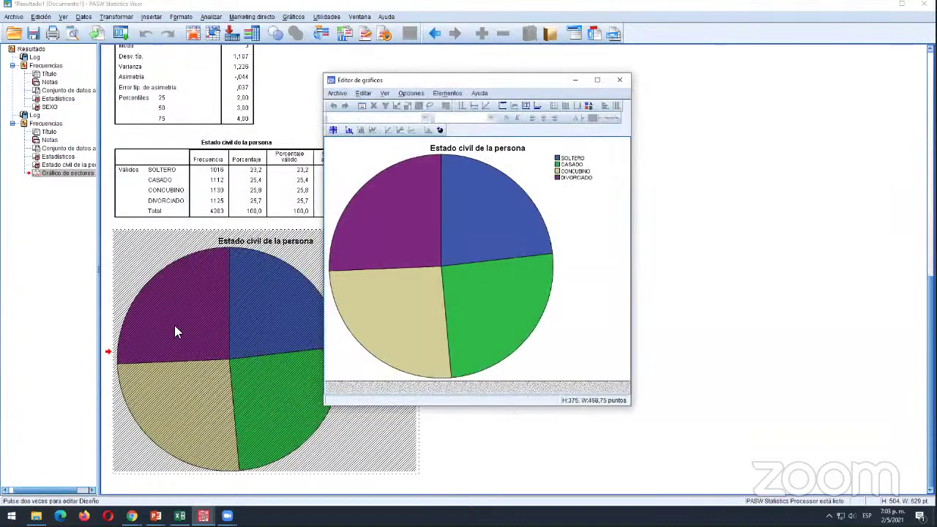
click(440, 130)
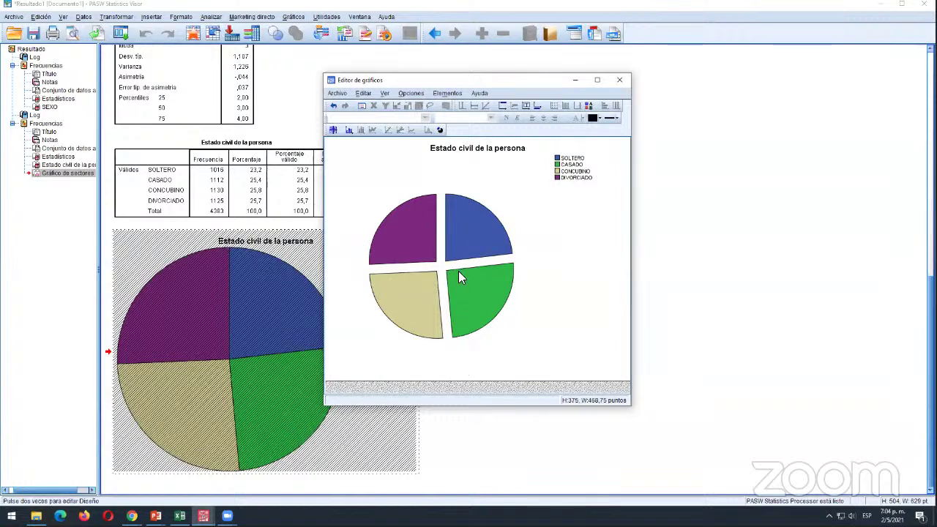
- Show percentage labels on the pie sectors, try the custom position outside them, and set the custom position inside the sectors
click(349, 131)
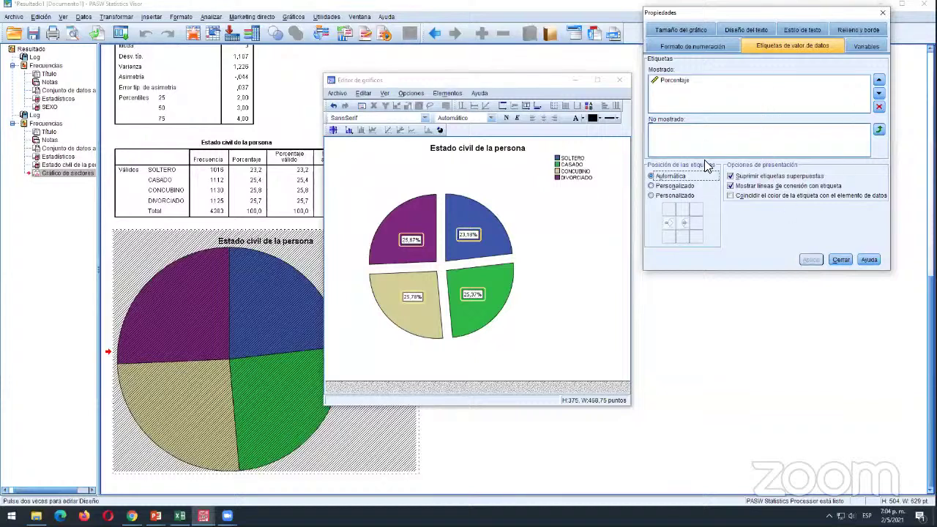
click(675, 195)
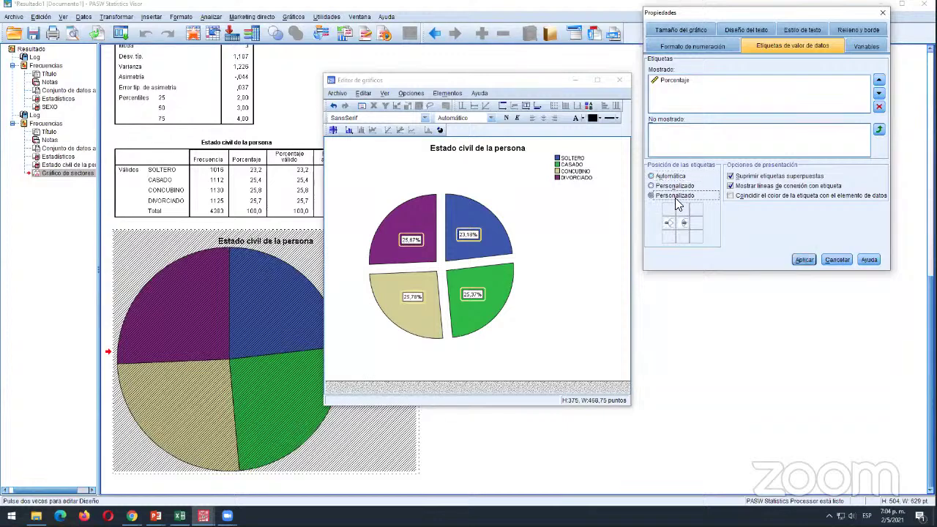
click(668, 223)
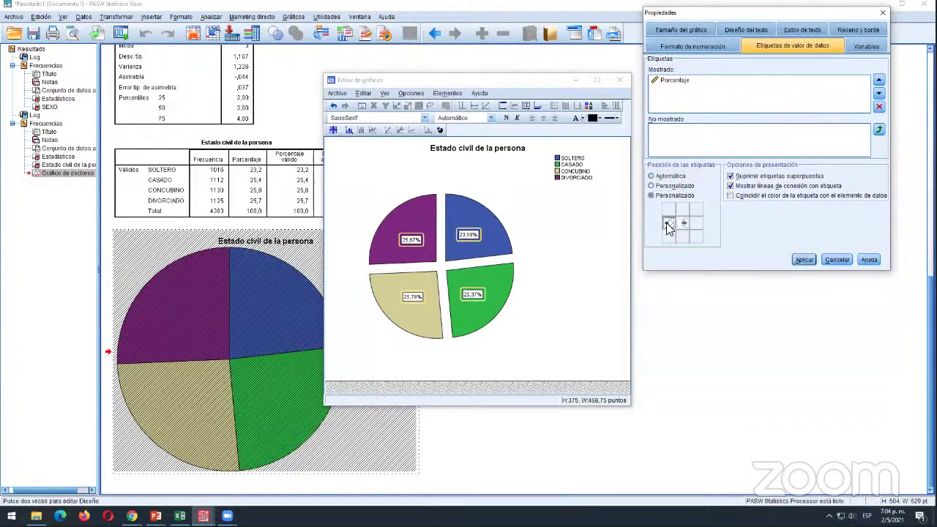
click(803, 259)
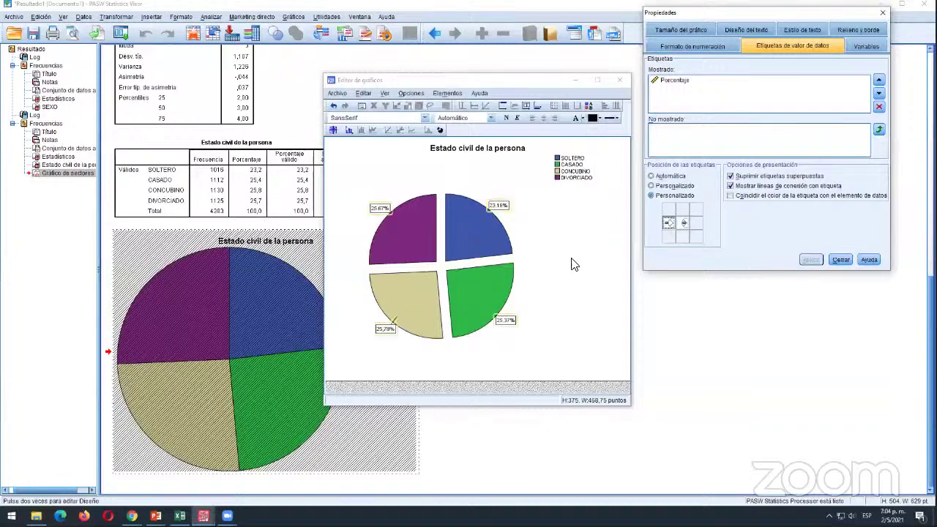
click(685, 225)
click(800, 261)
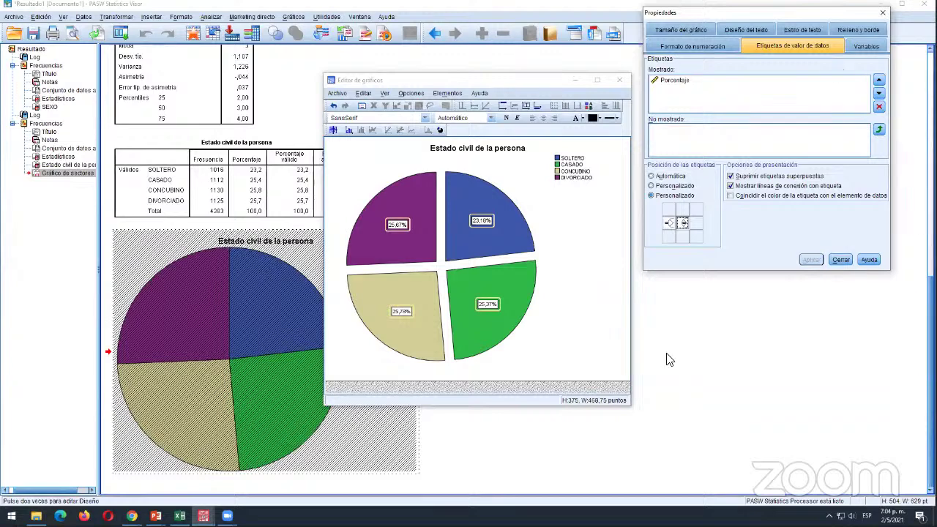
- Change the border colour of all pie sectors to orange (248, 152, 29)
click(840, 29)
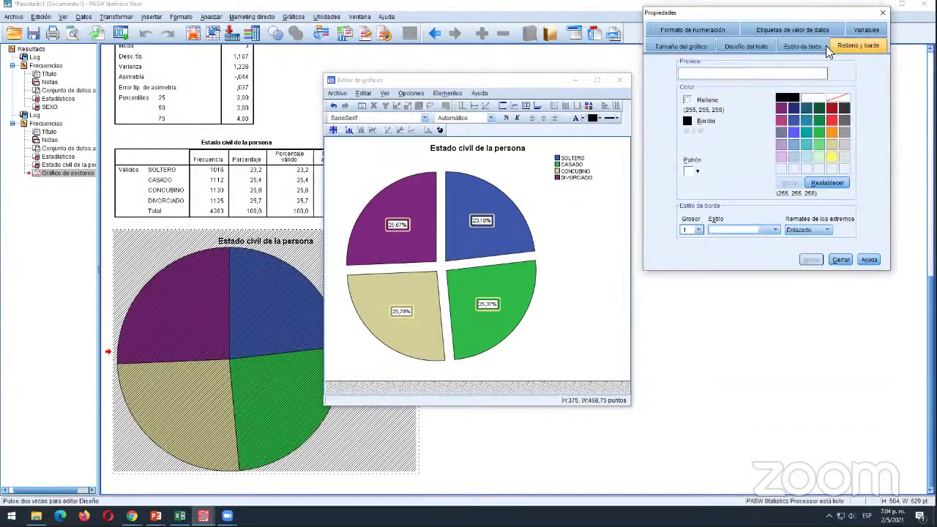
click(522, 214)
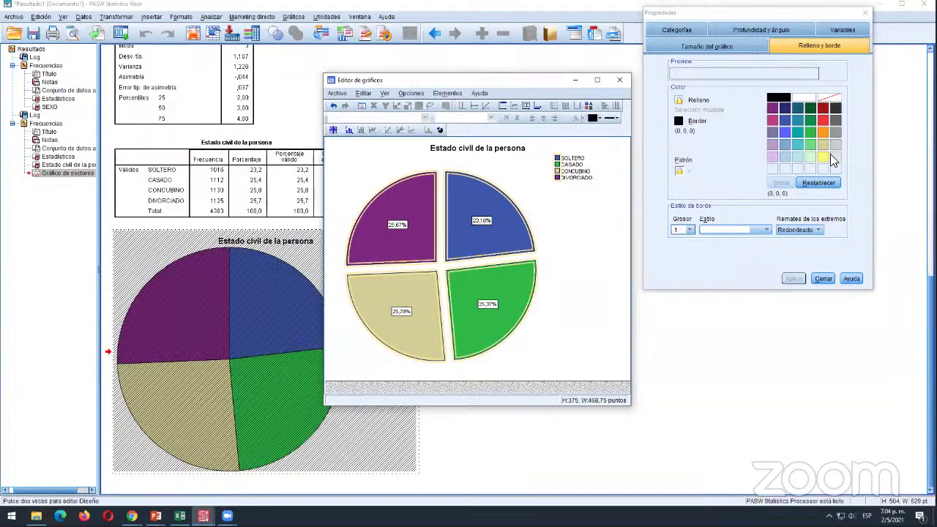
click(819, 132)
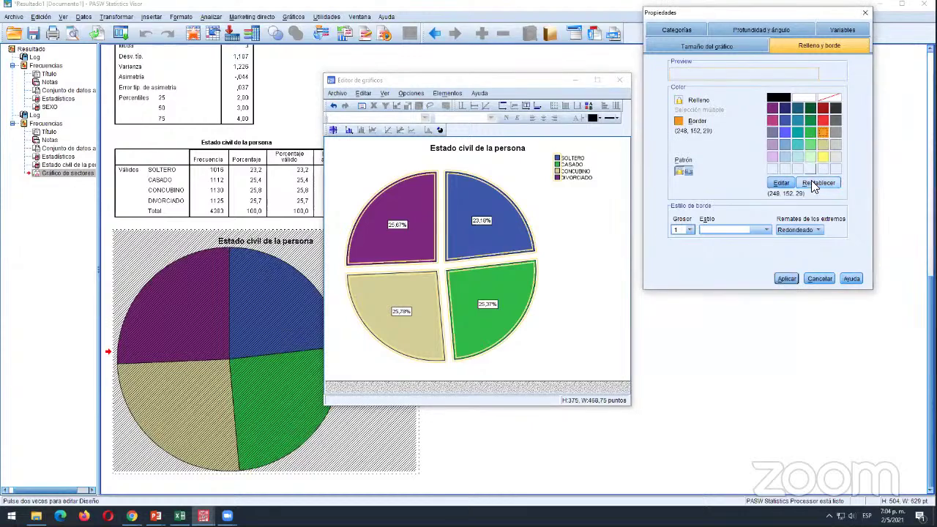
click(790, 278)
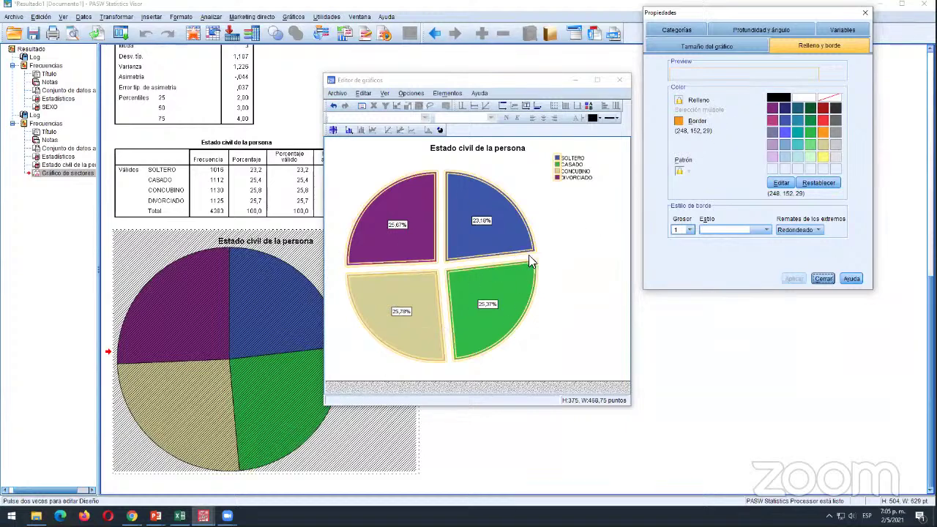
- Fill the SOLTERO sector with red (239, 51, 56) and the CASADO sector with light purple (221, 186, 241), closing the properties
click(481, 201)
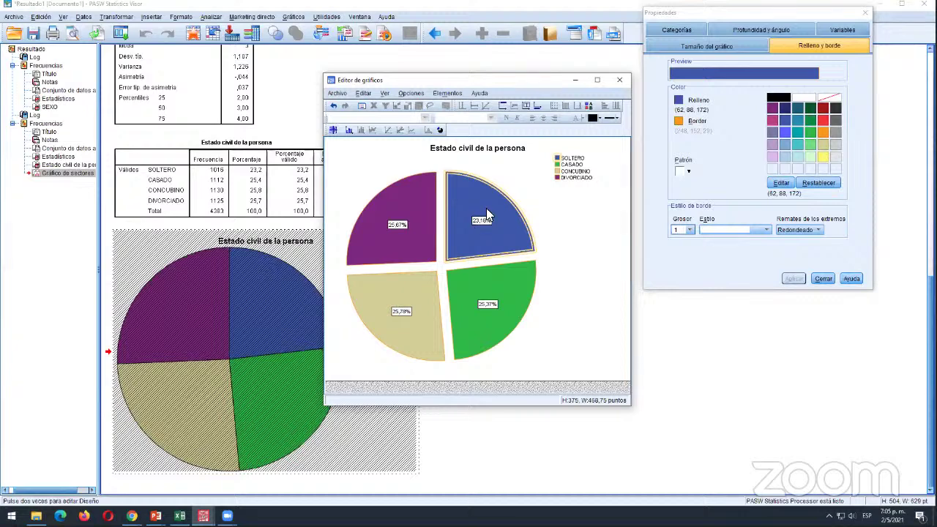
click(818, 120)
click(787, 278)
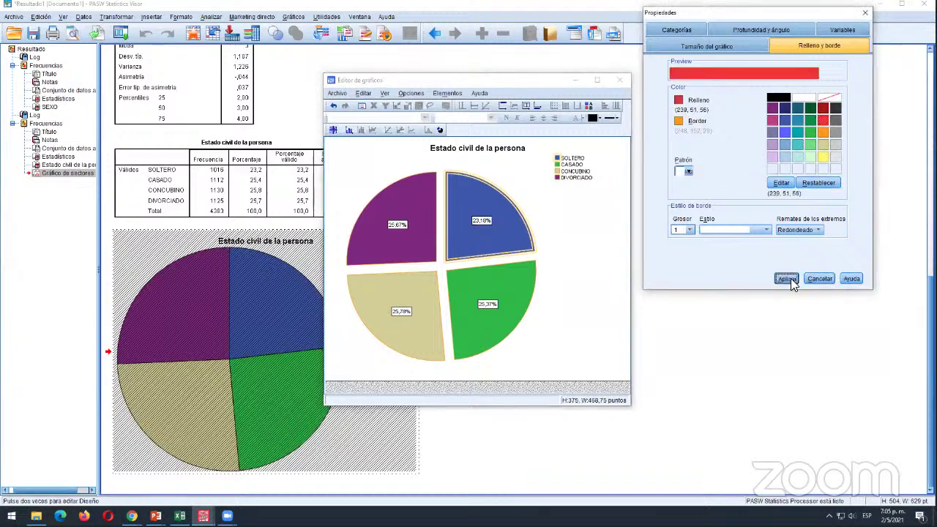
click(475, 287)
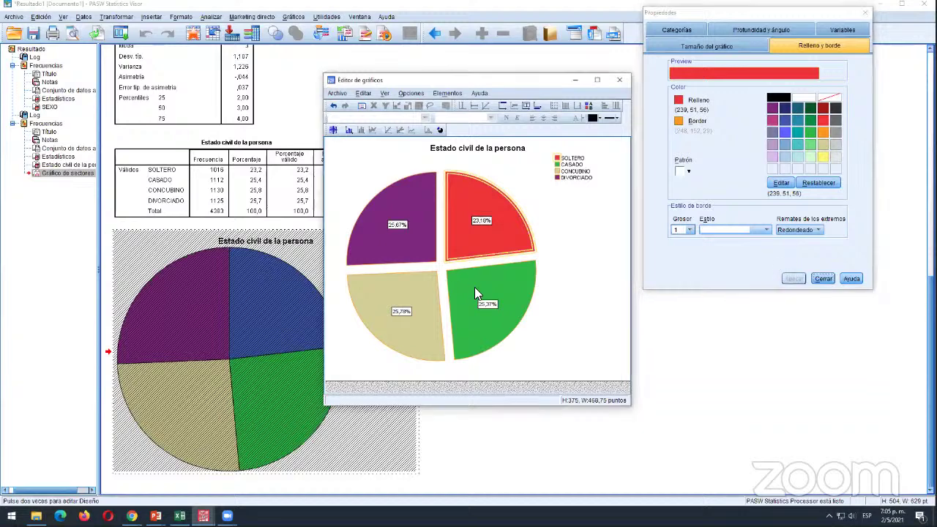
click(771, 156)
click(786, 278)
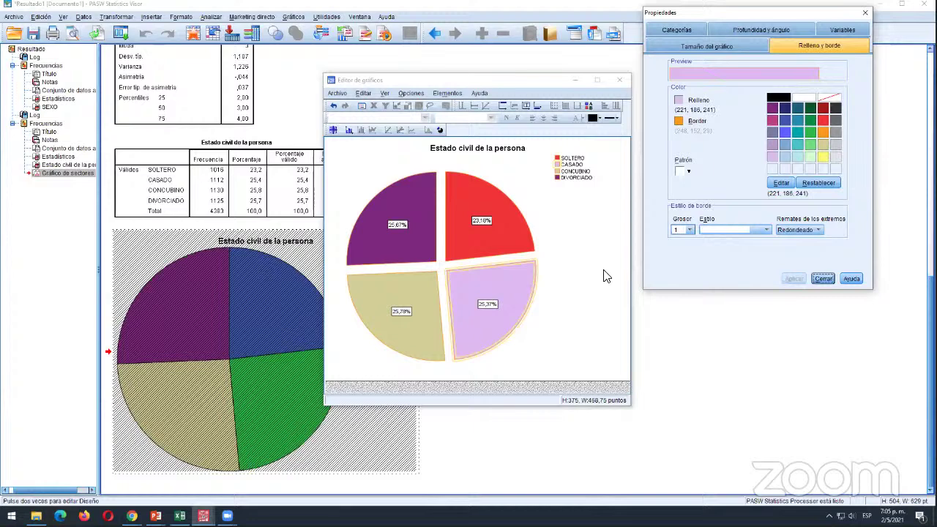
click(554, 211)
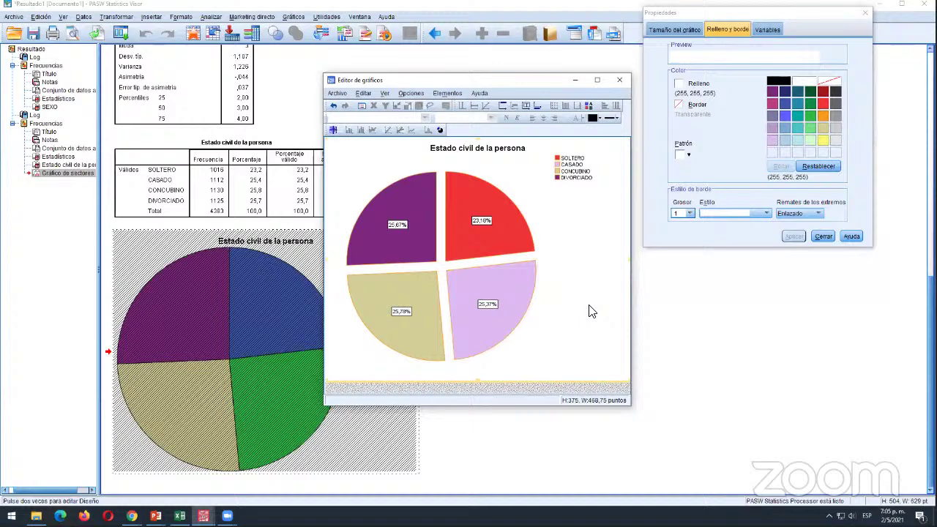
click(823, 236)
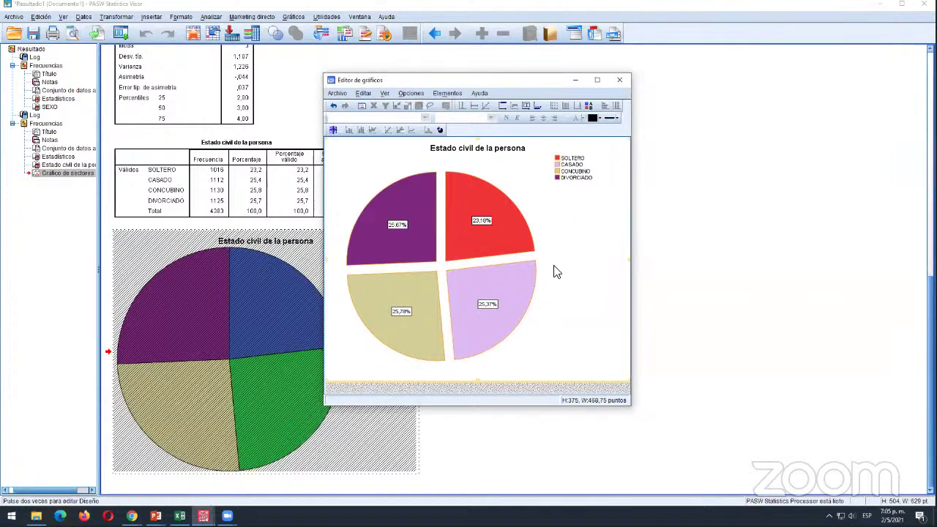
- Apply the 3-D effect to the whole pie with a depth of 5%
double_click(420, 179)
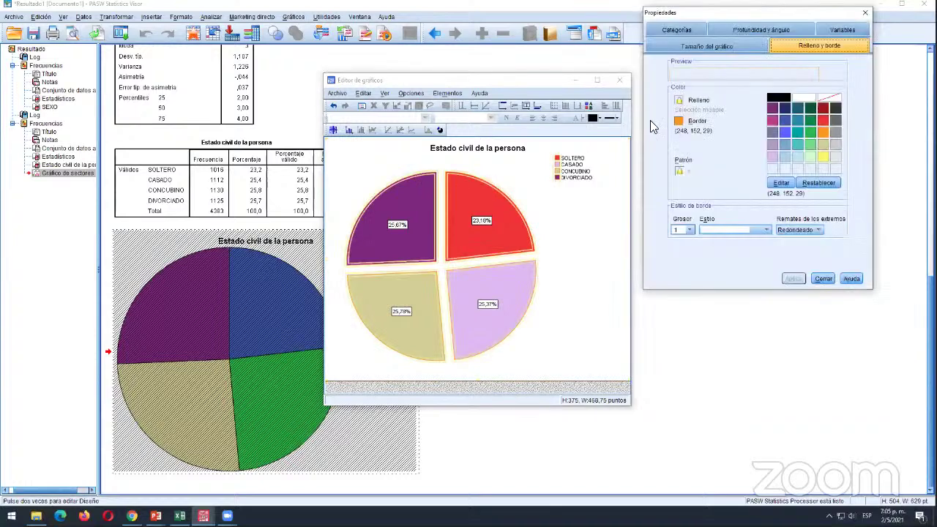
click(748, 30)
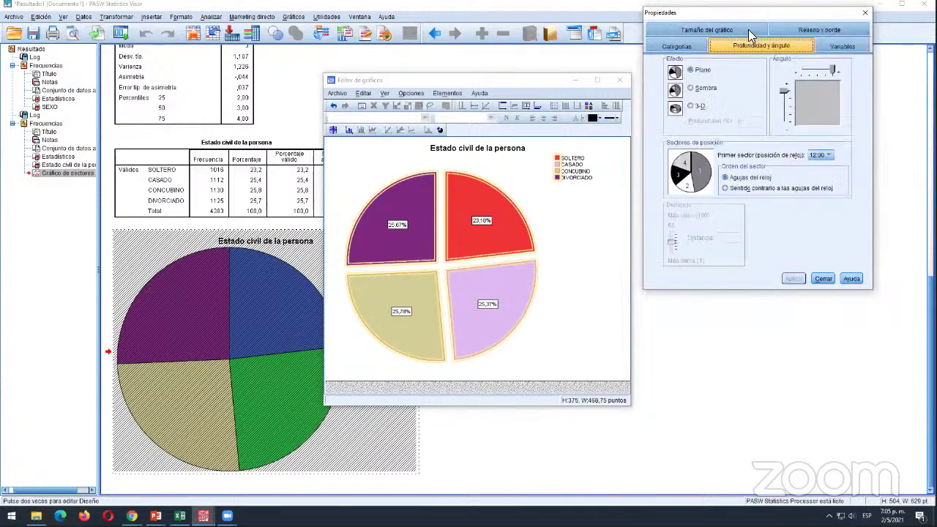
click(693, 106)
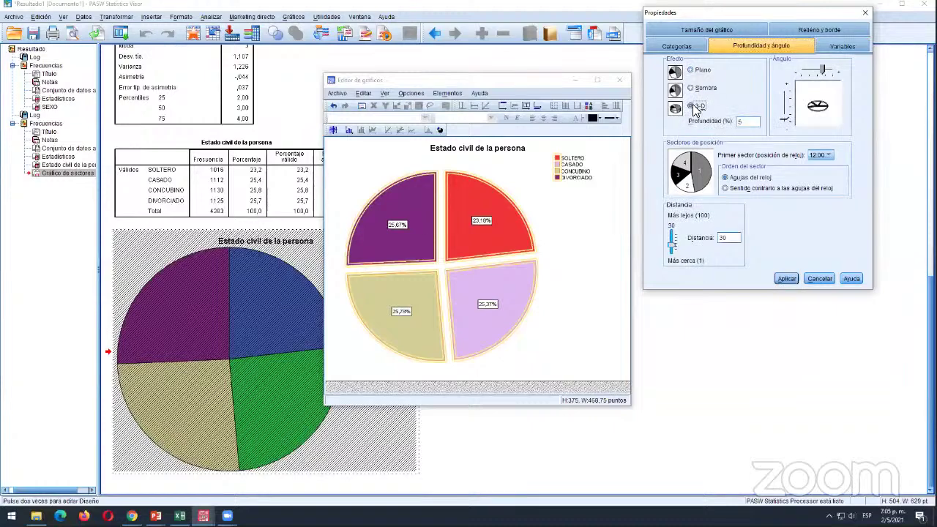
click(783, 279)
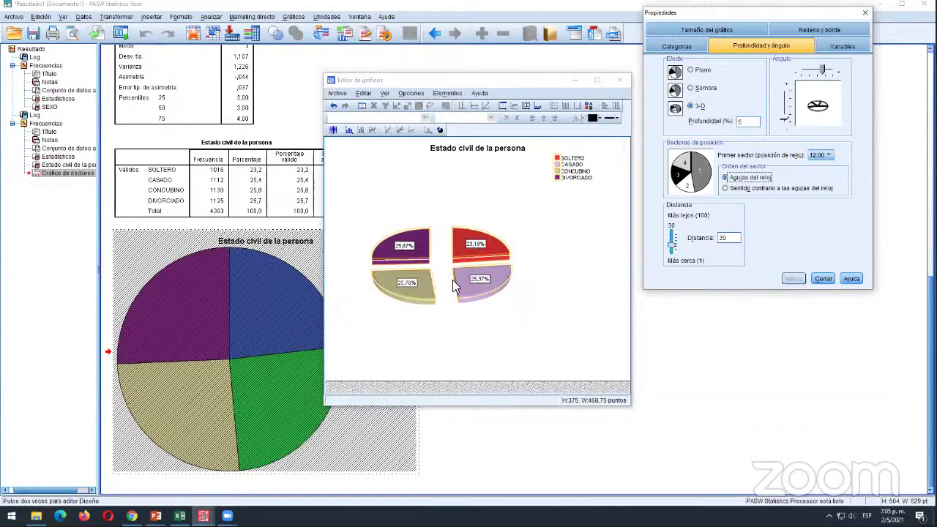
- Try a higher viewing angle on the 3-D pie, restore the flatter angle, and try a distance of 68
drag(784, 120, 784, 116)
click(783, 279)
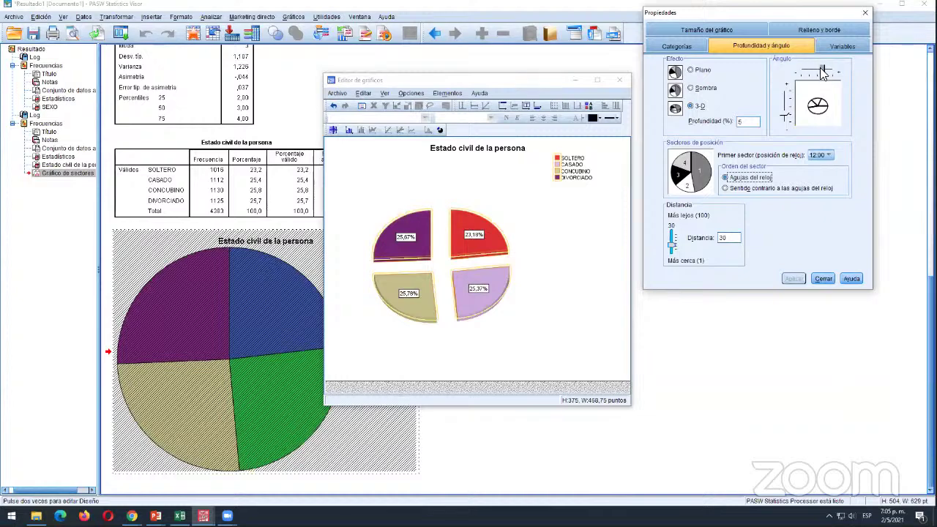
drag(783, 117, 786, 125)
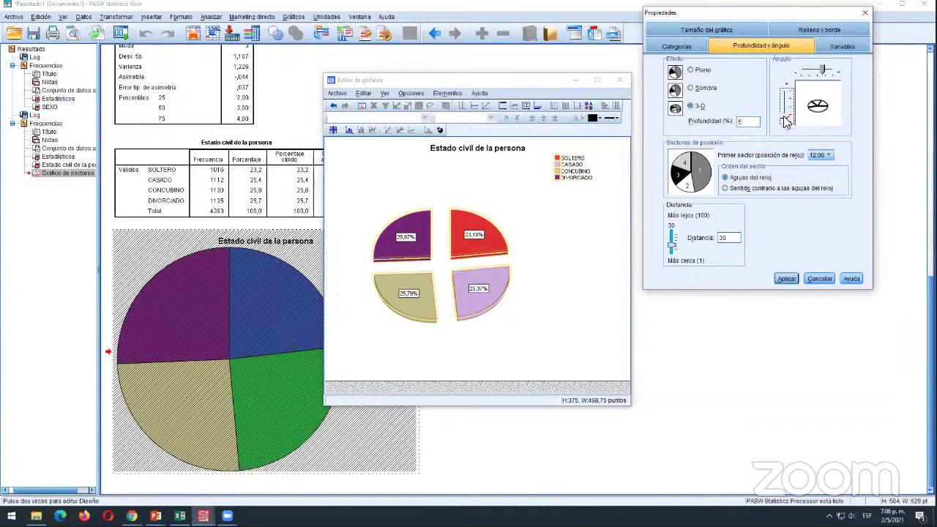
click(787, 278)
drag(672, 251, 669, 238)
click(787, 279)
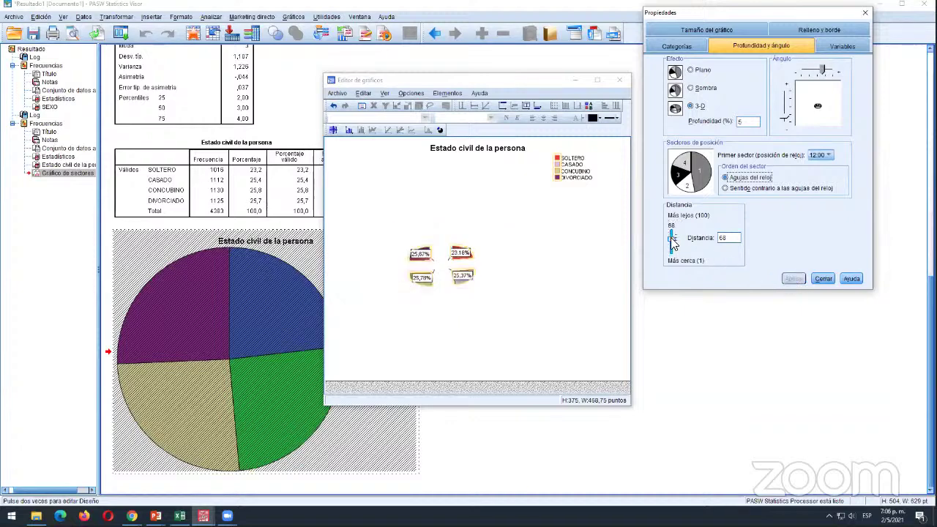
- Set the 3-D pie's distance to 1, close the chart editor and select the updated chart in the output
drag(670, 237, 671, 249)
click(783, 278)
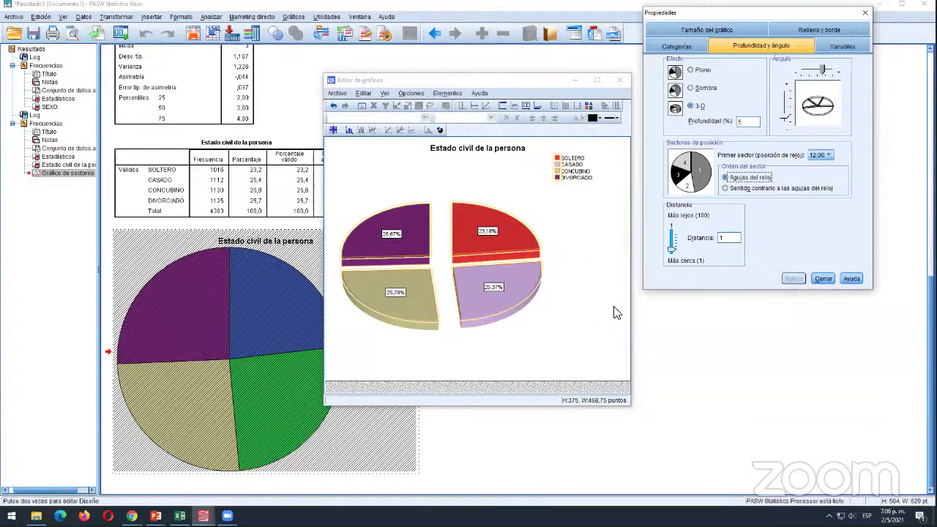
click(823, 278)
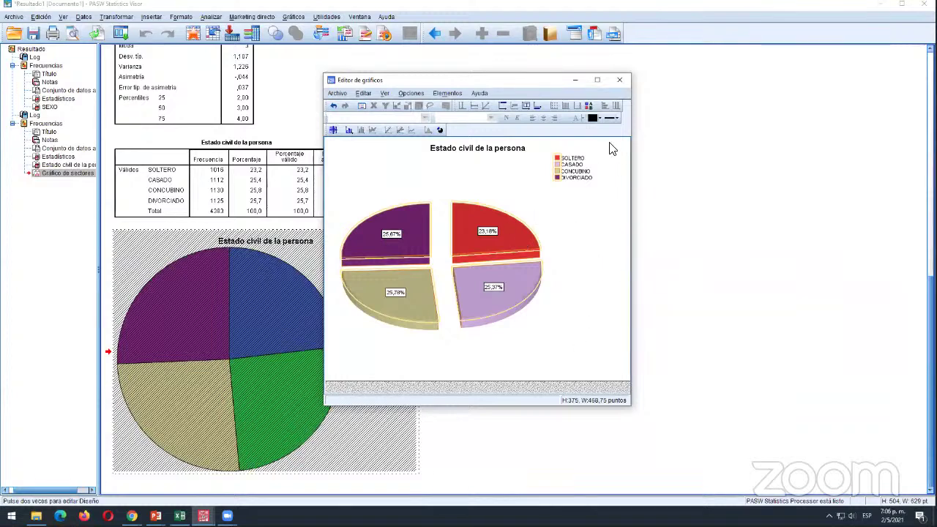
click(619, 80)
click(265, 331)
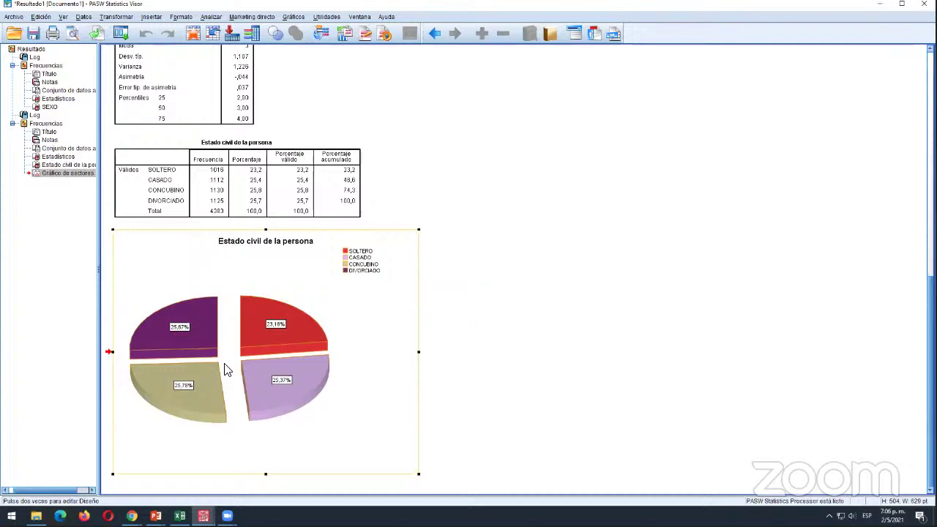
- Launch Word with the winword command, dismiss the activation wizard and start a blank document
key(super+r)
text(winword)
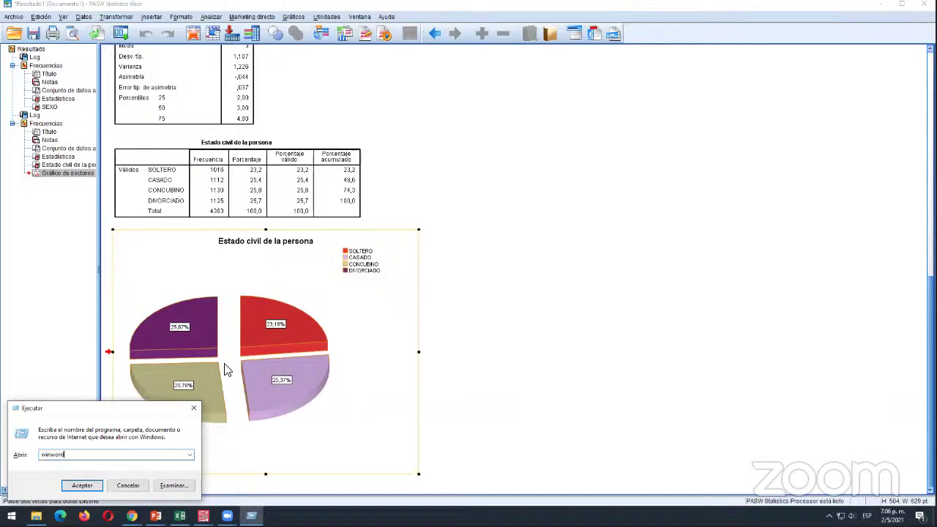
key(Return)
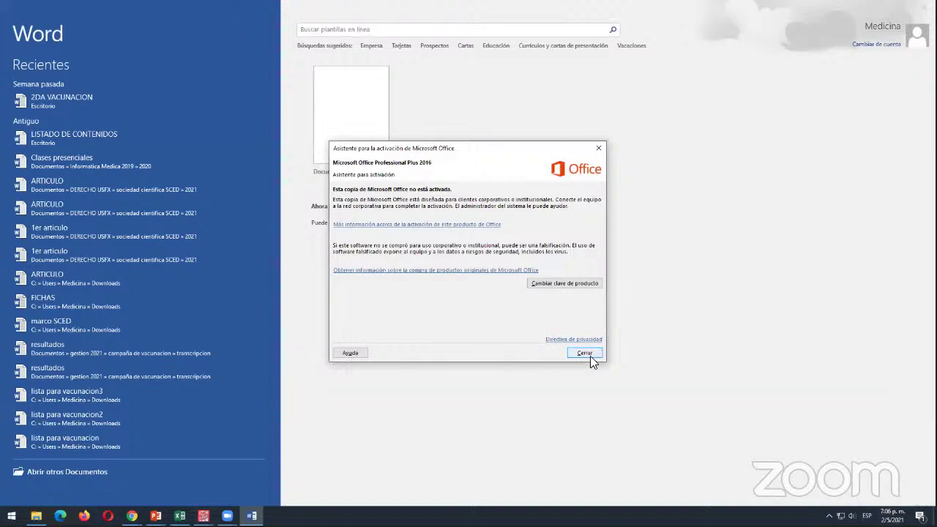
click(585, 353)
click(334, 142)
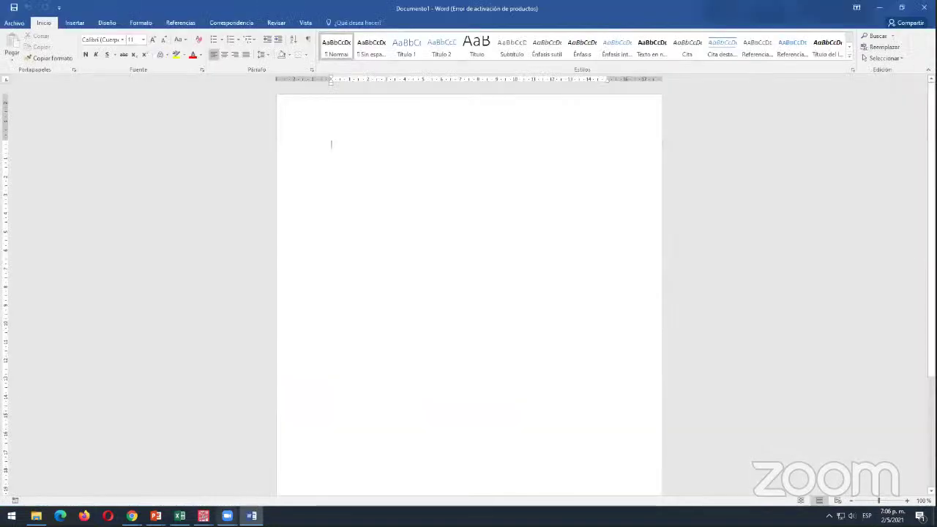
- Copy the Estado civil de la persona frequency table from the SPSS output and paste it into the blank Word document
mouse_move(203, 515)
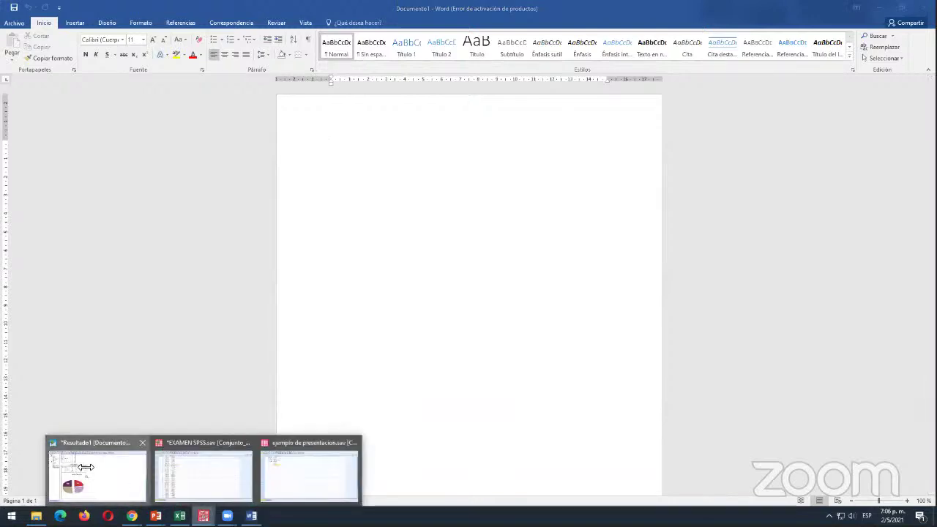
click(82, 468)
click(313, 167)
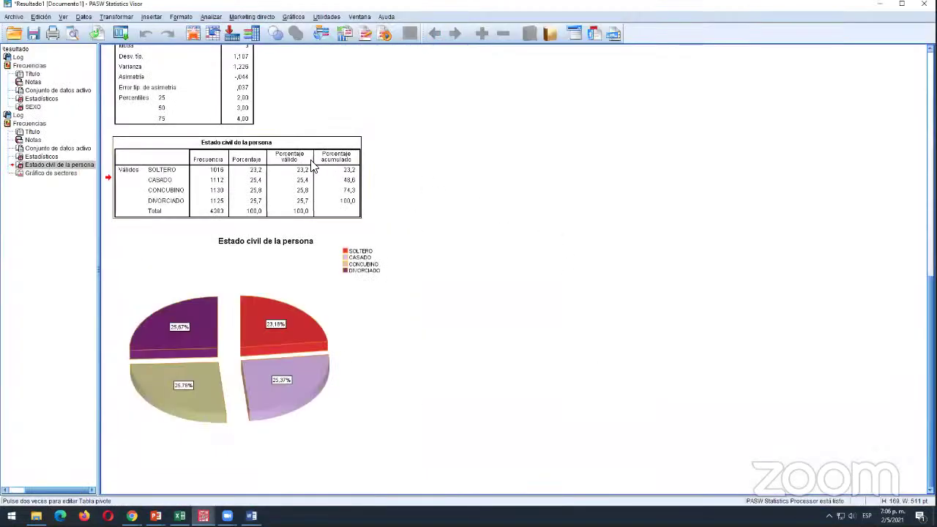
right_click(313, 166)
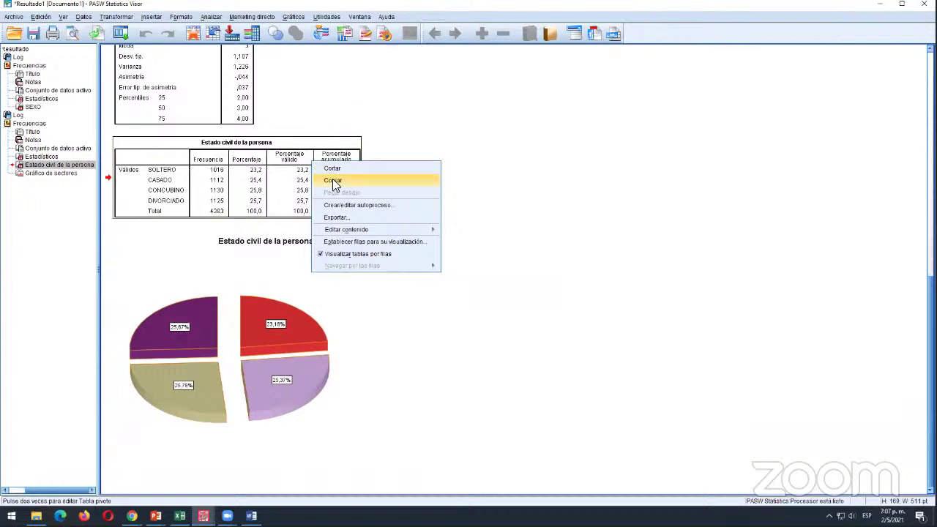
click(334, 181)
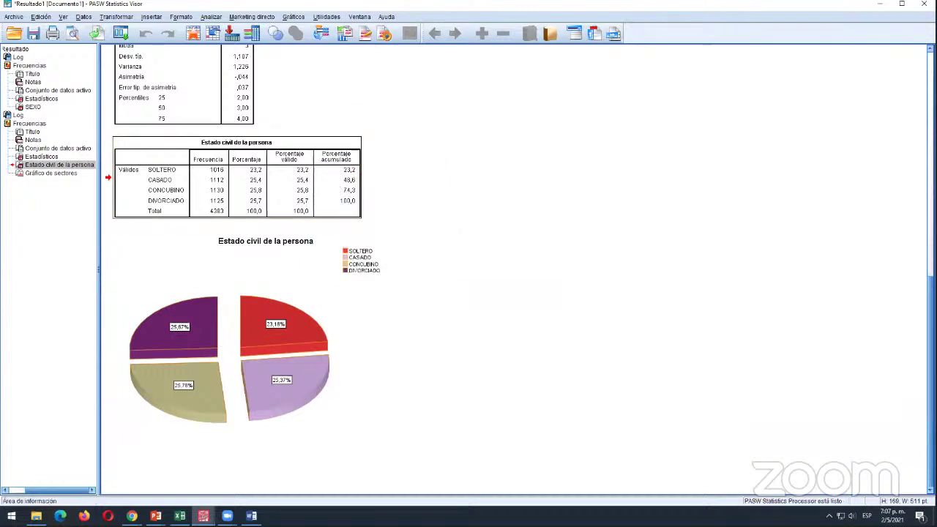
click(251, 515)
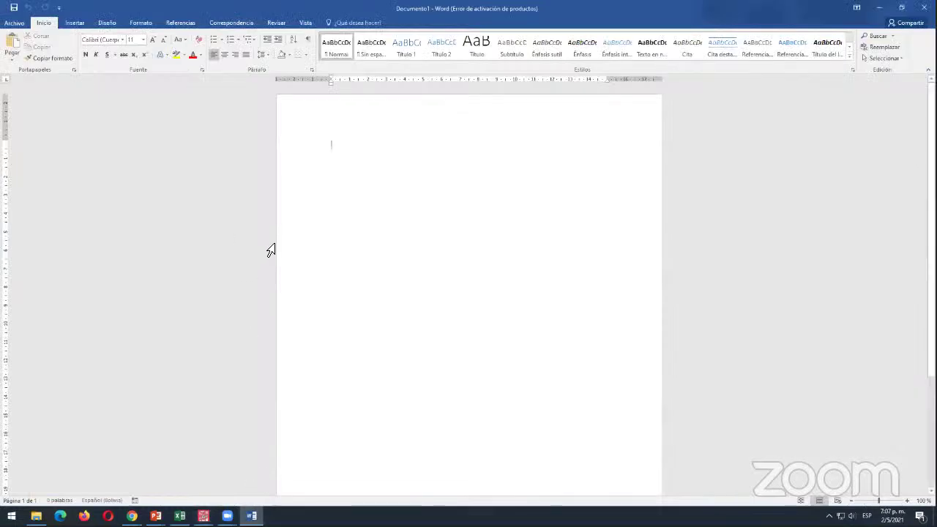
right_click(371, 170)
click(392, 209)
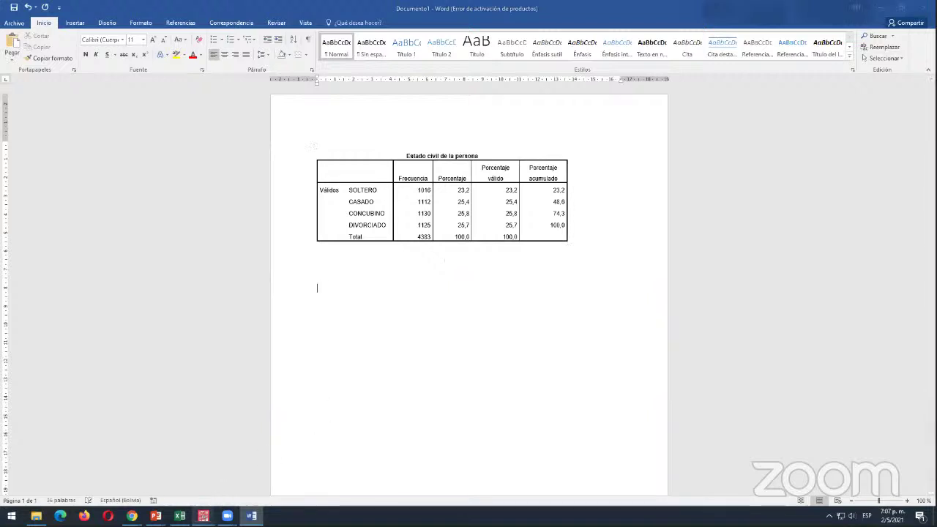
- Copy the Estado civil de la persona pie chart from the SPSS output and paste it below the table in Word
mouse_move(204, 514)
click(117, 487)
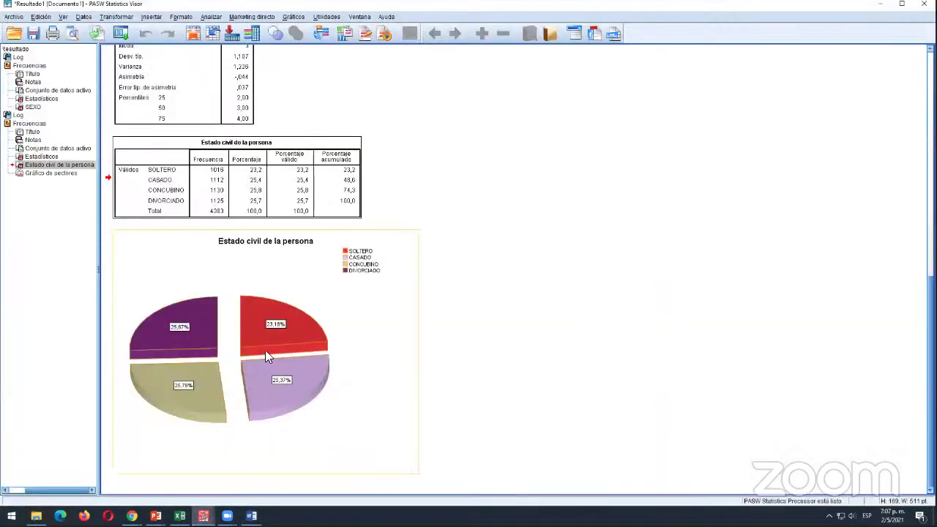
right_click(286, 290)
click(306, 308)
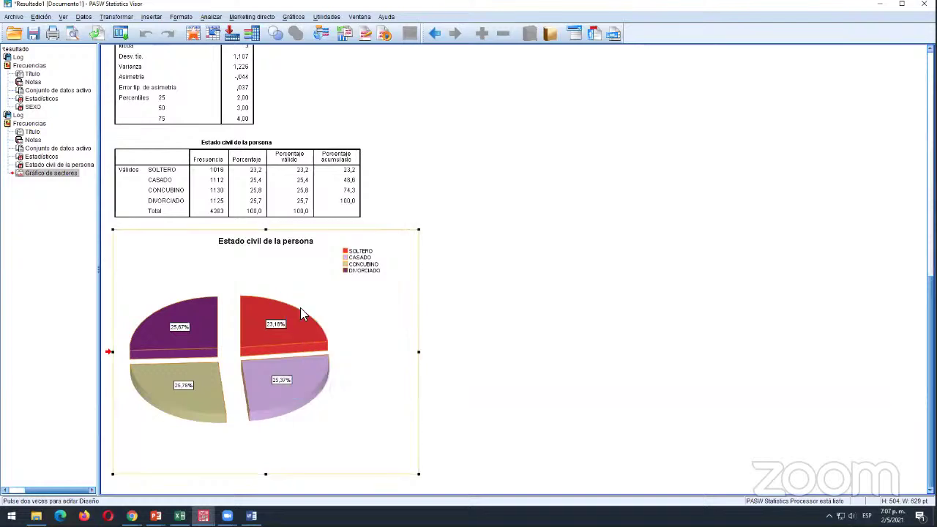
click(251, 516)
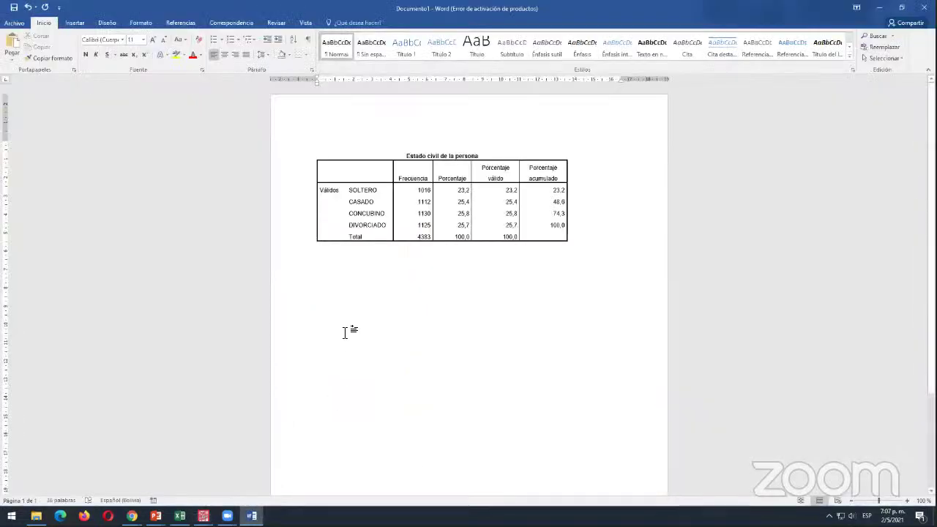
right_click(345, 331)
click(366, 372)
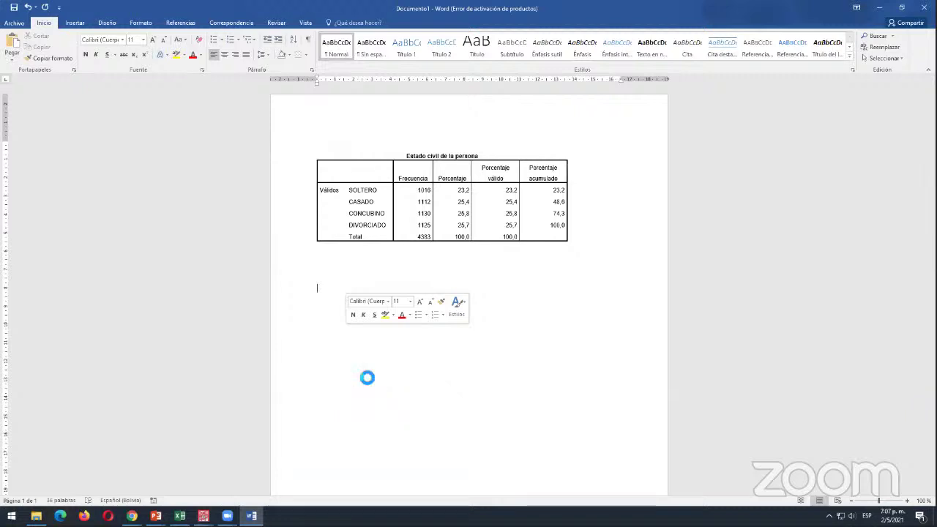
click(448, 339)
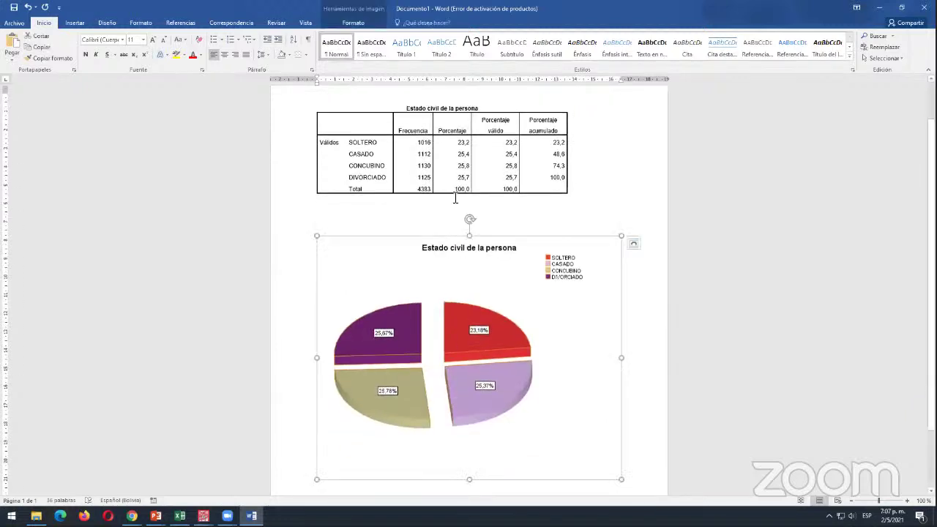
click(452, 188)
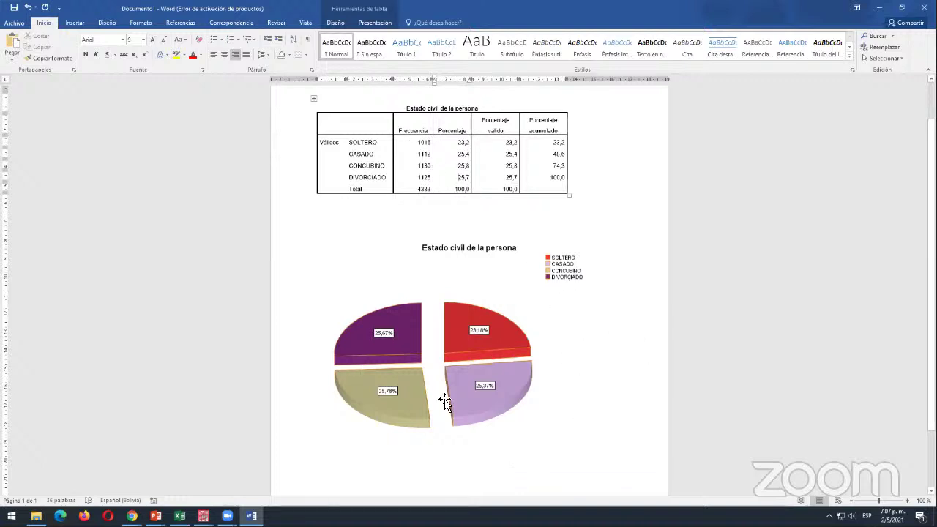
click(604, 476)
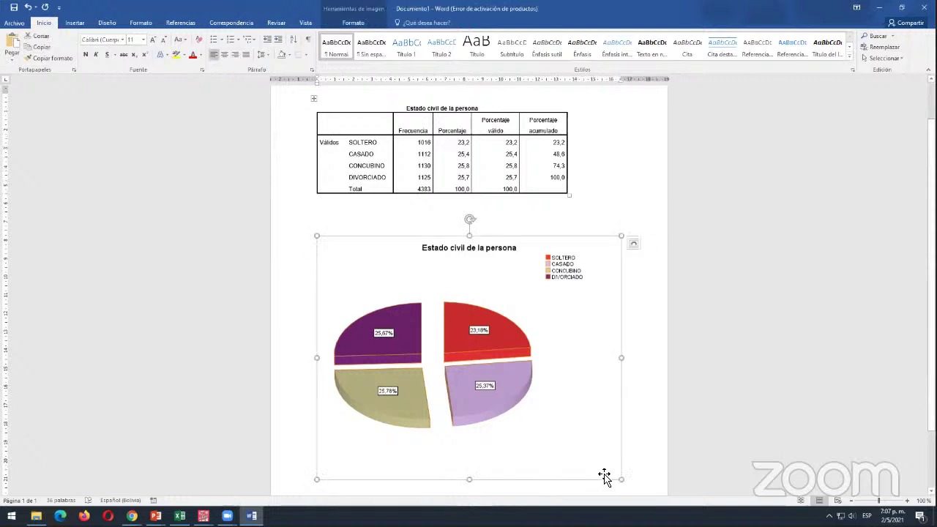
click(637, 471)
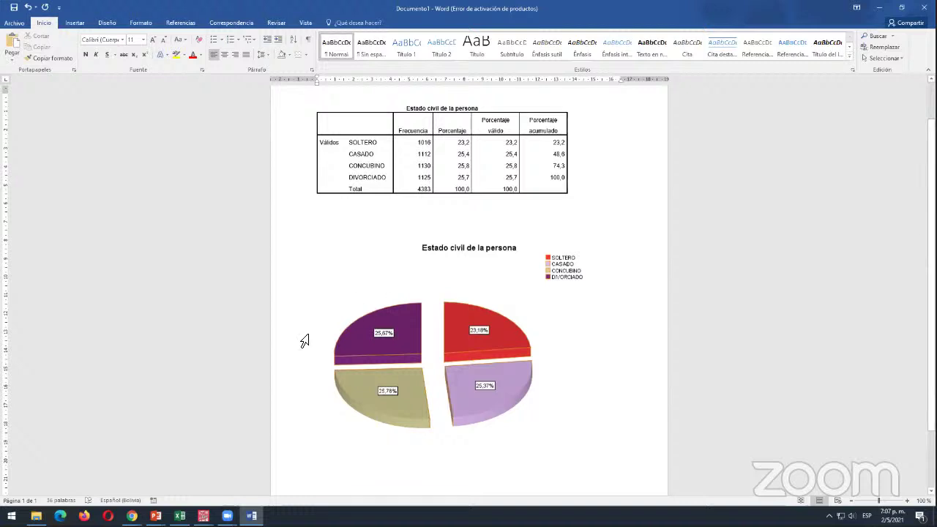
- Switch to SPSS, review the first 29 records of EDAD, SEXO and EST_CIVIL in EXAMEN SPSS.sav, and return to the Word document
click(202, 515)
click(128, 492)
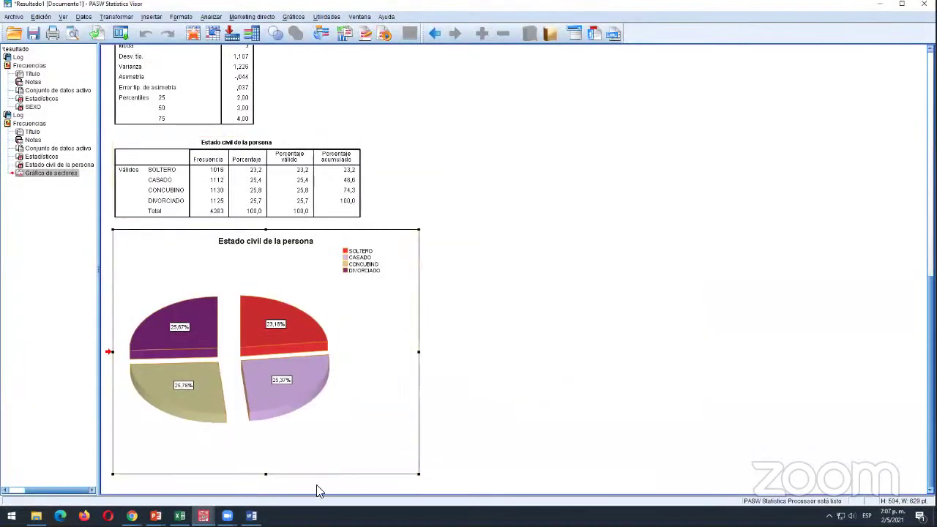
click(203, 515)
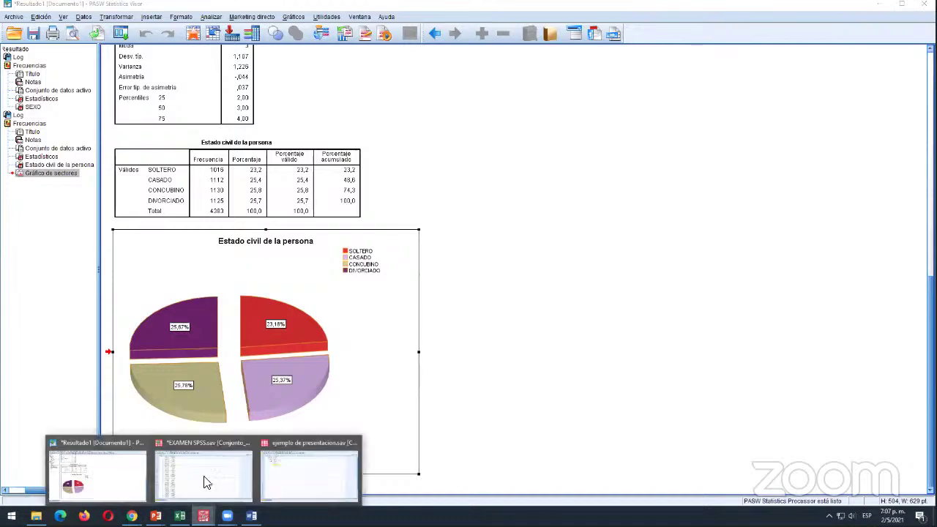
click(249, 443)
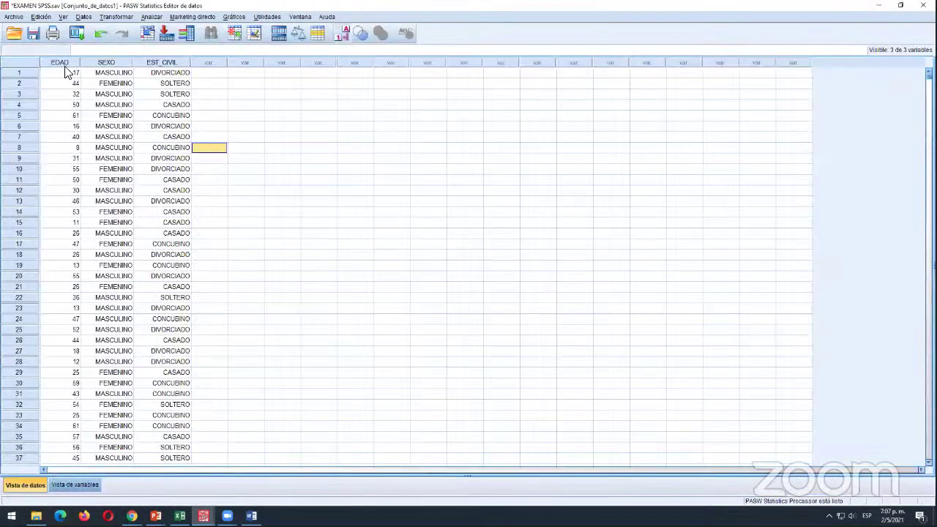
drag(69, 73, 186, 372)
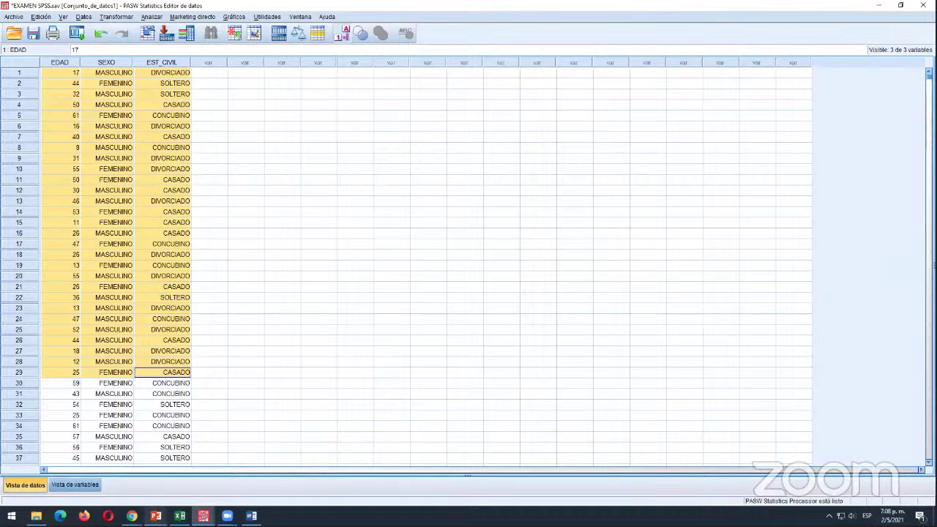
click(203, 515)
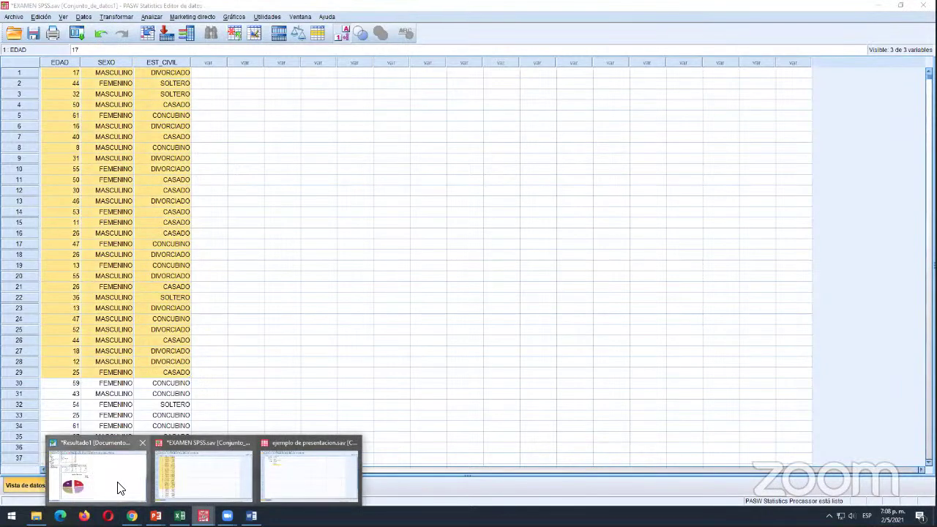
click(119, 488)
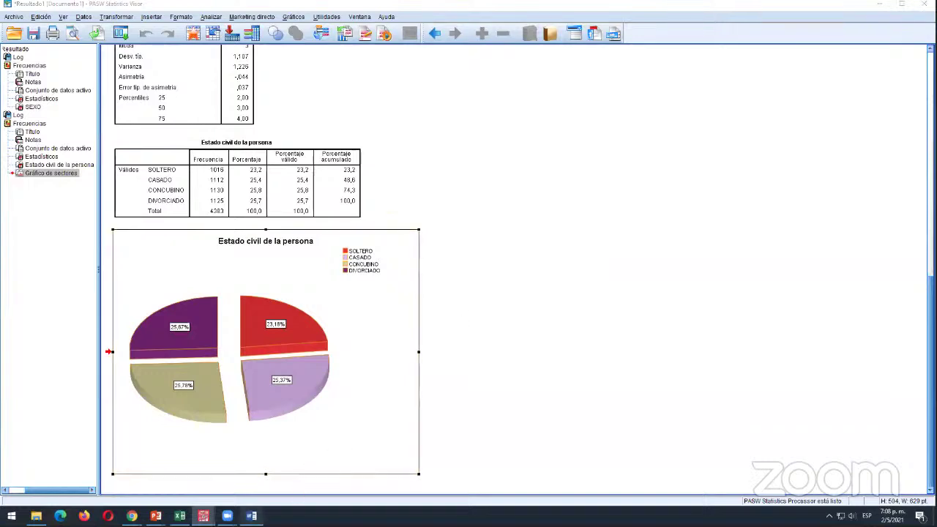
click(251, 515)
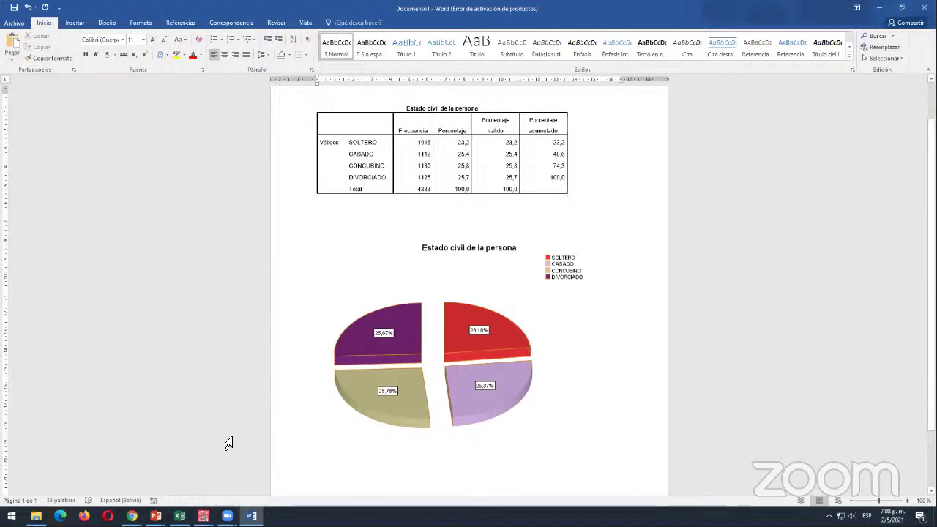
- Switch back to the SPSS output and review the Estado civil de la persona and SEXO frequency tables
mouse_move(202, 515)
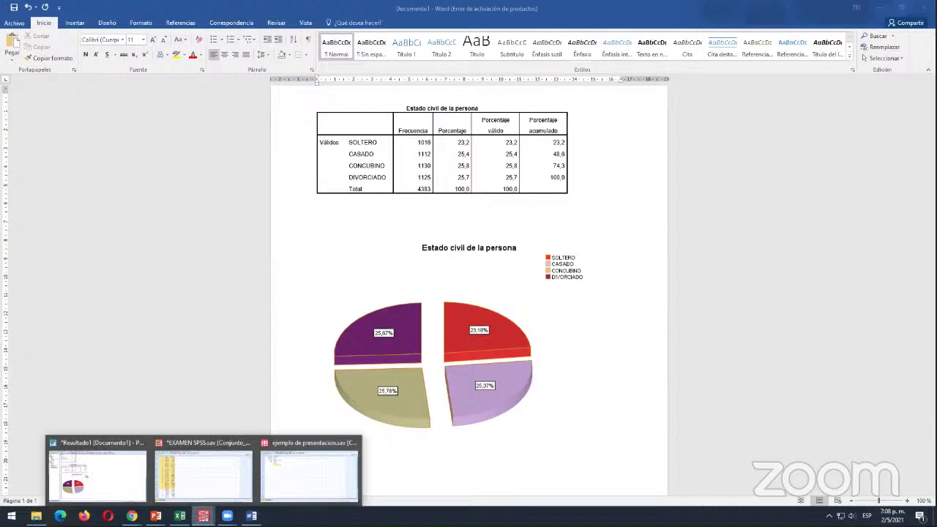
click(115, 496)
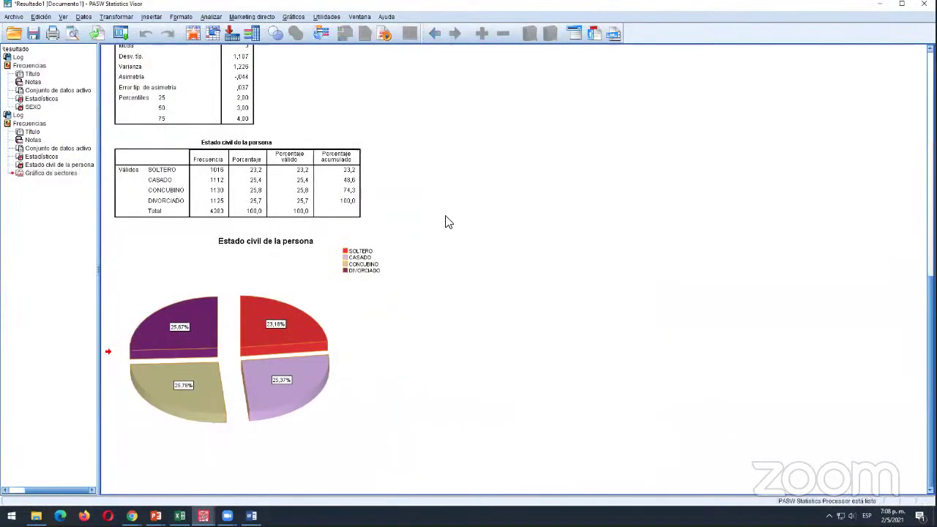
scroll(448, 218, up, 3)
click(300, 255)
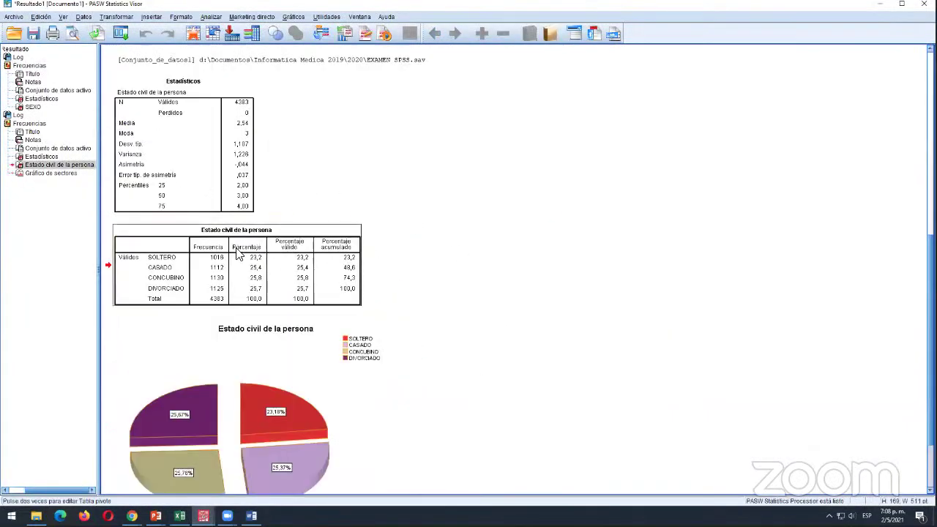
scroll(429, 270, up, 3)
scroll(429, 269, up, 4)
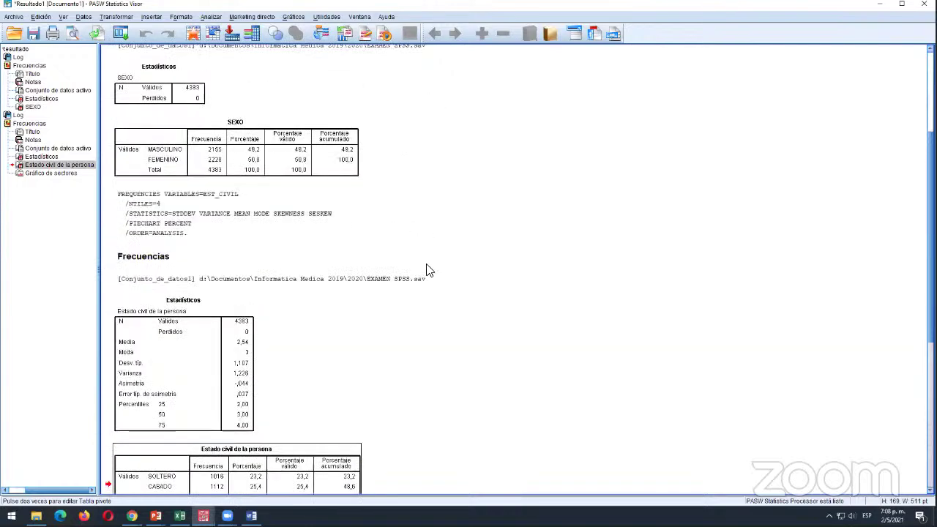
click(296, 171)
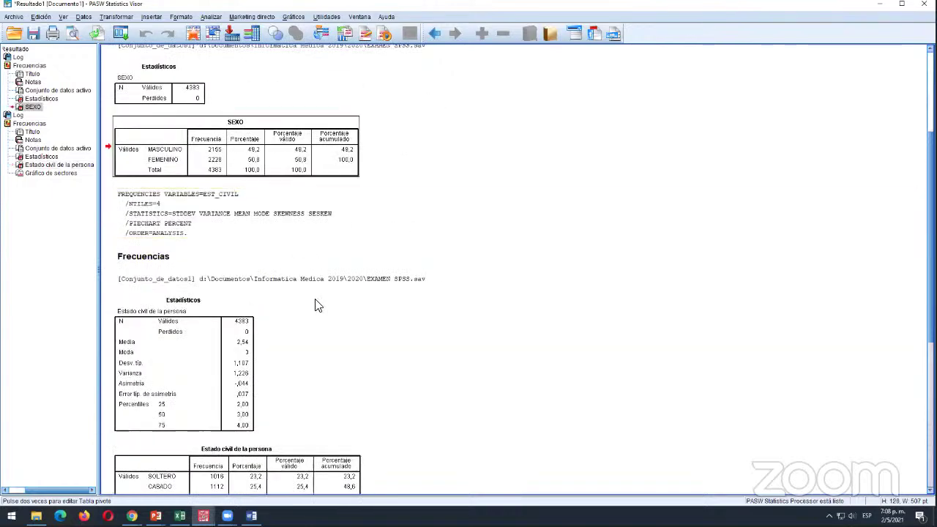
scroll(319, 360, up, 4)
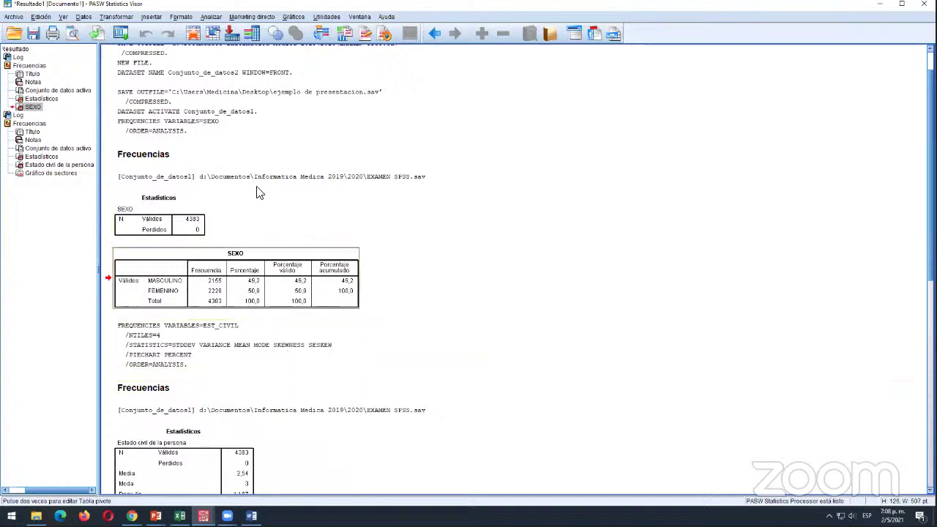
- Start a new Frecuencias analysis and add SEXO to the analysed variables alongside Estado civil de la persona
click(213, 18)
mouse_move(251, 40)
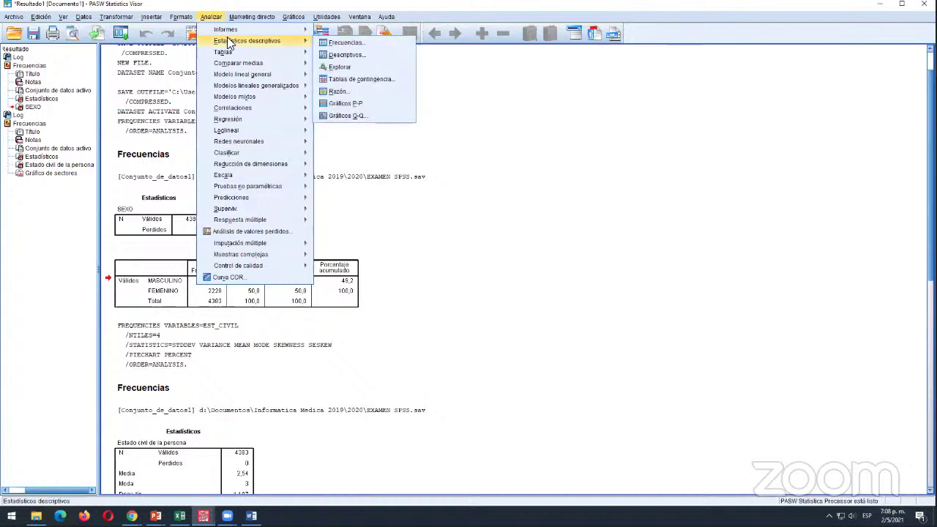
click(330, 44)
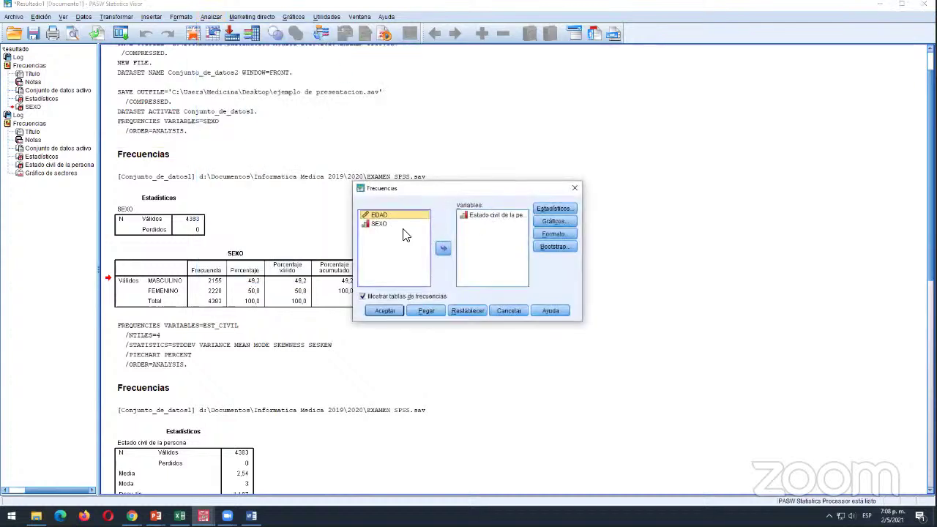
click(380, 225)
click(442, 249)
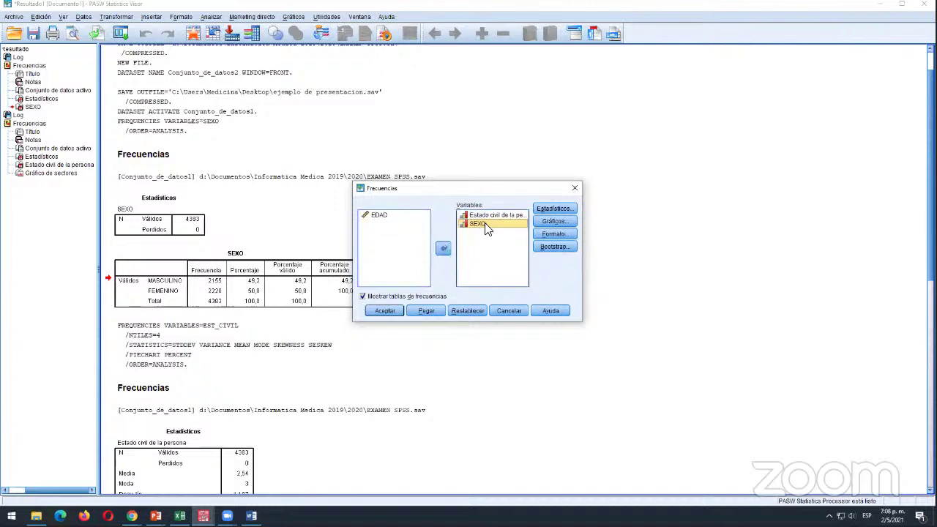
- Set the frequencies chart type to Ninguna and run the analysis for both variables
click(486, 216)
click(535, 221)
click(427, 221)
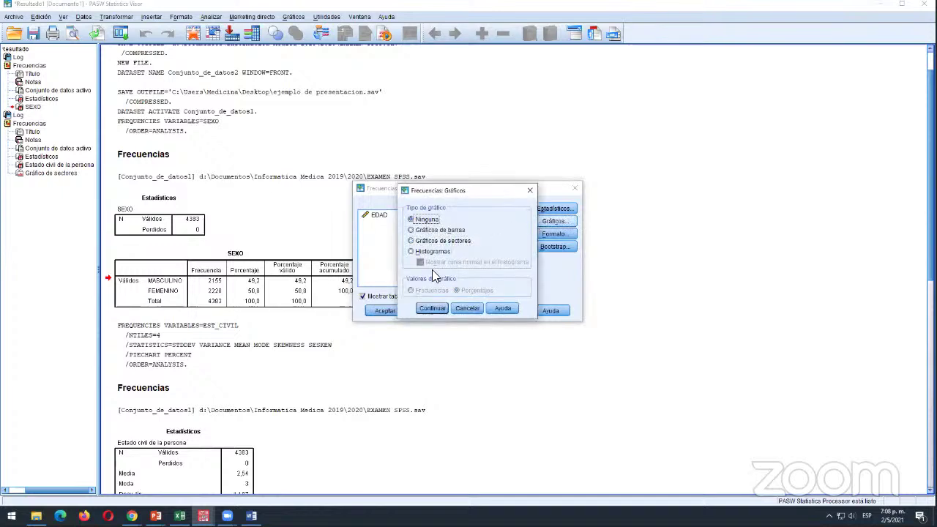
click(432, 308)
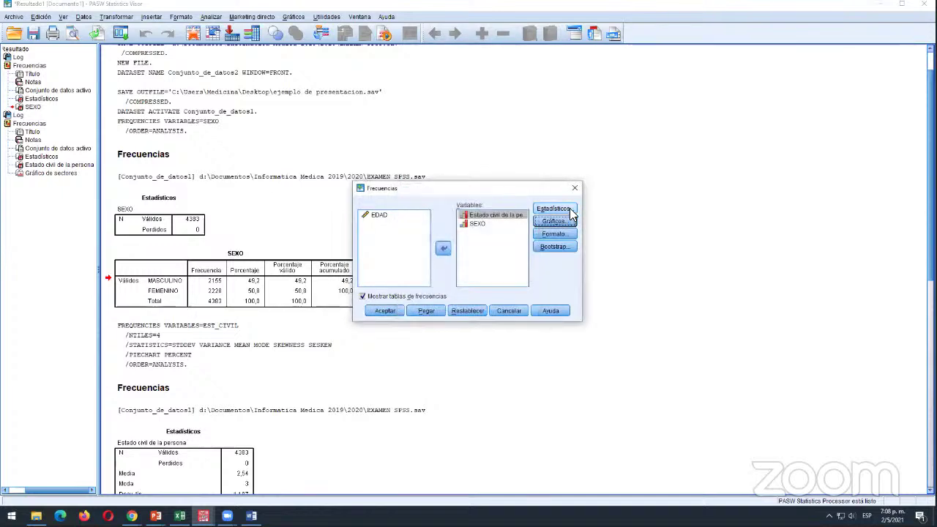
click(384, 311)
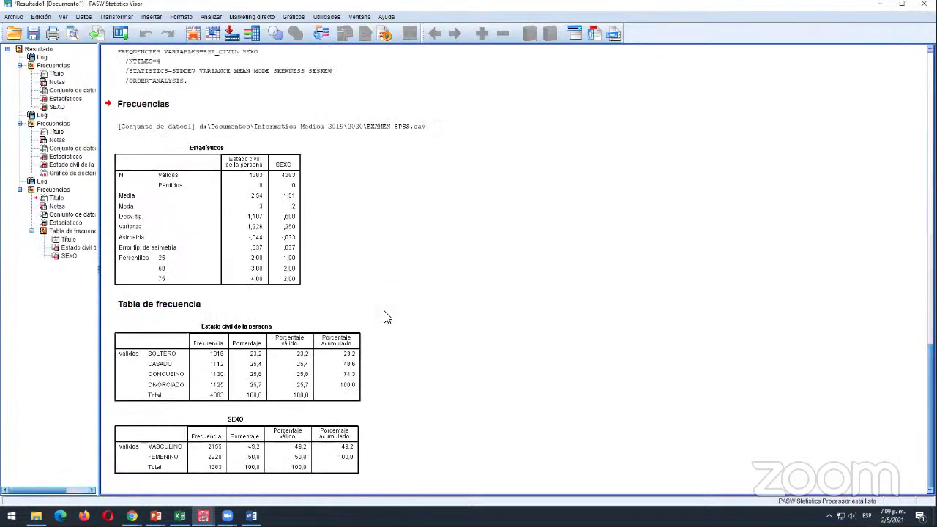
- Compare the separate Estado civil de la persona and SEXO frequency tables in the new output
click(241, 333)
click(248, 423)
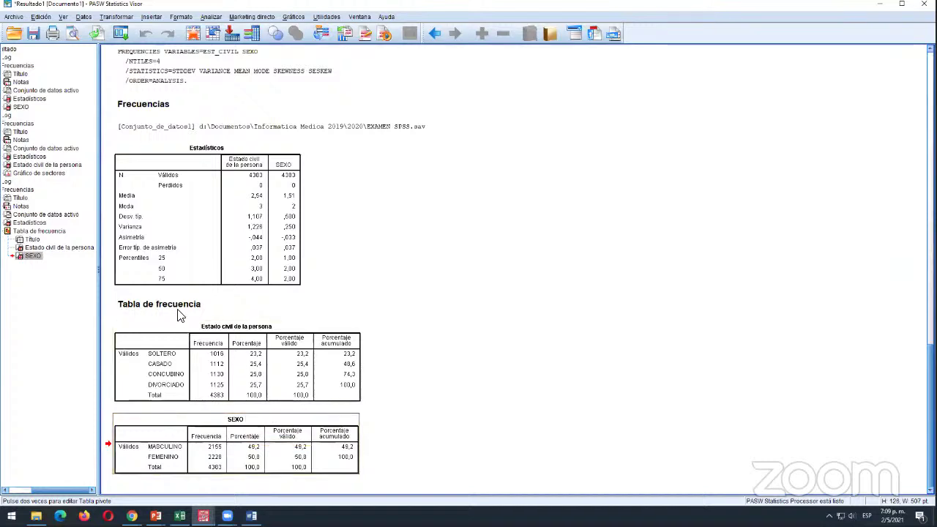
click(205, 358)
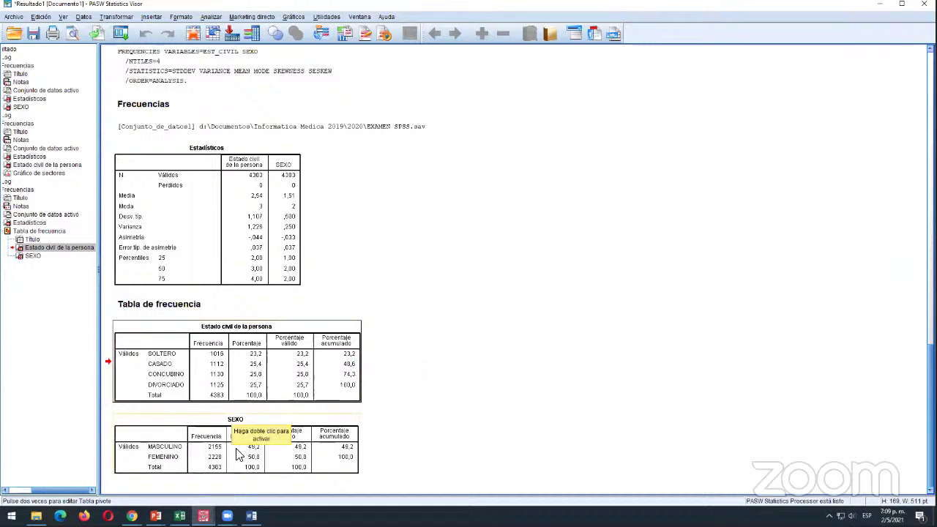
click(210, 451)
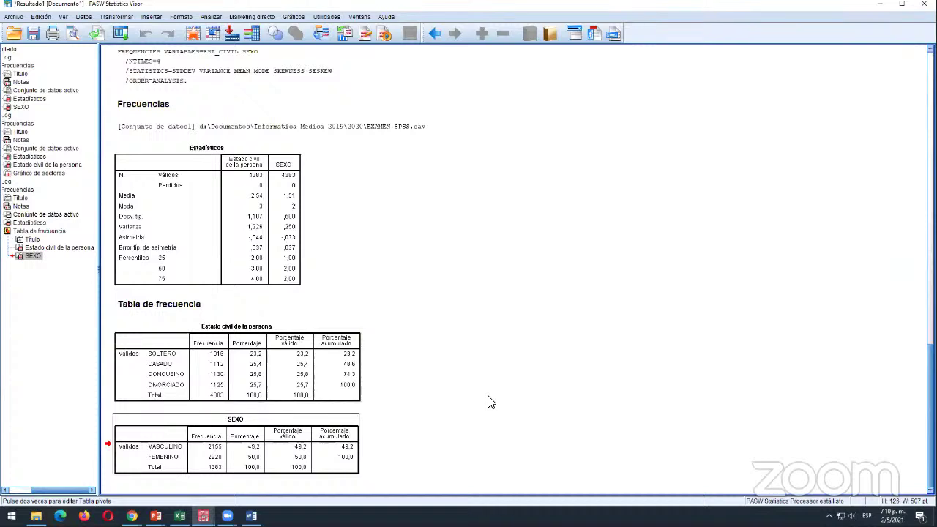
click(265, 366)
double_click(228, 357)
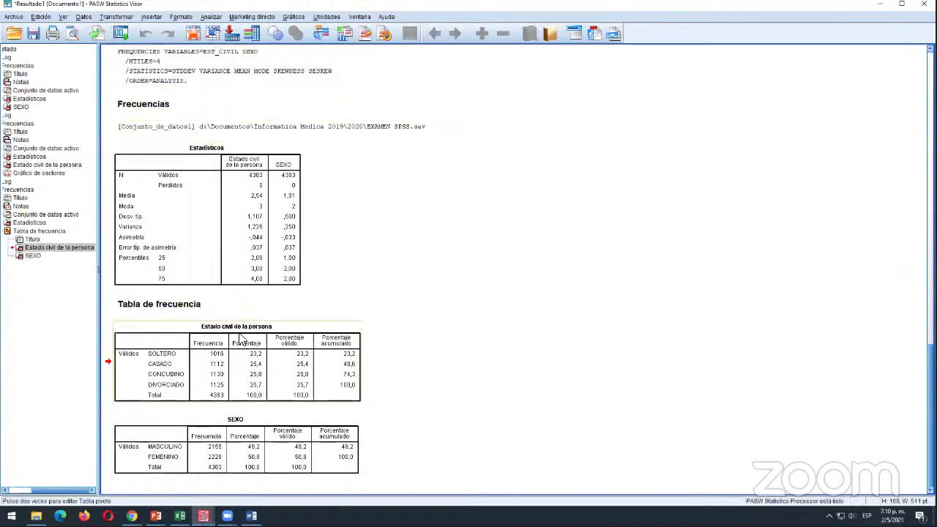
click(246, 452)
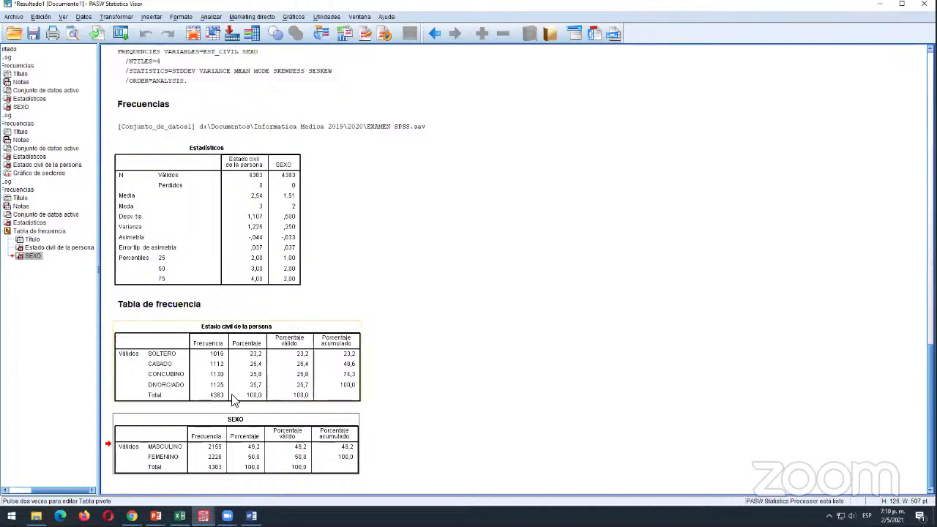
click(210, 17)
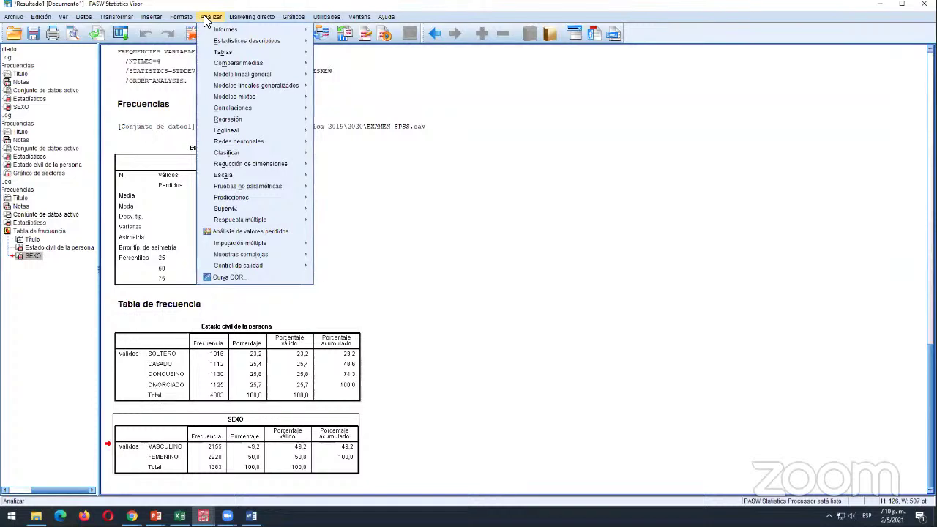
click(406, 173)
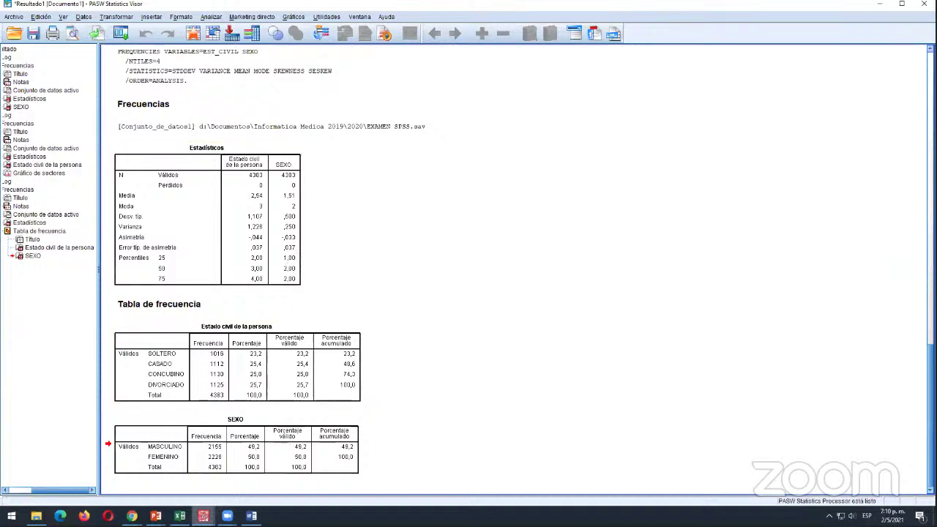
click(209, 479)
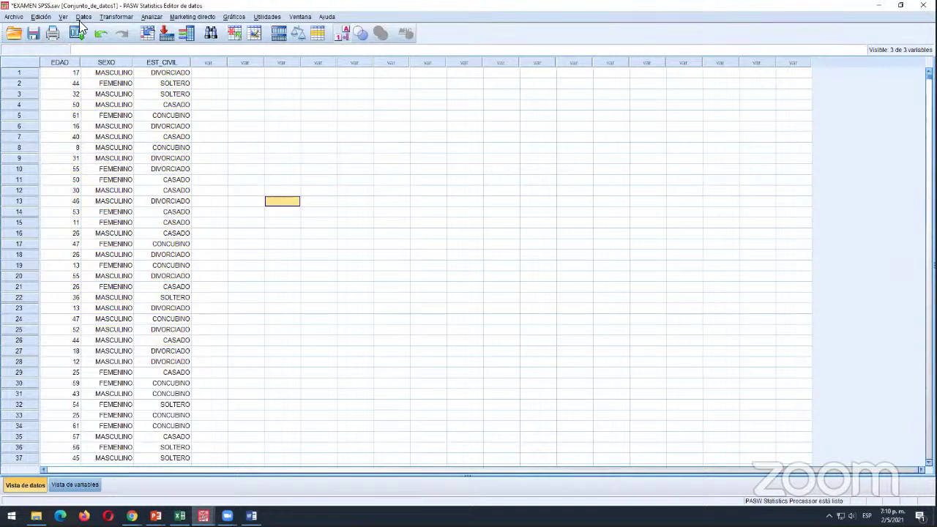
click(152, 16)
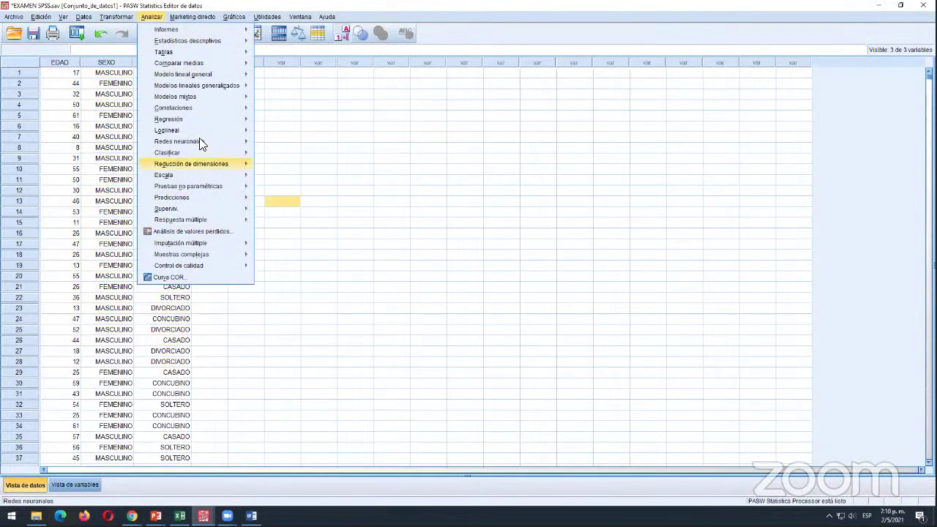
click(282, 147)
click(204, 515)
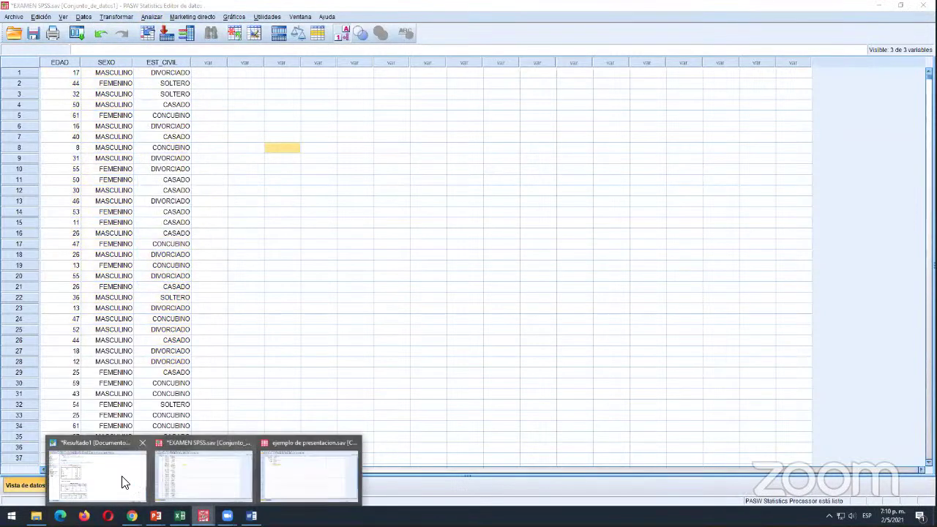
click(123, 482)
click(211, 17)
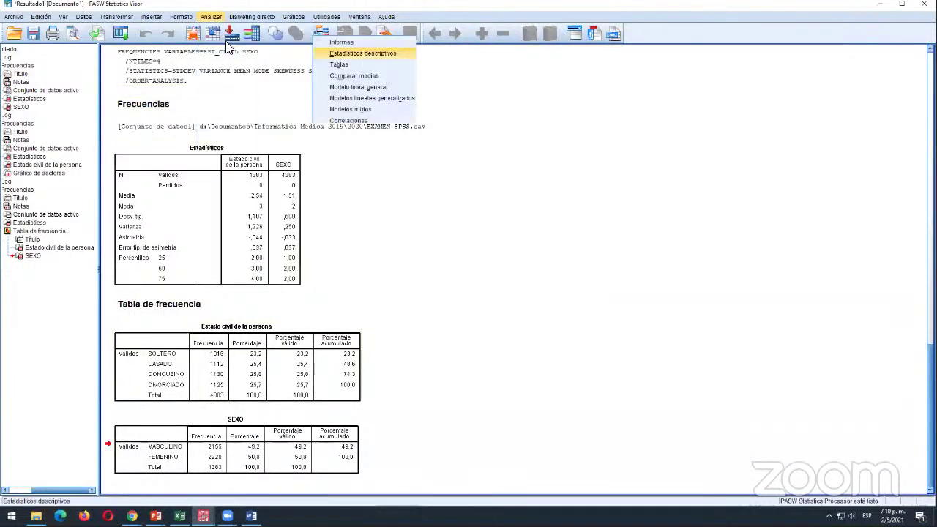
click(211, 16)
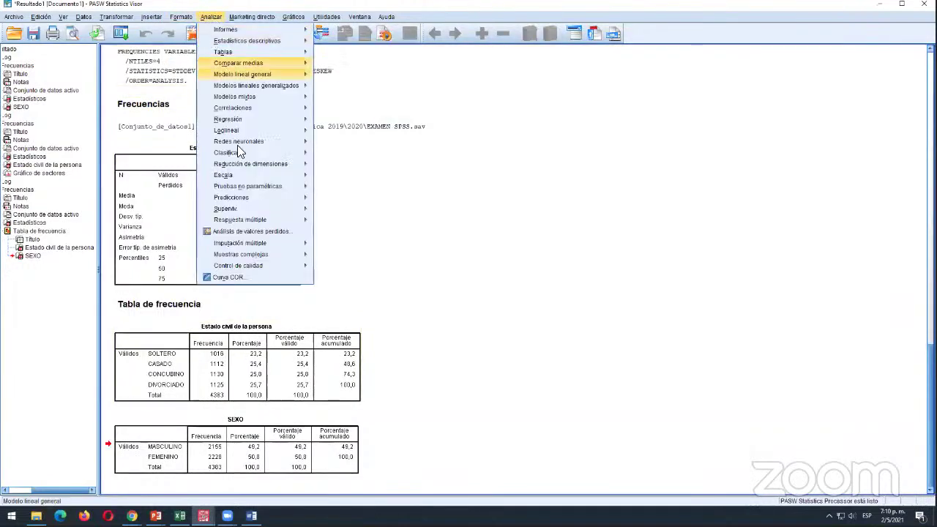
key(Escape)
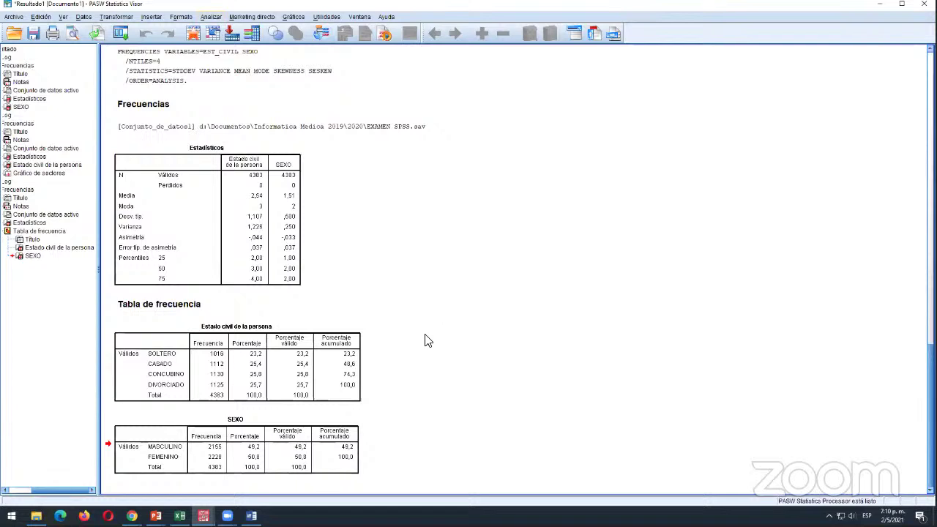
- Start a custom table with SEXO in the columns and Estado civil de la persona in the rows
click(211, 17)
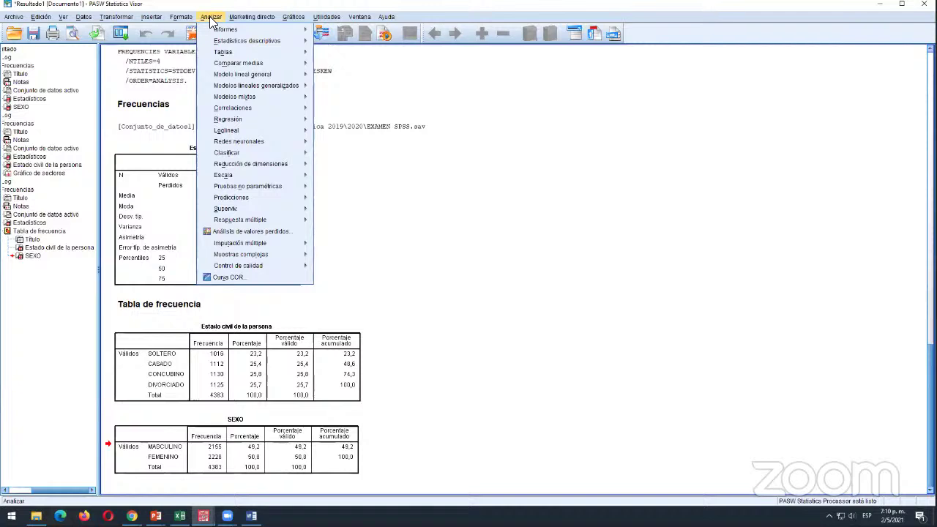
mouse_move(232, 42)
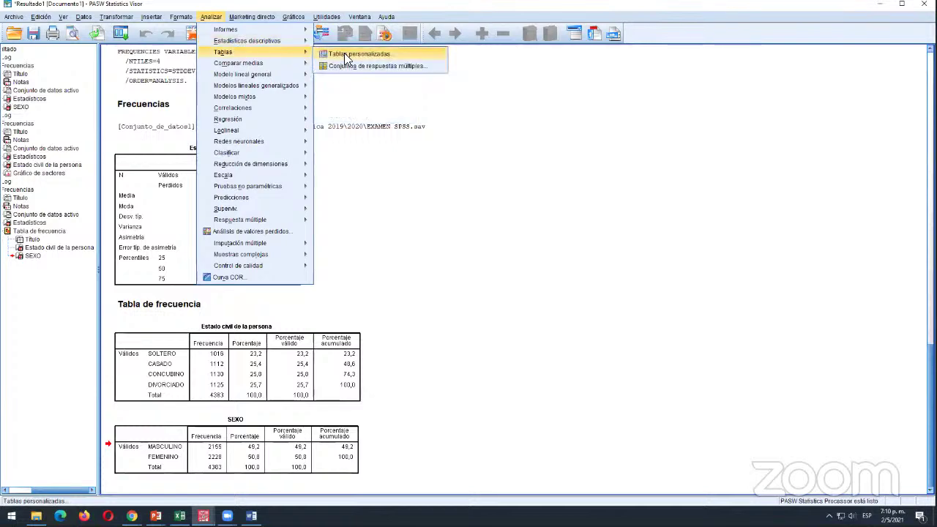
click(344, 53)
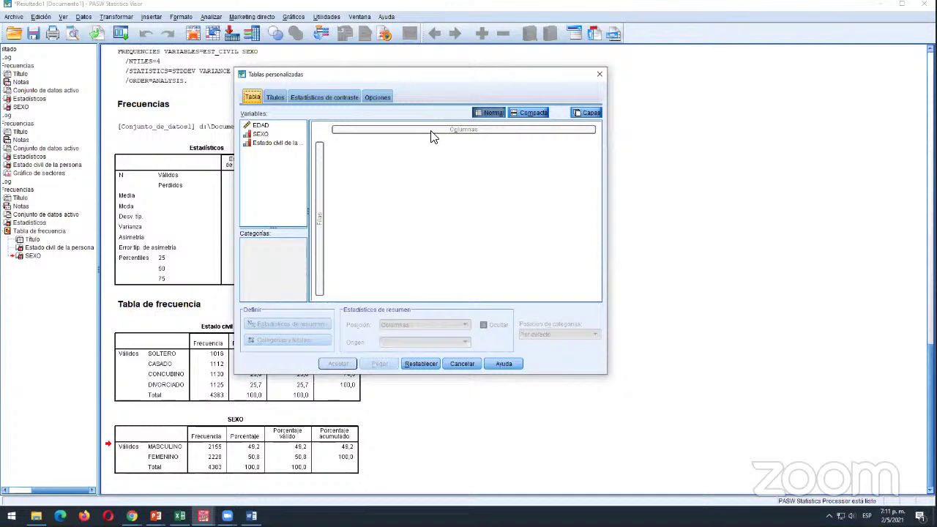
click(260, 136)
click(262, 147)
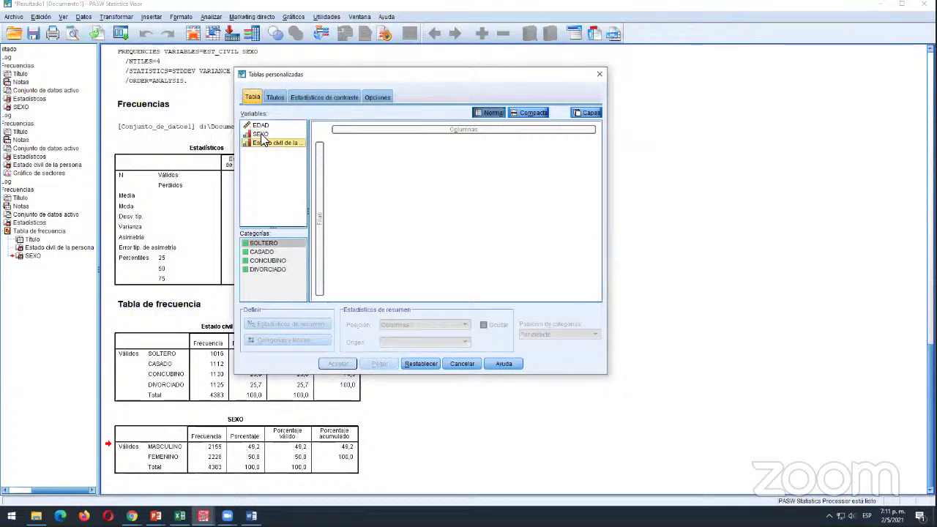
click(262, 140)
click(262, 146)
click(260, 137)
click(260, 136)
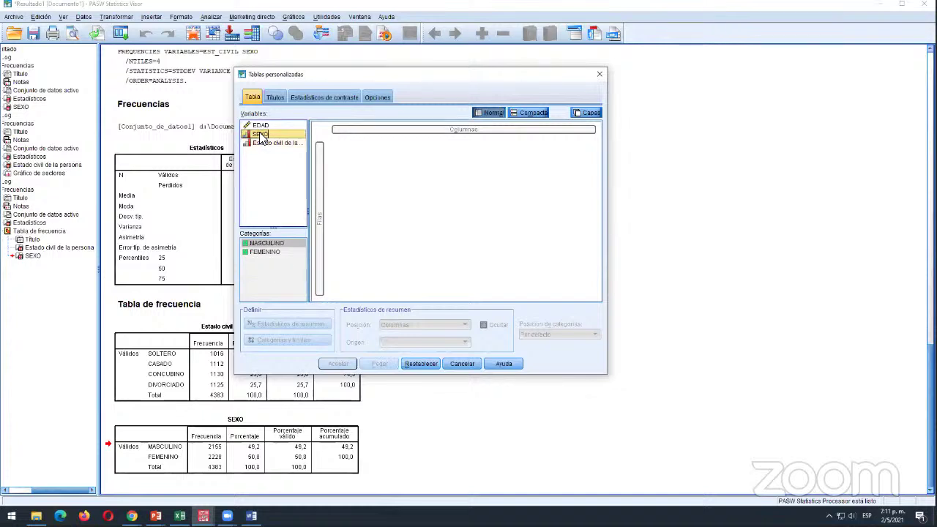
drag(260, 136, 460, 130)
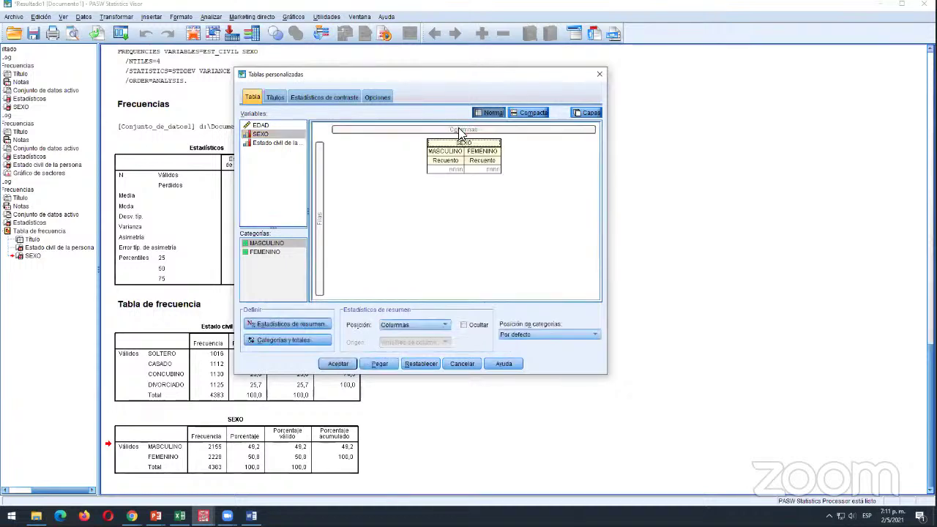
click(267, 143)
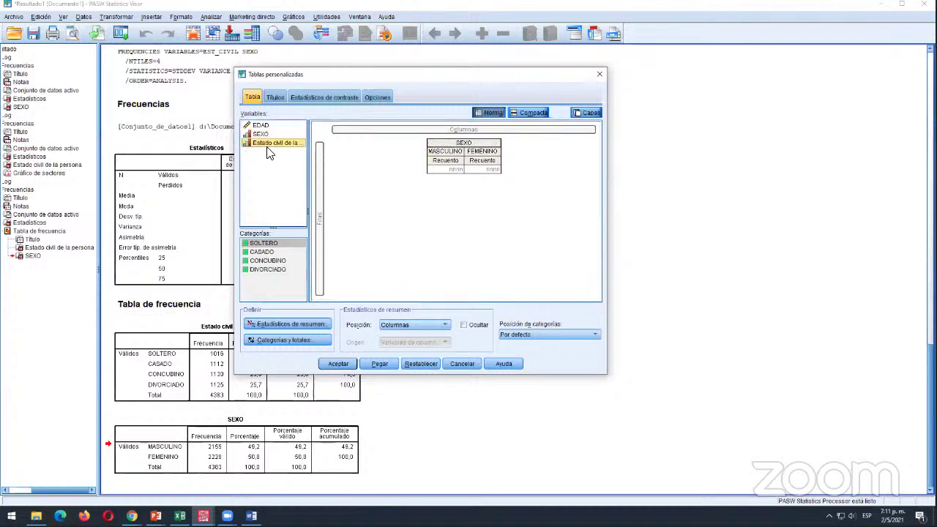
drag(268, 145, 319, 229)
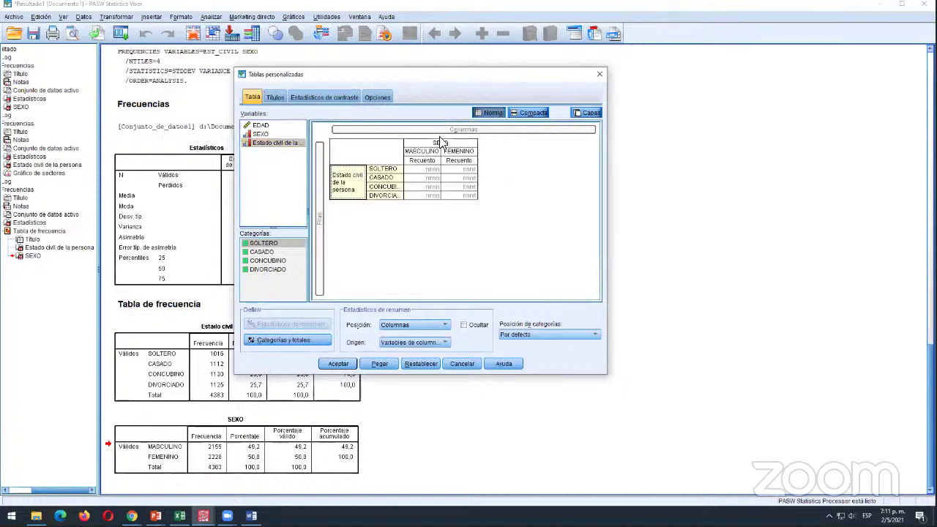
- Move Estado civil de la persona from the rows to the columns, trying it nested above SEXO and side by side with it
drag(352, 184, 277, 194)
drag(273, 140, 461, 134)
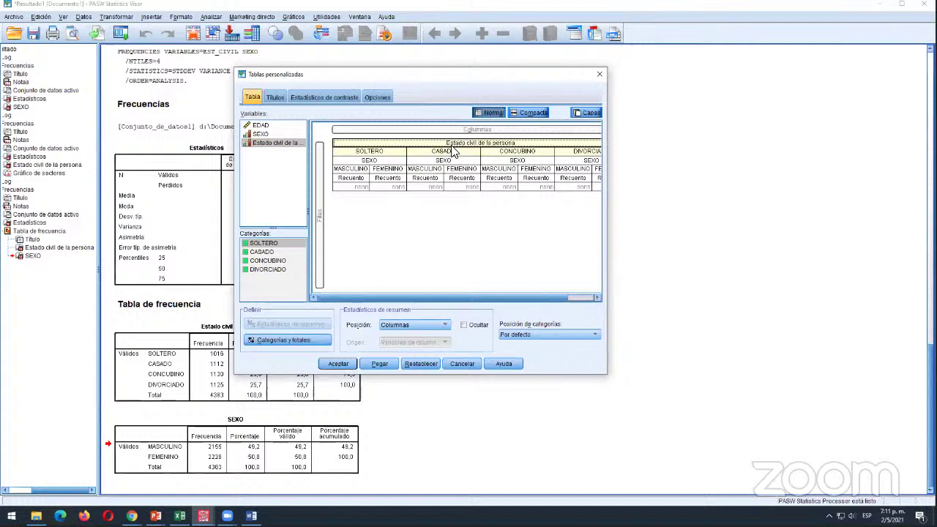
click(464, 160)
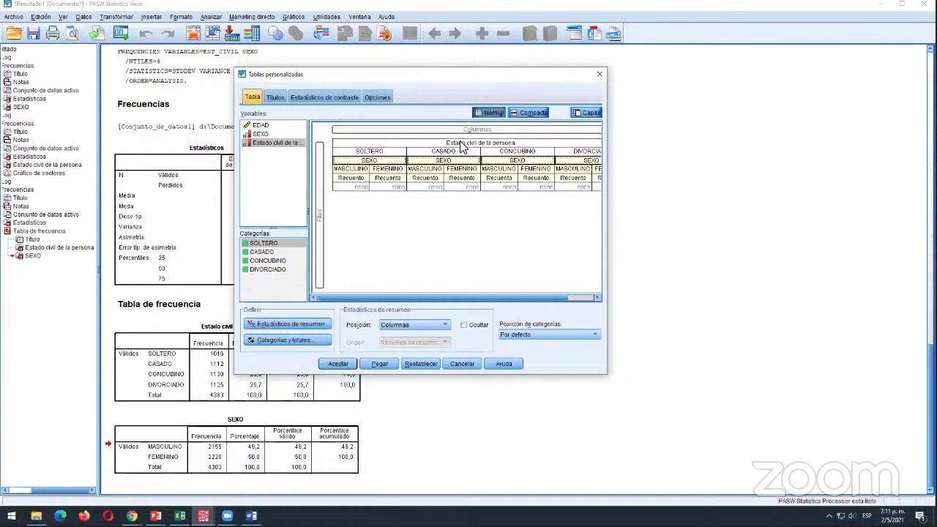
drag(461, 147, 430, 158)
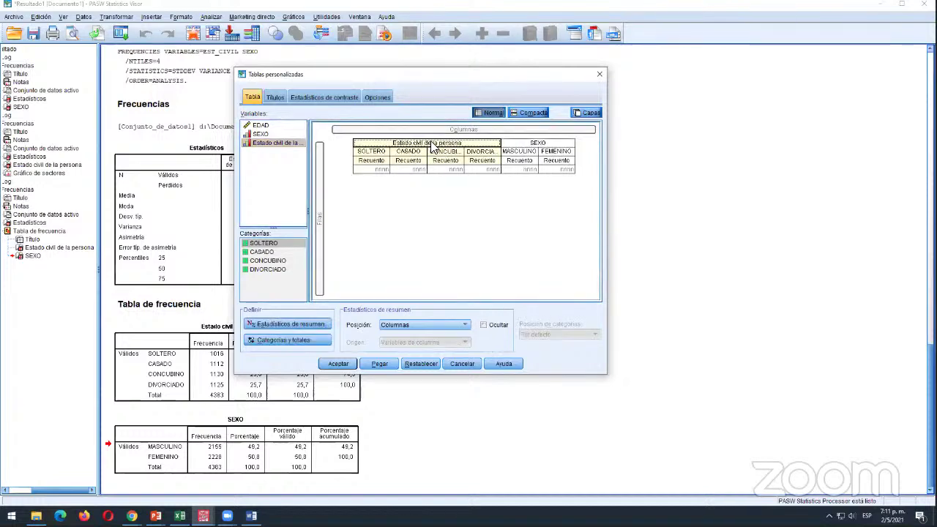
- Nest Estado civil de la persona beneath SEXO in the columns, and remove it from the table
click(520, 144)
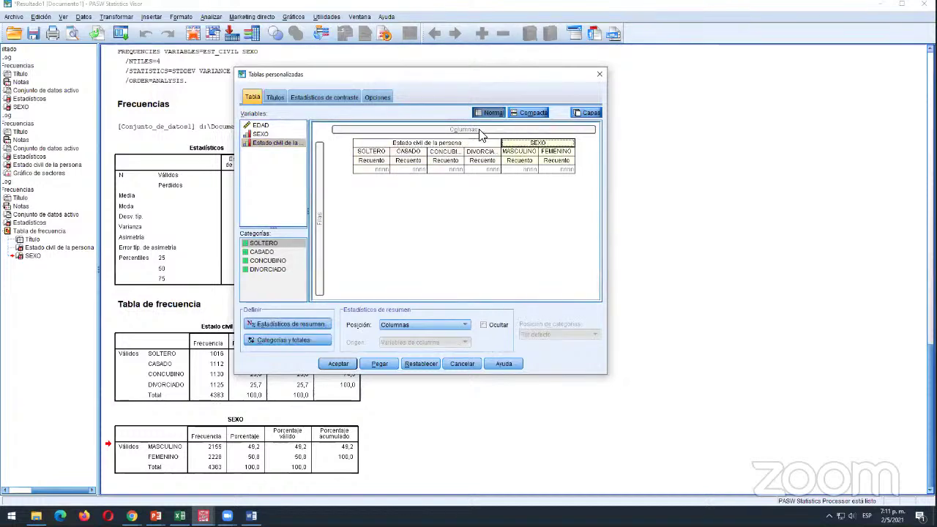
click(479, 132)
click(481, 144)
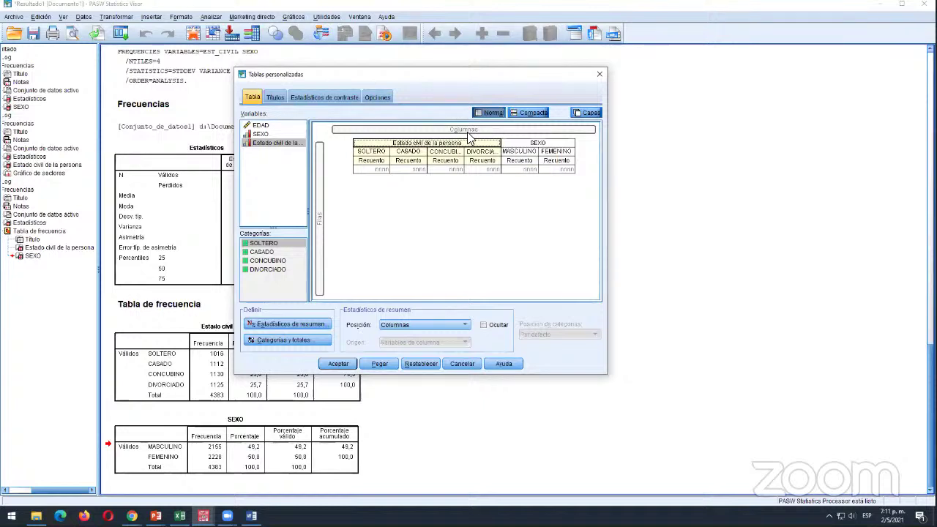
drag(460, 144, 480, 170)
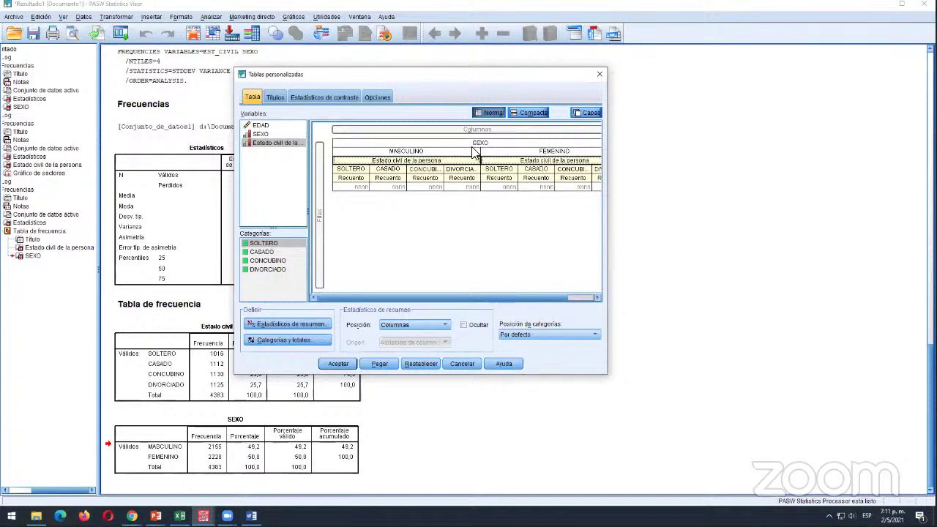
drag(443, 161, 268, 183)
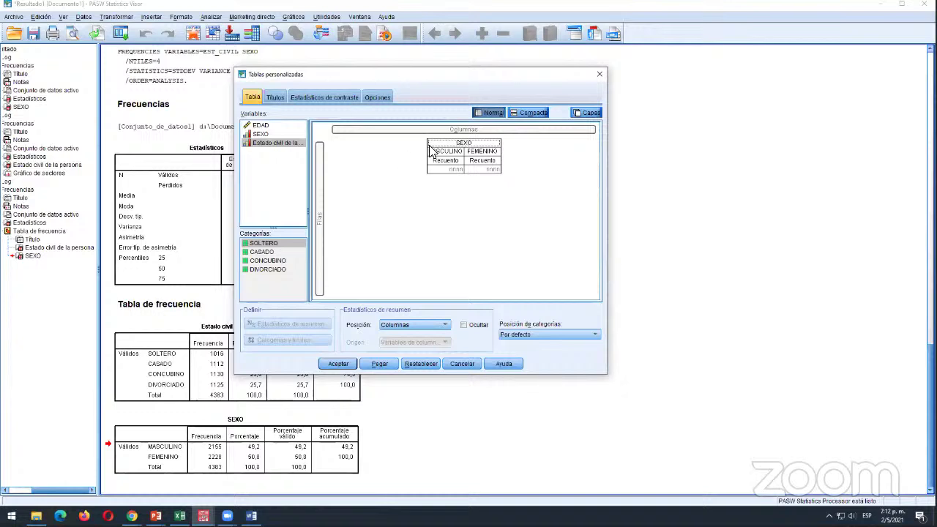
- Move SEXO to the rows and stack Estado civil de la persona above it
drag(432, 149, 318, 188)
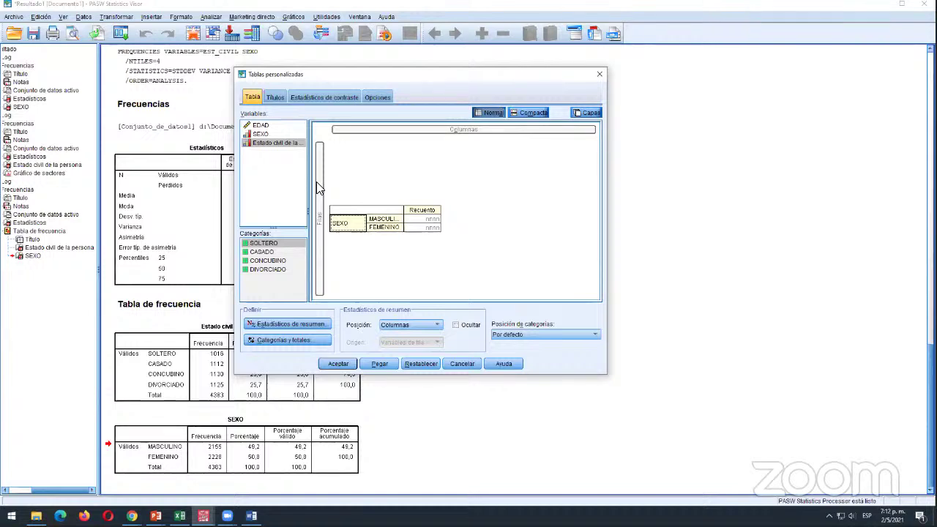
click(261, 141)
drag(261, 139, 359, 212)
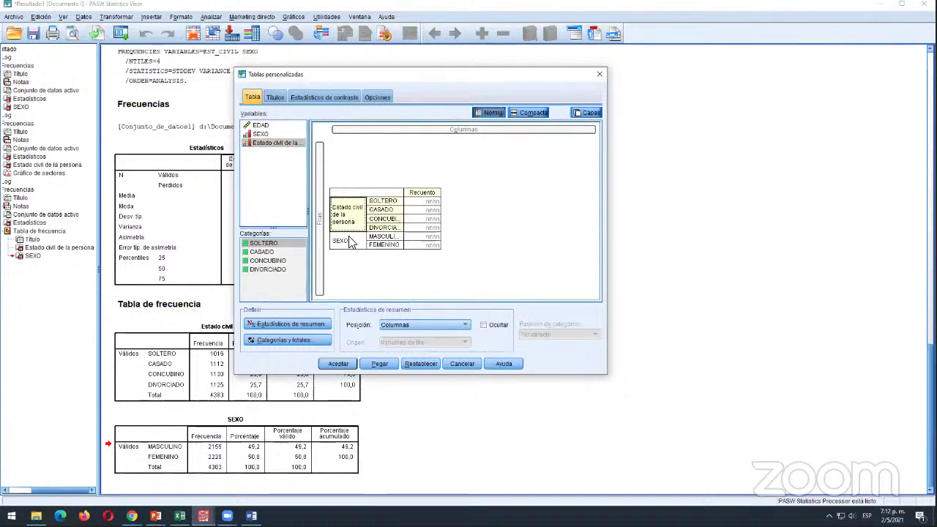
click(349, 241)
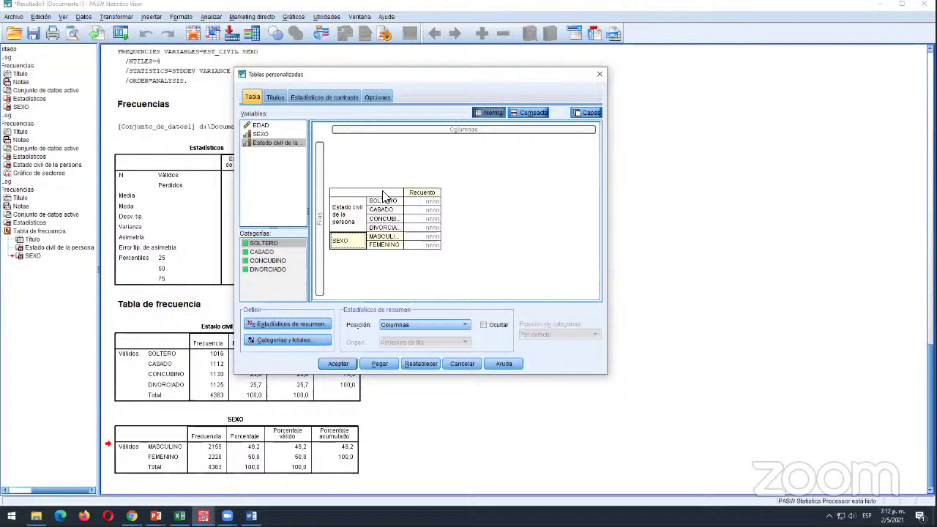
click(349, 224)
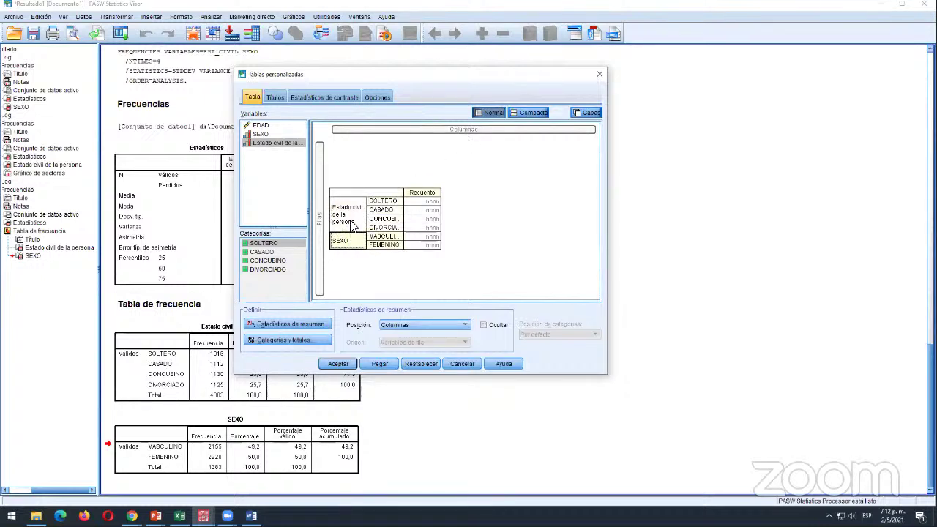
- Nest SEXO within Estado civil de la persona in the rows, and clear both variables from the table
drag(349, 223, 331, 229)
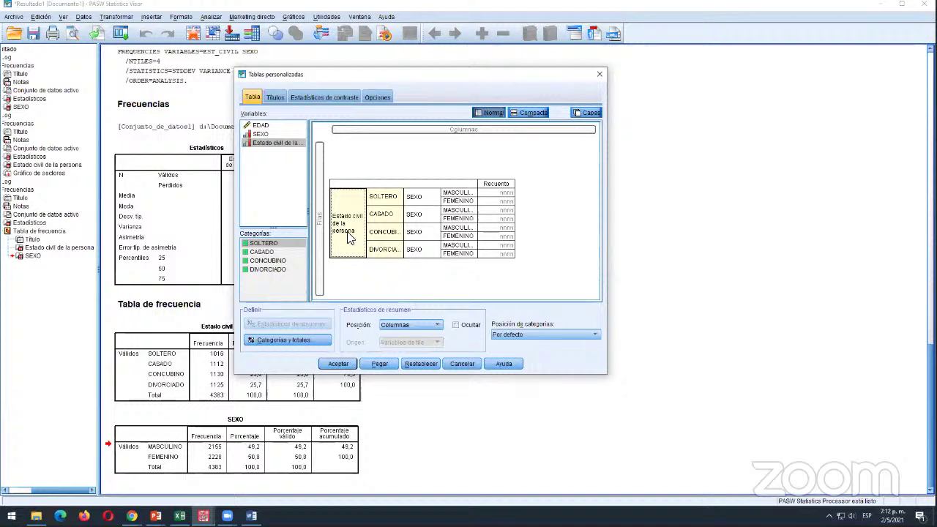
drag(355, 241, 284, 194)
drag(340, 223, 278, 189)
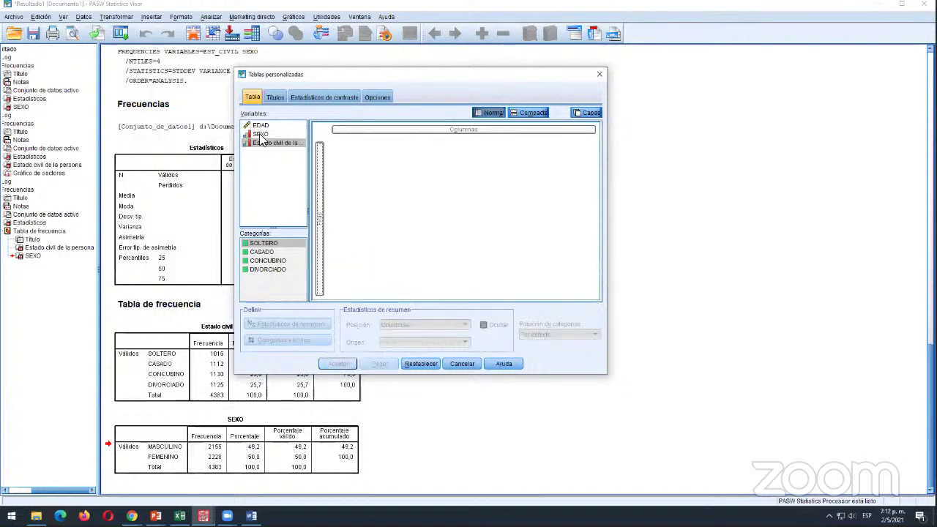
- Place SEXO in the columns, try Estado civil de la persona nested above and beside it, and take Estado civil out again
drag(260, 134, 411, 139)
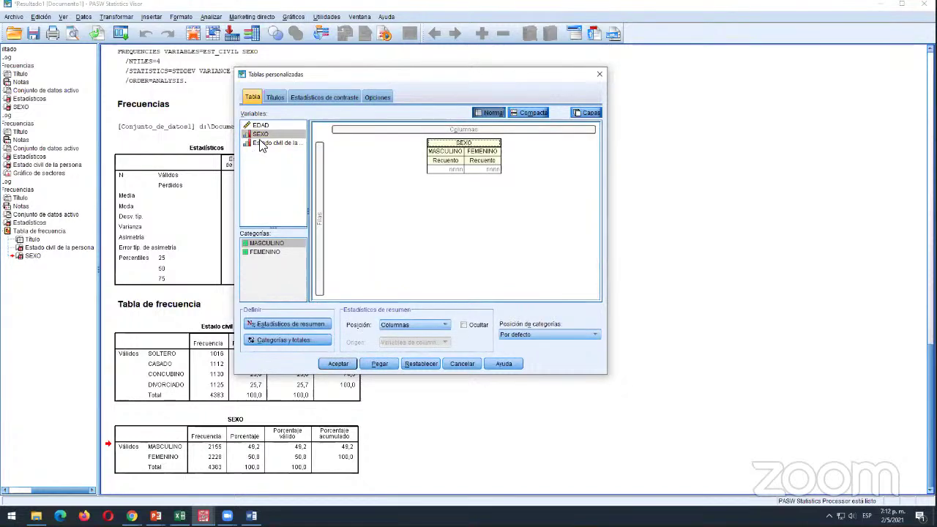
drag(261, 144, 432, 140)
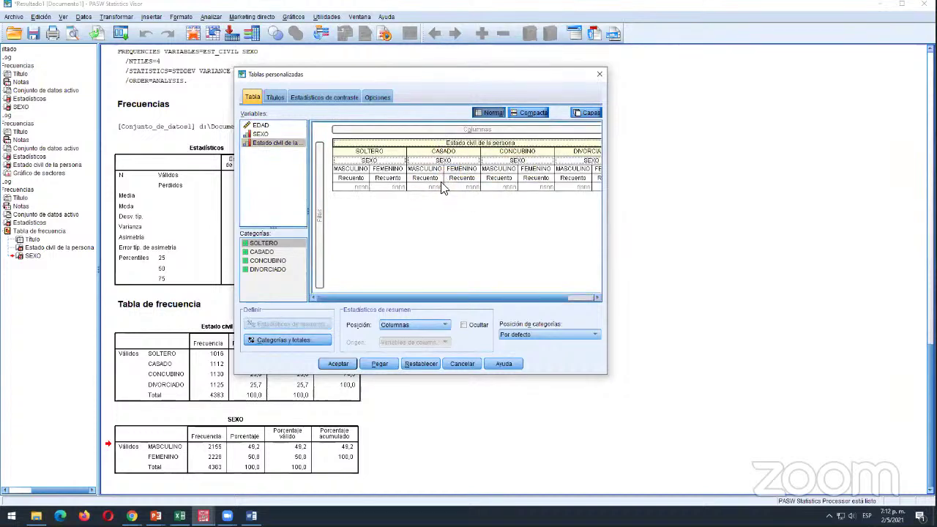
click(446, 143)
key(Delete)
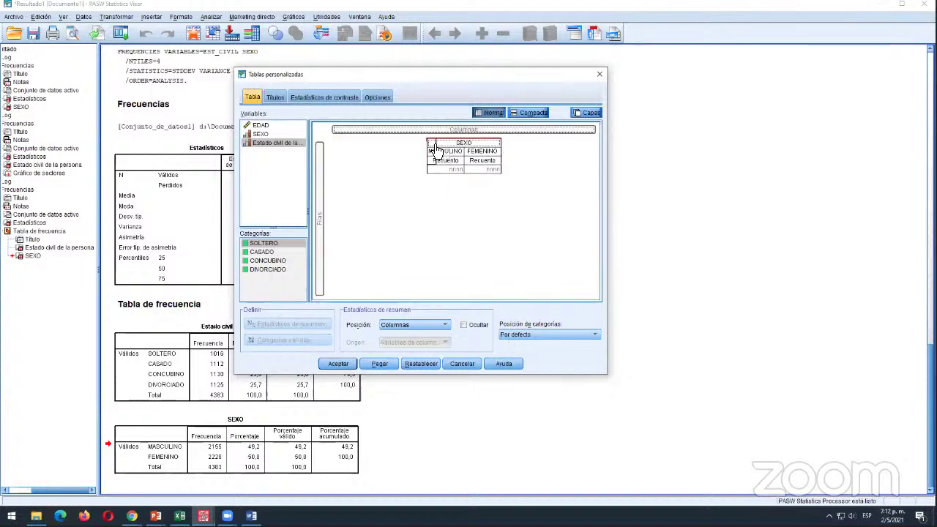
drag(435, 150, 434, 152)
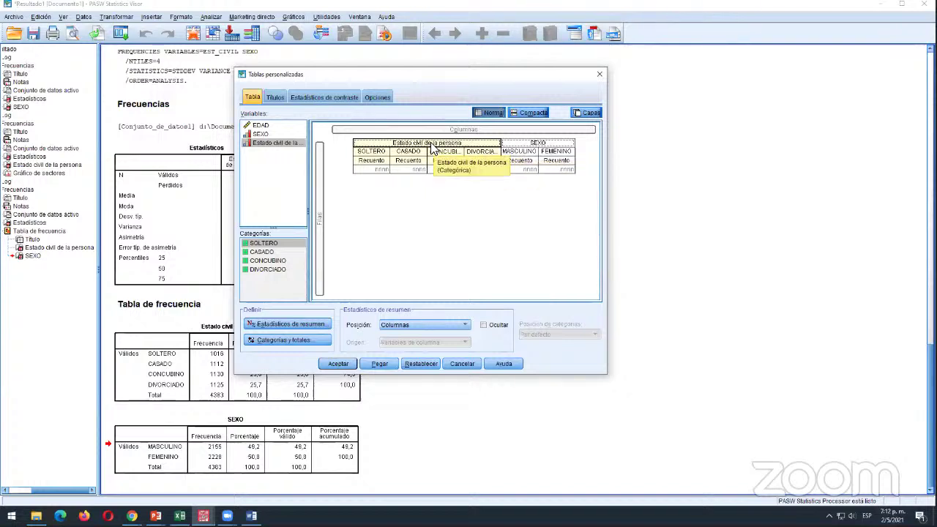
drag(424, 146, 273, 166)
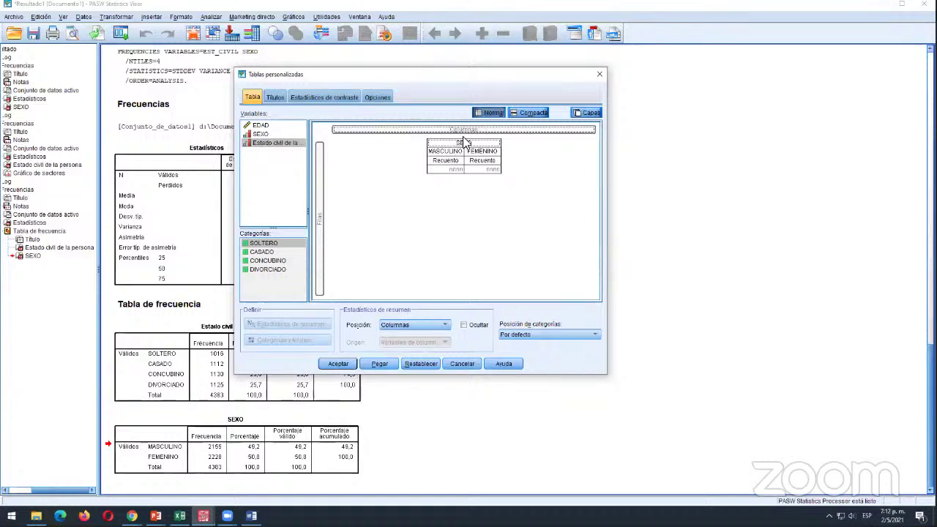
- Place Estado civil de la persona in the rows against the SEXO columns and generate the custom table
drag(275, 143, 322, 212)
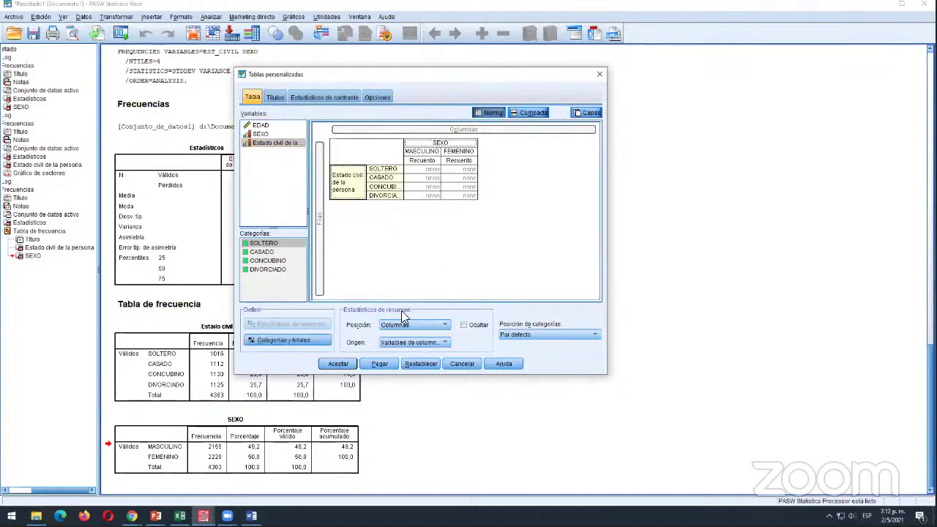
click(337, 363)
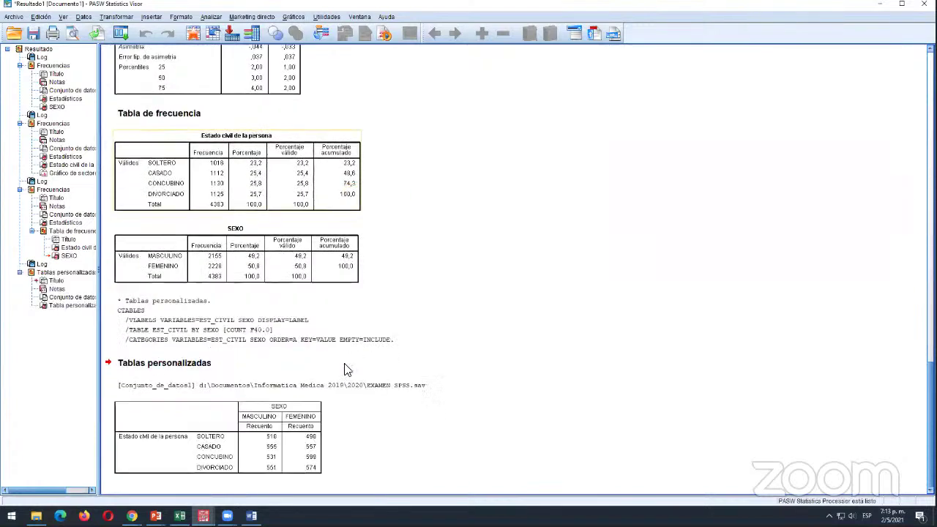
- Compare the custom table's counts by marital status and sex with the separate Estado civil de la persona and SEXO frequency tables
click(207, 432)
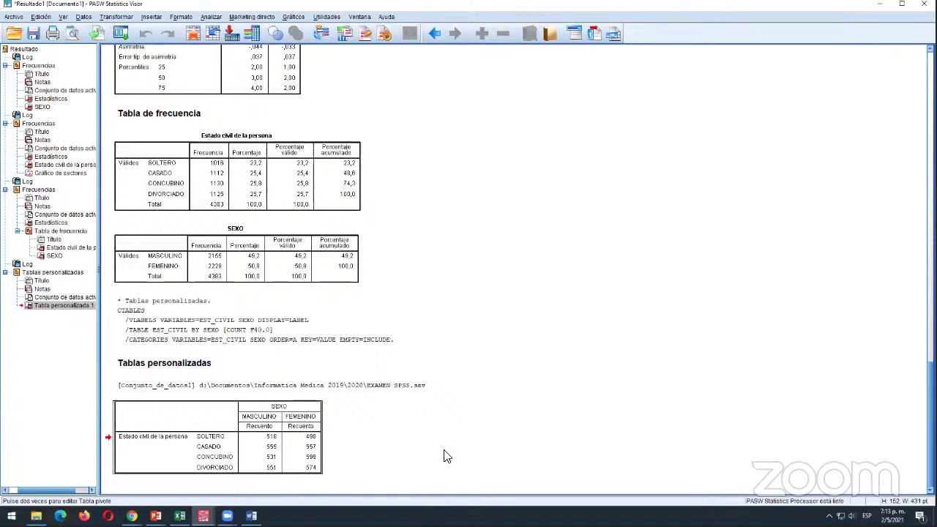
click(265, 179)
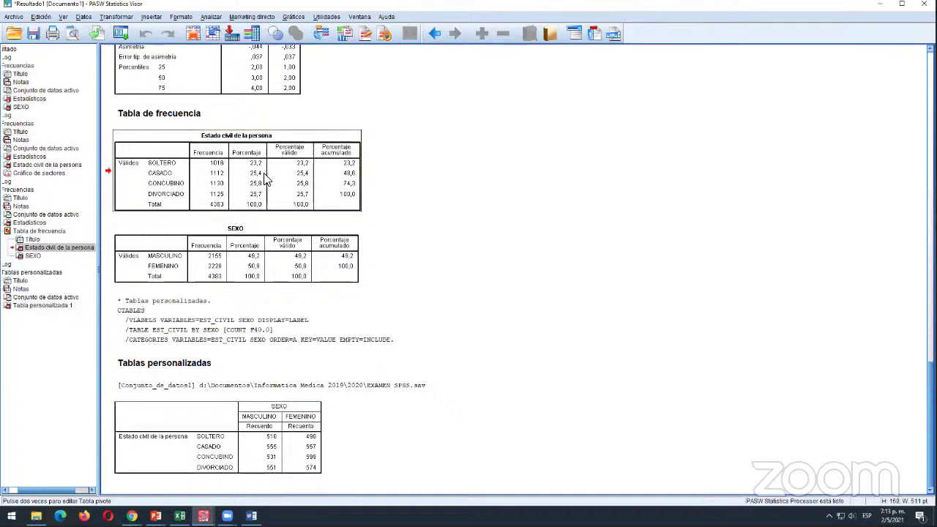
click(258, 244)
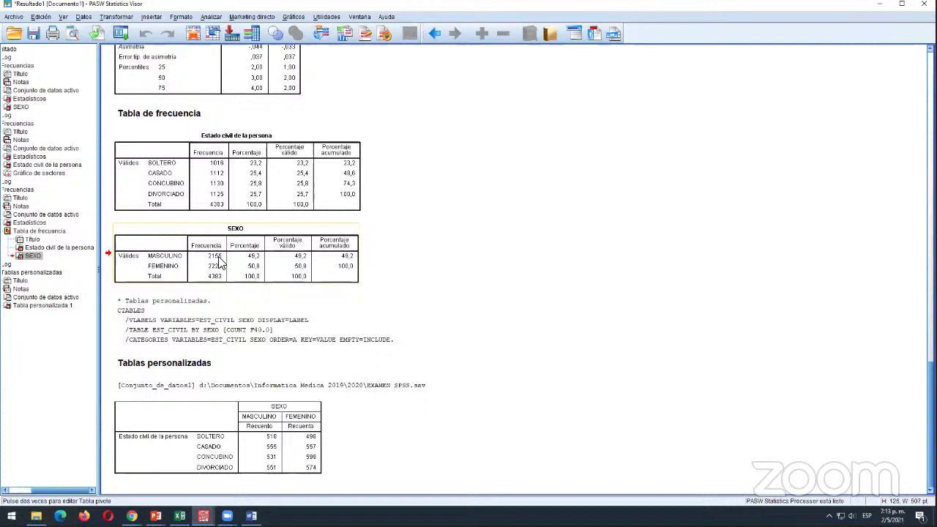
click(296, 433)
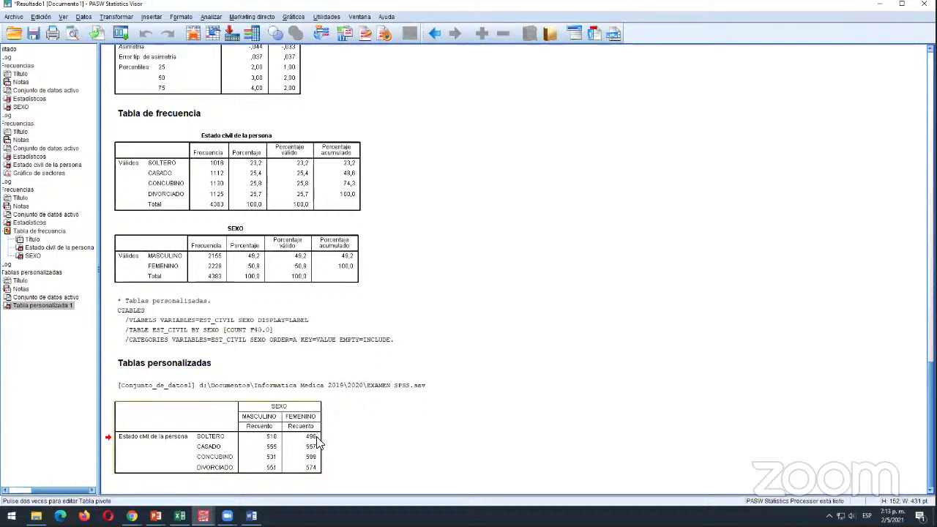
click(221, 457)
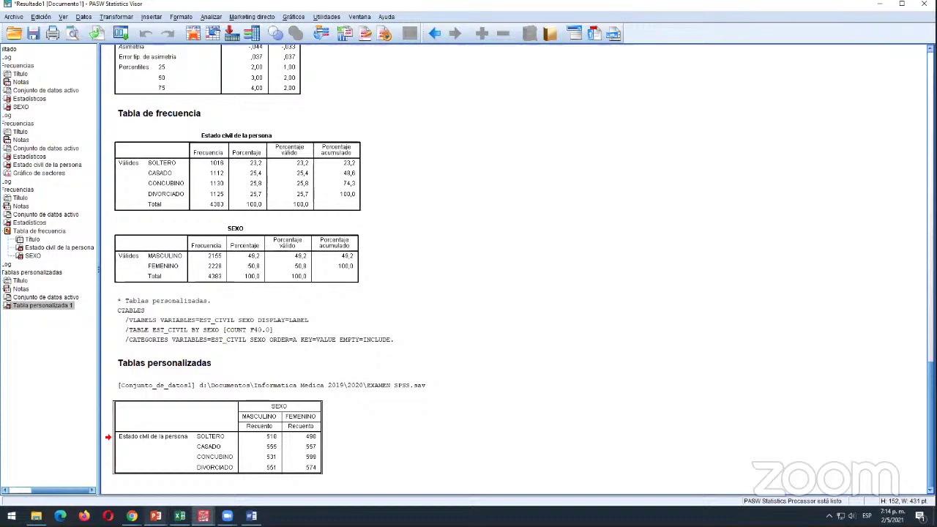
- Switch to the presentation to check the SPSS topic list, and return to the SPSS output
click(191, 489)
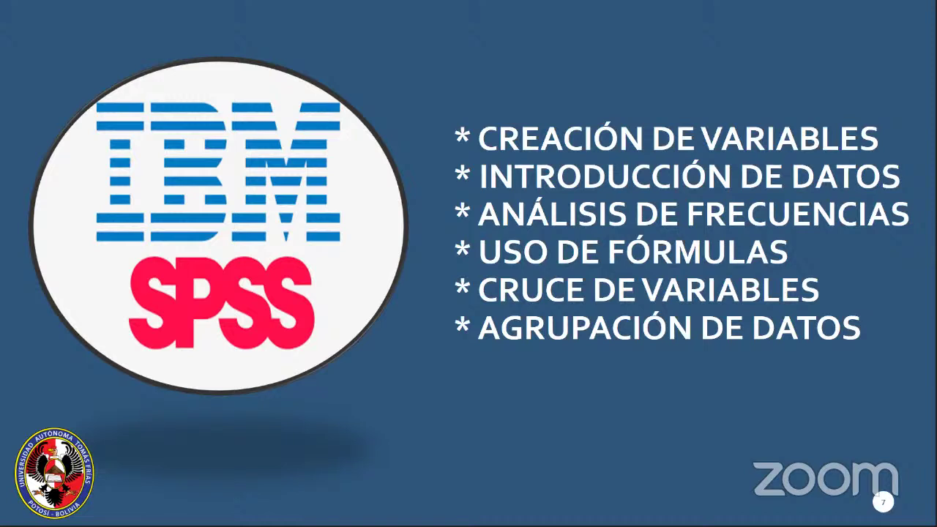
key(alt+Tab)
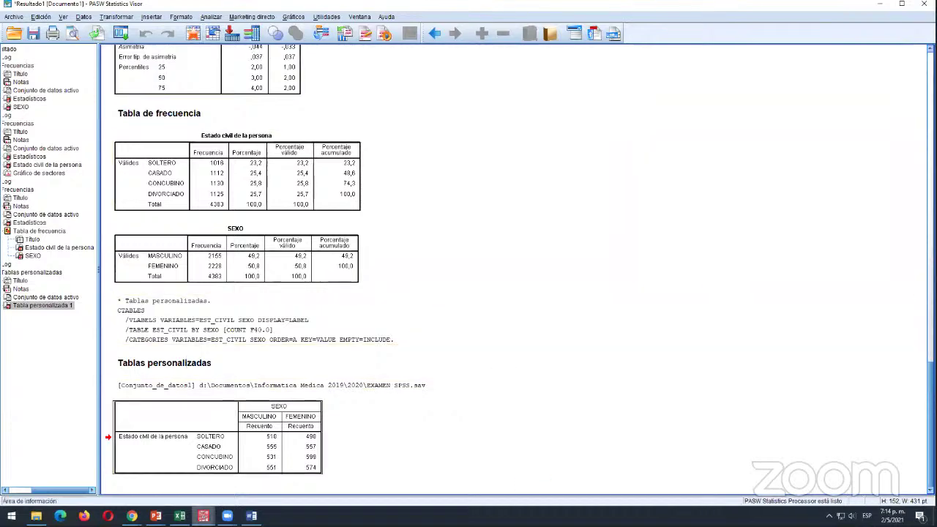
- Switch to the EXAMEN SPSS.sav data and review the EDAD, SEXO and EST_CIVIL columns
mouse_move(203, 516)
click(178, 476)
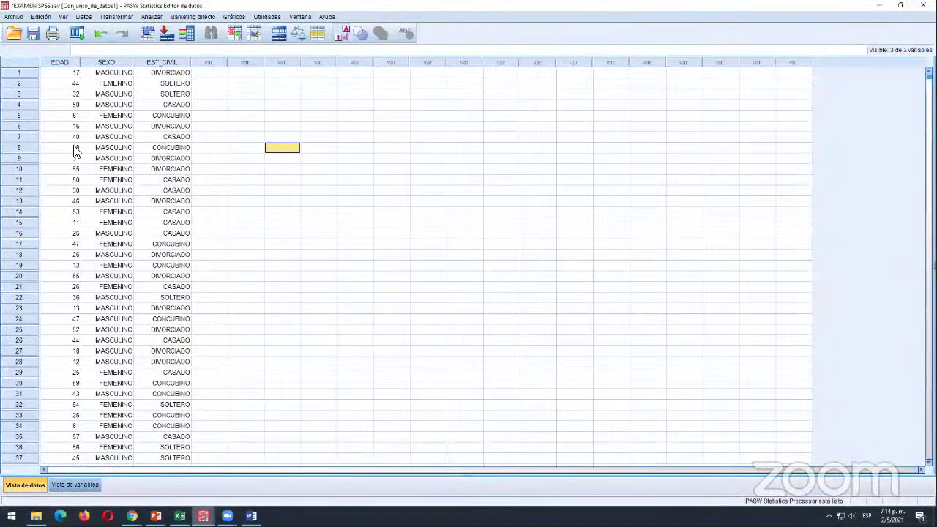
click(63, 63)
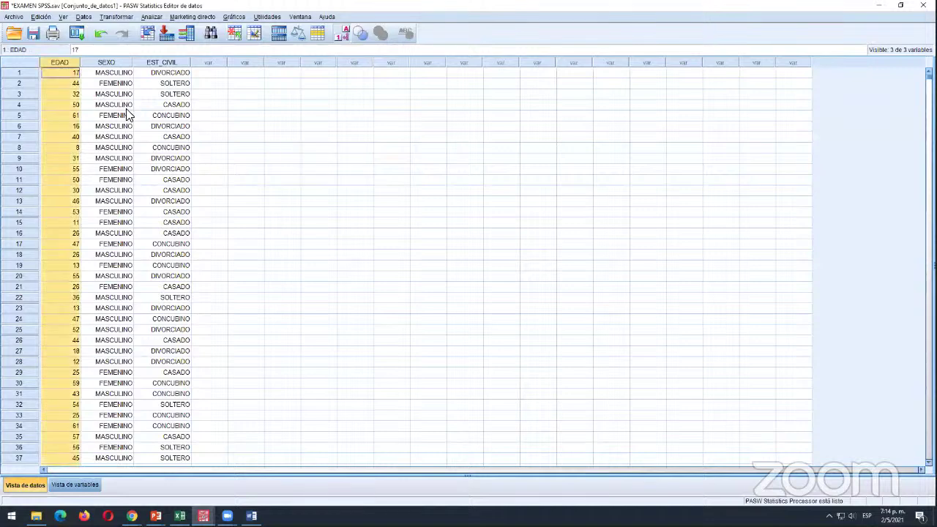
click(117, 61)
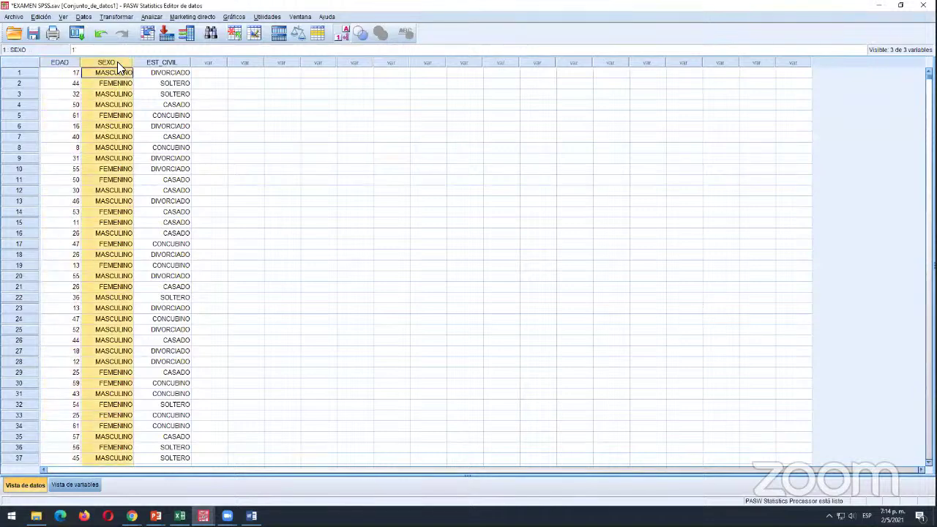
click(155, 63)
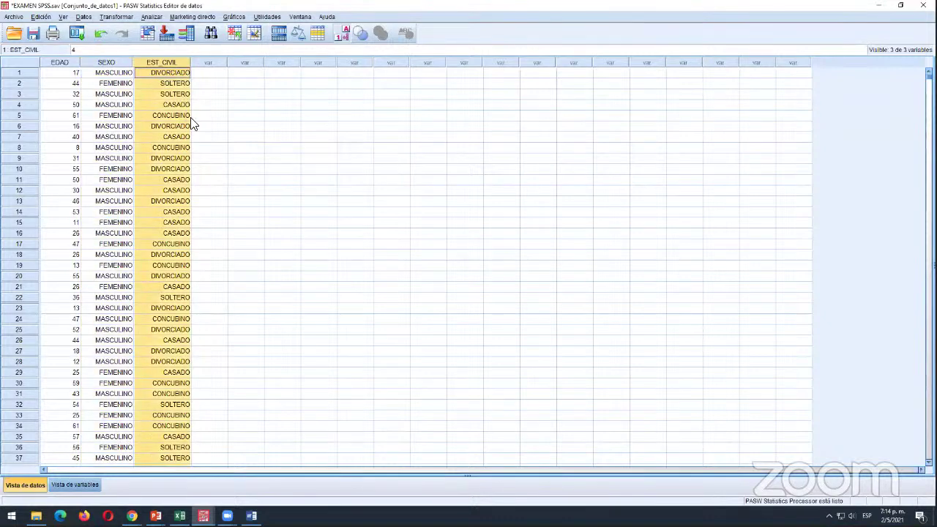
click(60, 63)
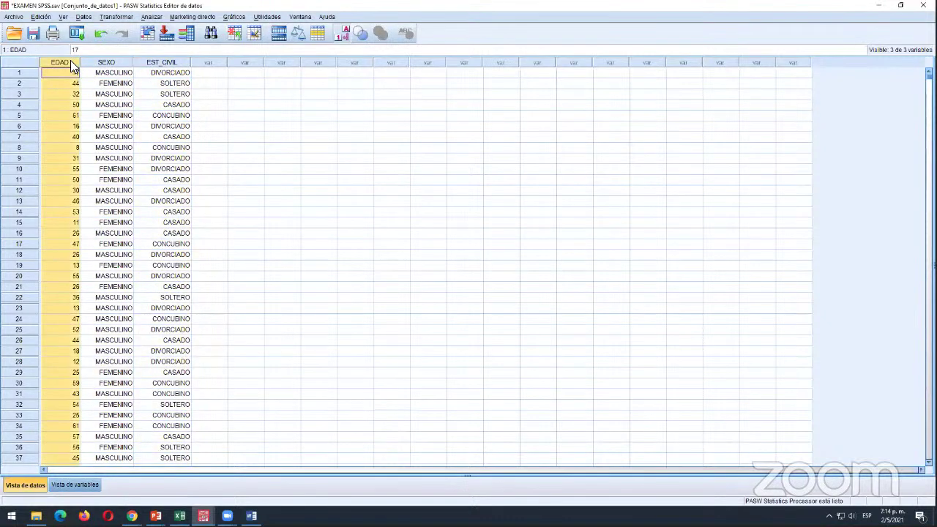
click(110, 137)
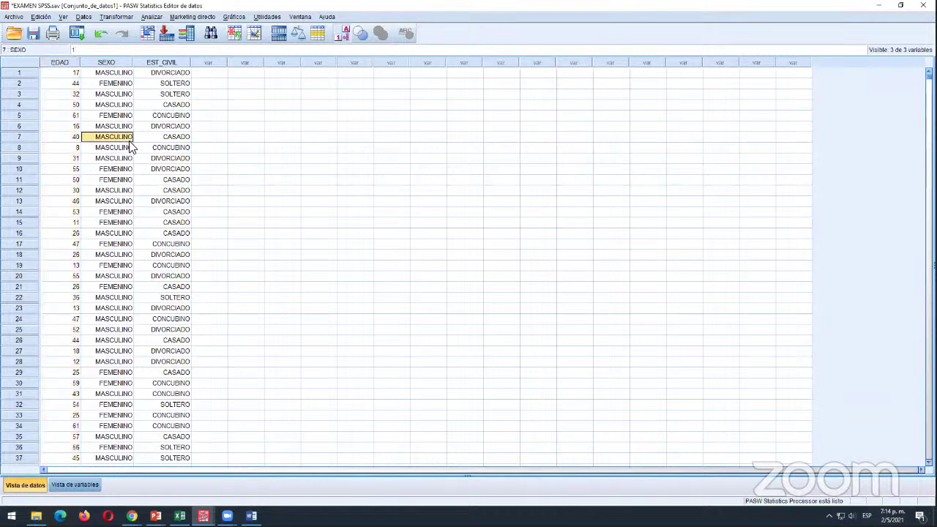
- Set up a Frequencies analysis with EDAD as the only variable, taking Estado civil de la persona and SEXO out
click(151, 16)
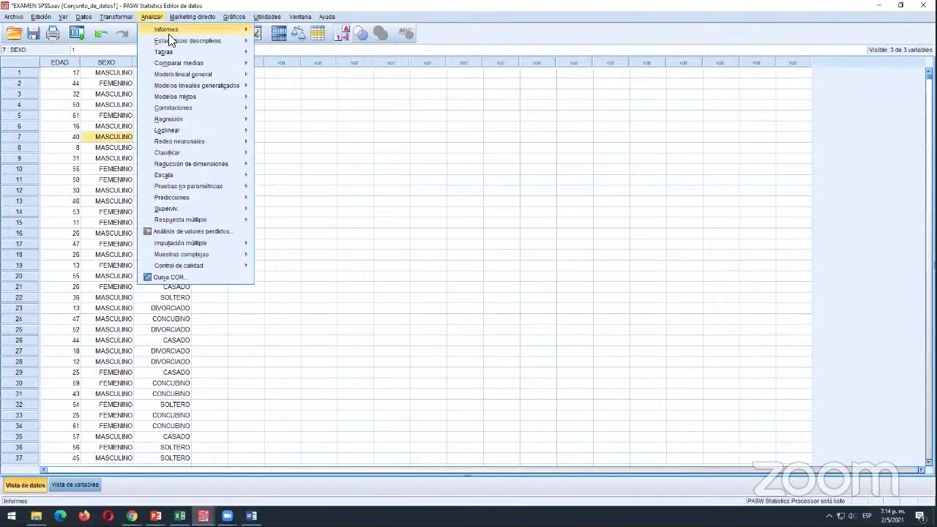
click(154, 17)
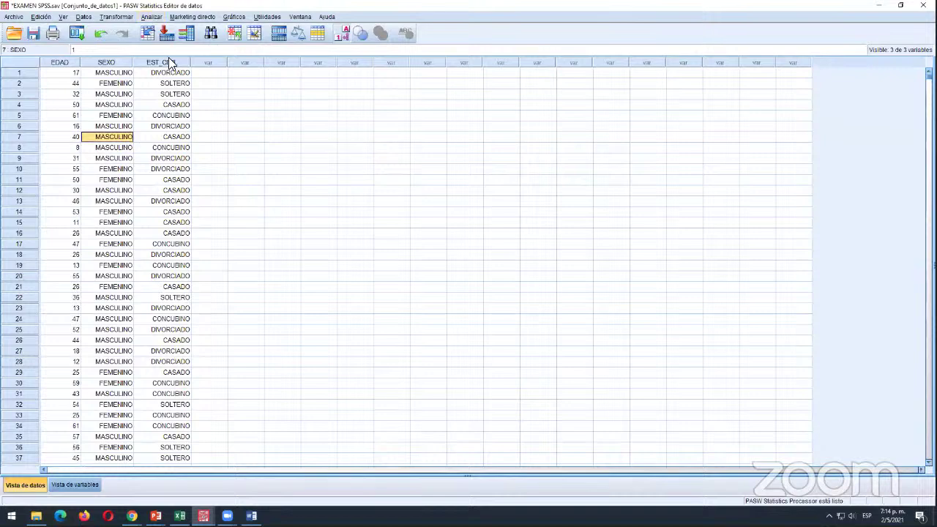
click(213, 93)
click(152, 16)
mouse_move(186, 42)
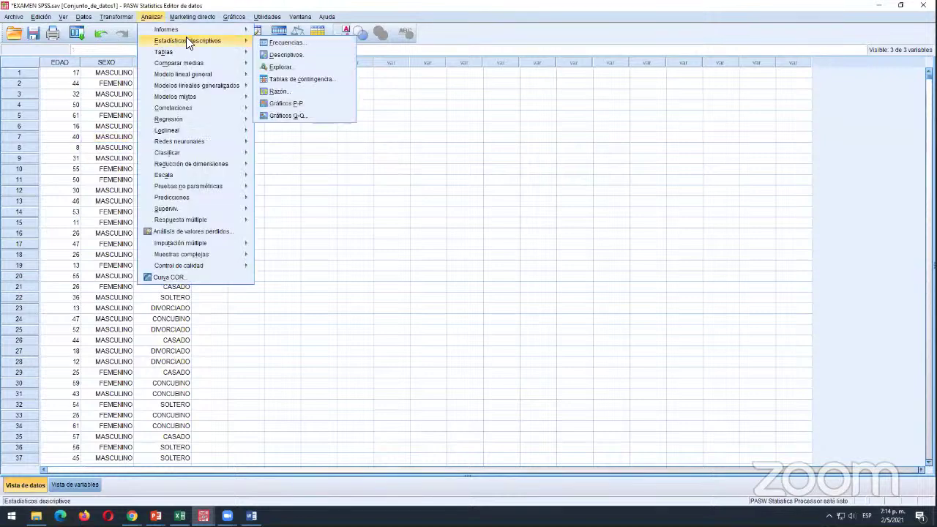
click(278, 43)
click(464, 216)
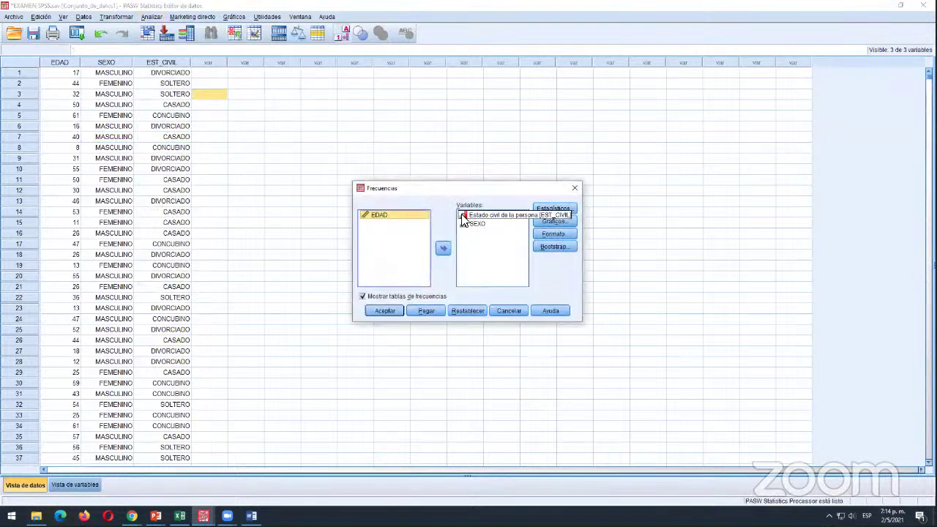
click(443, 248)
click(468, 216)
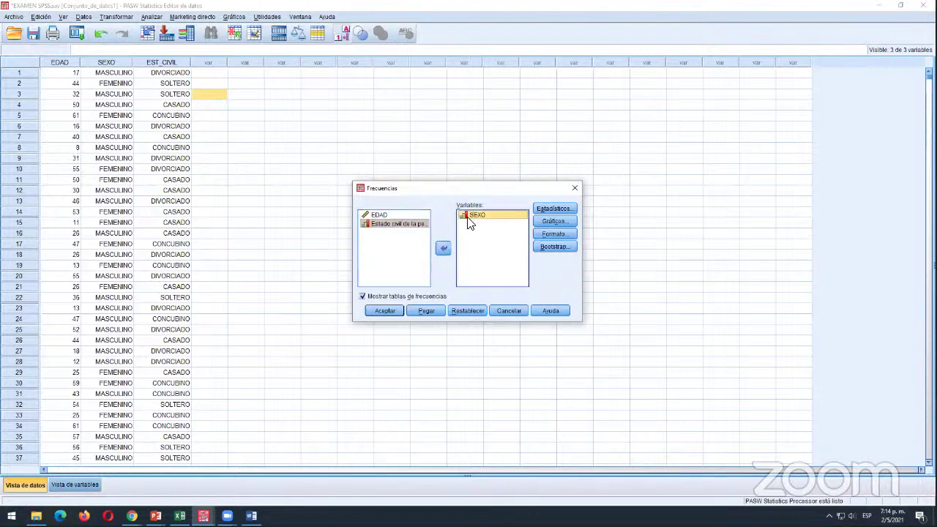
click(444, 248)
click(378, 215)
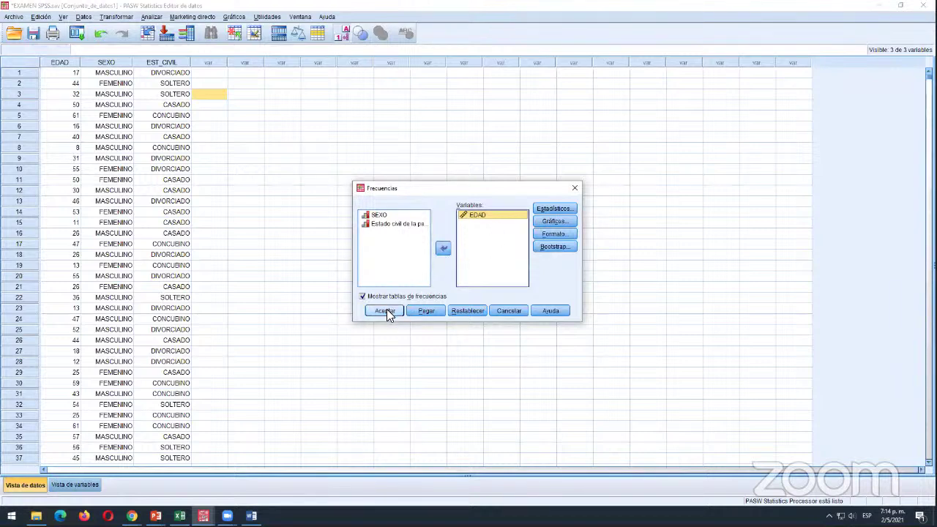
- Choose a pie chart for the EDAD frequencies and run the analysis
click(543, 221)
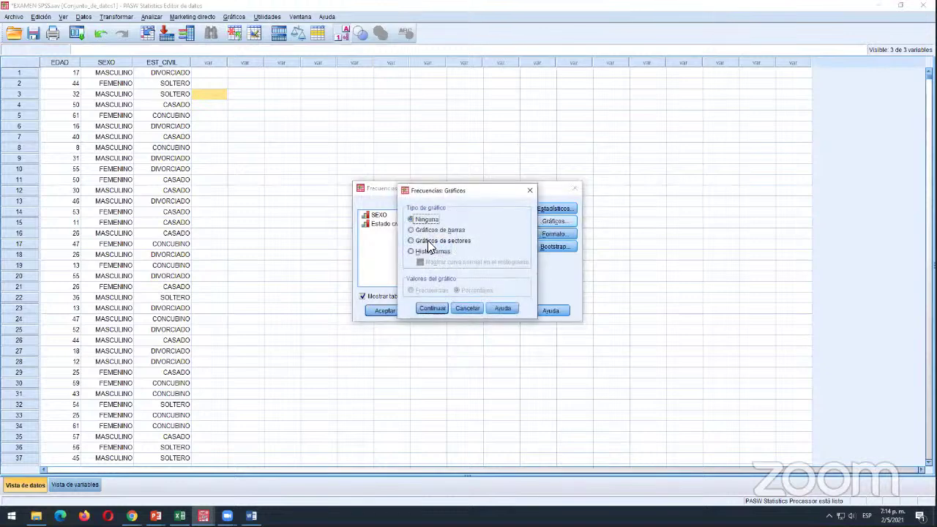
click(427, 240)
click(431, 308)
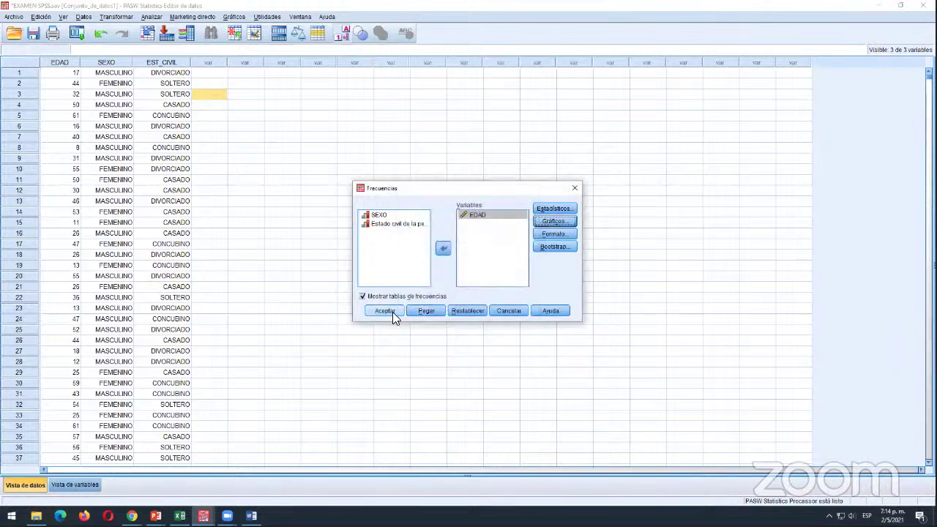
click(383, 310)
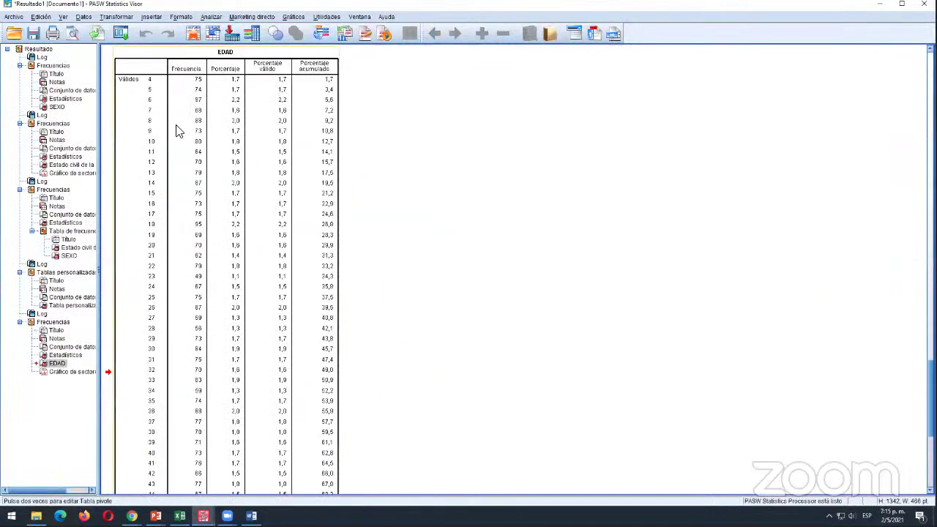
- Show percentage data labels on the slices of the EDAD pie chart and close the chart editor
scroll(196, 195, down, 8)
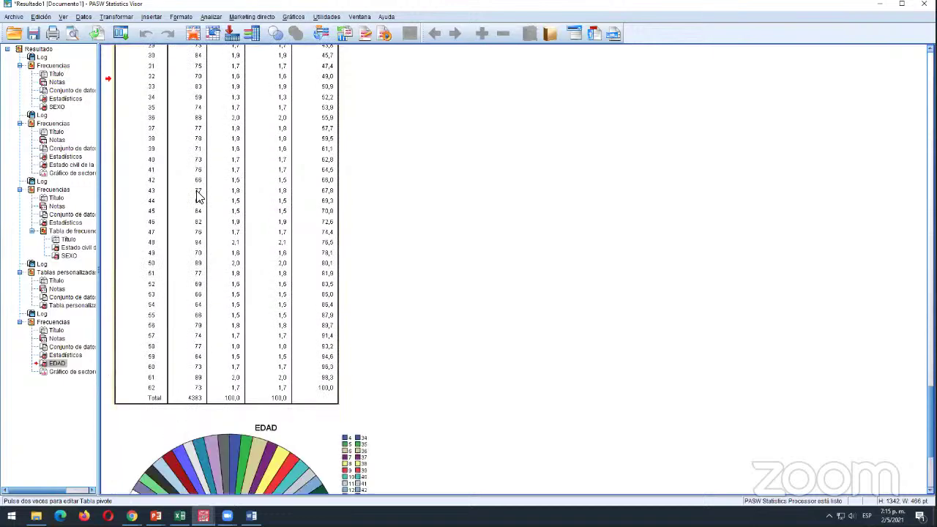
scroll(188, 358, up, 4)
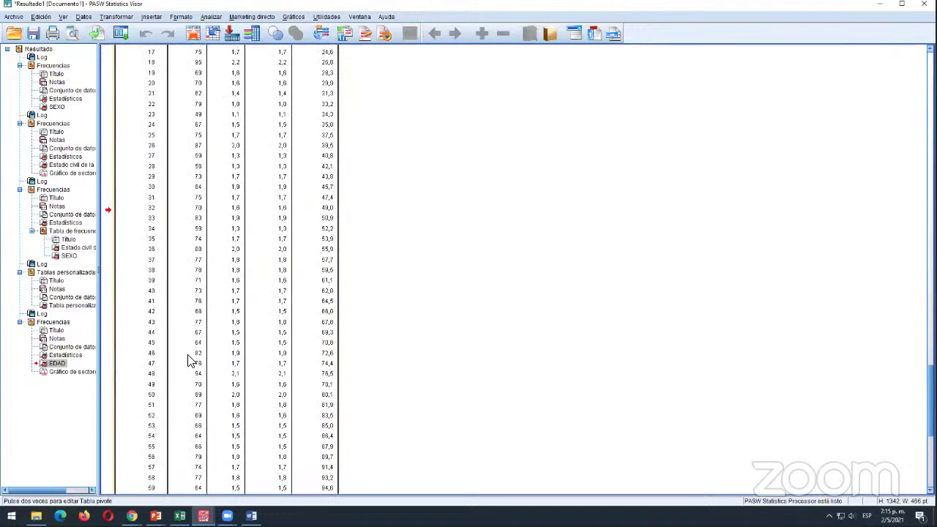
scroll(190, 358, up, 8)
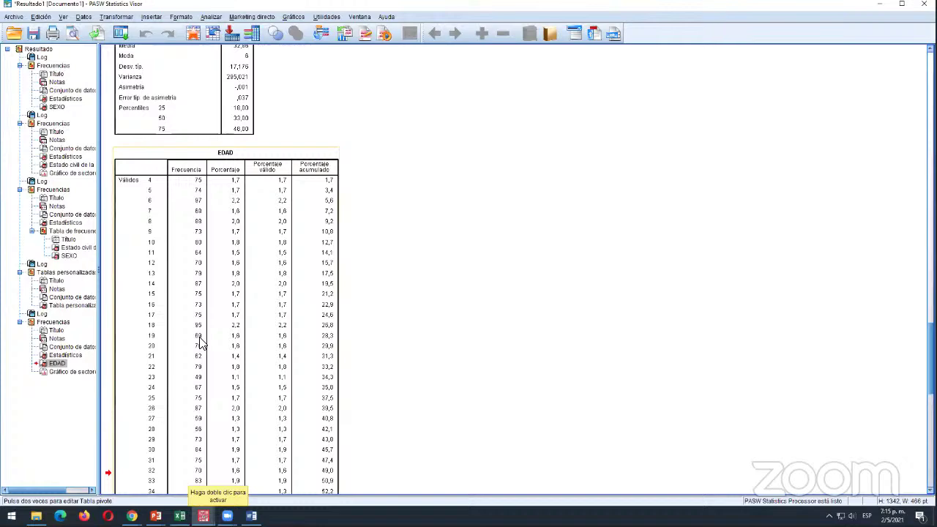
scroll(200, 344, down, 12)
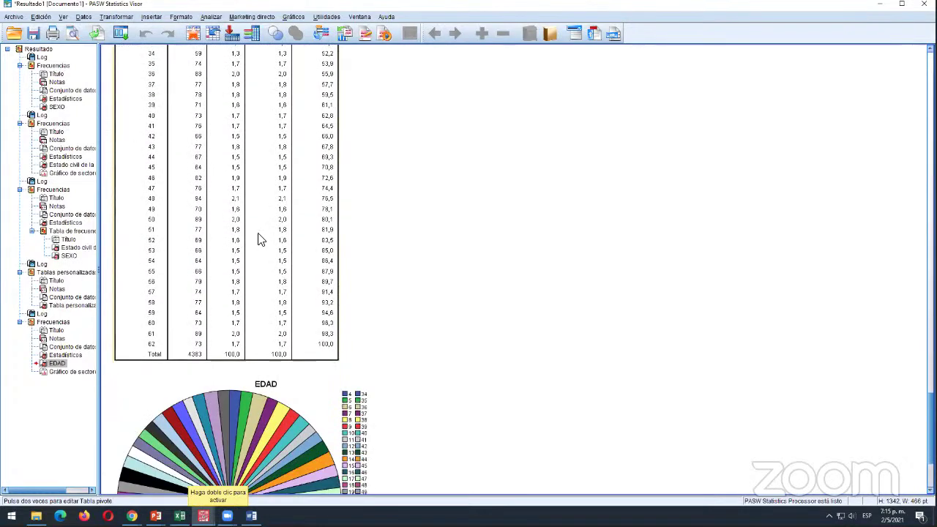
scroll(260, 239, down, 4)
click(258, 325)
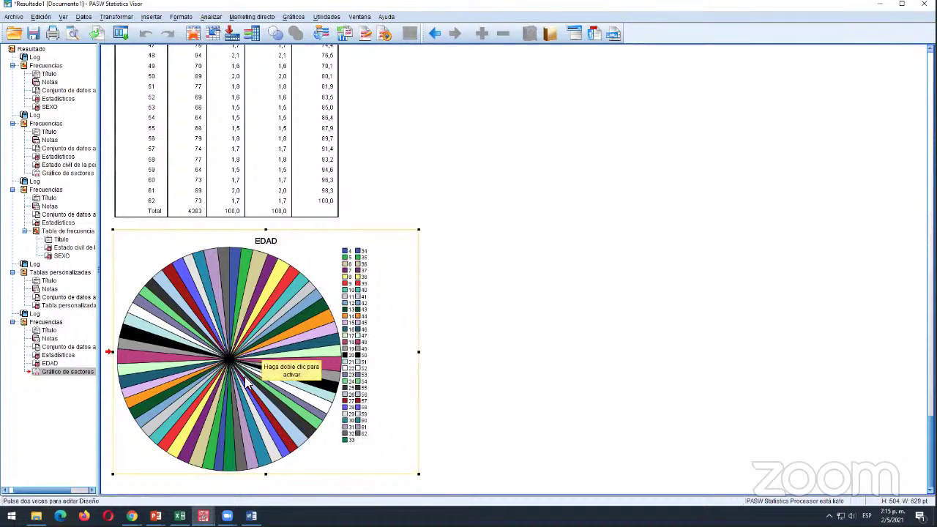
double_click(265, 333)
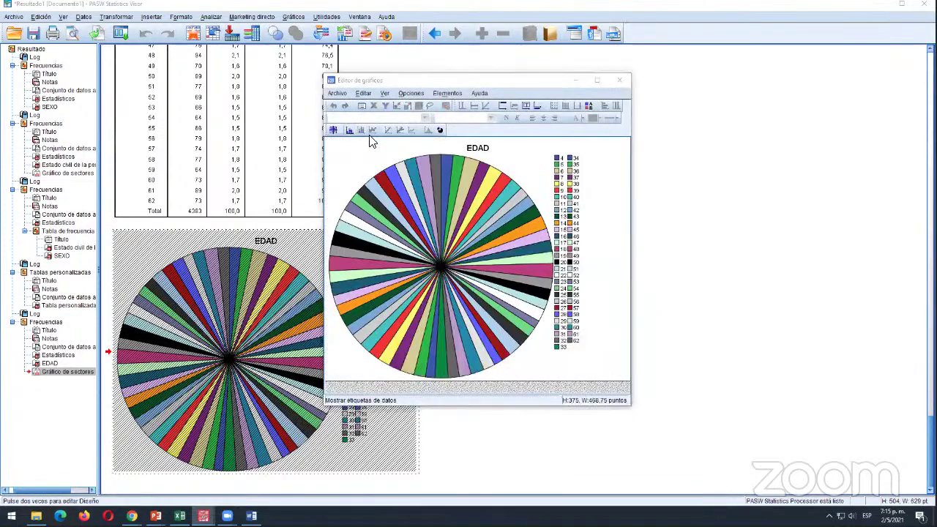
click(372, 131)
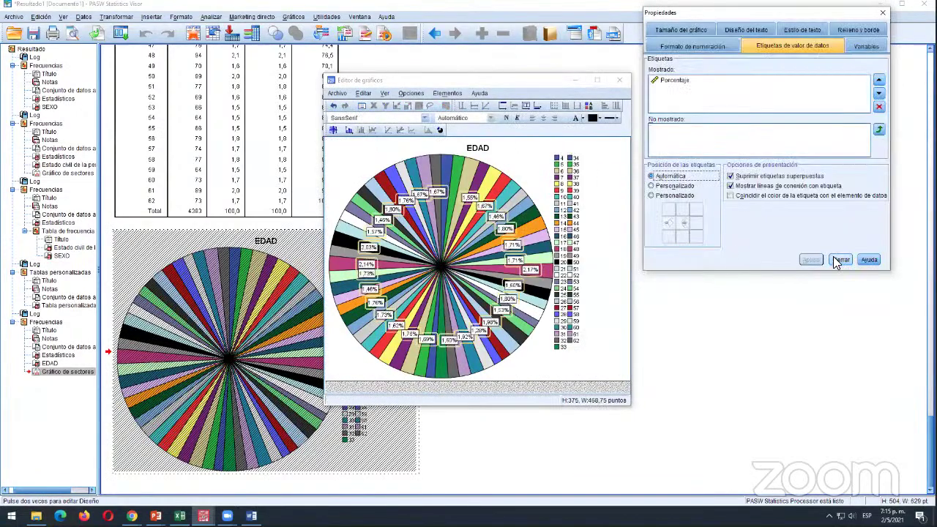
click(838, 259)
click(612, 80)
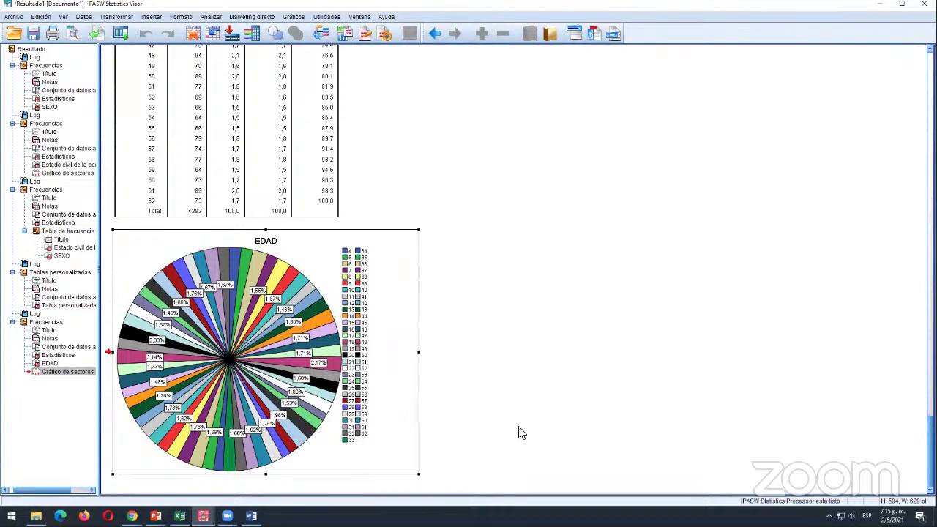
- Compare the EDAD frequency table, age by age, with the labelled EDAD pie chart
click(266, 177)
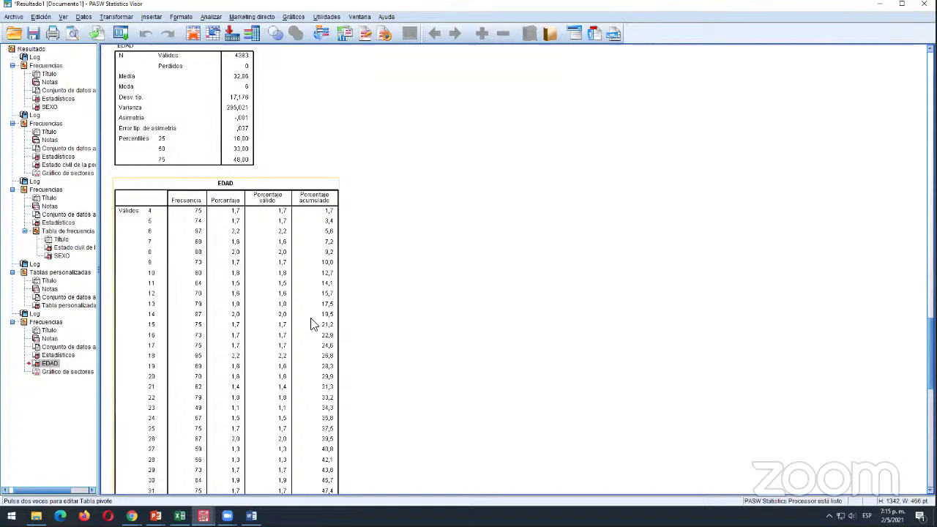
scroll(206, 278, down, 8)
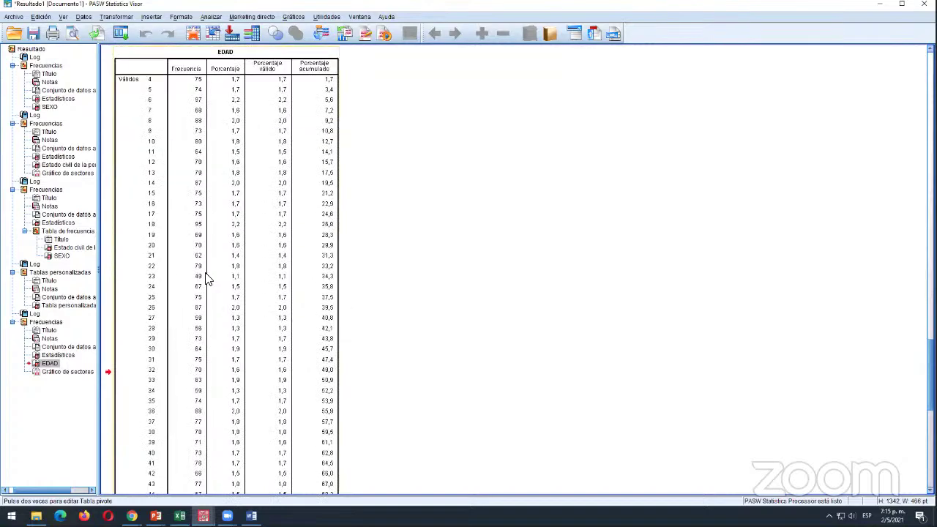
scroll(206, 278, down, 5)
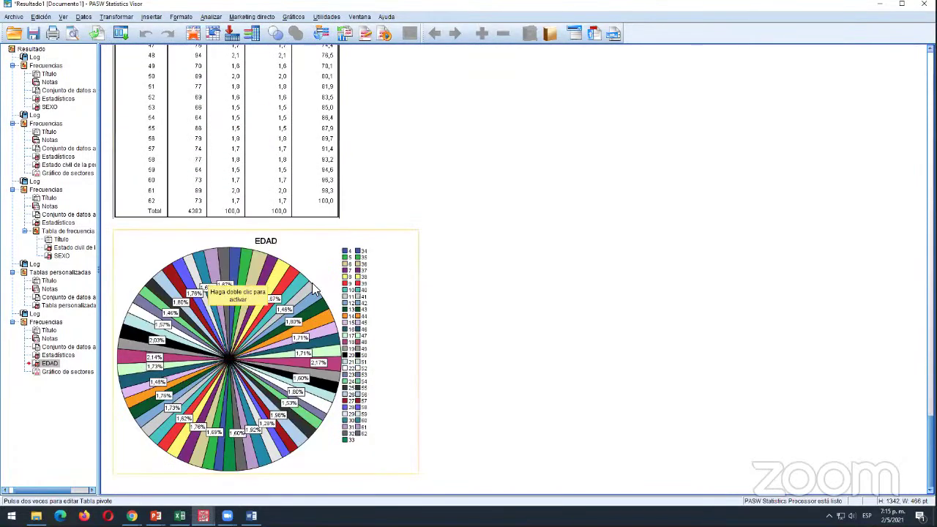
click(264, 258)
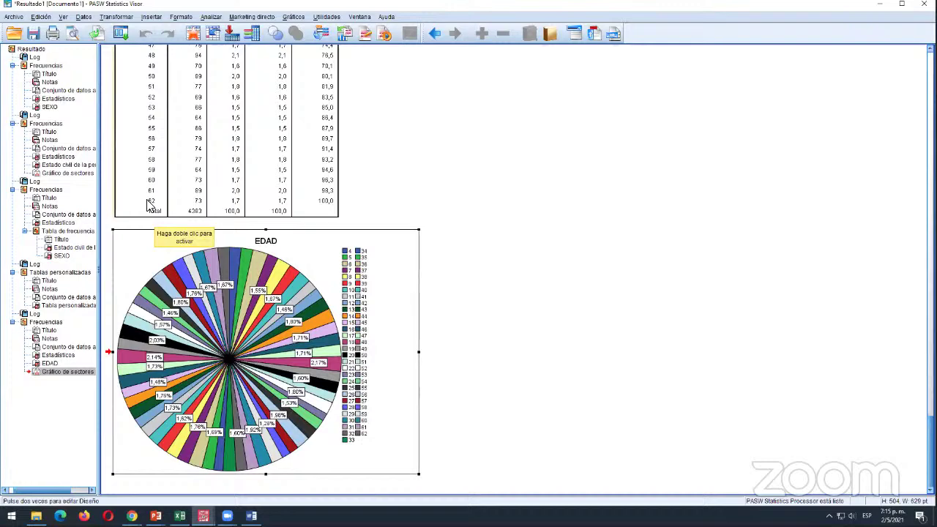
scroll(150, 209, up, 15)
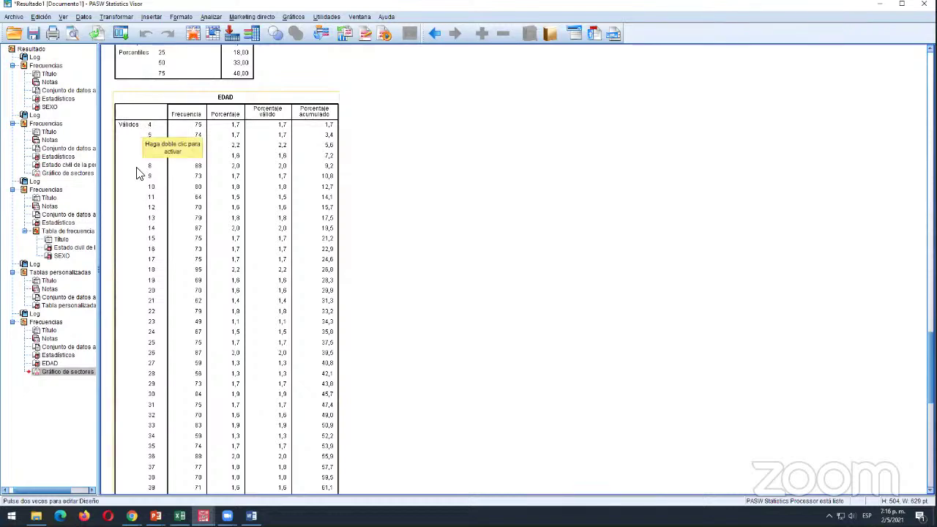
- Return to the EXAMEN SPSS.sav data and examine the individual ages in the first rows of the EDAD column
mouse_move(203, 516)
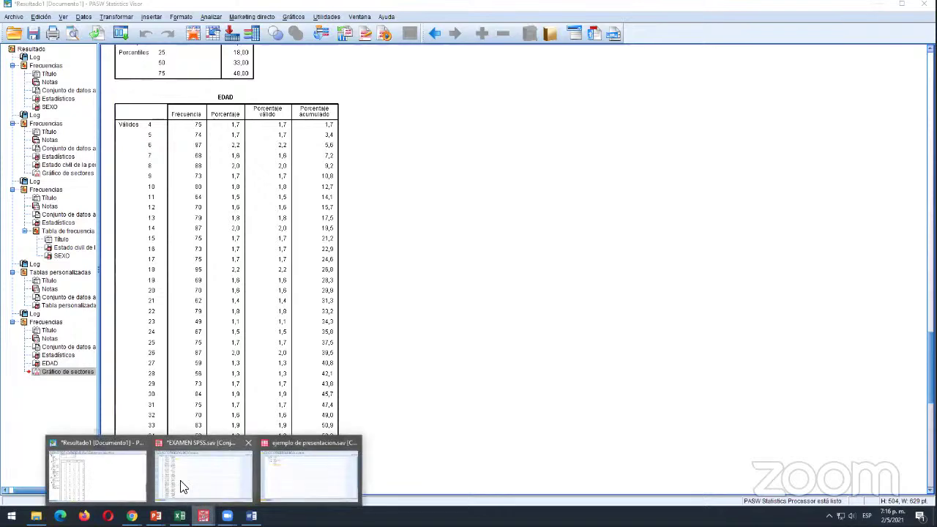
click(204, 474)
click(62, 63)
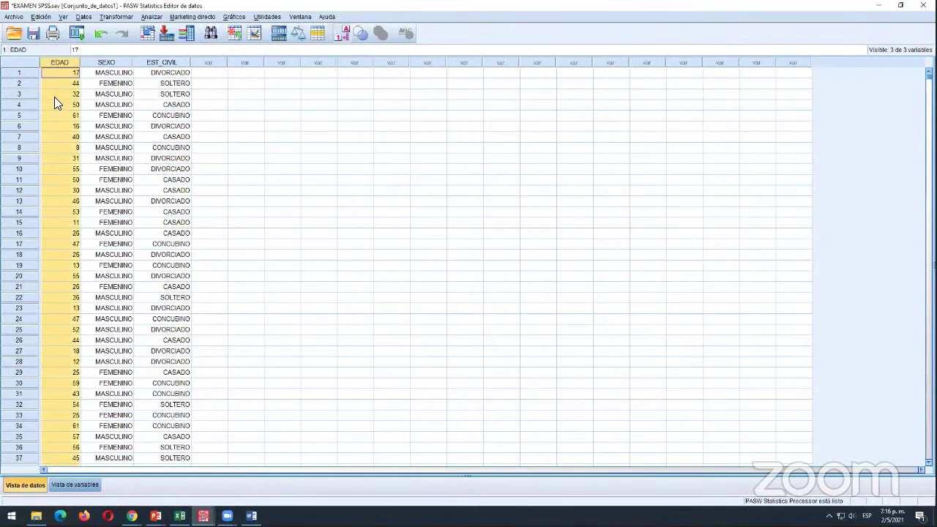
click(60, 76)
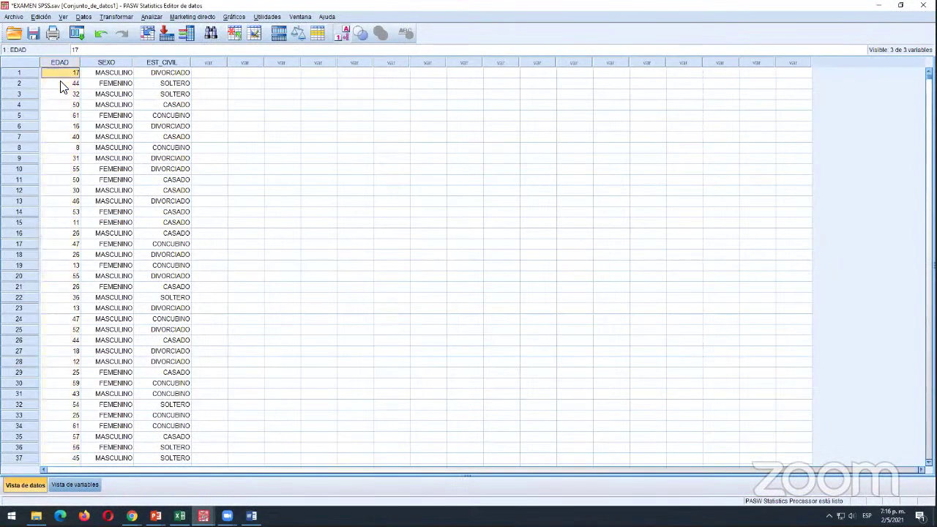
click(63, 84)
click(64, 94)
click(65, 106)
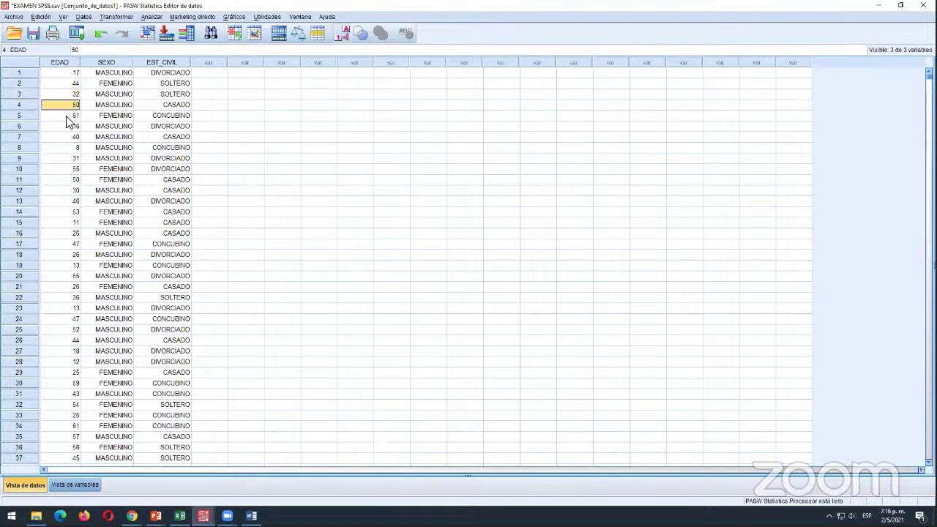
click(67, 116)
click(68, 127)
click(68, 137)
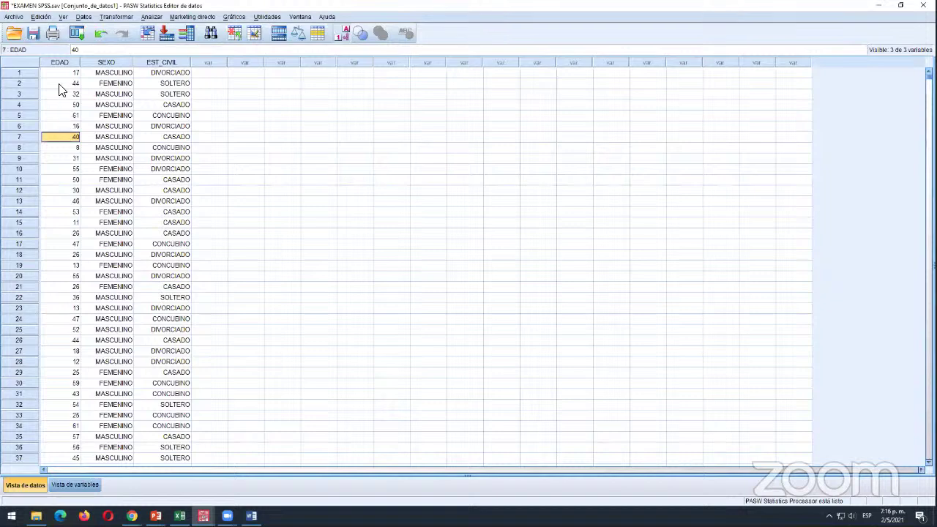
drag(58, 75, 66, 271)
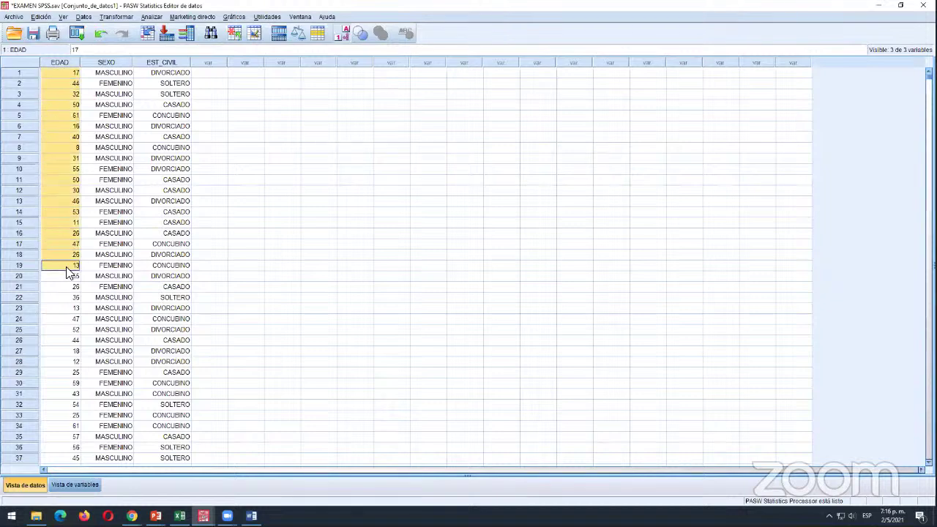
click(59, 158)
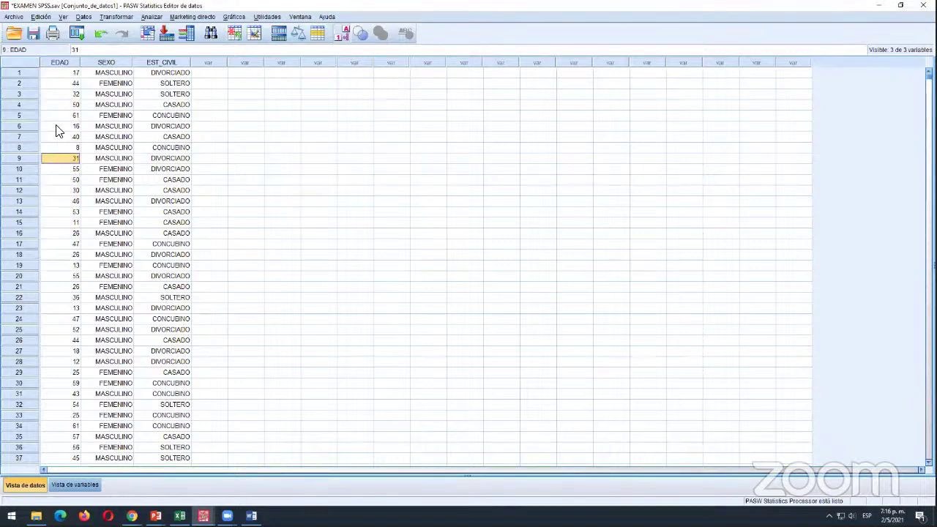
- Switch to the Excel workbook Piramide y Canales endemicos1 and show the GRUPOS ETAREOS list on sheet Hoja1
click(57, 126)
click(61, 107)
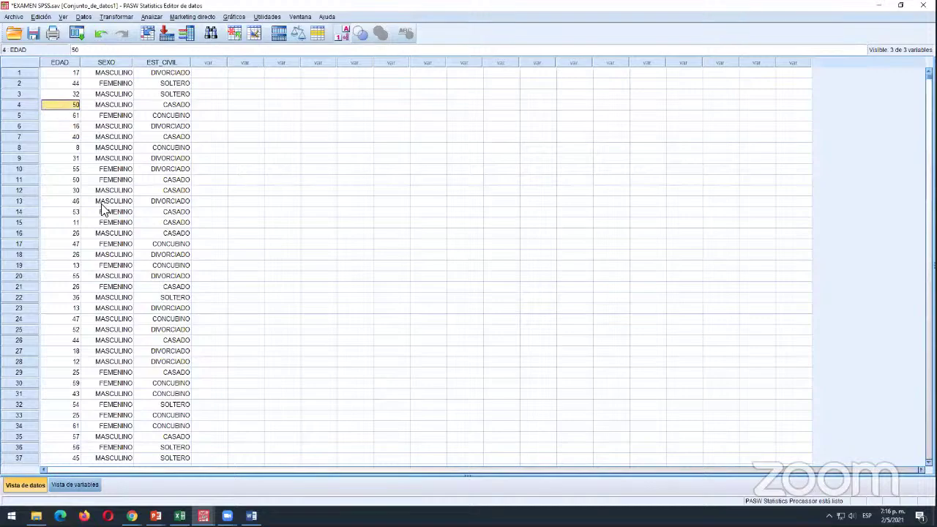
click(179, 516)
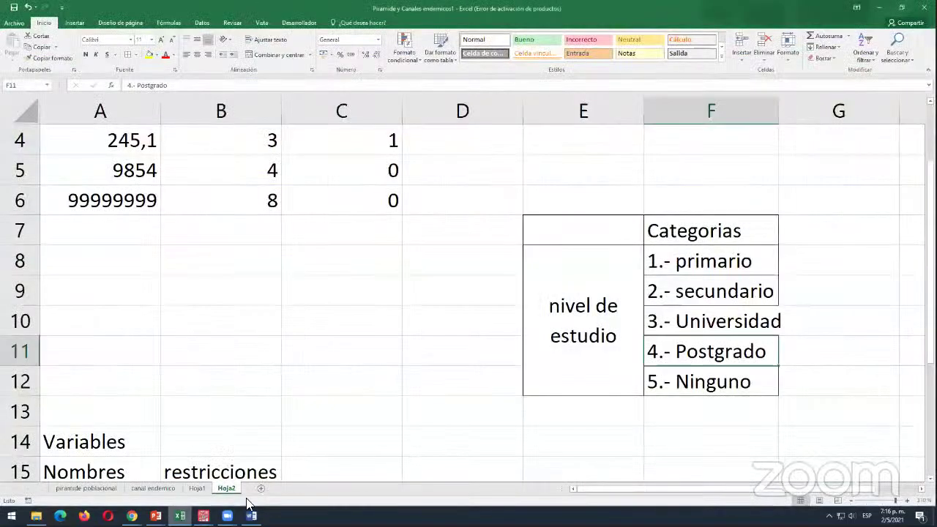
click(198, 486)
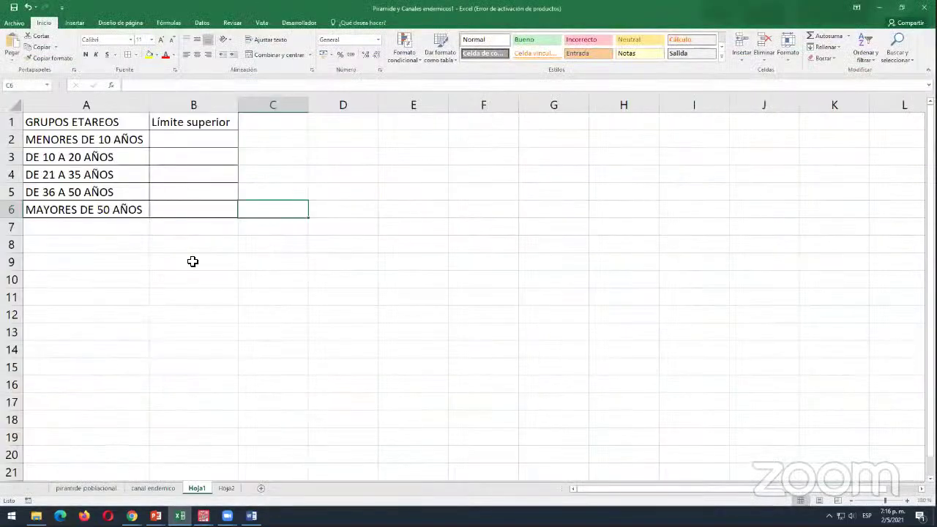
click(92, 123)
drag(93, 138, 85, 215)
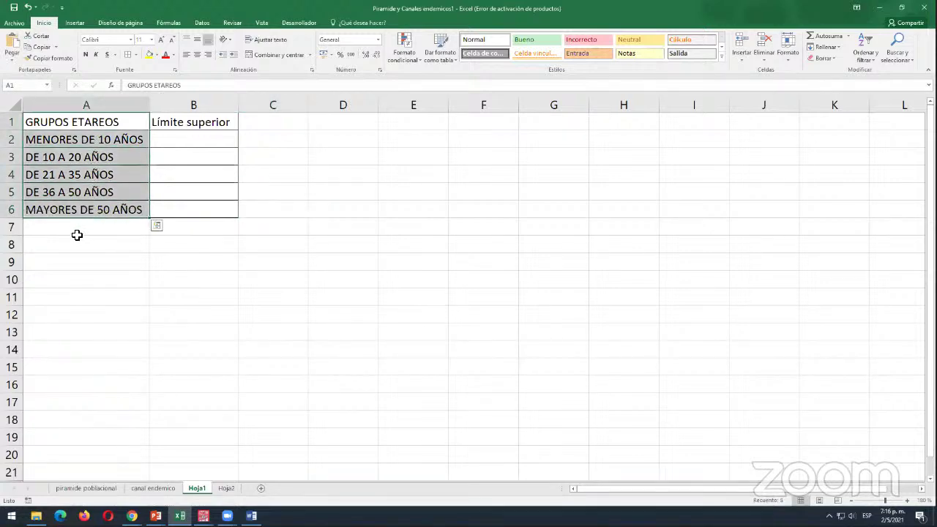
key(Down)
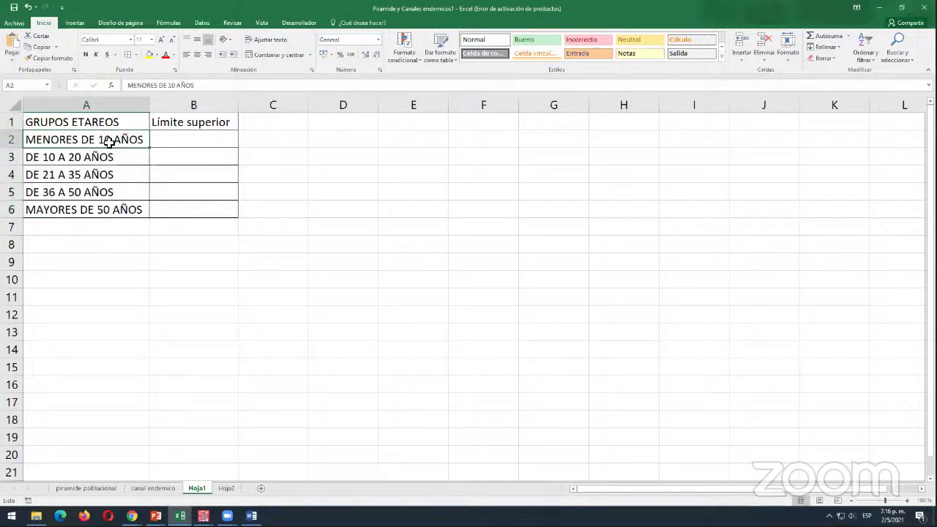
- Examine the age groups in column A one by one, from MENORES DE 10 AÑOS to MAYORES DE 50 AÑOS
click(64, 157)
click(91, 175)
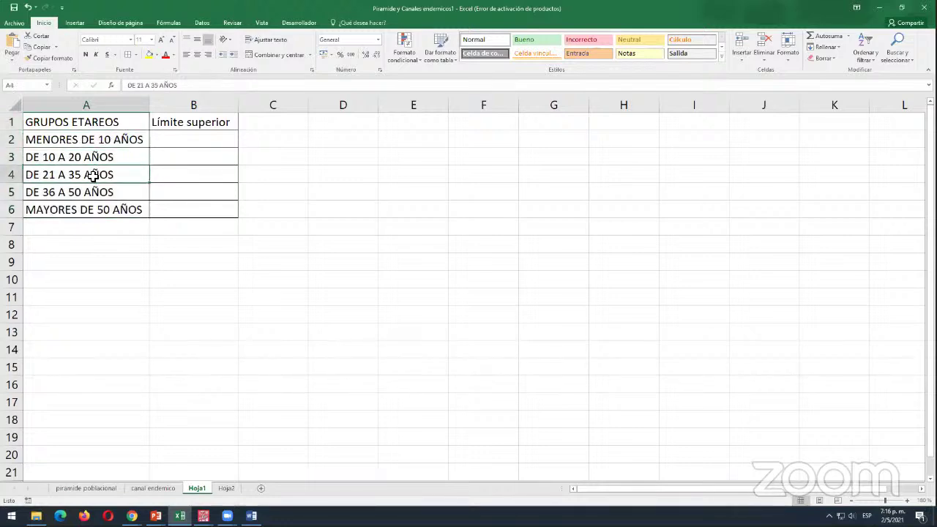
click(53, 194)
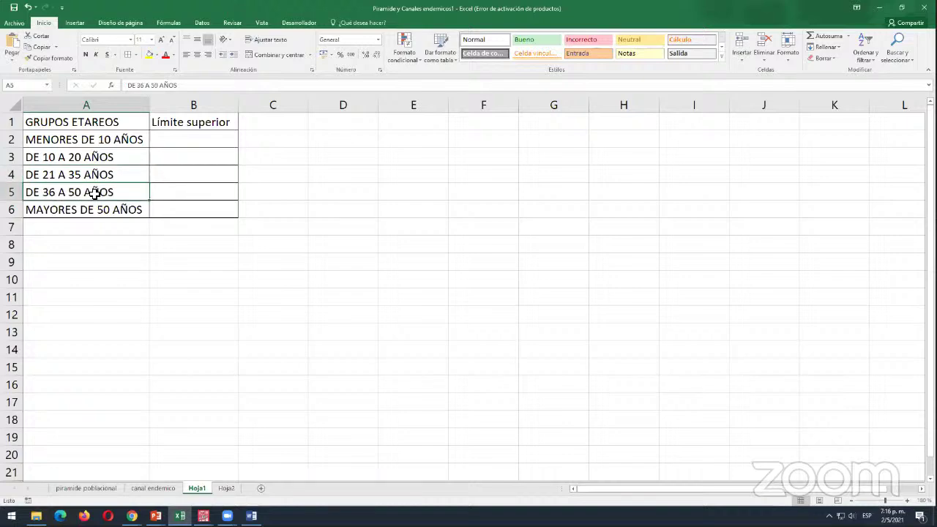
click(128, 209)
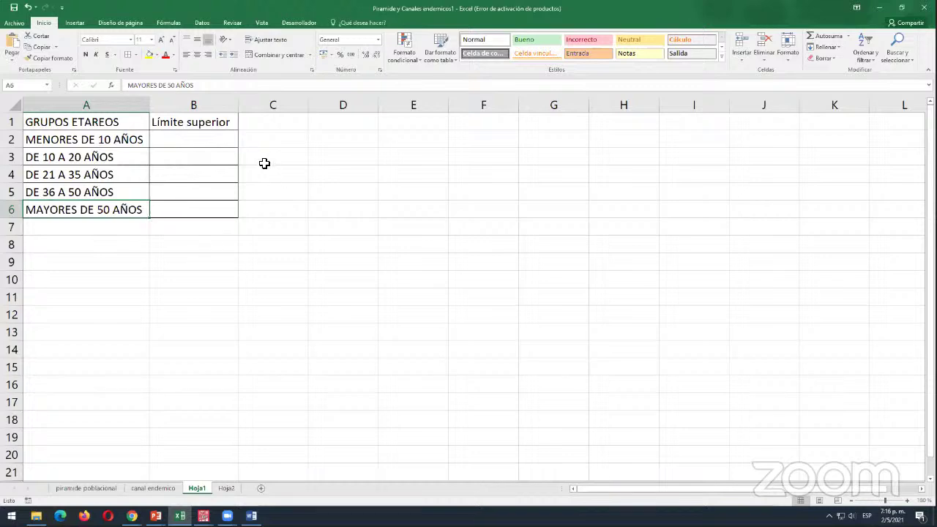
click(111, 136)
click(110, 158)
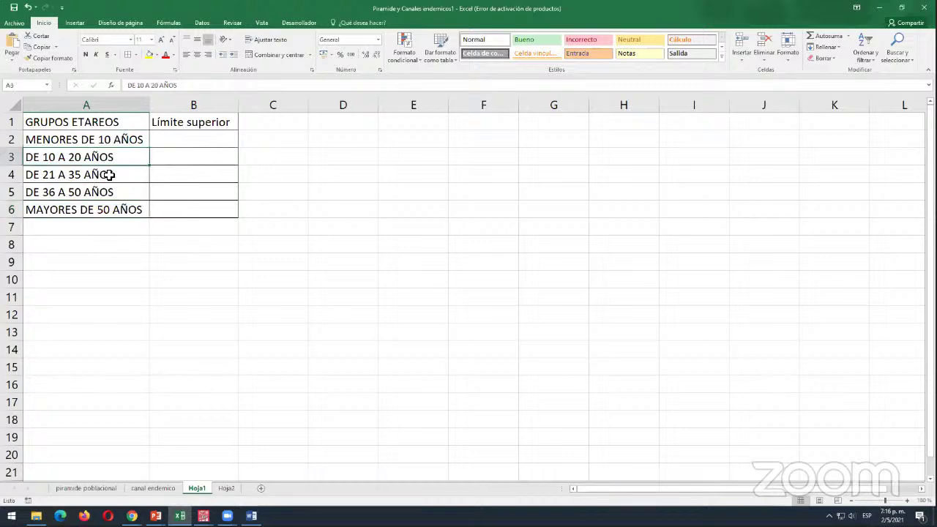
click(110, 176)
click(110, 192)
click(110, 209)
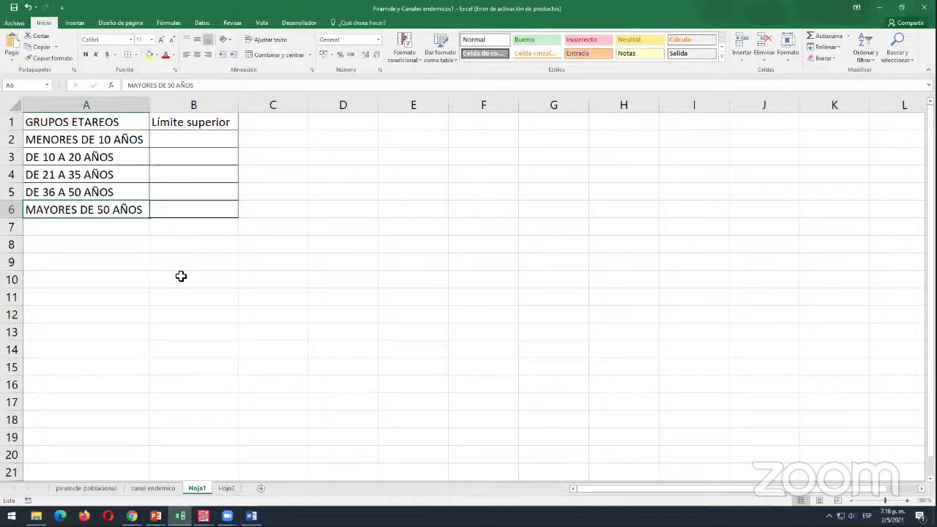
click(126, 142)
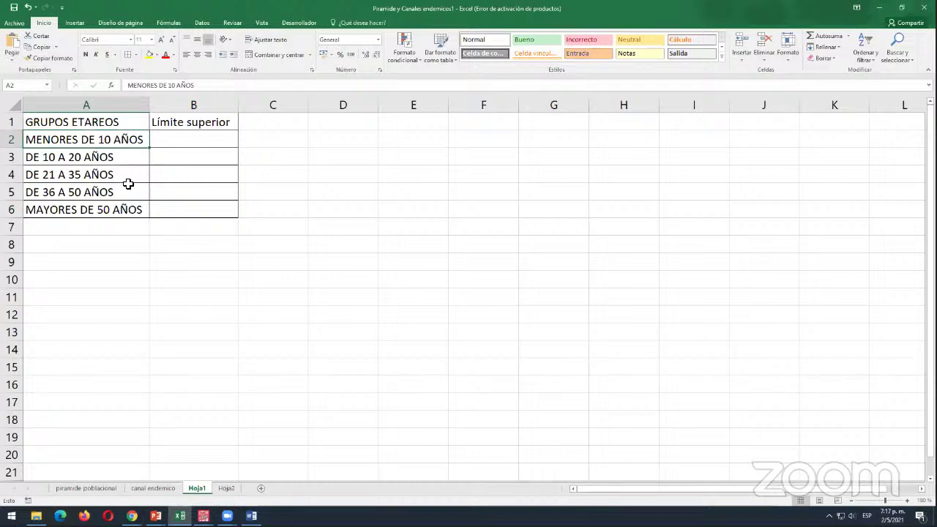
click(96, 175)
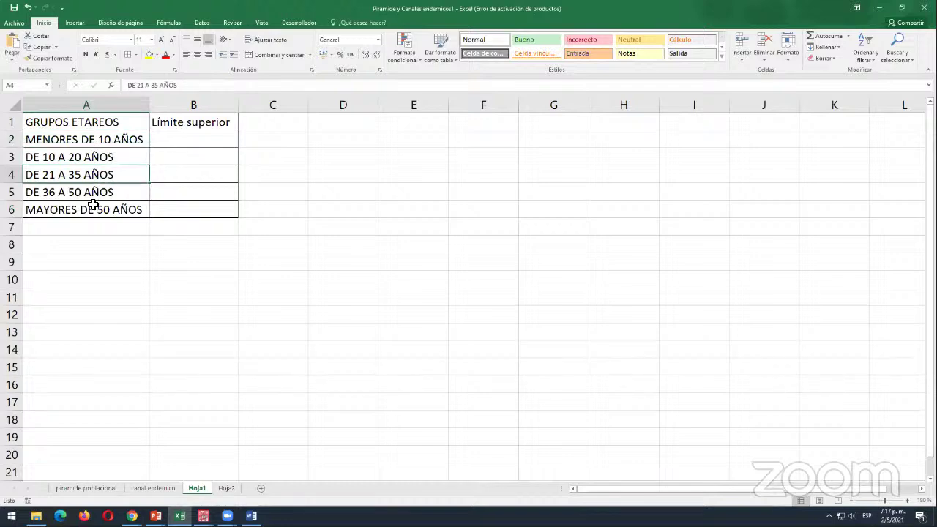
click(81, 212)
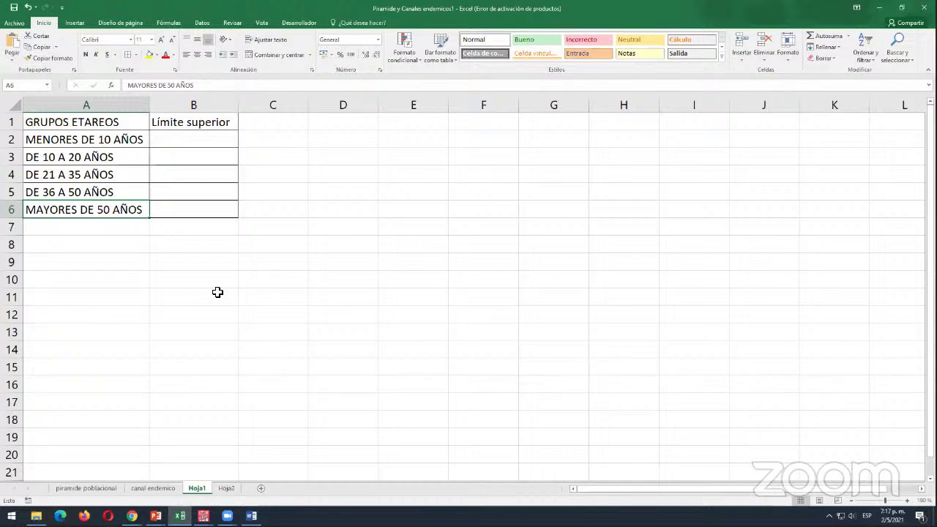
click(119, 141)
drag(119, 142, 113, 211)
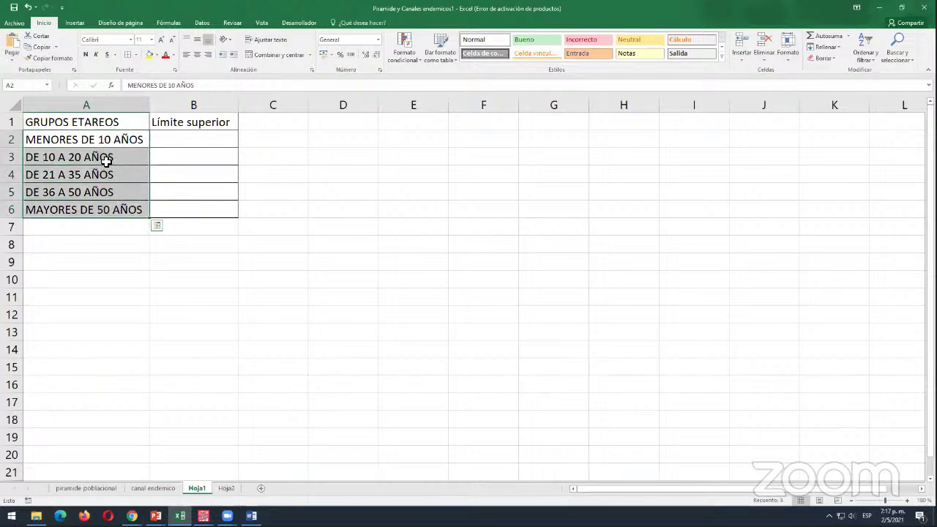
drag(119, 139, 125, 210)
- Switch to the EXAMEN SPSS.sav data and start Visual Binning (Agrupación visual) with EDAD as the variable to group
mouse_move(203, 515)
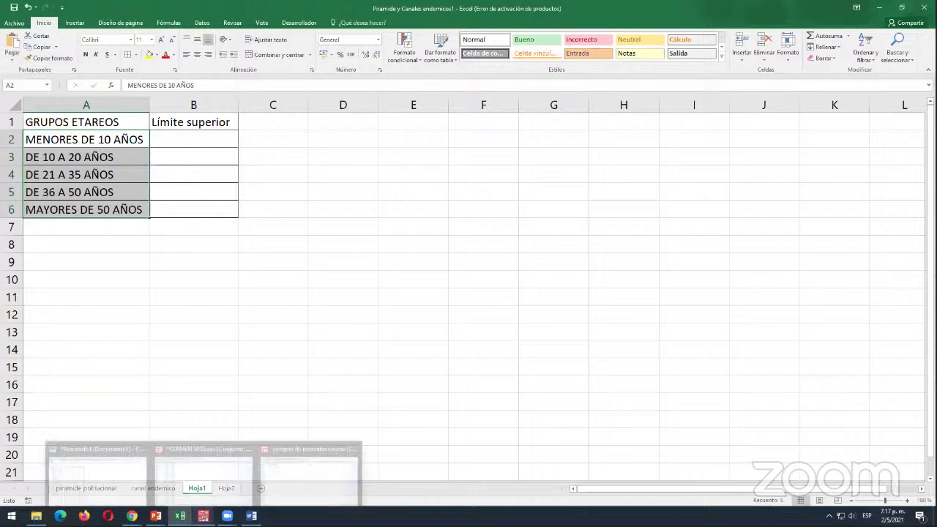
click(183, 477)
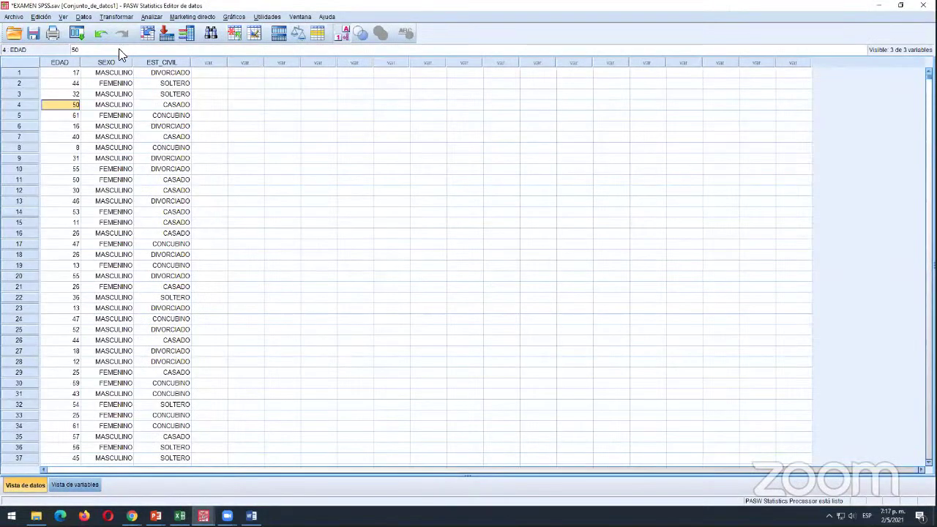
click(115, 17)
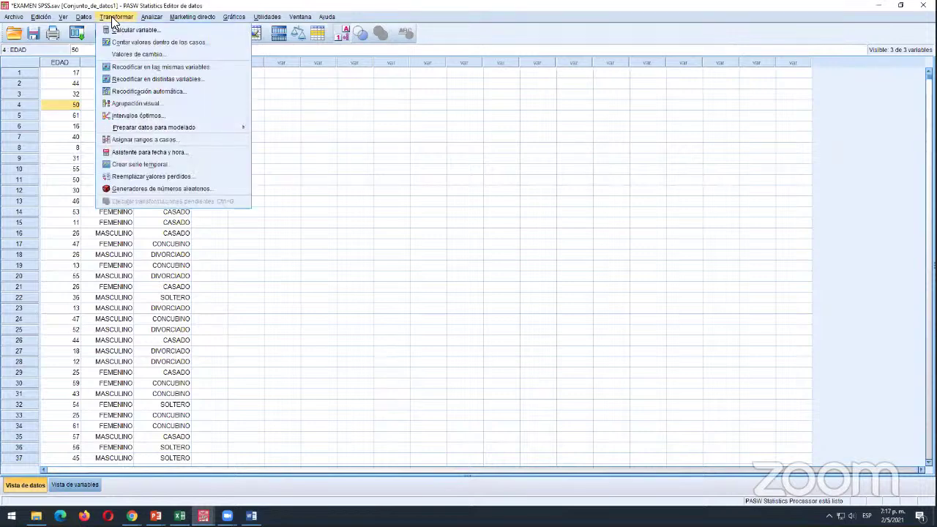
click(165, 105)
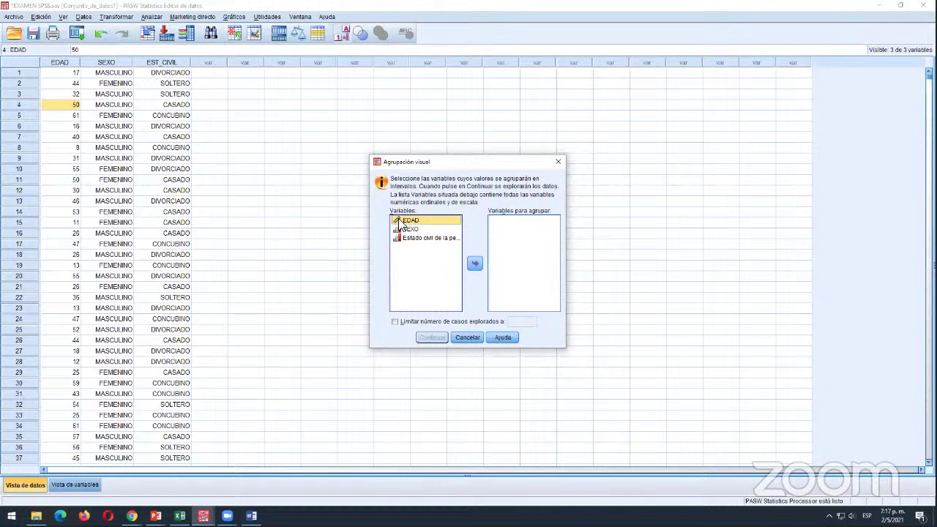
click(472, 265)
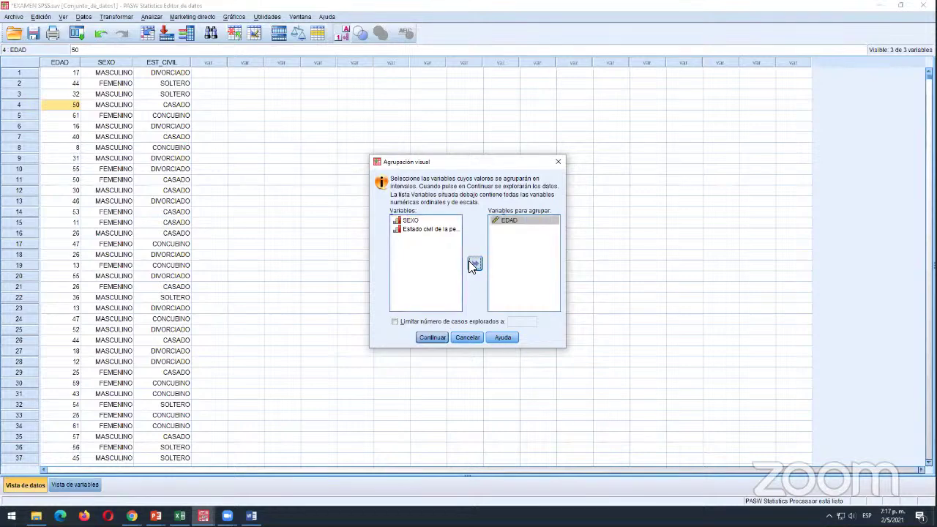
click(430, 337)
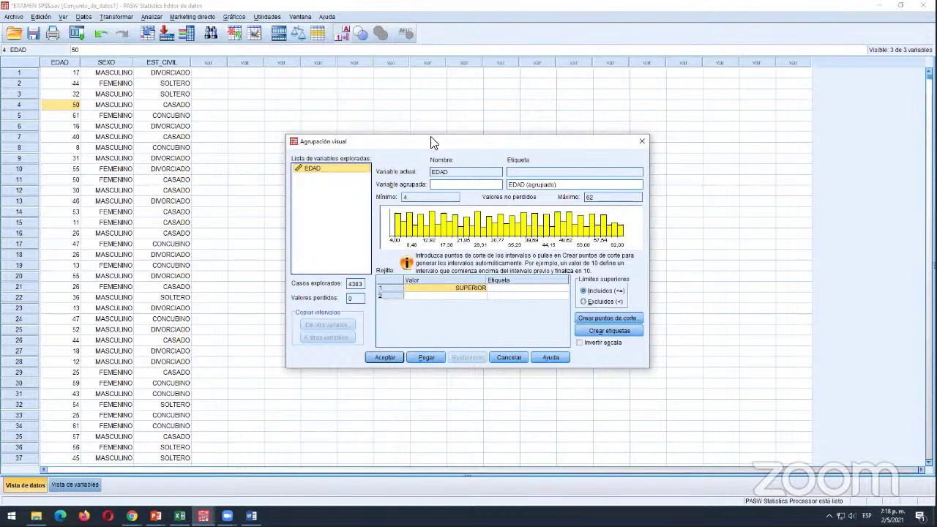
- Name the grouped variable grupos_edades and clear its default label
drag(431, 141, 403, 97)
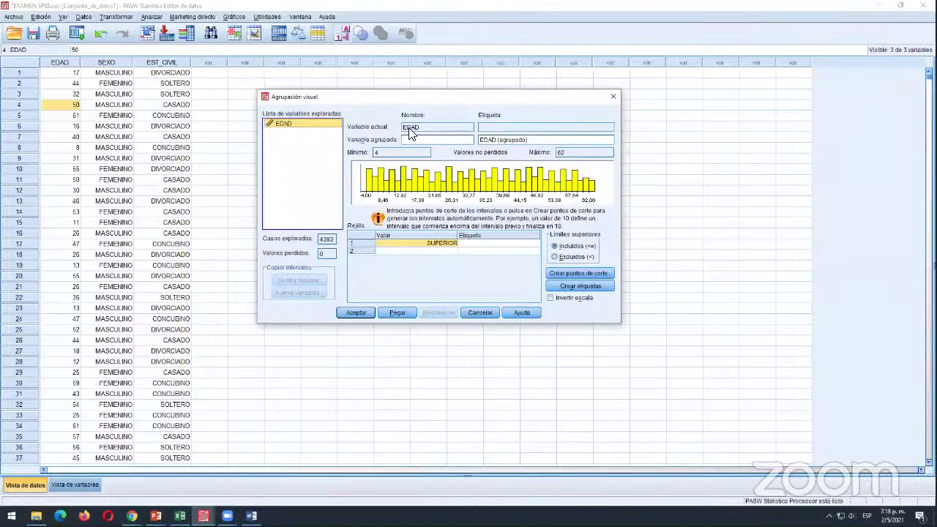
click(410, 139)
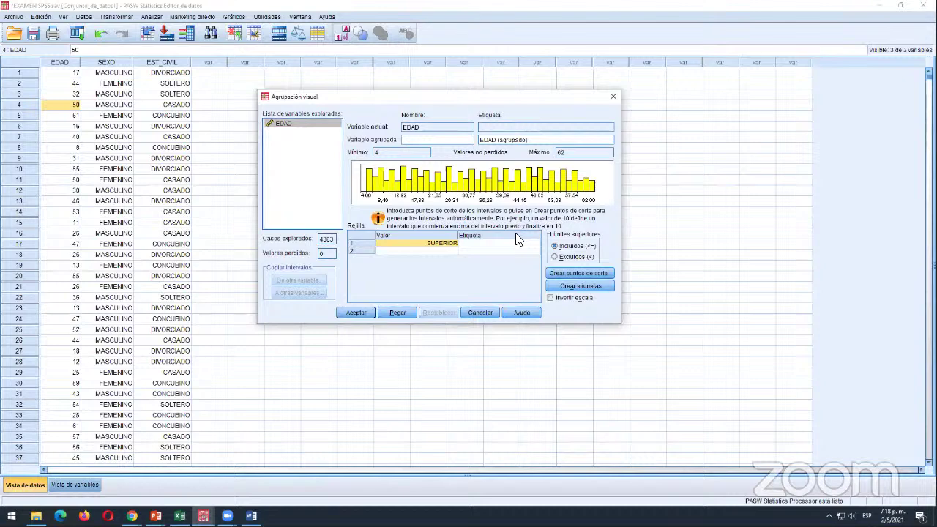
text(edadea)
key(Home)
text(grupos_)
drag(529, 140, 482, 143)
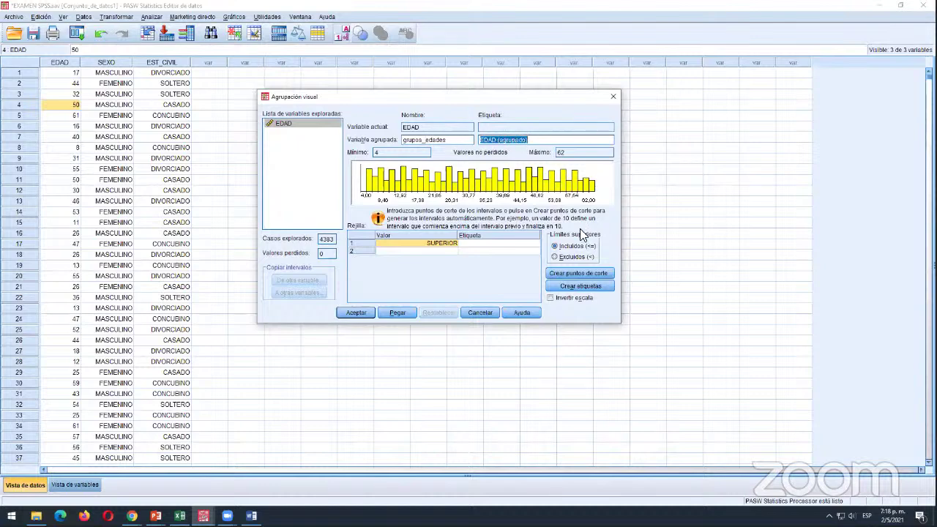
key(Delete)
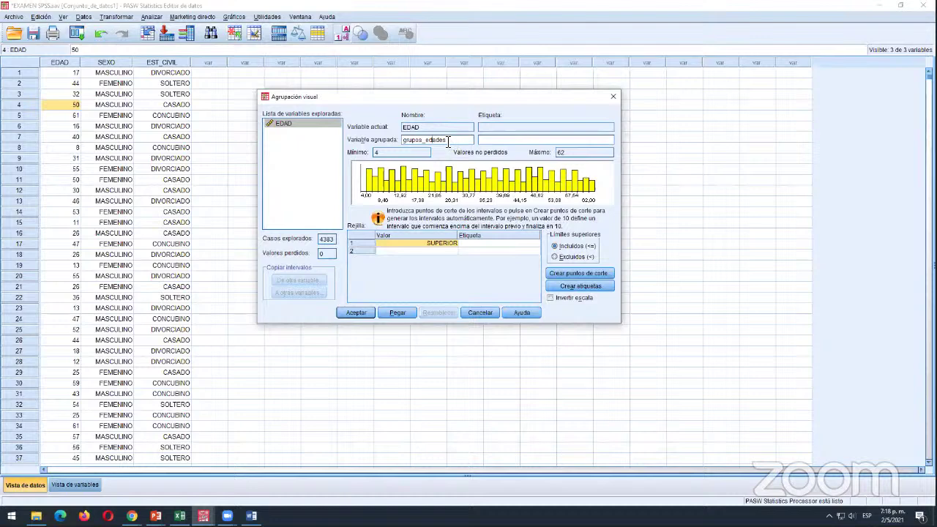
drag(447, 140, 403, 140)
click(525, 141)
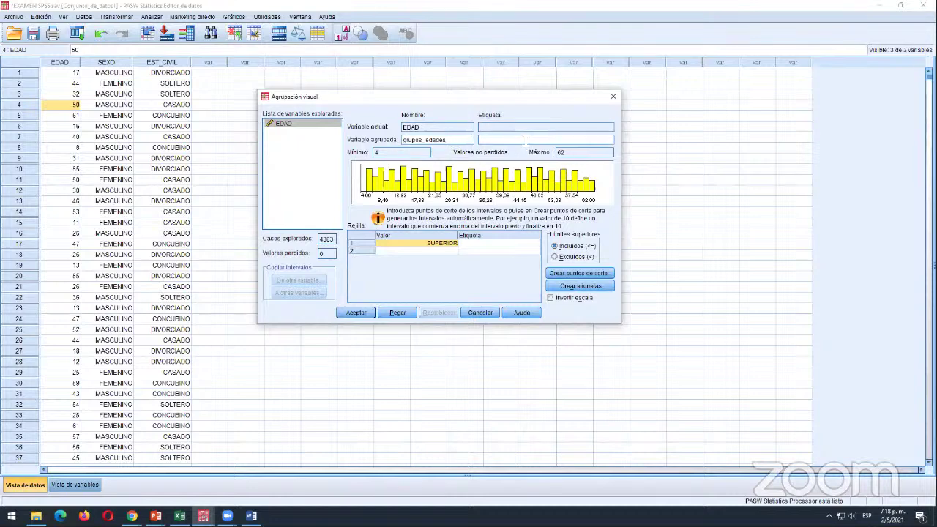
- Open the cut-point creation settings and review each age range against the Límite superior column in the Excel workbook
click(571, 272)
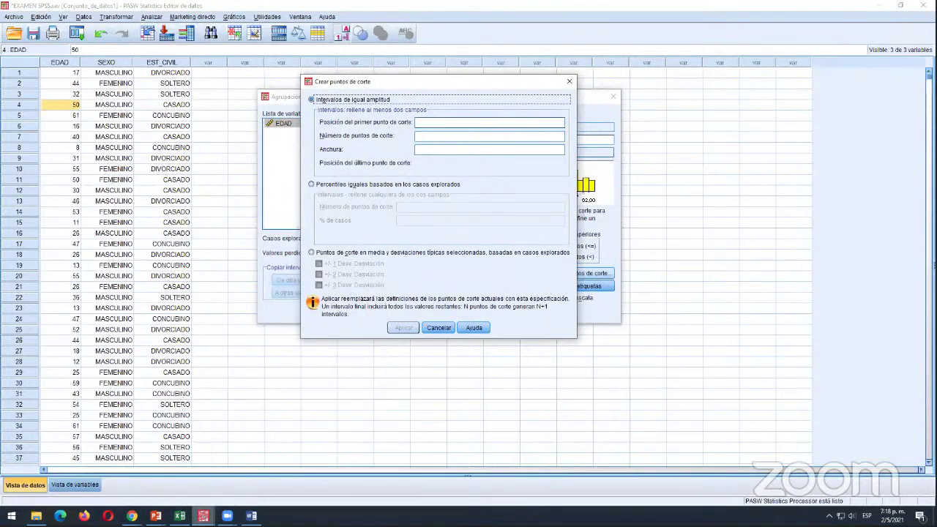
click(179, 515)
click(122, 140)
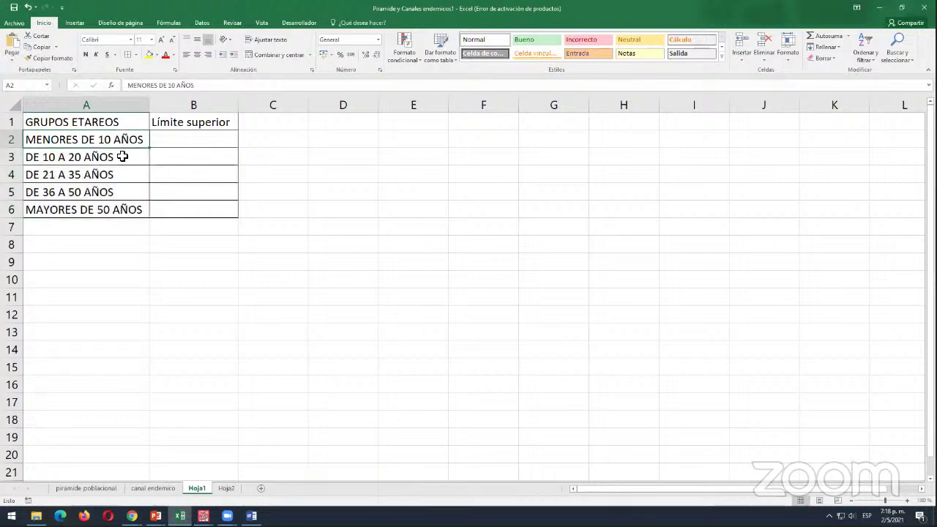
click(125, 157)
click(118, 176)
click(117, 192)
click(117, 209)
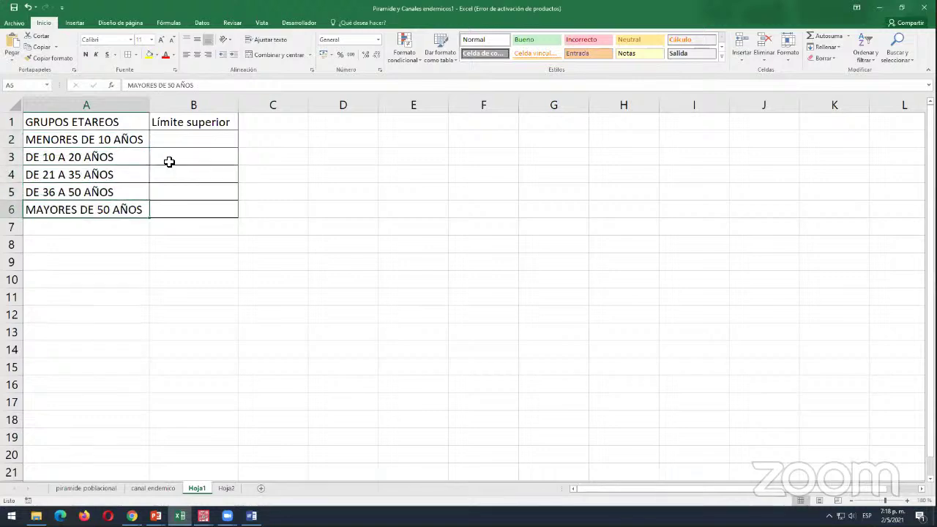
click(138, 141)
click(134, 162)
click(134, 175)
click(134, 191)
click(134, 207)
click(191, 138)
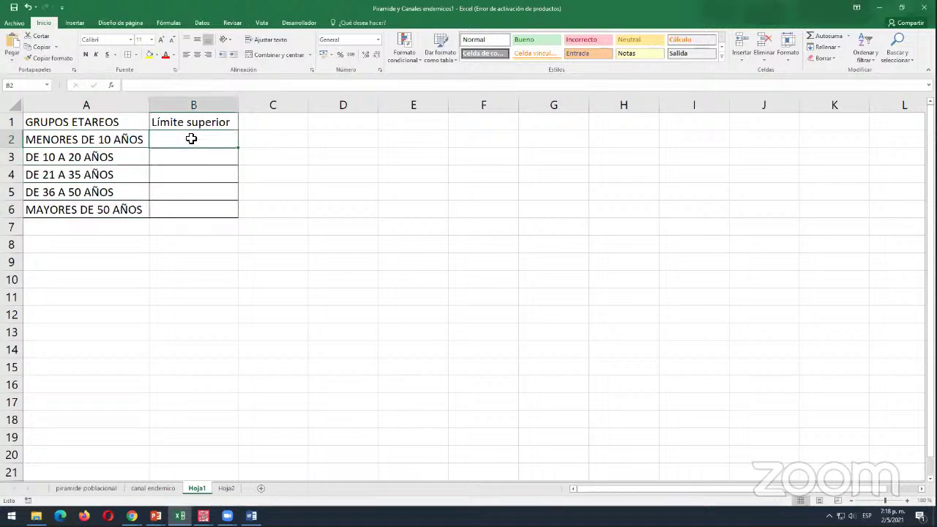
click(89, 146)
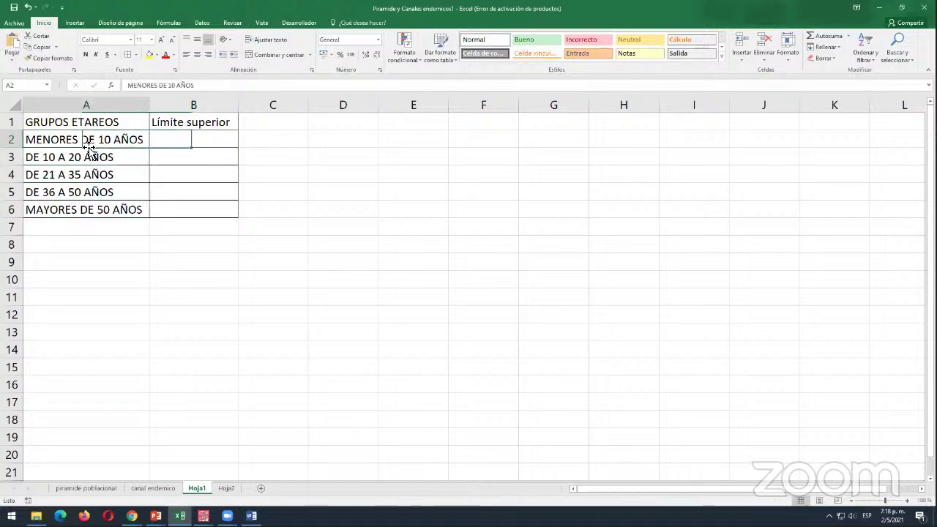
- Enter the sample ages "1, 2, 3, ... 9" in C2 and 10 in D2, beside the MENORES DE 10 AÑOS row
click(294, 143)
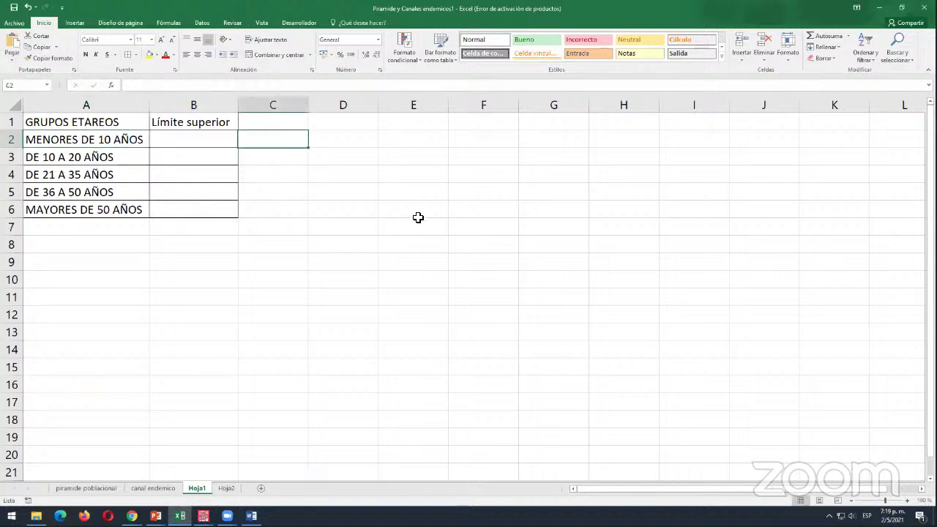
text(1)
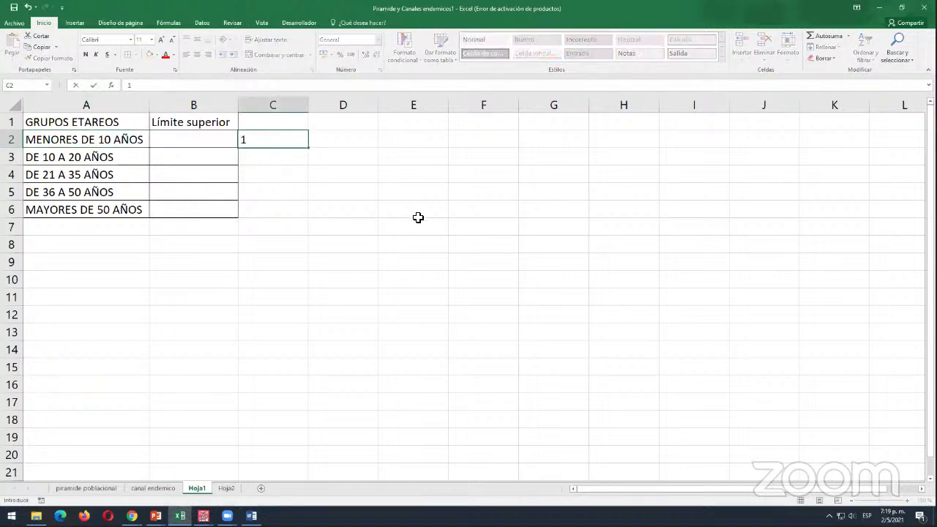
text(, 2, 3)
text(, ,,,)
key(BackSpace)
key(BackSpace)
key(BackSpace)
text(,)
key(BackSpace)
text(... 9)
key(Tab)
text(10)
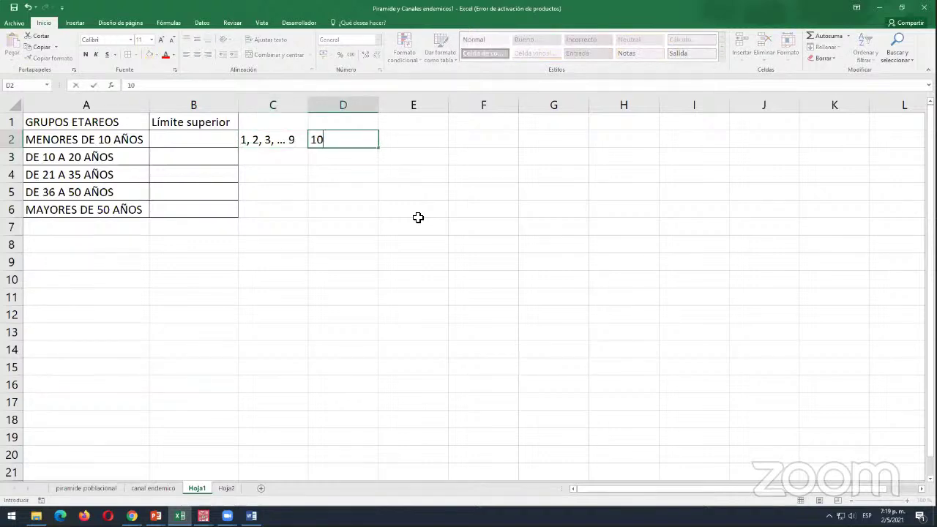
key(Left)
key(Left)
key(Left)
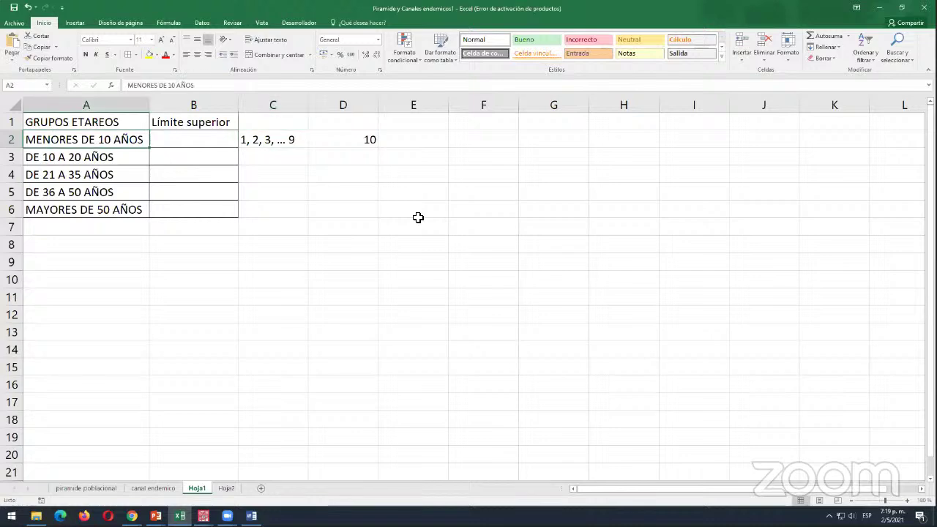
click(347, 141)
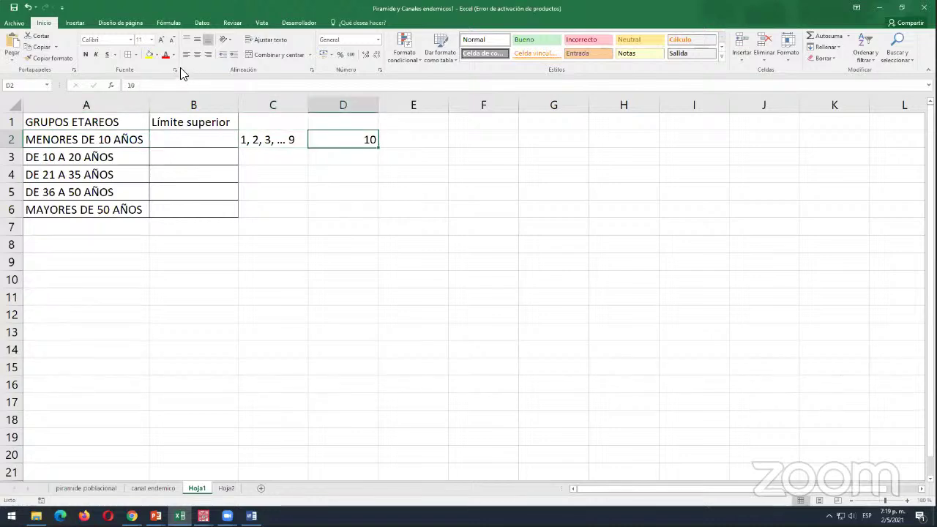
- Colour the 10 in D2 red and enter 9 as the Límite superior for MENORES DE 10 AÑOS
click(164, 56)
click(126, 142)
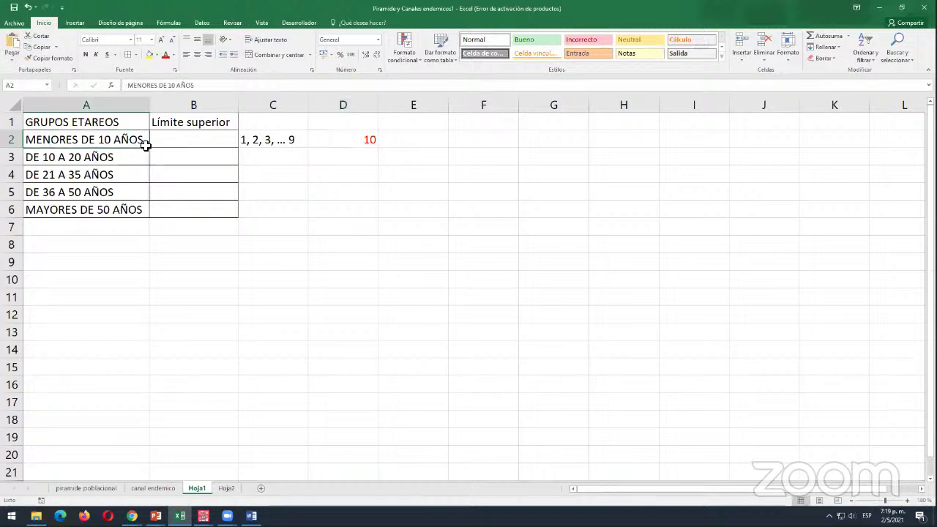
click(258, 140)
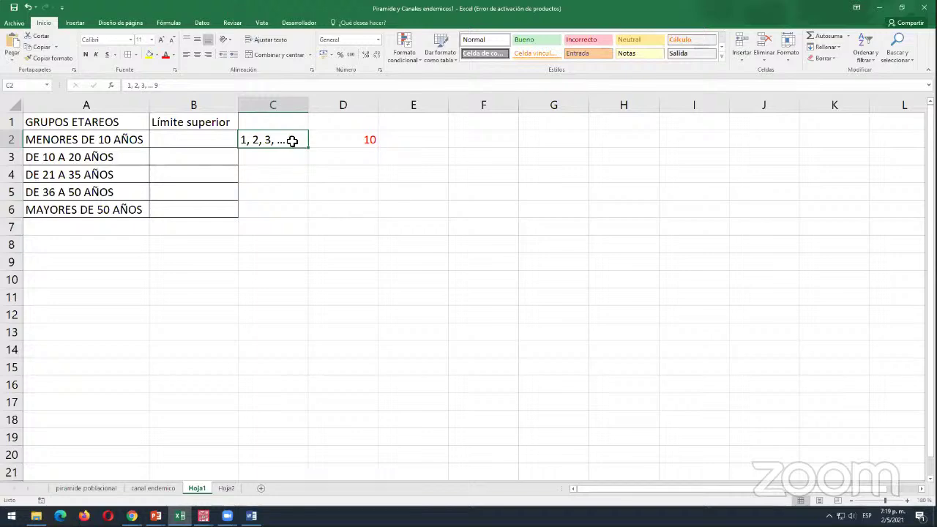
click(189, 142)
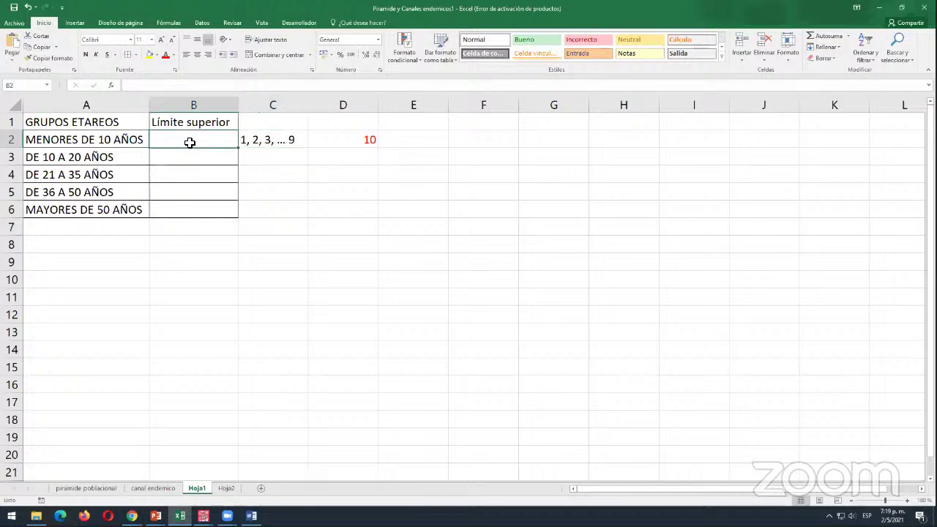
text(9)
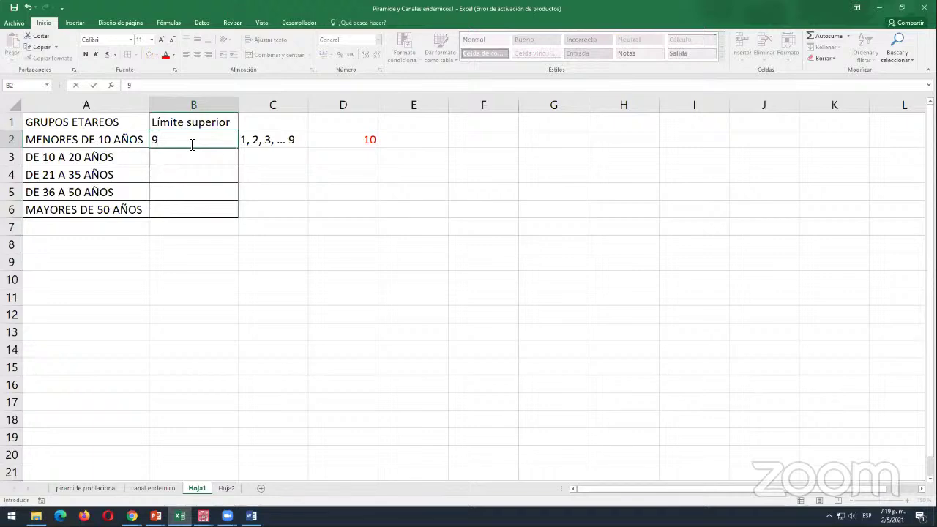
key(Return)
key(Return)
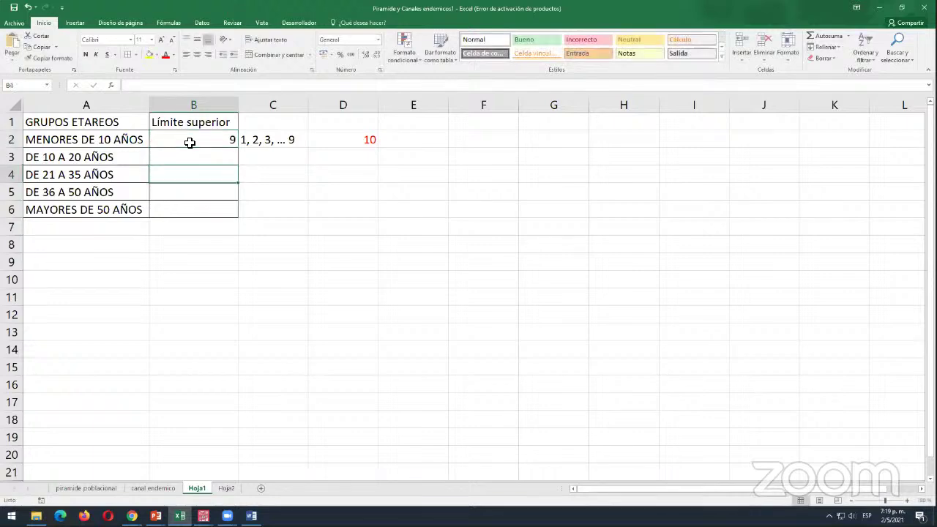
- Enter the sample ages "10, 11, ..., 19" in C3 and 20 in D3, beside the DE 10 A 20 AÑOS row
click(11, 156)
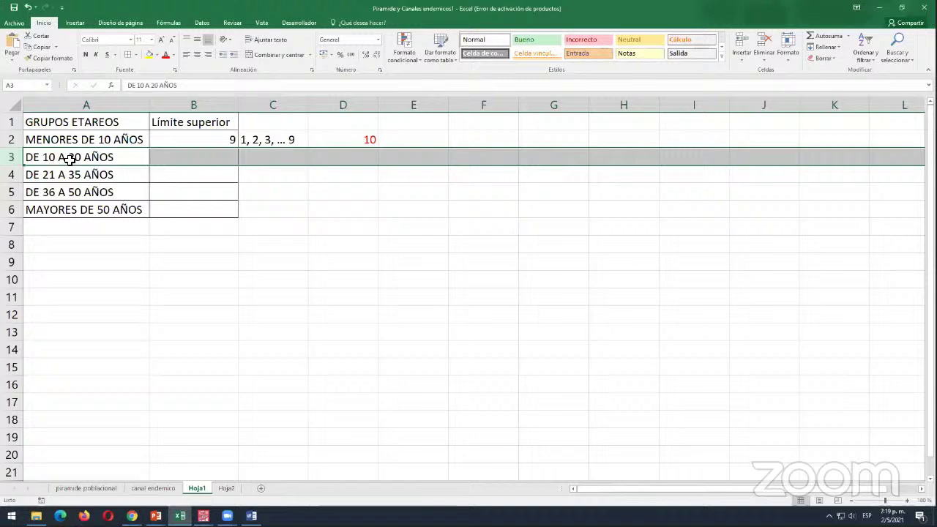
click(180, 159)
click(275, 155)
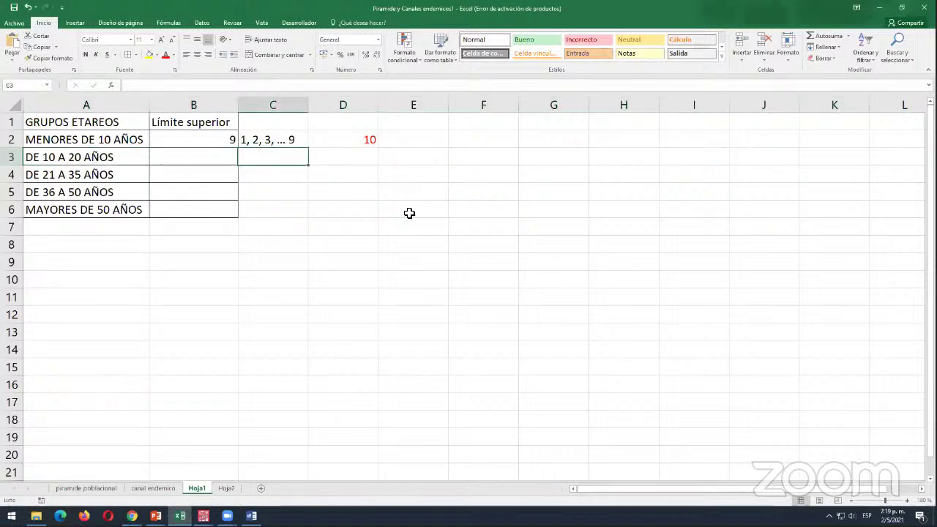
text(10, 11, )
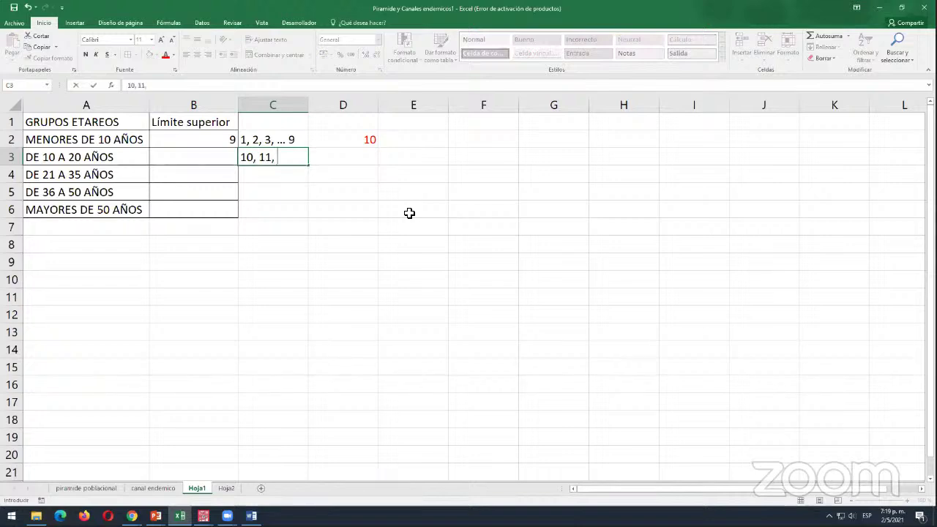
text(..., 19)
key(Return)
key(Up)
key(Right)
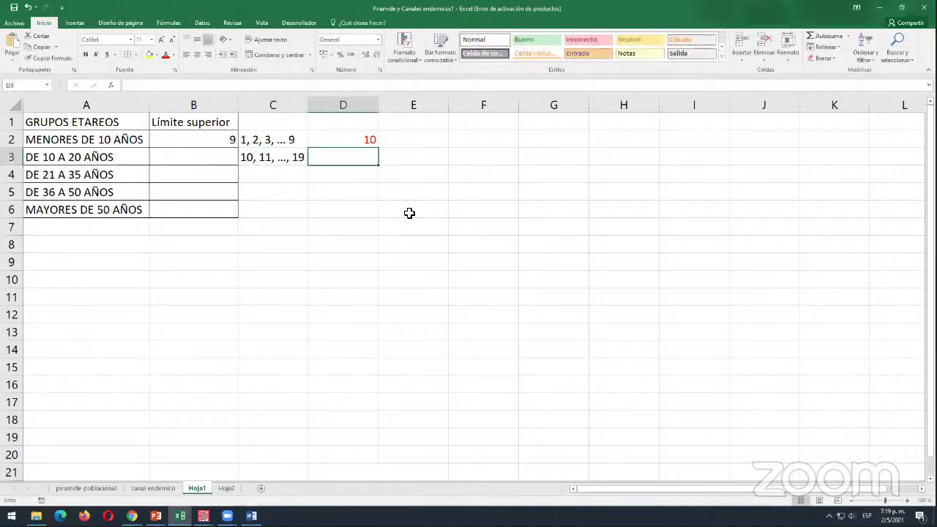
text(20)
key(ctrl+Return)
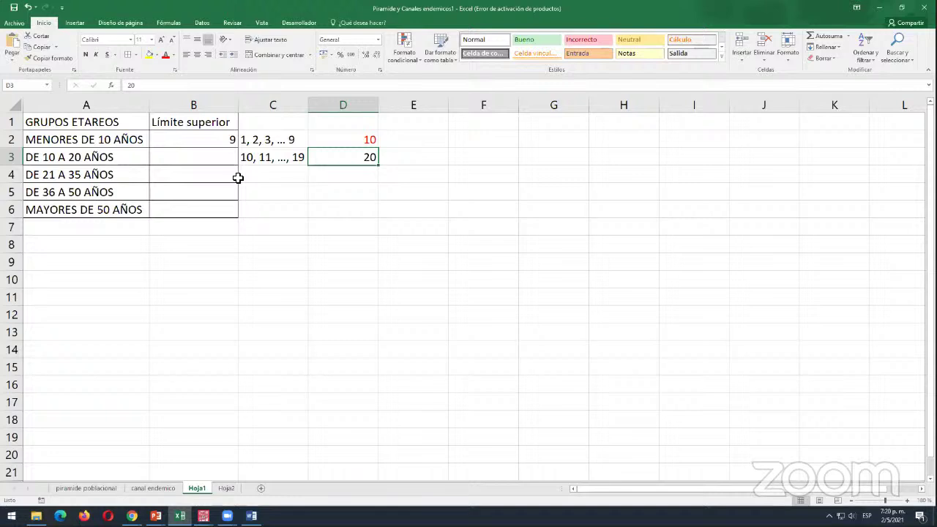
- Correct the sample ages in C3 to "10, 11, ..., 20" and enter 20 as the Límite superior for DE 10 A 20 AÑOS
click(298, 160)
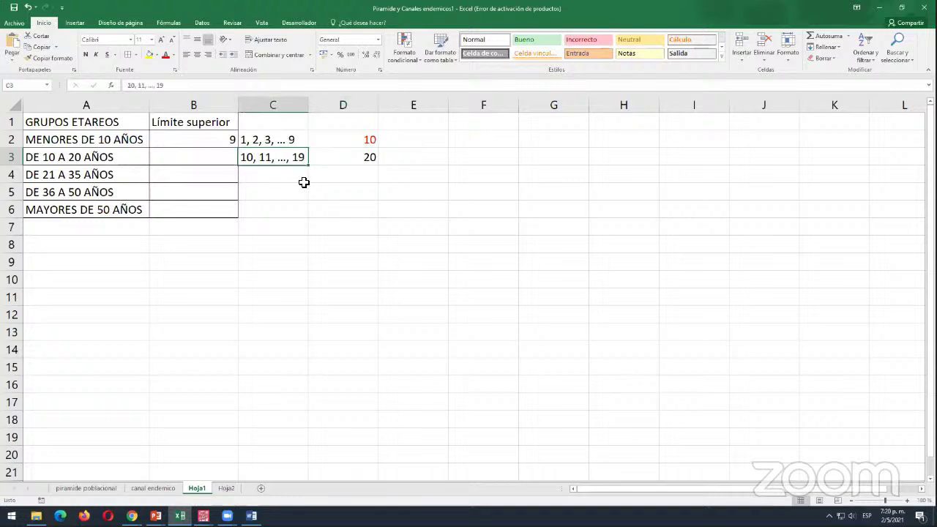
key(F2)
key(BackSpace)
key(BackSpace)
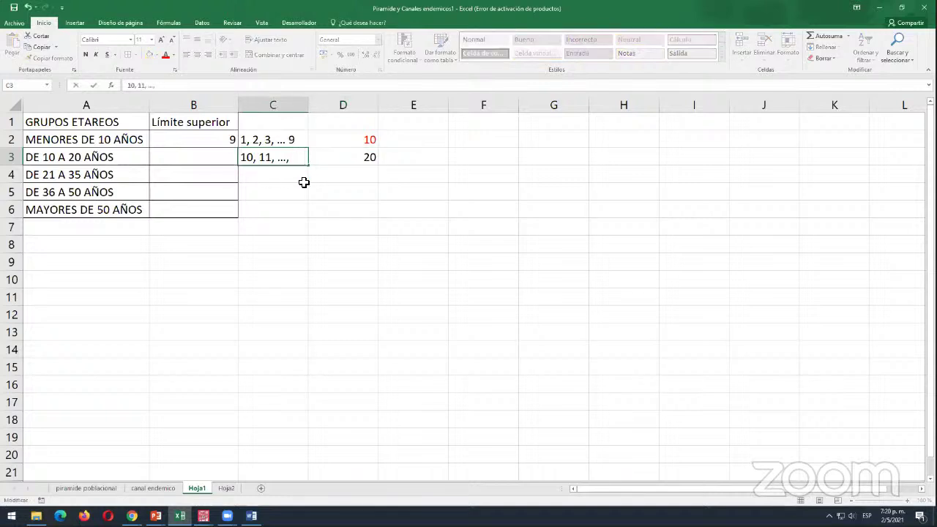
text(20)
key(ctrl+Return)
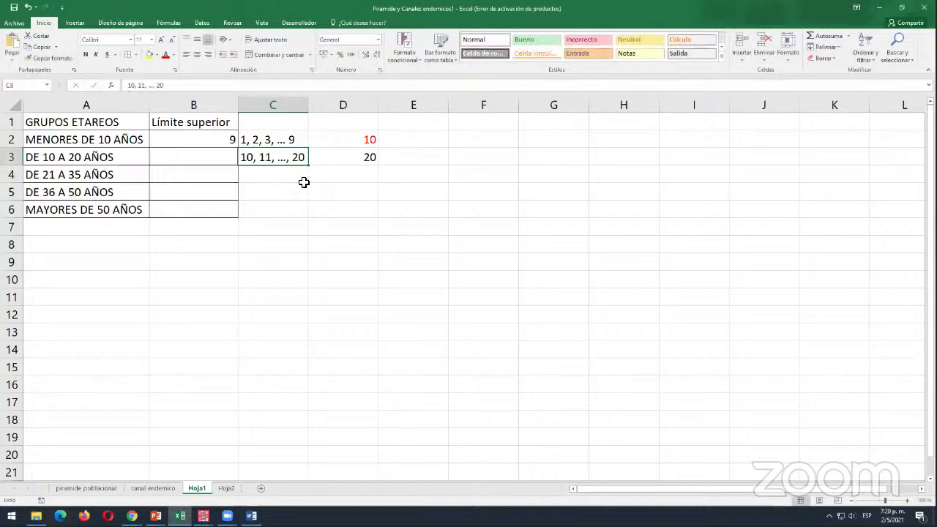
key(Left)
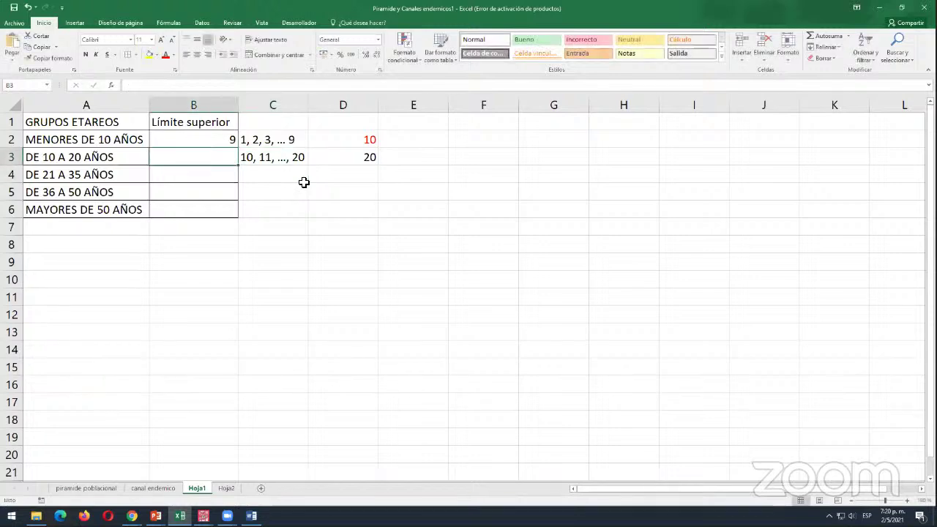
text(20)
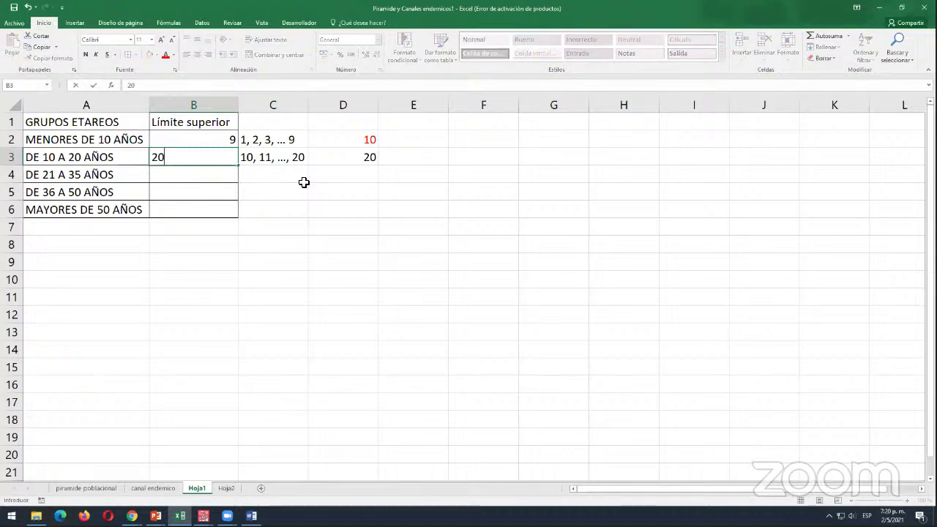
key(Return)
- Enter the upper limits 35 for DE 21 A 35 AÑOS and 50 for DE 36 A 50 AÑOS
key(Left)
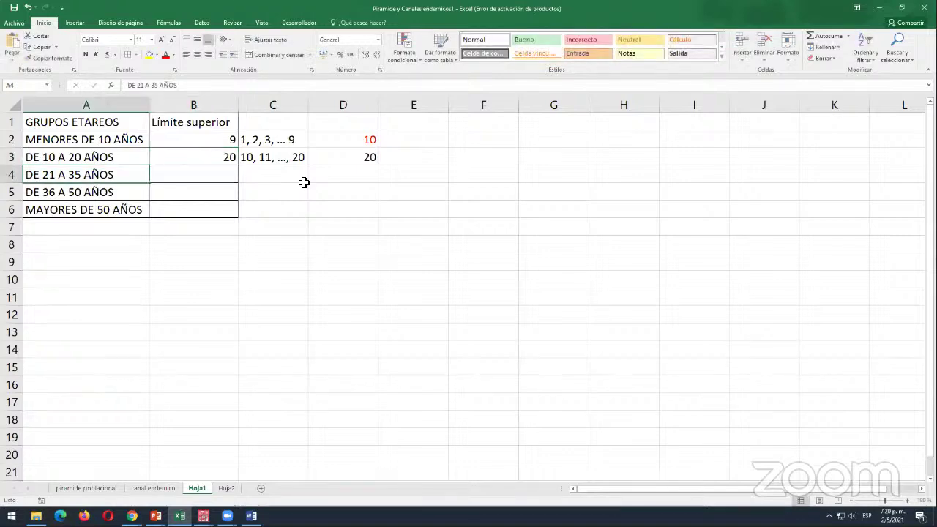
key(ctrl+Up)
key(Down)
key(shift+Down)
key(ctrl+c)
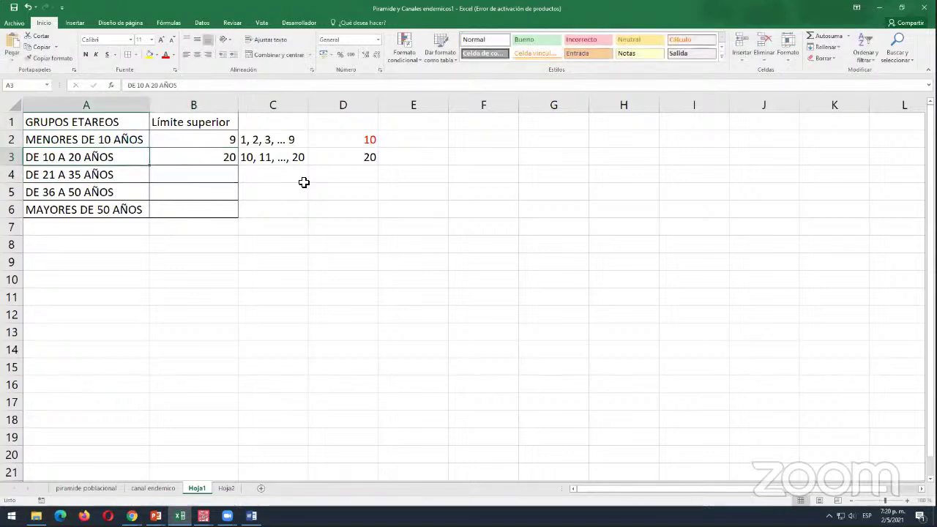
key(Down)
key(Down)
key(shift+Up)
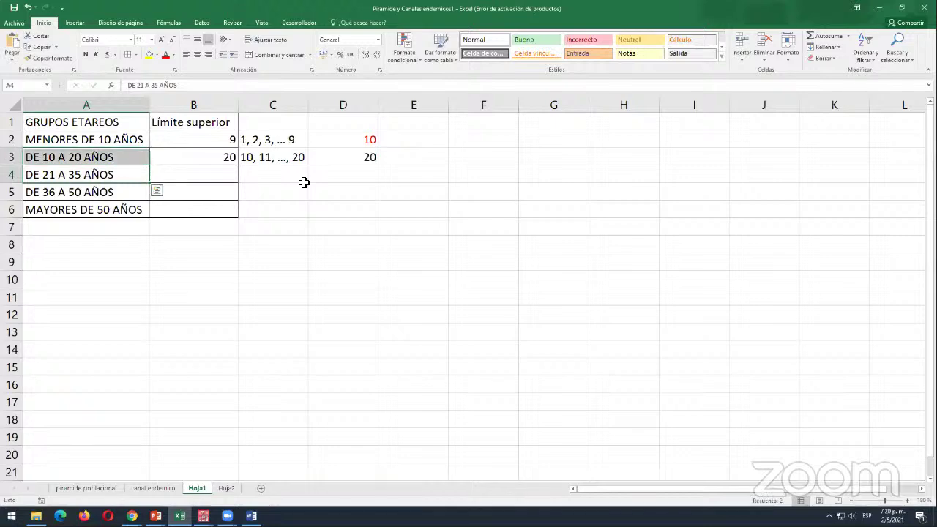
click(221, 176)
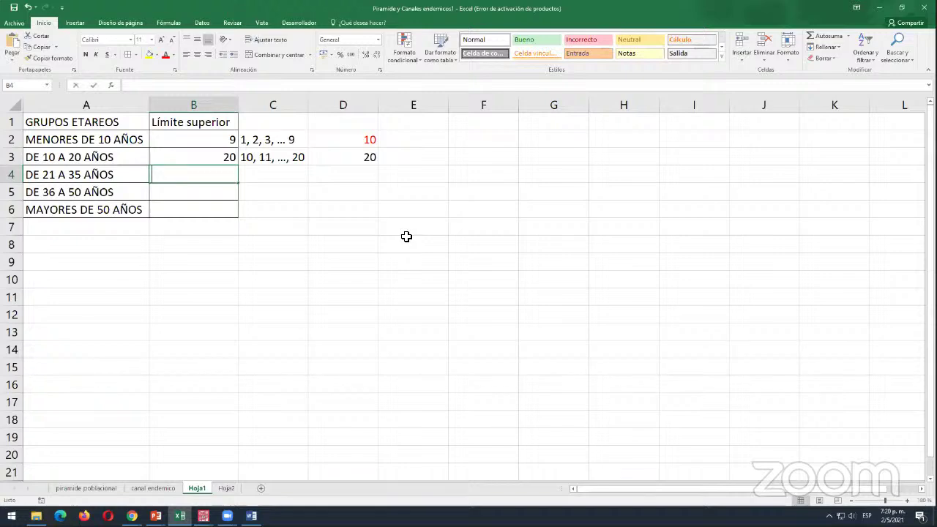
text(35)
key(Return)
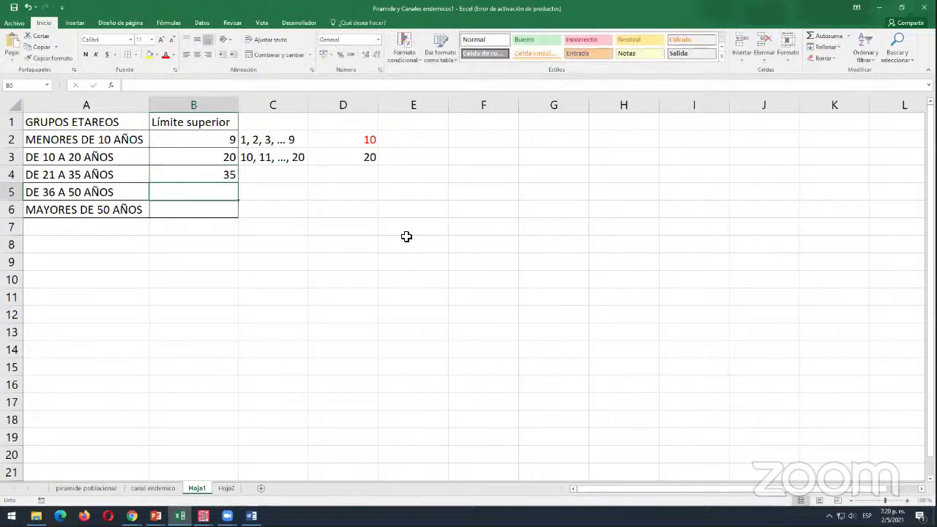
text(50)
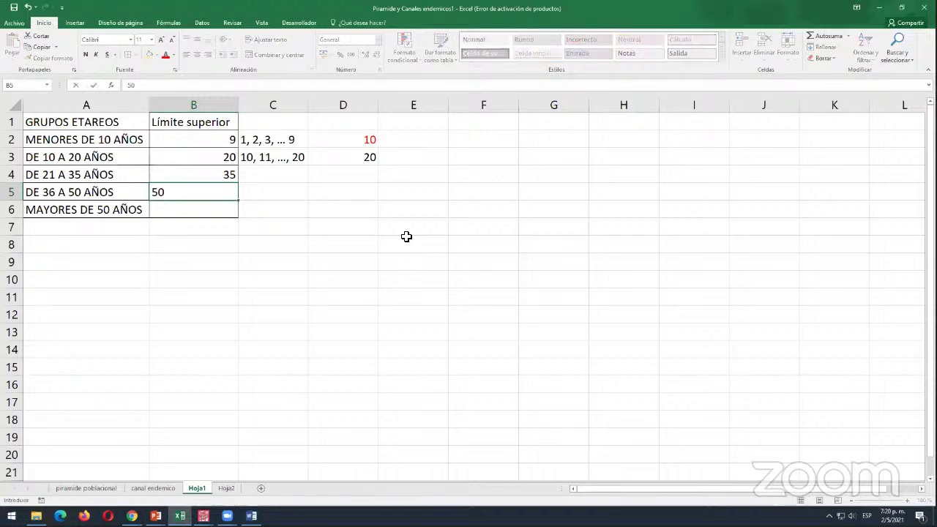
key(Return)
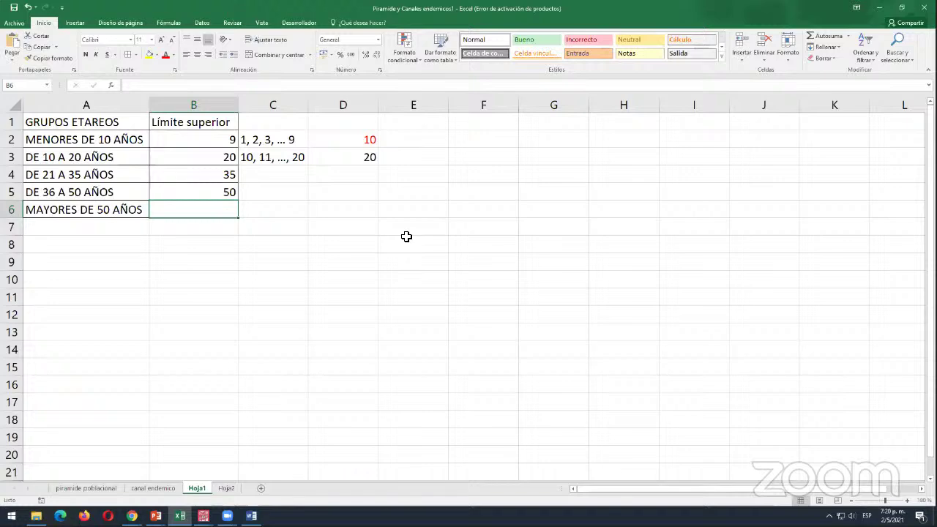
- Enter >50 as the limit for MAYORES DE 50 AÑOS and fill the limit cells B2:B6 yellow
text('>)
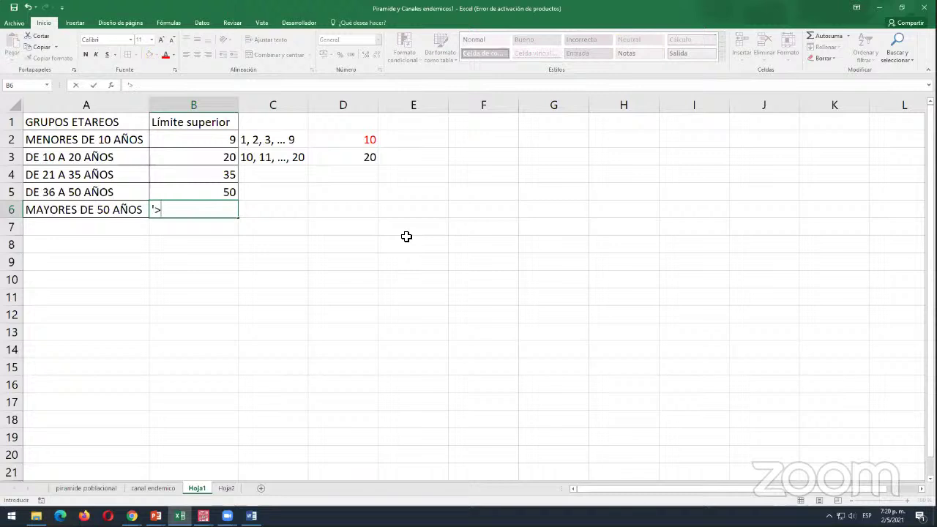
text(50)
key(Return)
key(Up)
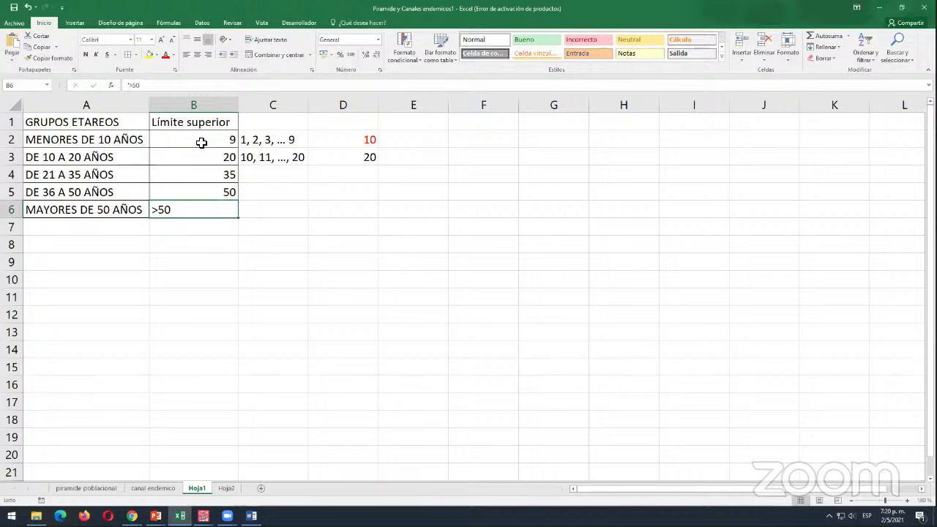
drag(199, 140, 204, 211)
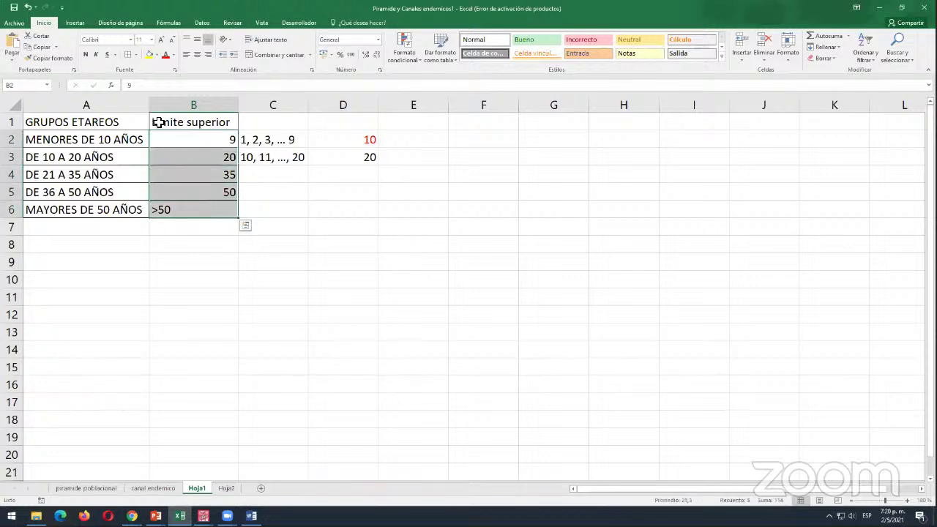
click(149, 55)
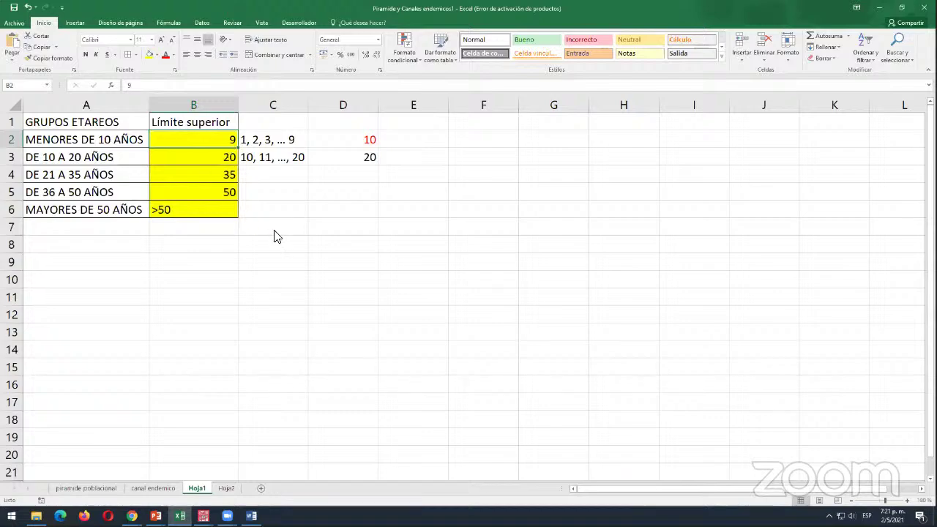
- Switch to SPSS, reopen the cut-point creation settings and set the first cut point's position to 9, checking it against the Excel limits
key(alt+Tab)
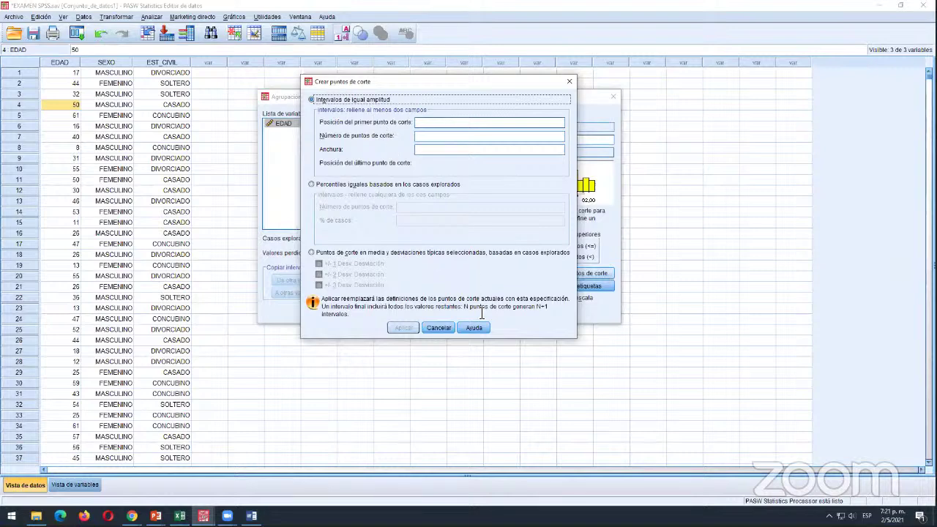
click(438, 327)
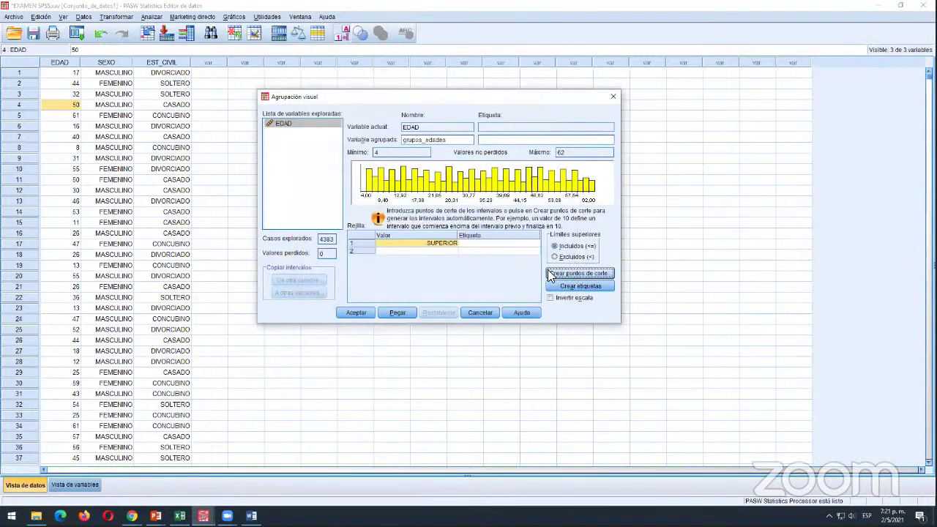
click(568, 272)
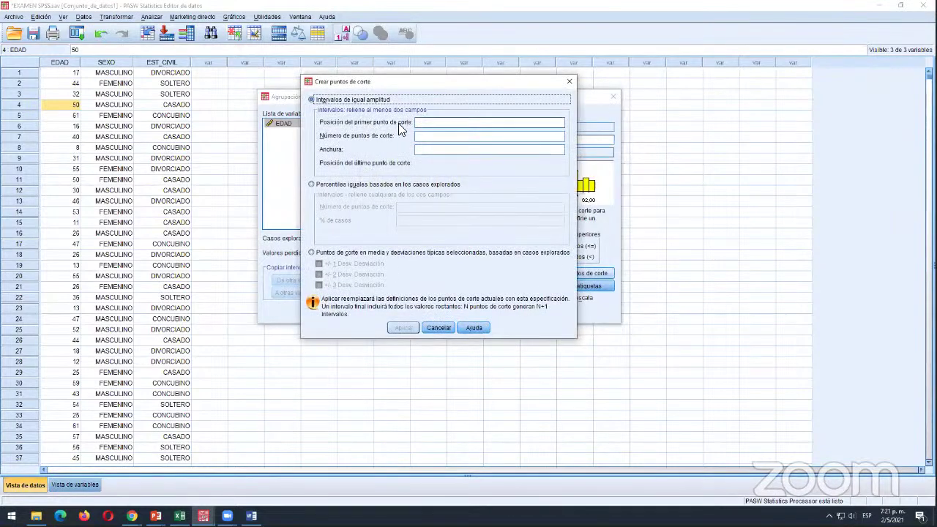
key(Tab)
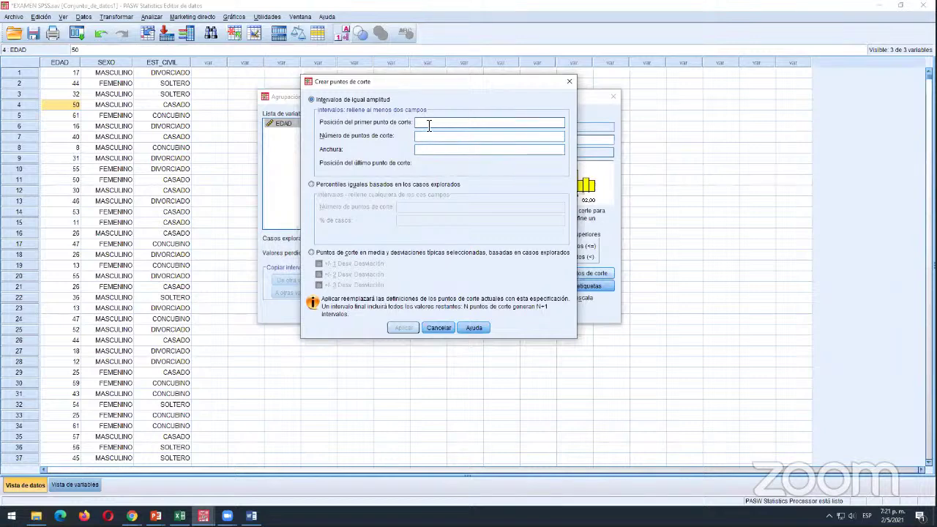
key(alt+Tab)
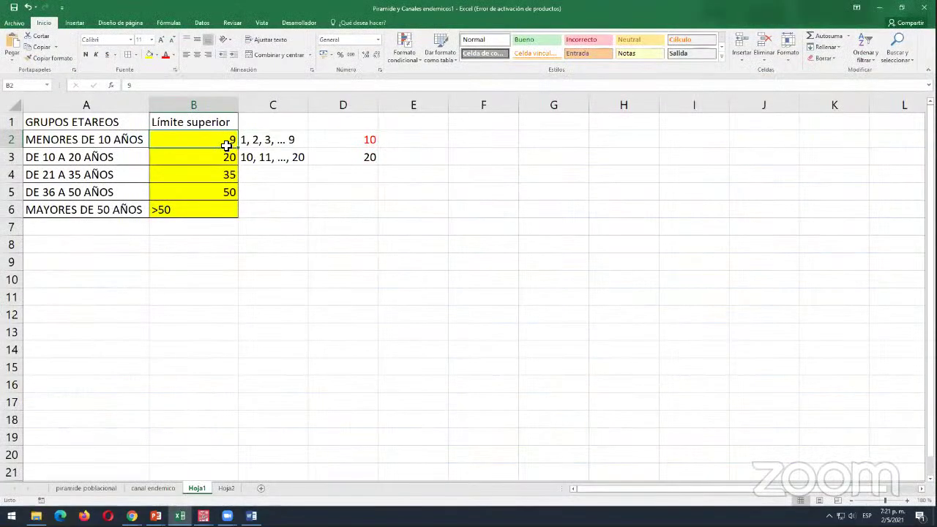
drag(139, 143, 198, 146)
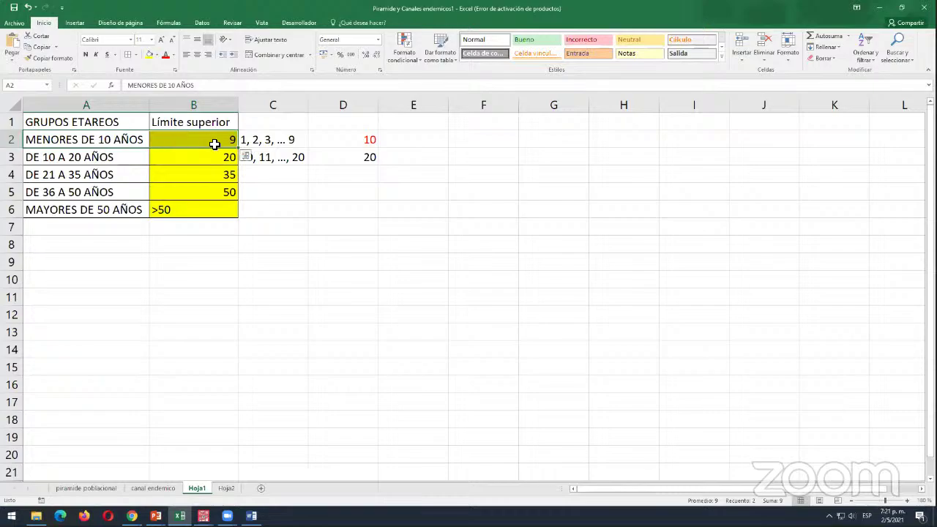
key(alt+Tab)
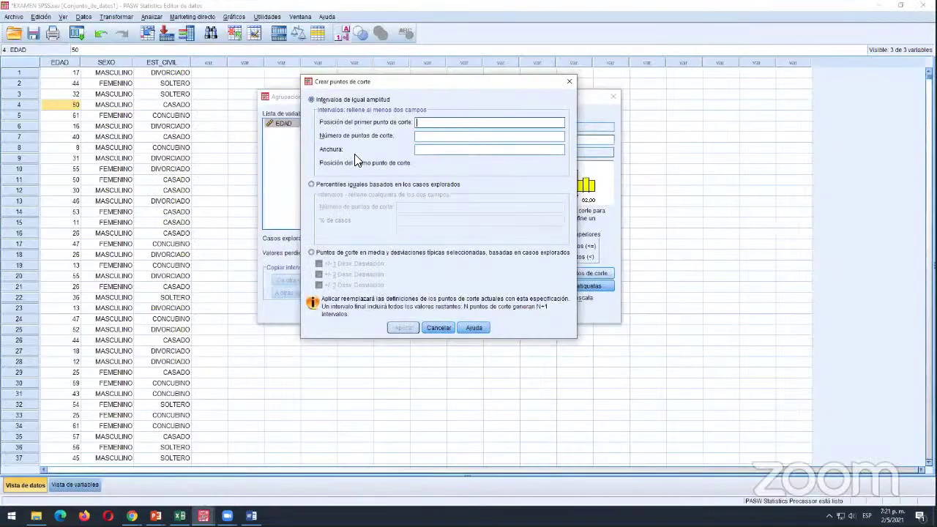
text(9)
- Review the age groups and upper limits in the Excel table, and set the number of cut points to 4 in SPSS
click(432, 135)
key(alt+Tab)
click(88, 194)
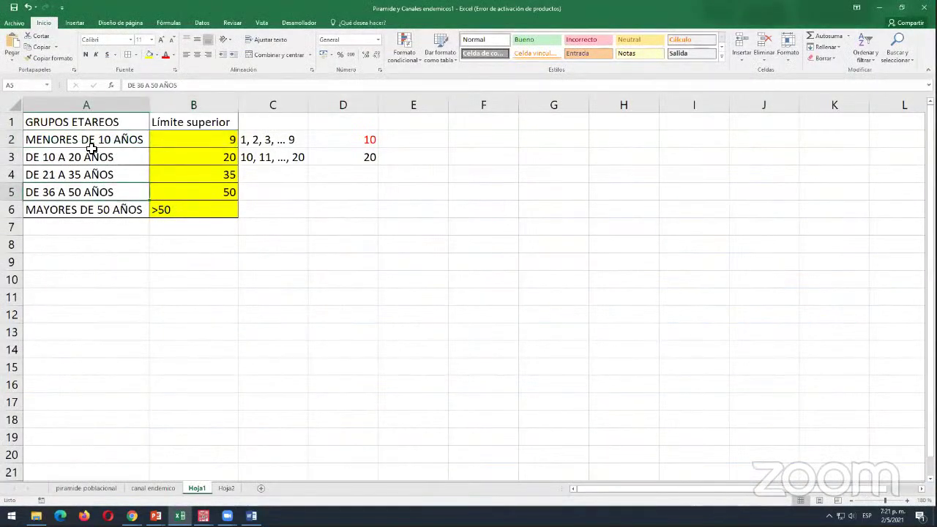
drag(176, 142, 124, 212)
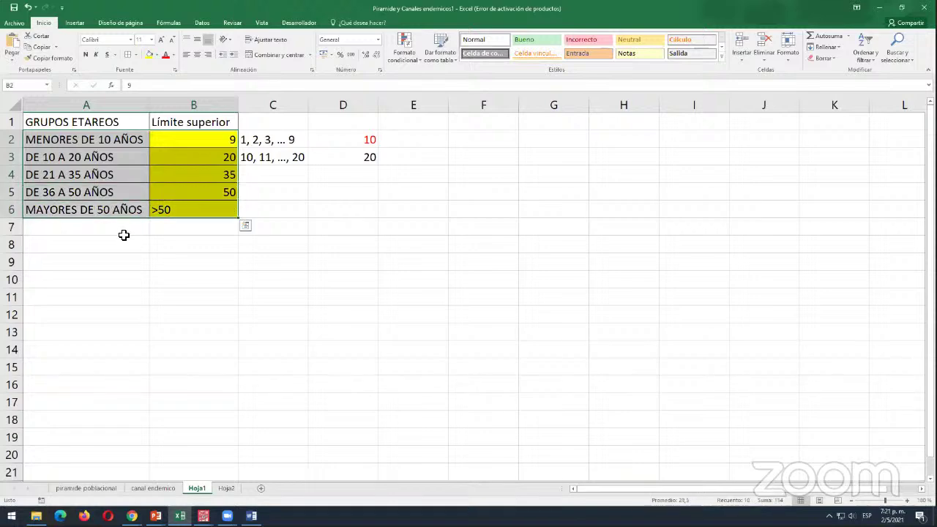
click(208, 210)
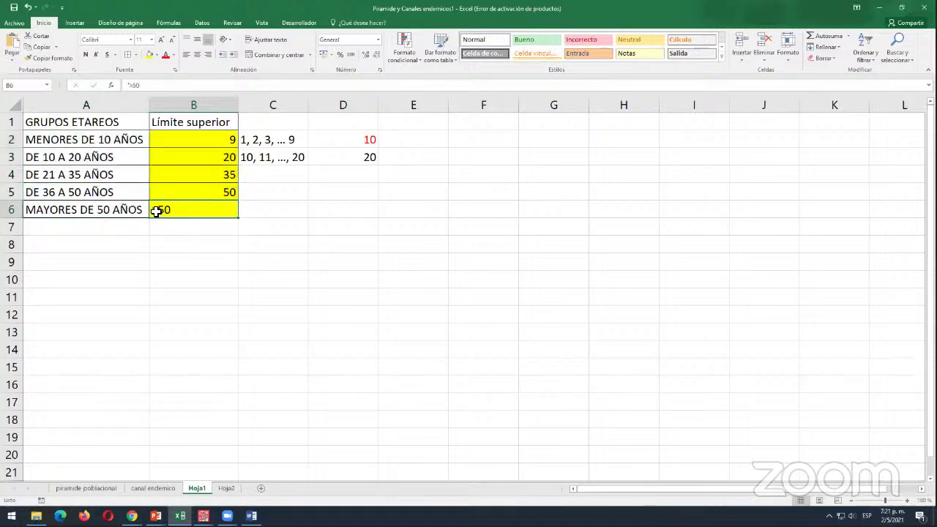
drag(155, 210, 125, 213)
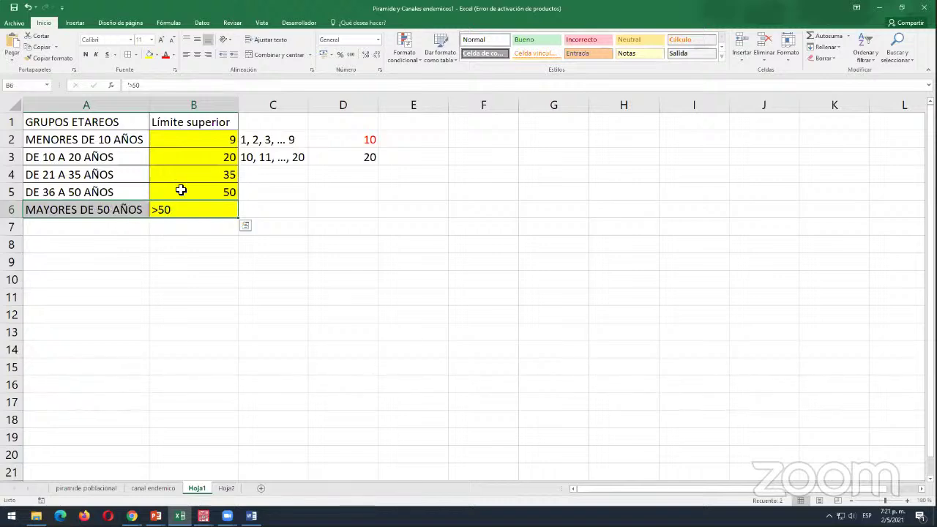
drag(204, 192, 139, 139)
click(201, 173)
drag(205, 142, 131, 195)
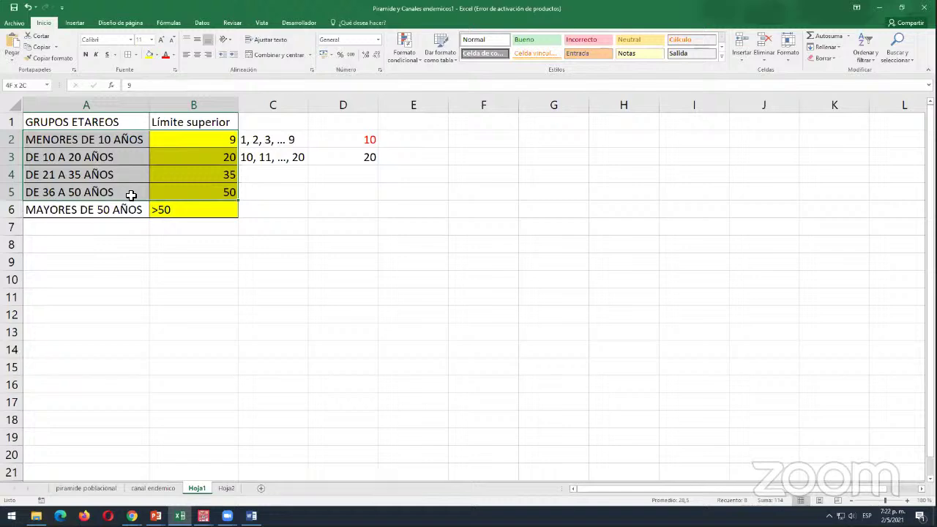
drag(131, 195, 131, 196)
key(alt+Tab)
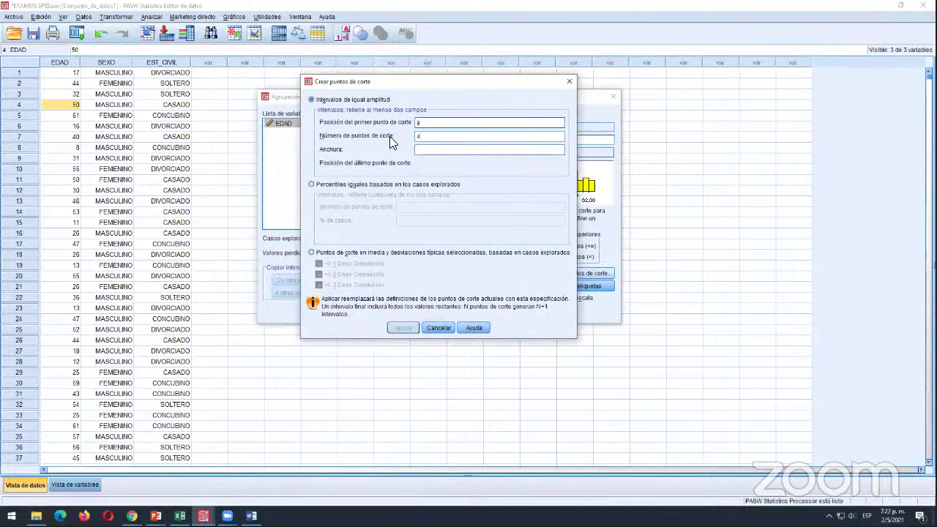
- Set the cut-point width to 13,250 and apply the equal-width intervals to the EDAD grid
click(453, 150)
text(13,250)
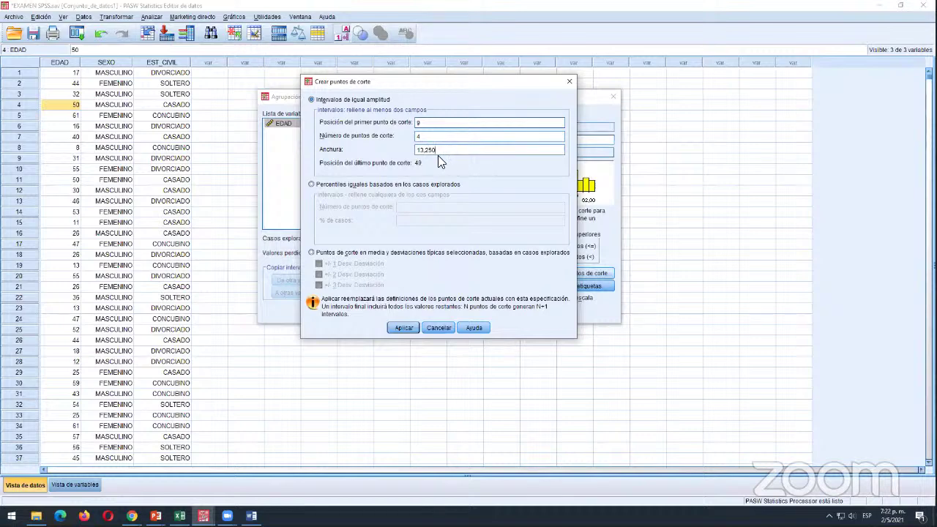
drag(449, 152, 408, 149)
click(402, 327)
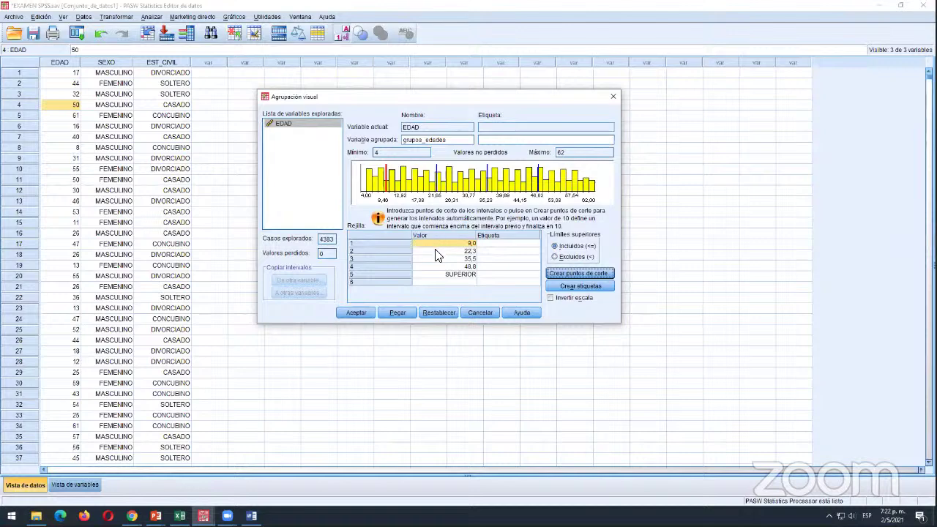
- Compare the generated cut-point values in the SPSS grid with the Límite superior values in the Excel table
drag(437, 254, 436, 281)
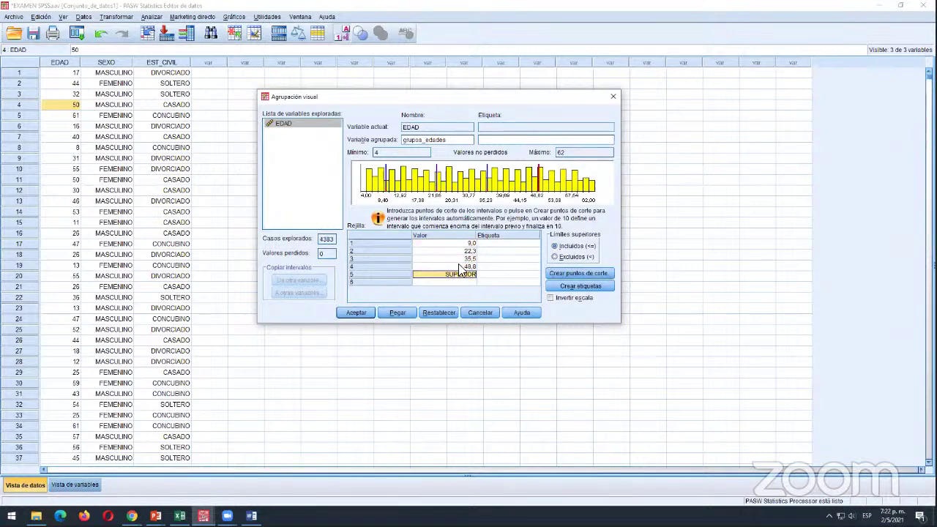
click(459, 266)
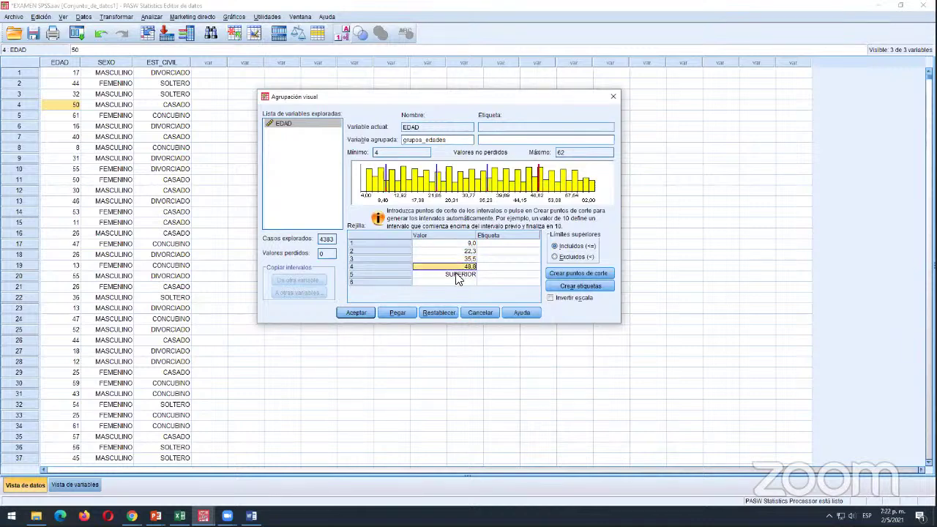
click(458, 275)
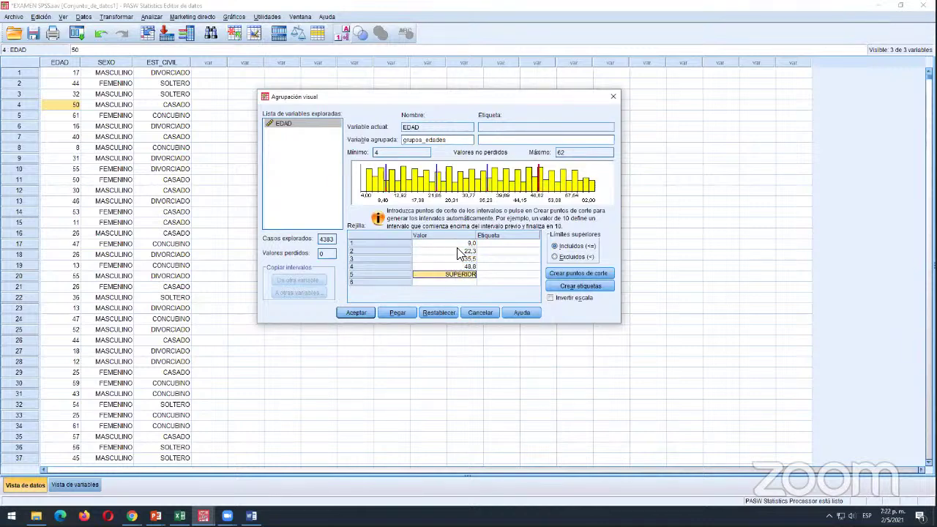
click(459, 243)
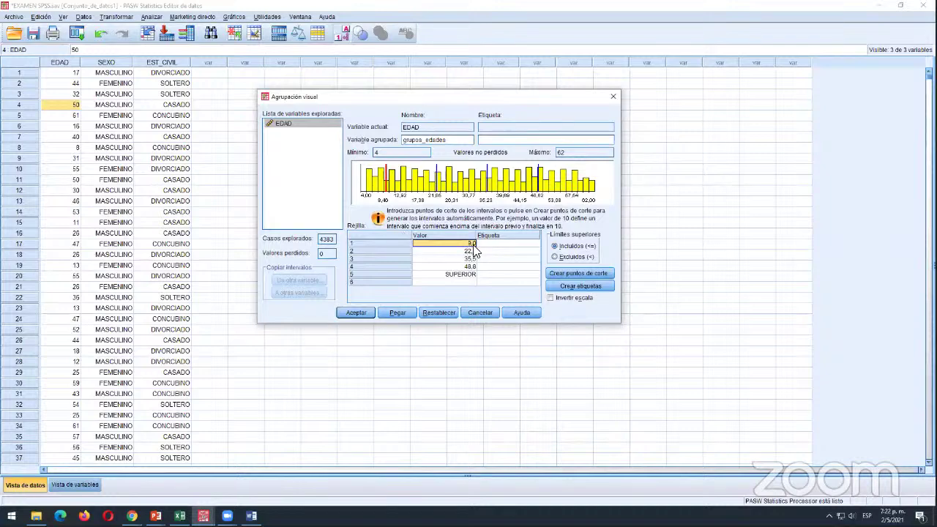
key(alt+Tab)
click(212, 141)
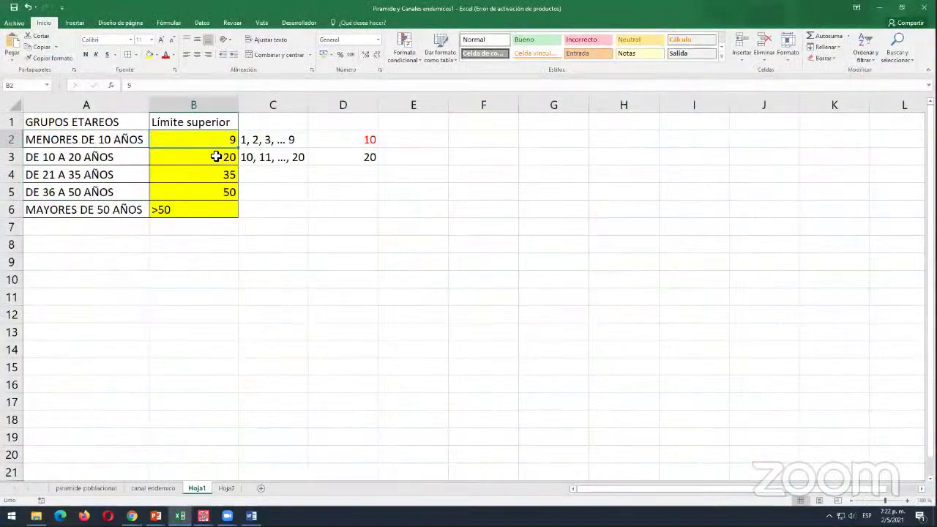
drag(212, 148, 220, 191)
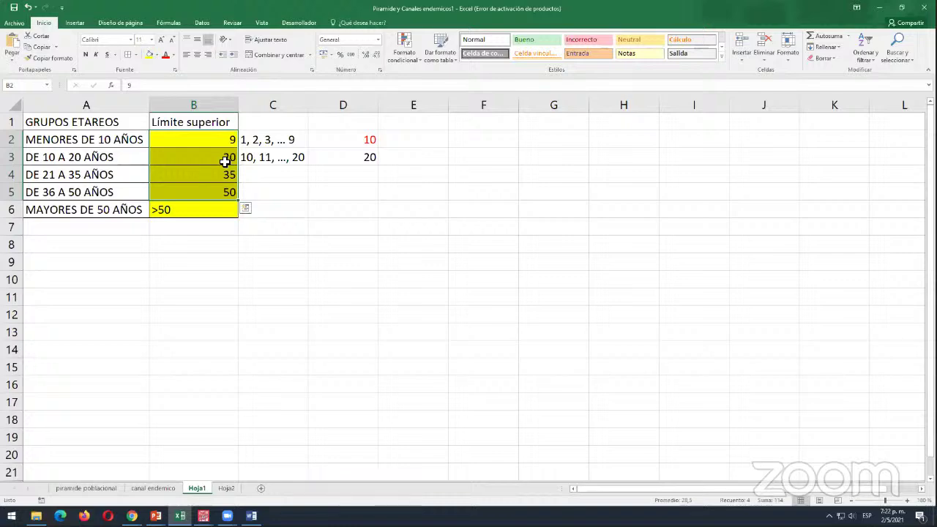
click(202, 161)
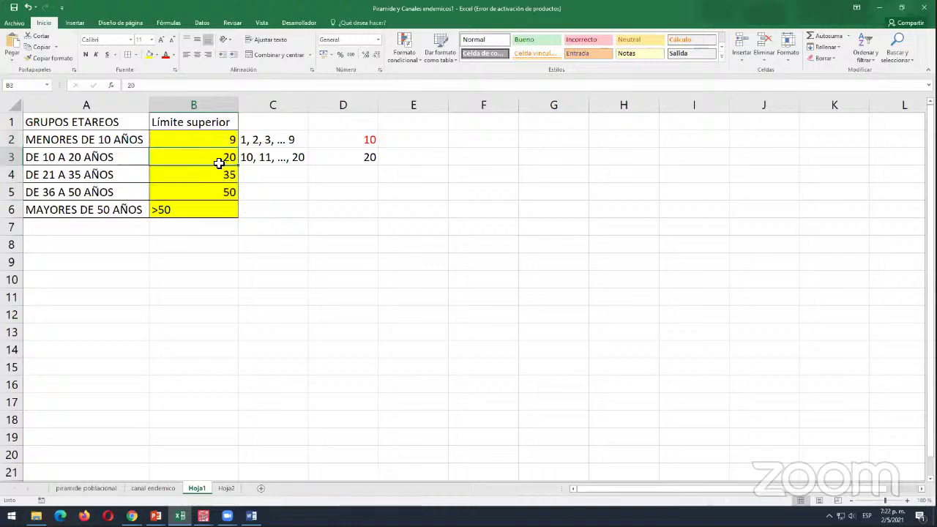
- Switch back to SPSS and set the second cut point in the grid to 20
key(alt+Tab)
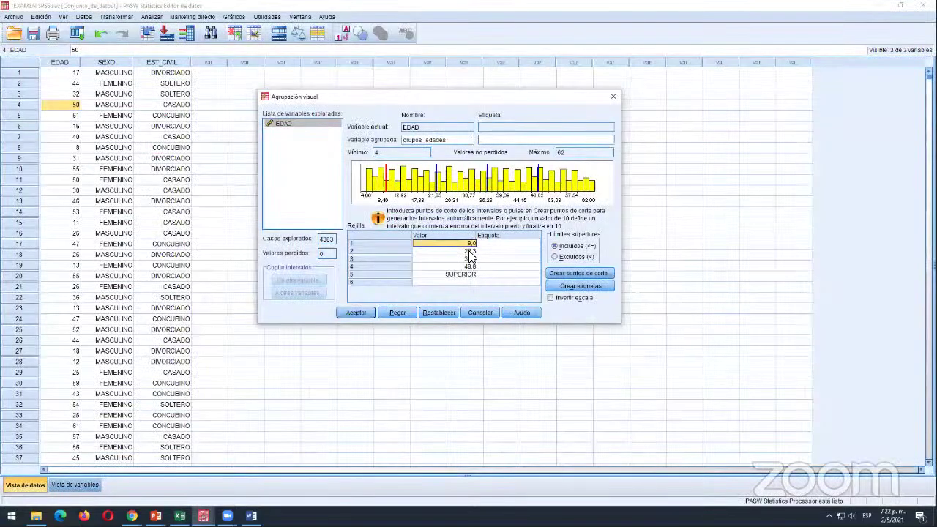
click(469, 252)
key(Delete)
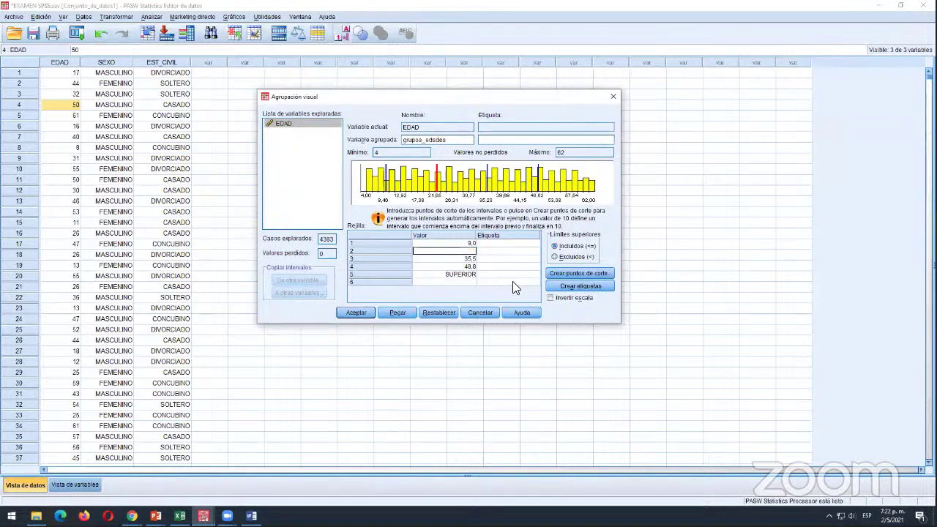
text(20)
key(Return)
- Check the limit for DE 21 A 35 AÑOS in Excel and set the third cut point in SPSS to 35
key(alt+Tab)
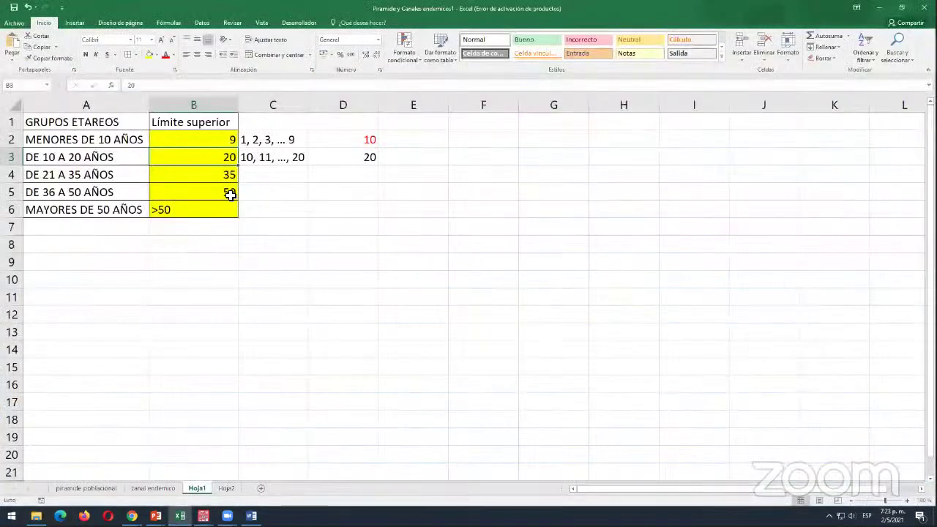
click(229, 177)
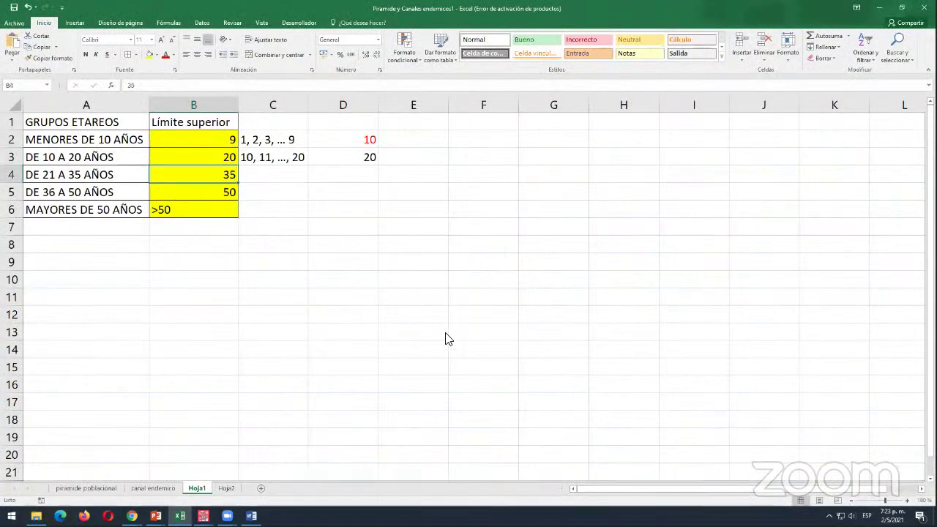
key(alt+Tab)
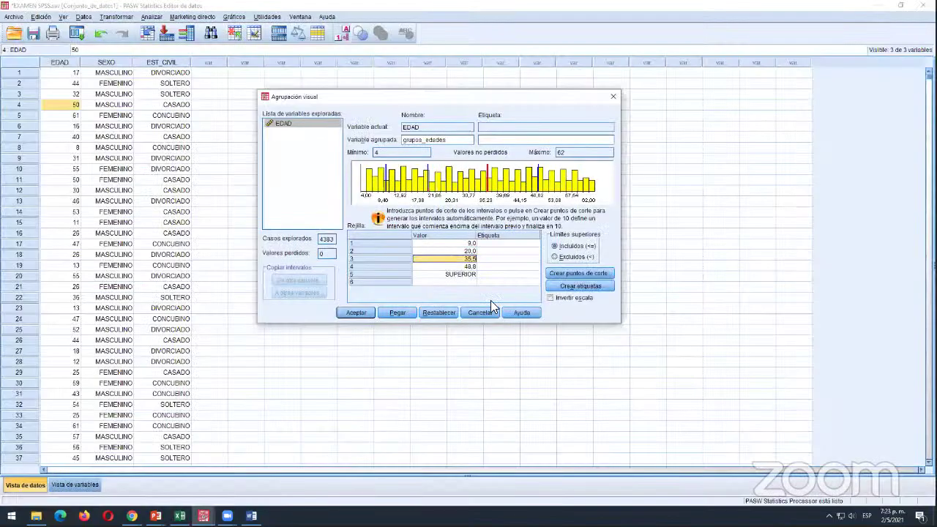
key(BackSpace)
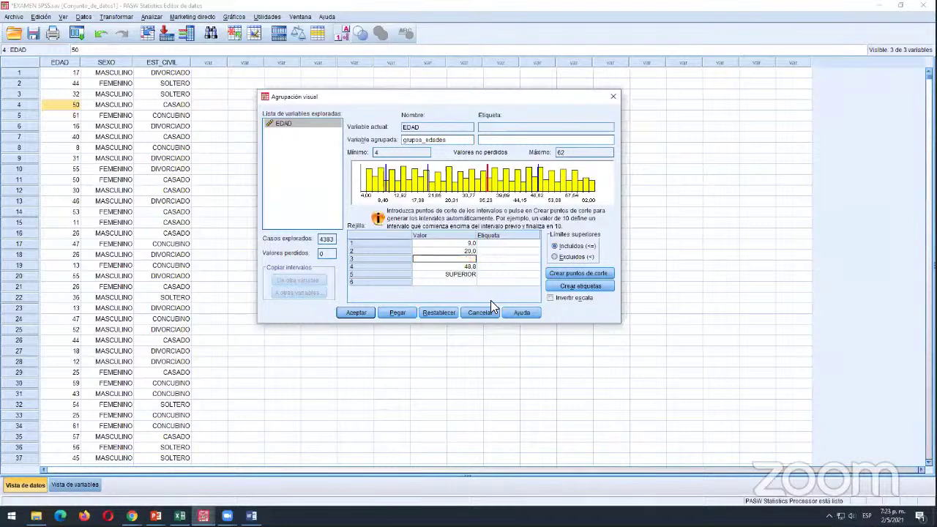
text(35)
key(Return)
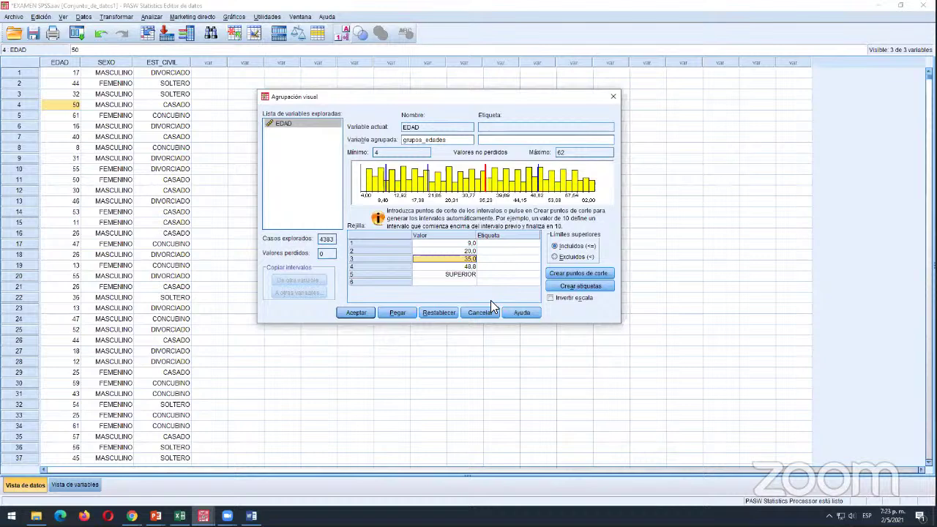
- Check the limit for DE 36 A 50 AÑOS in Excel and set the fourth cut point in SPSS to 50
click(471, 266)
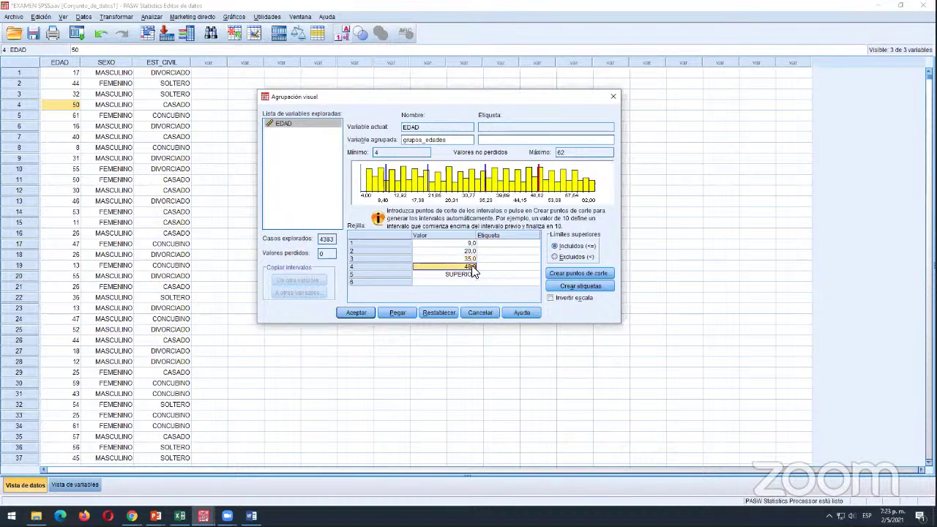
key(alt+Tab)
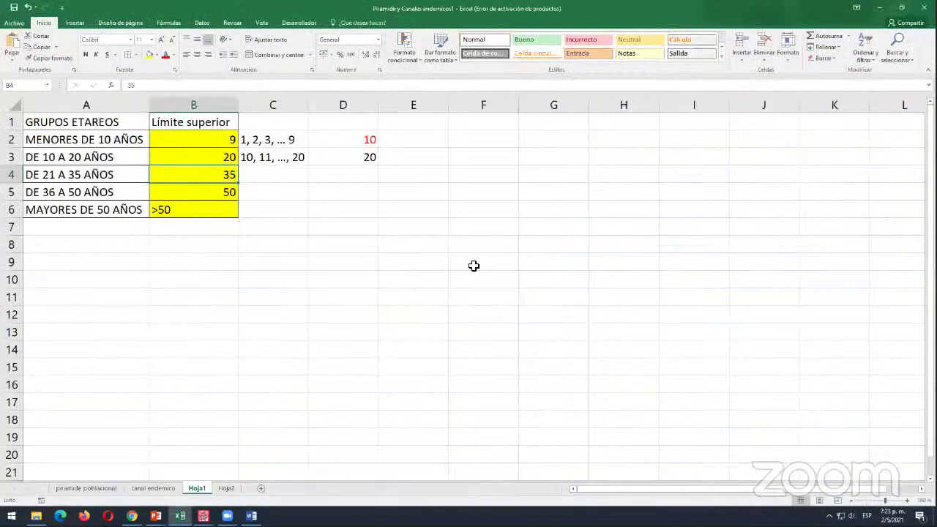
key(Down)
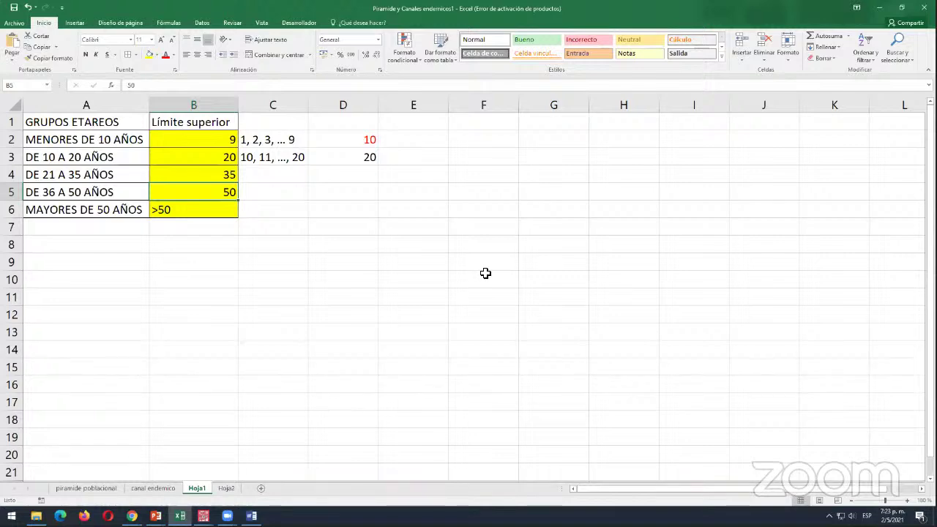
key(alt+Tab)
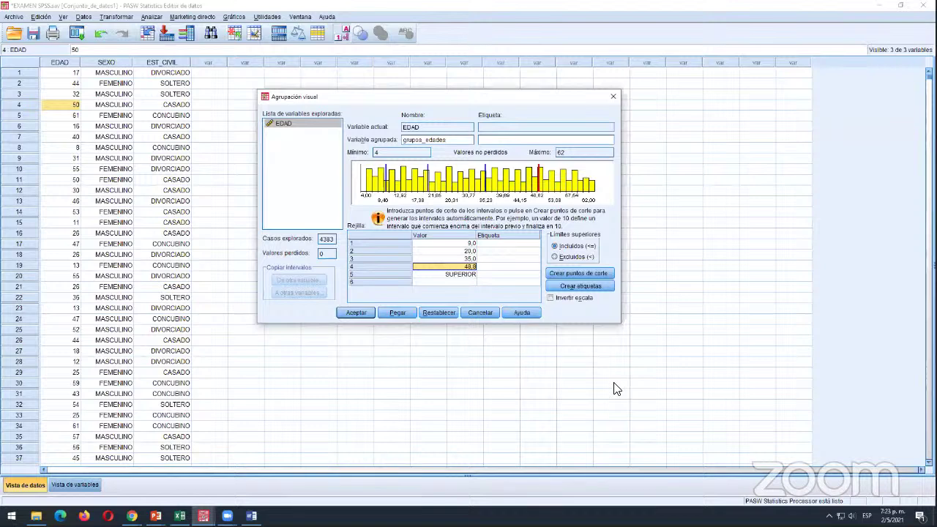
text(48,)
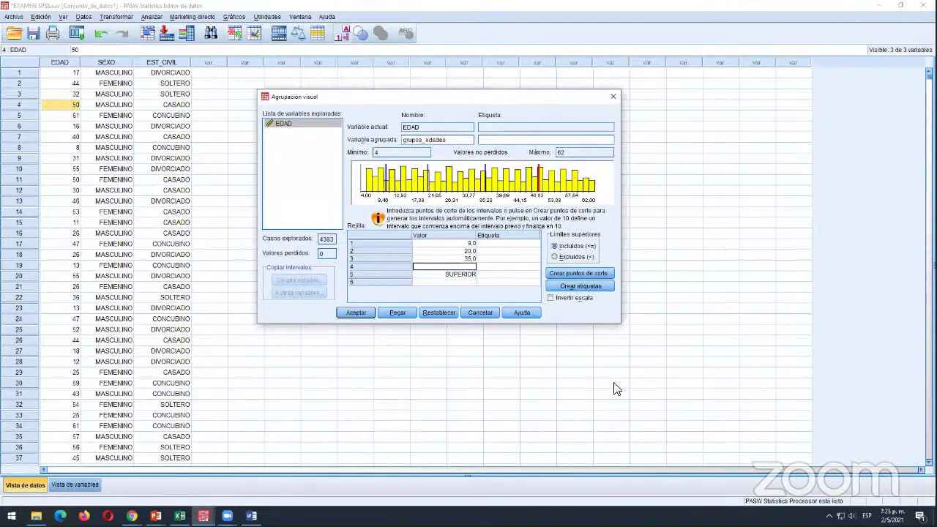
key(Return)
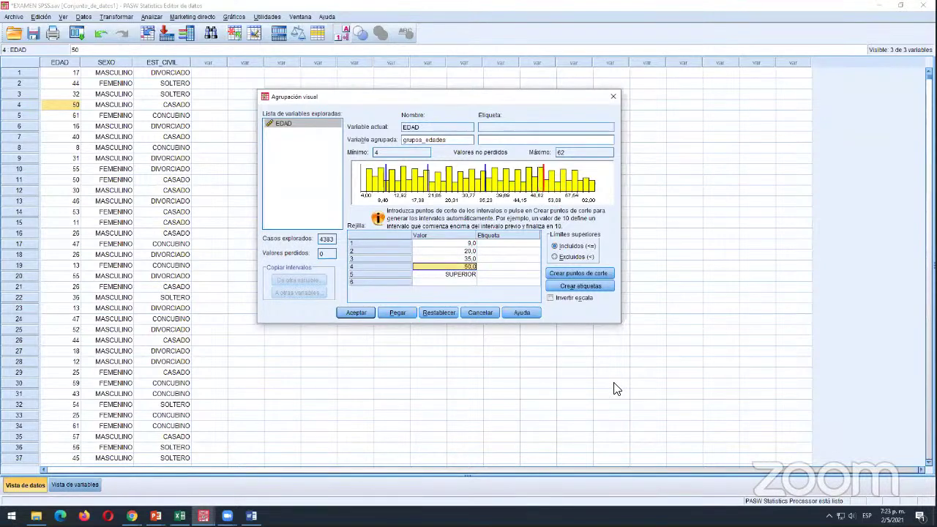
- Compare the SUPERIOR interval in the SPSS grid with the limit for MAYORES DE 50 AÑOS in Excel
click(452, 275)
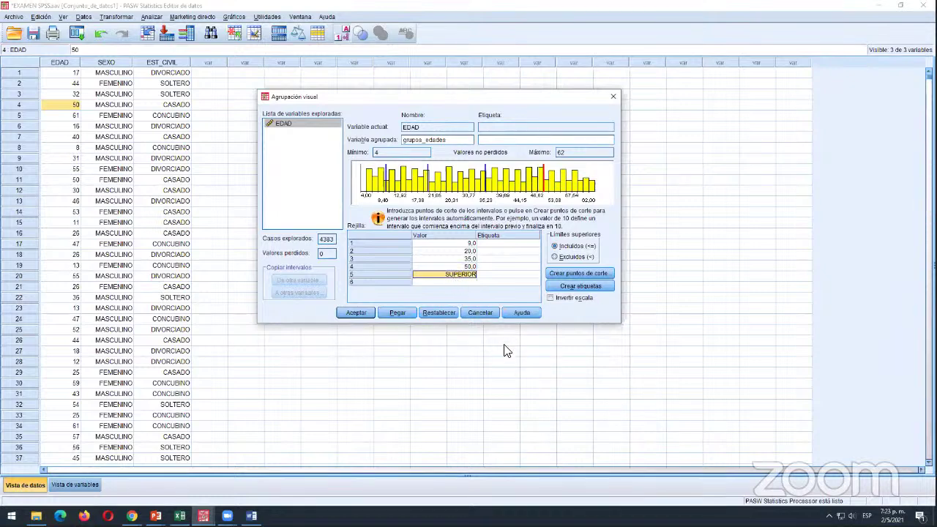
key(alt+Tab)
click(180, 213)
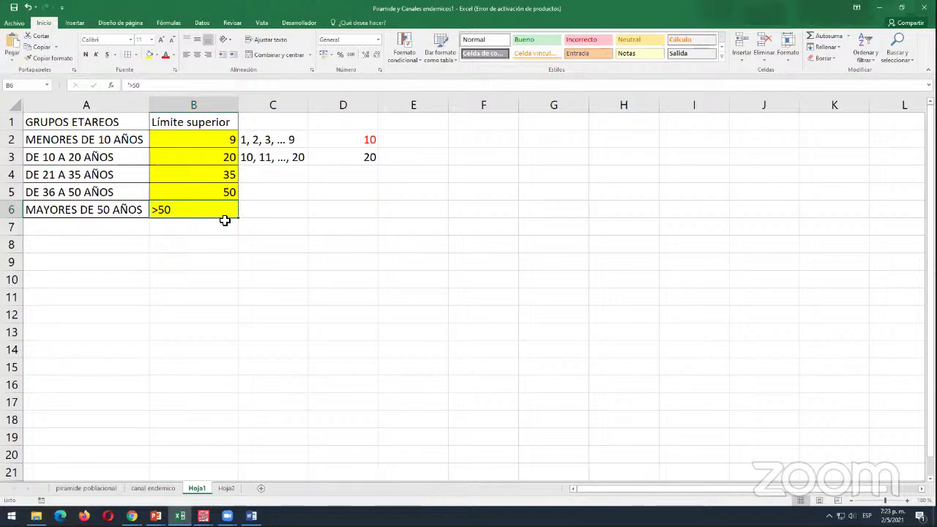
key(alt+Tab)
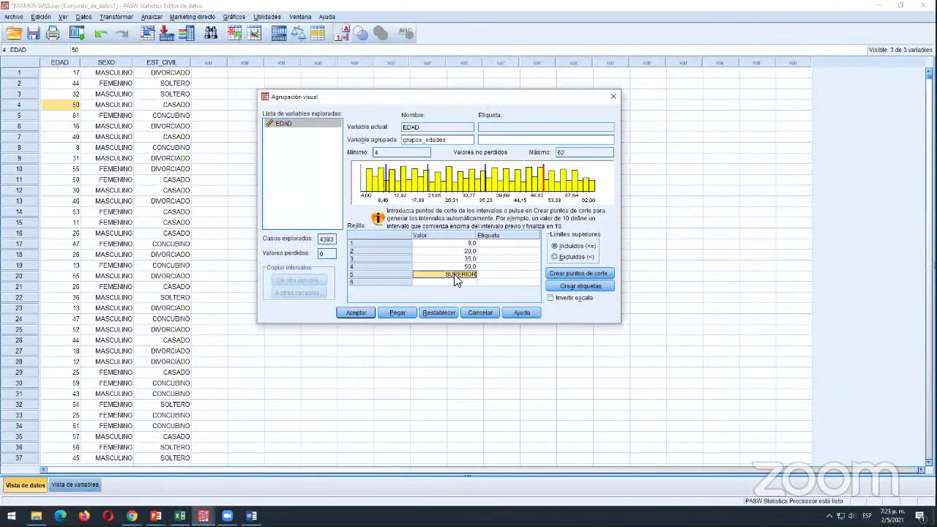
- Copy the text MENORES DE 10 AÑOS from the Excel table and paste it as the first interval's label in the SPSS grid
click(491, 243)
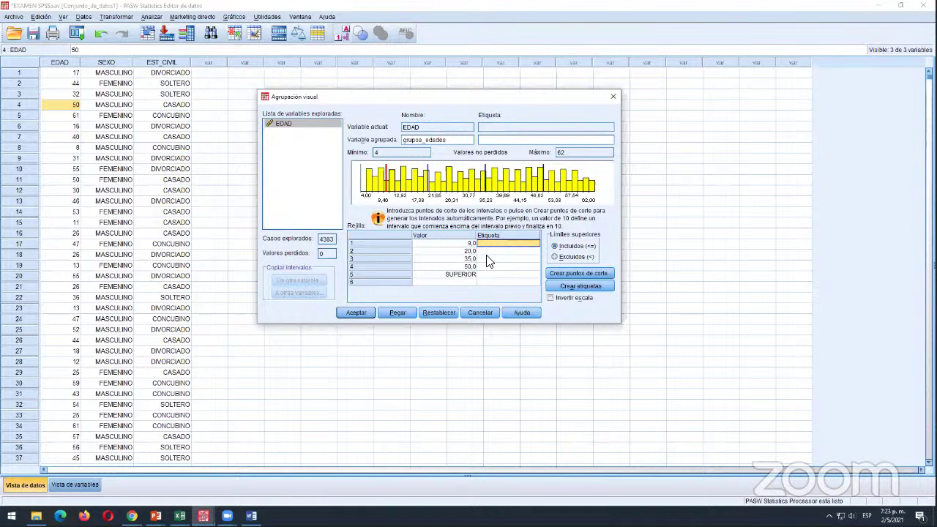
key(alt+Tab)
drag(132, 141, 122, 205)
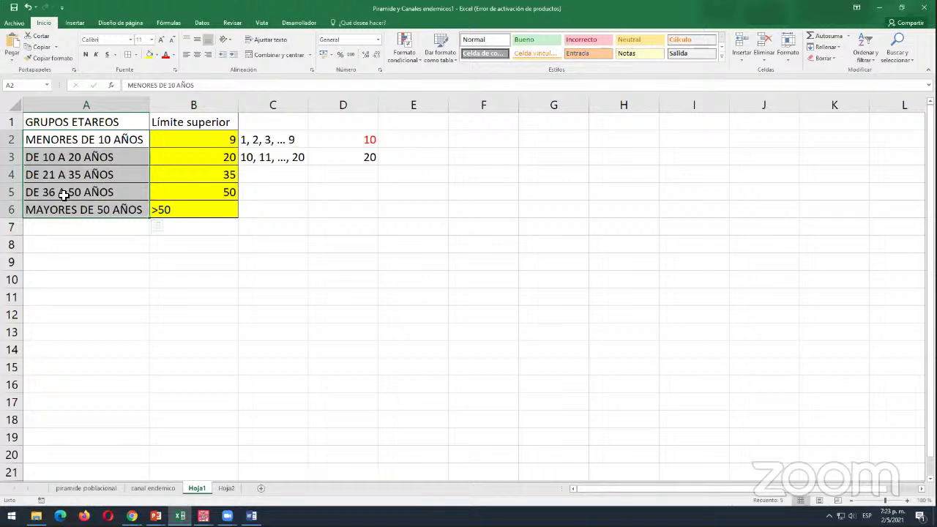
click(128, 147)
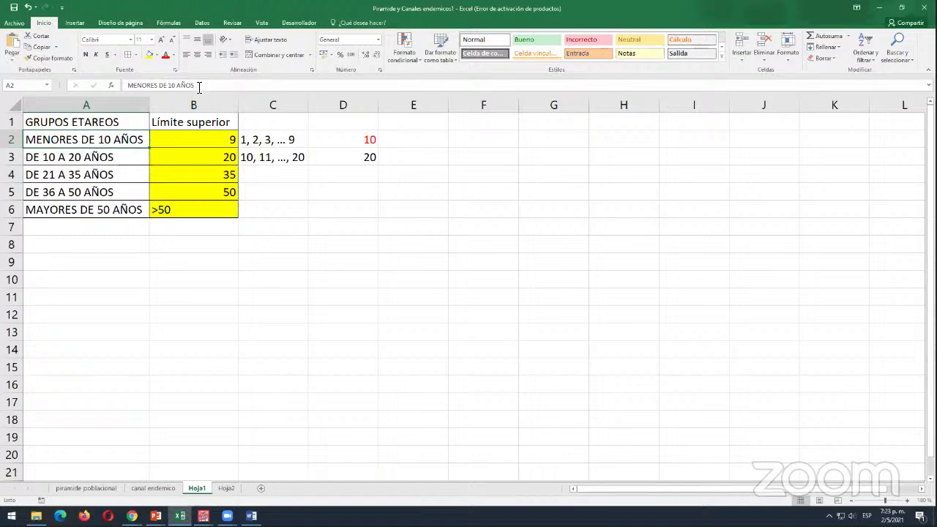
drag(199, 87, 123, 87)
key(ctrl+c)
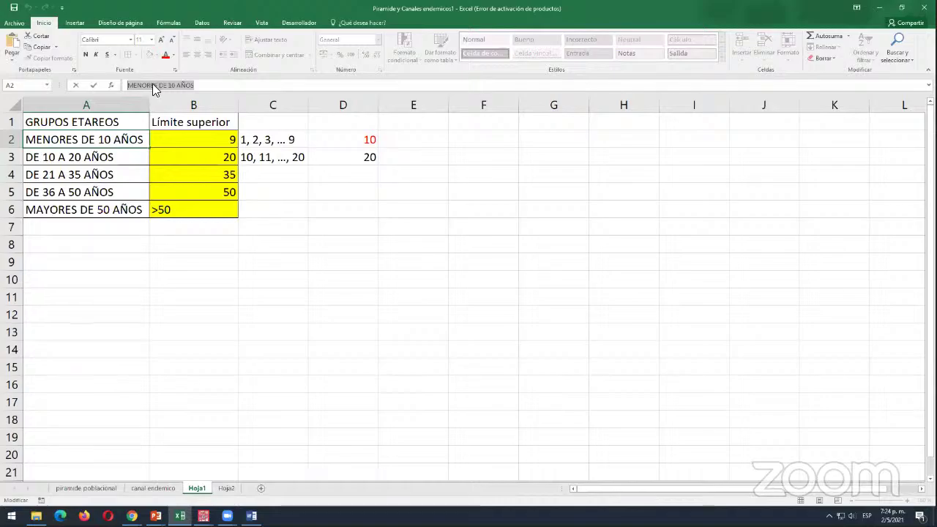
key(alt+Tab)
key(ctrl+v)
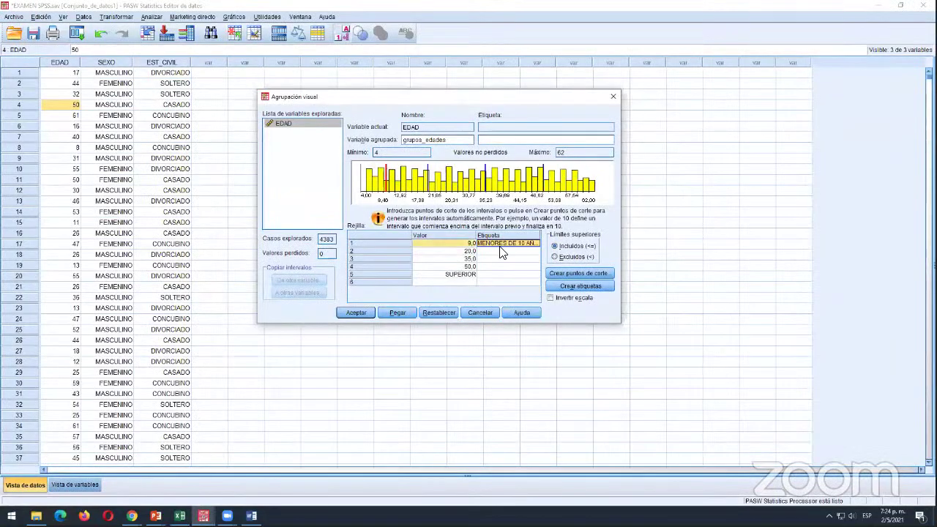
- Label the second interval in the SPSS grid DE 10 A 20 AÑOS by copying the text from the Excel table
click(503, 252)
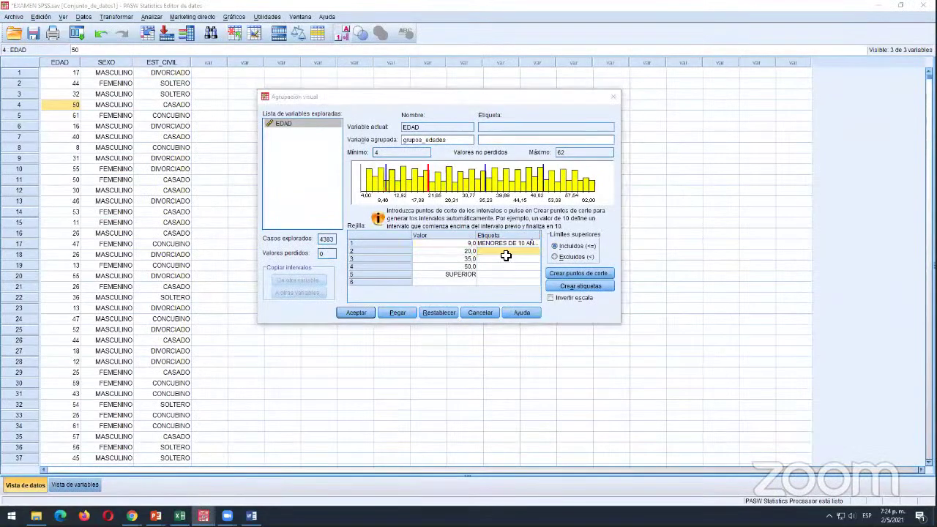
key(alt+Tab)
click(106, 157)
key(ctrl+c)
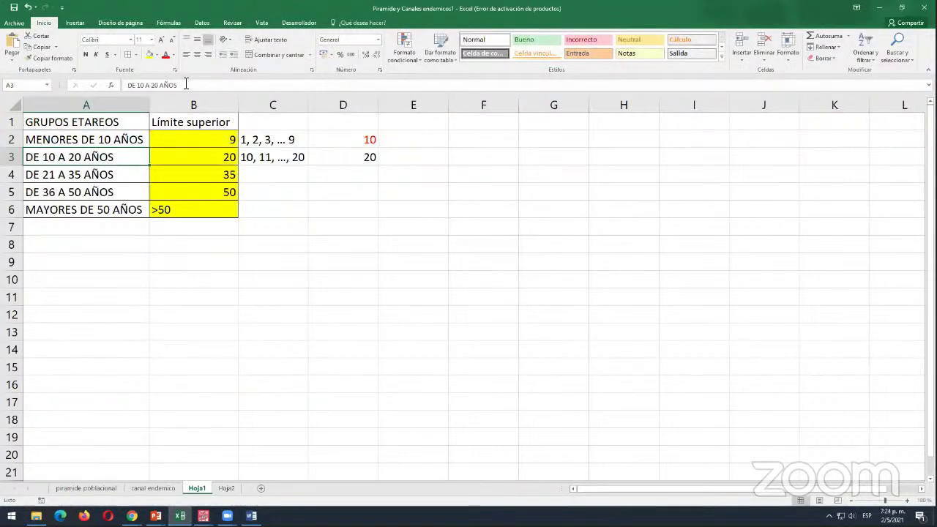
drag(178, 85, 127, 85)
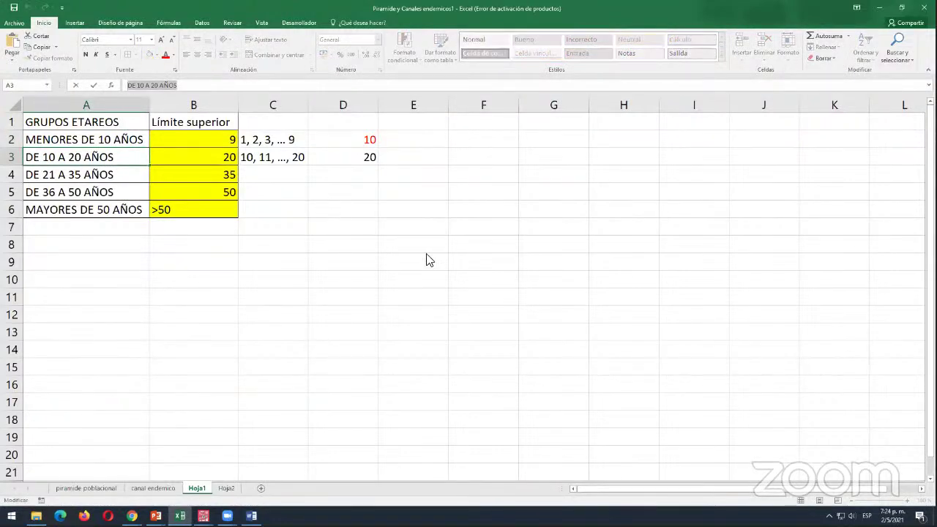
key(alt+Tab)
key(ctrl+v)
- Label the third interval in the SPSS grid DE 21 A 35 AÑOS by copying the text from the Excel table
click(514, 261)
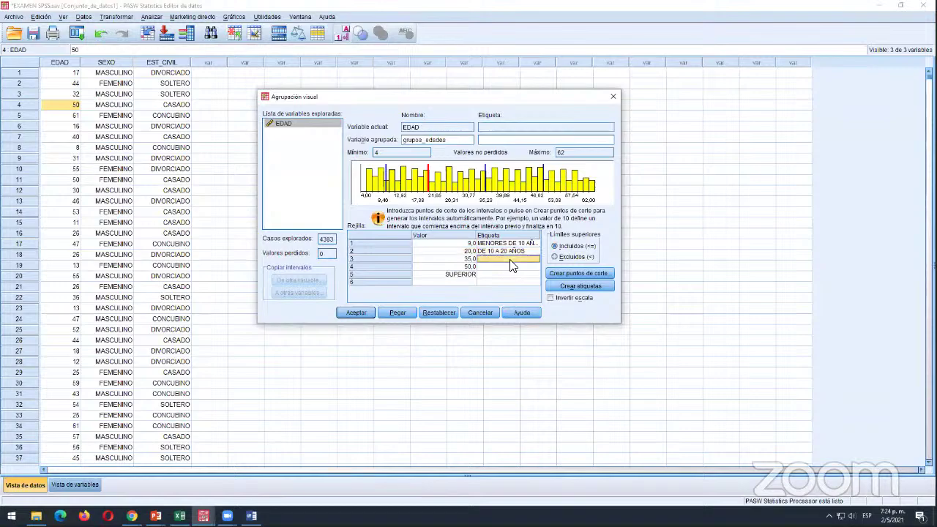
key(alt+Tab)
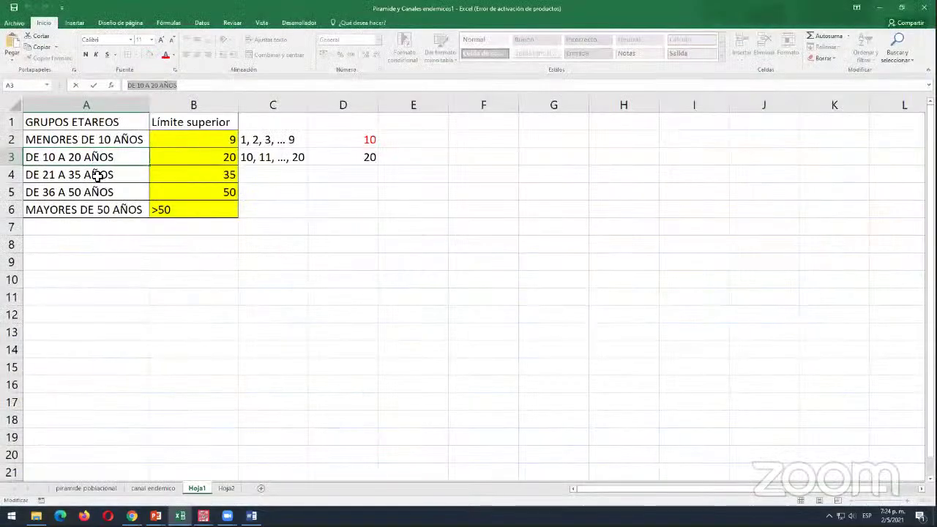
click(100, 175)
drag(193, 89, 123, 87)
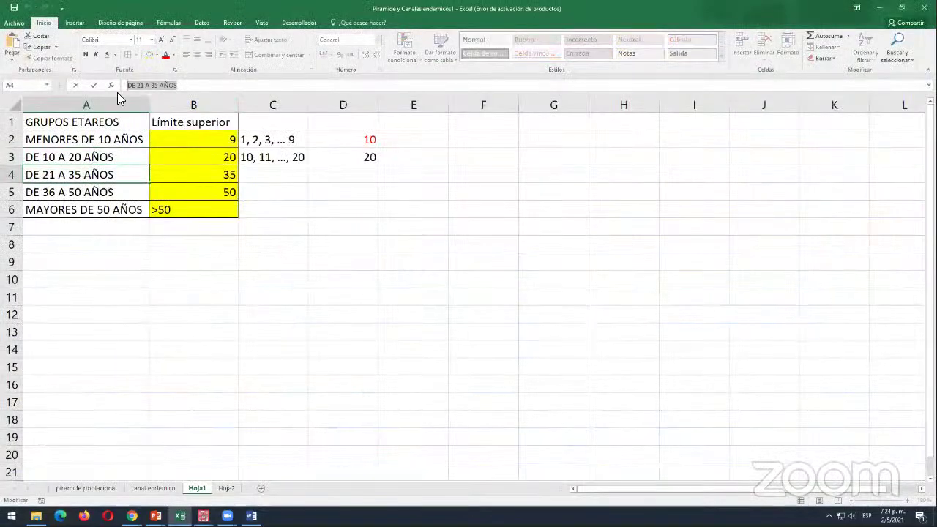
key(alt+Tab)
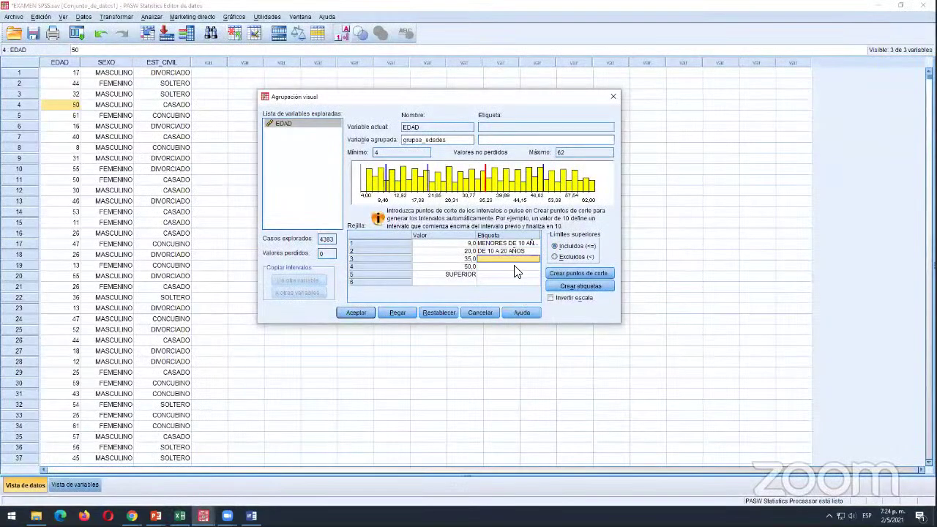
key(ctrl+v)
key(Return)
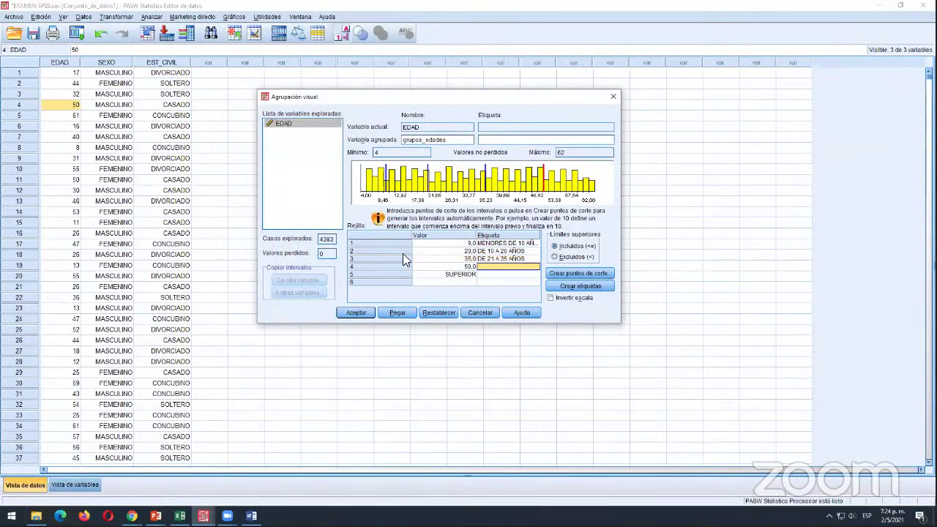
- Copy DE 36 A 50 AÑOS from the Excel table into the label of the fourth interval in SPSS
key(alt+Tab)
click(117, 190)
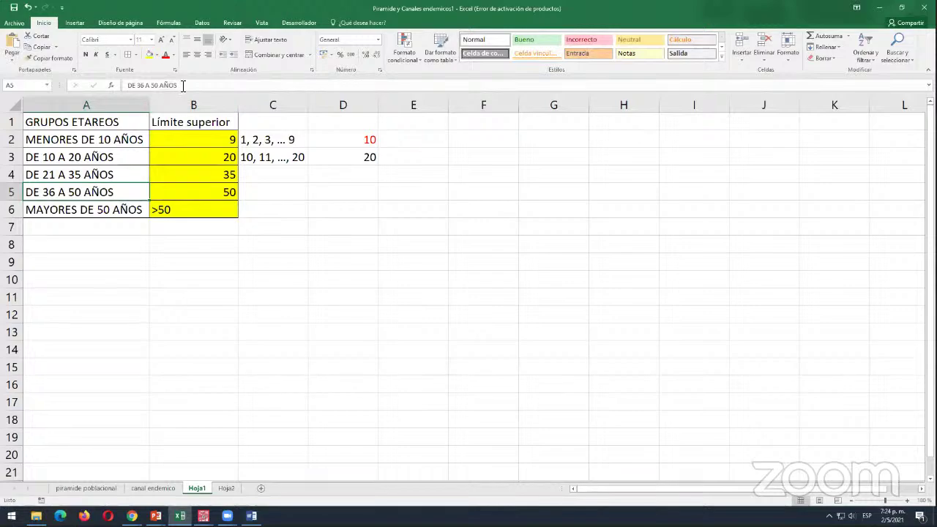
key(alt+Tab)
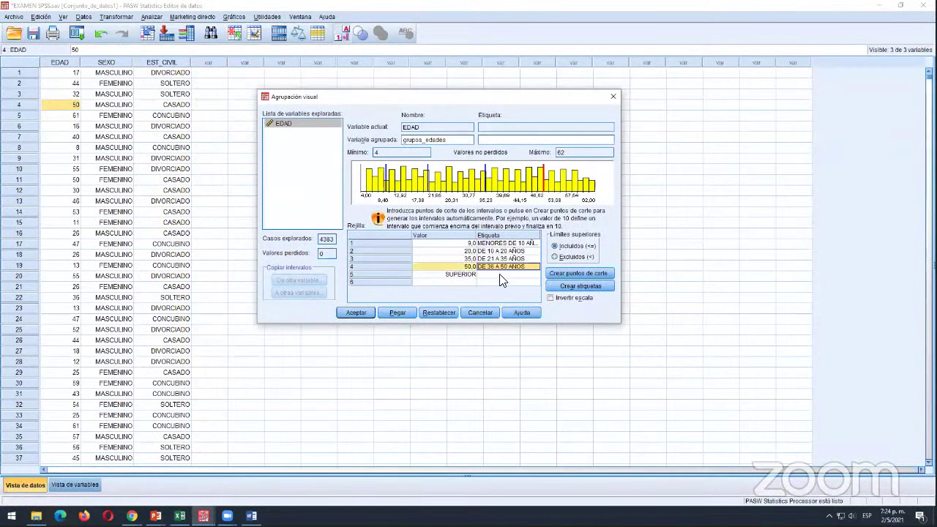
- Copy MAYORES DE 50 AÑOS from the Excel table into the label of the SUPERIOR interval in SPSS
key(alt+Tab)
click(128, 212)
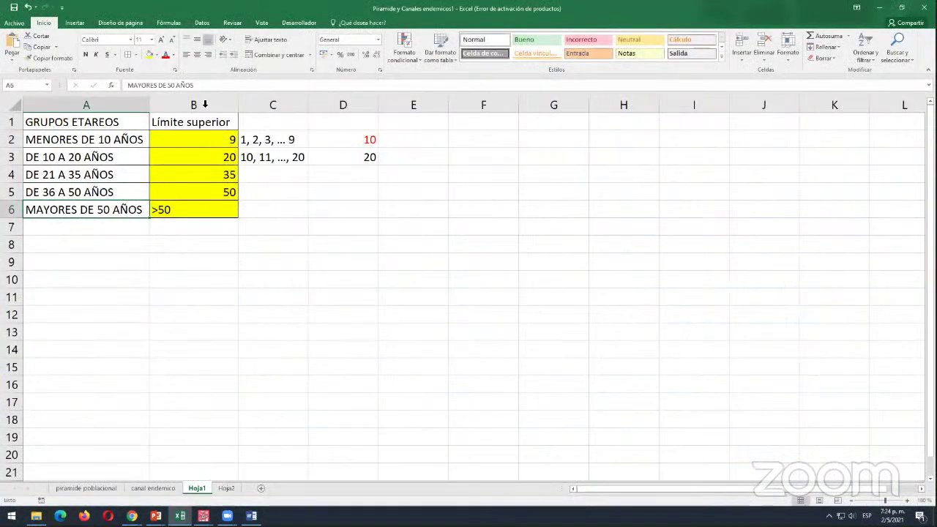
drag(212, 89, 129, 86)
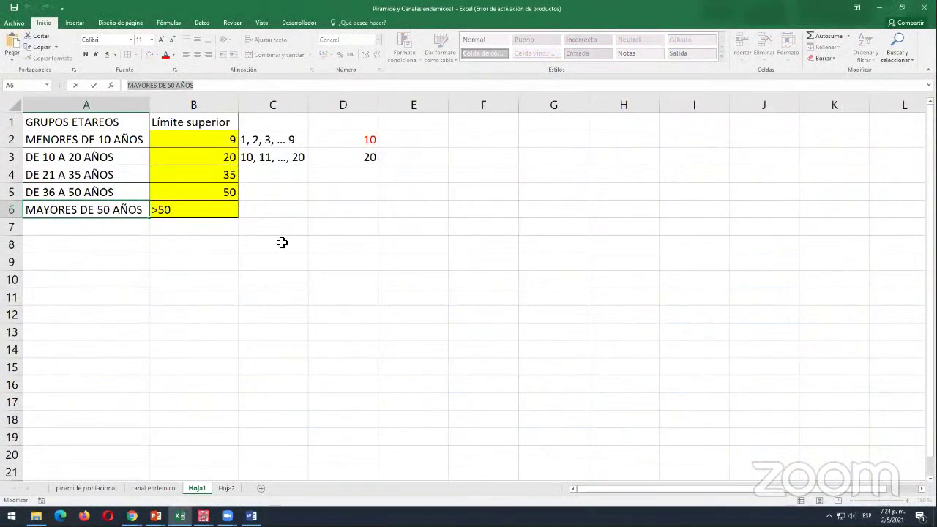
key(alt+Tab)
key(ctrl+v)
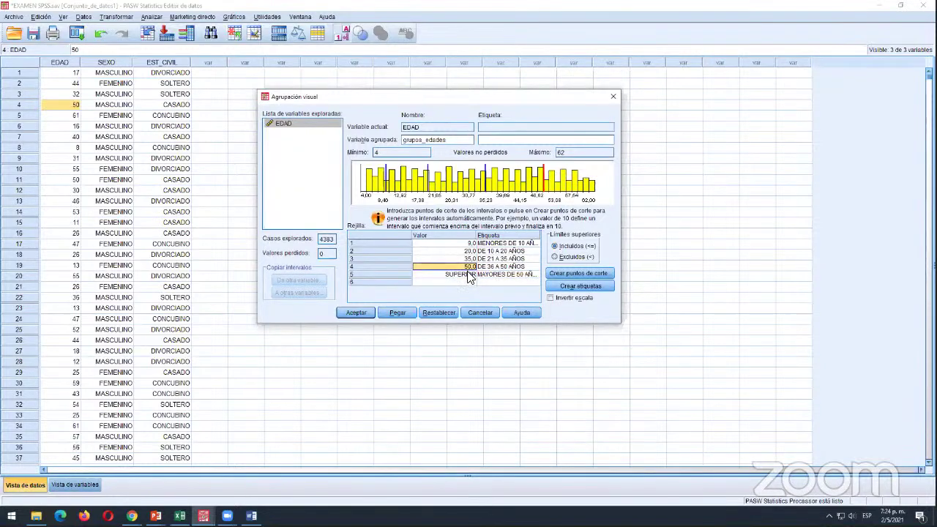
- Review the interval labels, the cut point values and the binned variable name grupos_edades in the Visual Binning dialog
drag(495, 247, 498, 274)
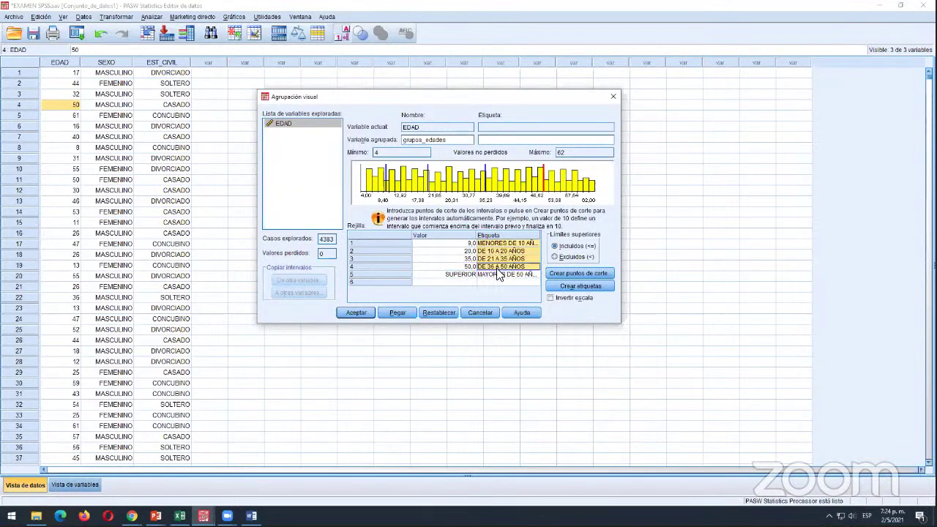
drag(474, 245, 470, 267)
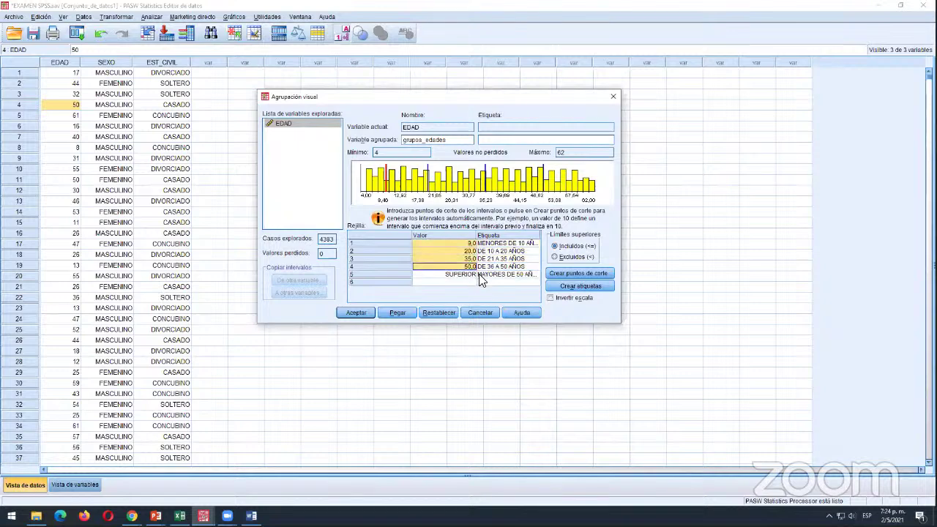
click(499, 275)
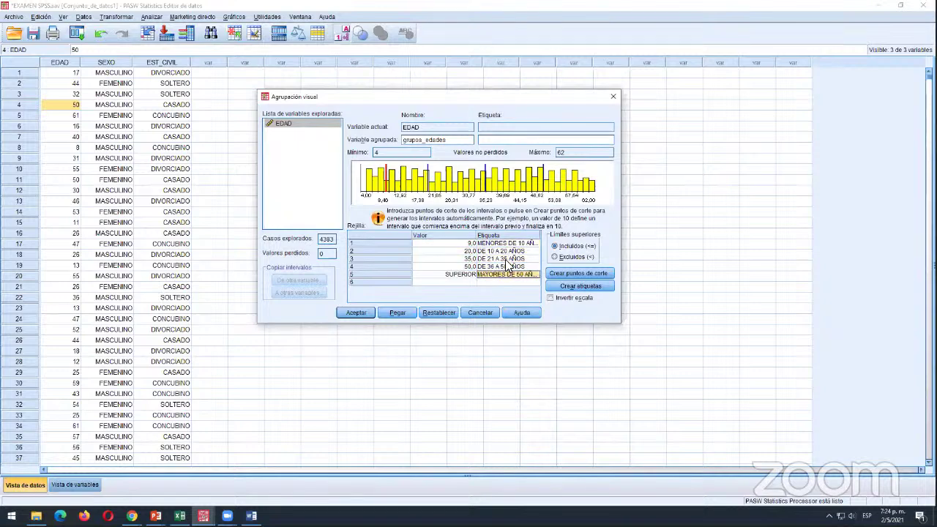
click(441, 140)
drag(442, 141, 407, 141)
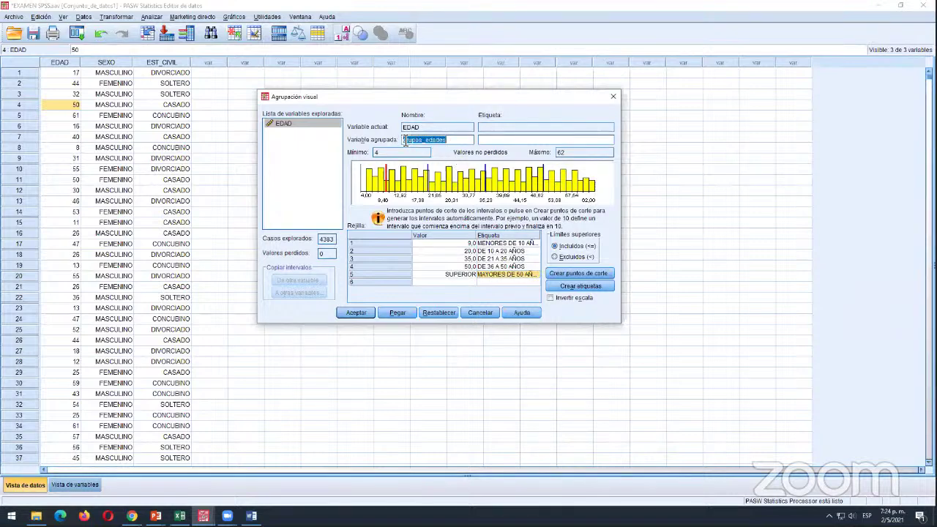
click(486, 141)
- Compare the equal-width options for creating cut points in SPSS with the age groups in Excel, and close the options without applying them
click(591, 274)
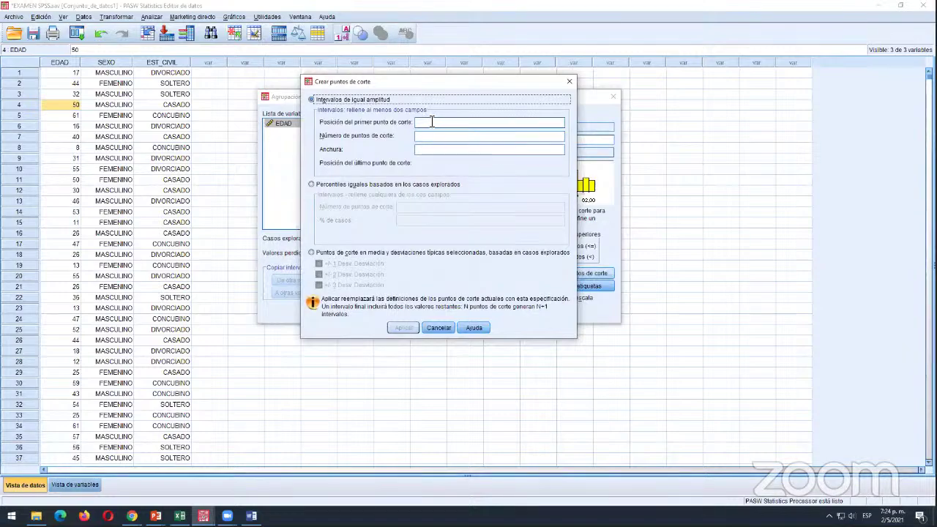
key(alt+Tab)
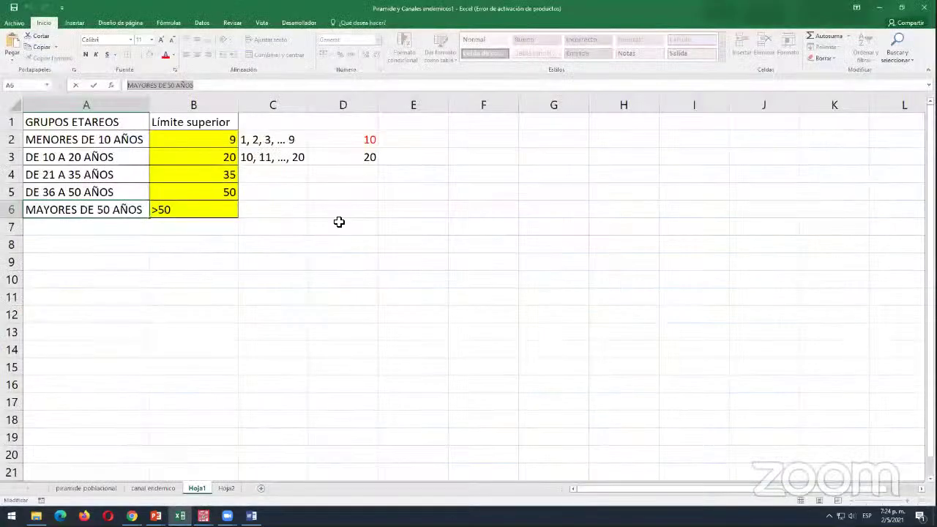
click(214, 143)
drag(215, 142, 113, 139)
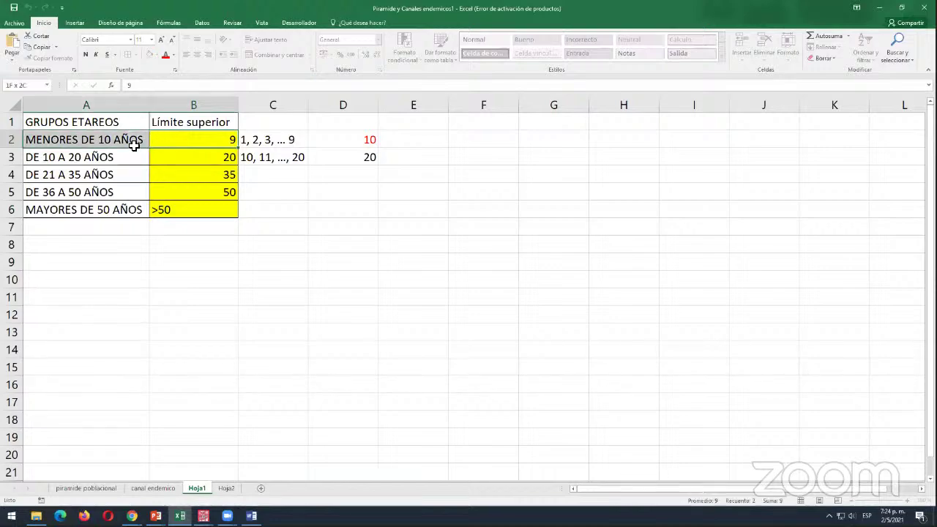
key(alt+Tab)
click(440, 137)
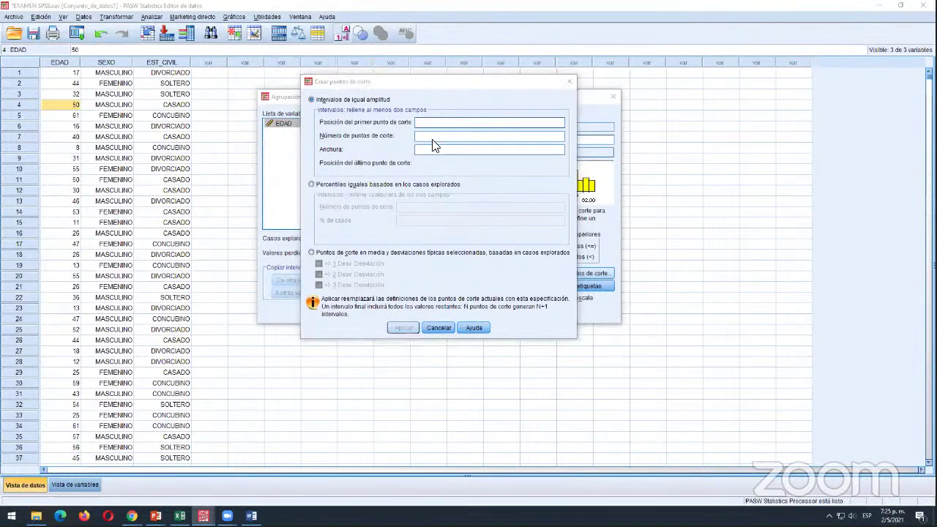
key(alt+Tab)
click(176, 143)
drag(172, 162, 192, 211)
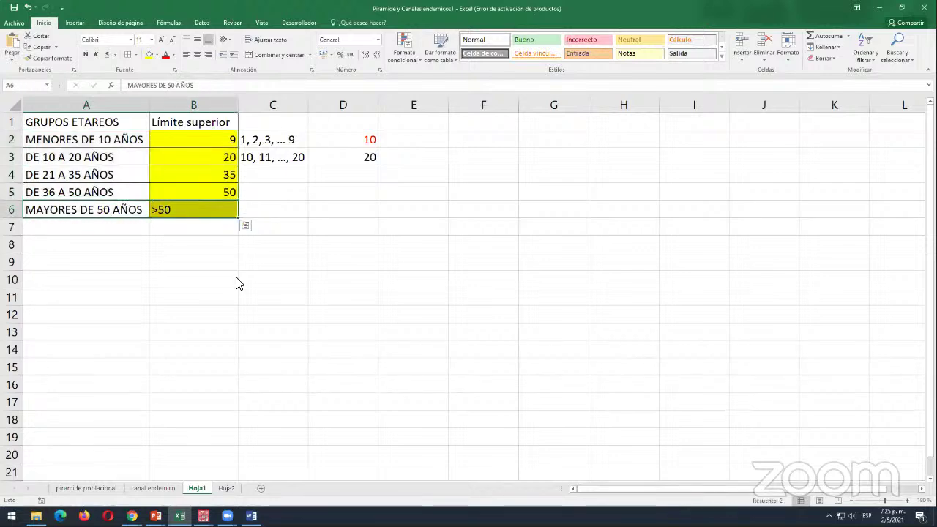
key(alt+Tab)
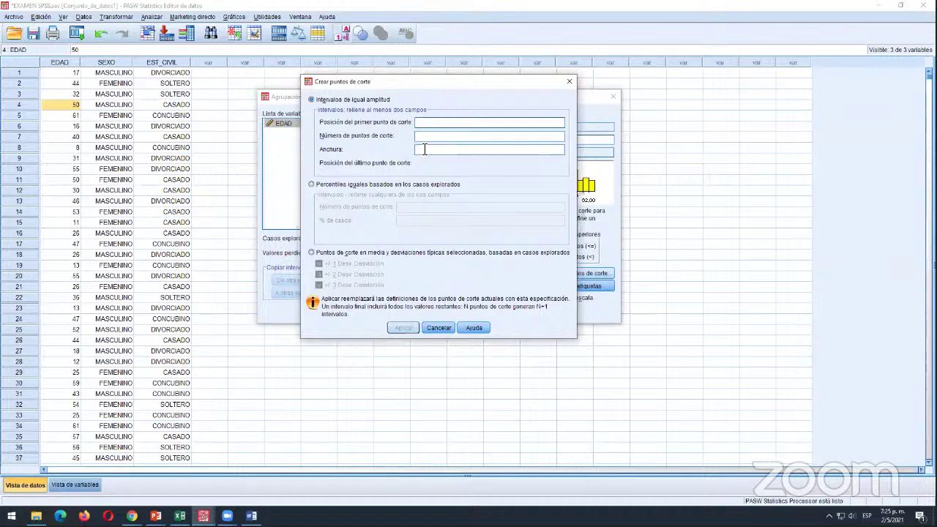
click(439, 327)
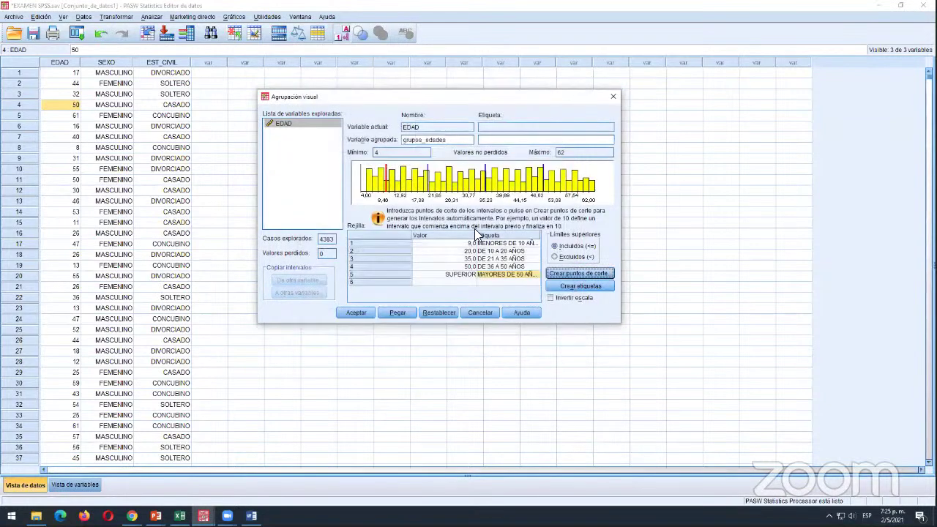
- Compare the third and fourth cut points in the SPSS grid with the upper limits listed in the Excel table
click(462, 258)
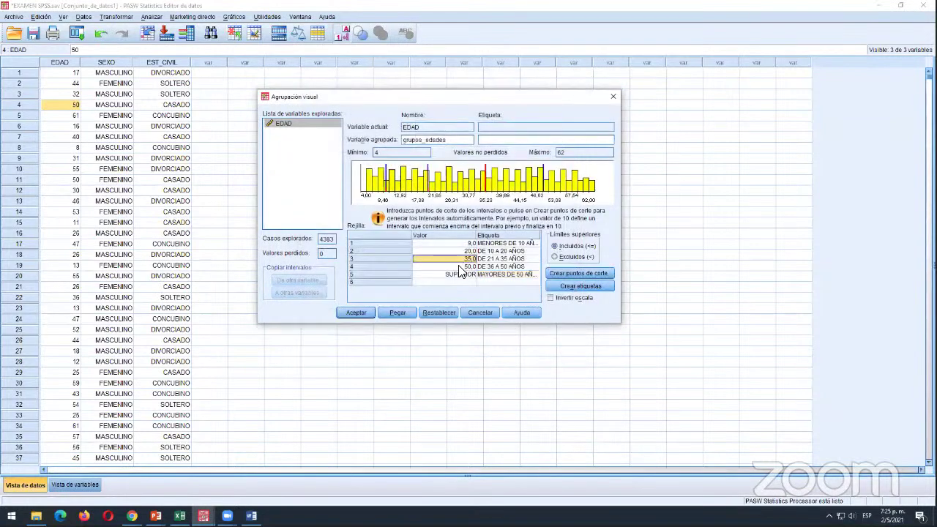
click(468, 265)
key(alt+Tab)
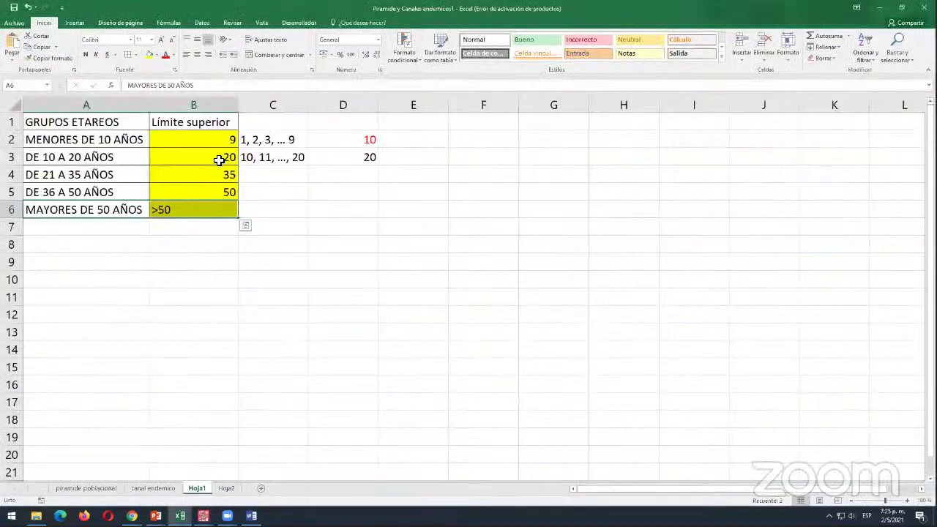
drag(219, 157, 223, 210)
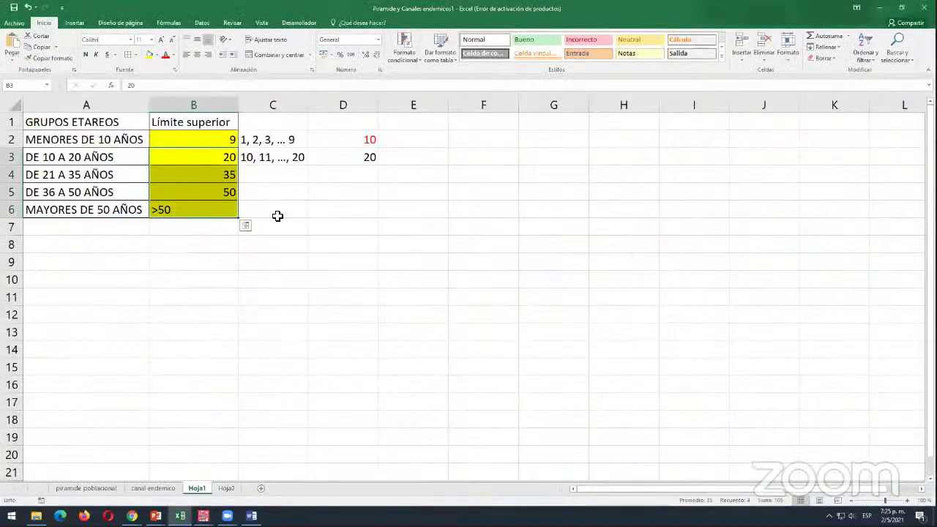